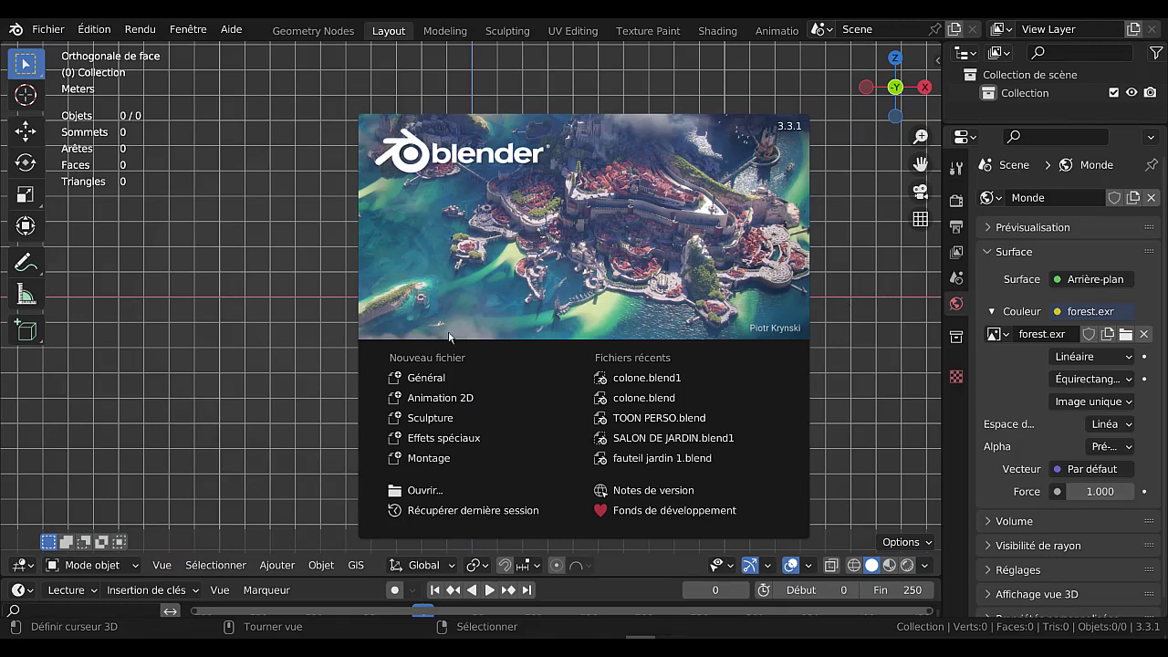
Dismiss the splash screen and widen the 3D viewport by narrowing the properties area.
left_click(317, 452)
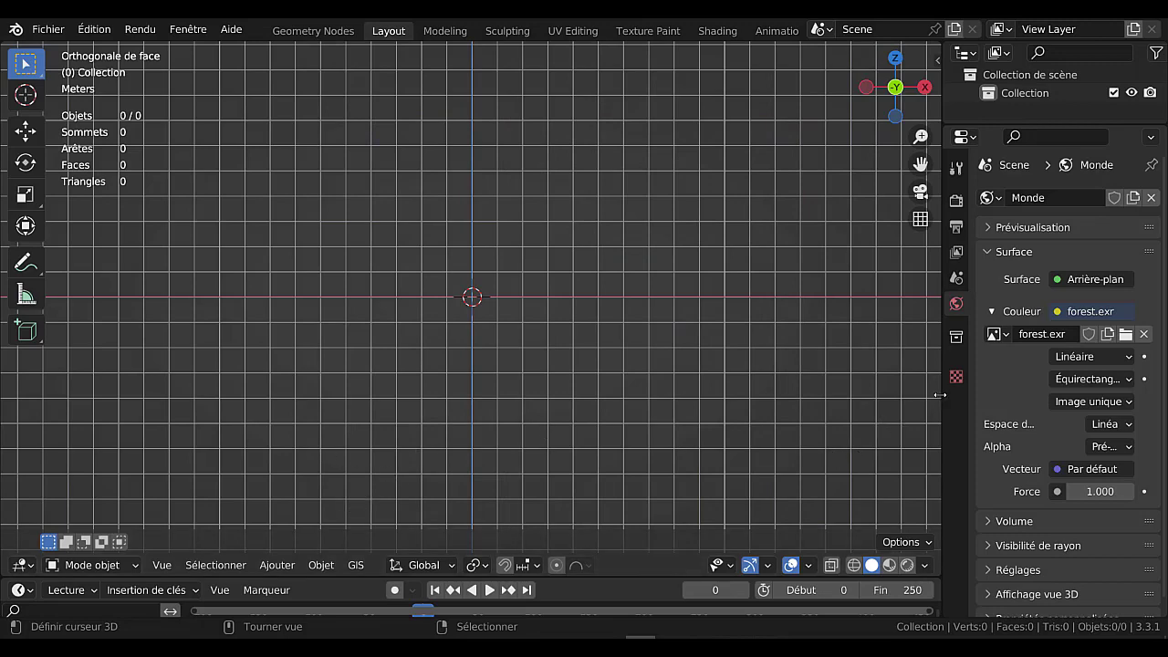
left_click_drag(940, 394, 1026, 393)
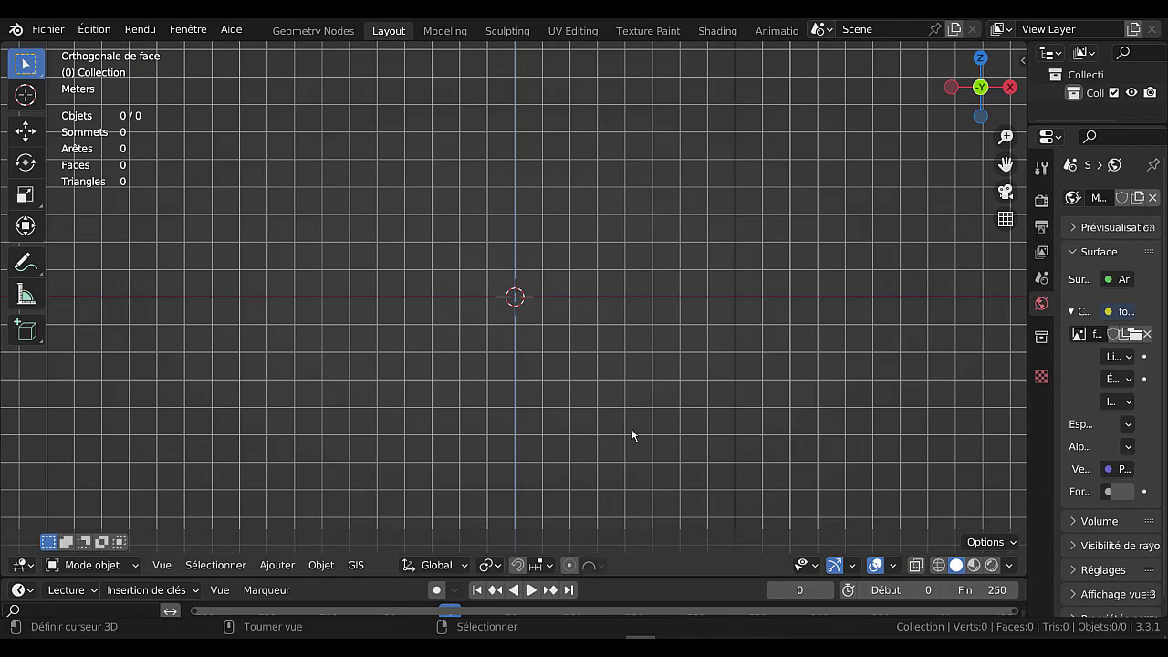
scroll(599, 398, "up", 1)
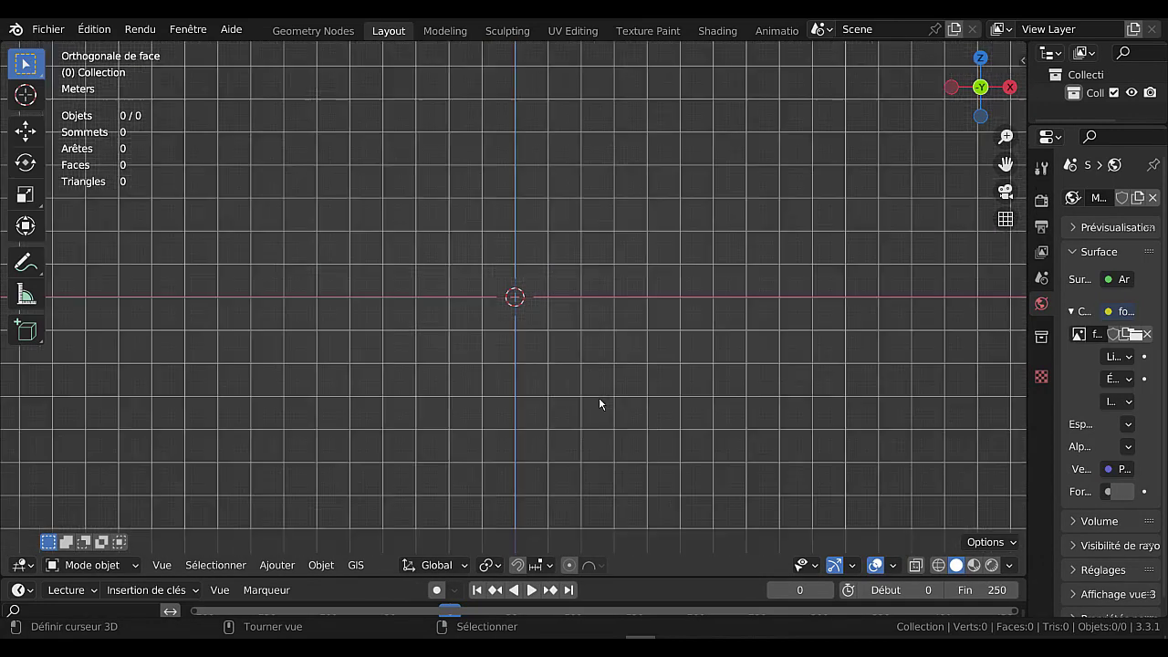
scroll(600, 398, "down", 1)
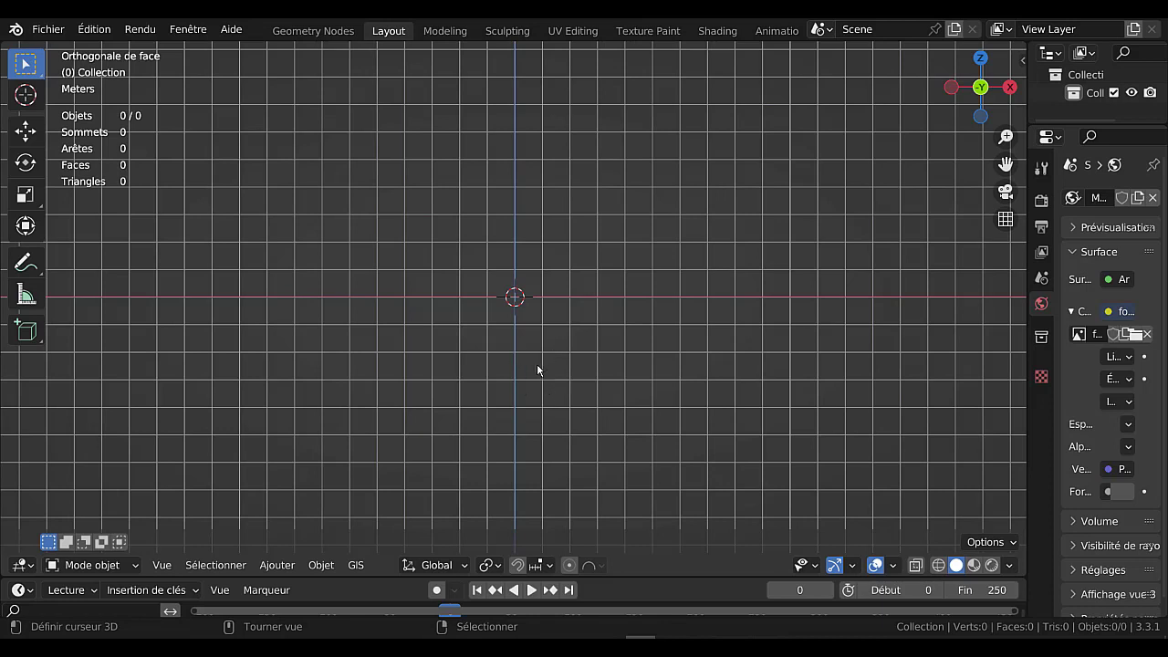
Add a cylinder mesh at the scene origin.
left_click(274, 566)
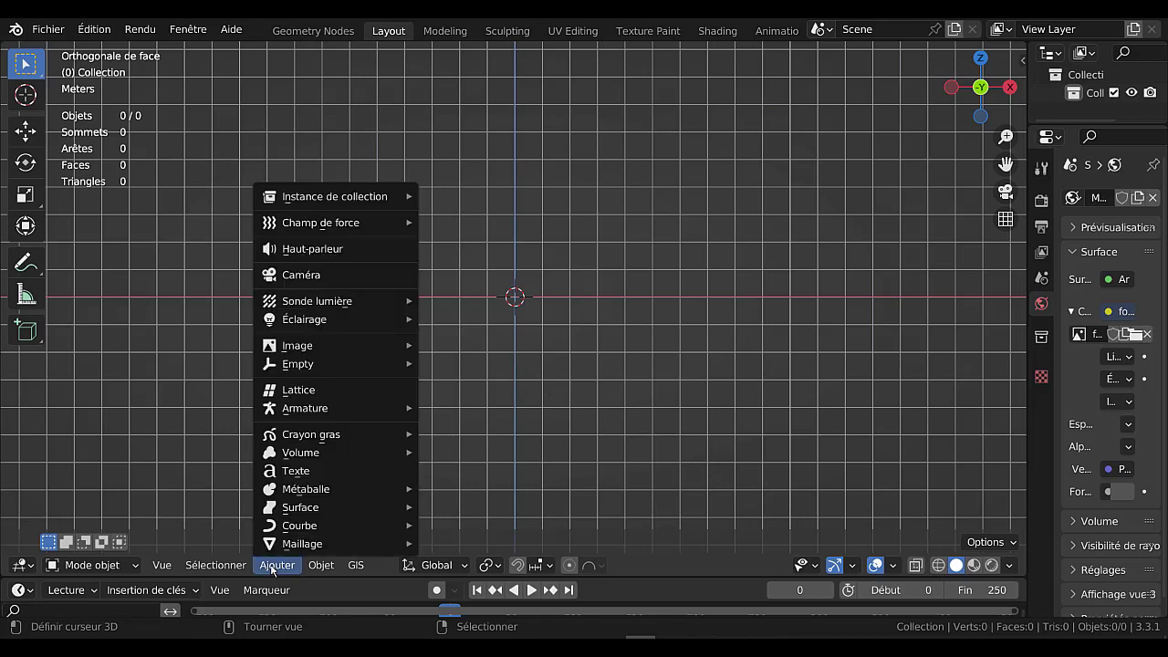
mouse_move(285, 548)
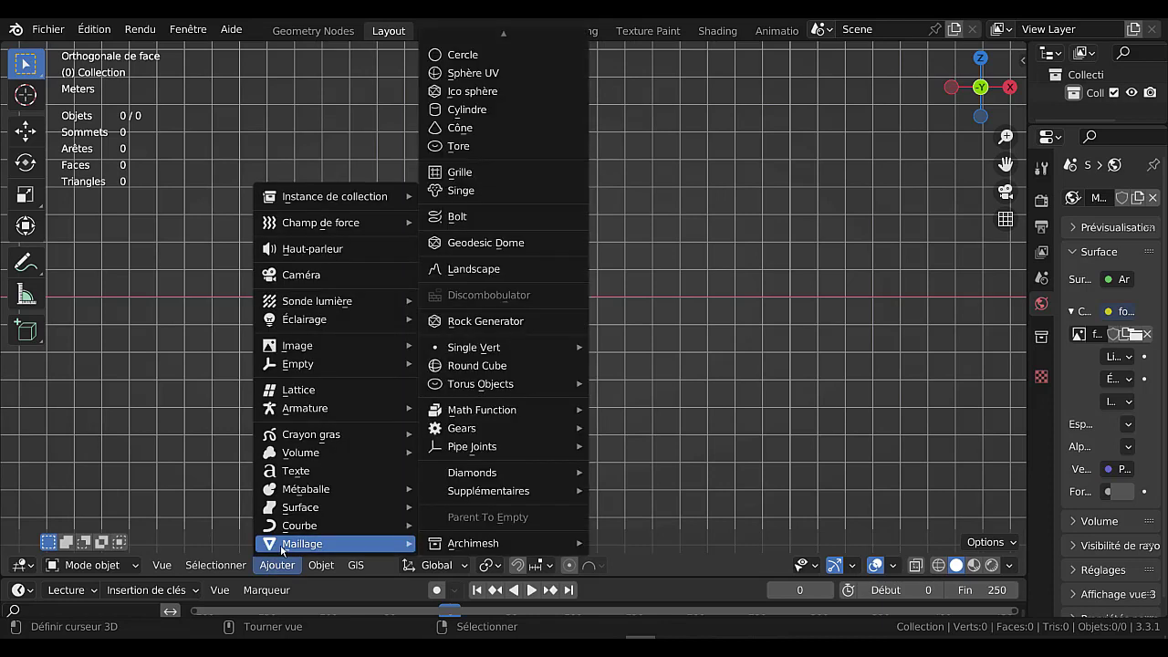
left_click(455, 111)
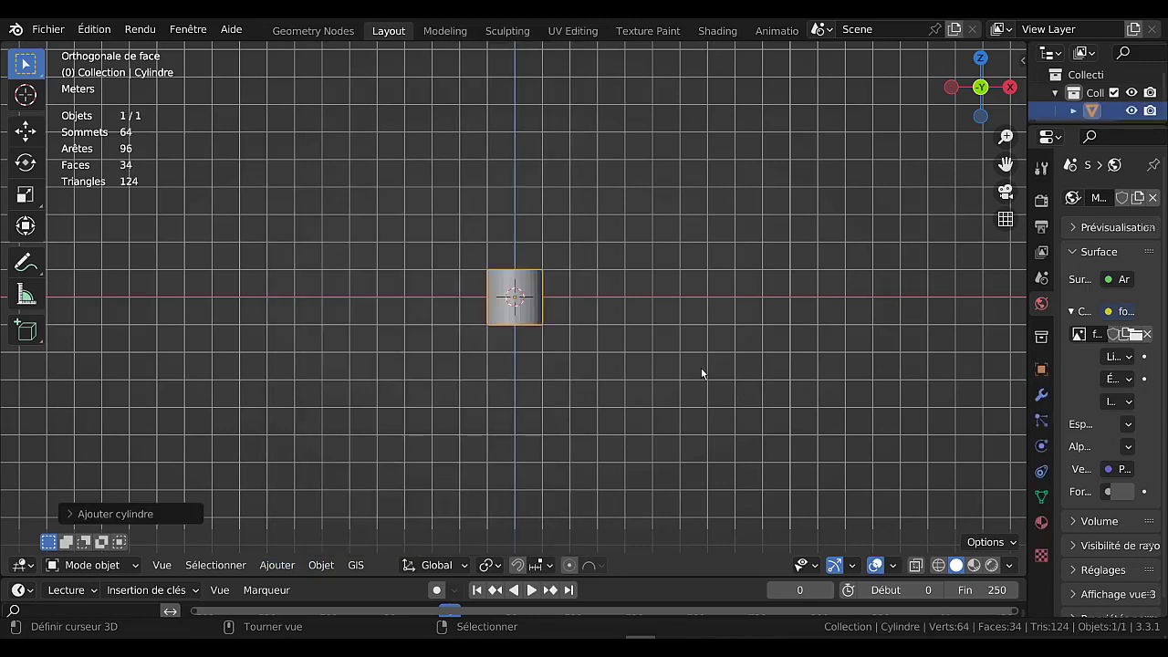
In edit mode, shrink the cylinder to about a quarter of its size and stretch it along Z into a thin column about 10 m tall.
key("Tab")
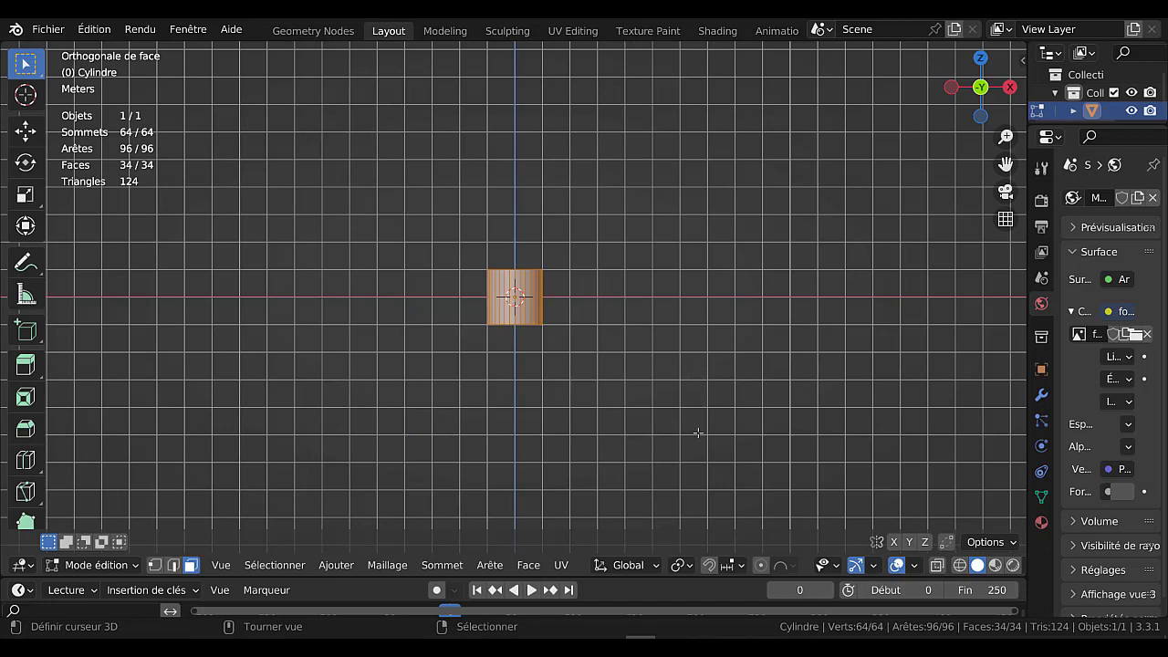
key("s")
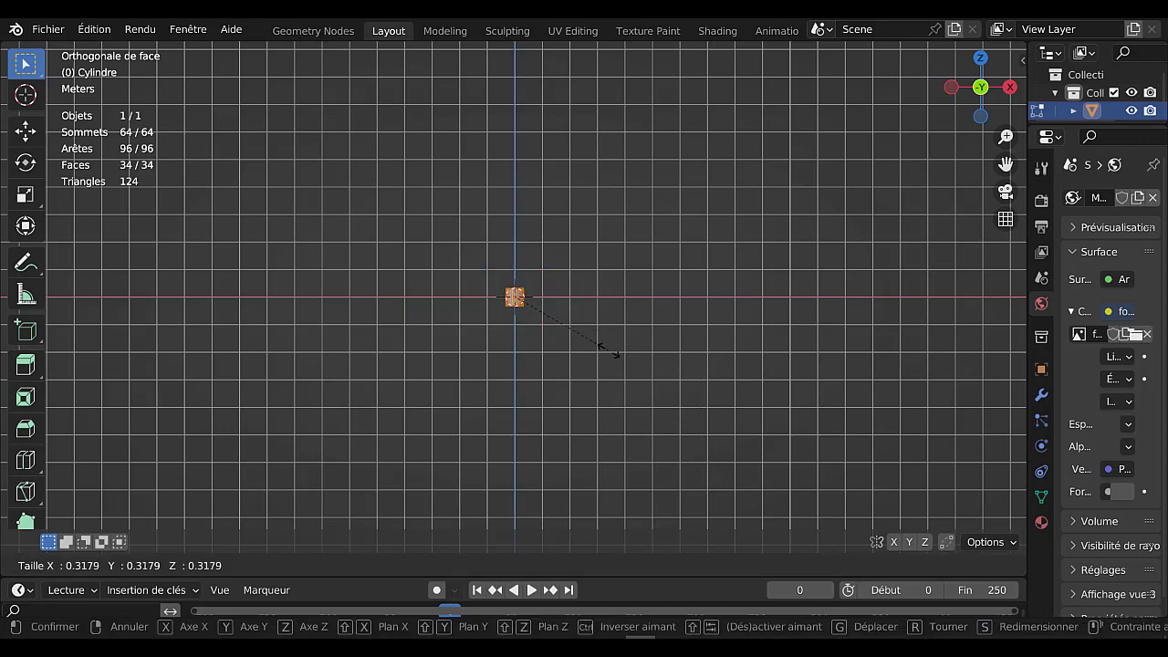
left_click(593, 328)
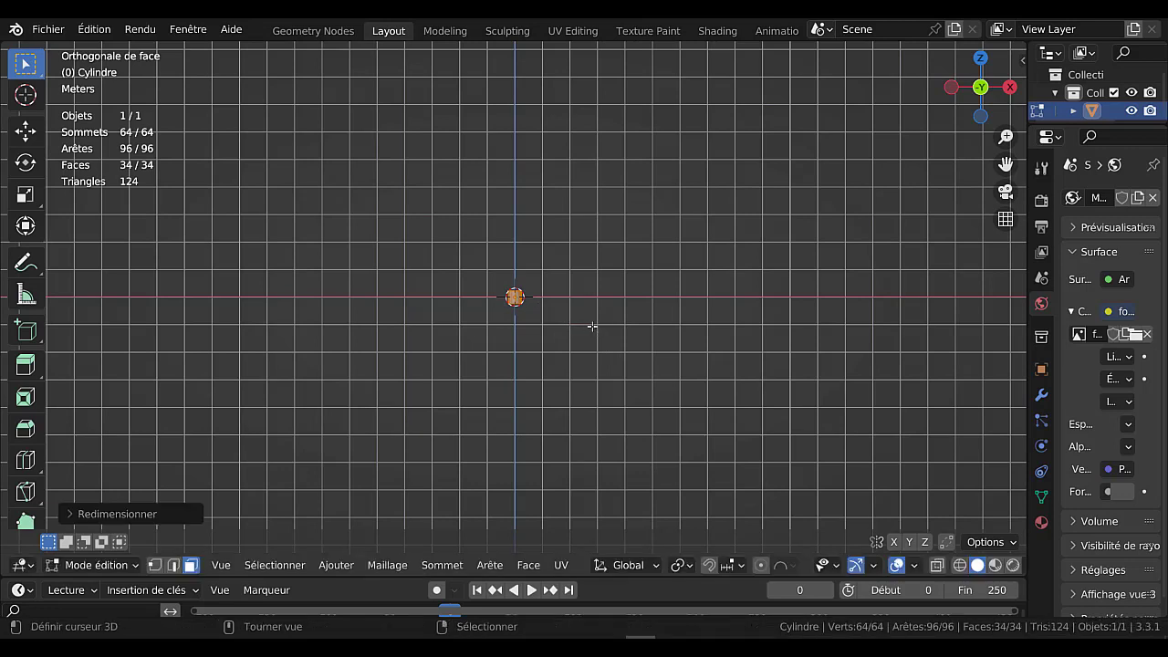
key("s")
key("z")
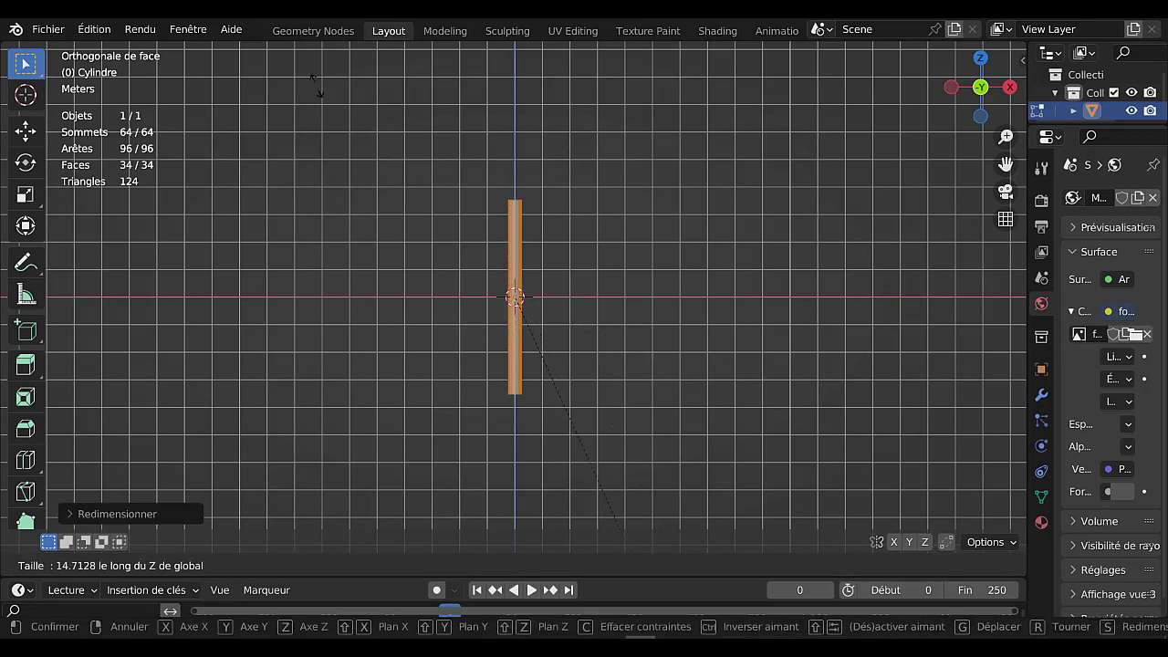
left_click(513, 469)
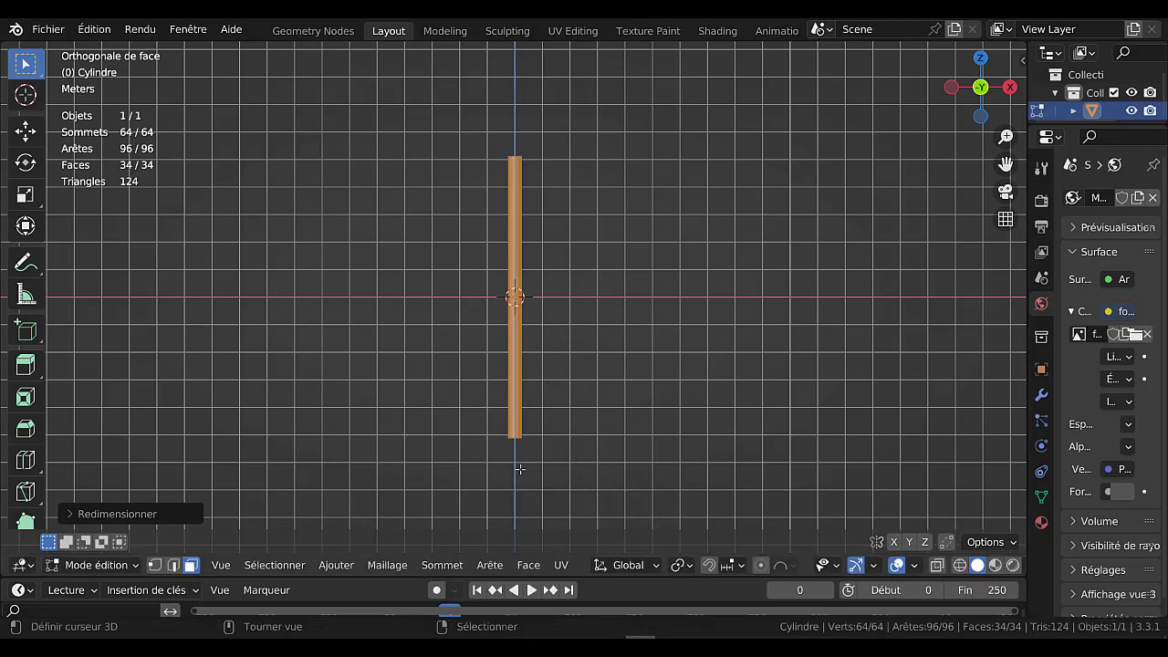
Bevel the column's top and bottom end faces with a width of about 0.164 m and 4 segments.
middle_click_drag(617, 324, 510, 242)
left_click(513, 213)
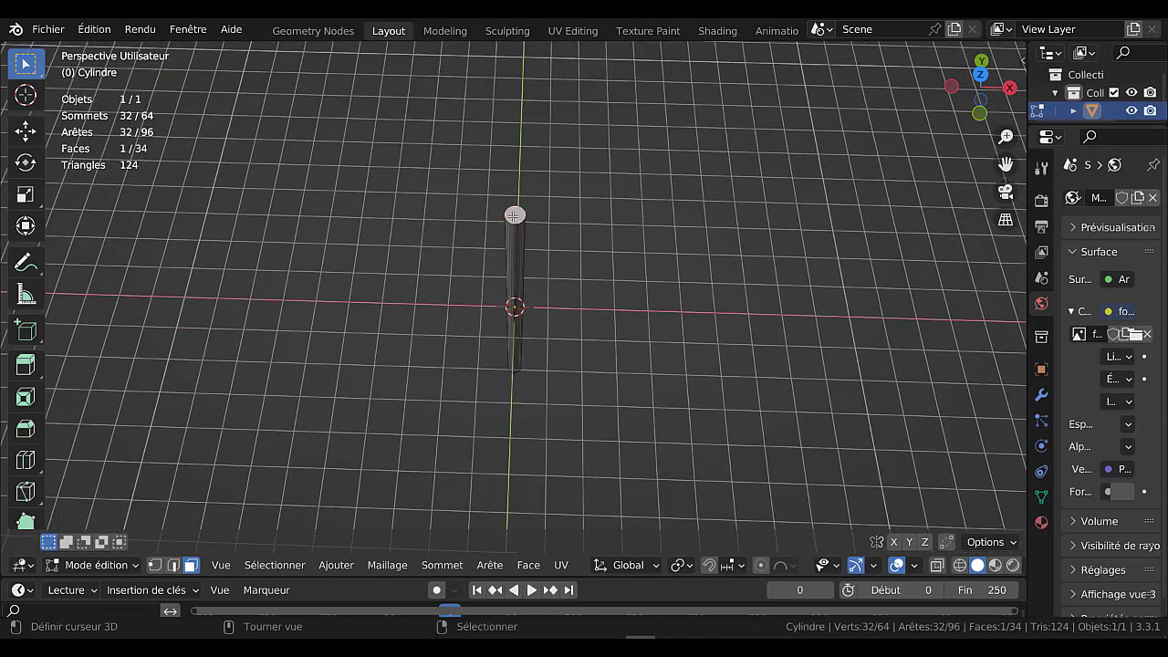
middle_click_drag(555, 447, 526, 274)
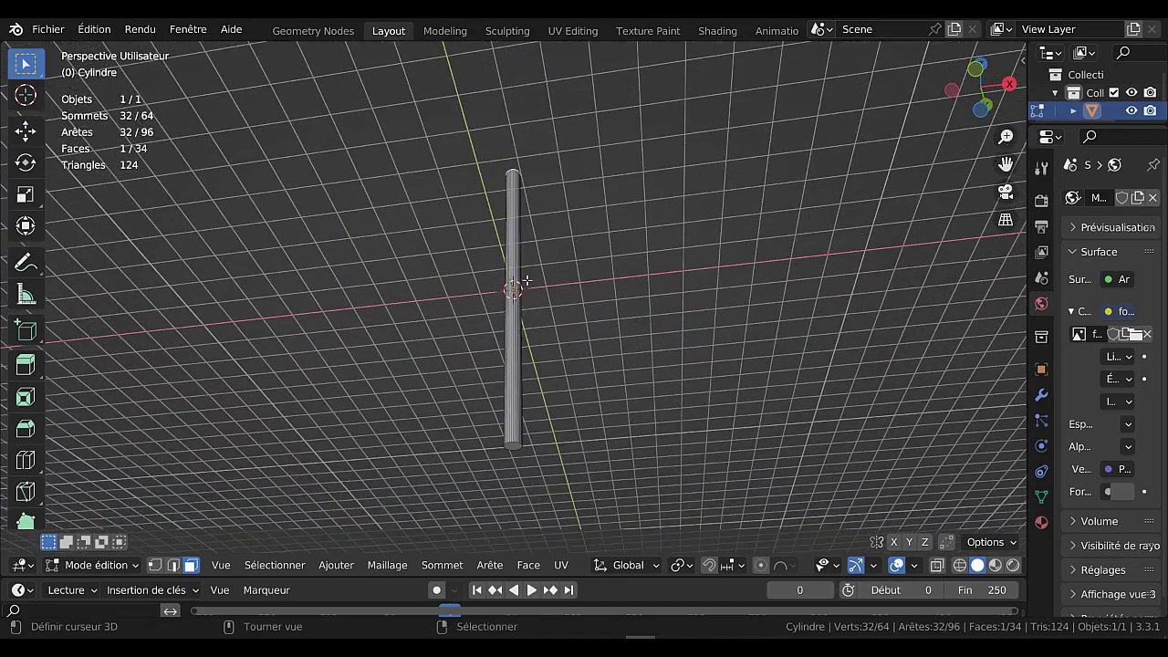
left_click(513, 446, "shift")
middle_click_drag(650, 254, 660, 313)
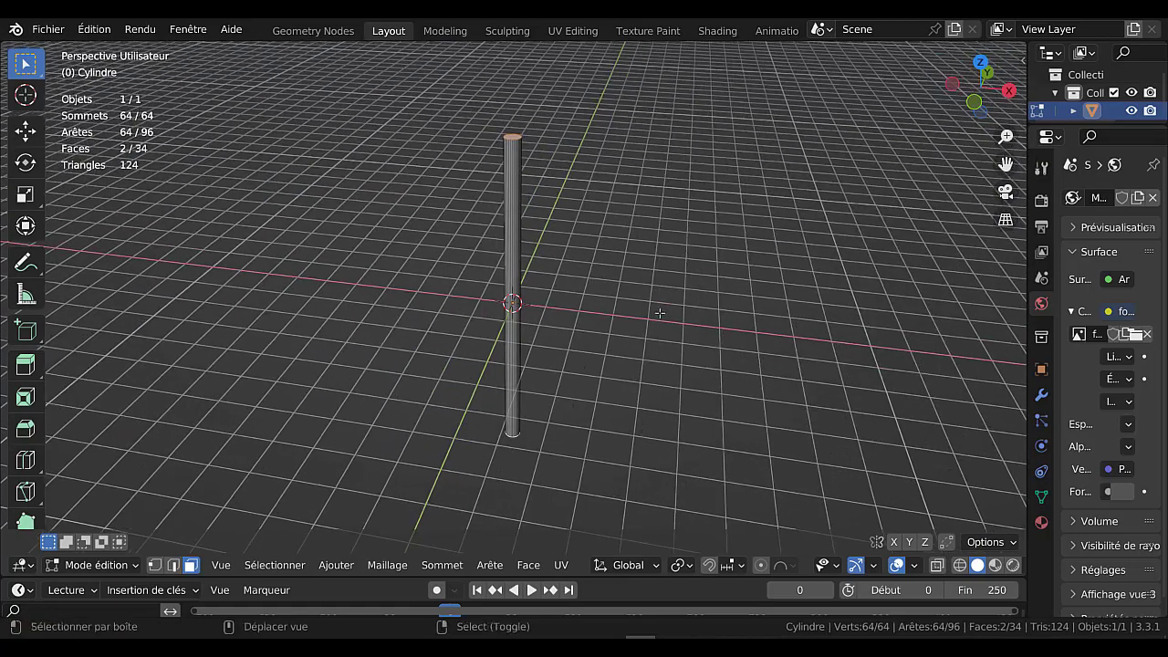
scroll(659, 313, "up", 6)
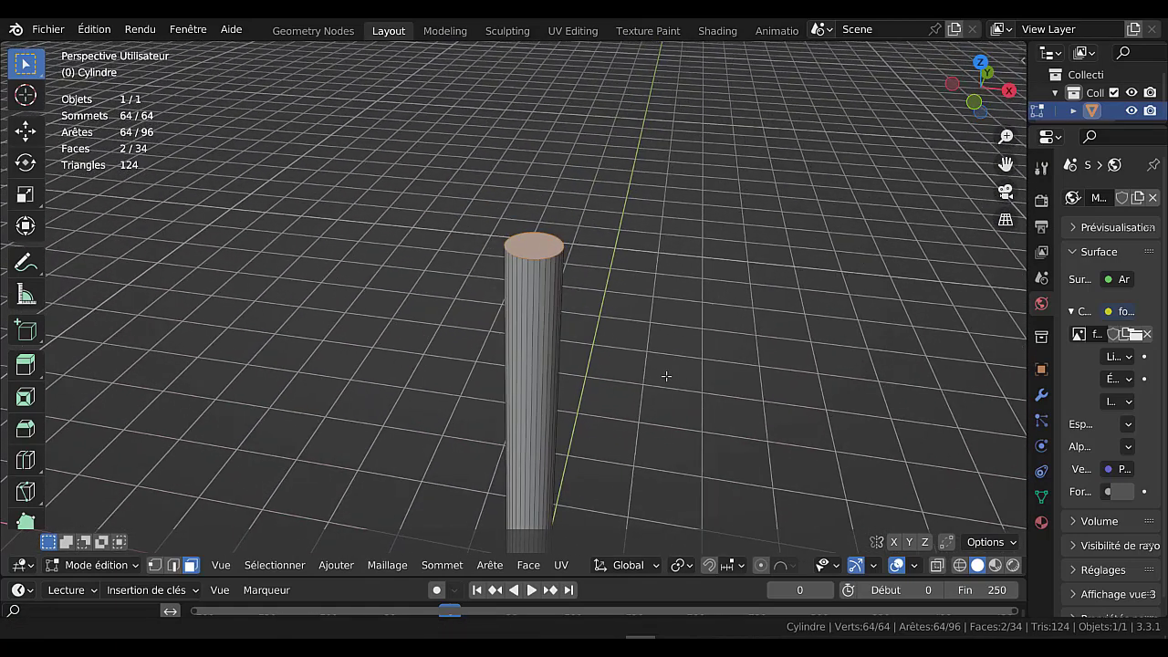
middle_click_drag(666, 376, 742, 326)
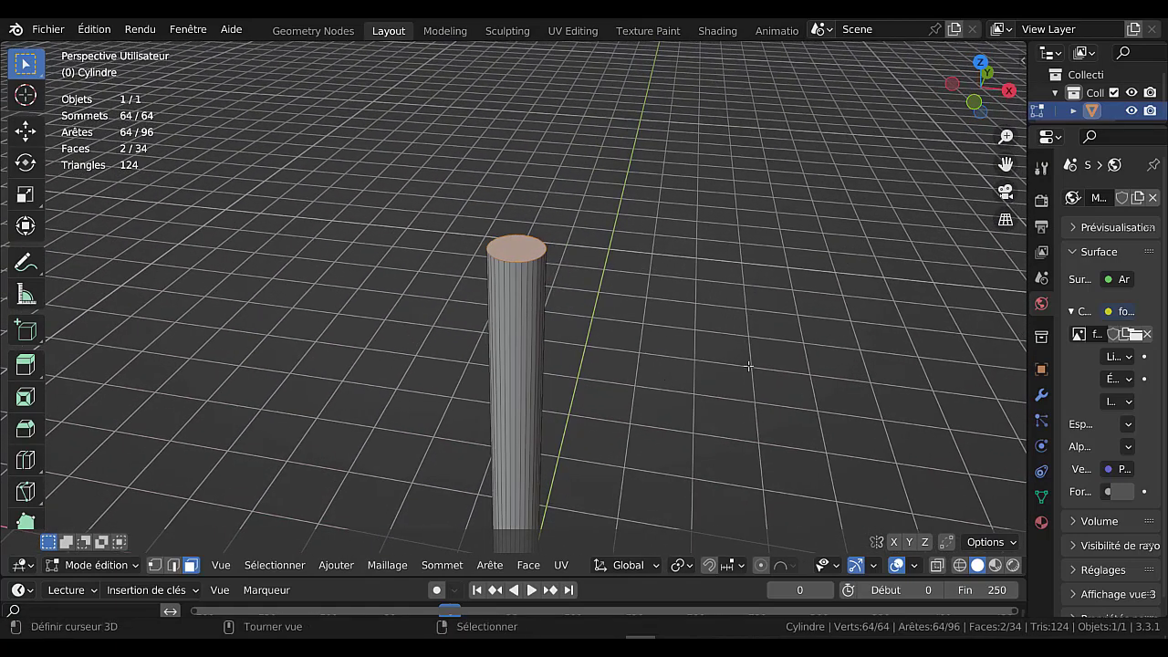
key("ctrl+b")
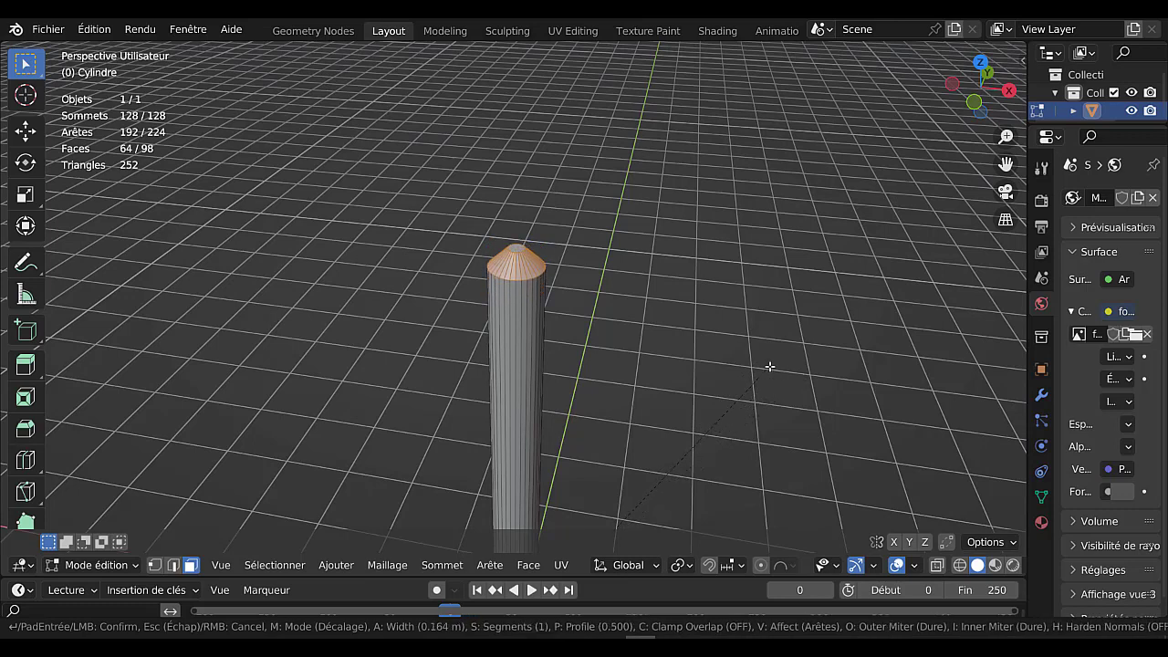
scroll(769, 366, "up", 2)
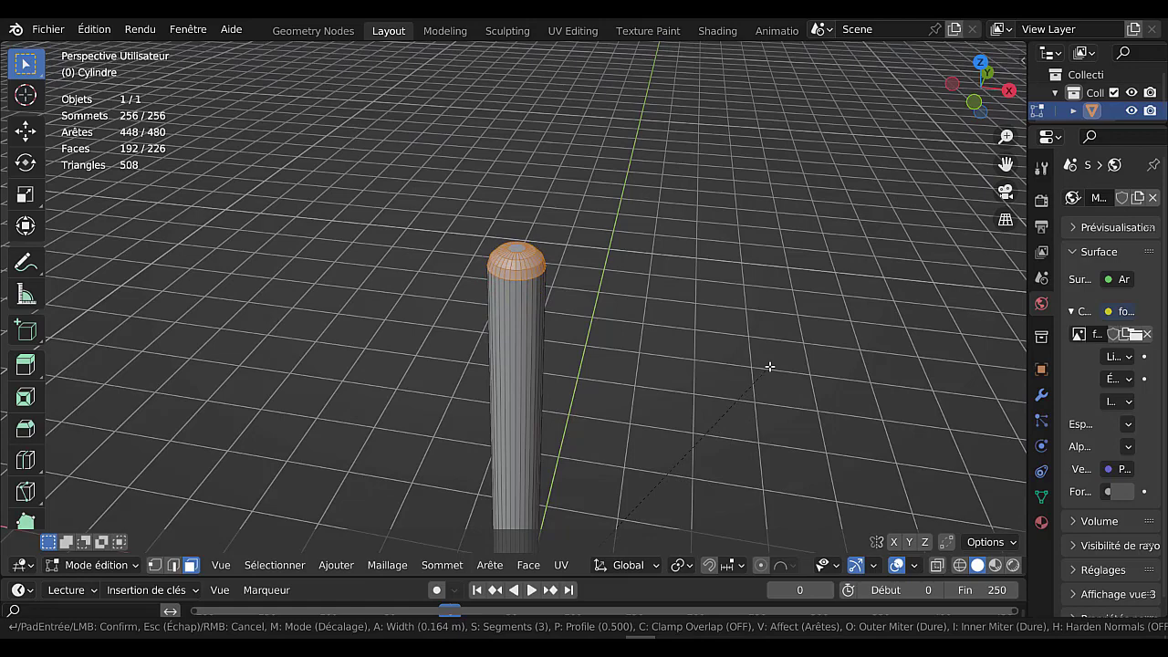
scroll(769, 366, "up", 1)
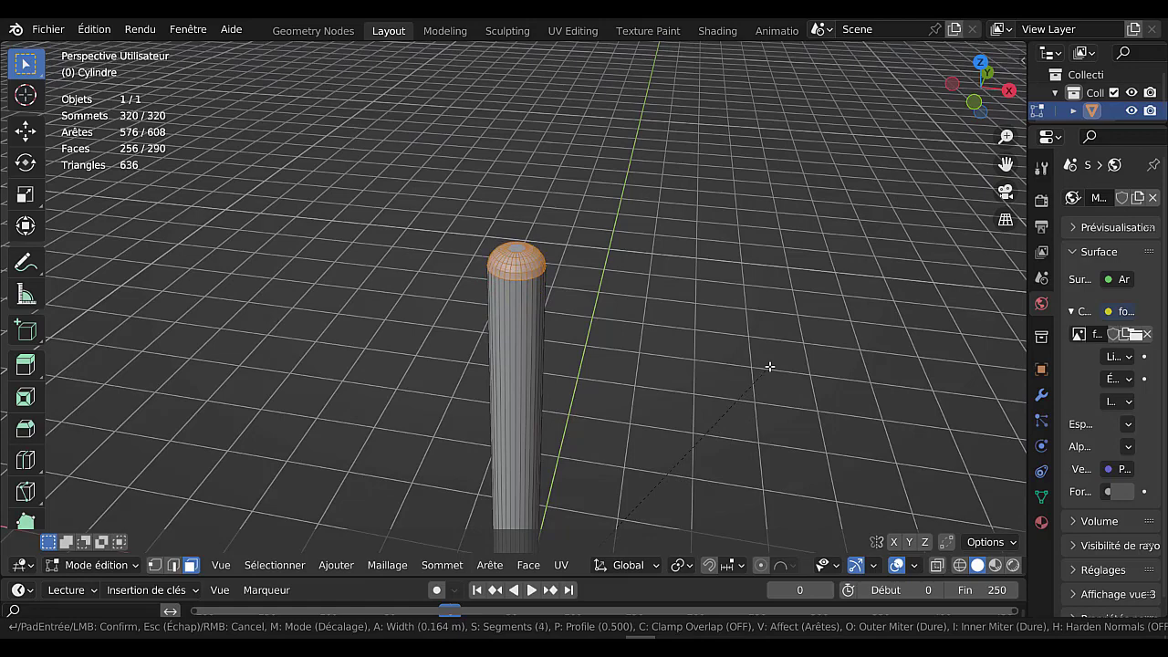
left_click(769, 366)
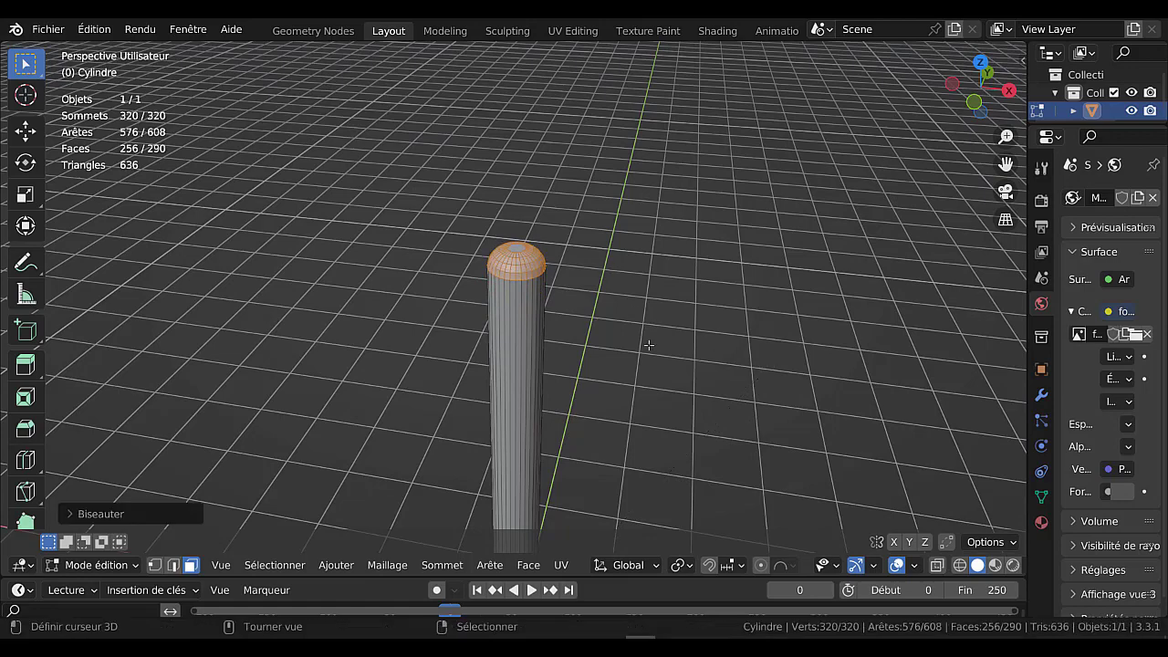
Select the whole column and, in top view, move it about -2.1 m along the X axis away from the origin.
scroll(653, 356, "down", 4)
middle_click_drag(687, 456, 693, 381)
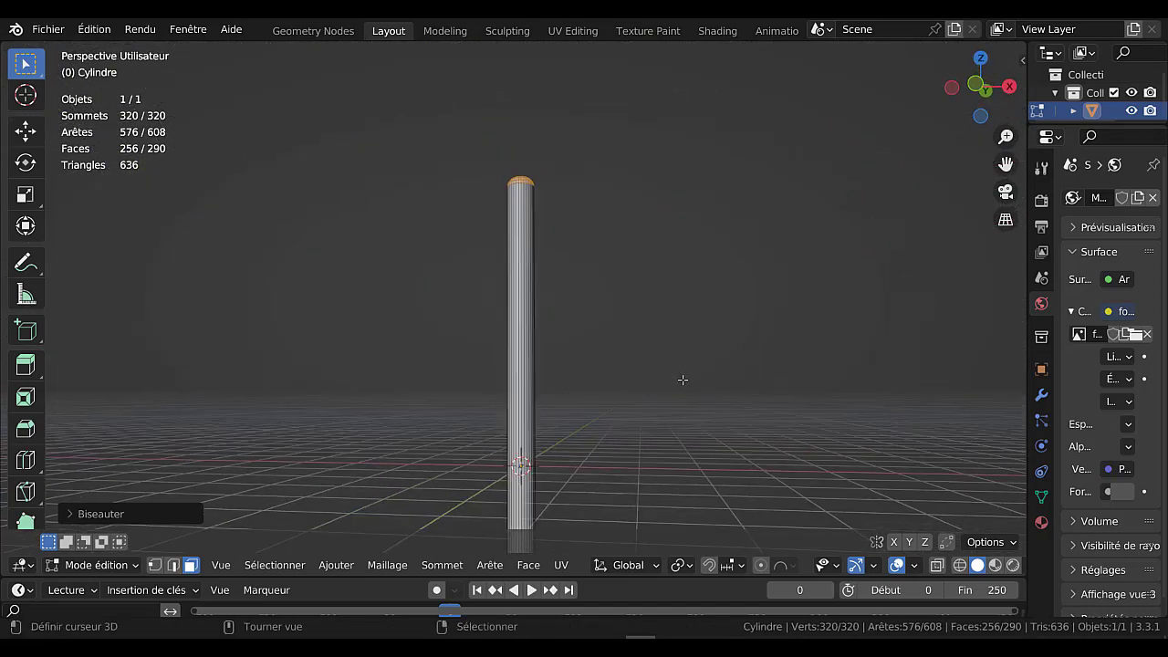
key("a")
scroll(737, 305, "down", 2)
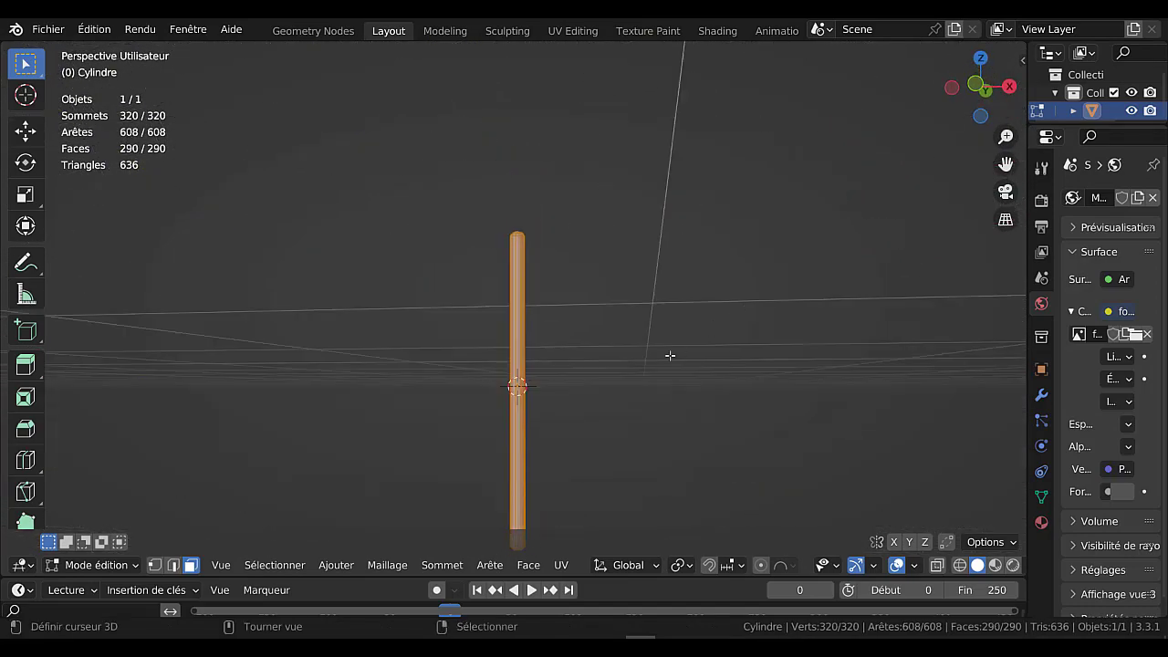
scroll(670, 358, "down", 2)
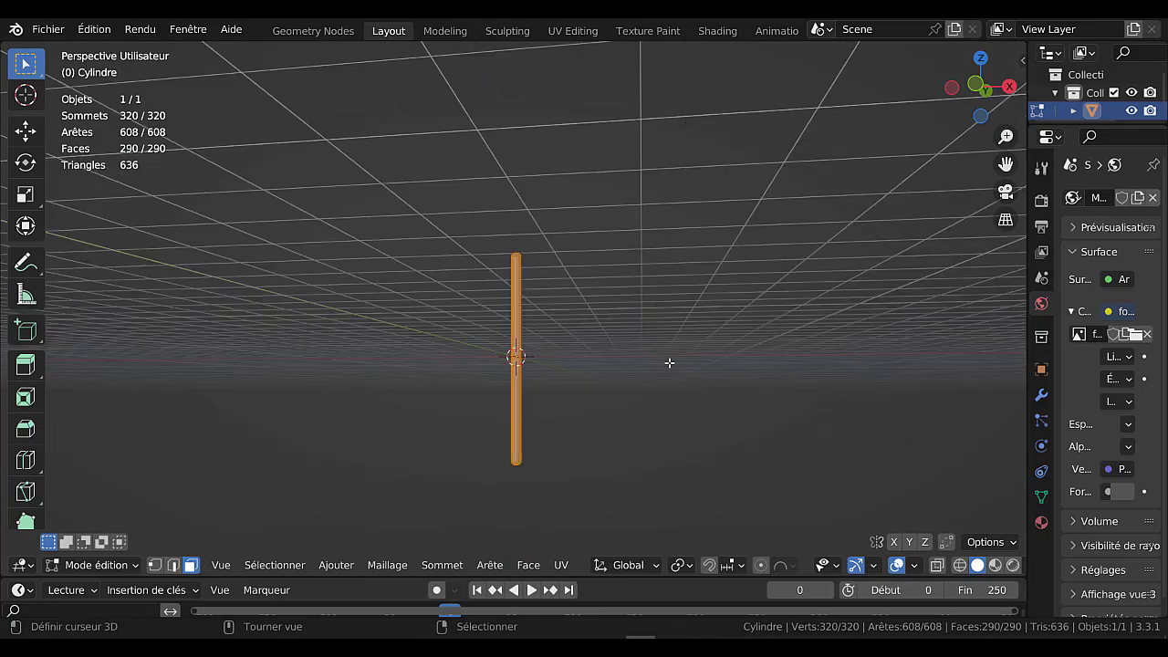
key("KP_7")
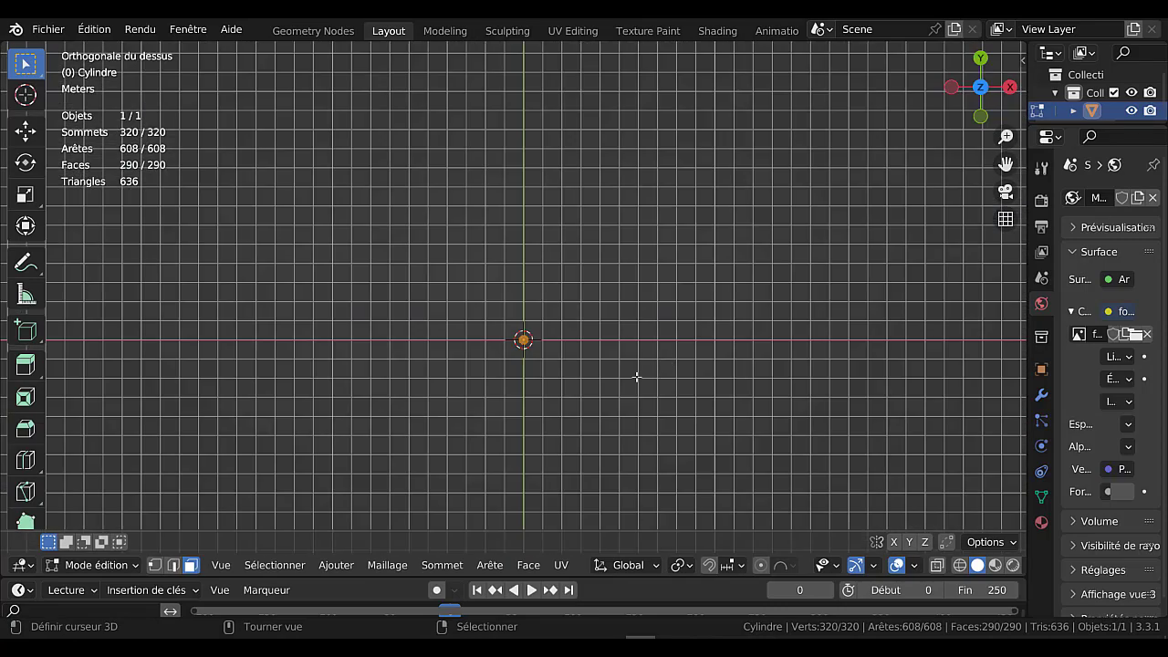
scroll(636, 375, "up", 1)
middle_click_drag(607, 386, 592, 332, "shift")
scroll(593, 333, "up", 1)
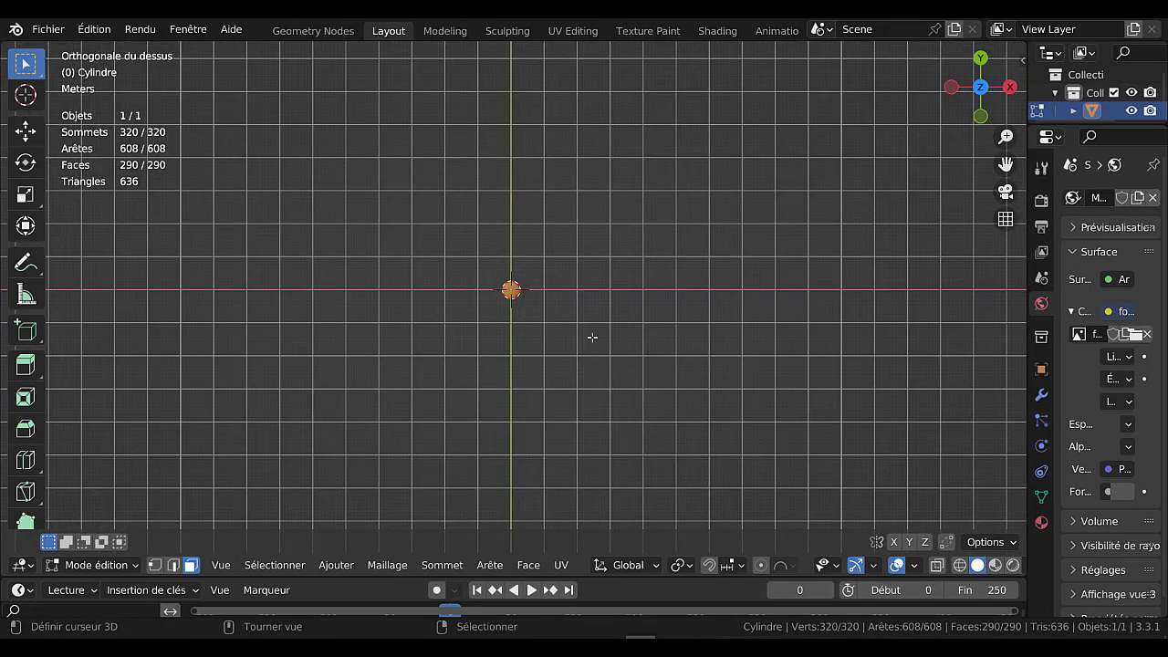
key("g")
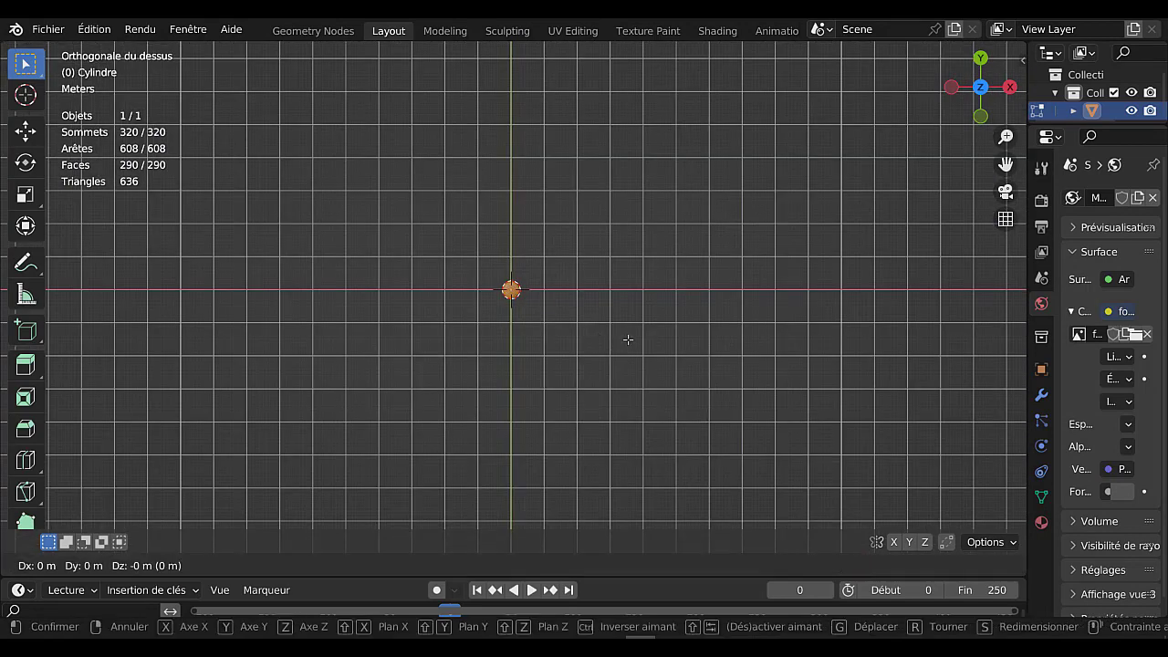
key("x")
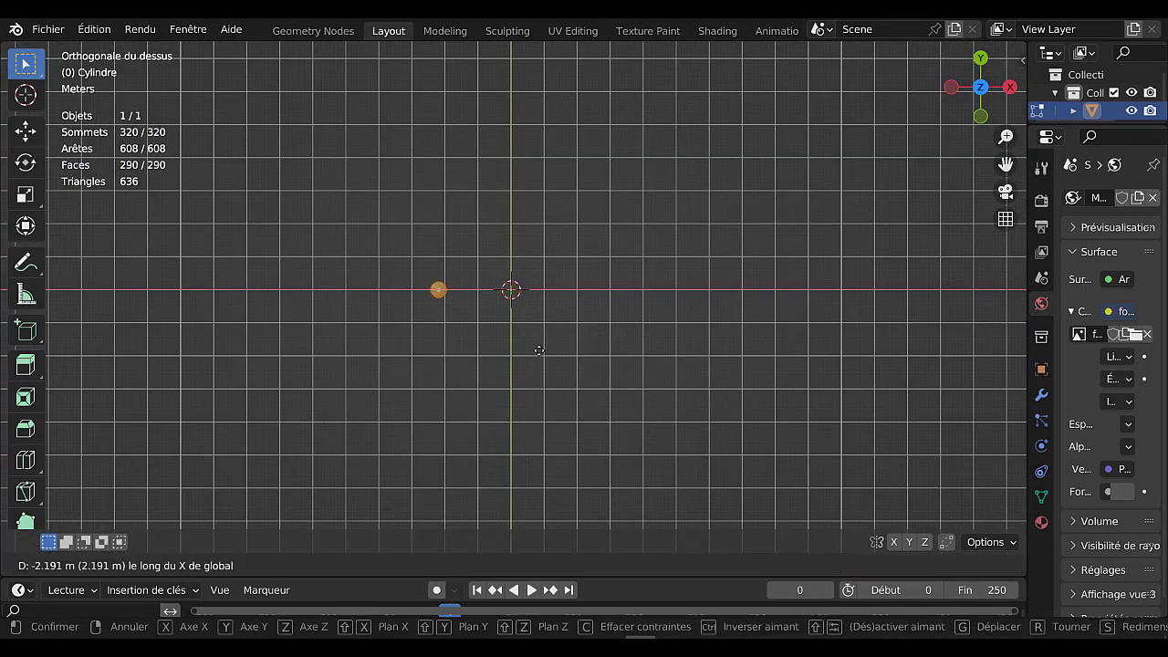
left_click(558, 353)
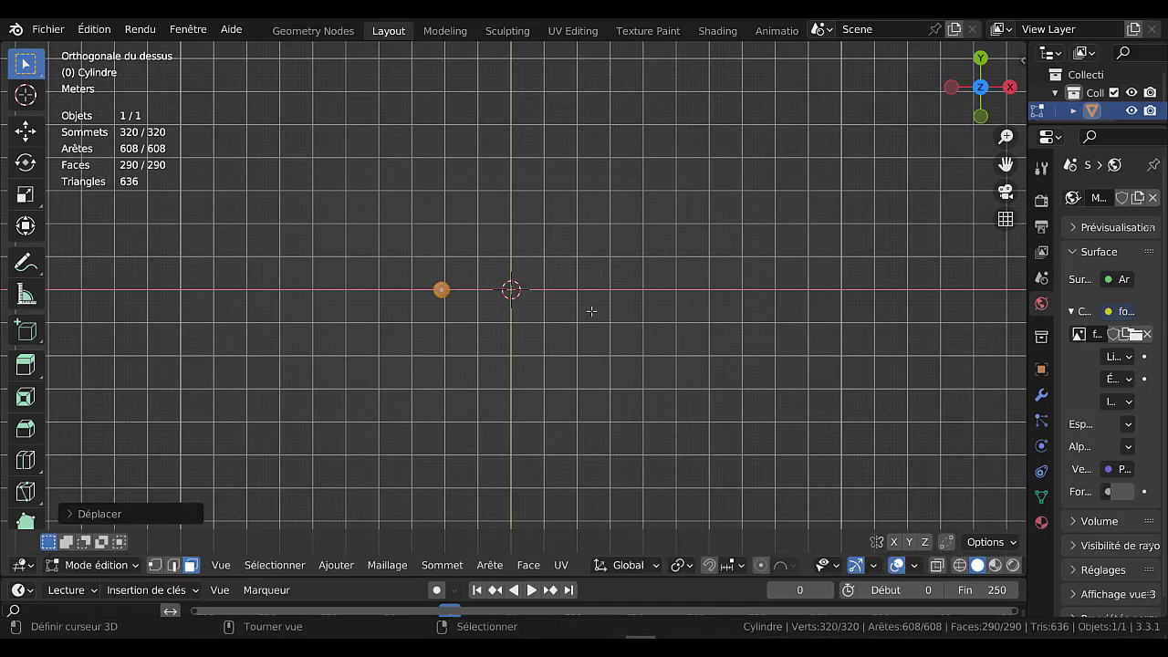
Create rotated copies of the column around the 3D cursor with Spin Duplicates, using 12 steps about Z over about 232°.
scroll(535, 326, "up", 3)
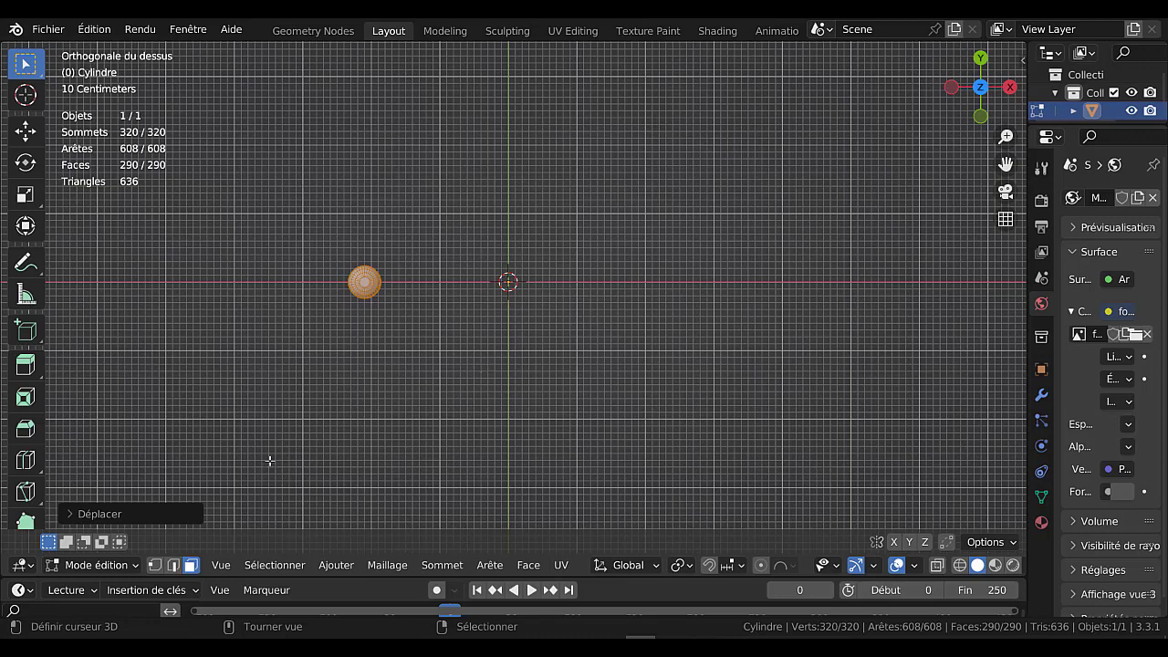
scroll(31, 508, "down", 3)
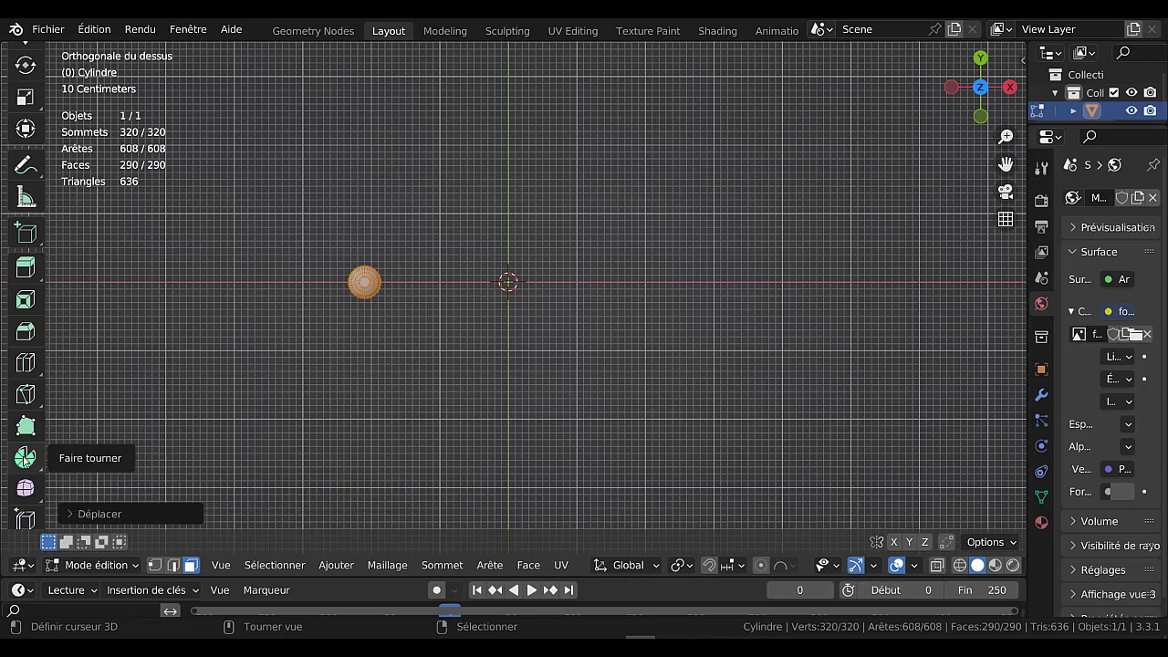
left_click(24, 458)
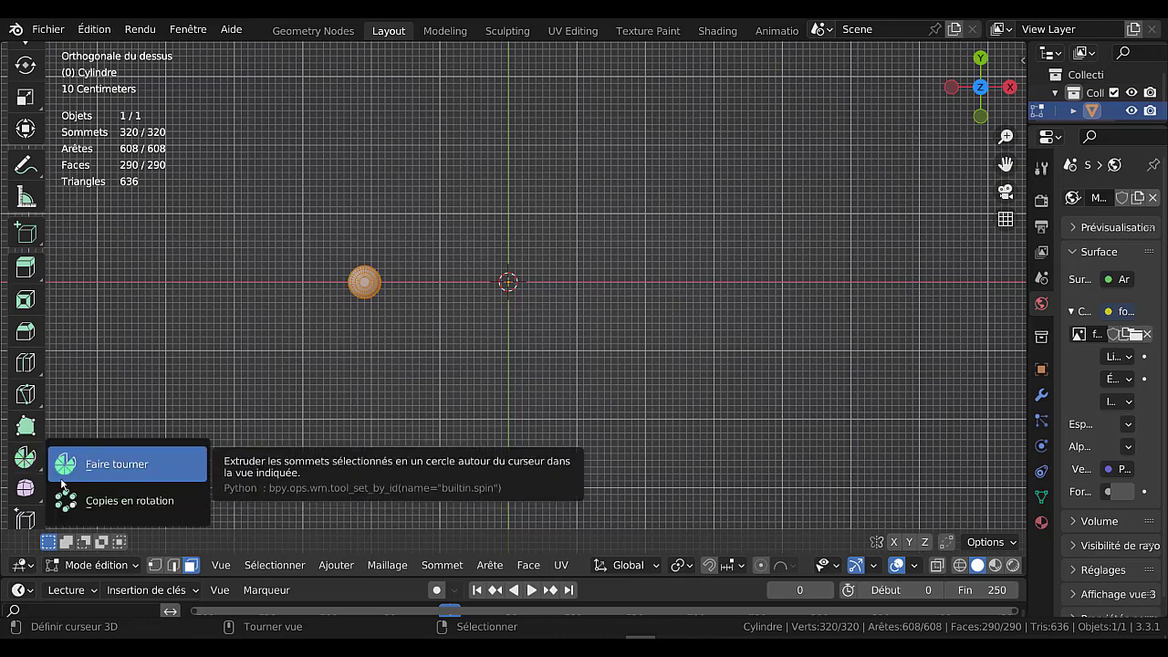
left_click(117, 503)
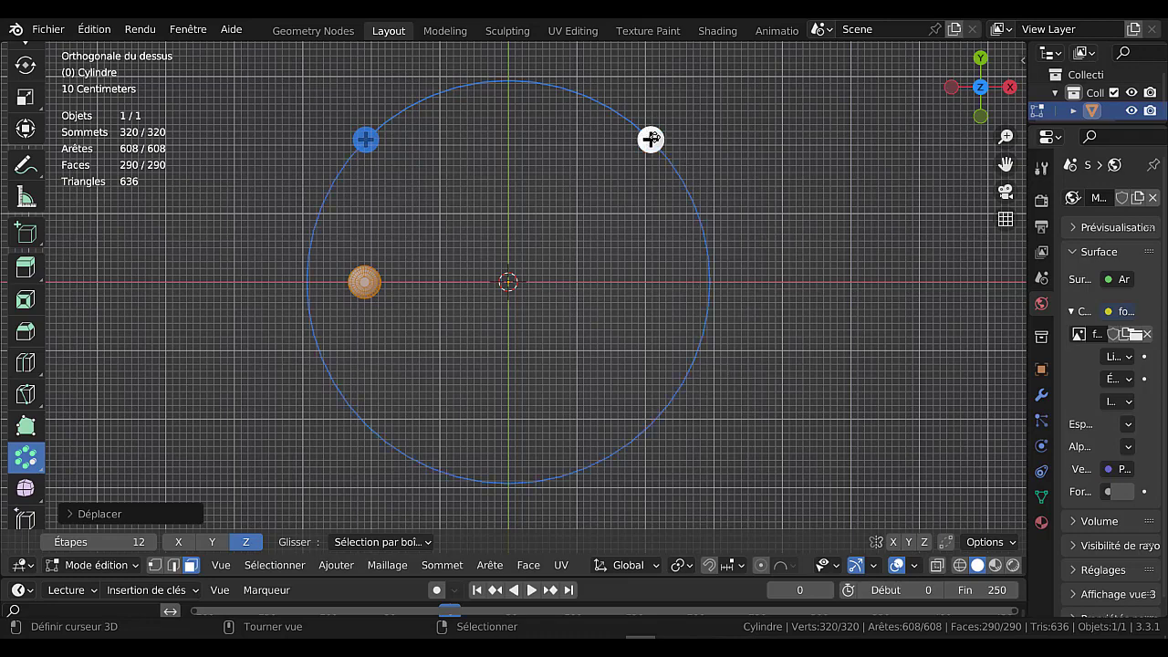
left_click_drag(651, 139, 374, 388)
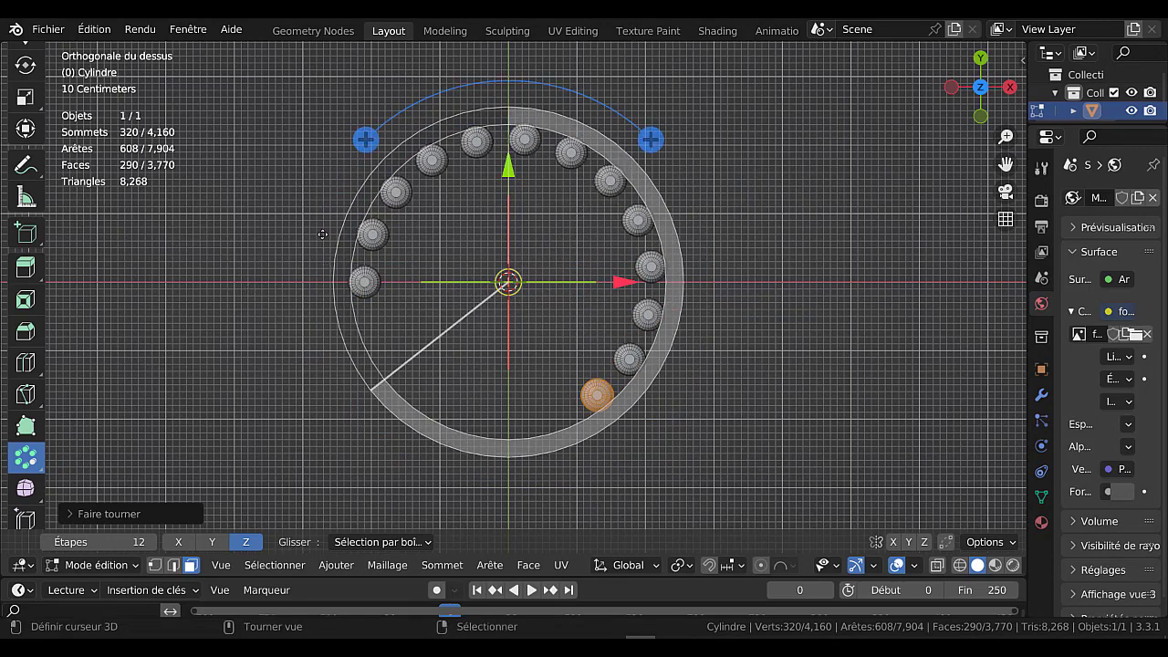
Adjust the spin duplication of the column to 17 steps over a full 360° angle.
left_click(109, 516)
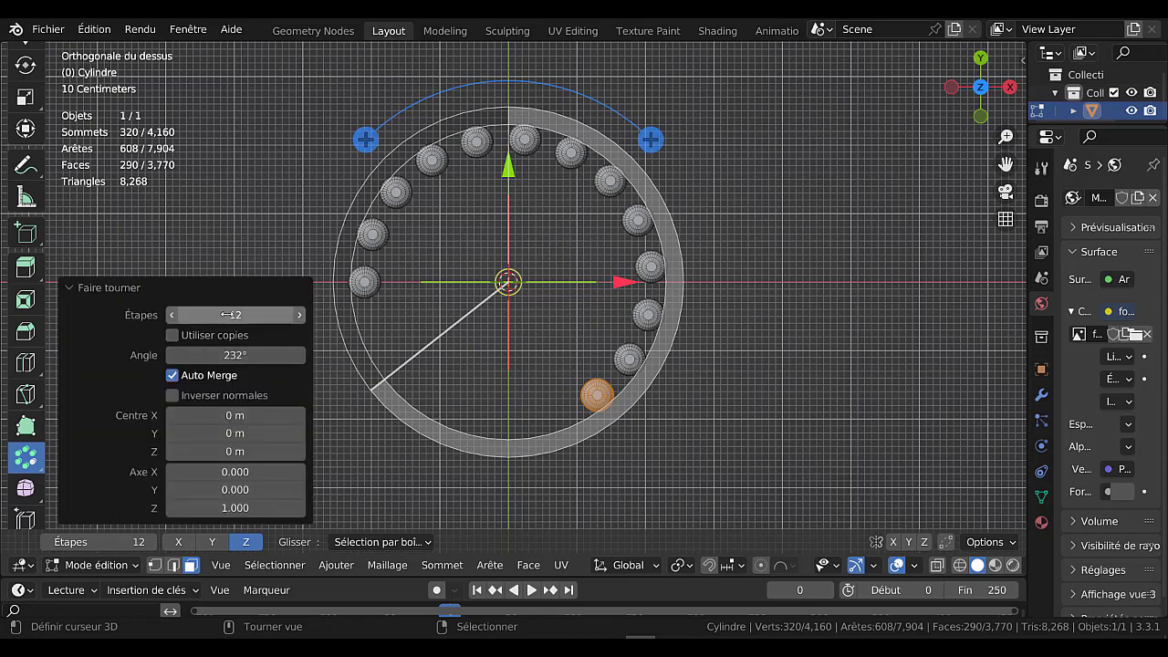
left_click(299, 314)
left_click(299, 315)
left_click(300, 315)
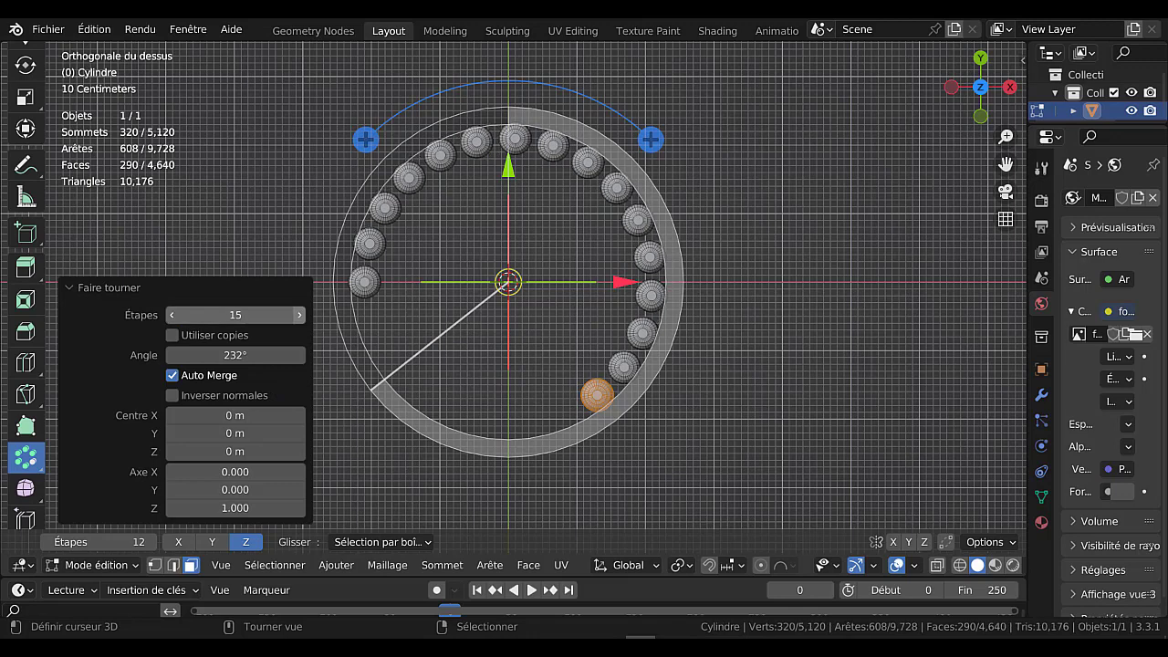
left_click(299, 314)
left_click(299, 314)
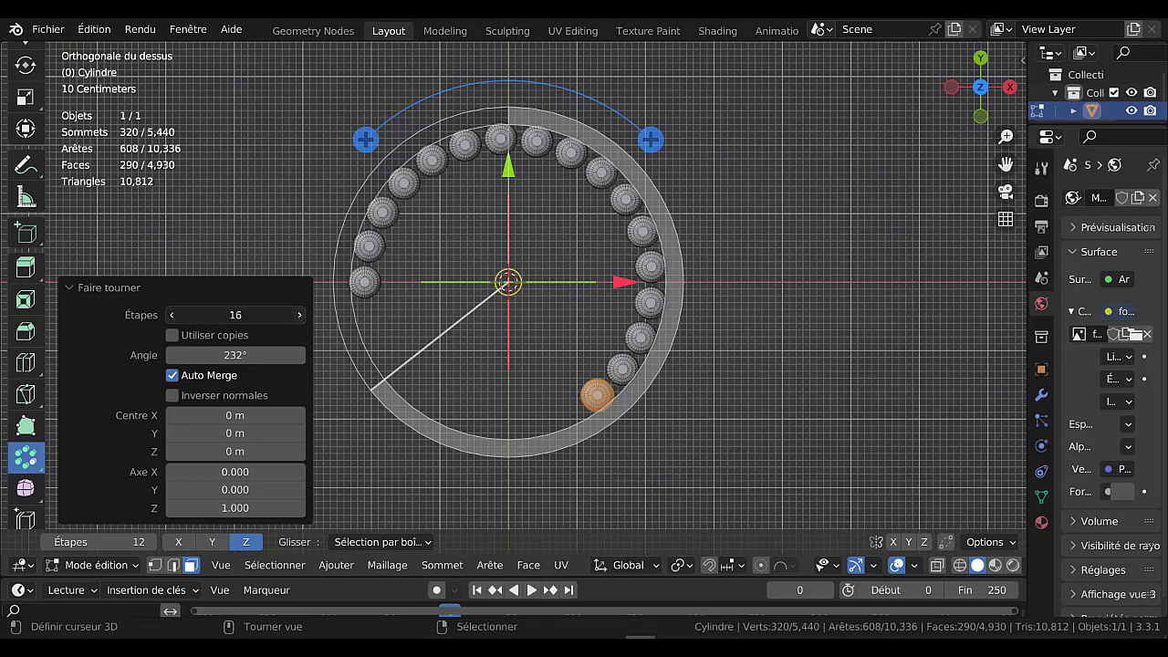
left_click(234, 355)
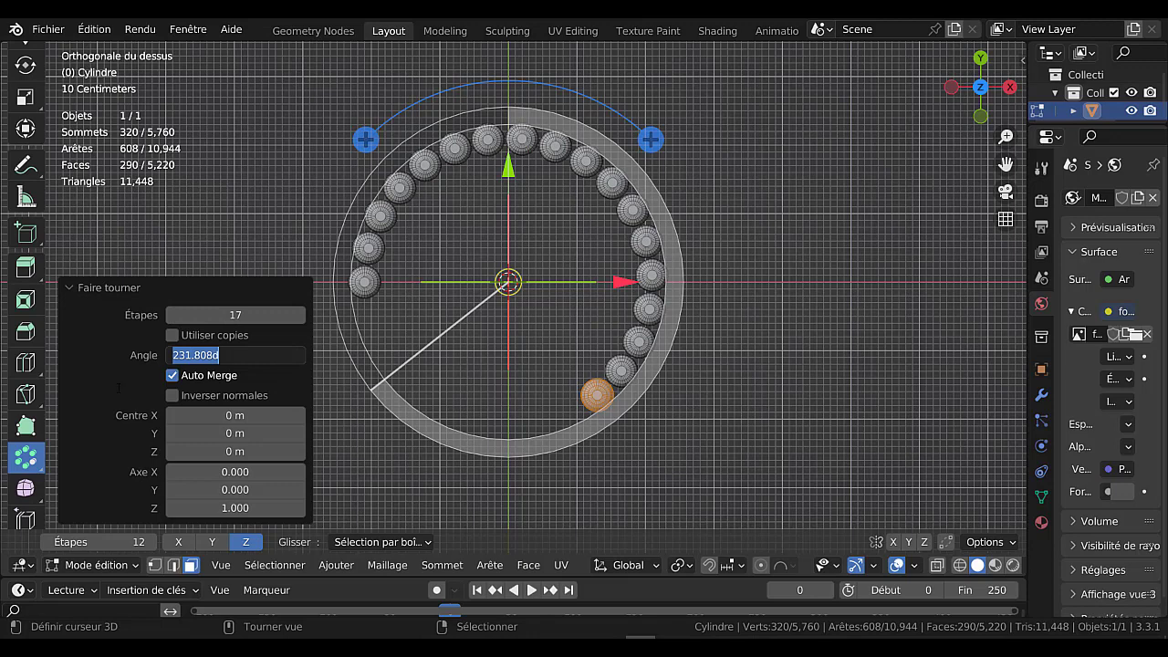
type("360")
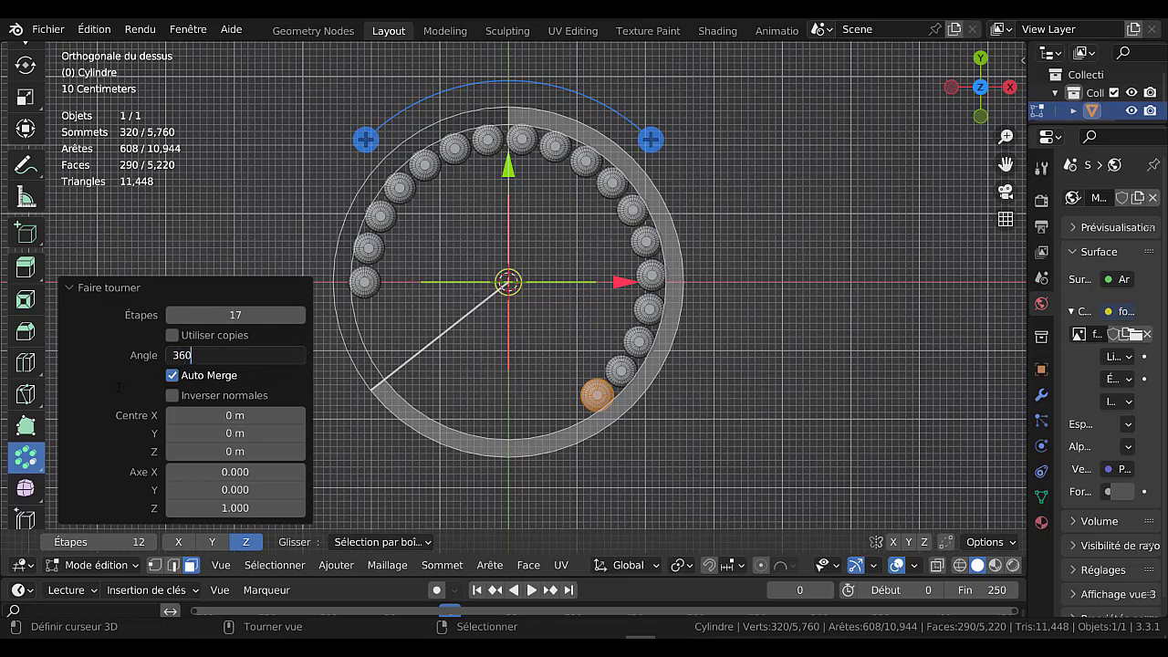
key("Return")
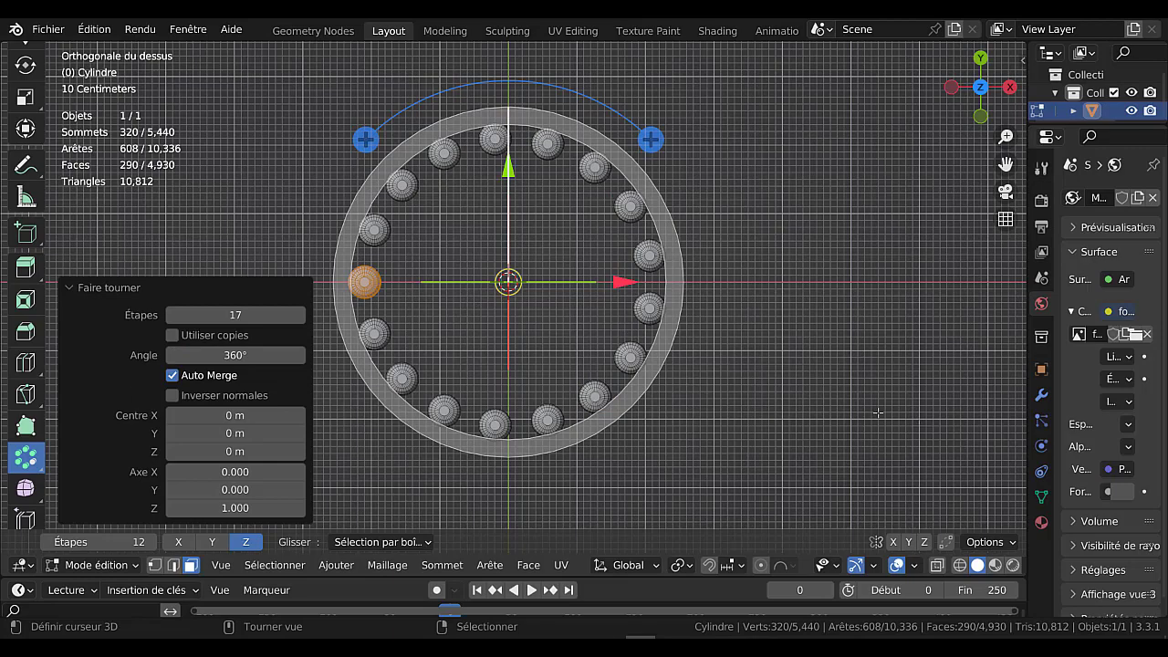
In object mode, turn on the Face Orientation overlay for the column ring, and return to edit mode.
scroll(859, 415, "down", 3)
middle_click_drag(848, 412, 822, 411)
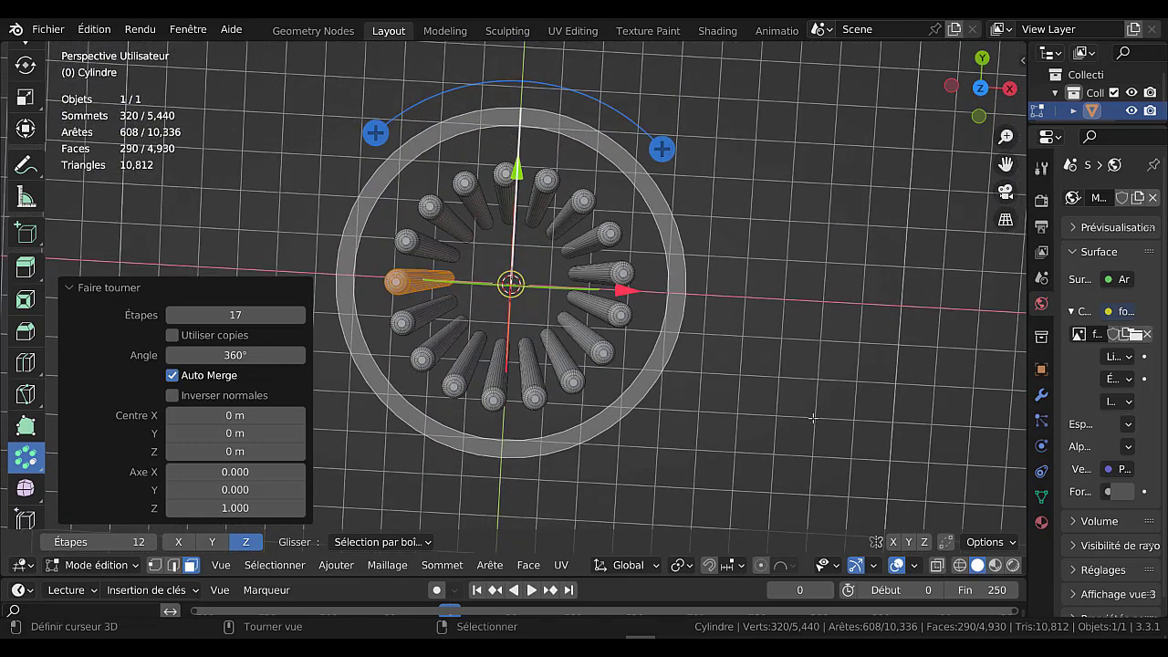
key("KP_7")
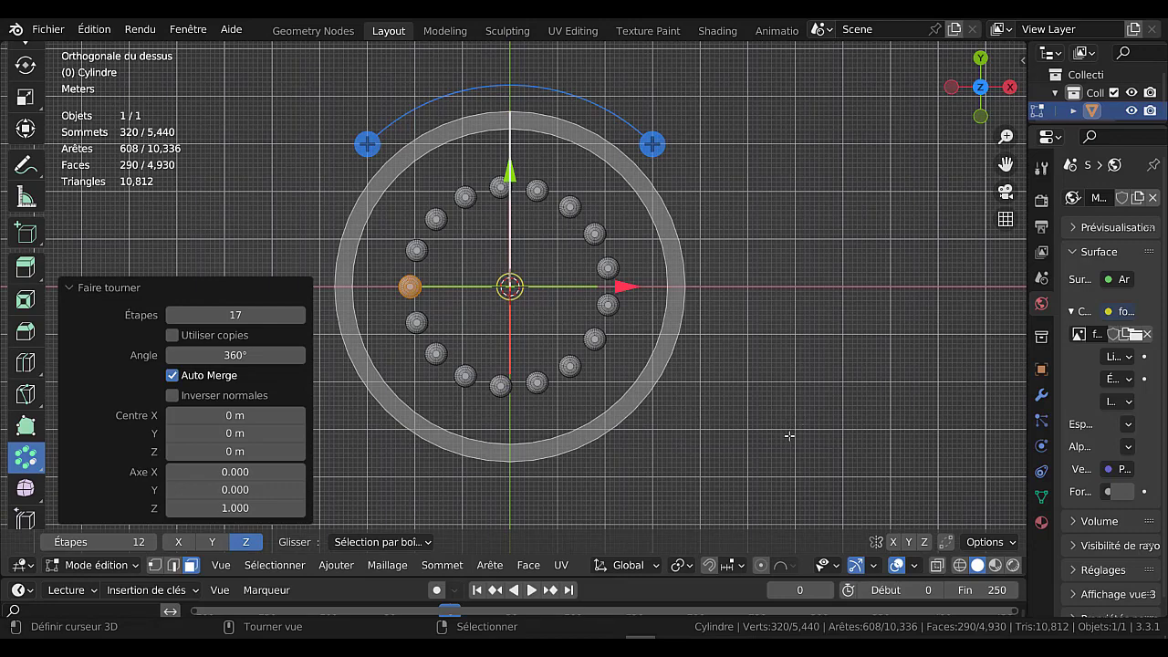
key("q")
key("Tab")
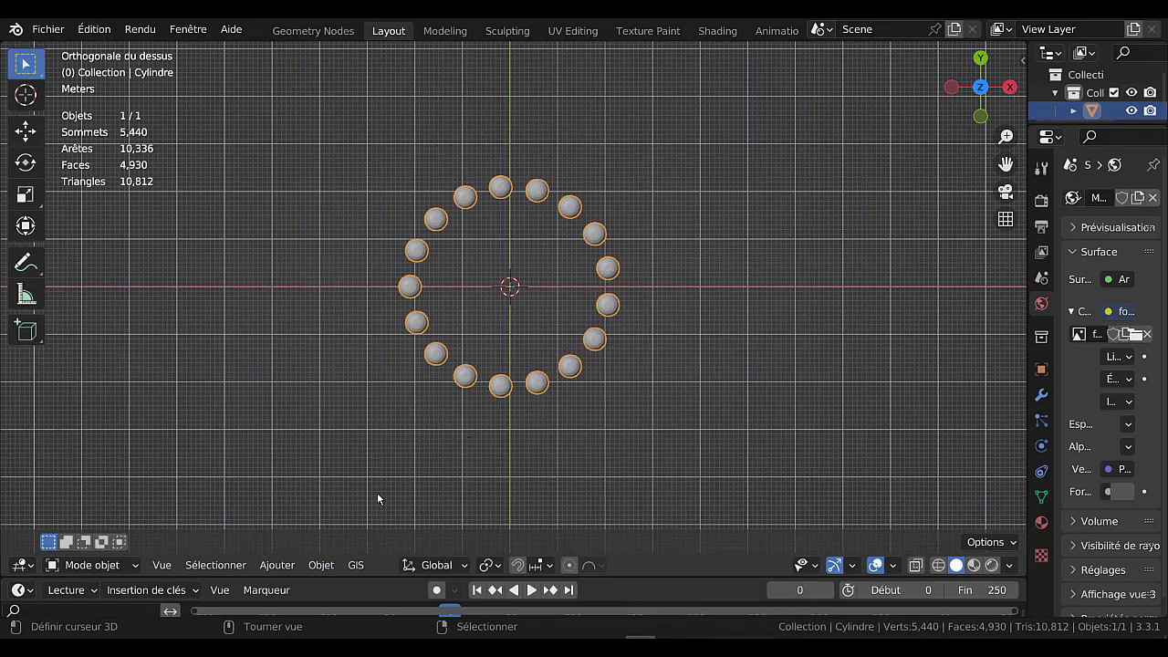
left_click(281, 567)
key("q")
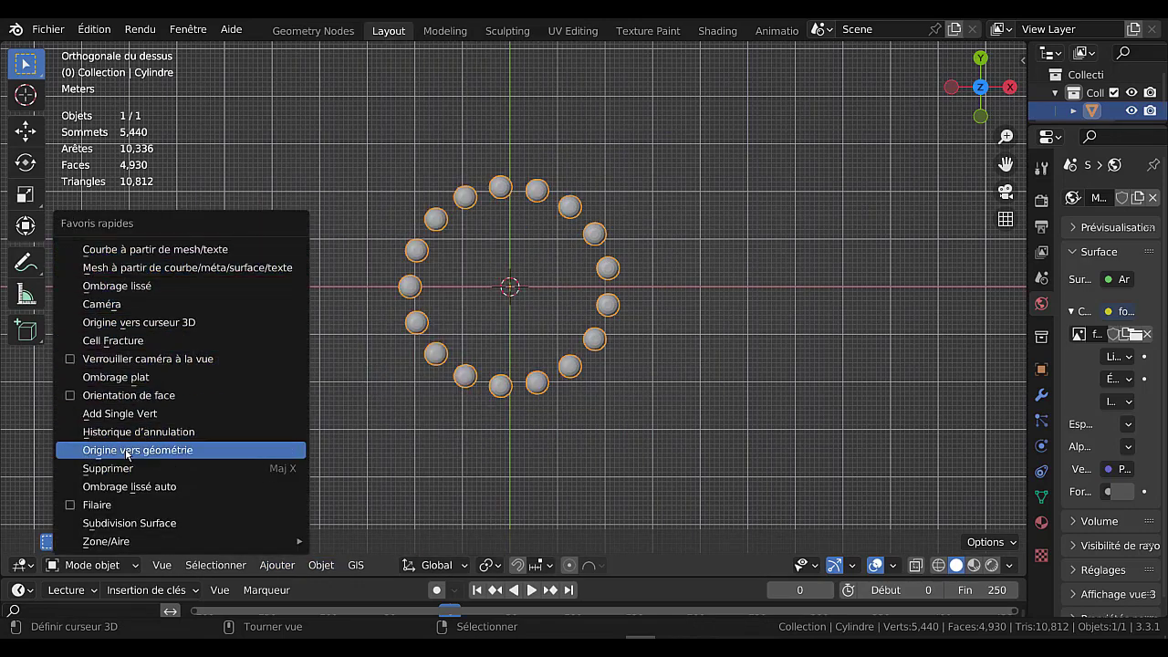
left_click(112, 399)
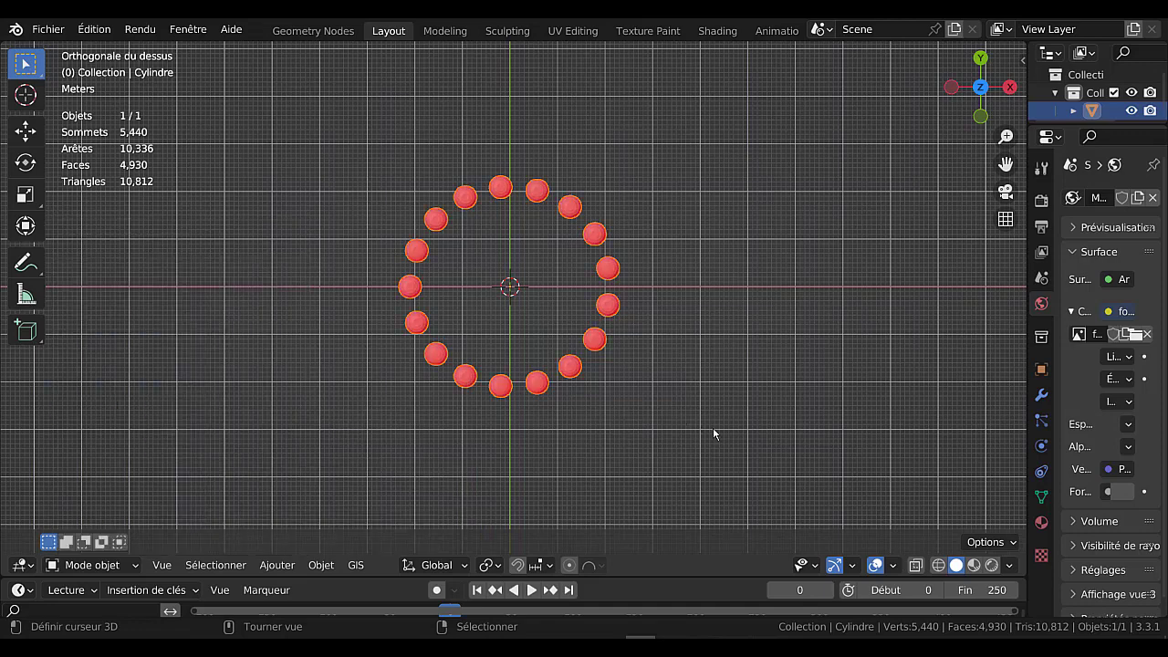
key("Tab")
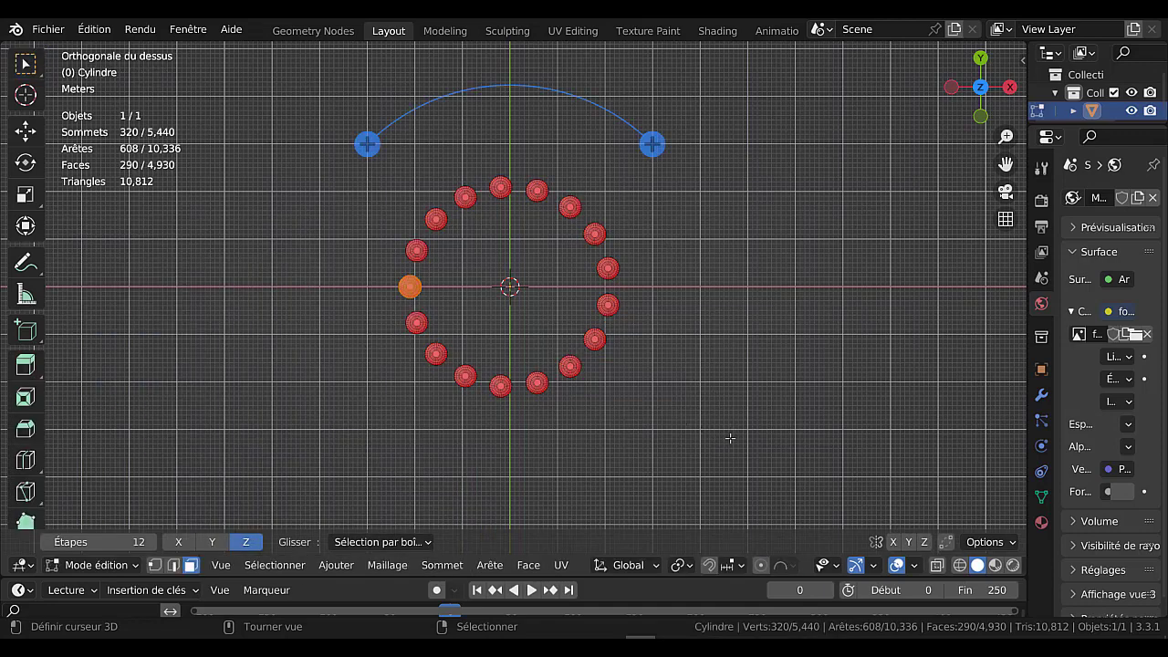
middle_click_drag(730, 438, 790, 341)
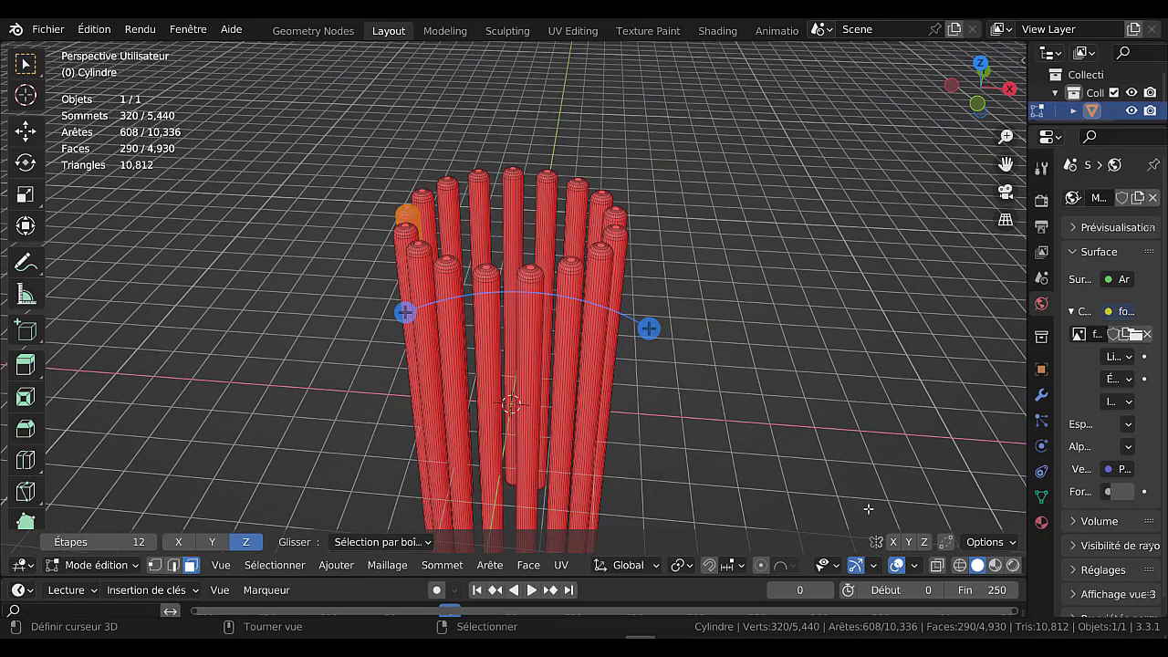
Switch the Face Orientation overlay off and back on in the viewport overlay settings.
left_click(873, 565)
left_click(916, 565)
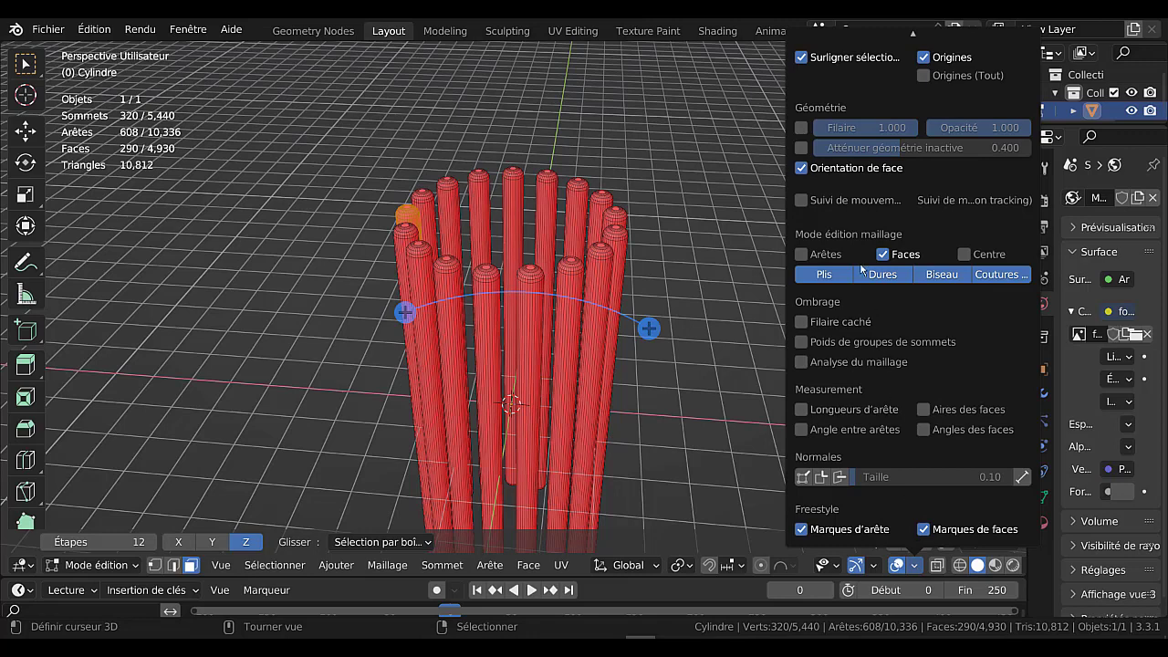
left_click(802, 168)
left_click(802, 168)
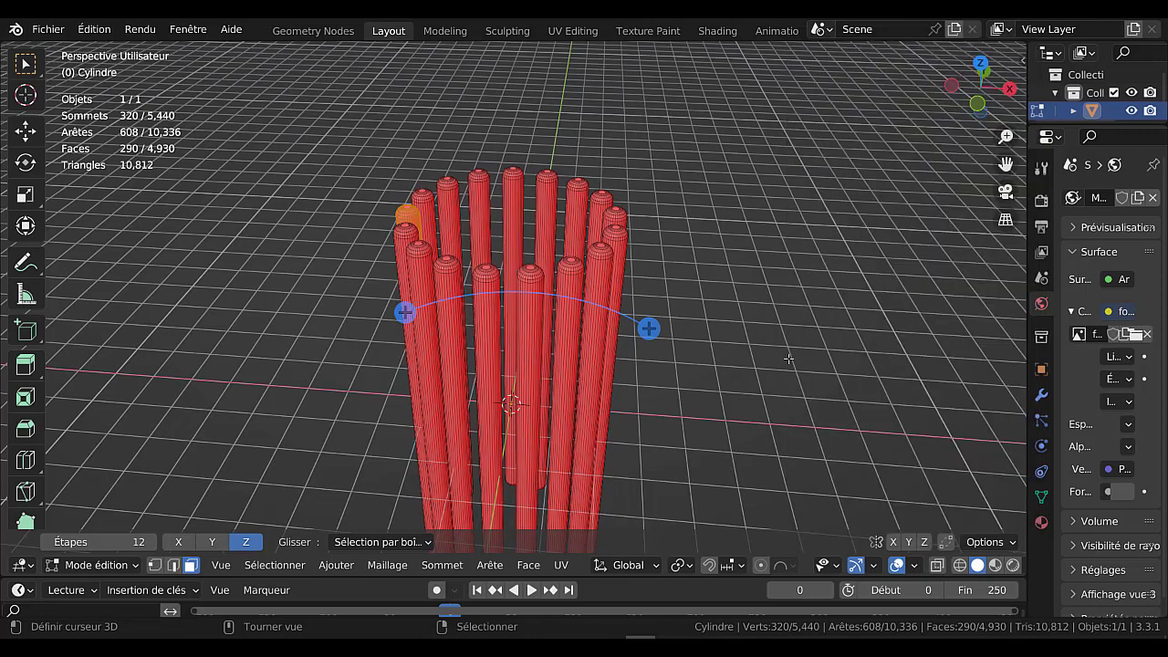
Select all the columns' geometry, recalculate its normals to the outside, and return to object mode.
scroll(788, 358, "up", 2)
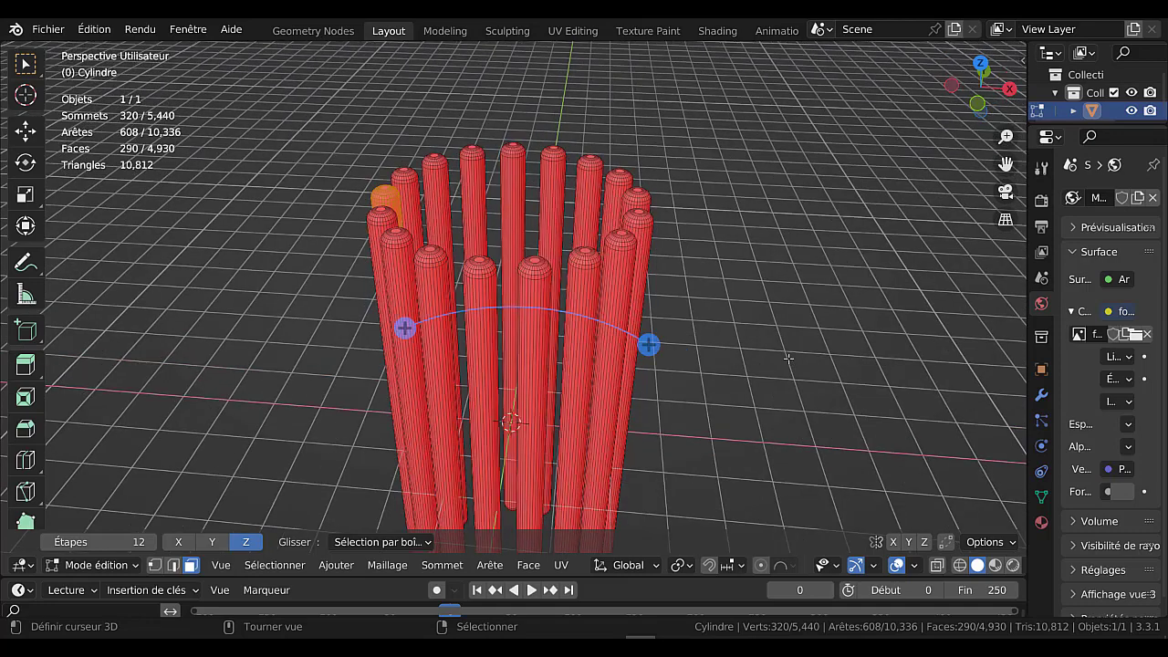
middle_click_drag(813, 395, 808, 356, "shift")
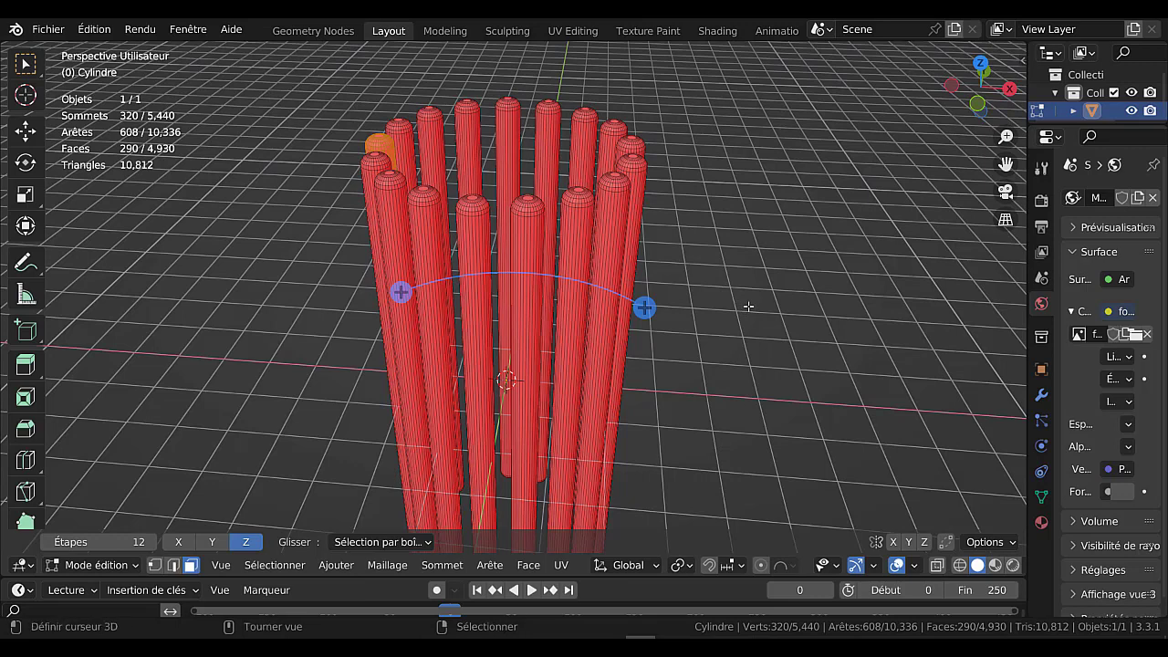
key("a")
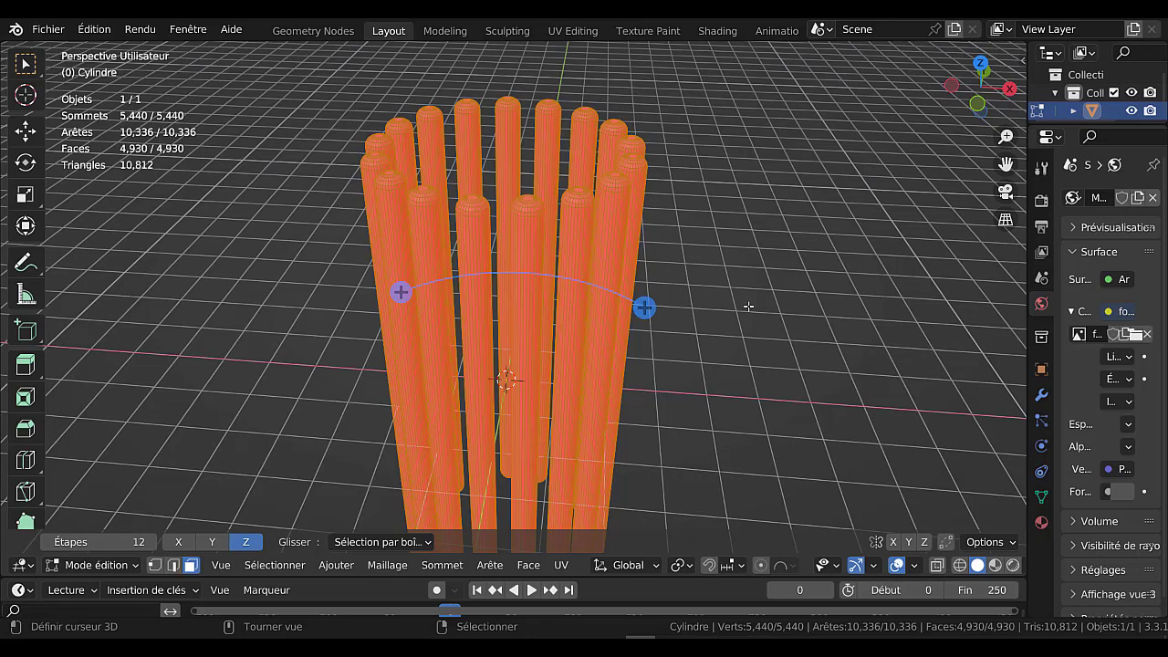
key("shift")
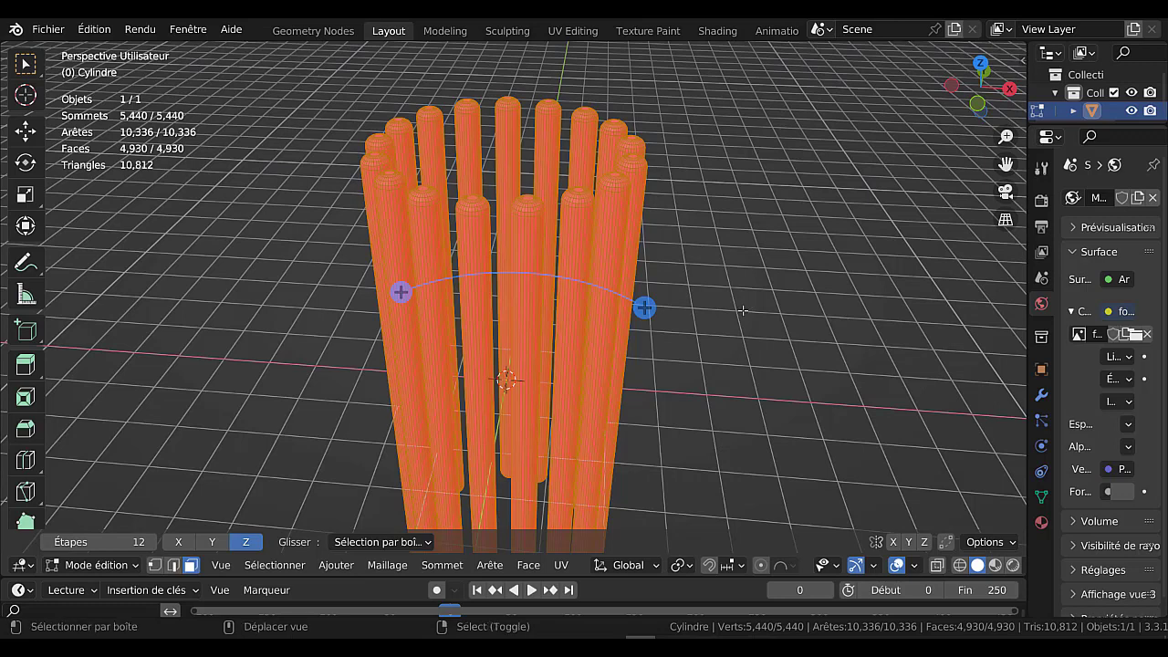
key("shift+n")
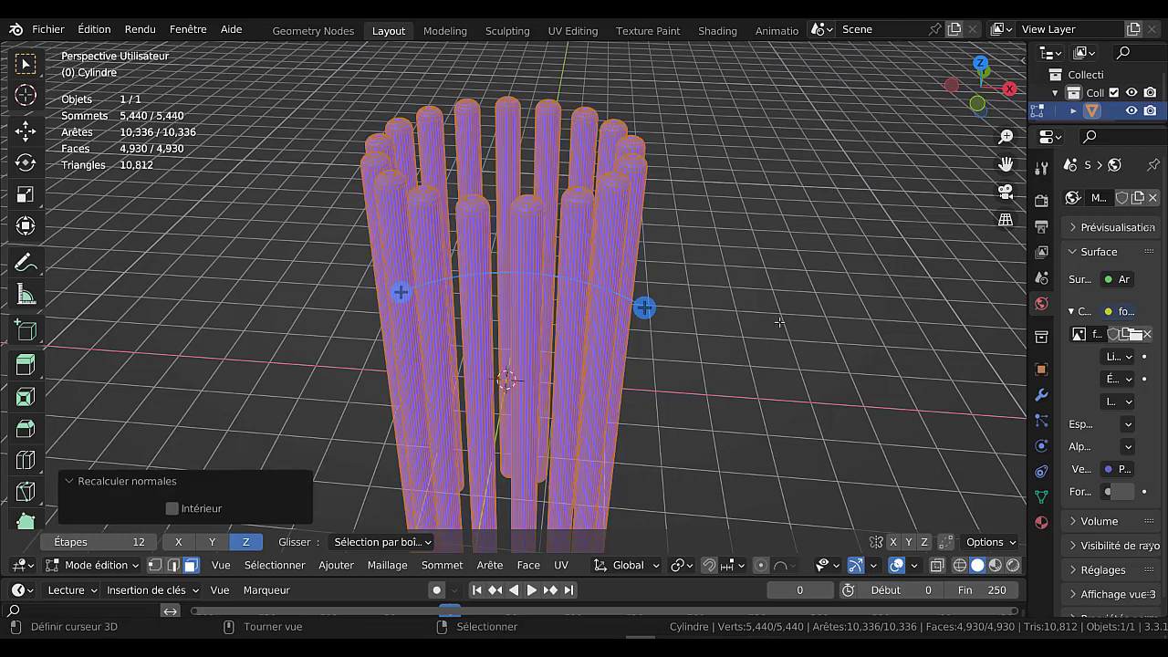
scroll(781, 315, "down", 3)
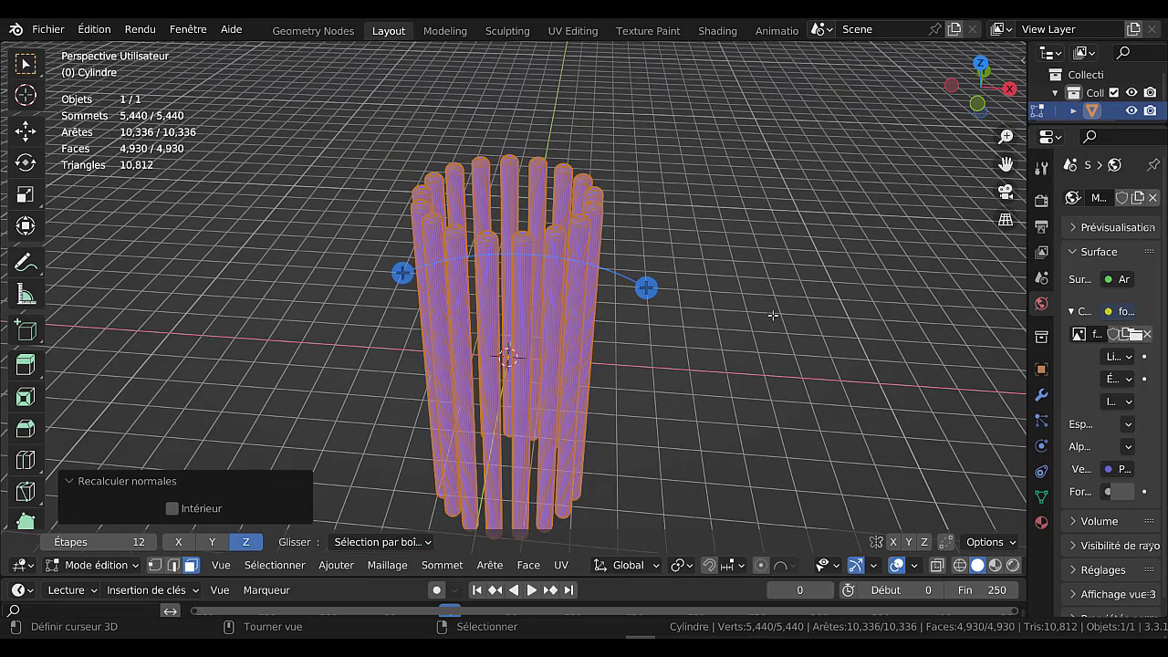
key("Tab")
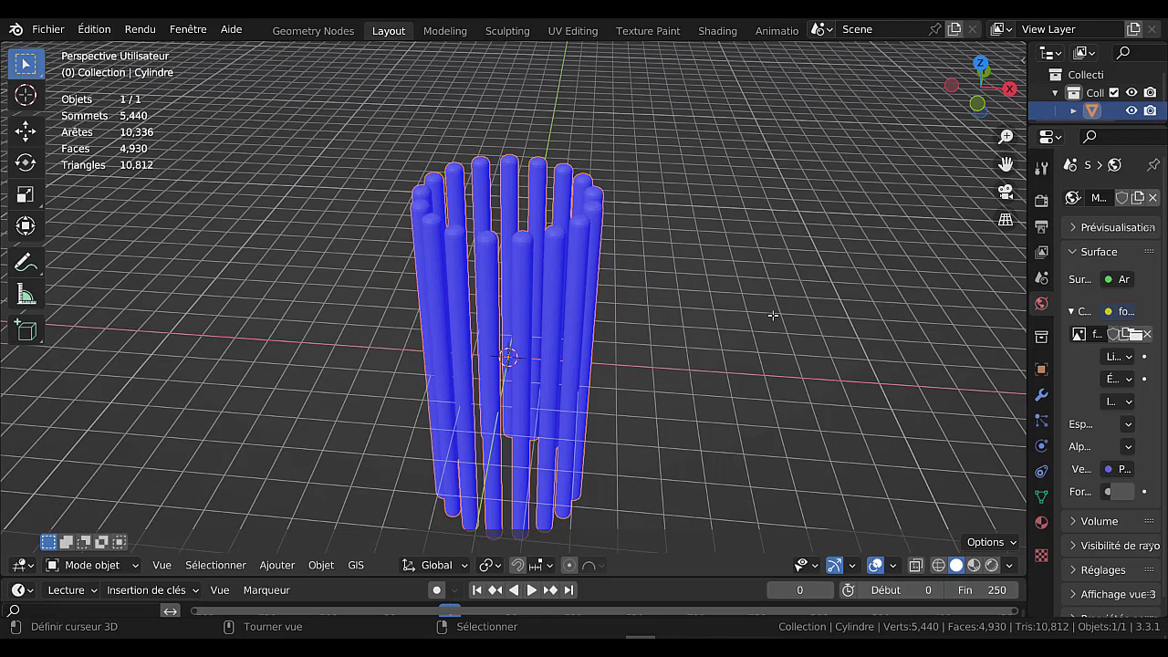
In top view, add a mesh cylinder with 32 vertices, 1 m radius and 2 m depth at the origin.
middle_click_drag(748, 289, 745, 376)
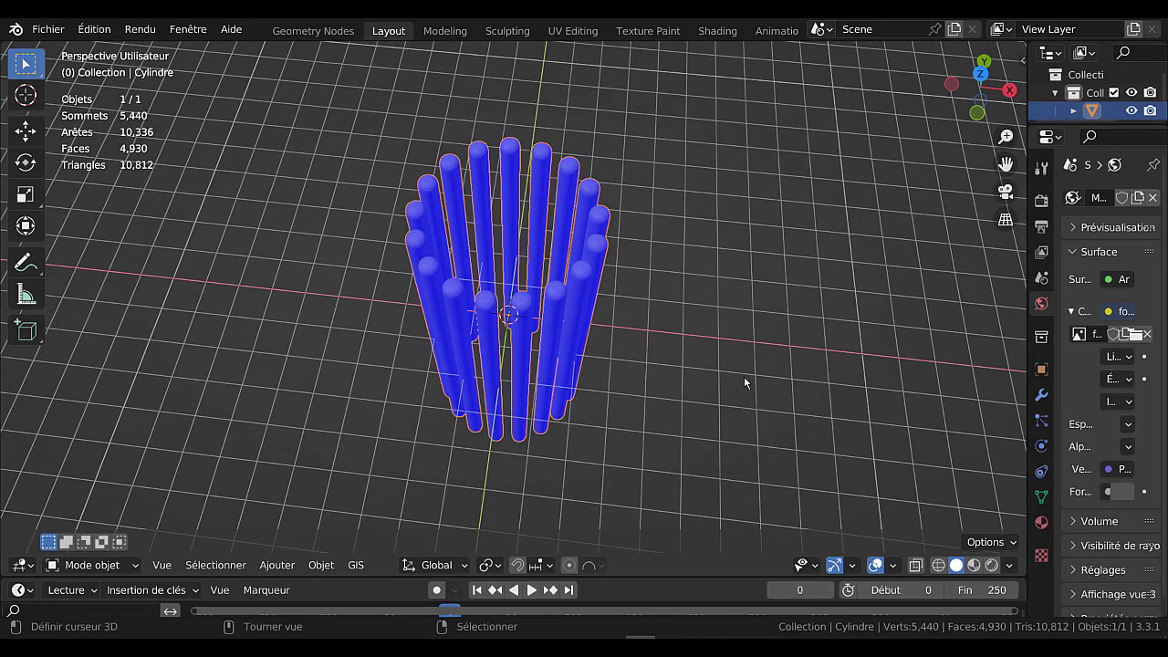
key("KP_7")
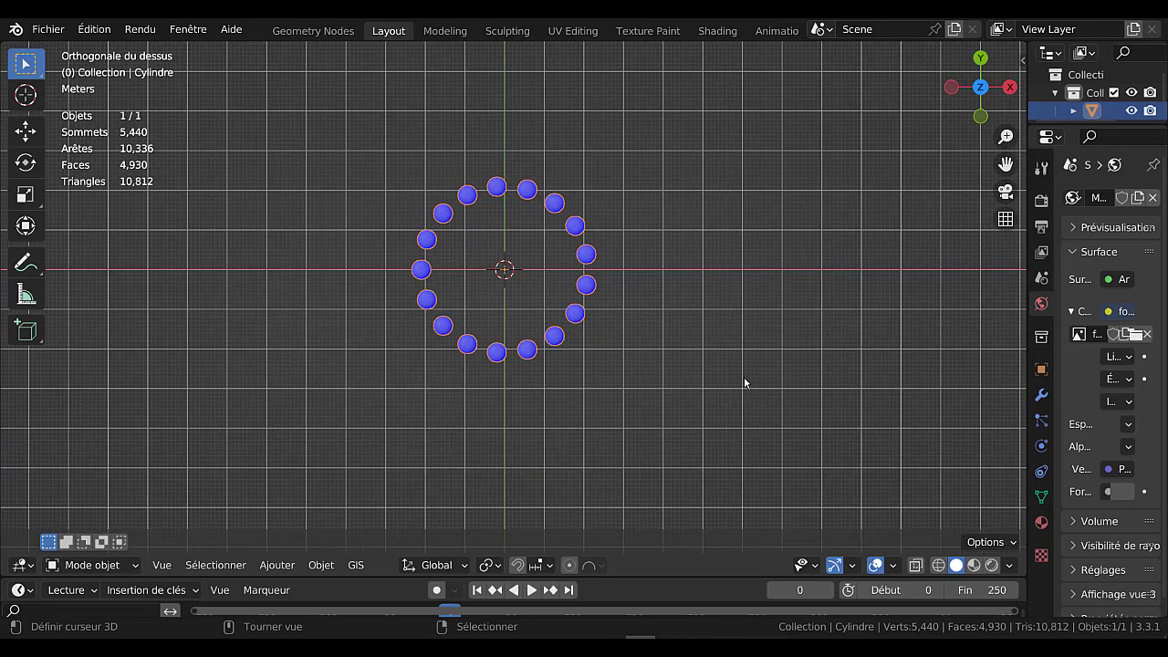
left_click(277, 565)
key("shift+a")
mouse_move(177, 269)
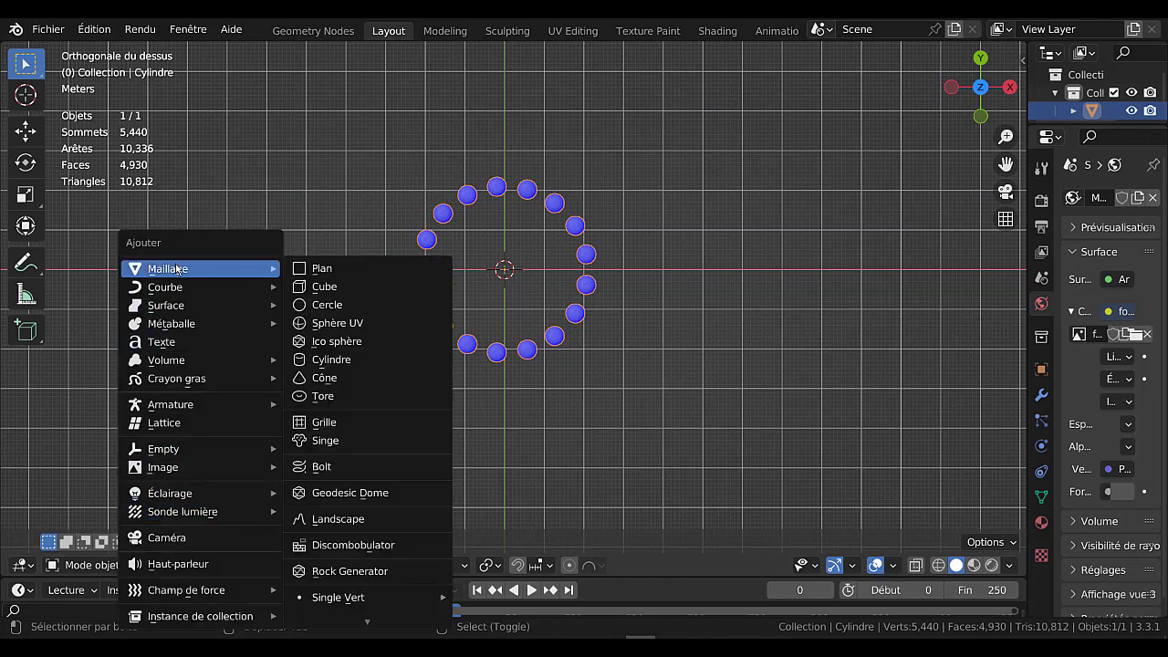
left_click(331, 358)
scroll(540, 335, "up", 3)
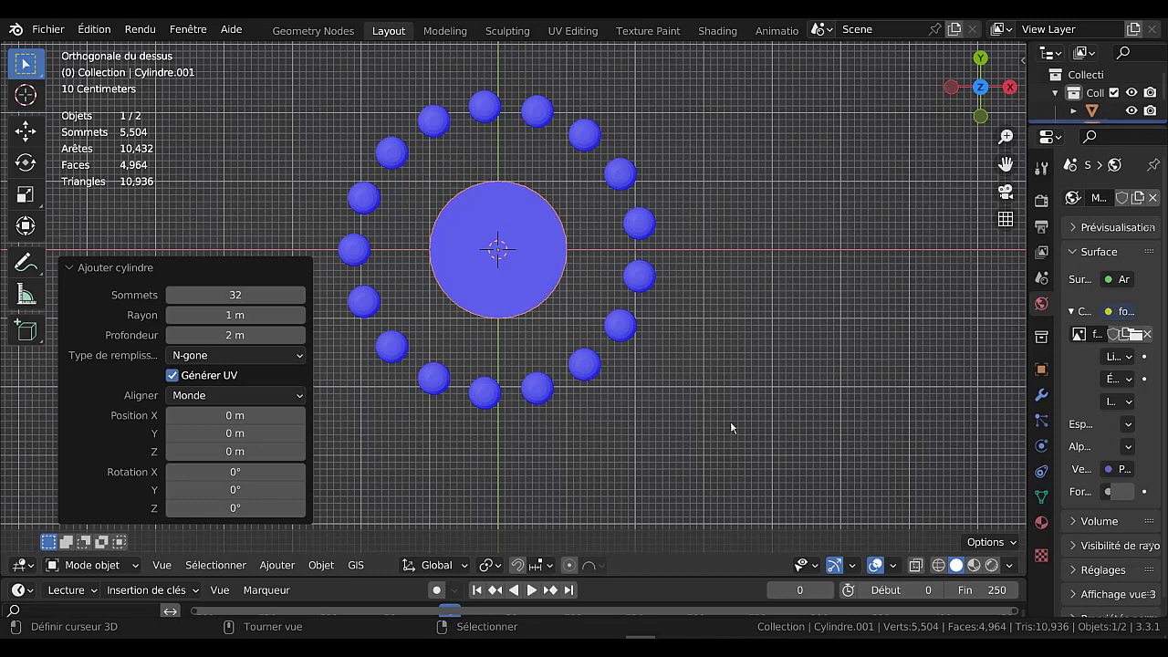
In edit mode, scale the new cylinder uniformly by about 2.084 so its edge reaches the centres of the surrounding columns.
key("Tab")
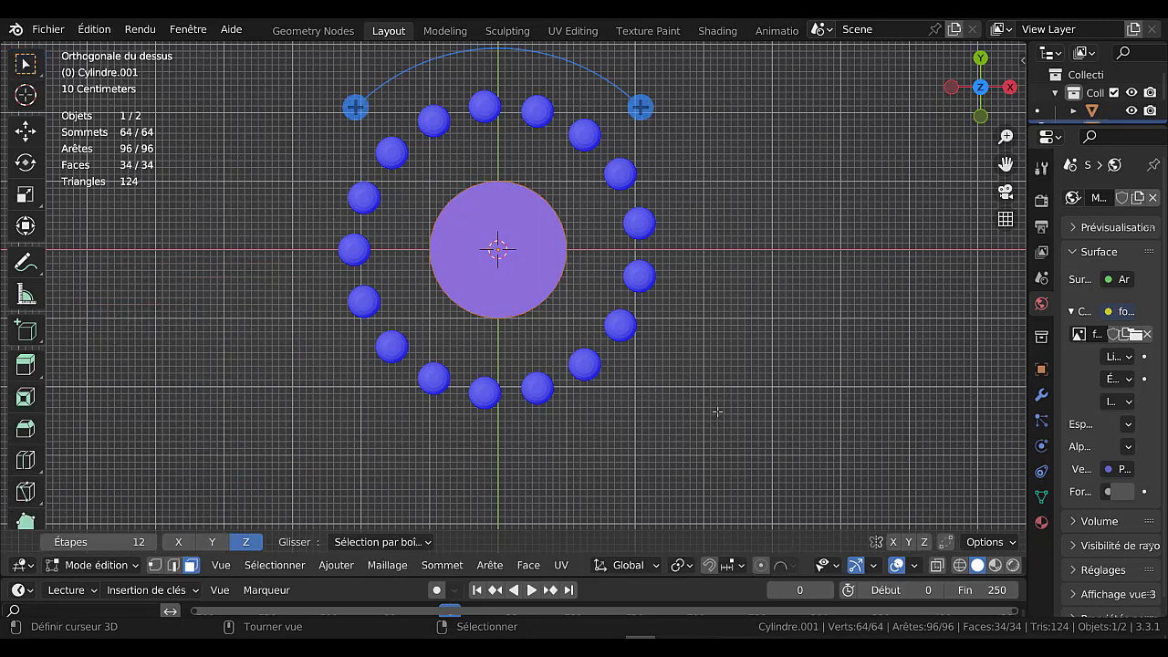
key("s")
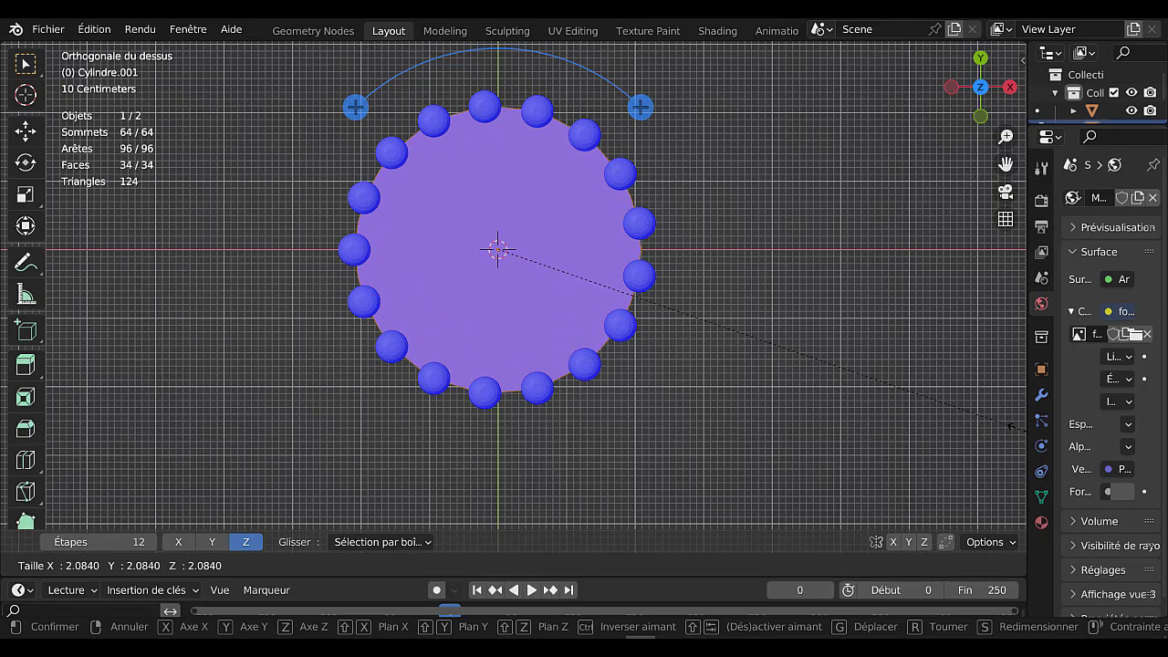
left_click(1011, 425)
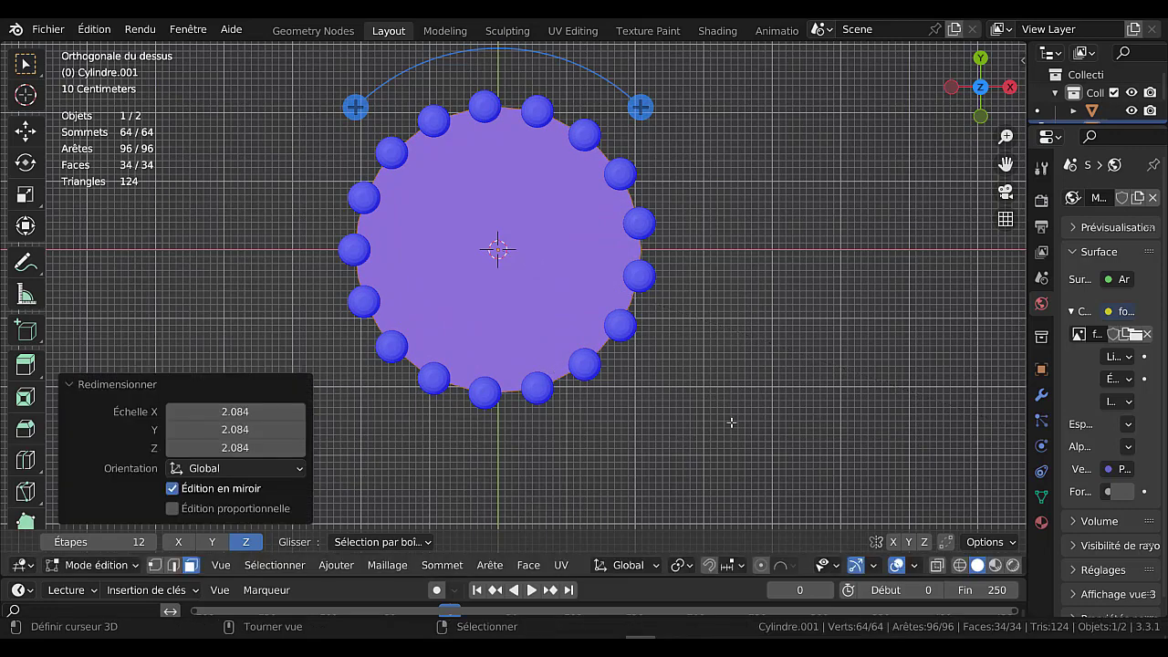
In front view, stretch the central cylinder along Z by about 2.953 so it extends past both ends of the columns.
key("KP_1")
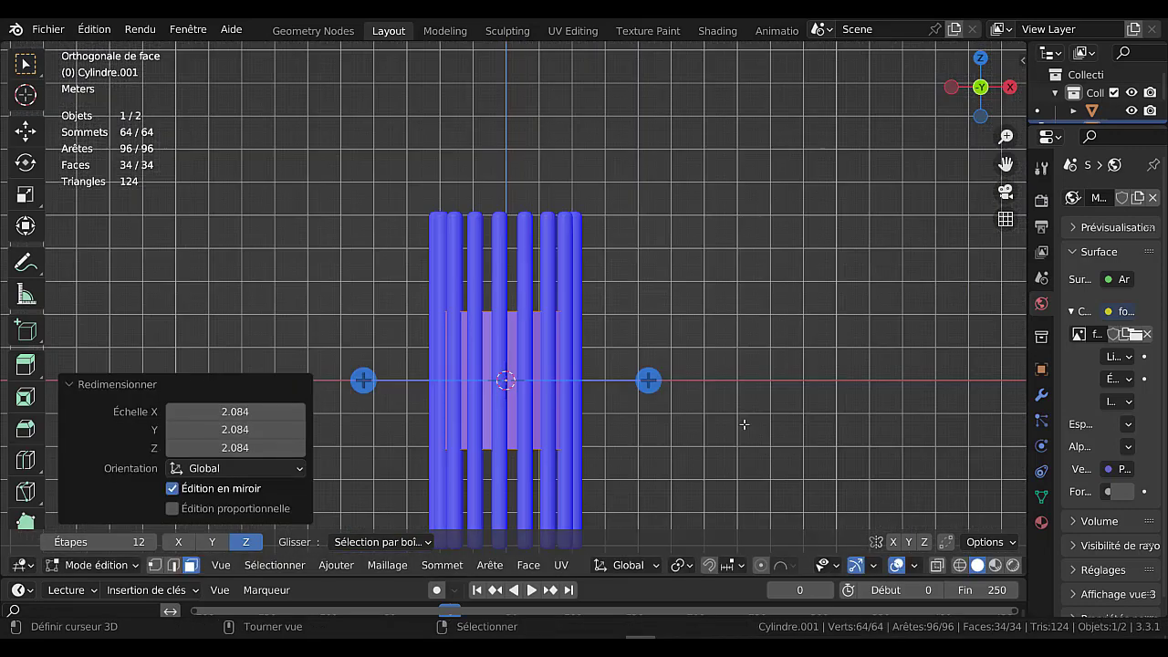
scroll(744, 424, "down", 1)
middle_click_drag(699, 415, 704, 400, "shift")
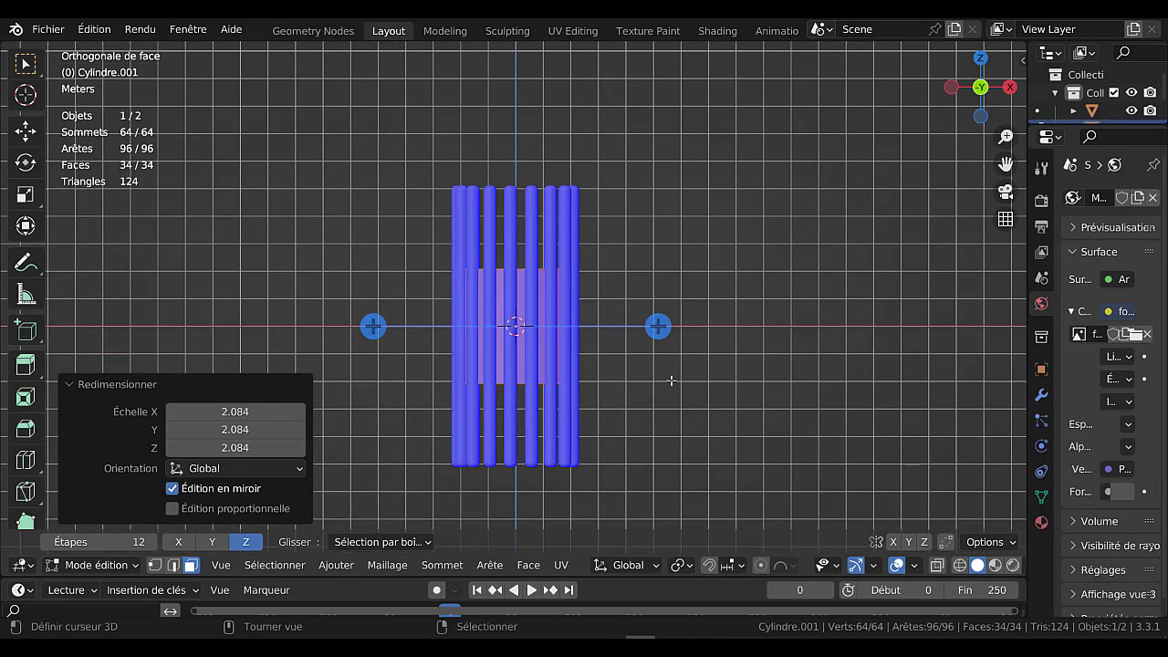
key("s")
key("z")
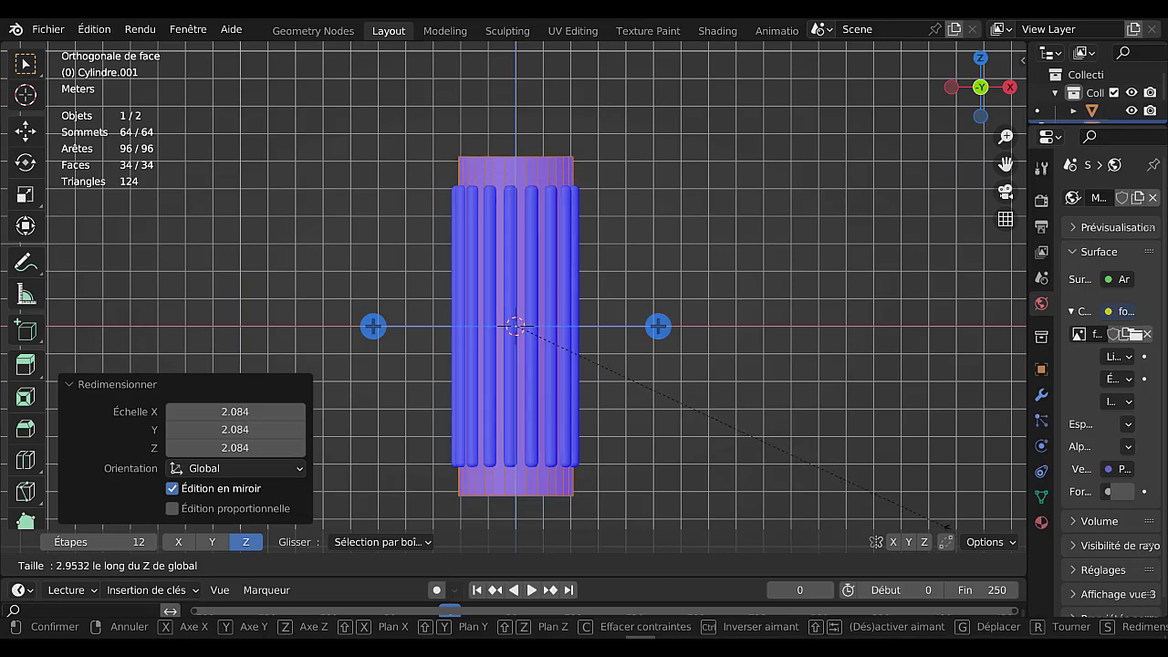
left_click(889, 522)
Merge the central cylinder's vertices by distance with a 0.0001 m threshold, and return to object mode.
middle_click_drag(713, 415, 824, 424)
key("m")
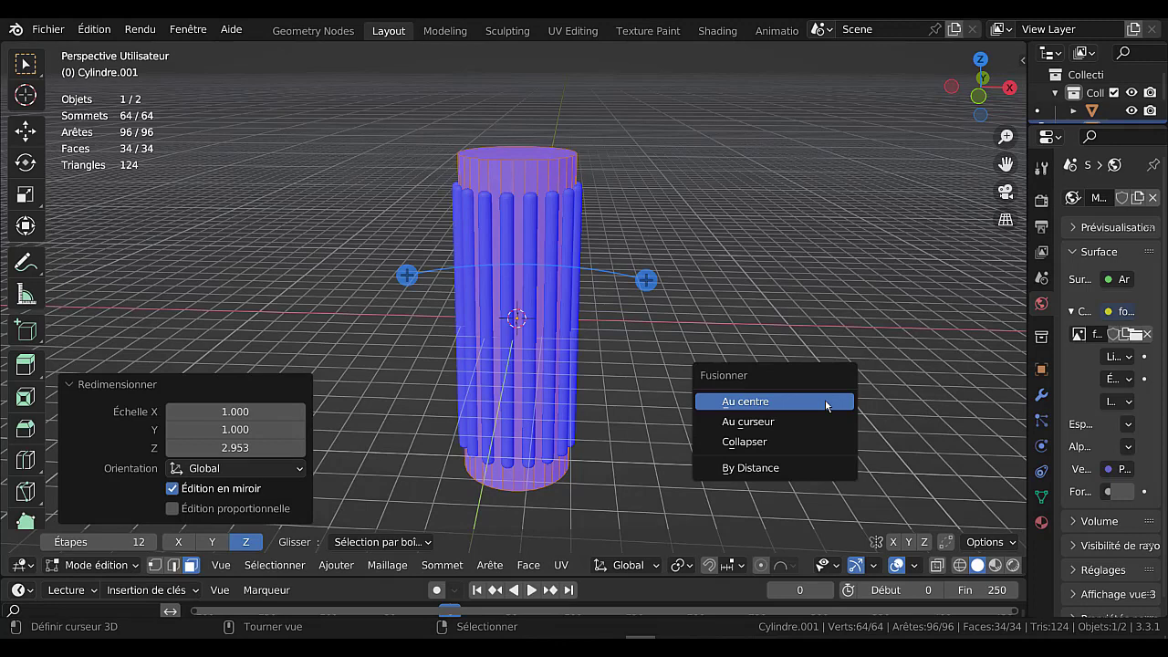
left_click(773, 468)
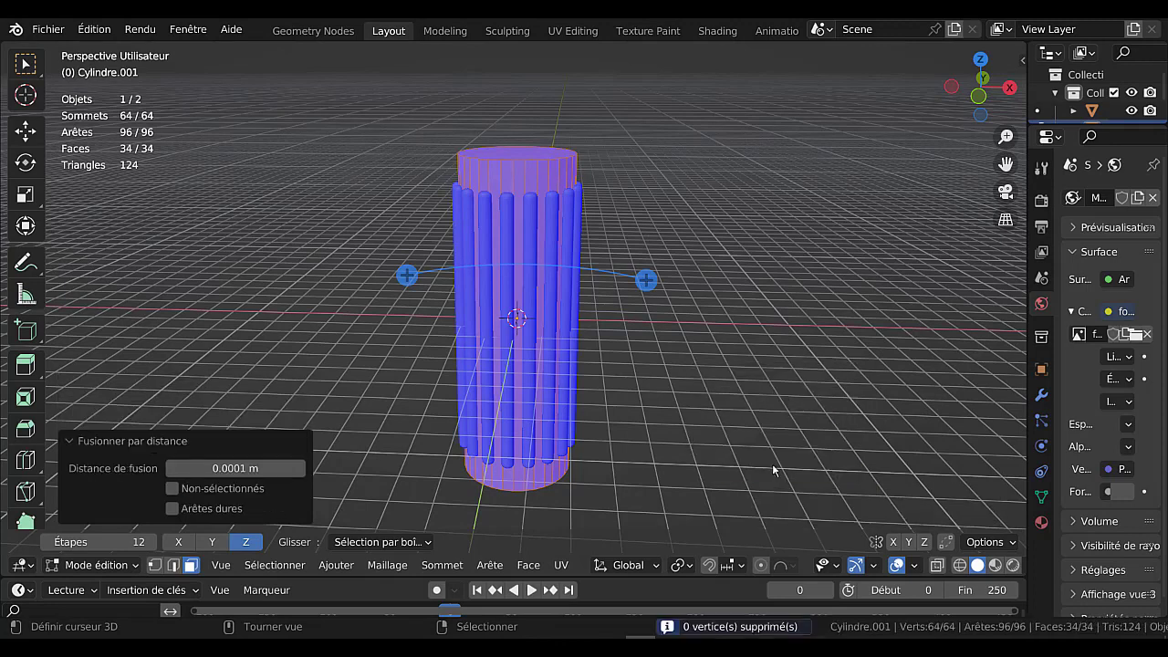
key("Tab")
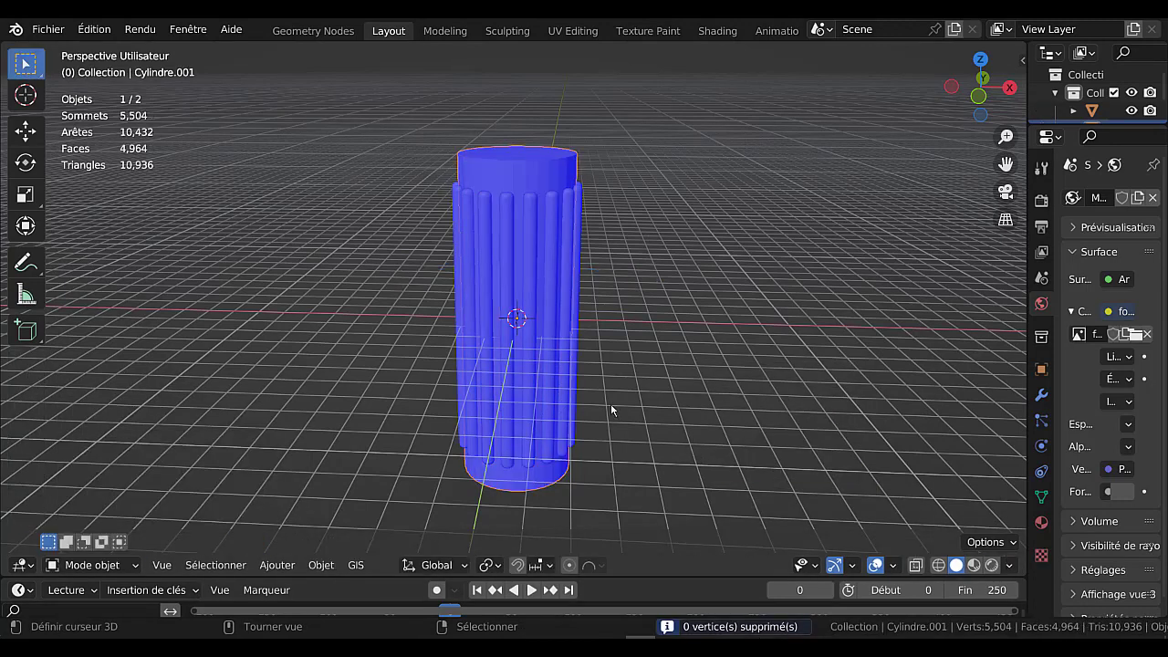
Merge all vertices of the column ring by distance with a 0.0001 m threshold, and return to object mode.
left_click(547, 345)
key("Tab")
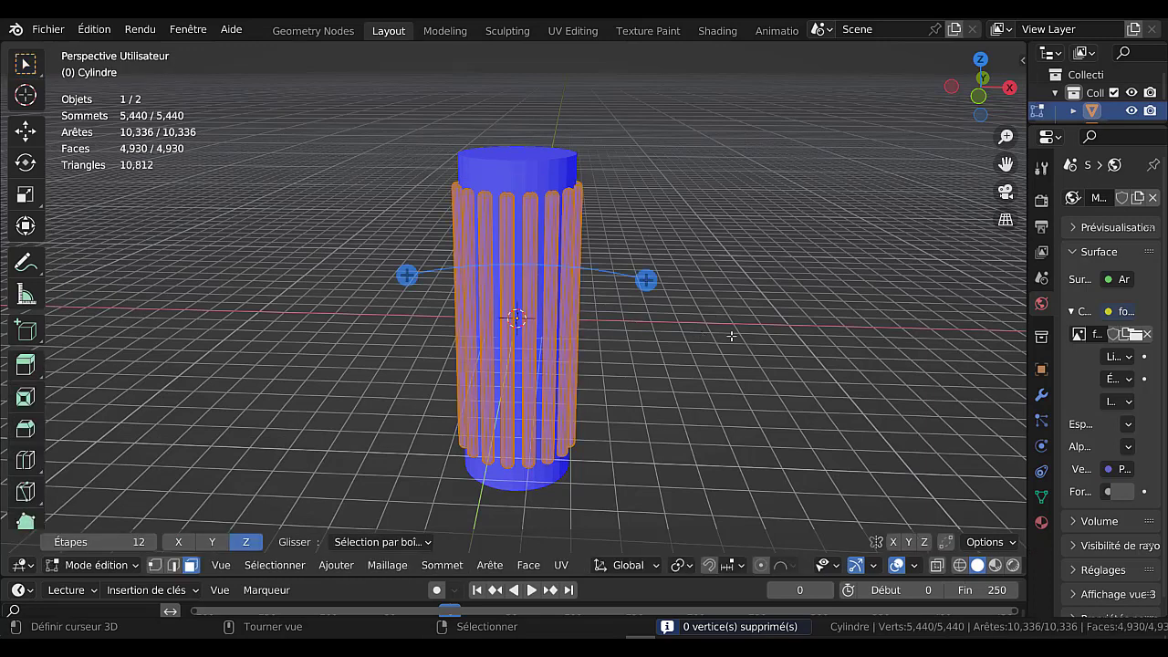
key("m")
left_click(731, 343)
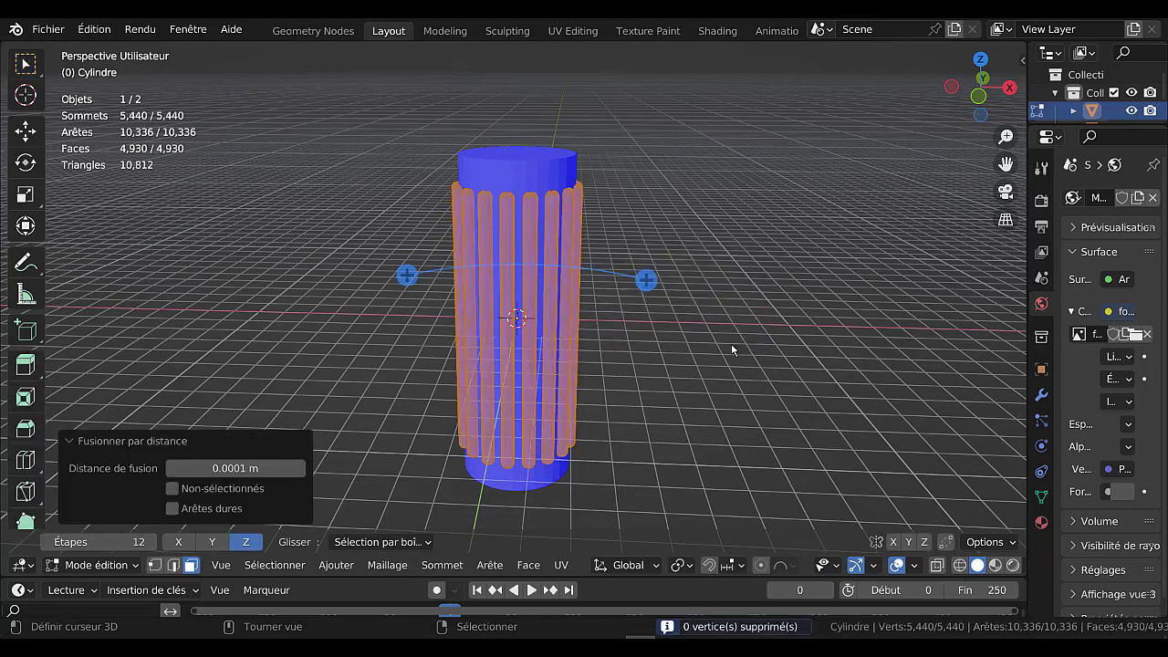
key("Tab")
scroll(680, 429, "up", 2)
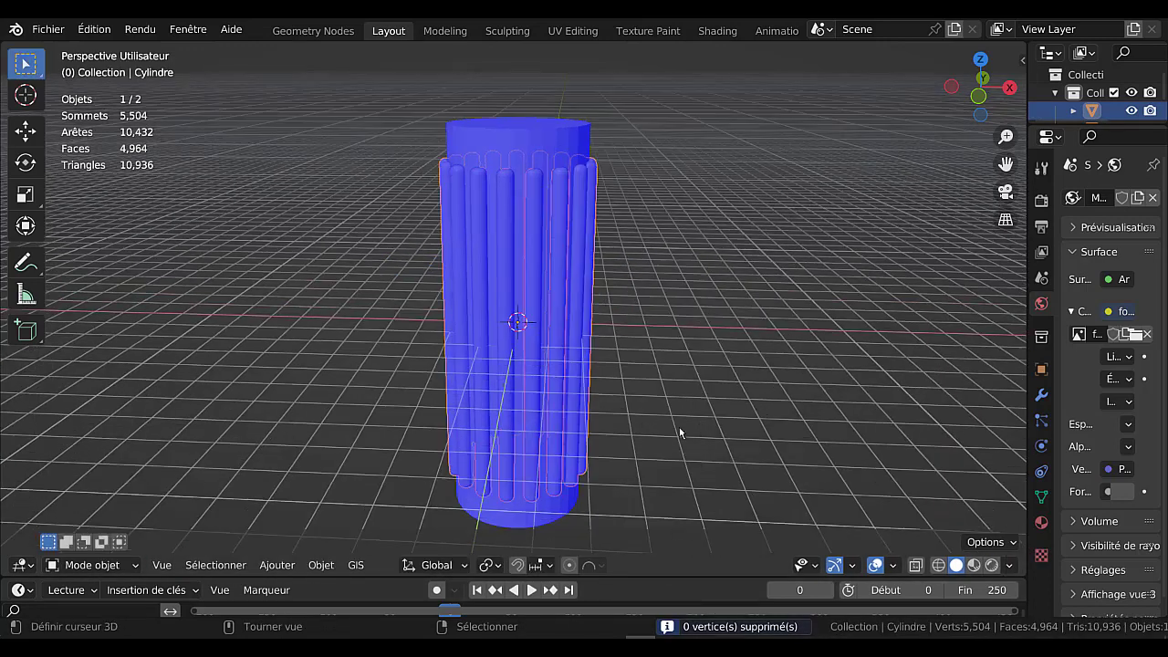
Isolate the large central cylinder in local view and show it in edit mode from the front.
middle_click_drag(685, 386, 673, 424)
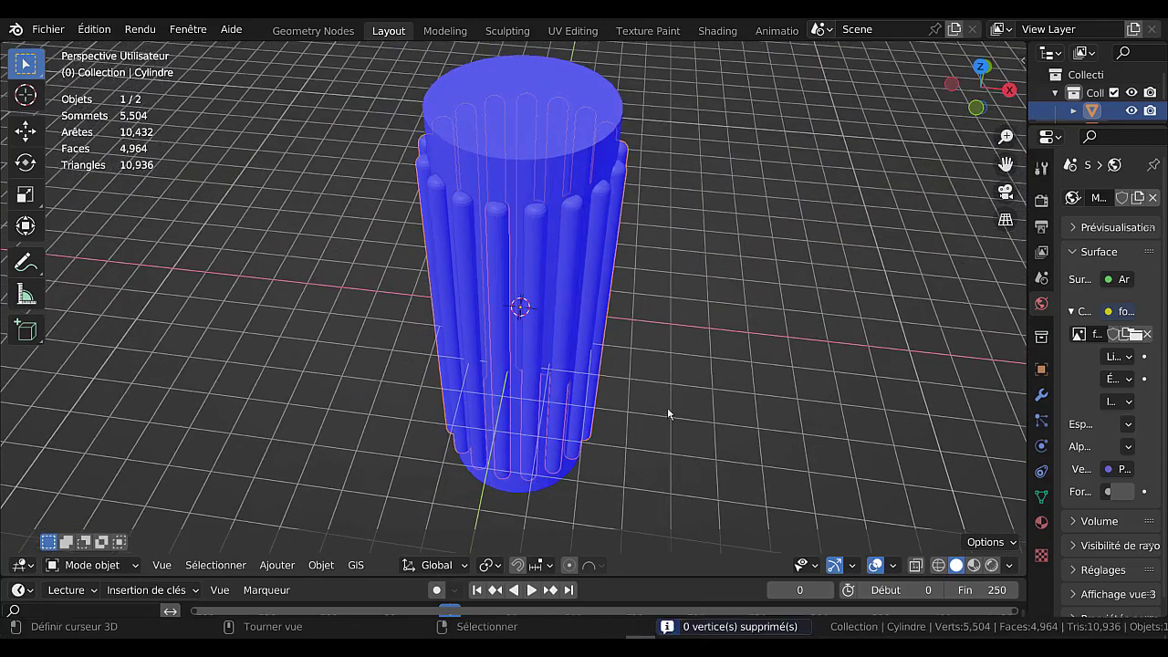
middle_click_drag(663, 300, 560, 136)
left_click(560, 137)
key("Tab")
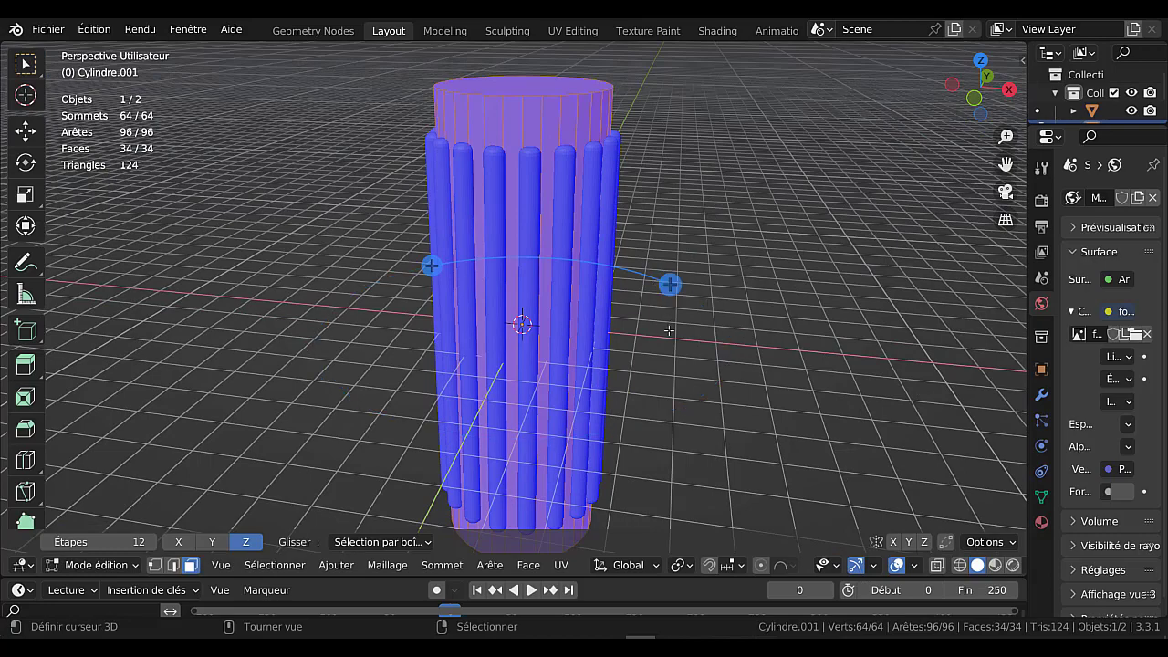
middle_click_drag(751, 331, 727, 264, "shift")
key("Tab")
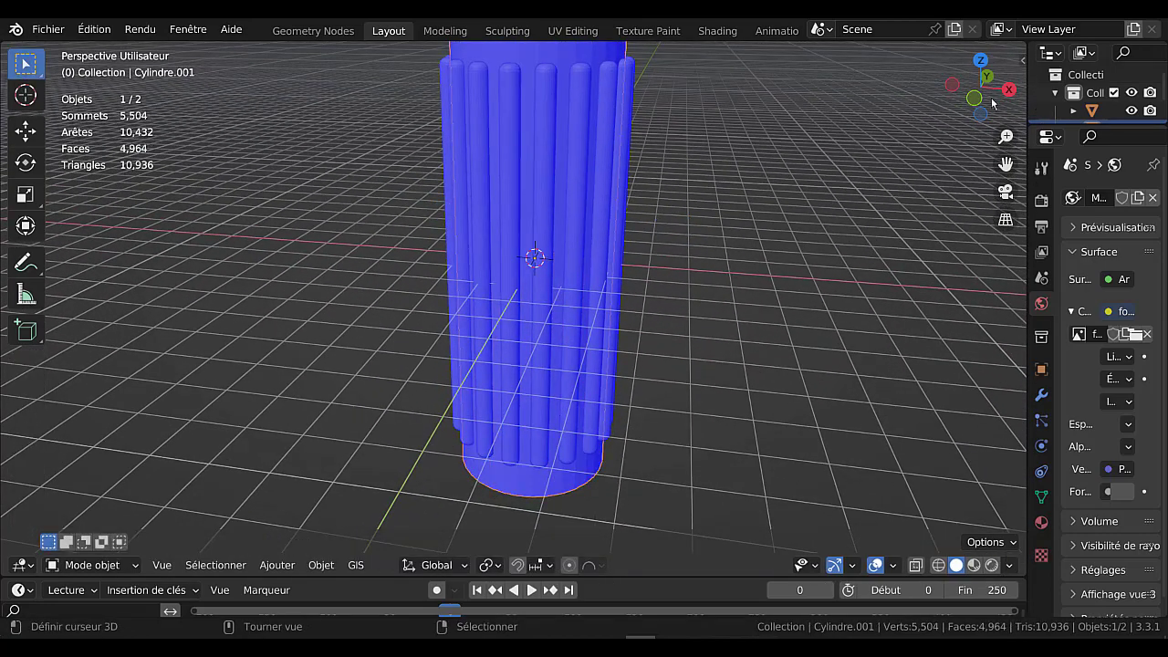
middle_click_drag(782, 240, 773, 333, "shift")
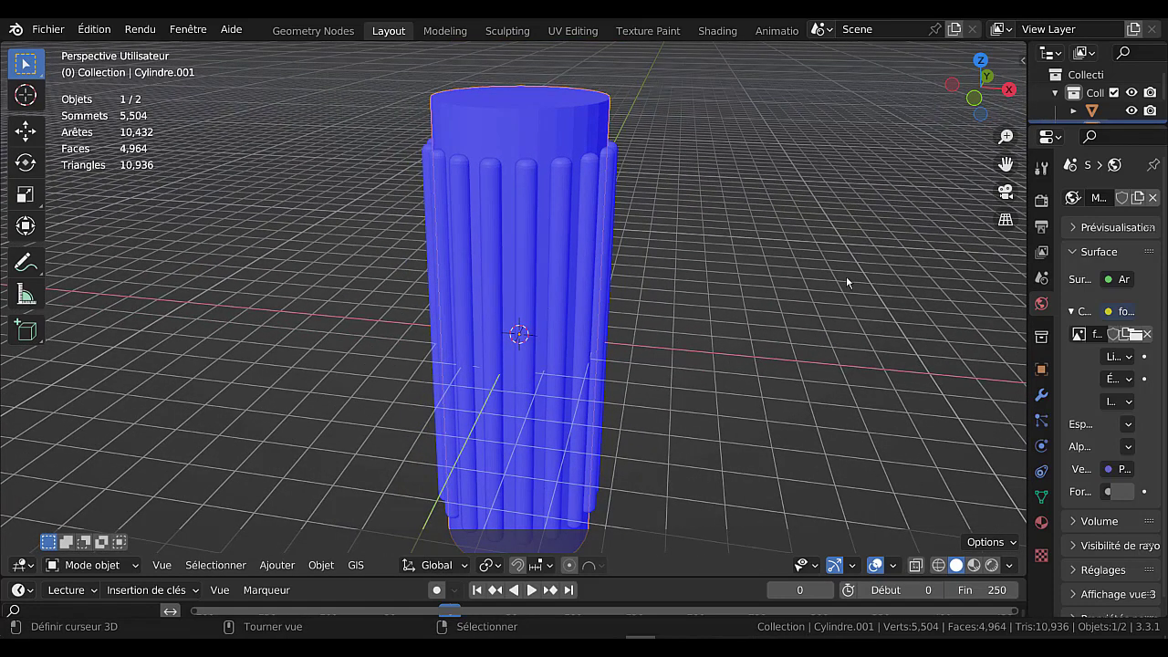
key("KP_Divide")
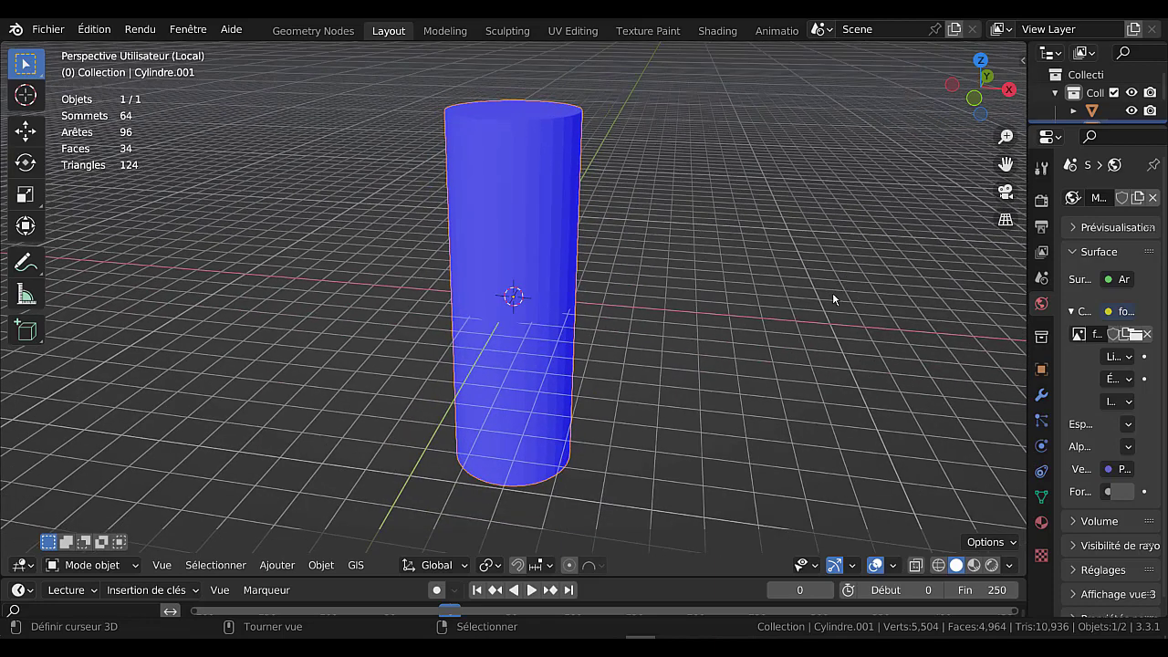
key("Tab")
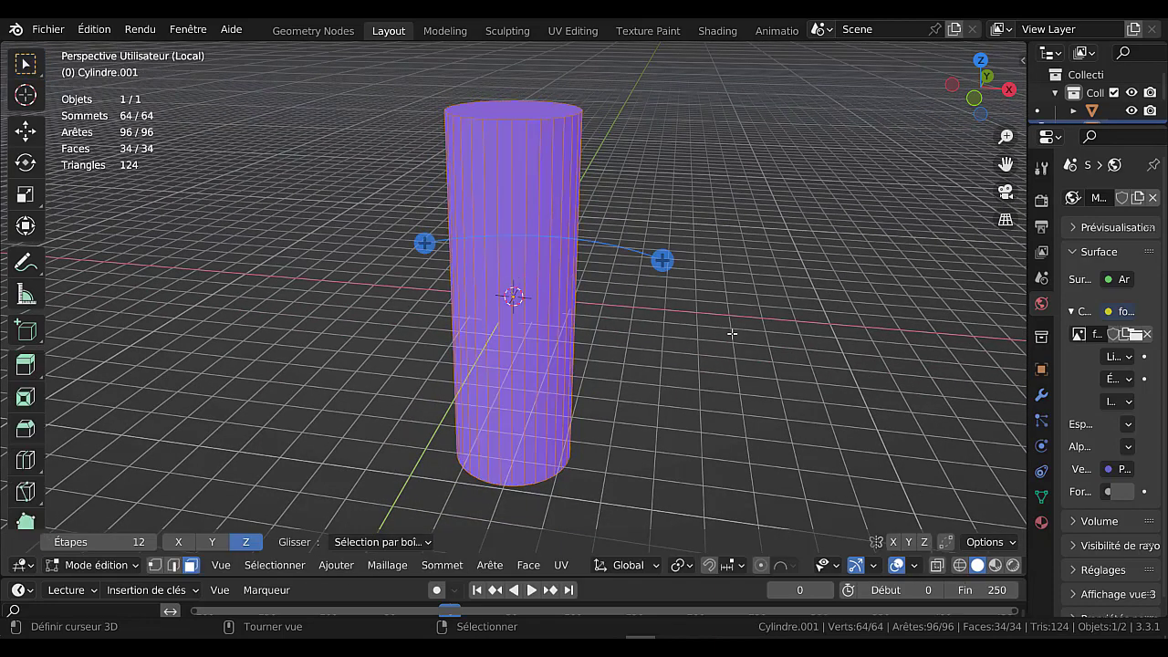
key("KP_1")
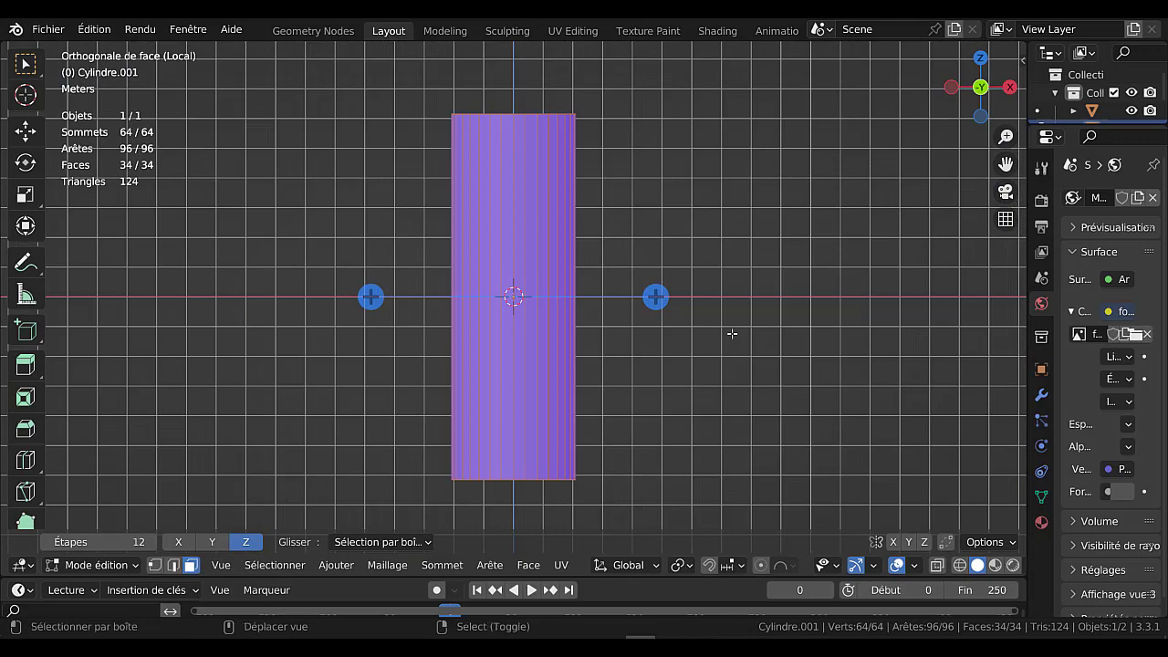
middle_click_drag(740, 262, 763, 391, "shift")
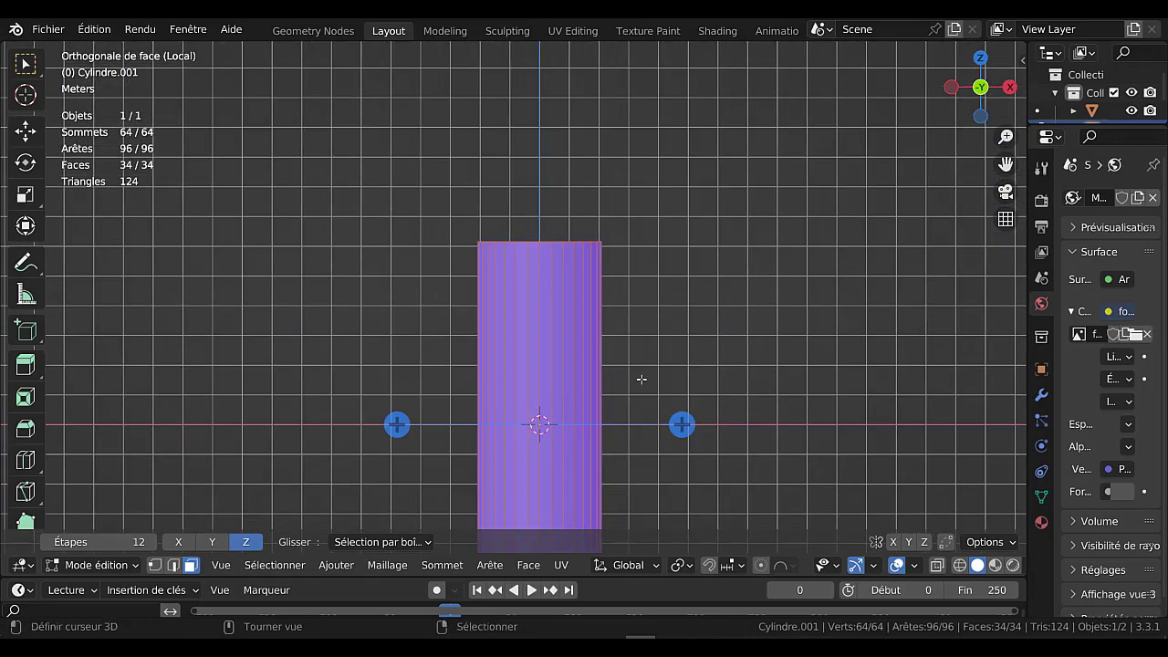
middle_click_drag(638, 378, 587, 252, "shift")
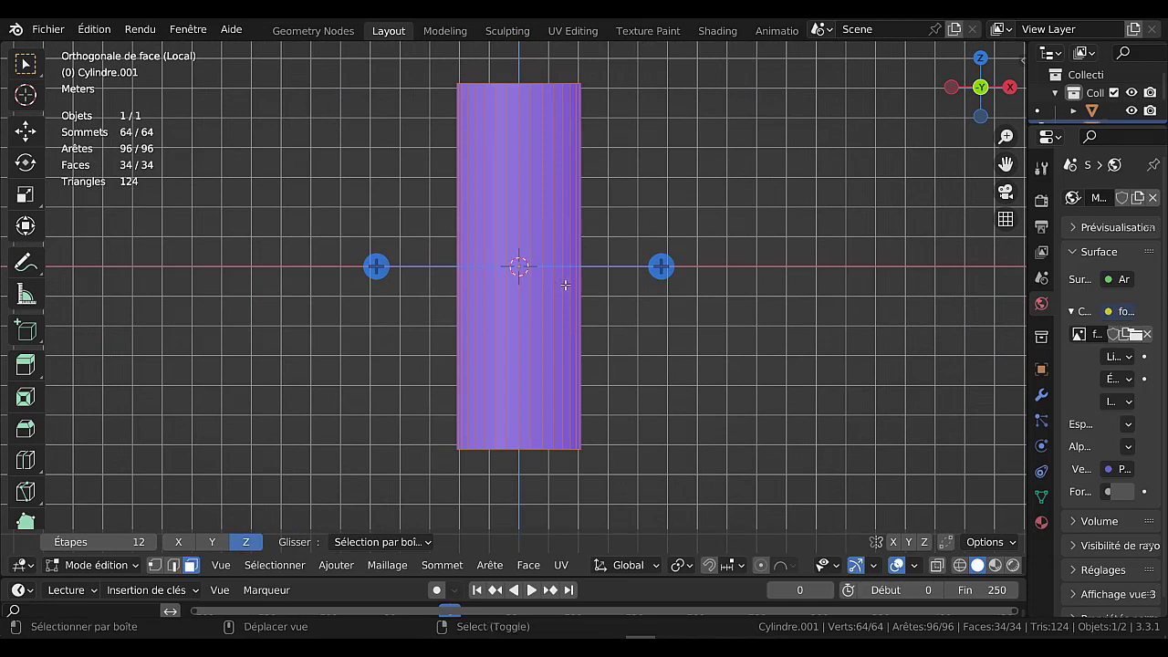
Add one centred horizontal loop cut around the central cylinder and bevel it by 5.66 m with 1 segment.
key("Tab")
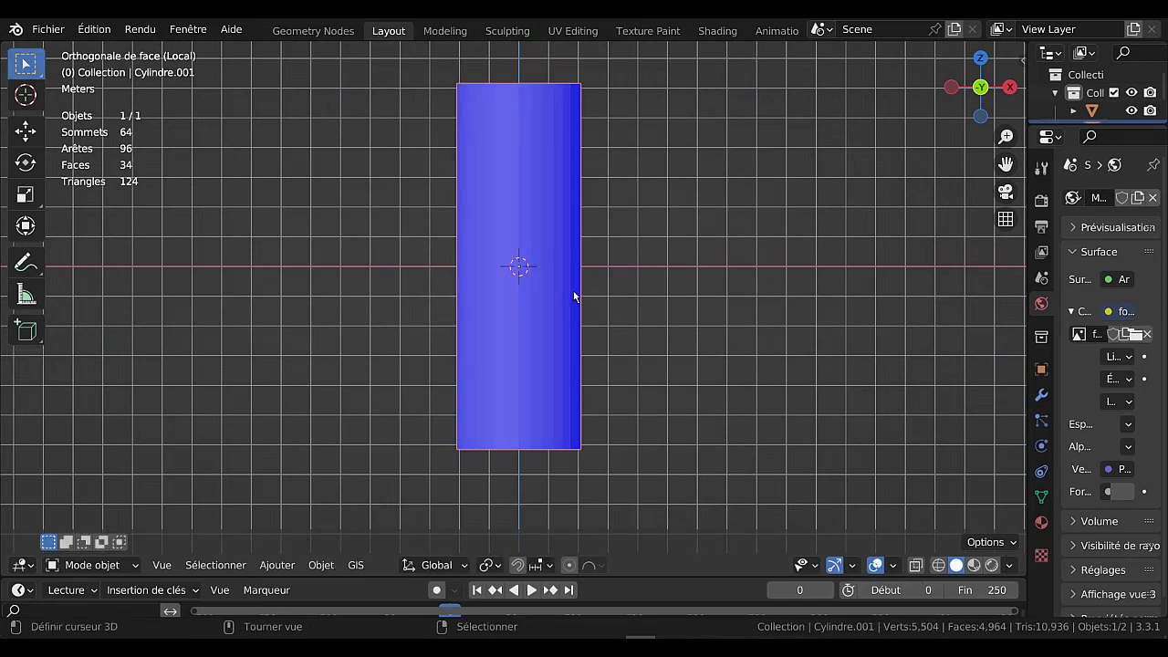
key("Tab")
key("ctrl+r")
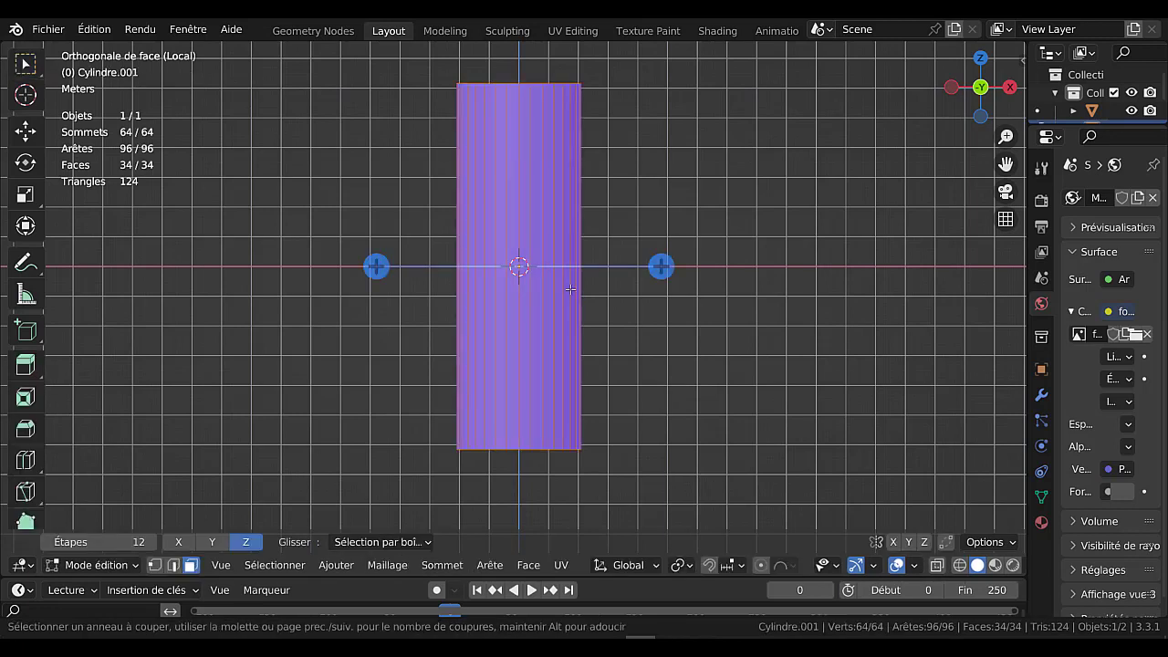
left_click(570, 289)
right_click(570, 289)
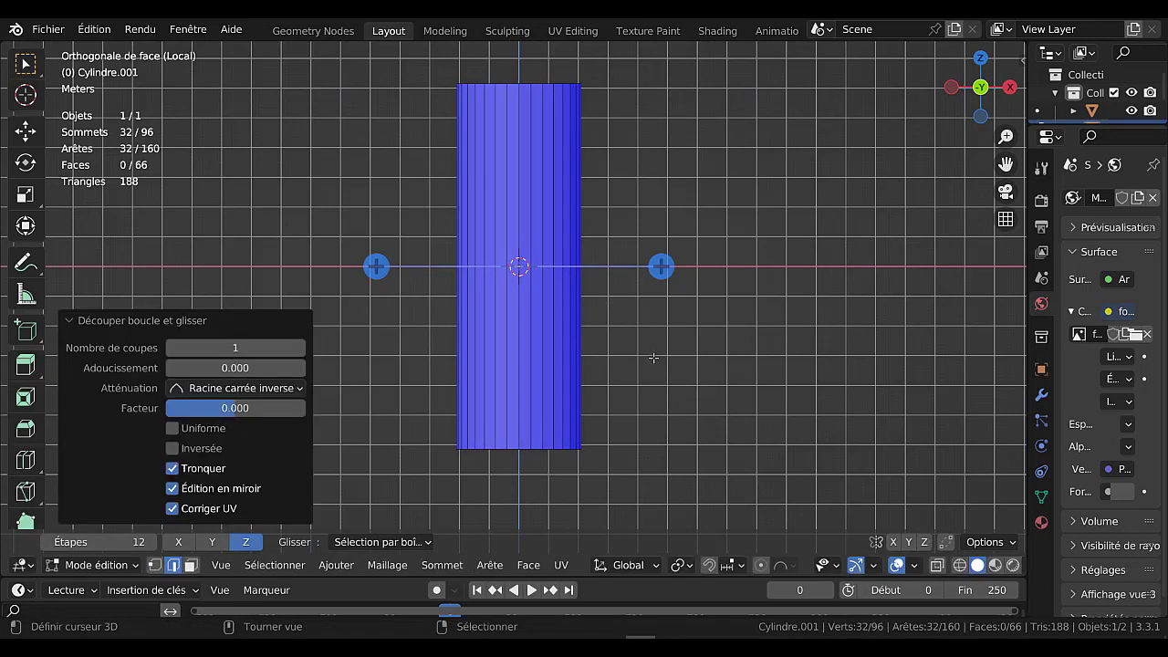
key("ctrl+b")
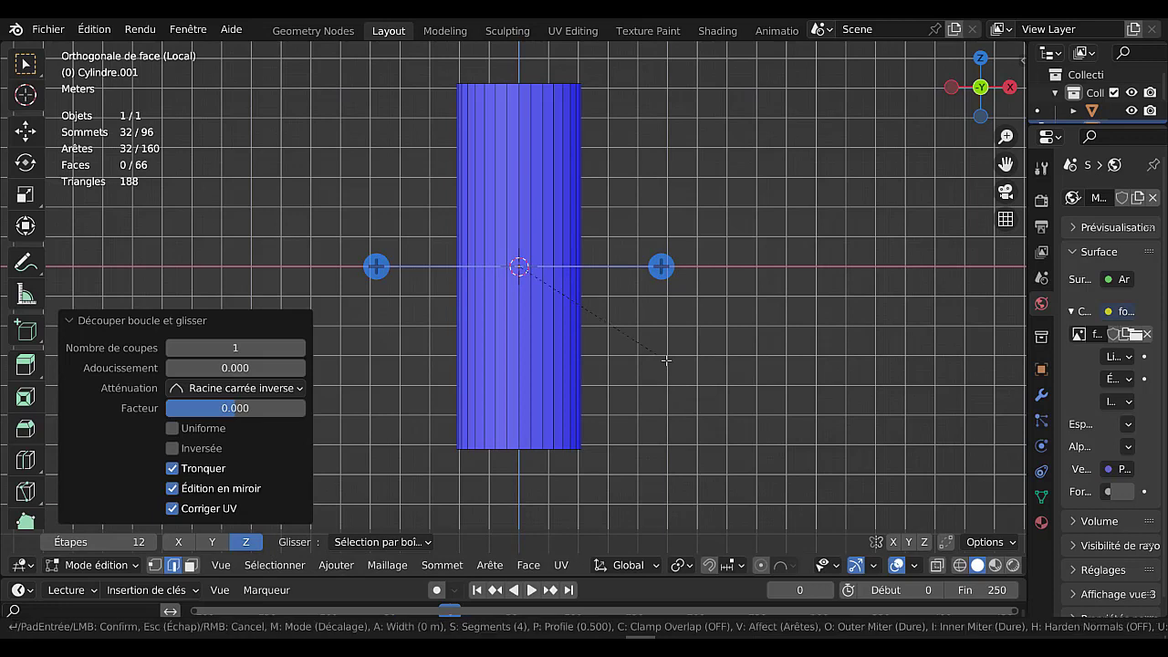
scroll(766, 401, "down", 2)
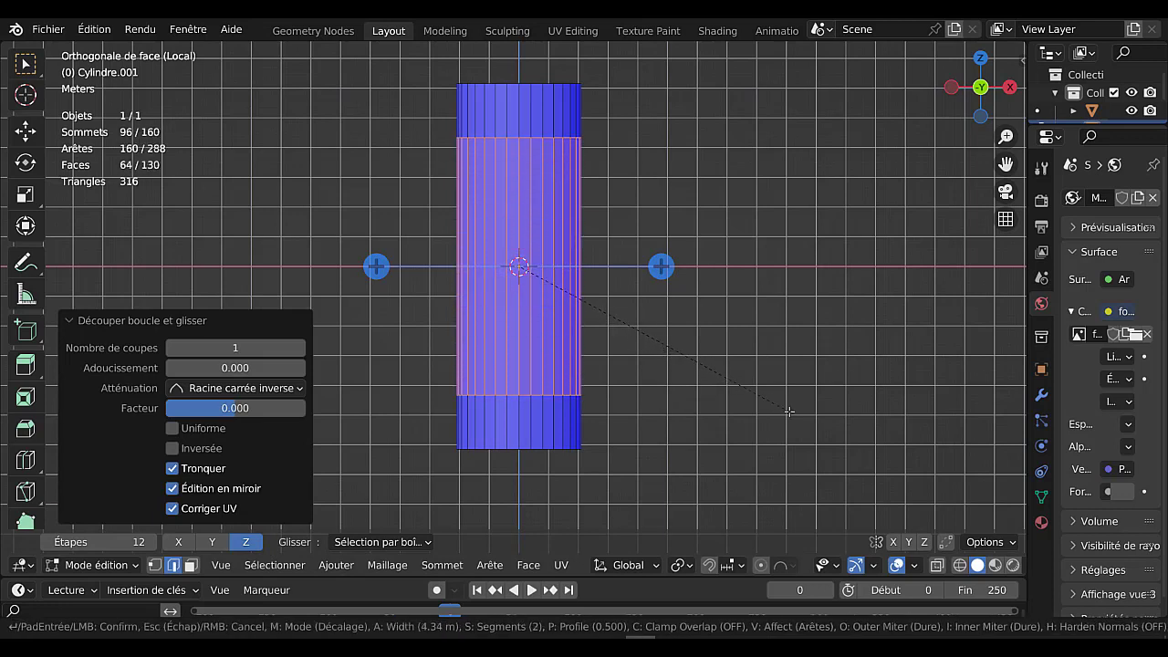
scroll(789, 412, "up", 1)
scroll(789, 413, "down", 2)
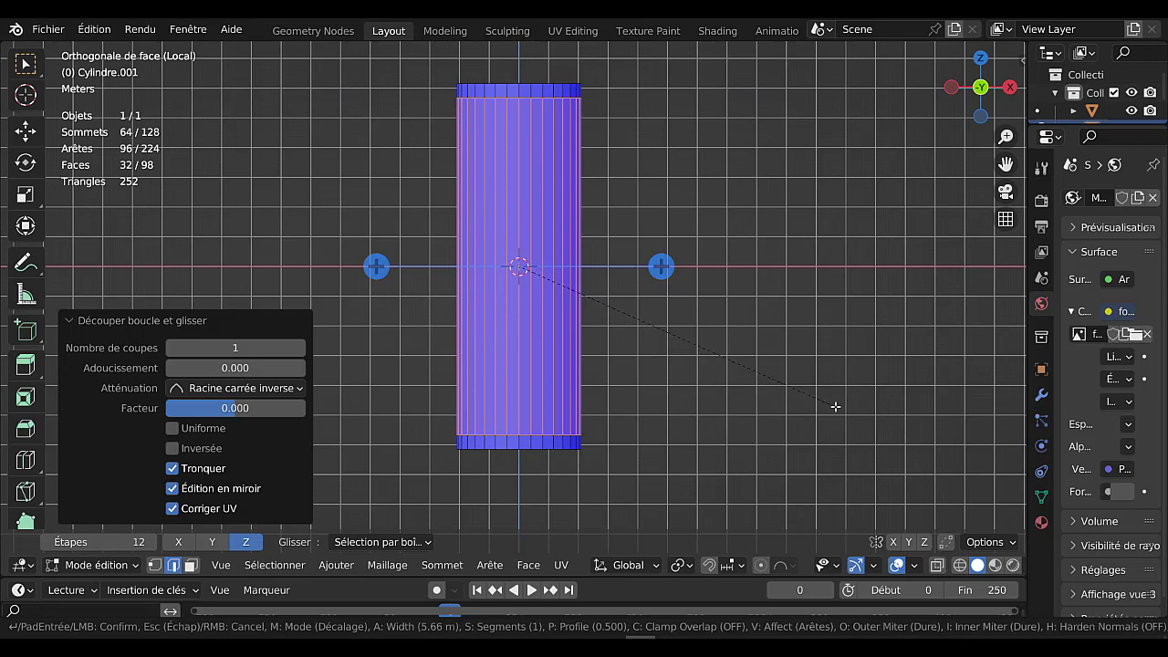
left_click(835, 406)
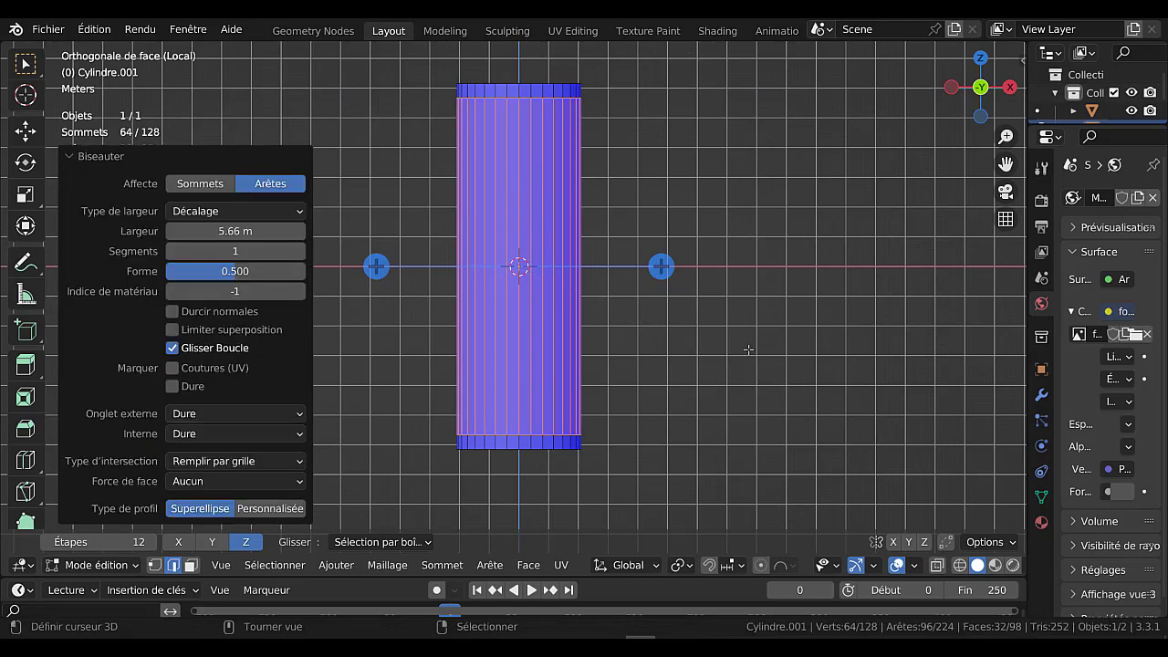
Bevel the upper and lower edge loops together by about 0.244 m with 3 segments, and return to object mode.
left_click(547, 98, "alt")
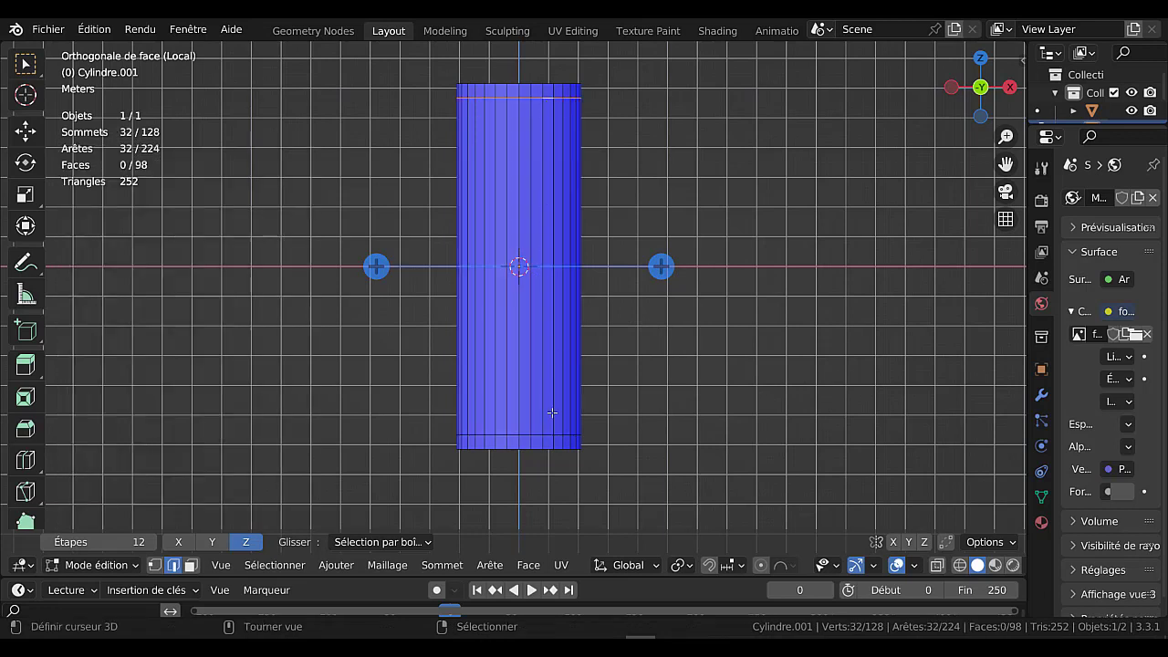
left_click(538, 436, "alt+shift")
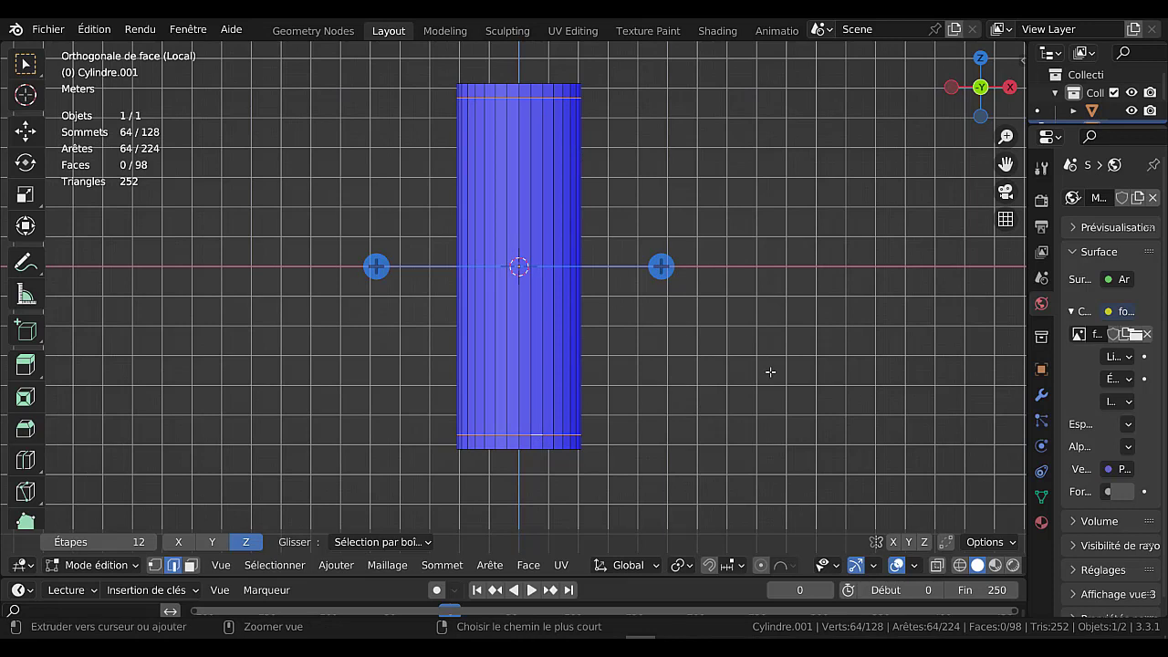
key("ctrl+b")
scroll(830, 368, "up", 2)
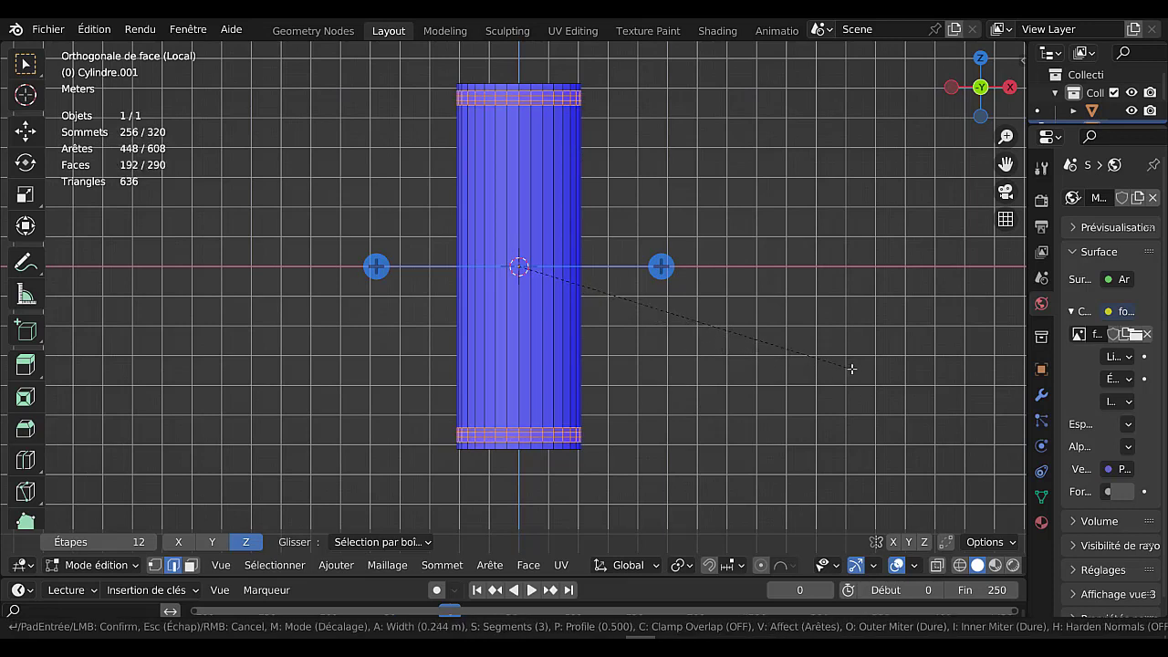
left_click(851, 368)
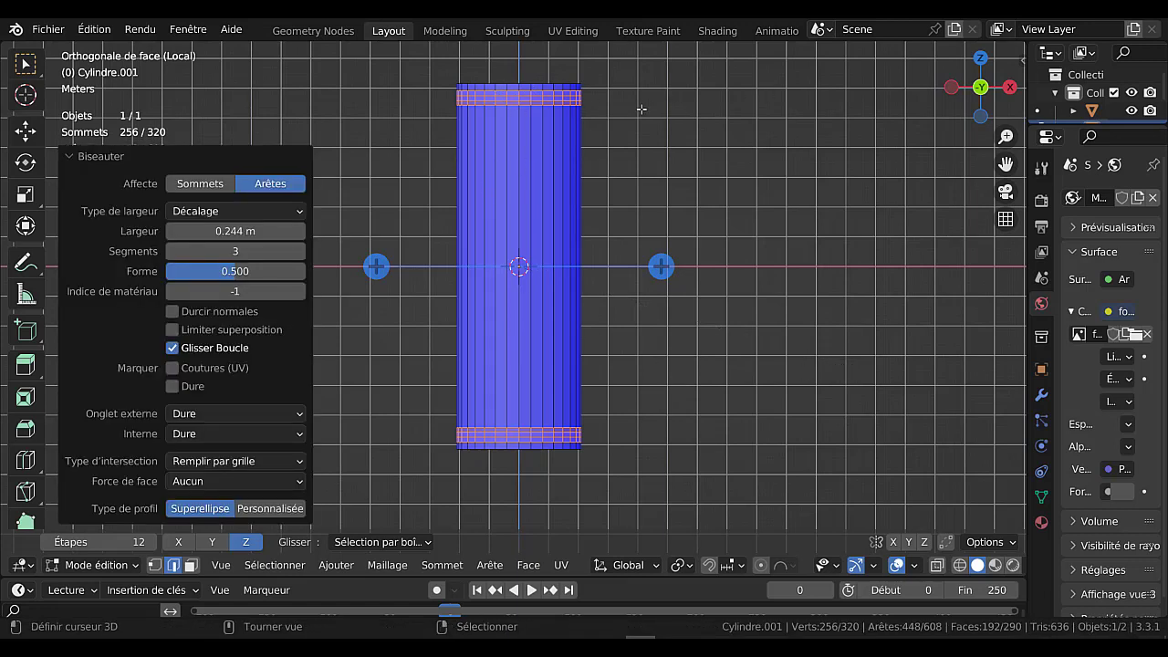
key("Tab")
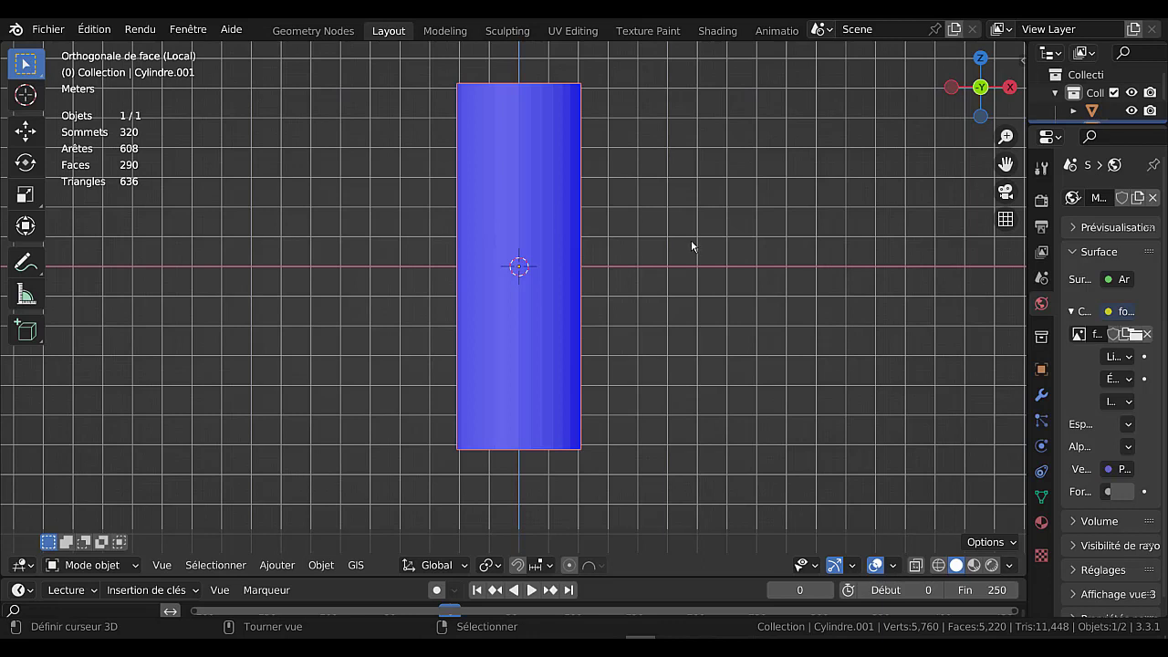
Apply auto-smooth shading at 30° to the central cylinder and reveal its normals settings in the mesh data properties.
key("q")
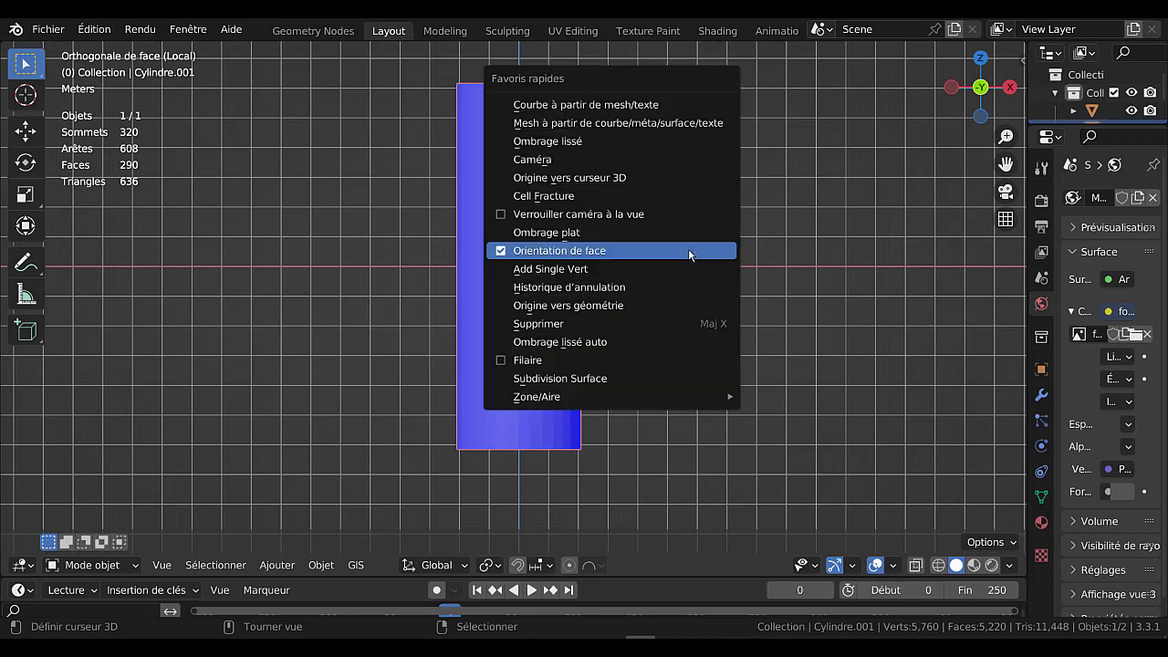
left_click(559, 342)
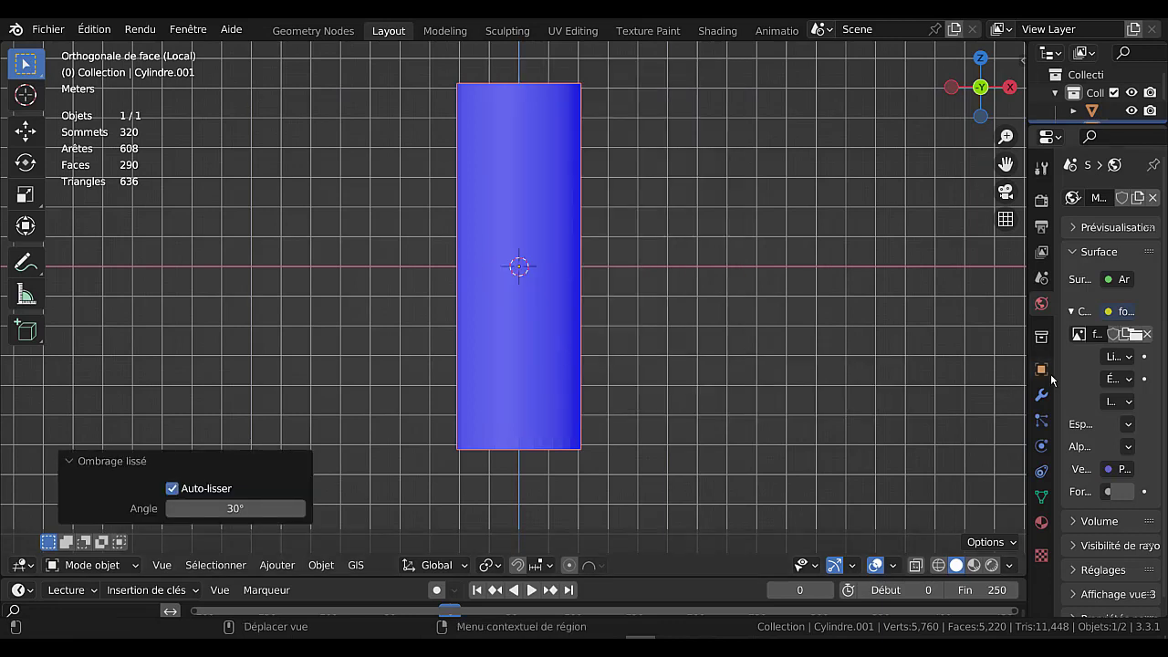
left_click_drag(1025, 360, 883, 360)
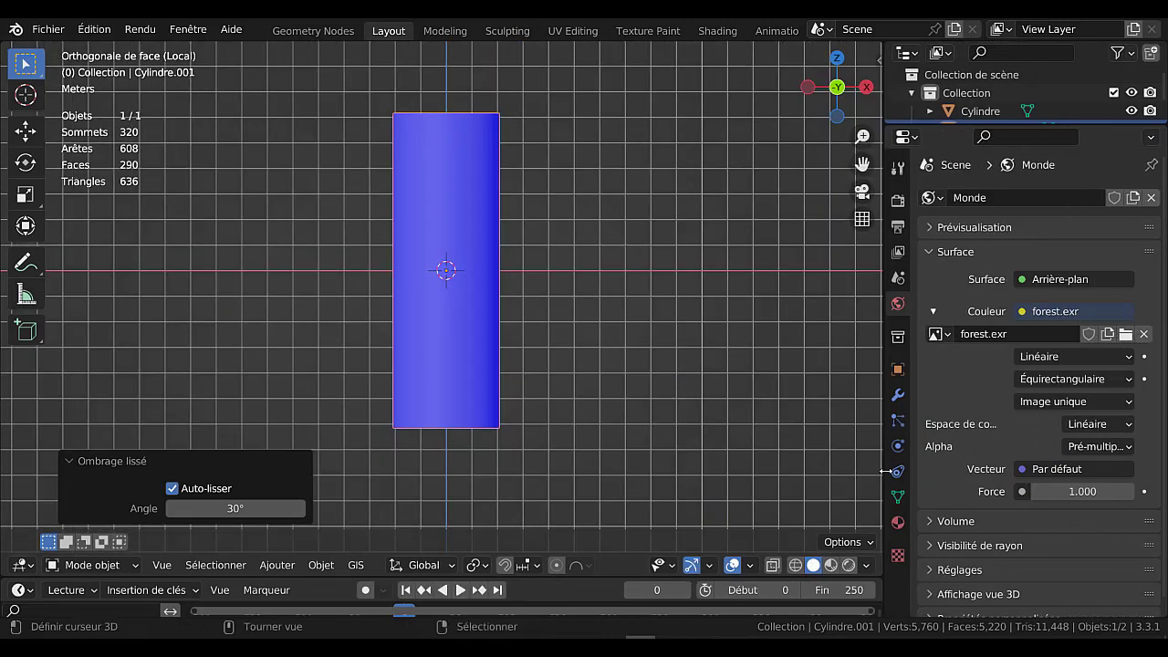
left_click(898, 497)
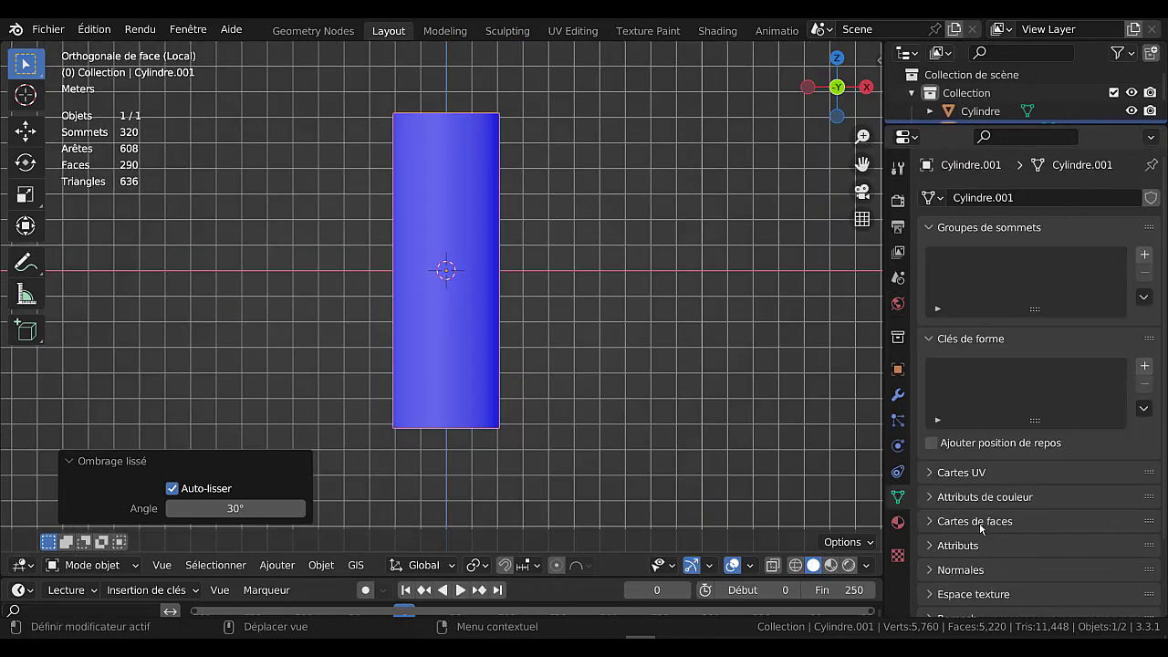
scroll(982, 526, "down", 3)
left_click(950, 484)
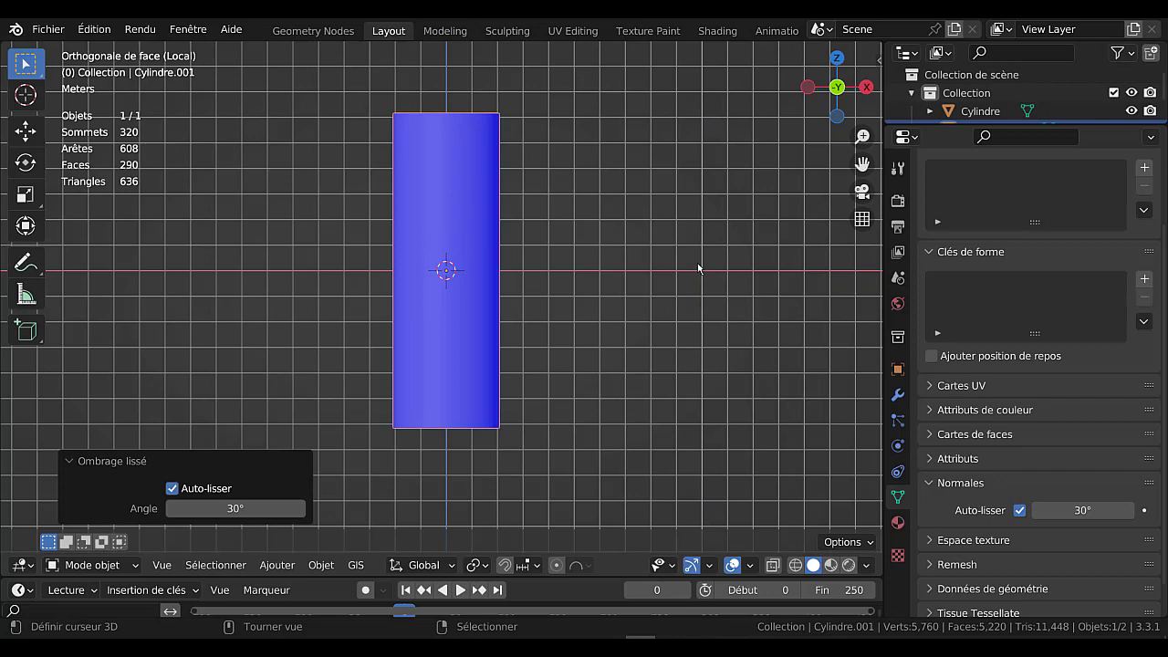
Leave local view and select the column ring together with the central cylinder, keeping the central cylinder active.
key("KP_Divide")
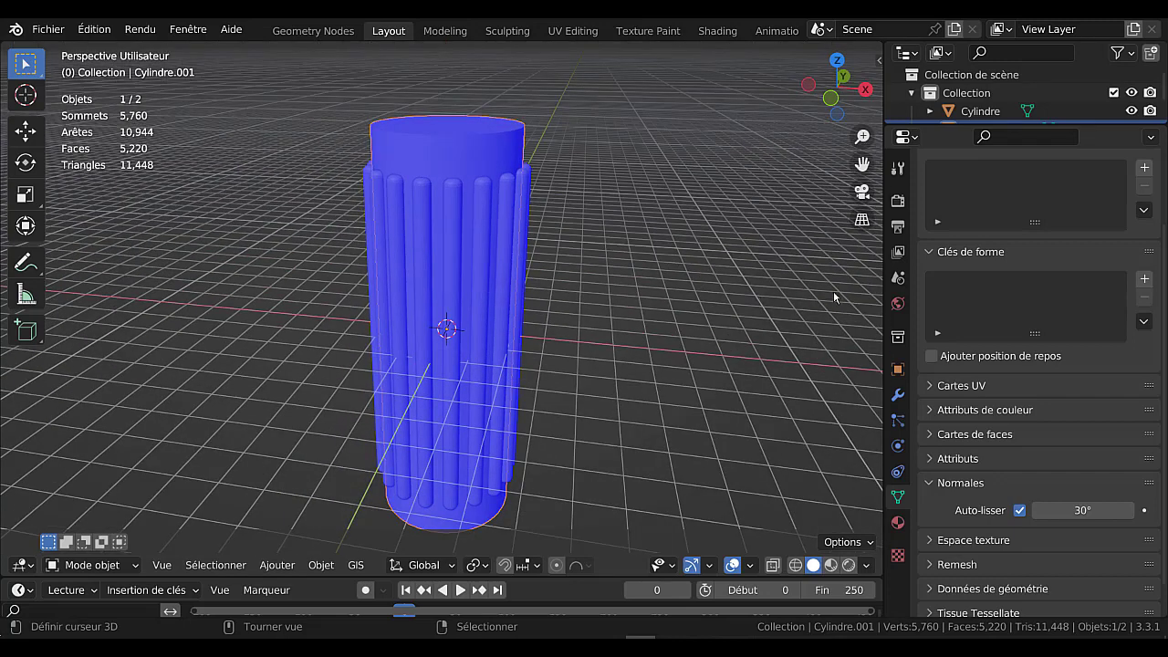
left_click_drag(881, 289, 956, 286)
middle_click_drag(662, 260, 651, 279)
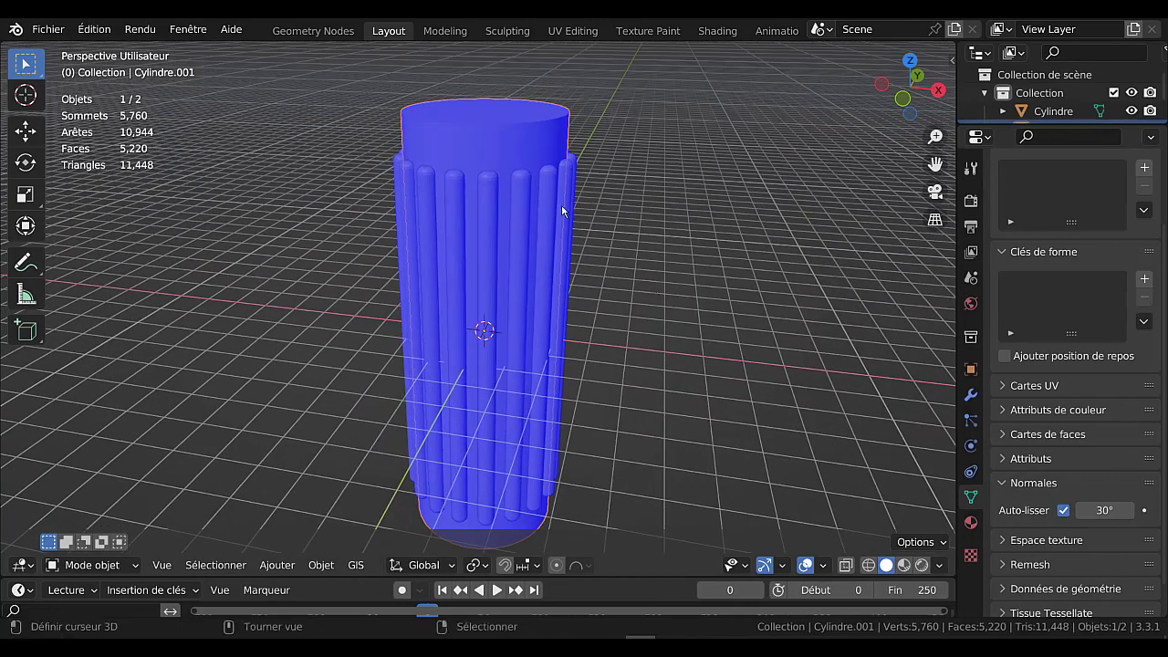
left_click(546, 247)
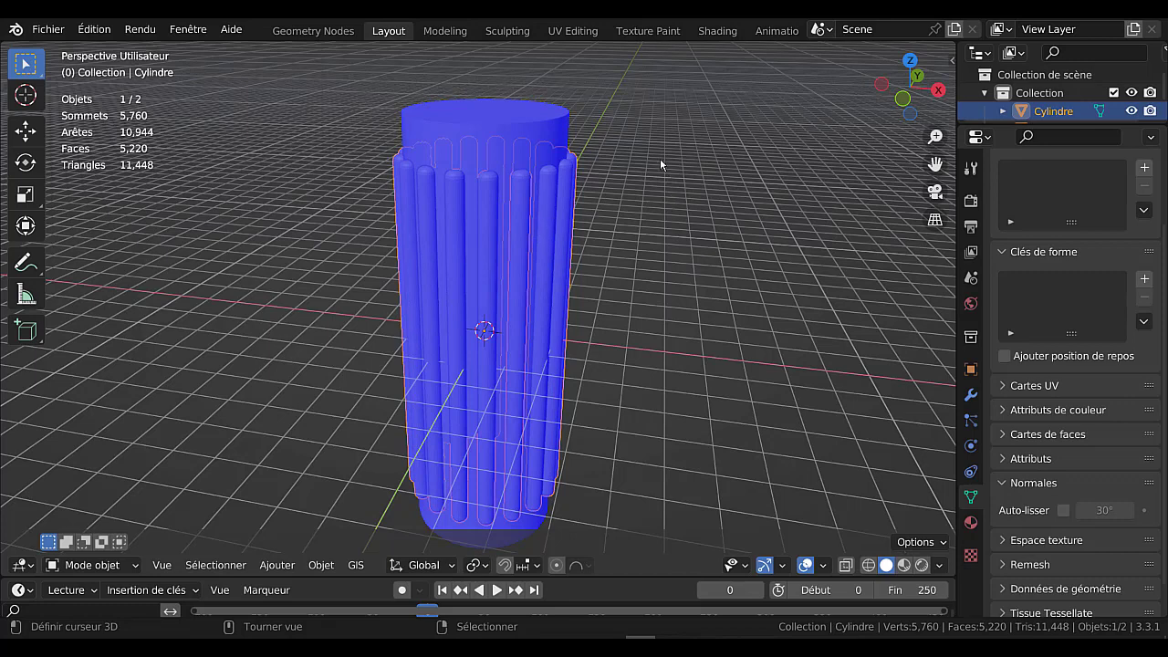
left_click(546, 146, "shift")
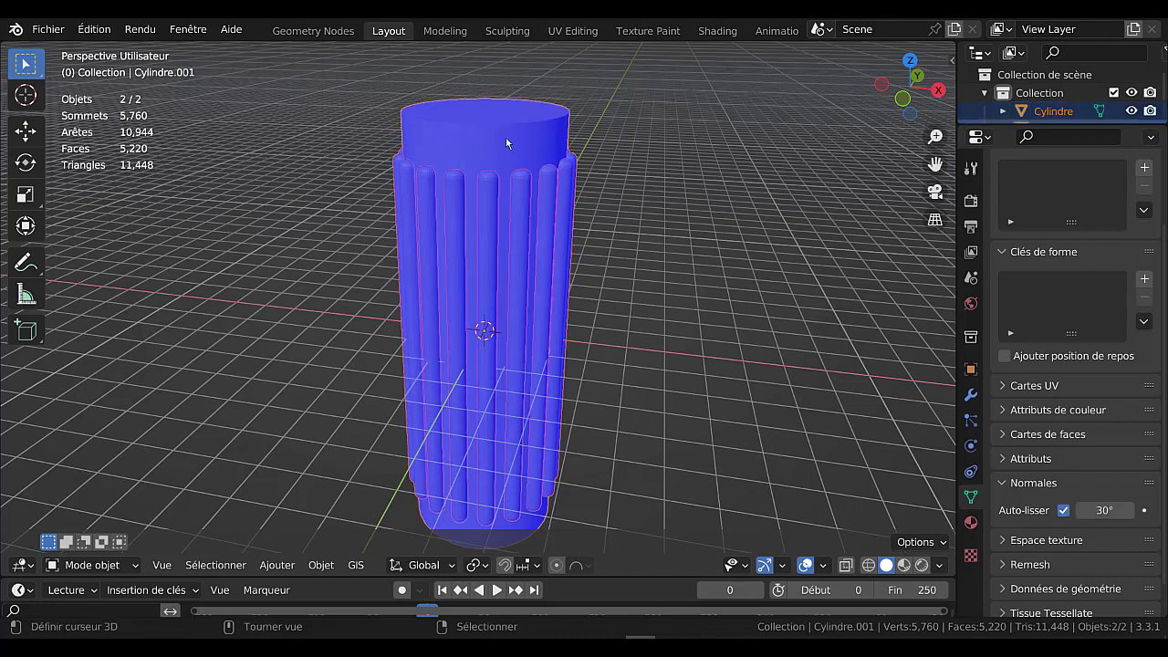
middle_click_drag(698, 215, 616, 228)
scroll(620, 162, "up", 1)
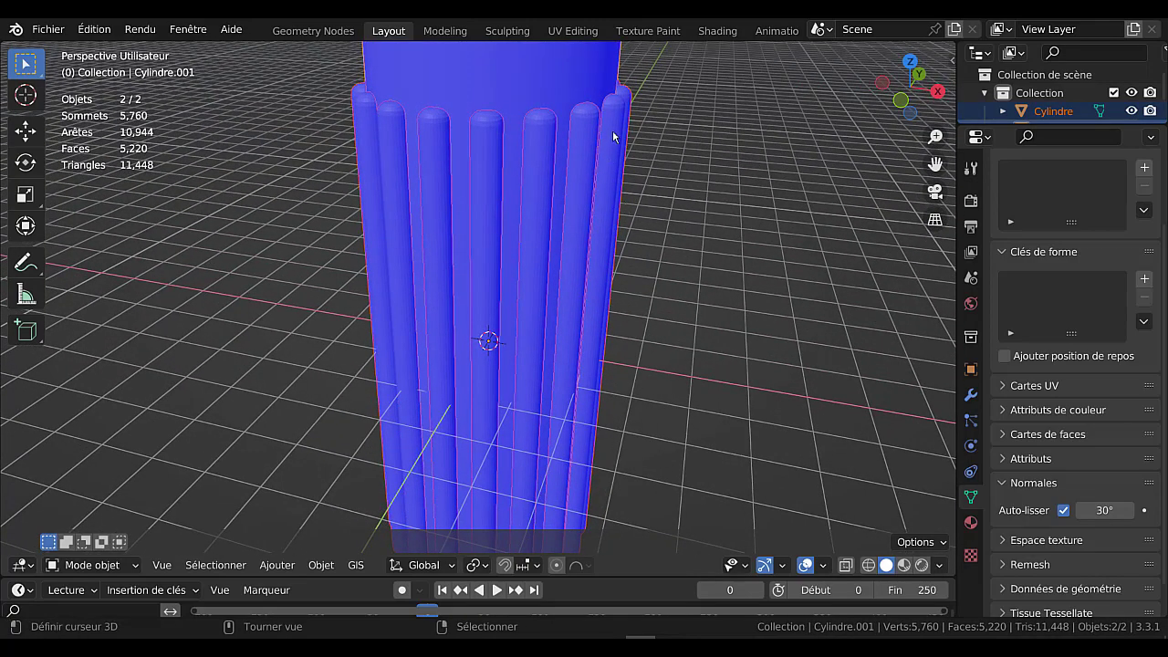
scroll(612, 130, "down", 3)
scroll(558, 114, "up", 1)
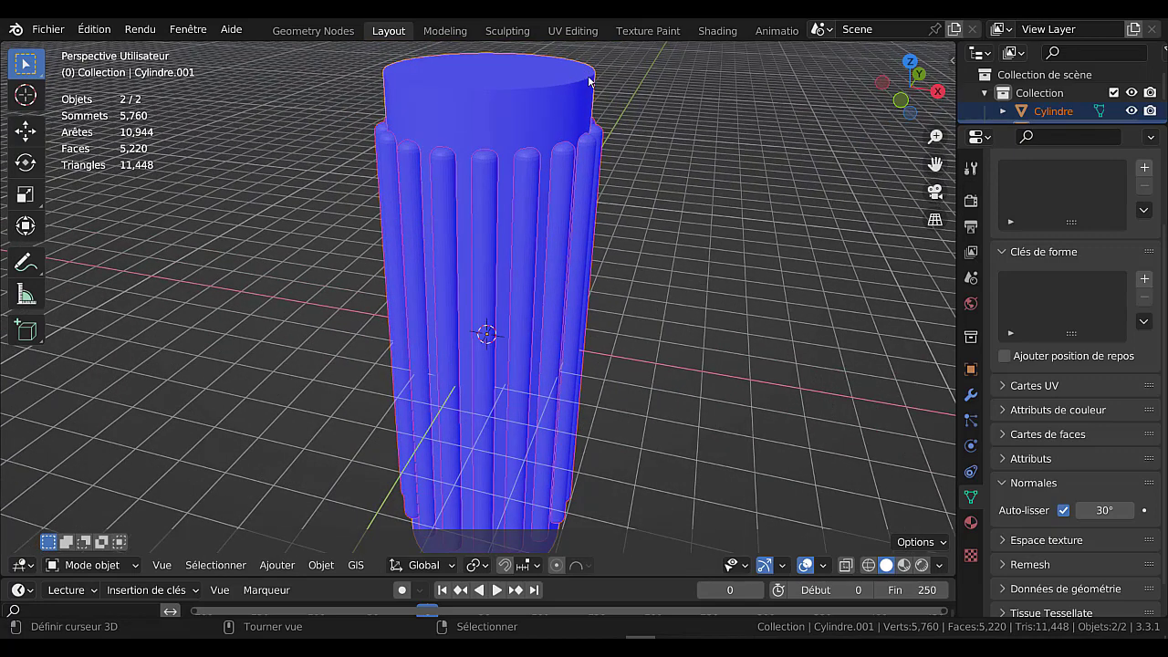
Open the add-ons section of the preferences and look through the add-on list.
scroll(756, 229, "down", 1)
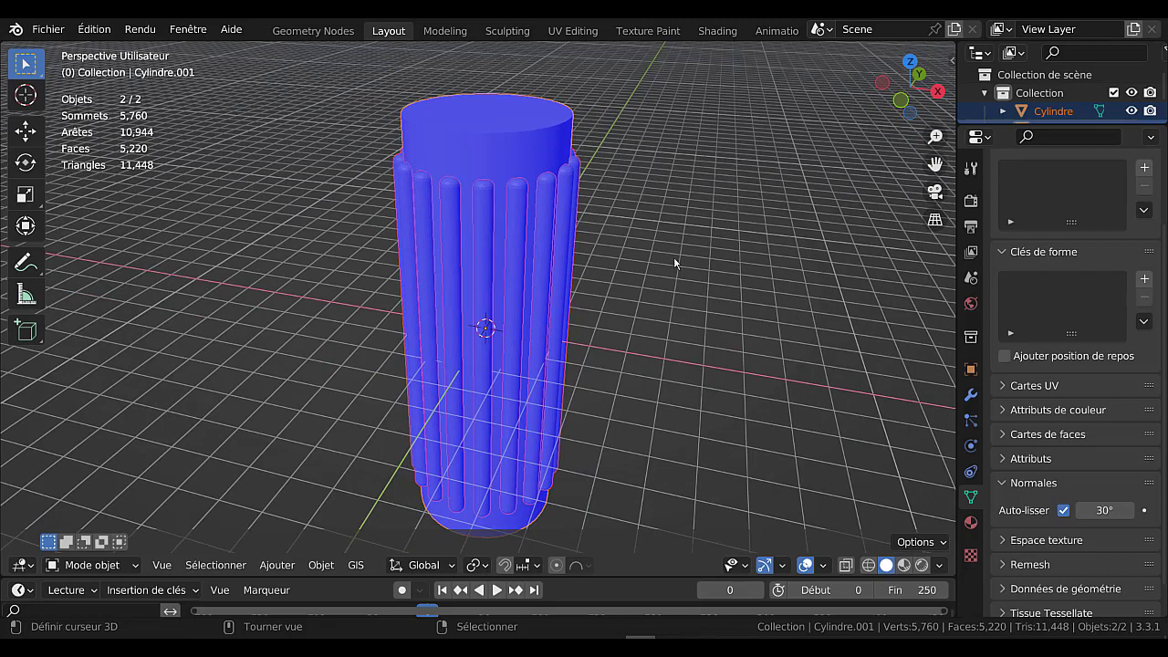
left_click(90, 31)
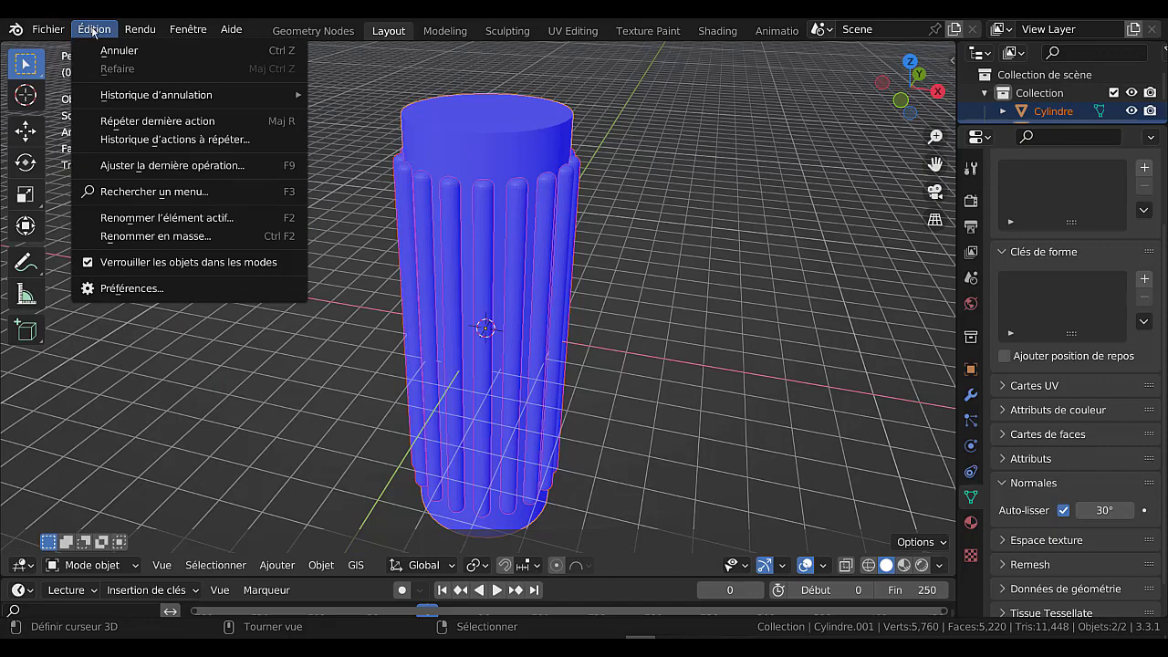
left_click(111, 289)
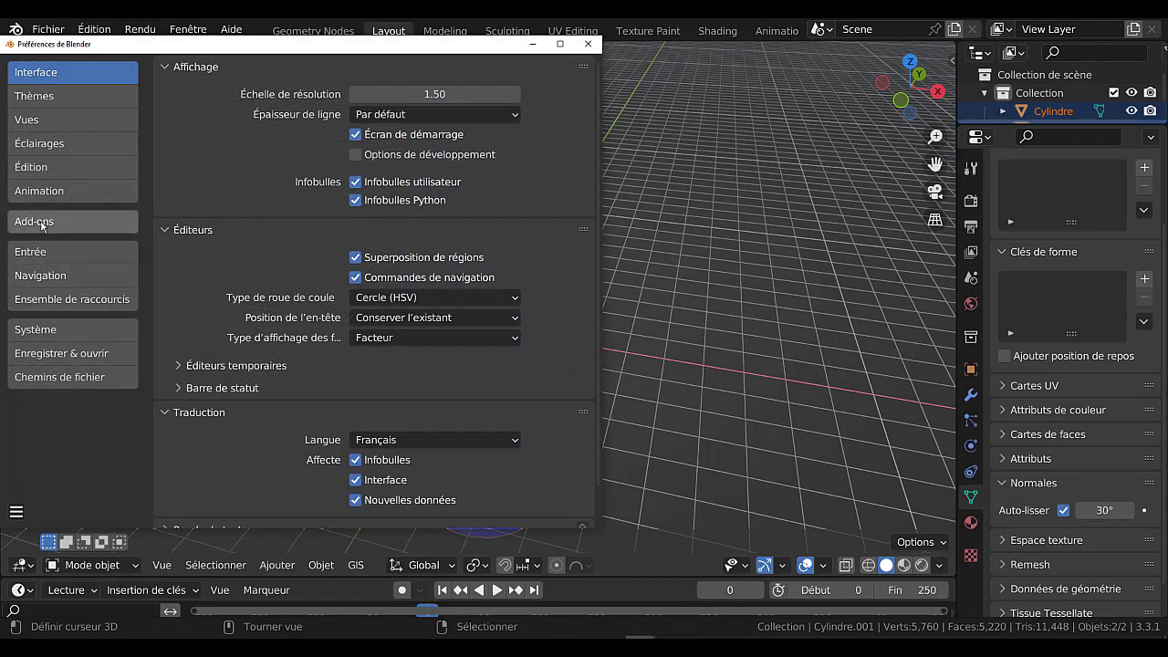
left_click(55, 222)
scroll(471, 314, "down", 5)
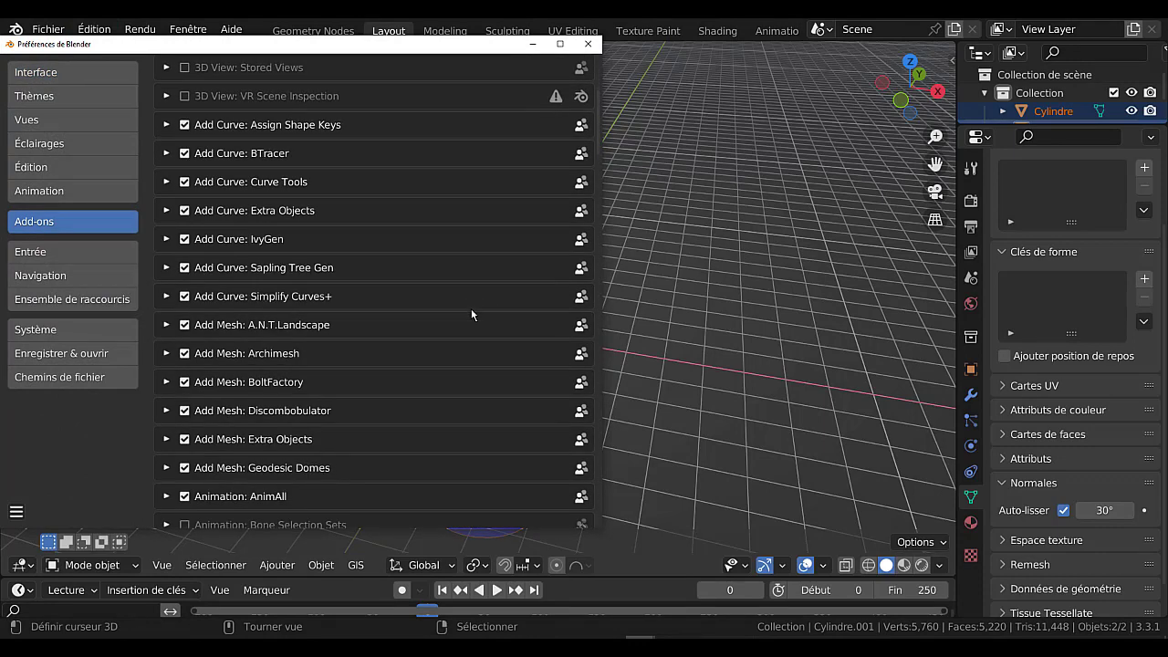
scroll(471, 308, "up", 5)
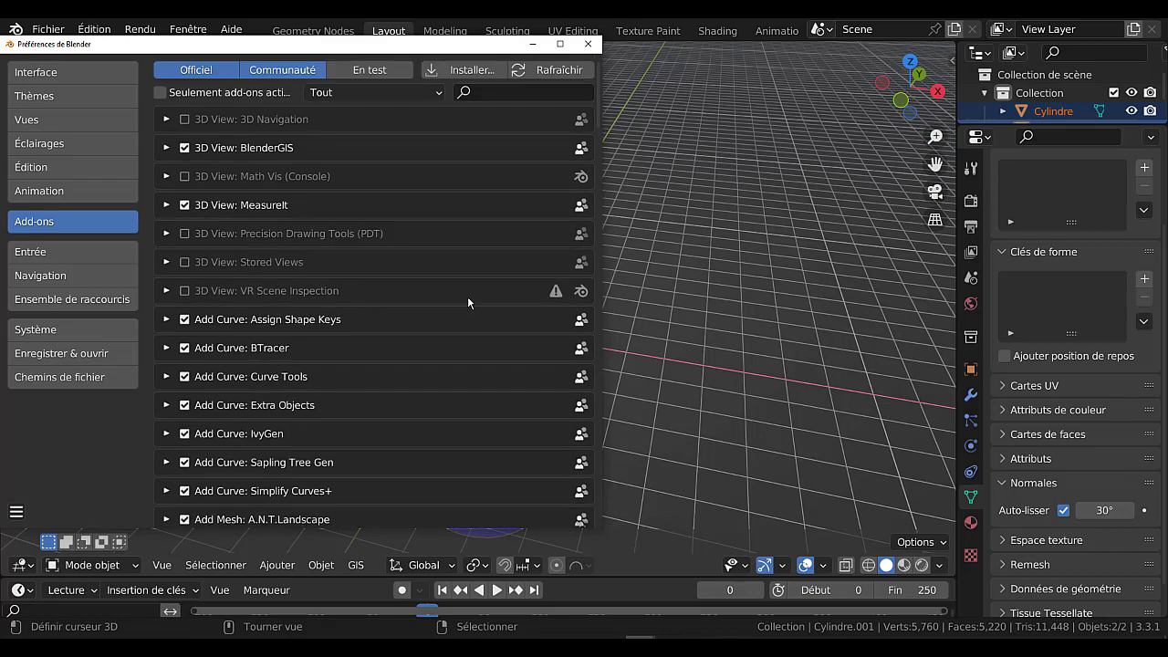
Filter the add-ons by "bo", check that Object: Bool Tool is enabled, and close the preferences.
left_click(491, 95)
type("b")
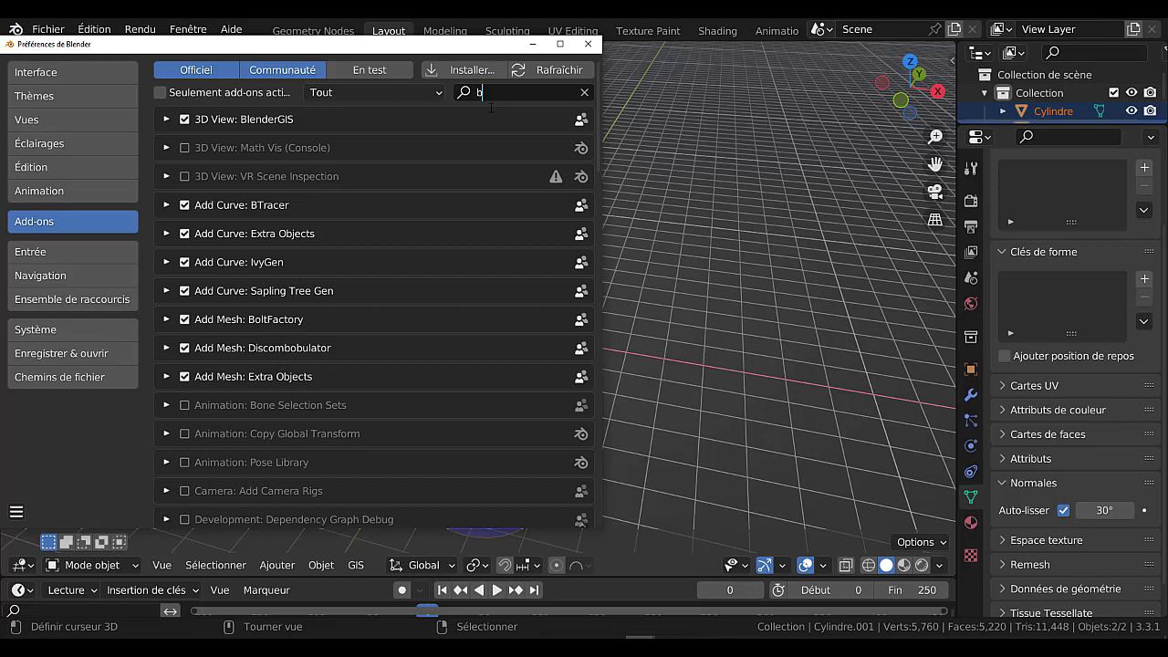
type("o")
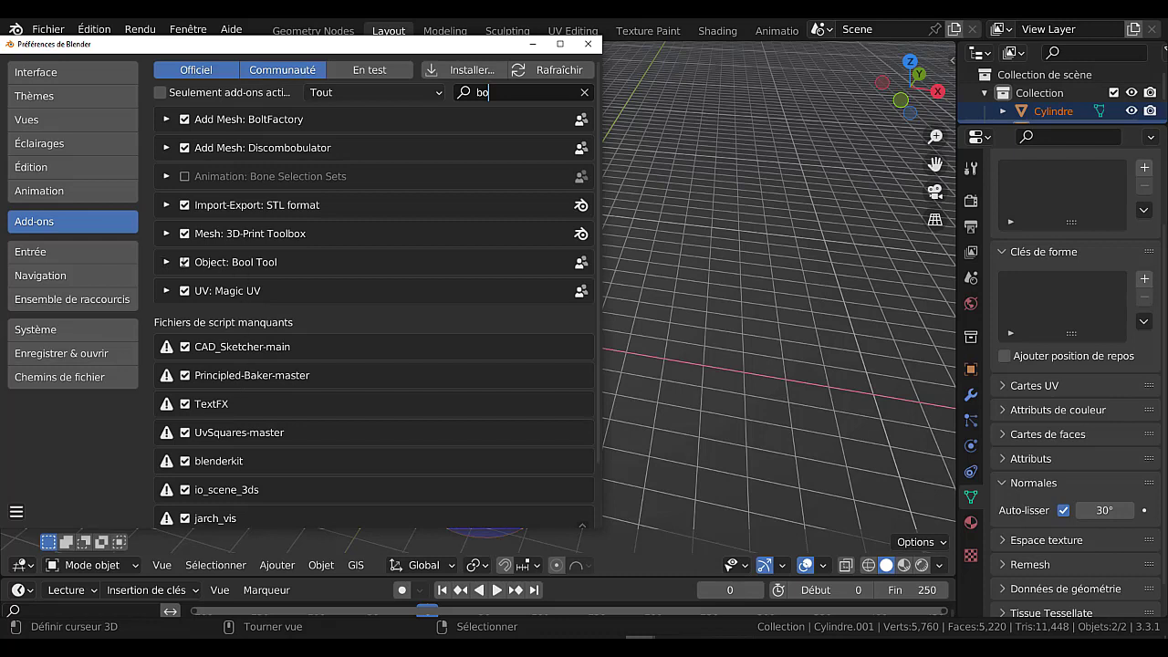
left_click(184, 262)
left_click(715, 80)
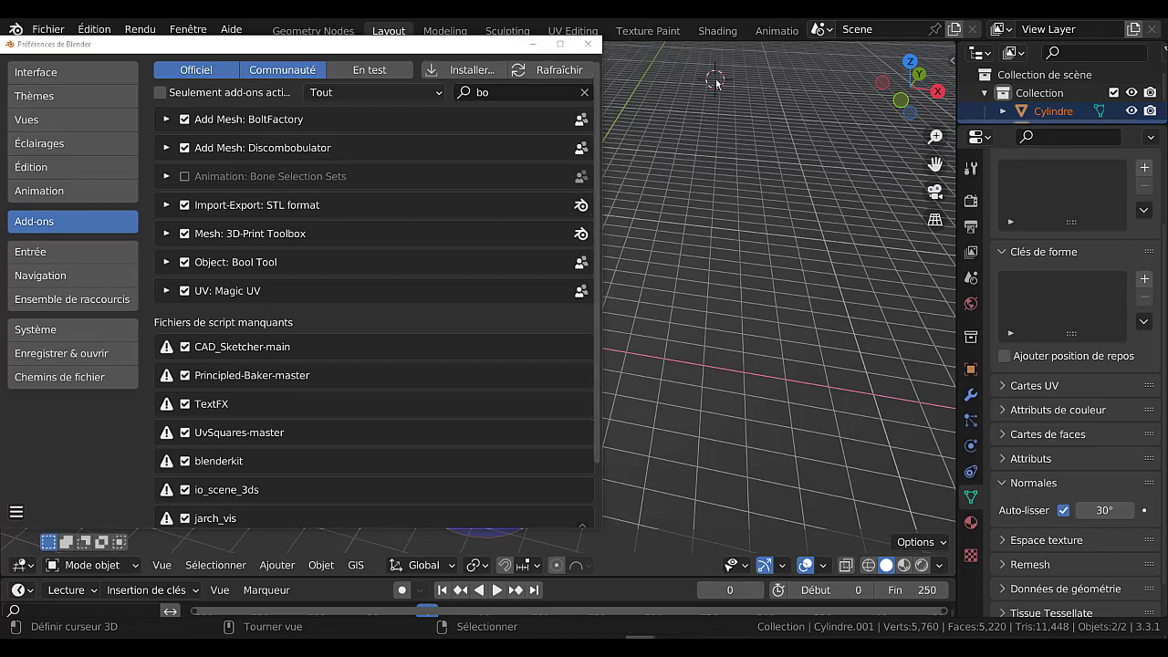
left_click(588, 44)
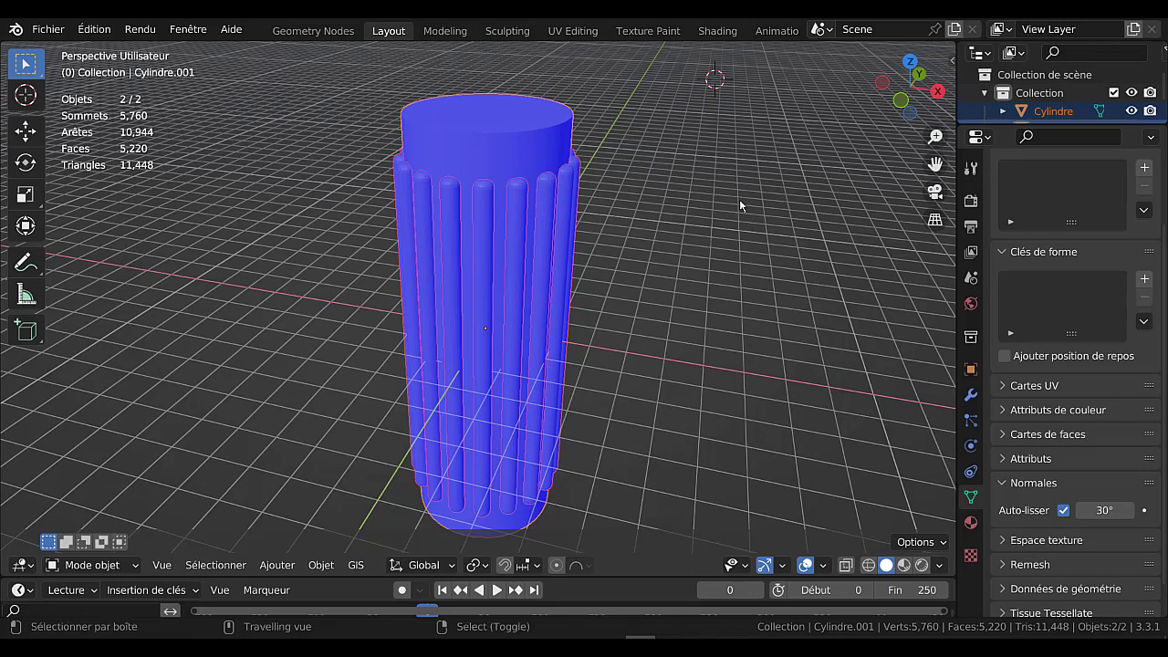
Subtract the column ring from the central cylinder with a Bool Tool difference to carve the flutes.
key("ctrl+shift+KP_Subtract")
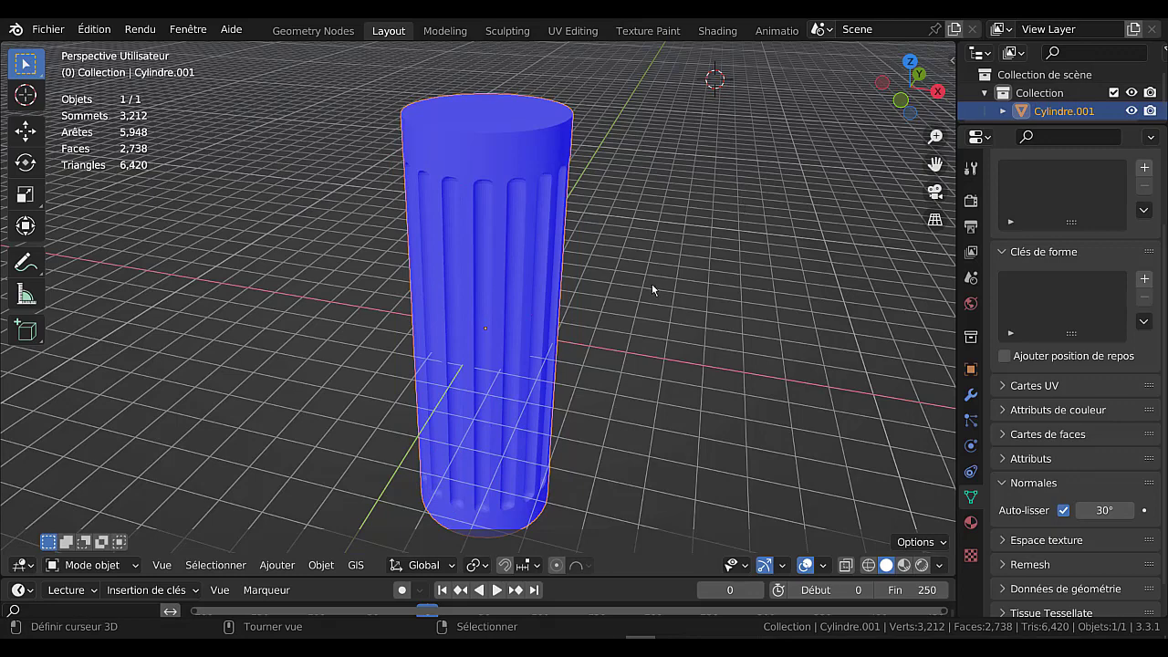
middle_click_drag(651, 283, 639, 229)
scroll(629, 214, "up", 2)
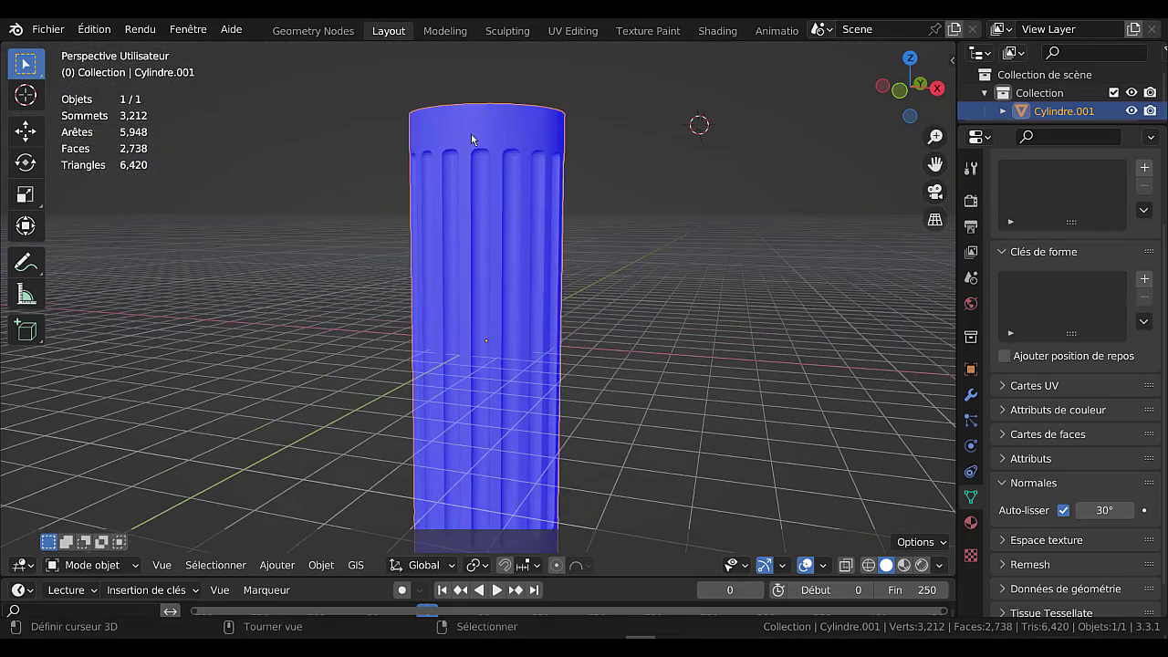
Examine the carved pillar's flutes and mesh topology in both edit mode and object mode.
key("Tab")
scroll(698, 212, "down", 3)
key("Tab")
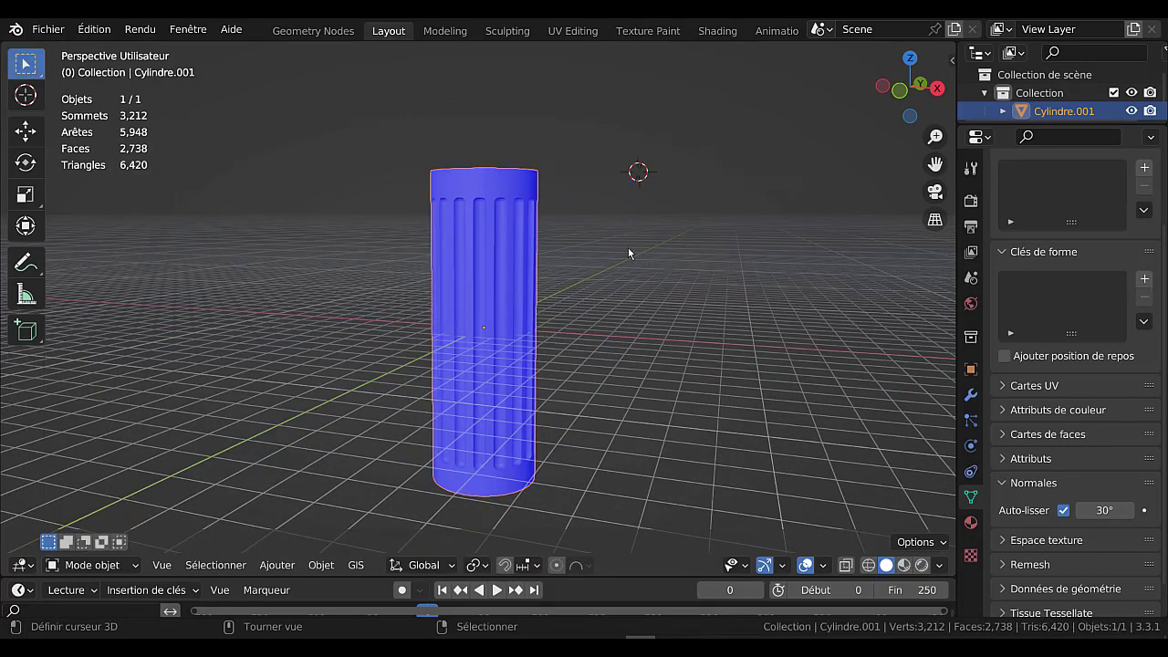
key("Tab")
mouse_move(623, 246)
middle_mouse_down()
mouse_move(622, 274)
mouse_move(619, 253)
middle_mouse_up()
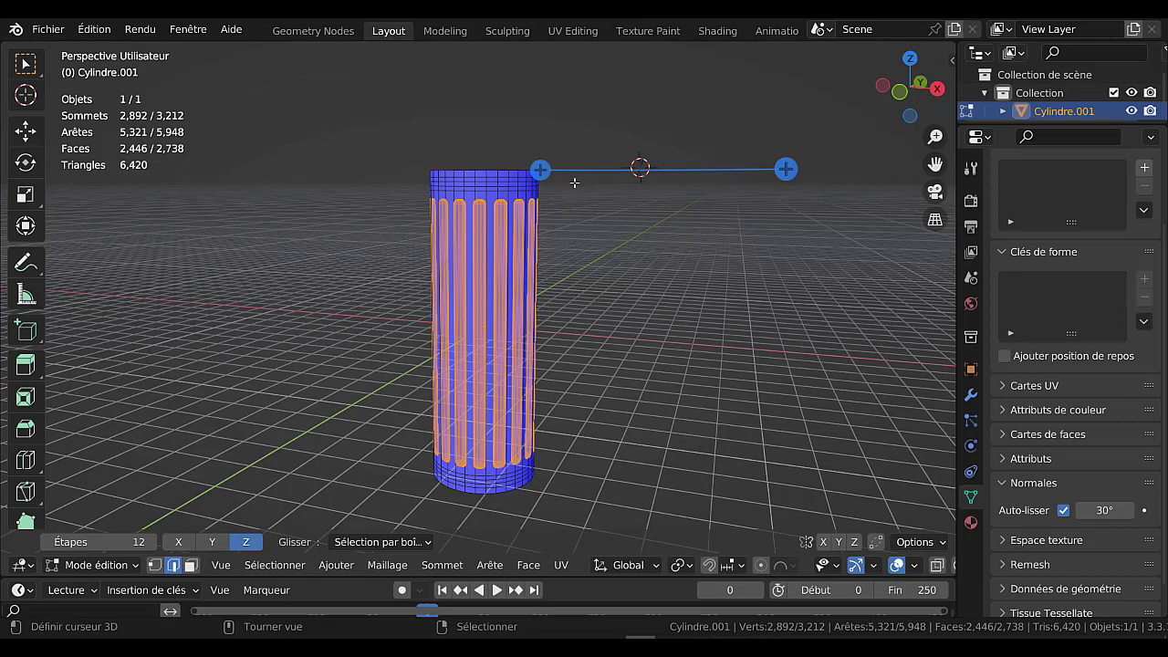
key("Caps_Lock")
key("Tab")
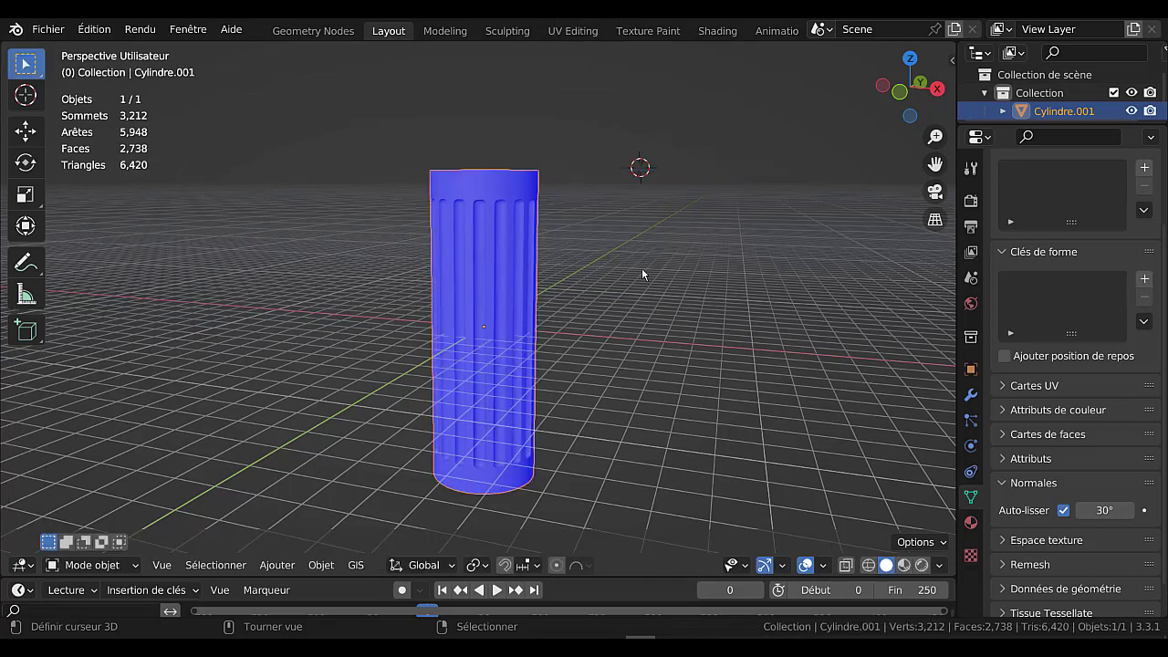
middle_click_drag(639, 244, 676, 325, "shift")
scroll(647, 295, "up", 1)
scroll(638, 282, "up", 2)
In edit mode, clear the selection and dissolve the second horizontal edge loop below the pillar's upper rim.
key("Tab")
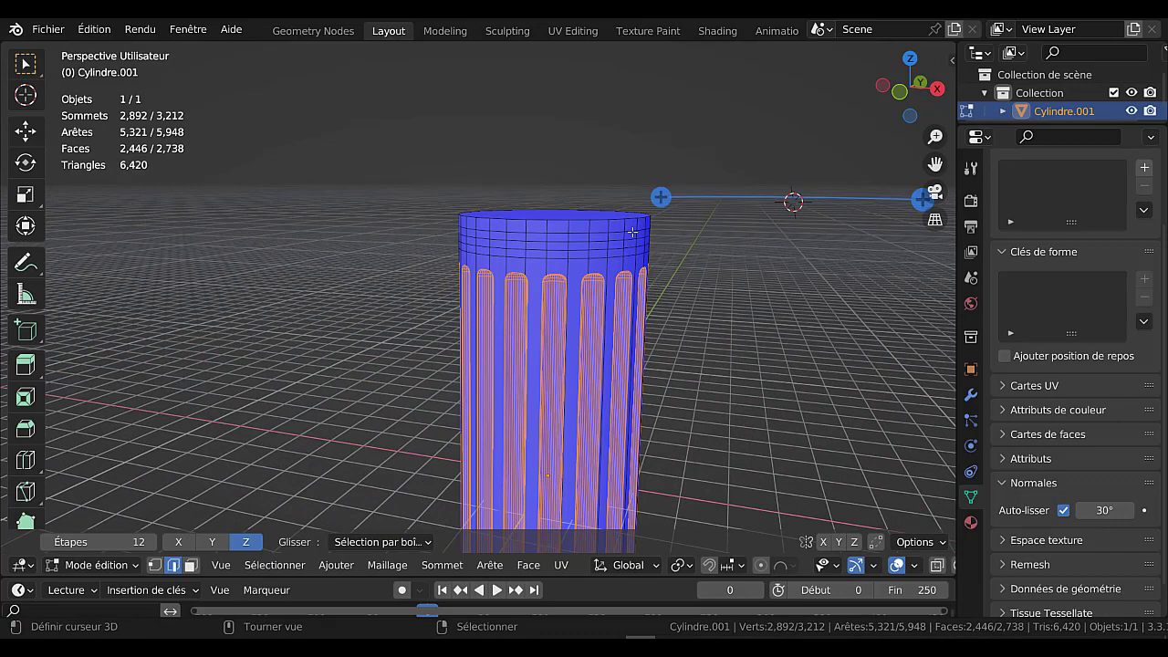
left_click(808, 329)
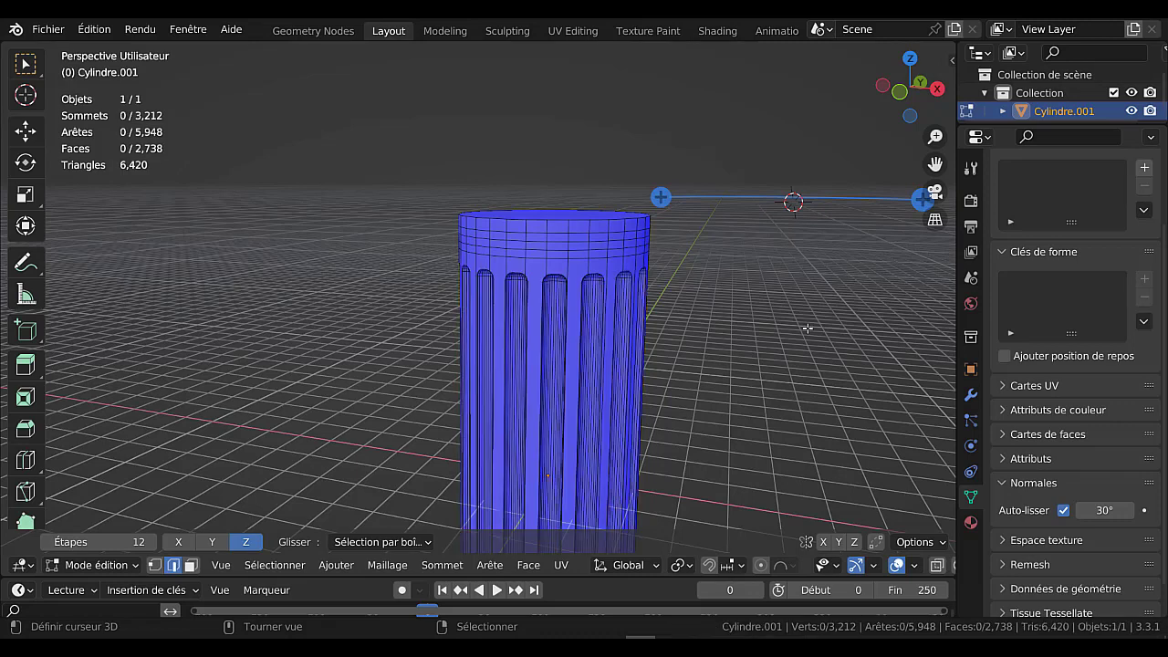
left_click(601, 240, "alt")
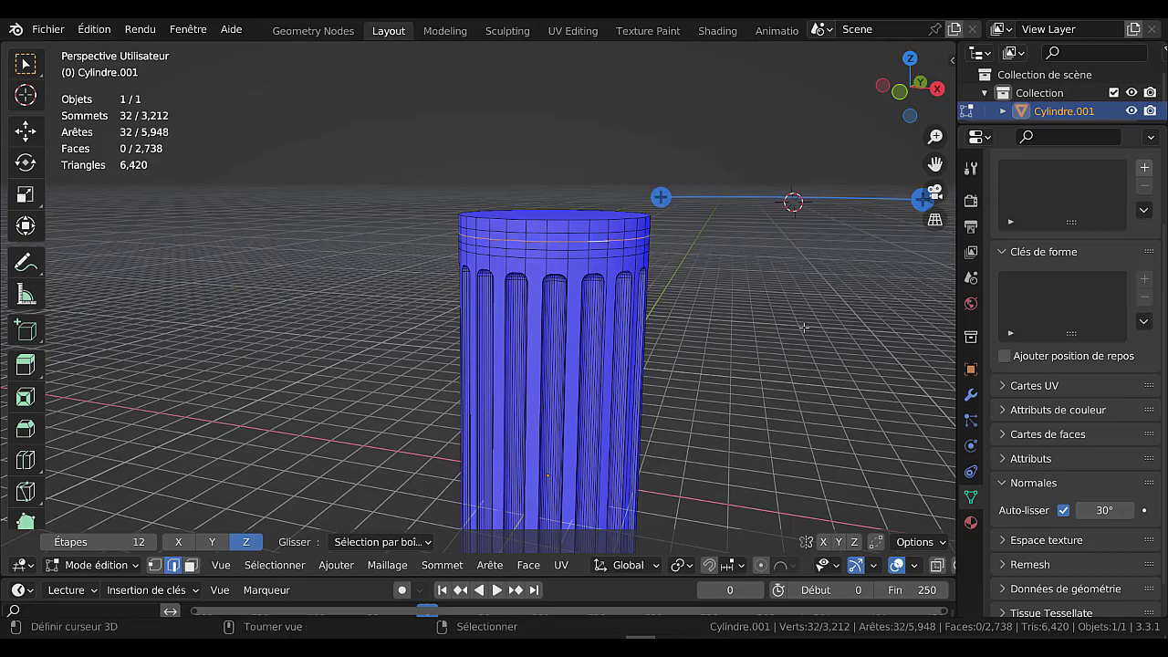
key("x")
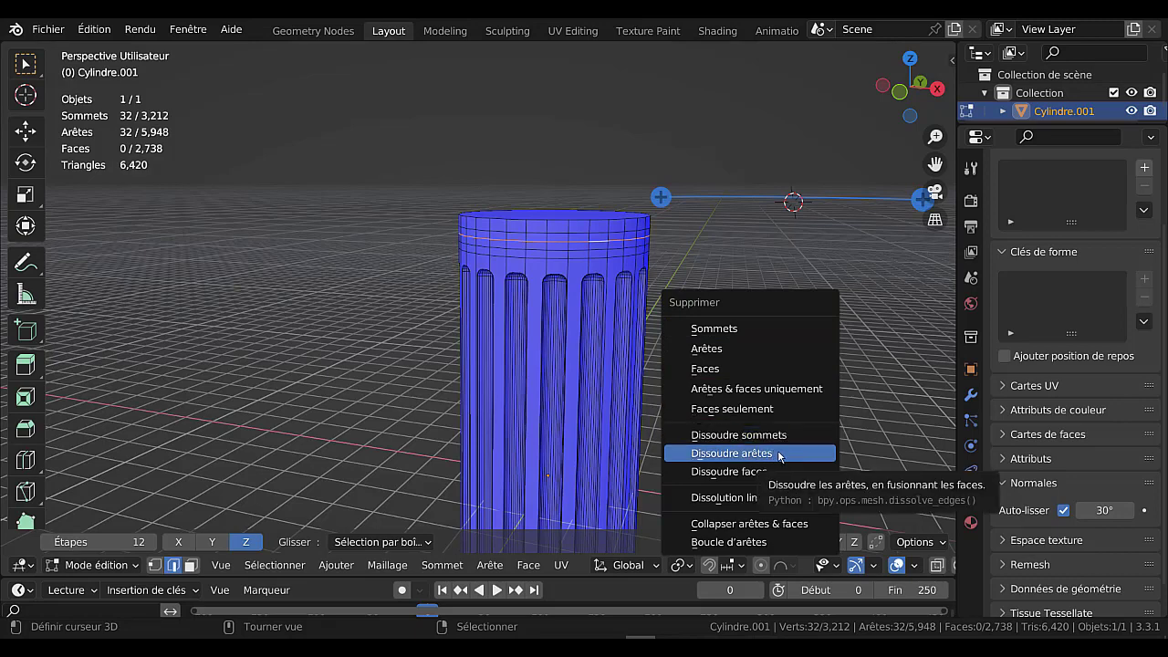
left_click(780, 454)
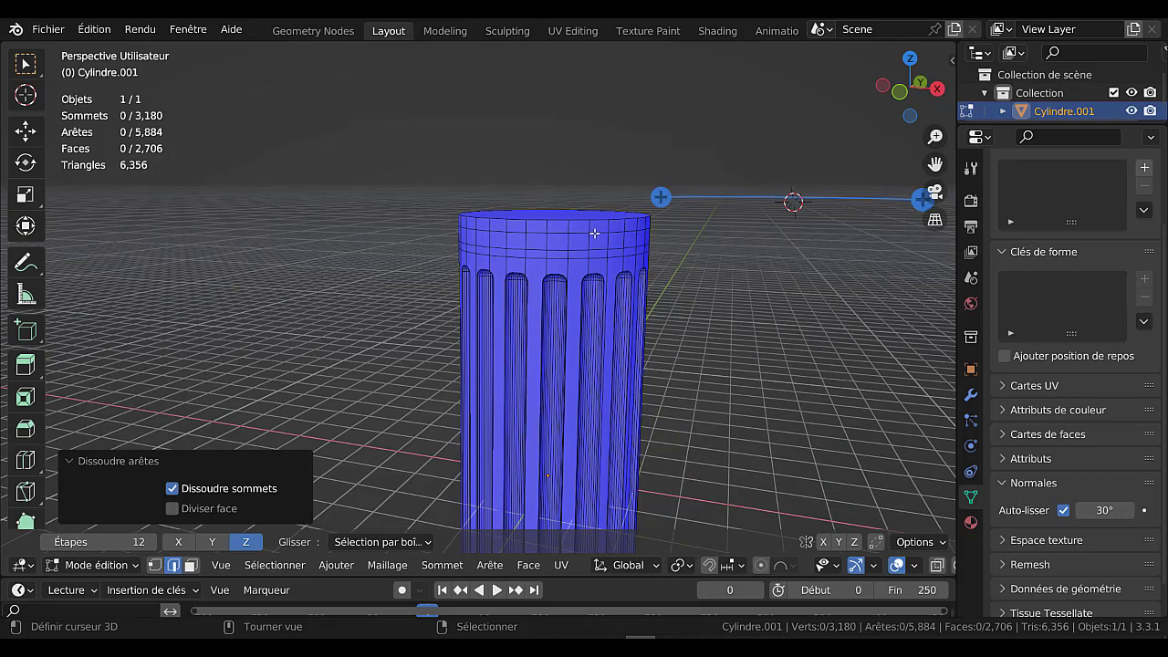
Lower the uppermost supporting edge loop by about 0.066 m along Z and scale it outward to about 1.138.
left_click(593, 230, "alt")
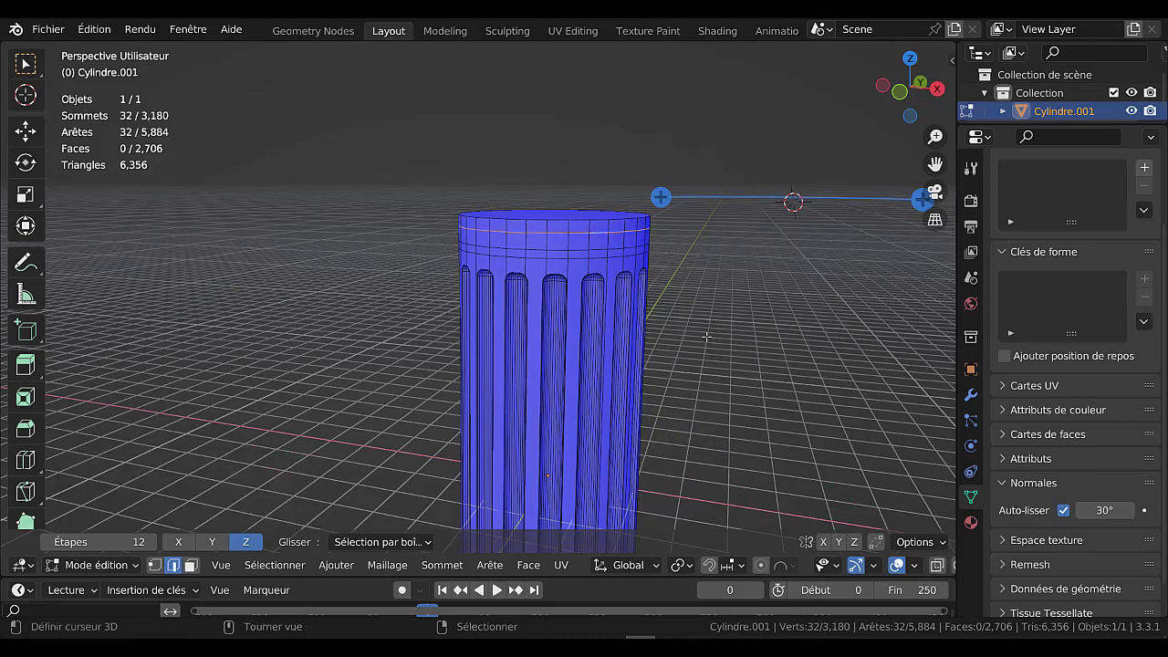
key("g")
key("z")
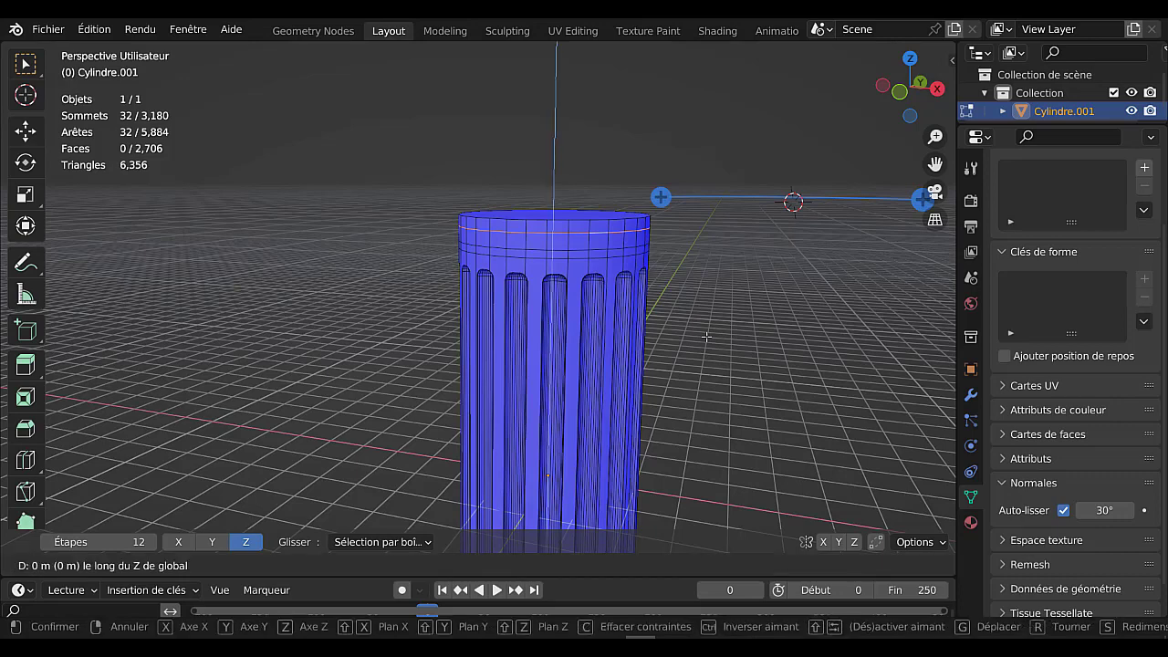
left_click(709, 339)
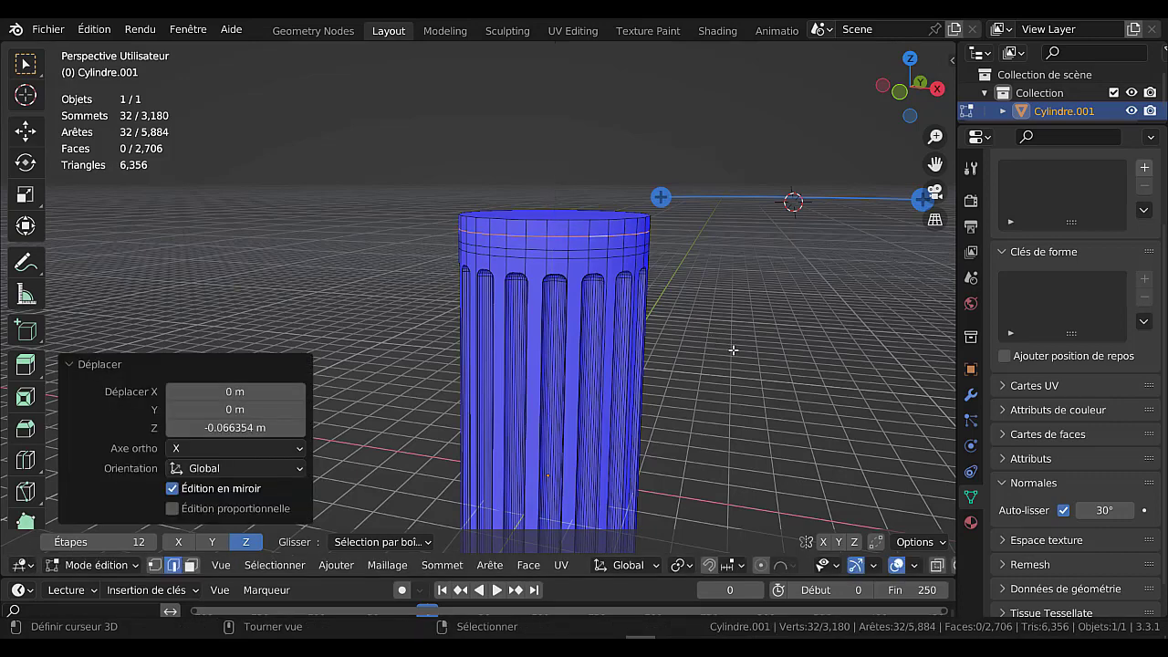
key("s")
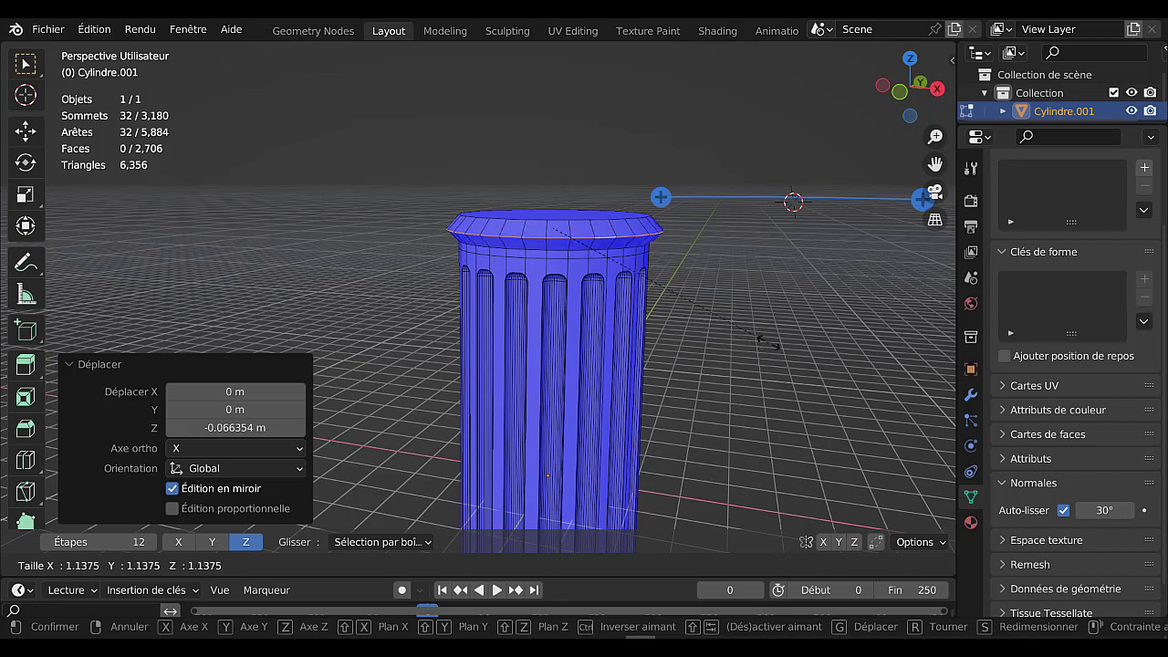
left_click(766, 341)
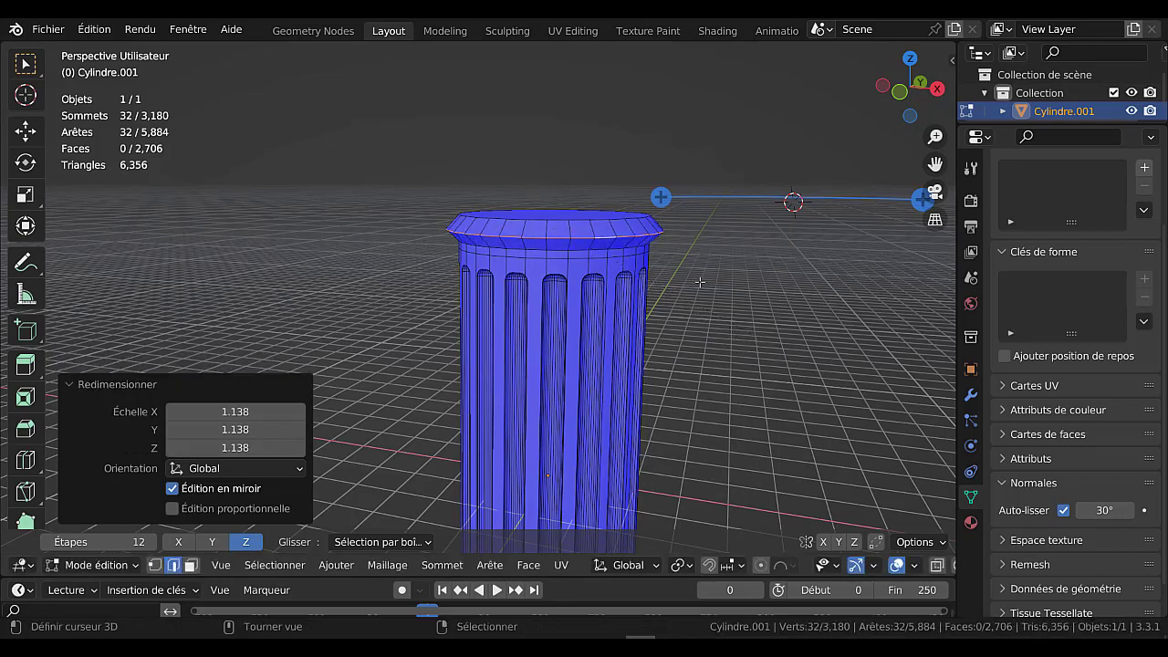
Bevel the widened edge loop by about 0.348 m with 5 segments to form a rounded collar.
key("ctrl+b")
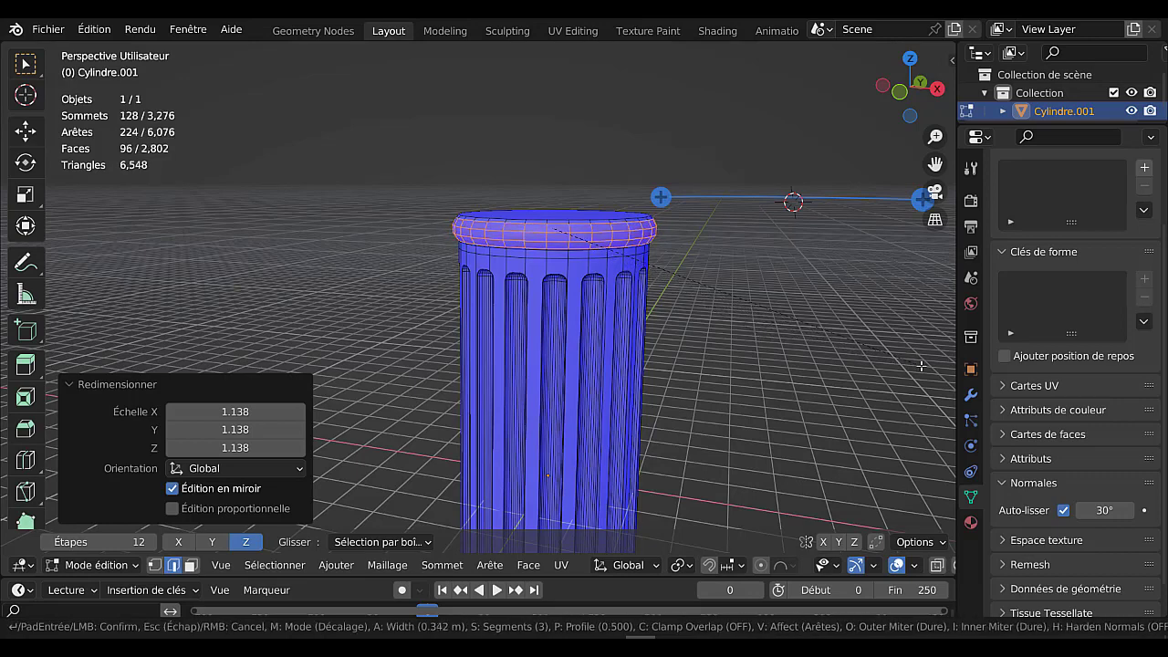
scroll(925, 368, "up", 2)
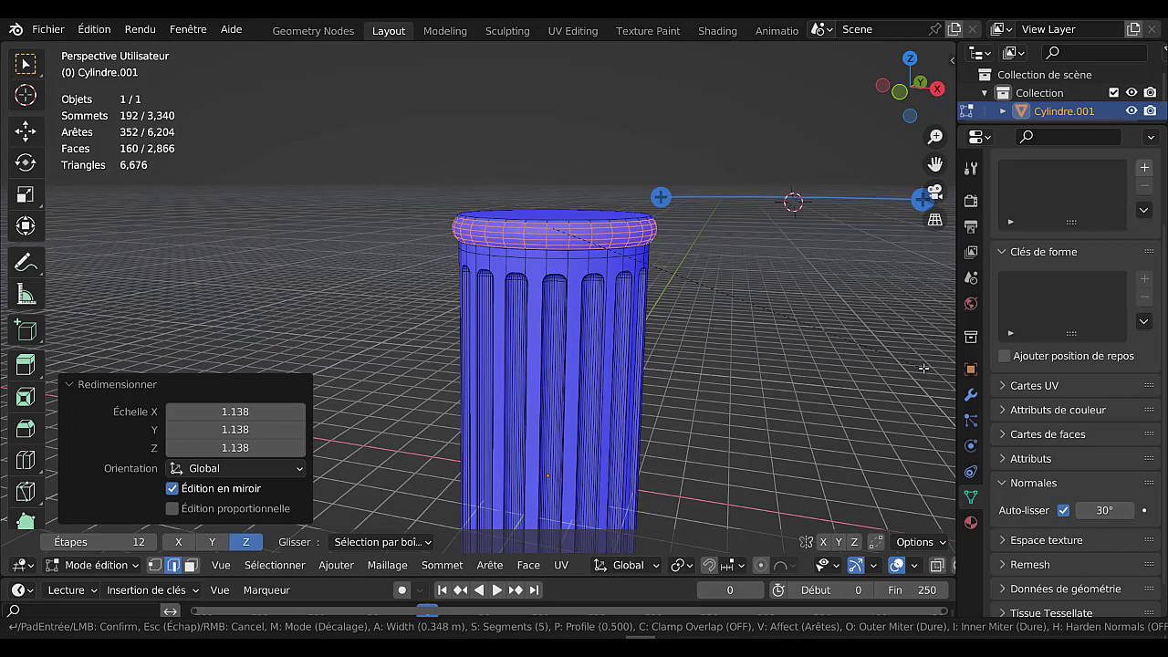
left_click(923, 368)
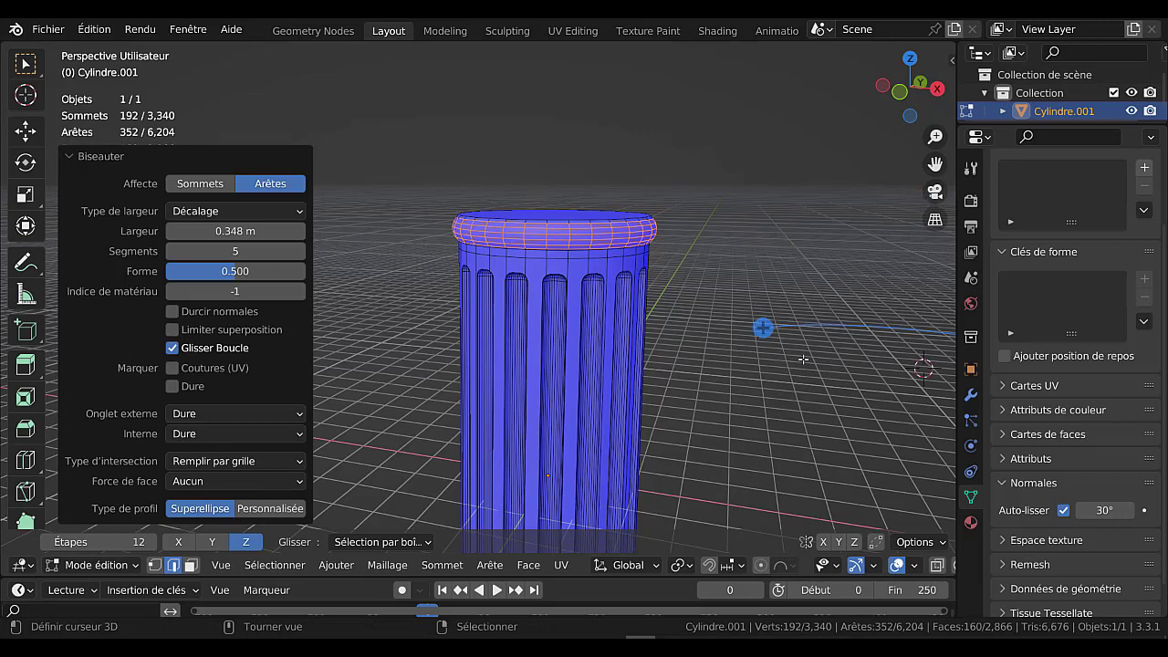
key("Tab")
key("Tab")
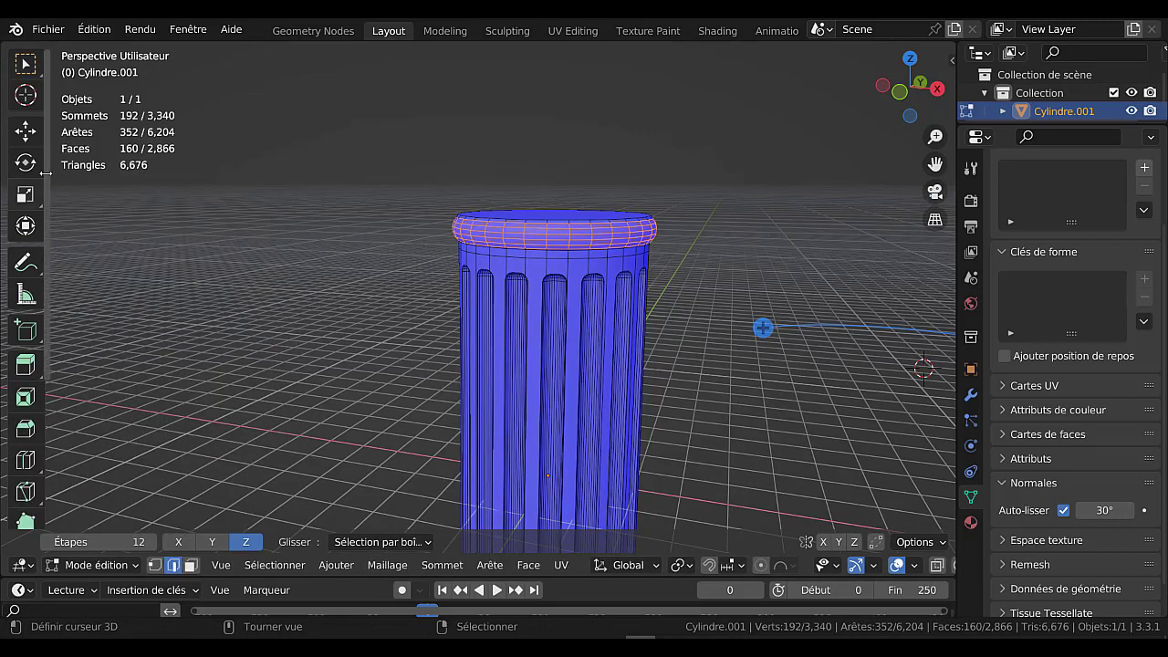
Snap the 3D cursor to the world origin and return to object mode.
left_click(26, 94)
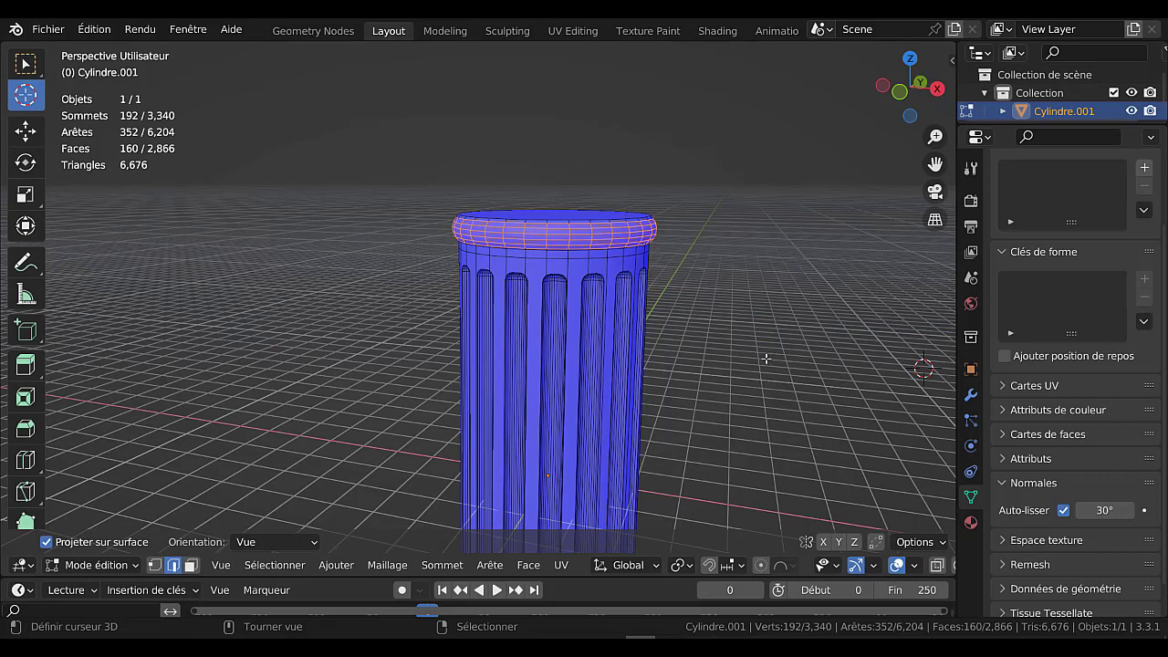
scroll(769, 356, "down", 1)
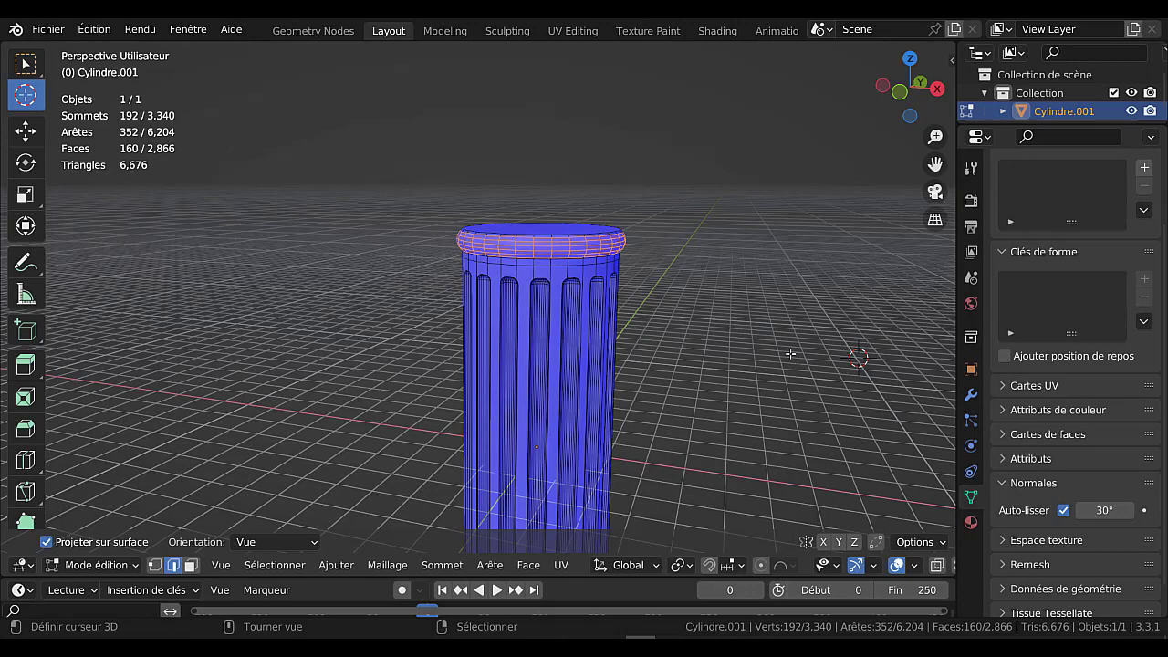
scroll(819, 352, "down", 2)
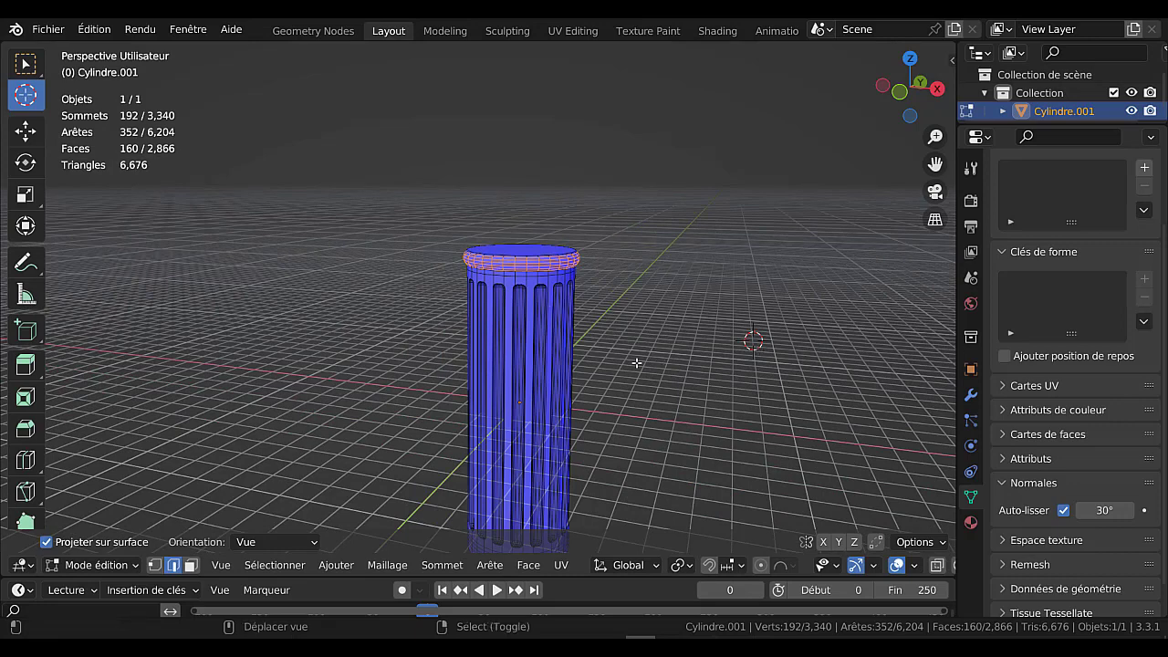
key("shift+s")
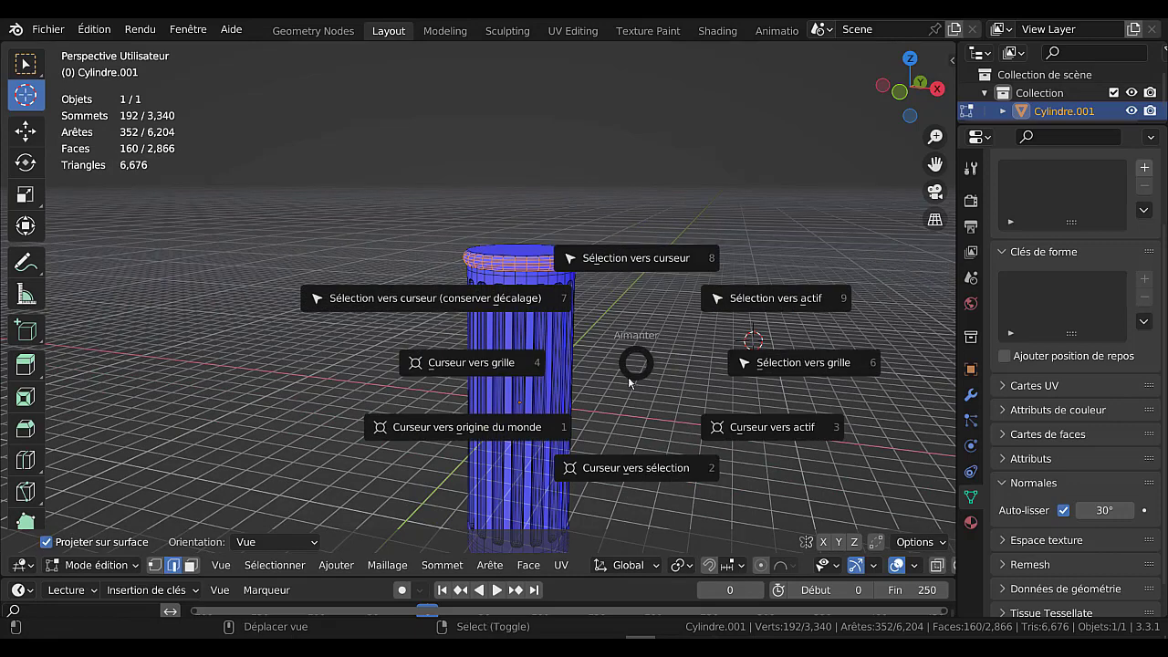
left_click(474, 435)
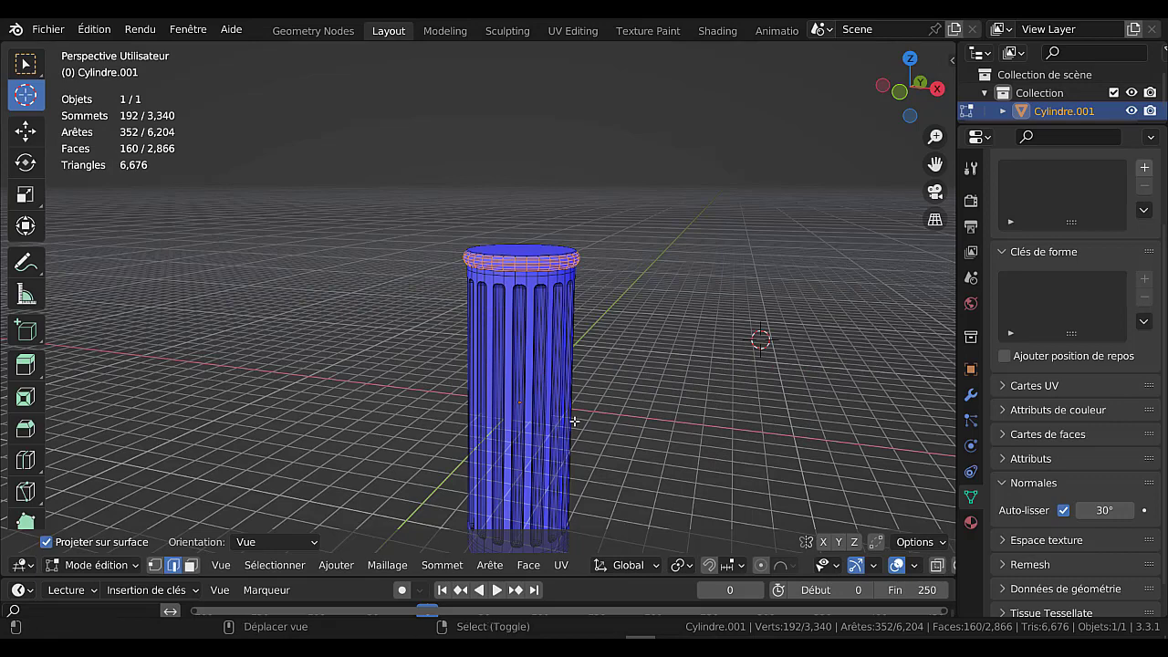
key("shift+s")
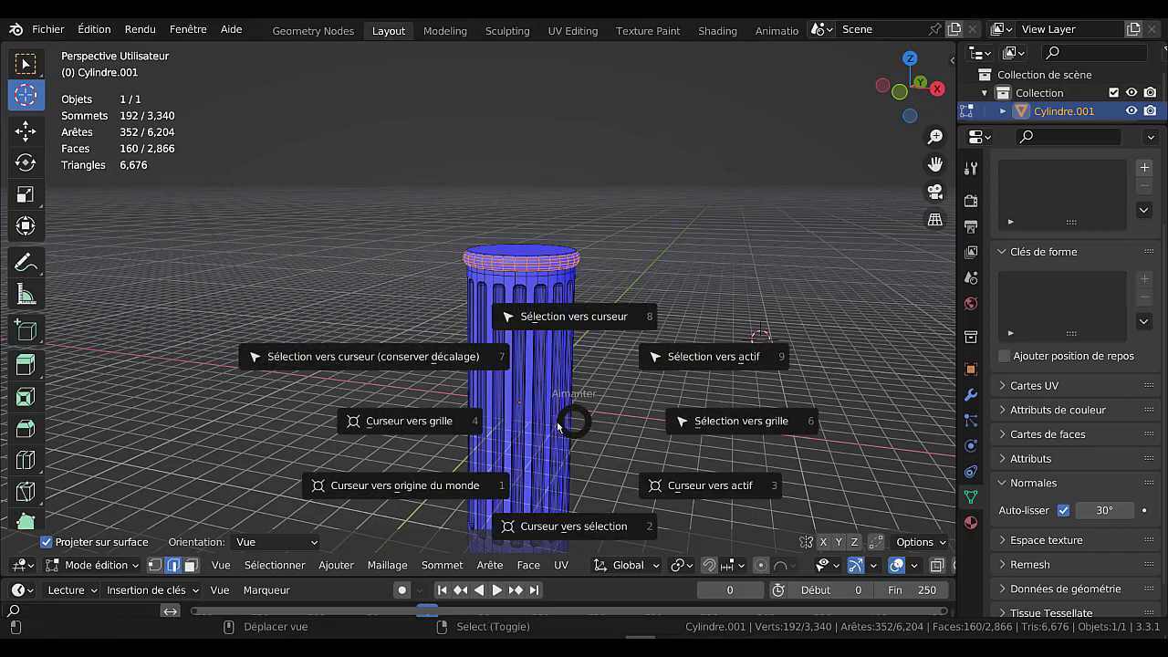
left_click(437, 479)
key("Tab")
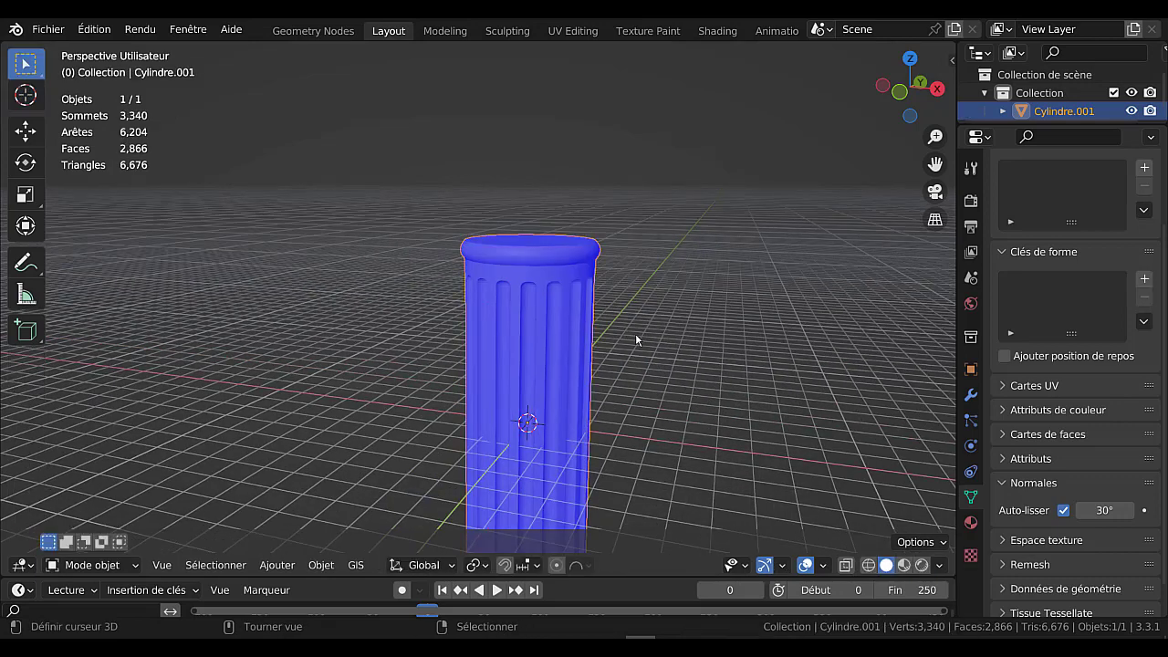
In edit mode, select the edge loop just above the pillar's bottom rim and scale it outward to about 1.165.
scroll(635, 333, "down", 1)
scroll(682, 381, "down", 1)
middle_click_drag(676, 348, 684, 317, "shift")
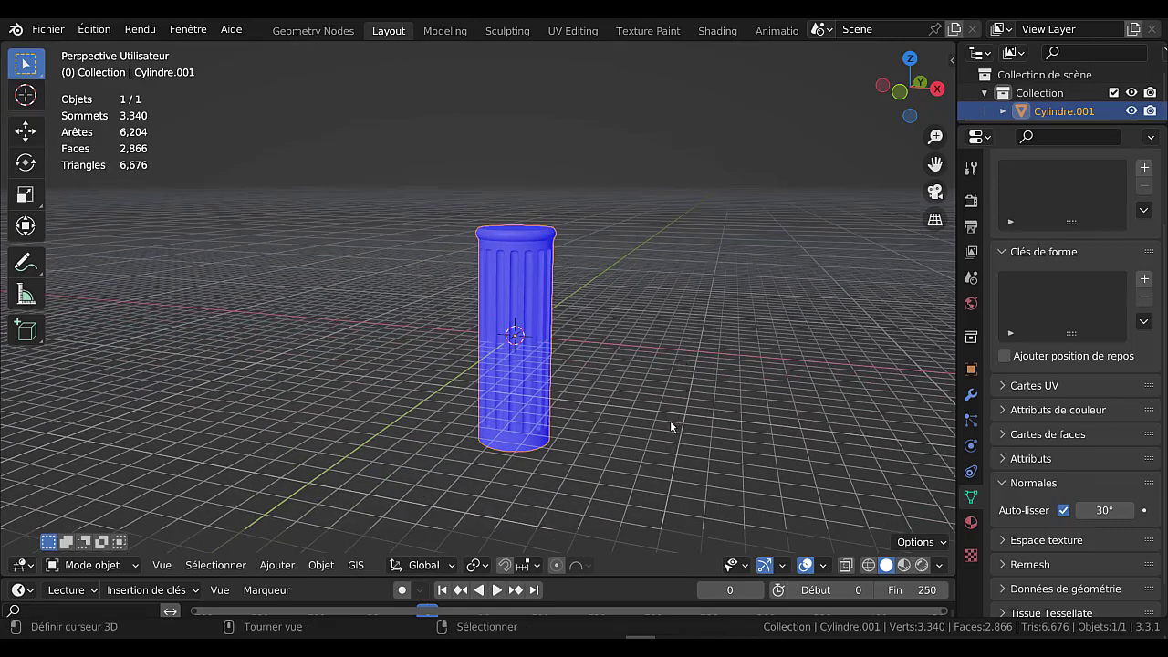
middle_click_drag(633, 375, 617, 302)
key("Tab")
scroll(616, 410, "down", 1)
scroll(589, 362, "up", 4)
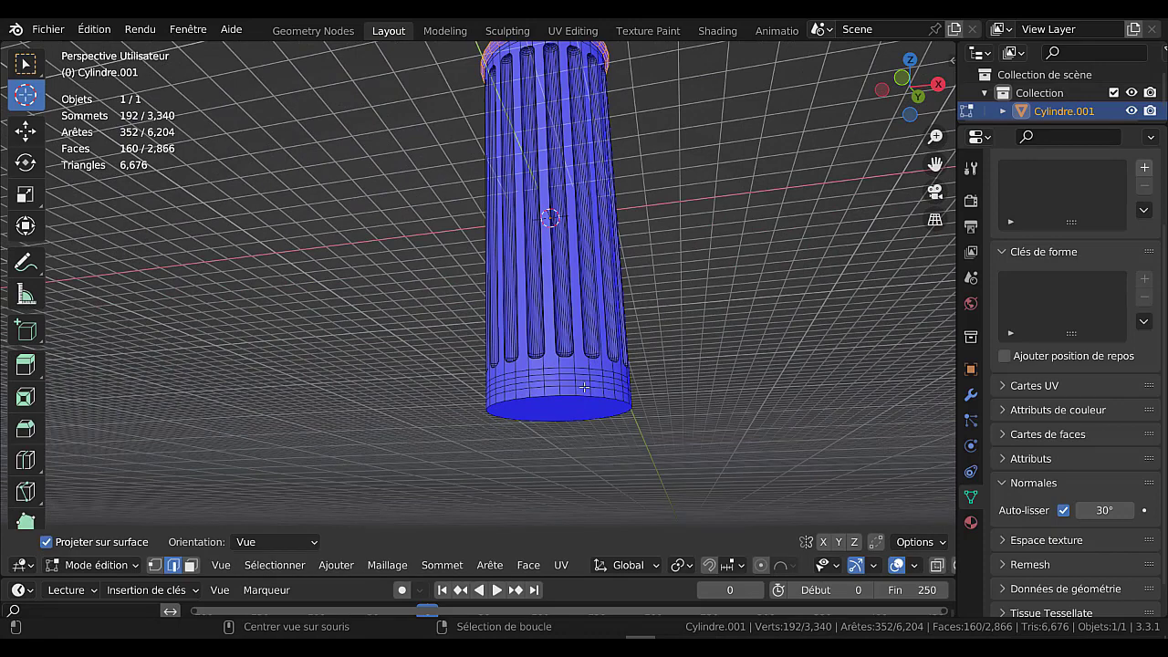
left_click(585, 387, "alt")
middle_click_drag(728, 415, 723, 433)
key("g")
key("Escape")
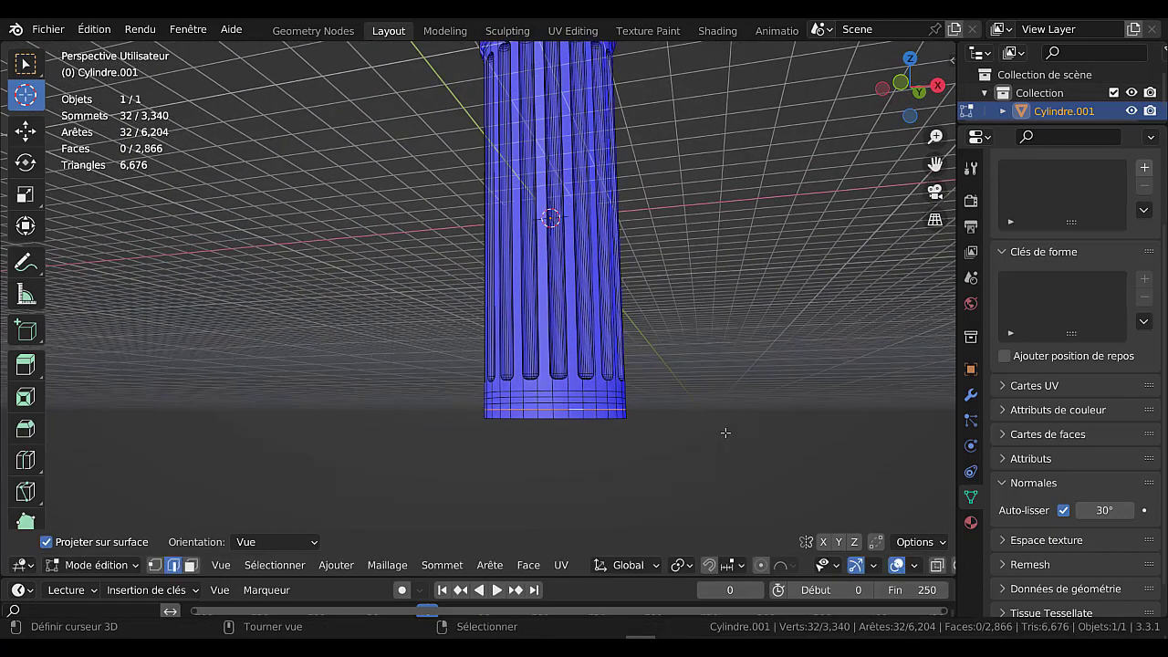
key("s")
left_click(753, 425)
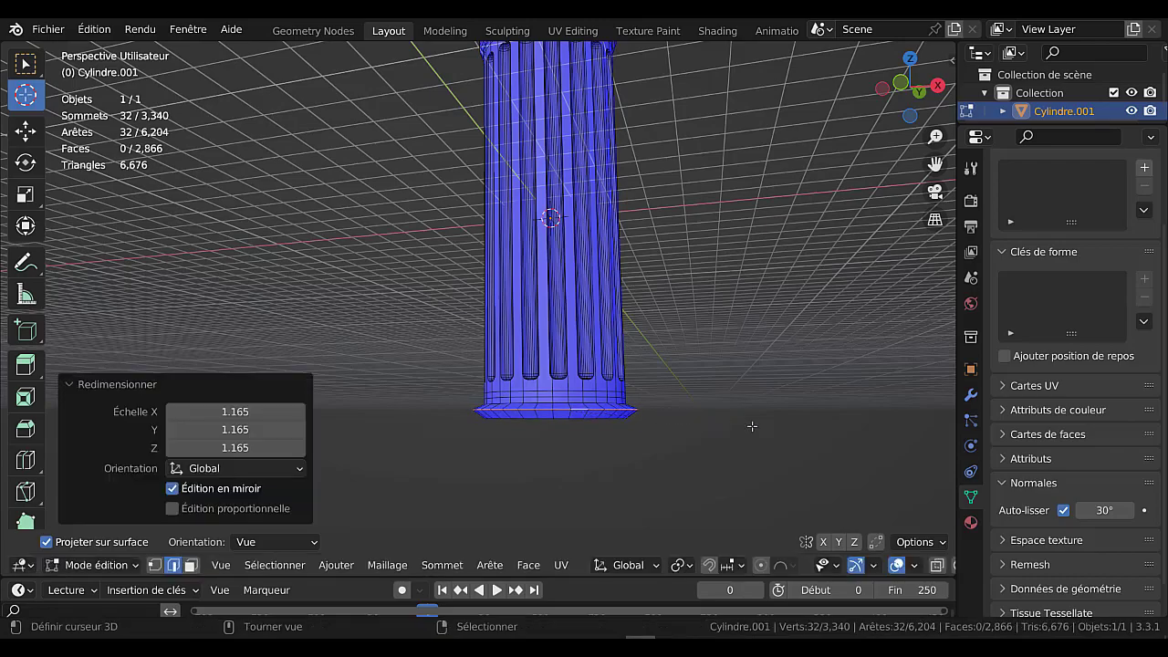
Bevel the widened bottom edge loop by about 0.232 m with 5 segments and return to object mode.
key("ctrl+b")
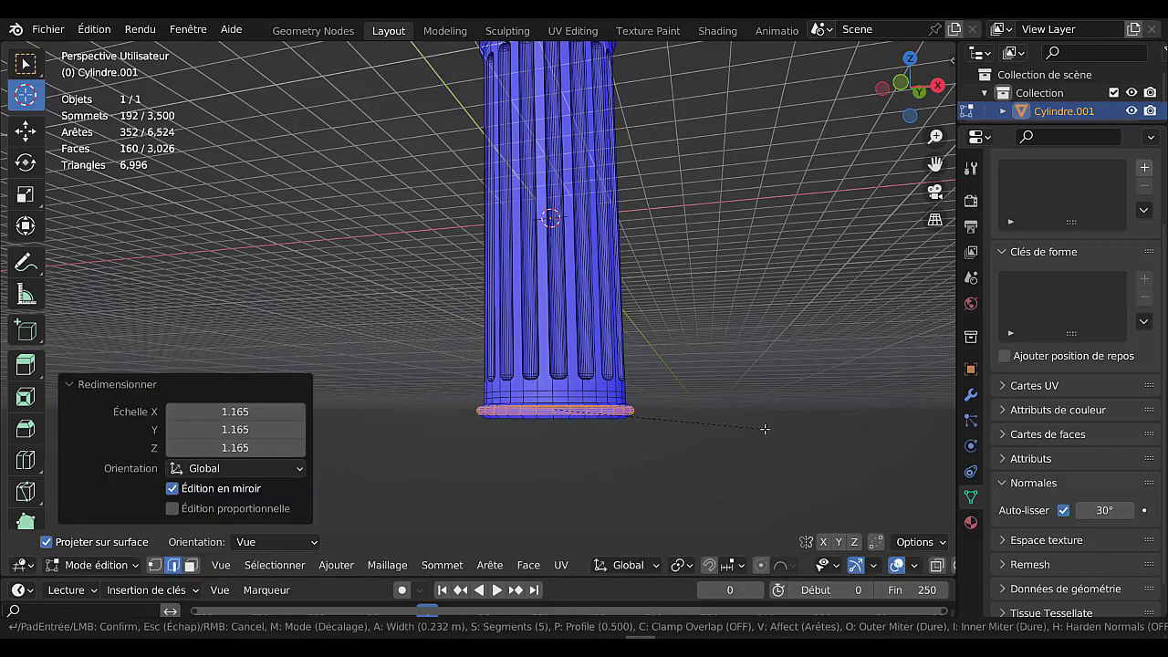
left_click(763, 425)
key("Tab")
middle_click_drag(726, 413, 675, 381)
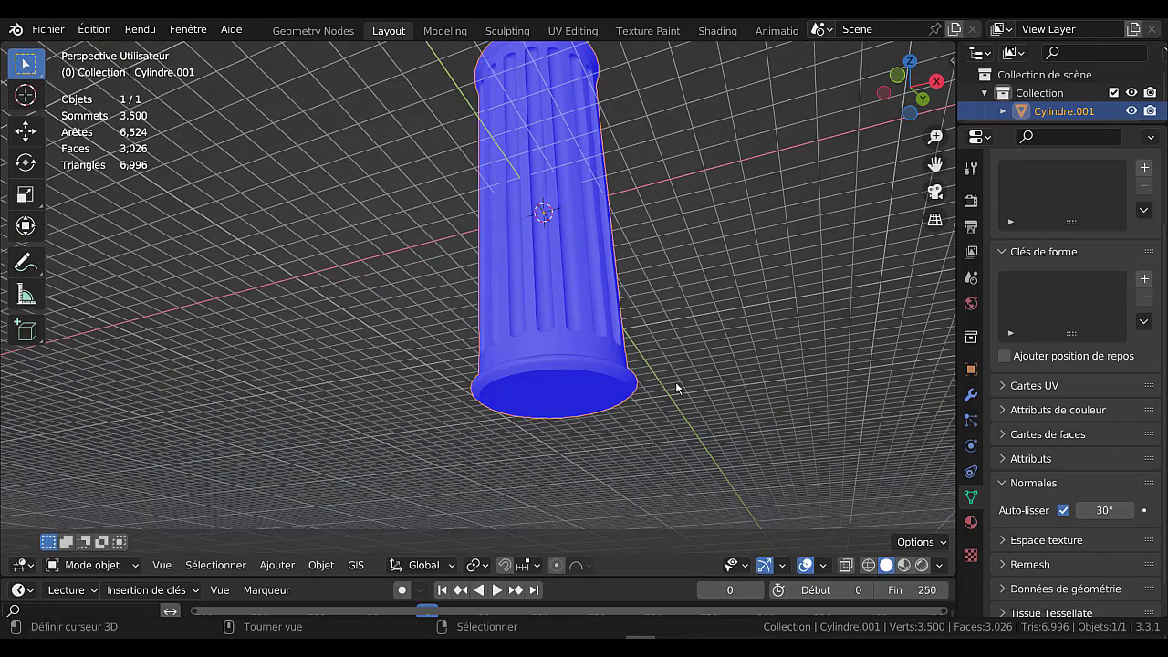
In edit mode, select the pillar's bottom cap face and extrude it downward by about 0.605 m.
key("Tab")
right_click(576, 388)
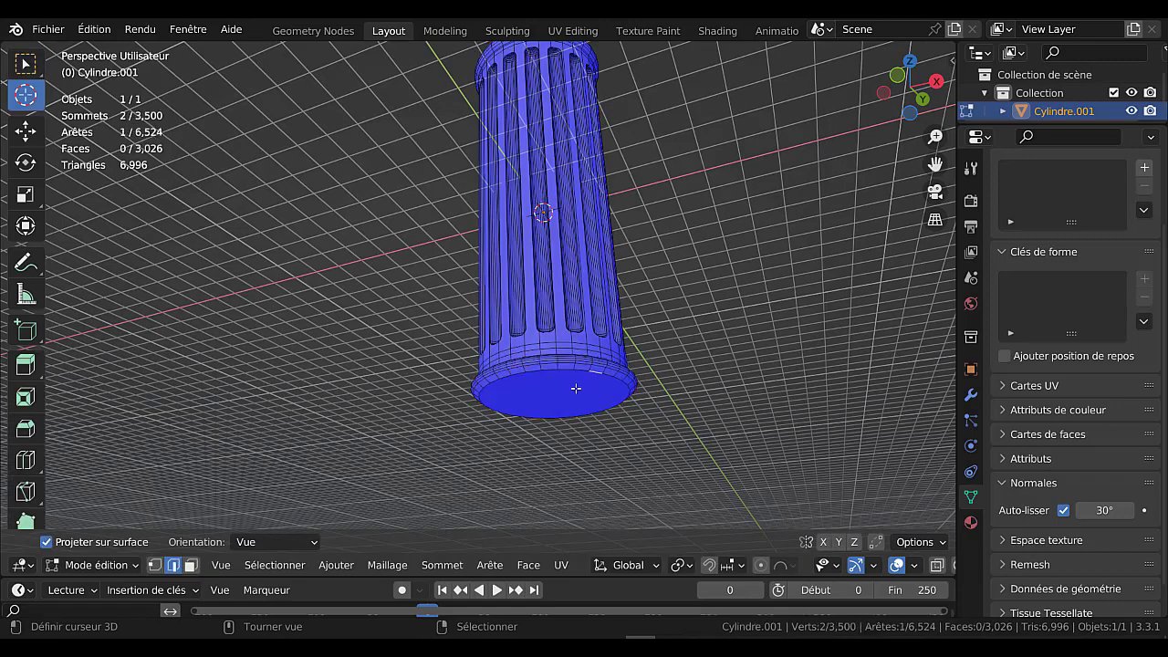
left_click(191, 565)
left_click(634, 399)
middle_click_drag(779, 307, 756, 374)
key("e")
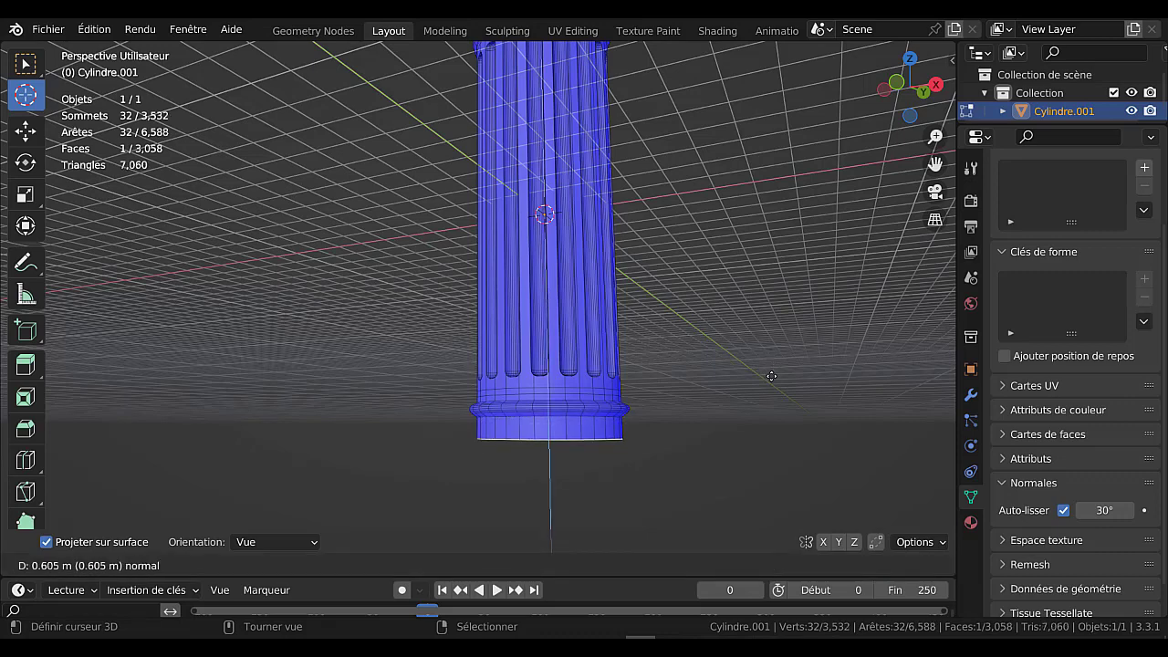
left_click(772, 376)
Add one centred loop cut to the newly extruded bottom band and scale it outward to about 1.234.
key("ctrl+r")
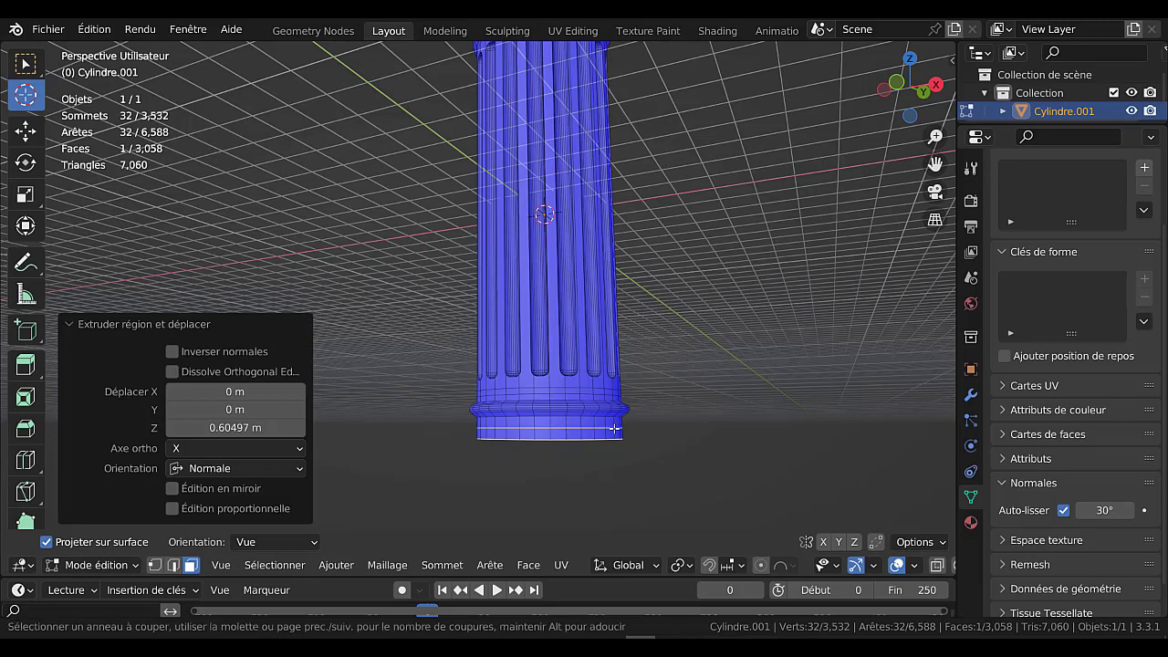
left_click(613, 428)
right_click(620, 430)
key("s")
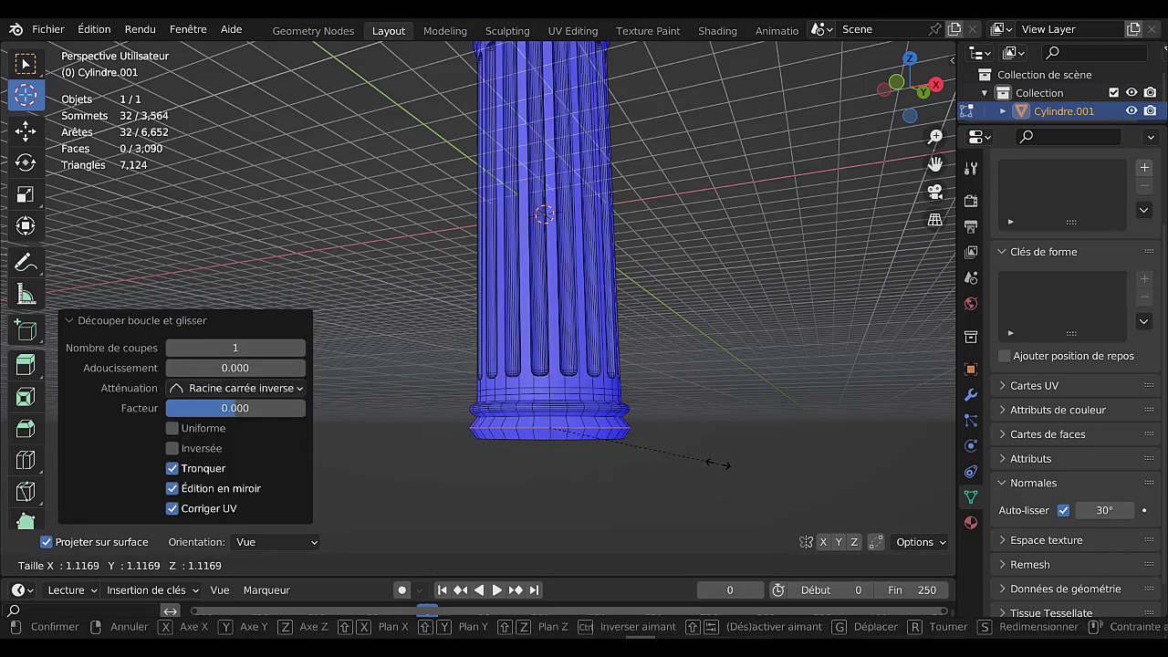
left_click(730, 462)
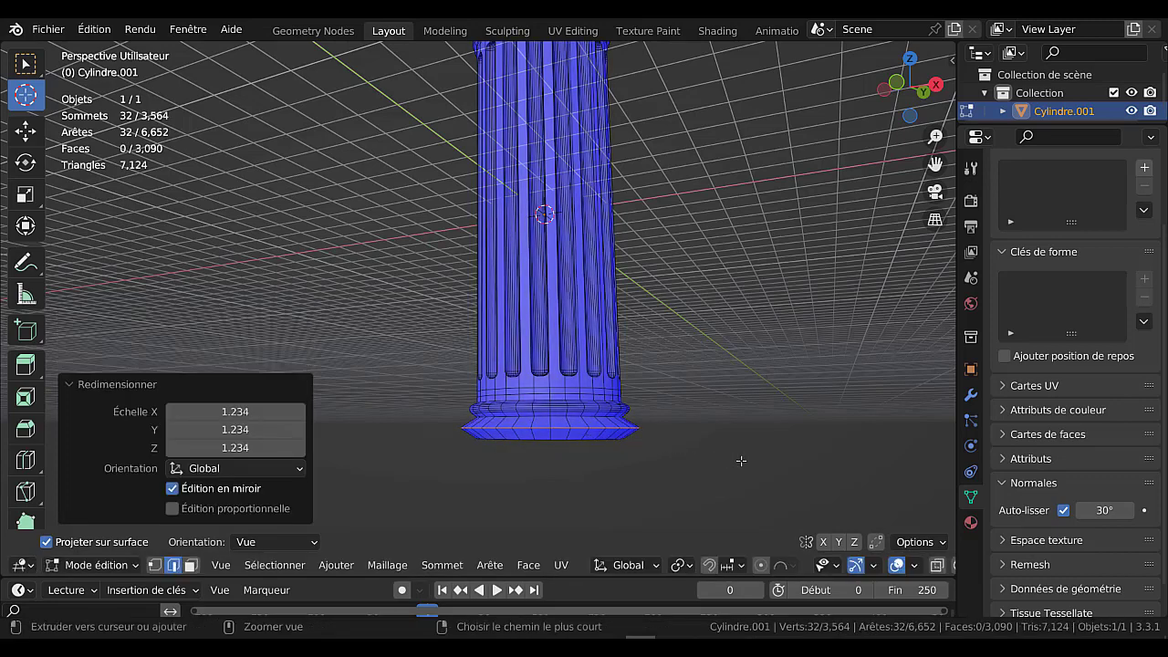
Bevel the widened loop of the bottom band with 5 segments into a second rounded collar and return to object mode.
key("ctrl+b")
left_click(762, 461)
key("Tab")
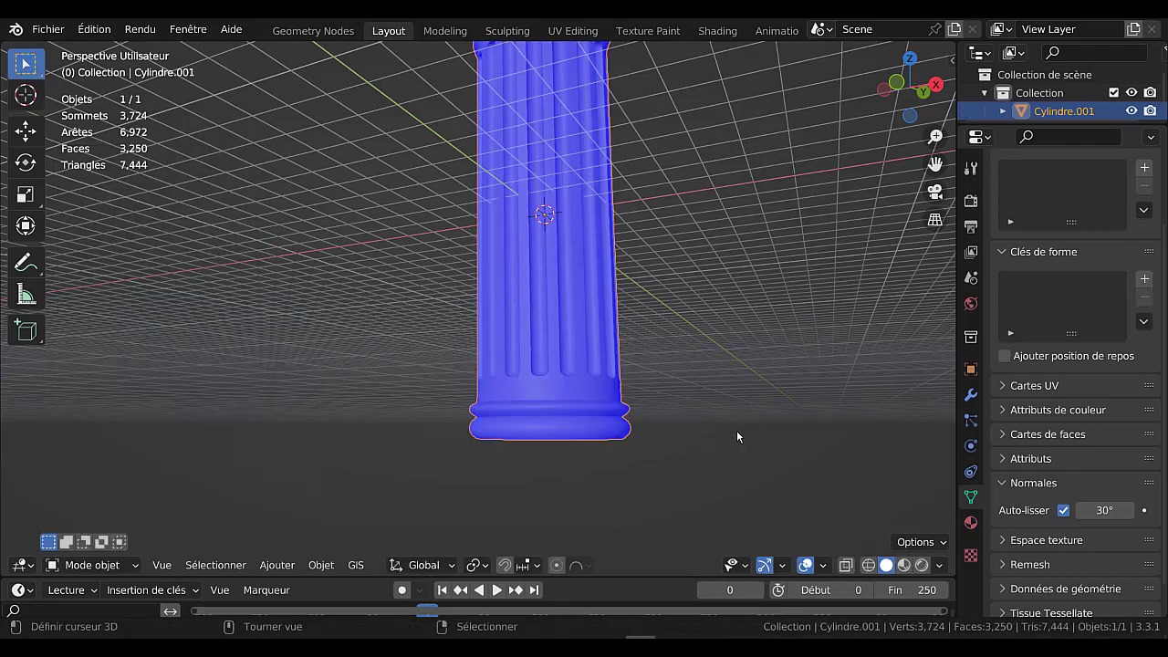
In edit mode, select the pillar's top cap face and raise it by about 0.5065 m along Z.
scroll(707, 439, "down", 5)
middle_click_drag(691, 306, 705, 486, "shift")
key("Tab")
middle_click_drag(639, 282, 648, 352)
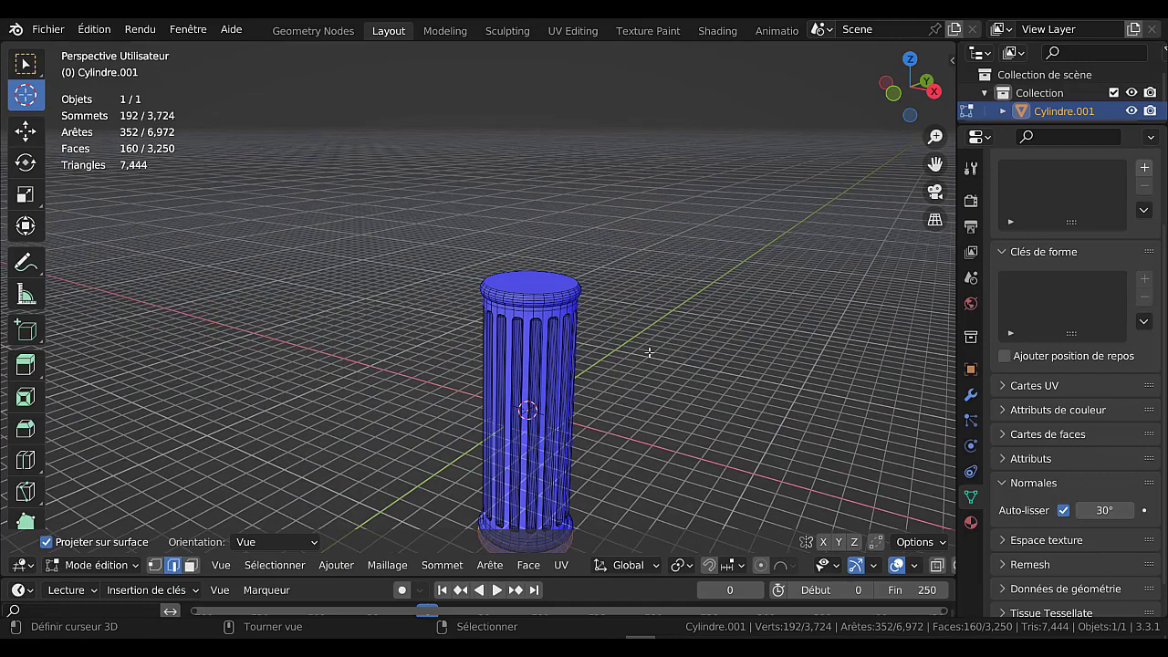
left_click(546, 283)
key("3")
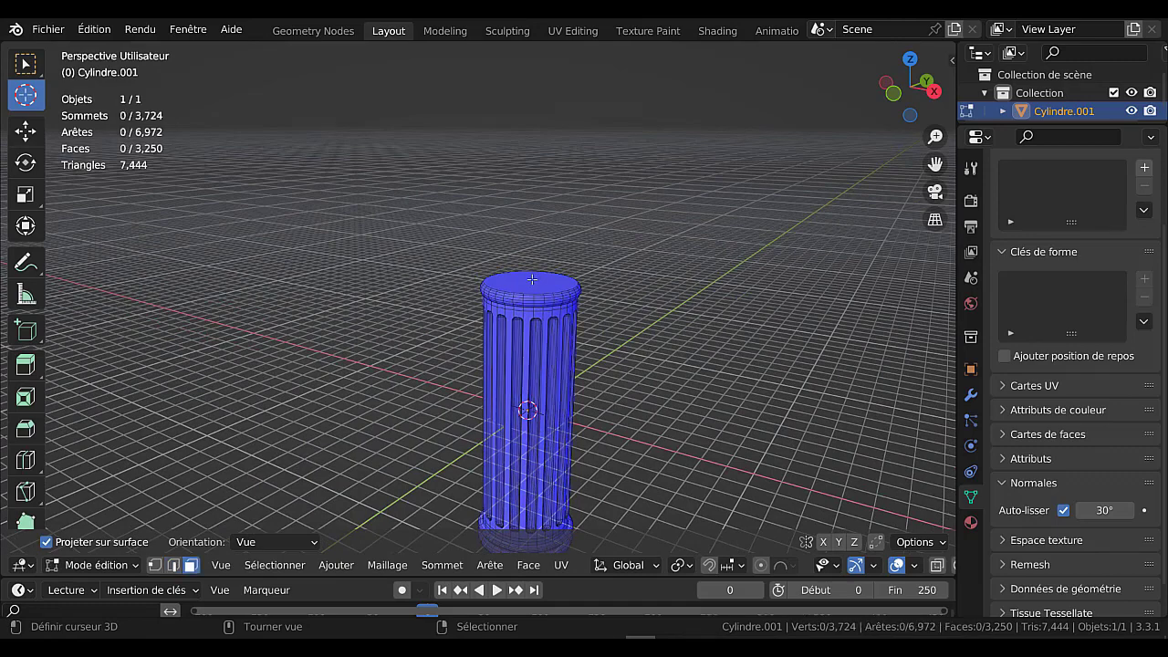
left_click(531, 279)
scroll(716, 363, "up", 2)
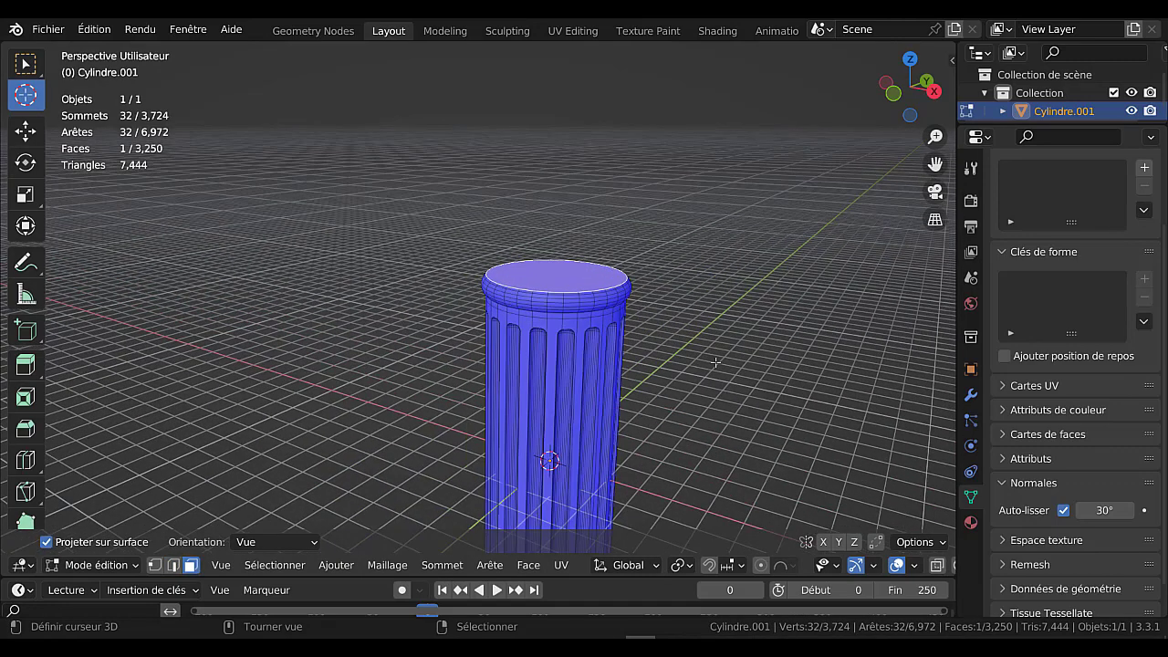
middle_click_drag(732, 383, 720, 359)
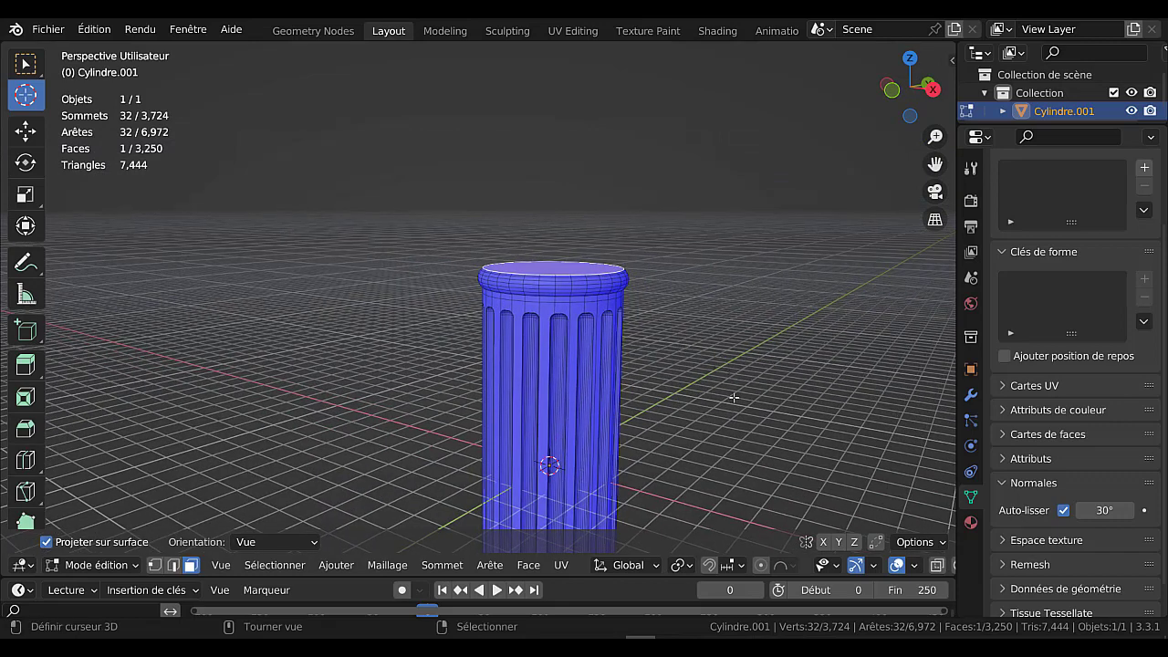
key("g")
key("z")
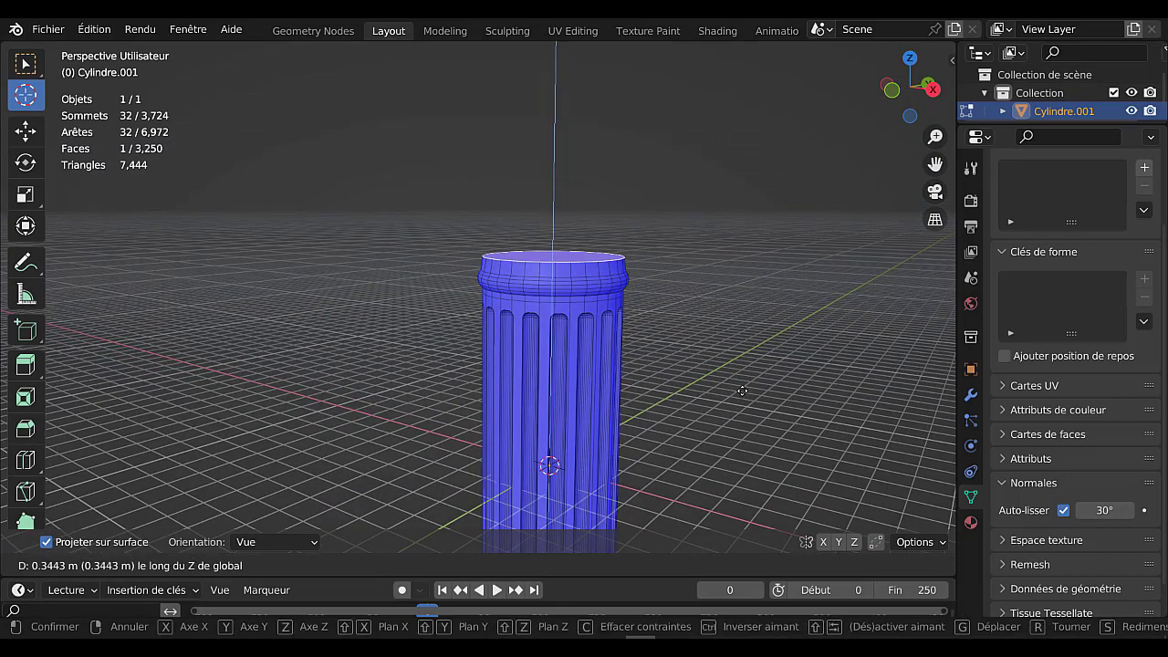
left_click(741, 385)
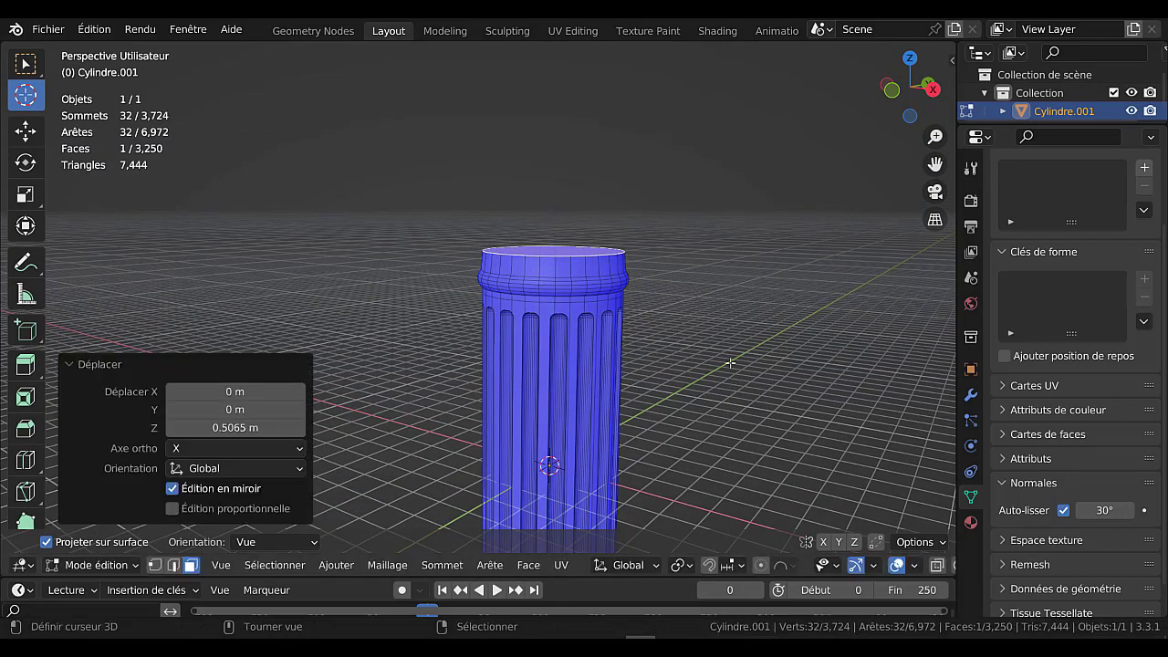
Add a centred loop cut to the raised top band and scale it outward to about 1.178, then by about 1.042 more.
key("ctrl+r")
left_click(616, 267)
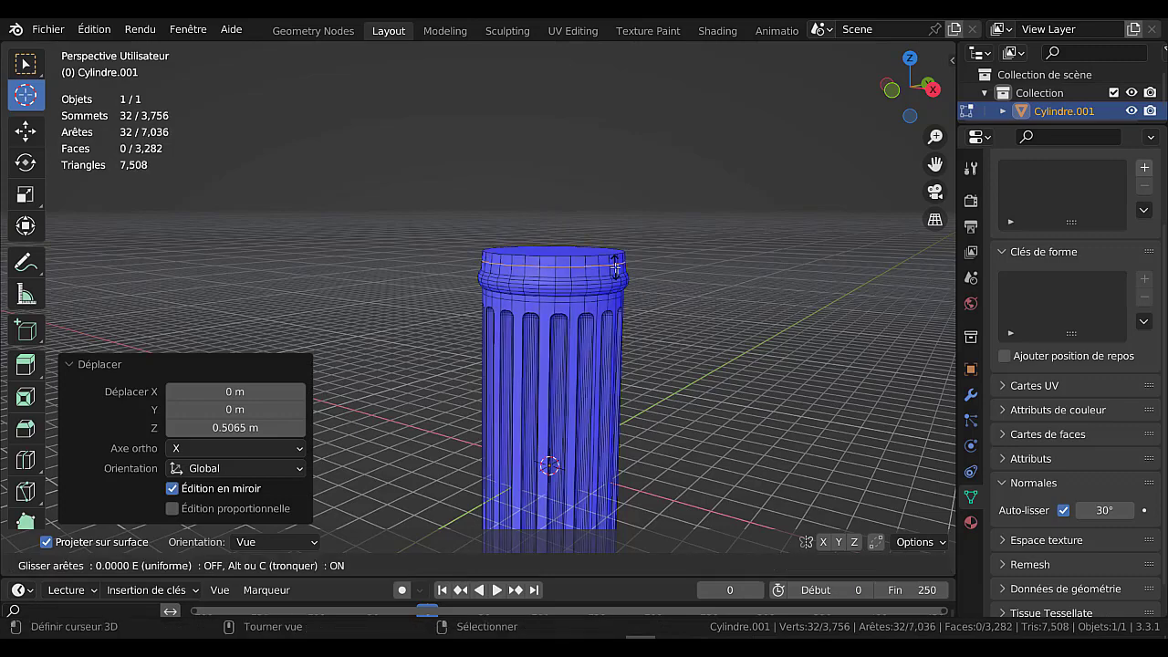
left_click(687, 368)
key("s")
left_click(722, 376)
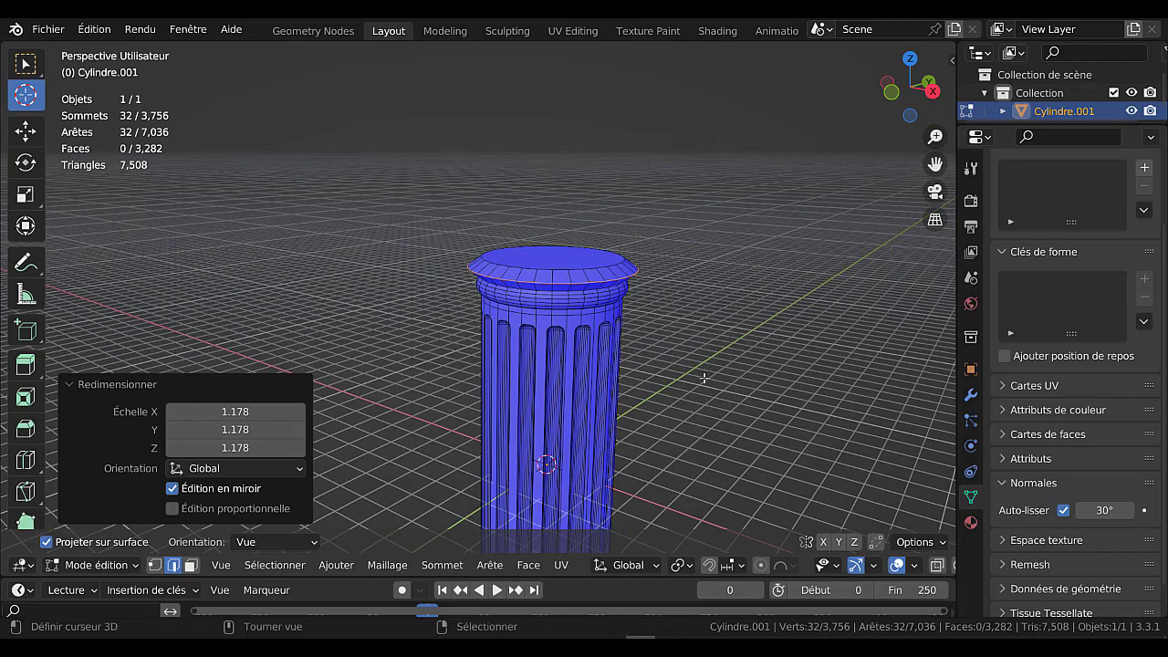
key("s")
left_click(722, 383)
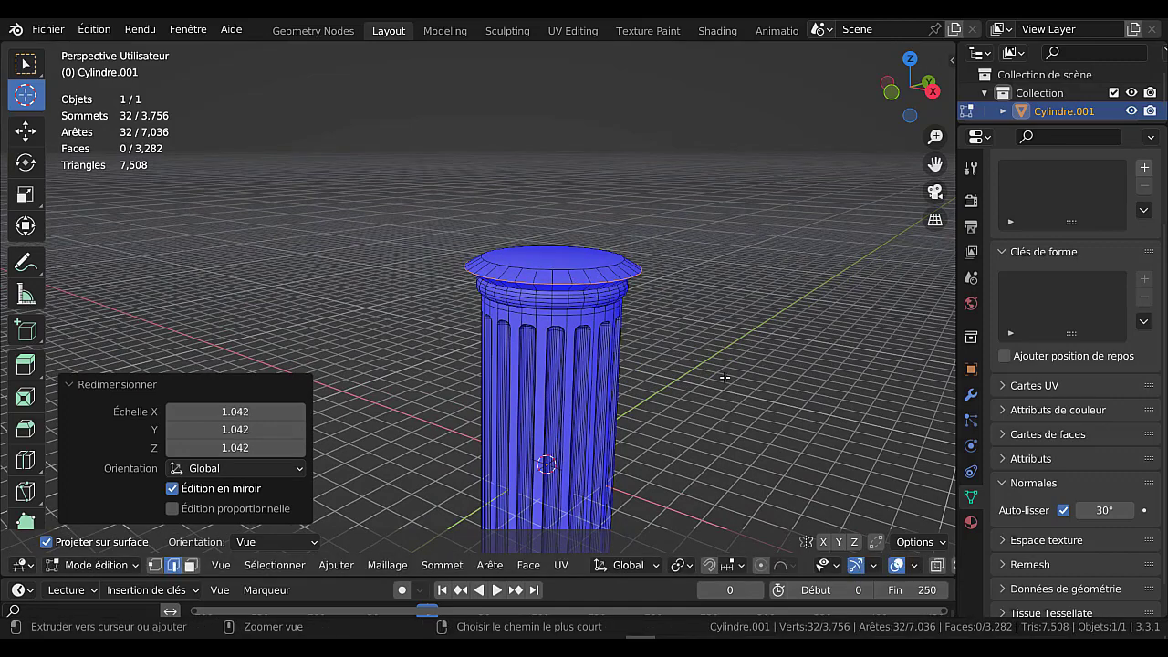
Bevel the widened top loop with 5 segments, scale the resulting rounded collar outward, and return to object mode.
key("ctrl+b")
key("Escape")
key("Tab")
middle_click_drag(744, 383, 700, 354)
key("Tab")
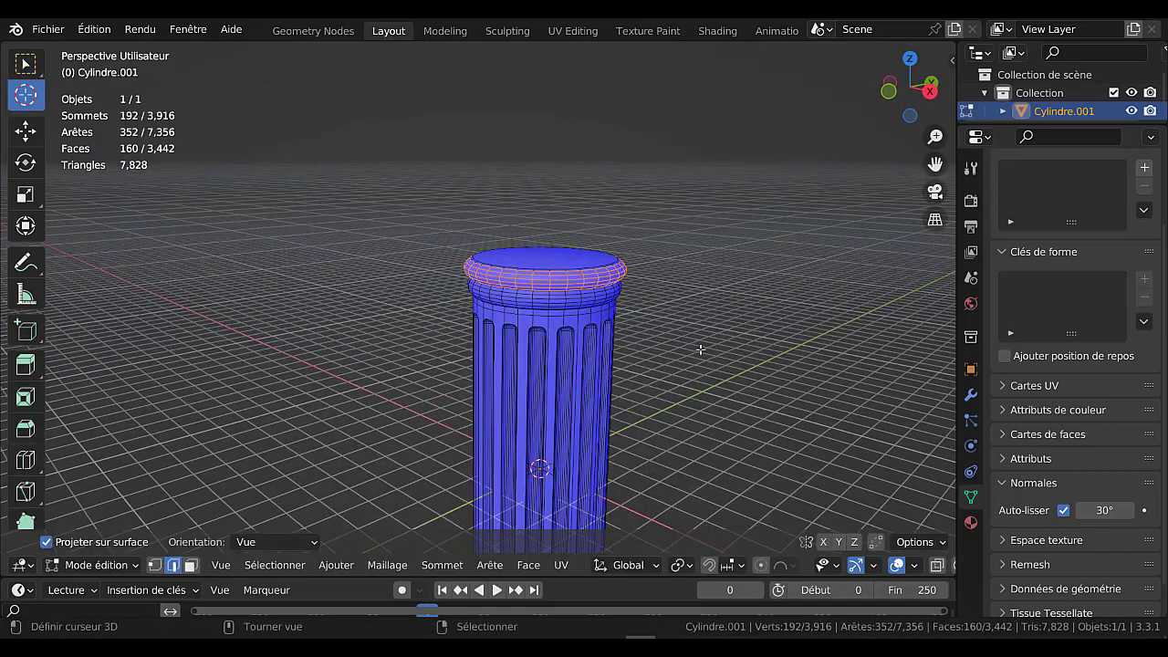
key("s")
left_click(728, 347)
key("Tab")
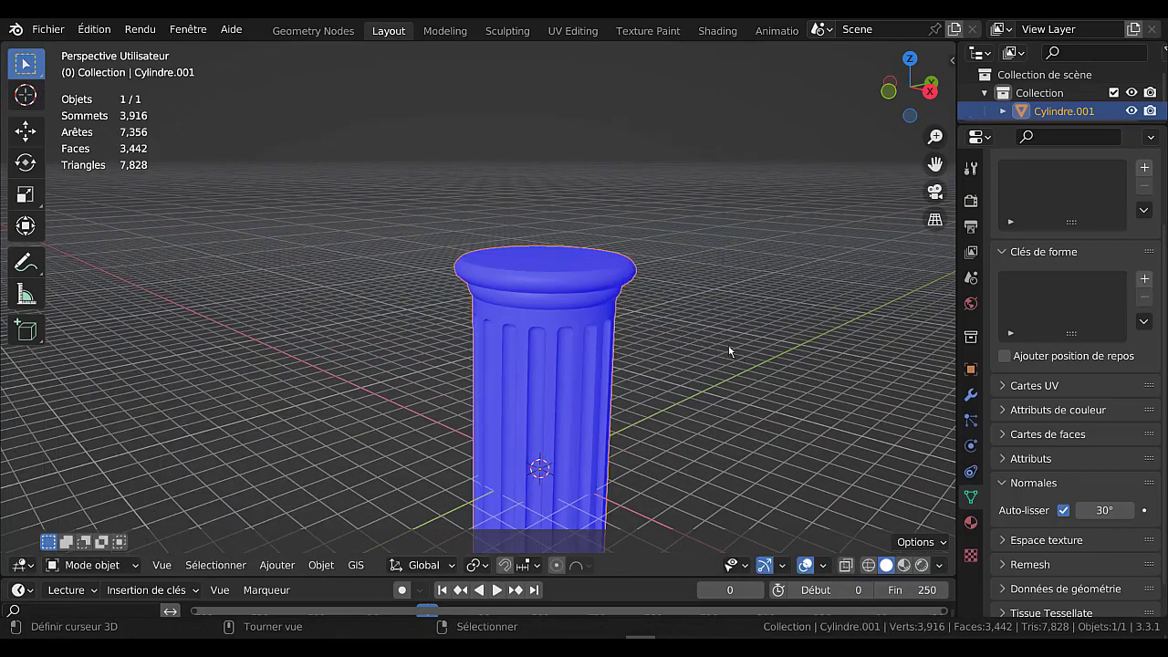
In edit mode, turn off the face orientation overlay.
middle_click_drag(728, 345, 668, 308)
scroll(702, 370, "down", 5)
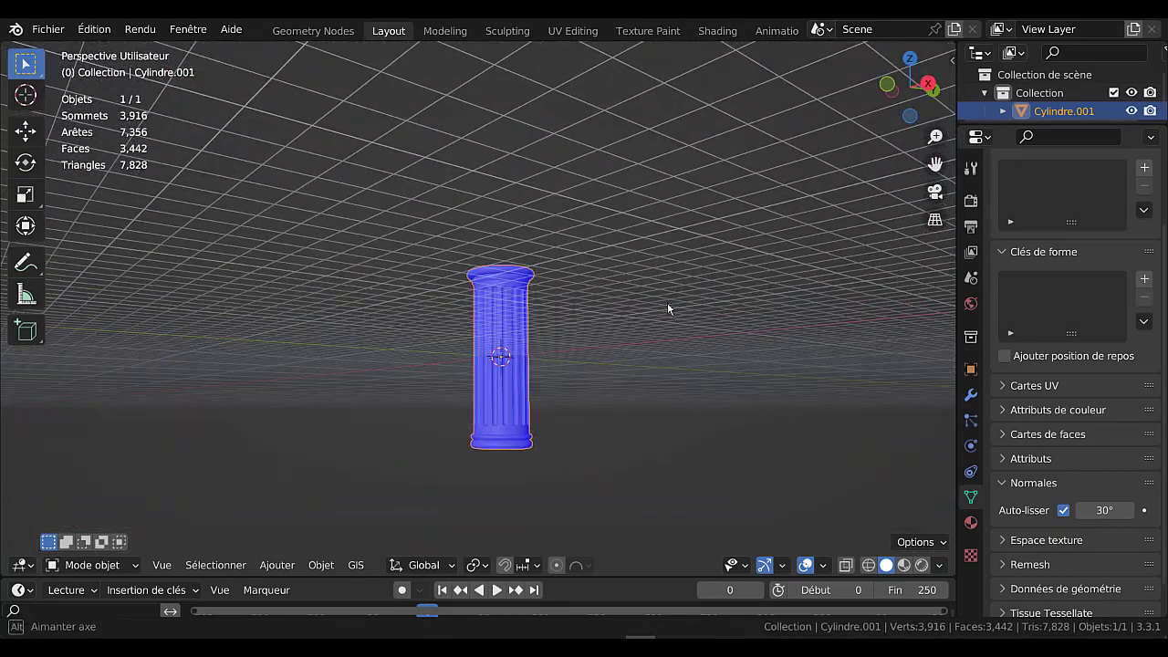
key("Tab")
key("Tab")
middle_click_drag(651, 381, 569, 431)
middle_click_drag(510, 402, 527, 287)
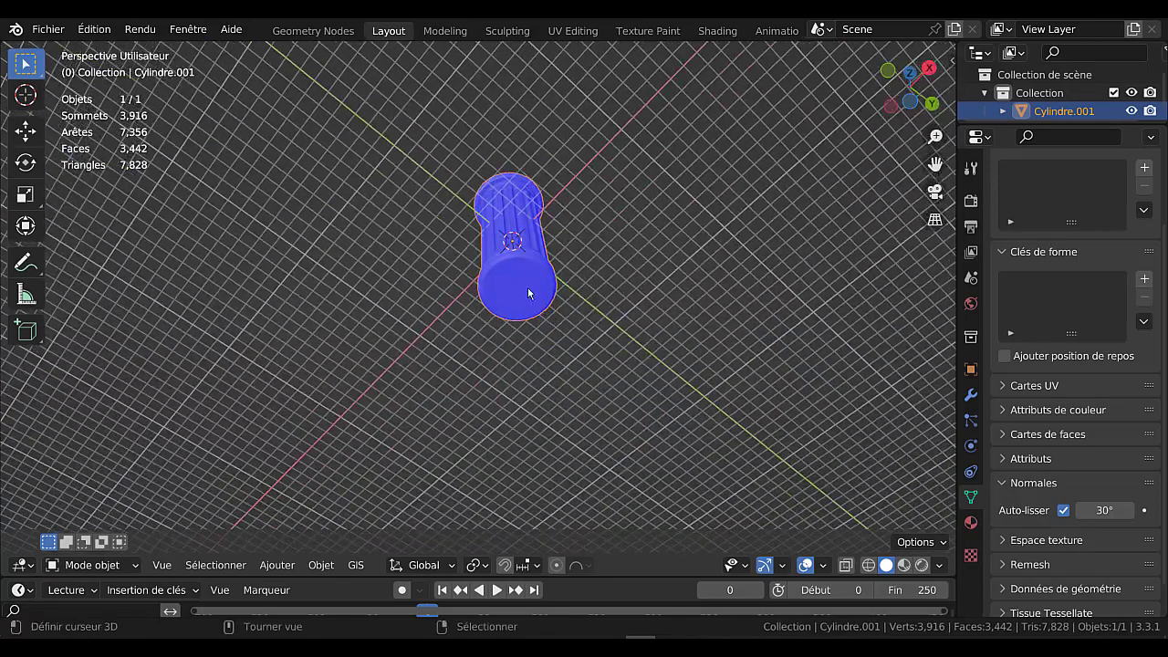
key("Tab")
left_click(519, 292)
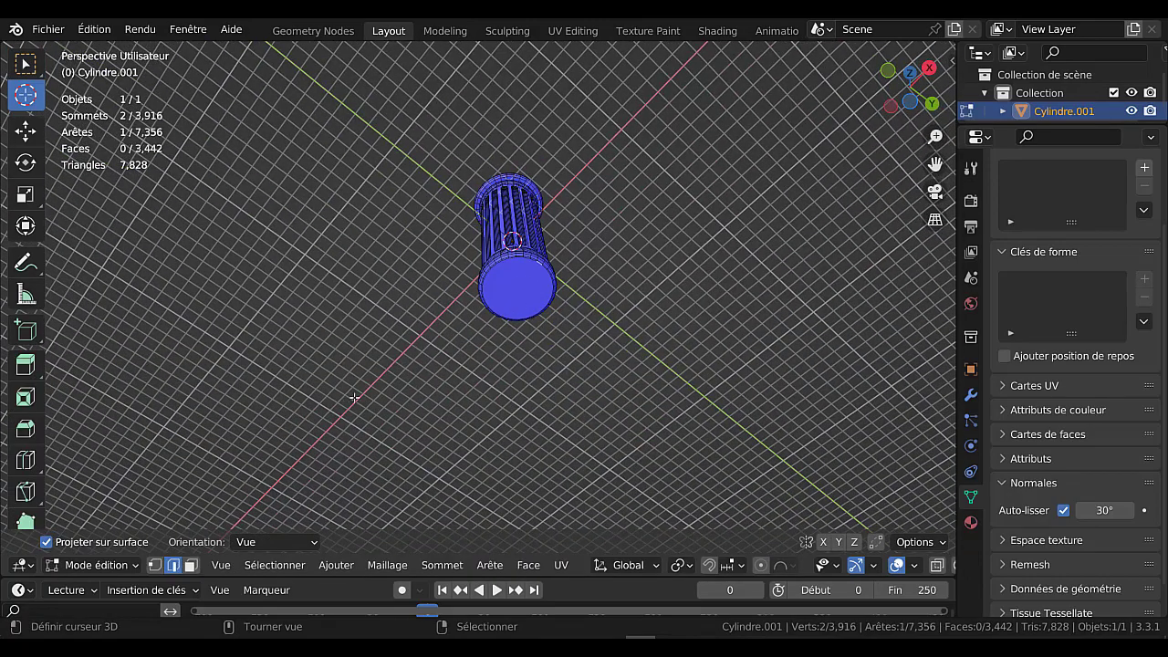
key("q")
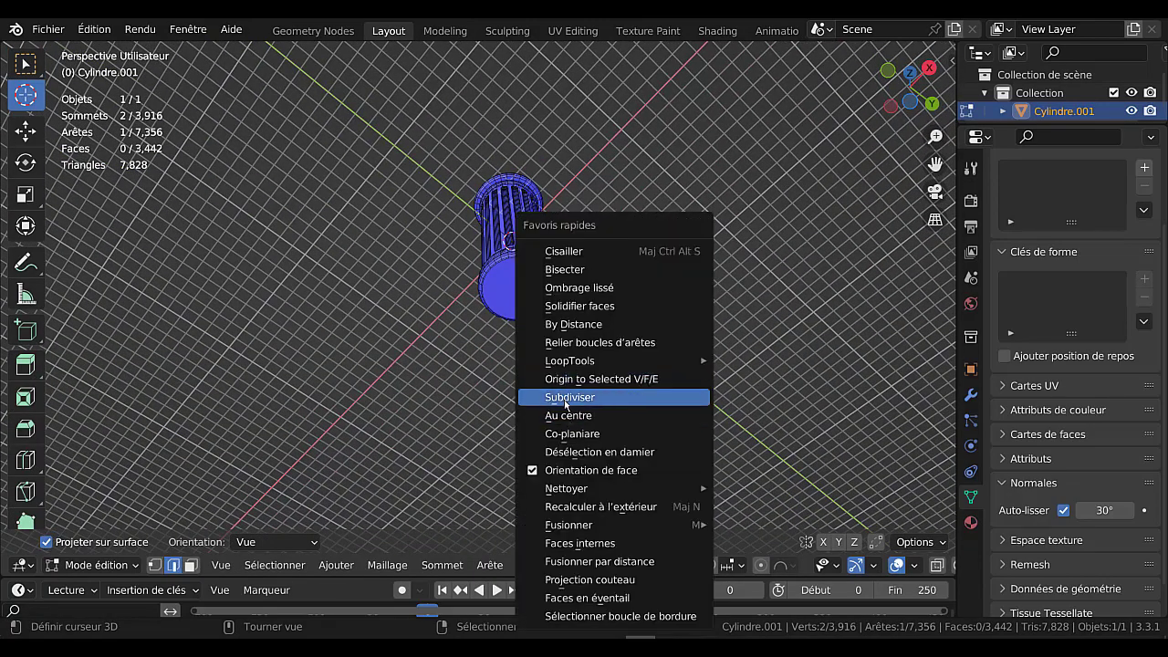
left_click(563, 471)
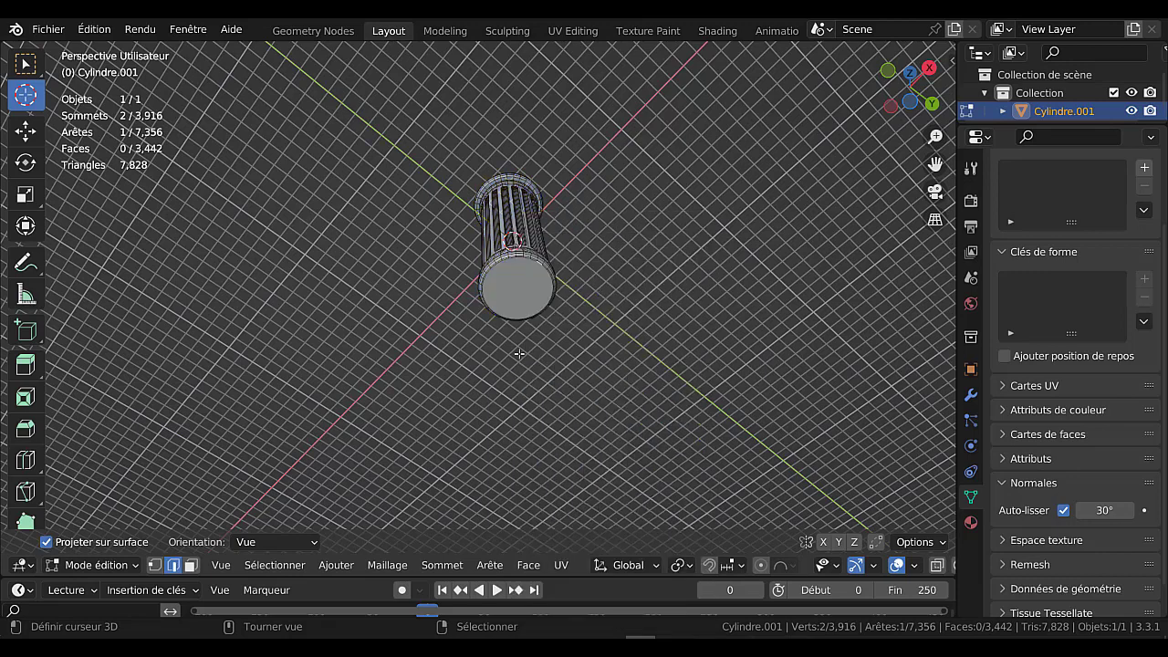
Select the pillar's bottom cap face and extrude it downward by about 1.293 m.
key("3")
left_click(519, 302)
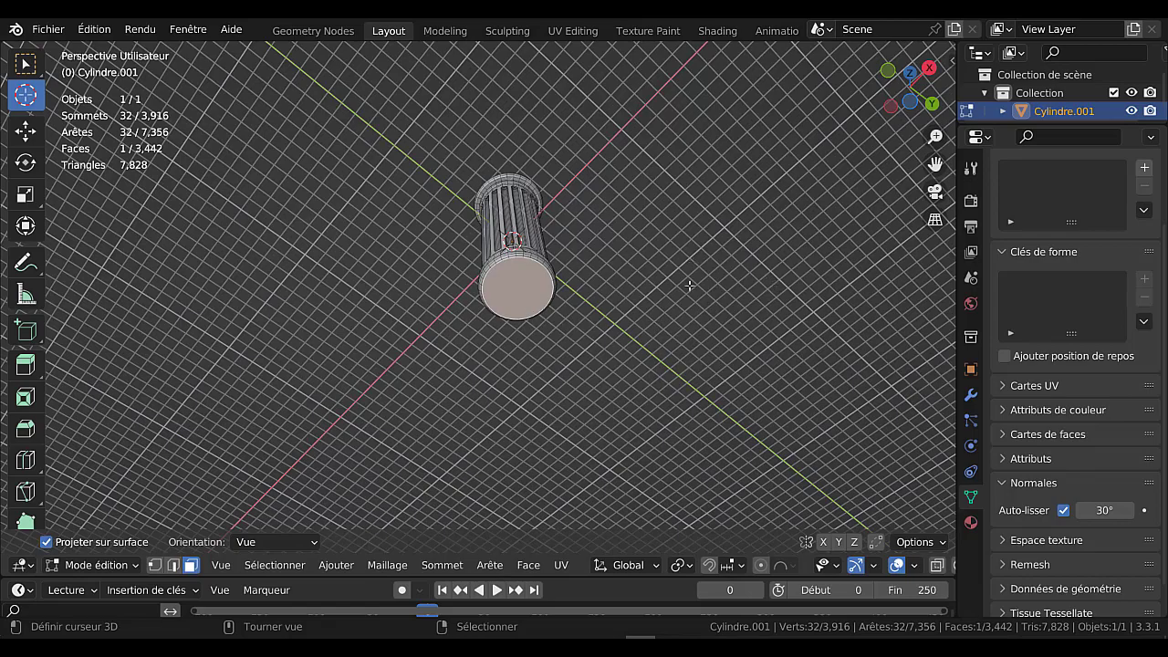
middle_click_drag(688, 282, 612, 372)
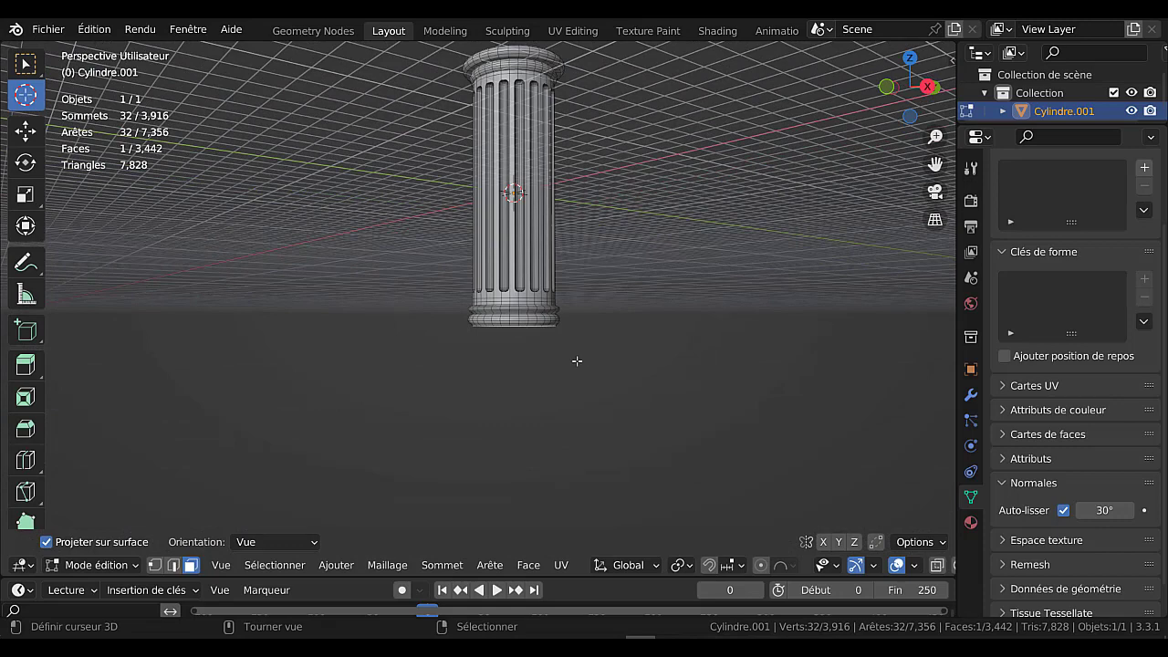
key("e")
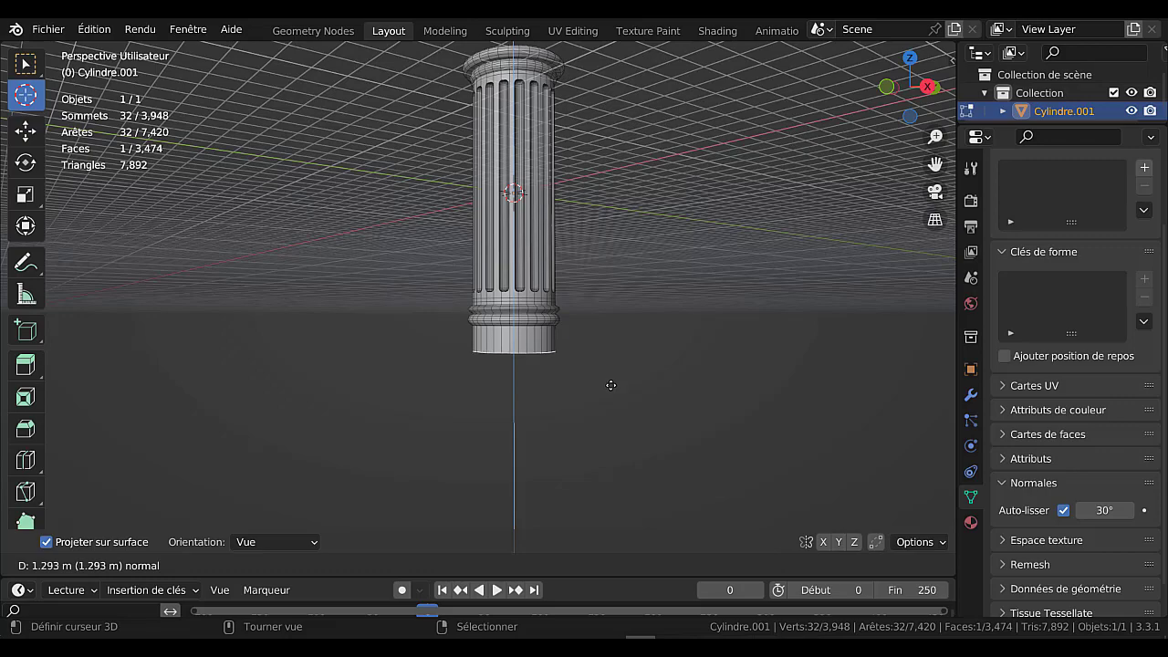
left_click(611, 384)
Add one centred loop cut around the newly extruded bottom section.
key("ctrl+r")
left_click(554, 345)
right_click(553, 344)
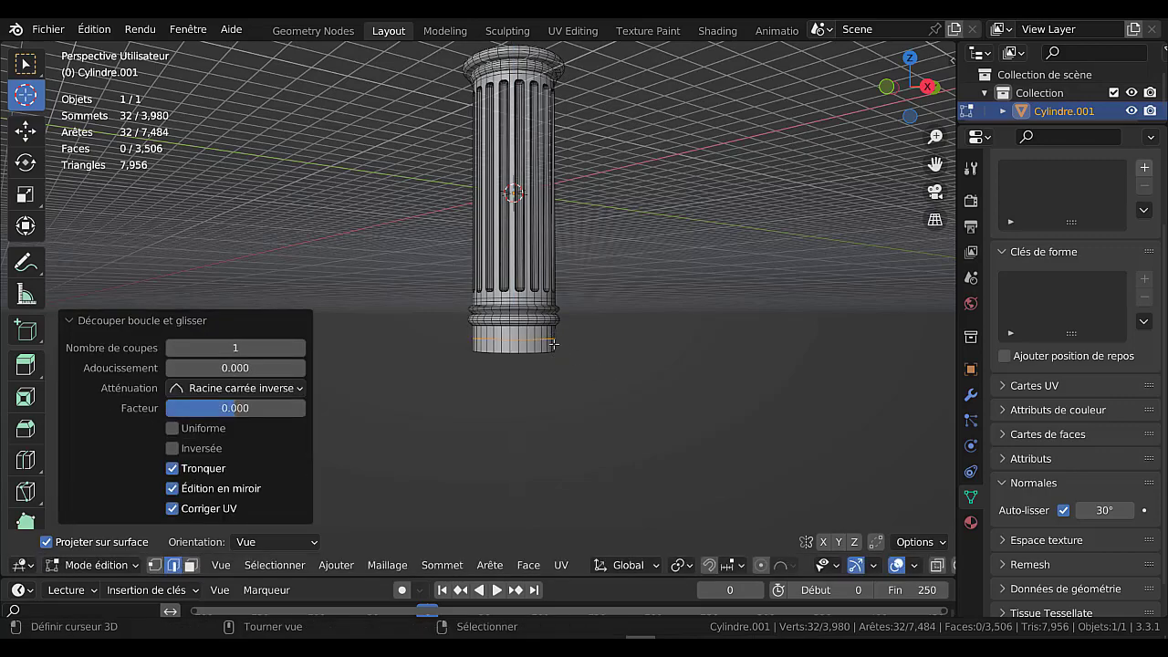
Select the pillar's bottom rim edge loop and scale it outward to about 1.403.
middle_click_drag(566, 398, 566, 338)
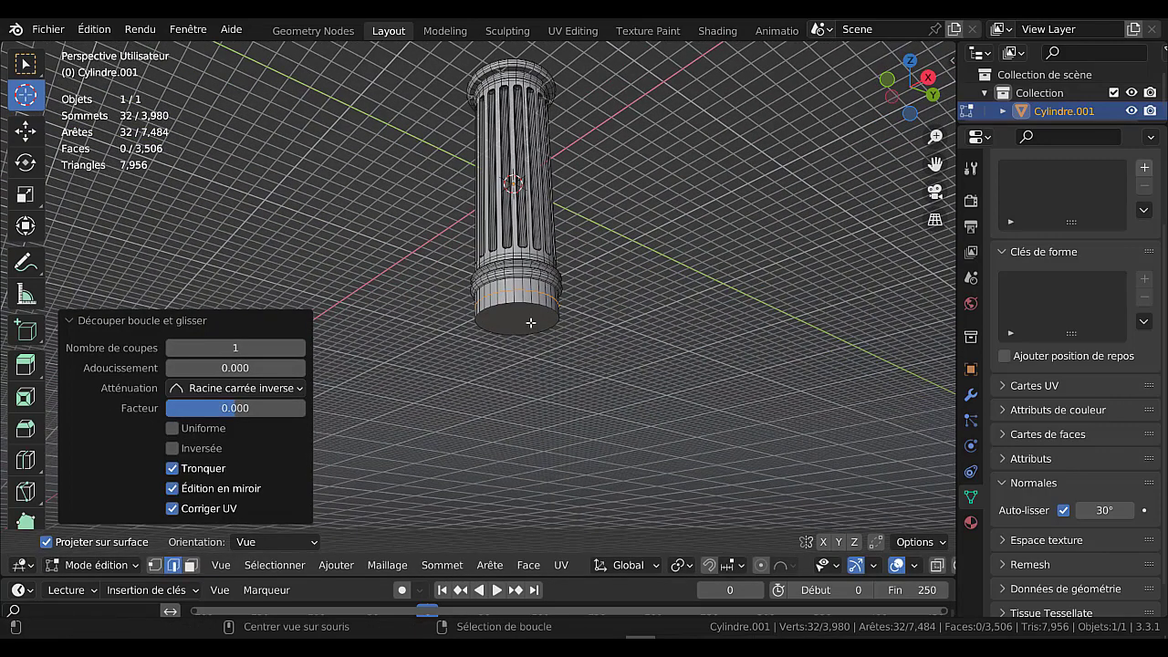
left_click(533, 326, "alt")
key("s")
left_click(620, 361)
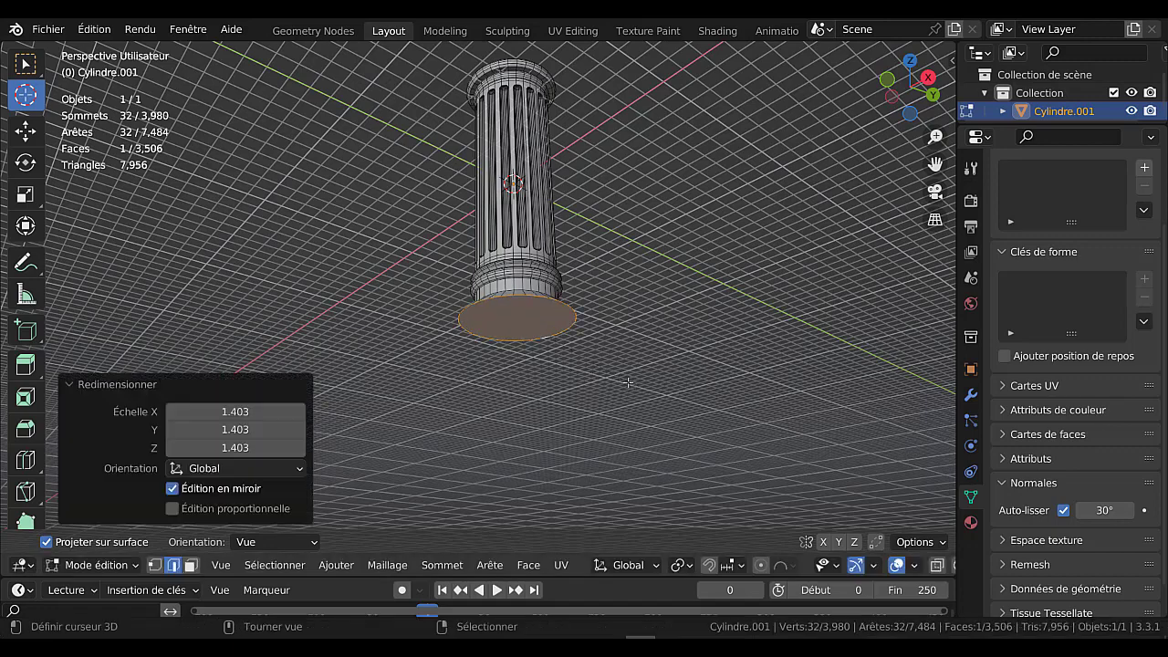
middle_click_drag(627, 383, 610, 413)
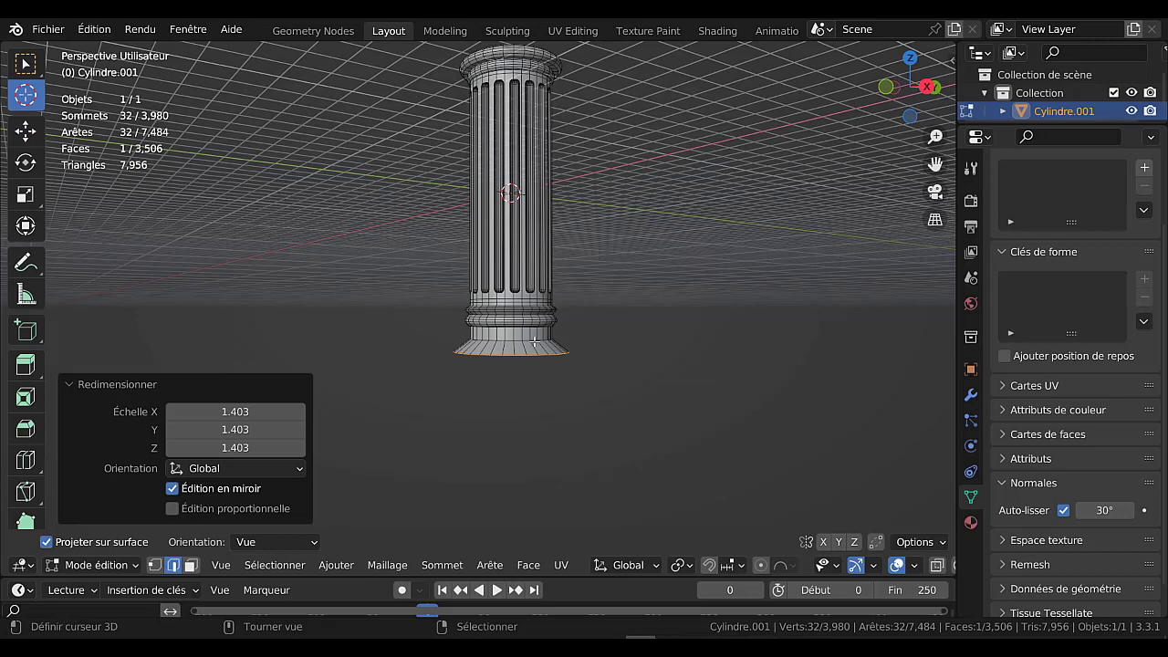
Select the middle edge loop of the pillar's flared bottom section and scale it outward to match the bottom rim.
right_click(535, 341, "alt")
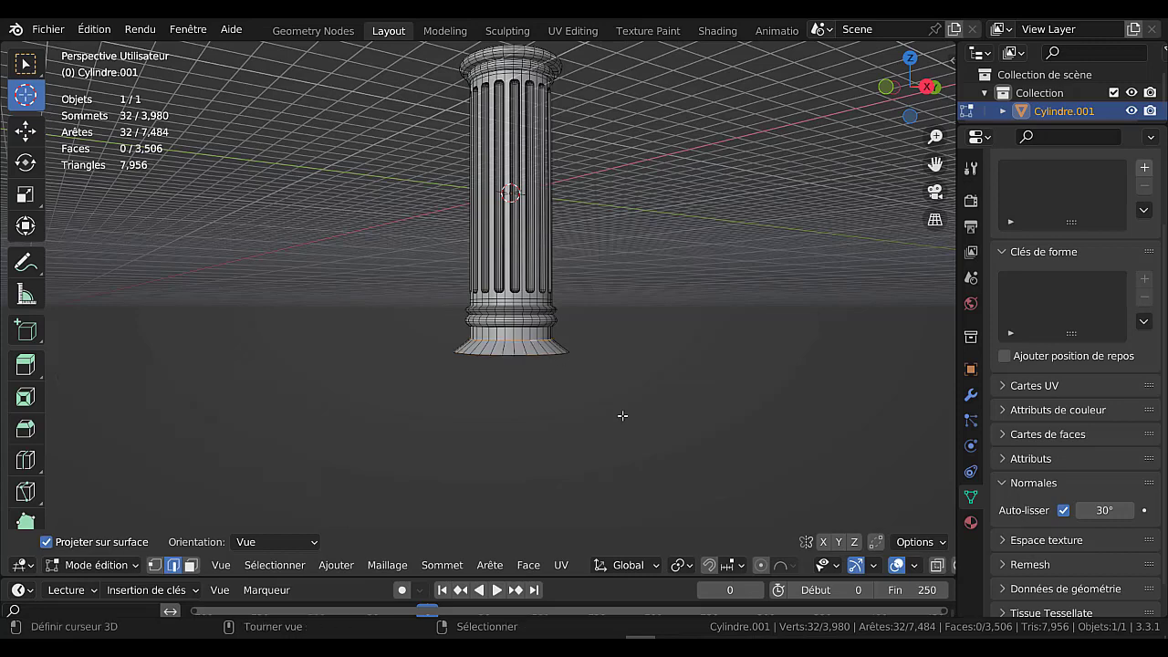
key("s")
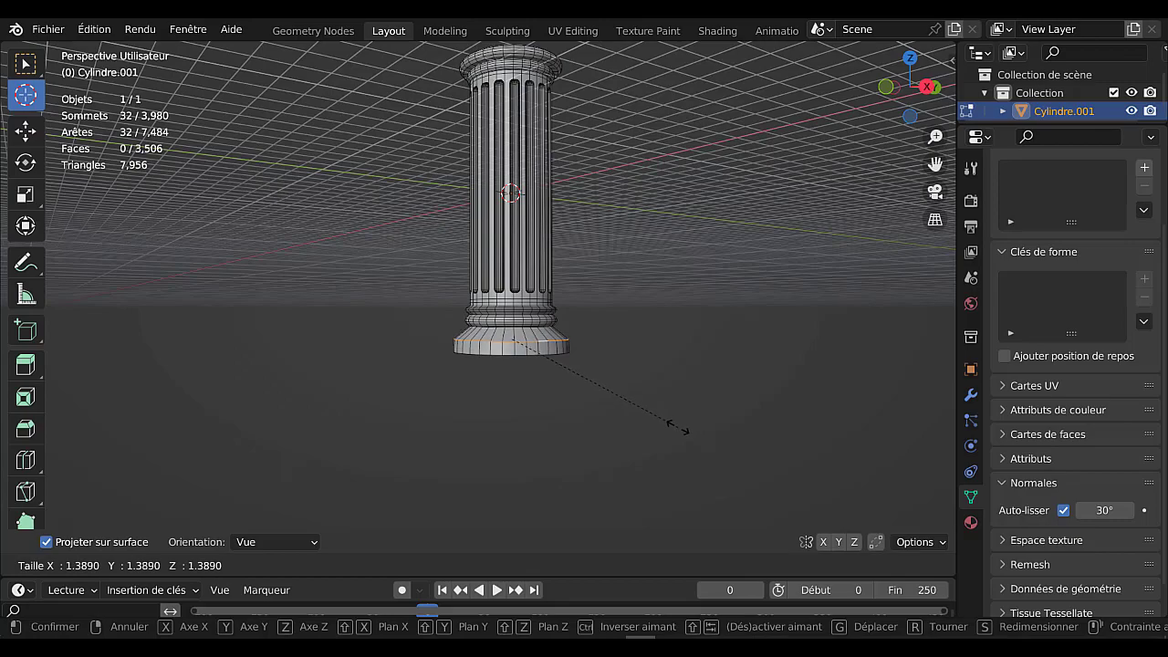
left_click(703, 426)
Bevel the scaled edge loop by about 0.424 m with 5 segments and check the rounded base in object mode.
key("ctrl+b")
left_click(717, 430)
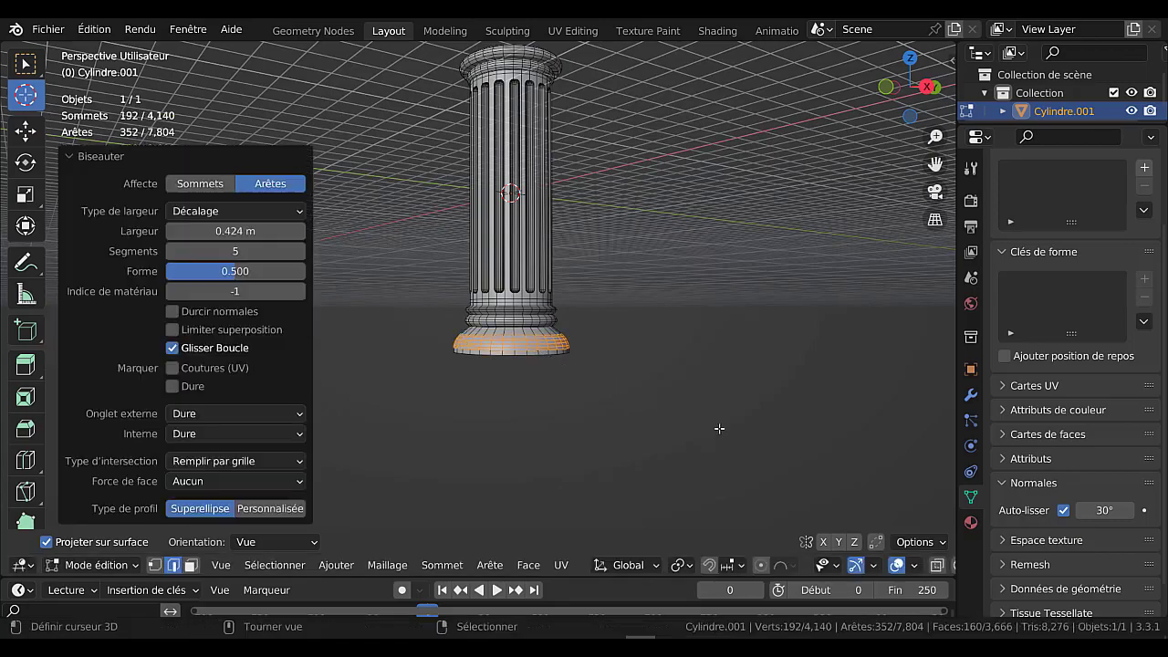
key("Tab")
middle_click_drag(606, 406, 578, 317)
key("Tab")
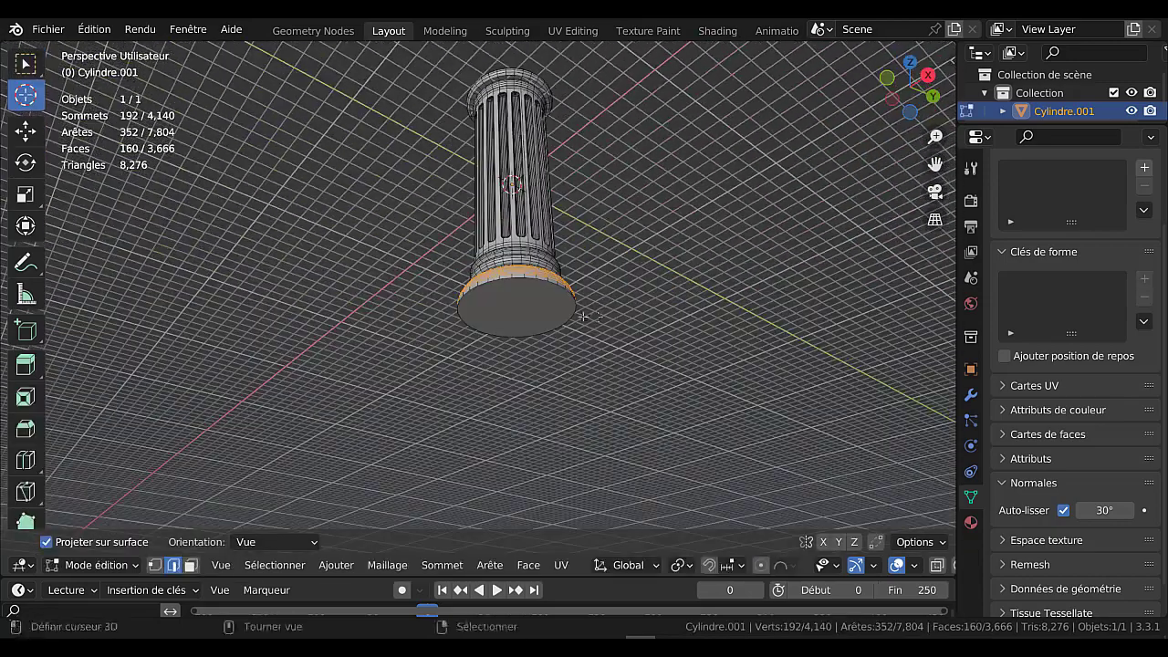
key("Tab")
key("Tab")
Select the pillar's bottom cap face and, from the bottom view, place the 3D cursor at its centre.
right_click(524, 297)
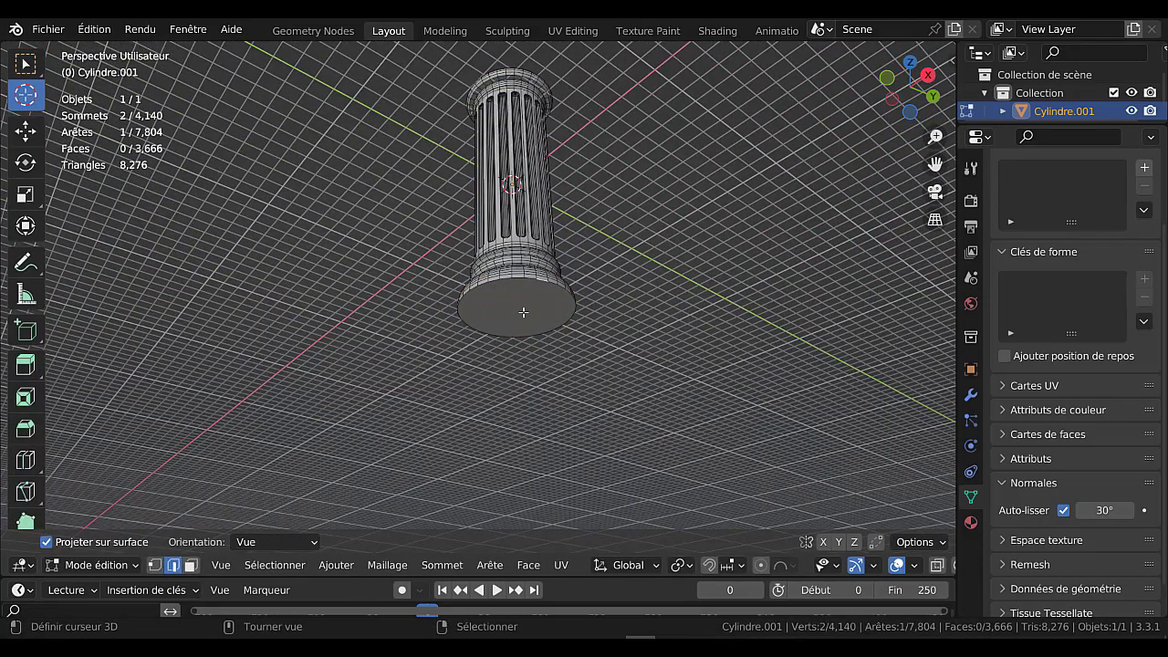
key("3")
right_click(523, 312)
middle_click_drag(604, 360, 636, 339)
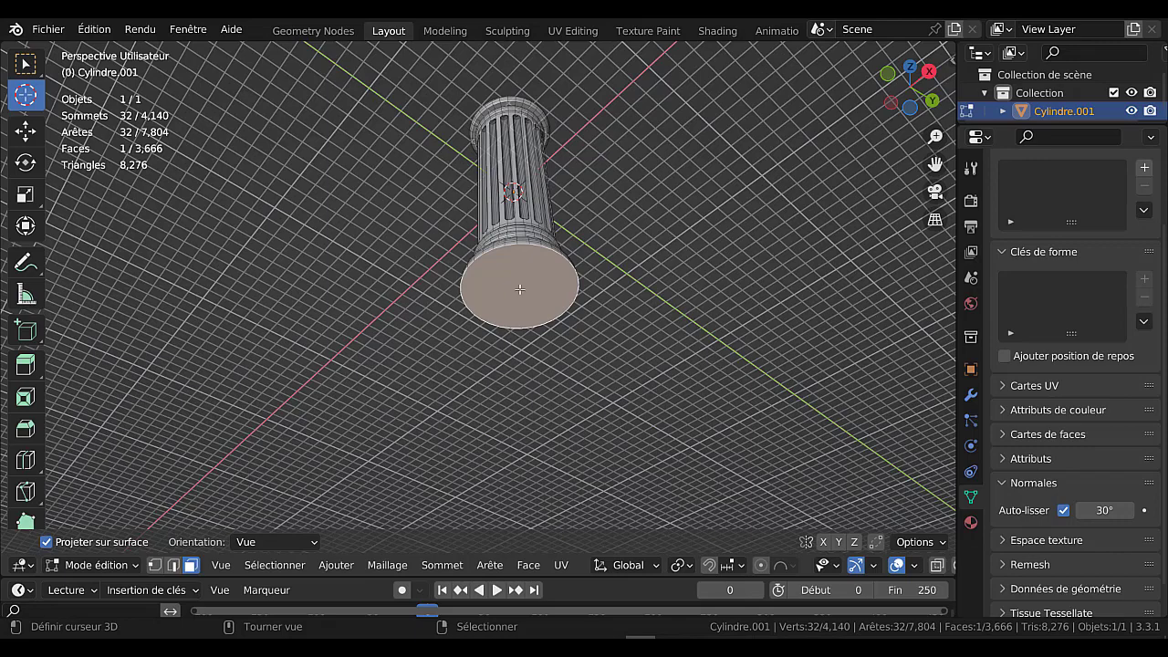
middle_click_drag(722, 358, 724, 369)
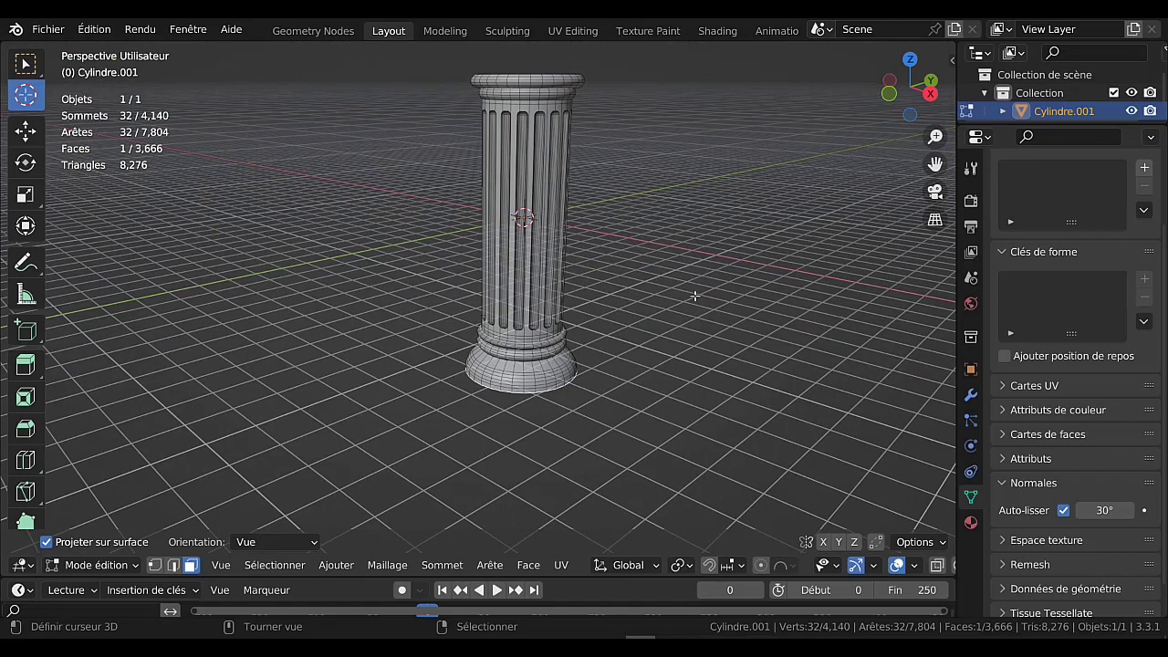
middle_click_drag(652, 462, 612, 333)
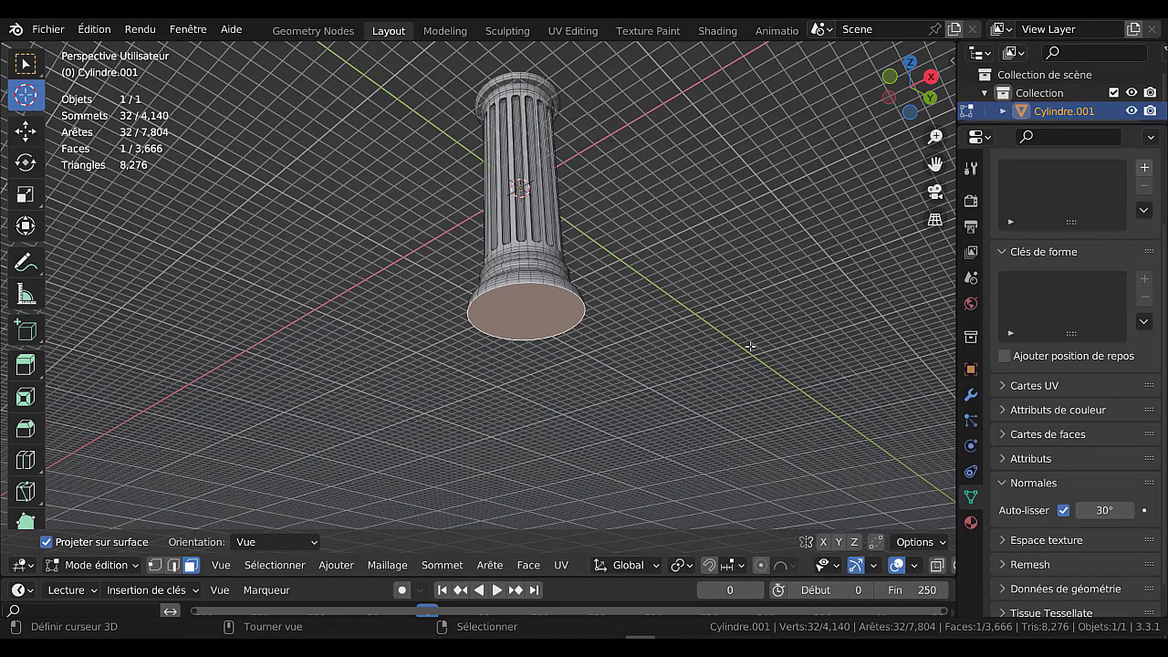
key("ctrl")
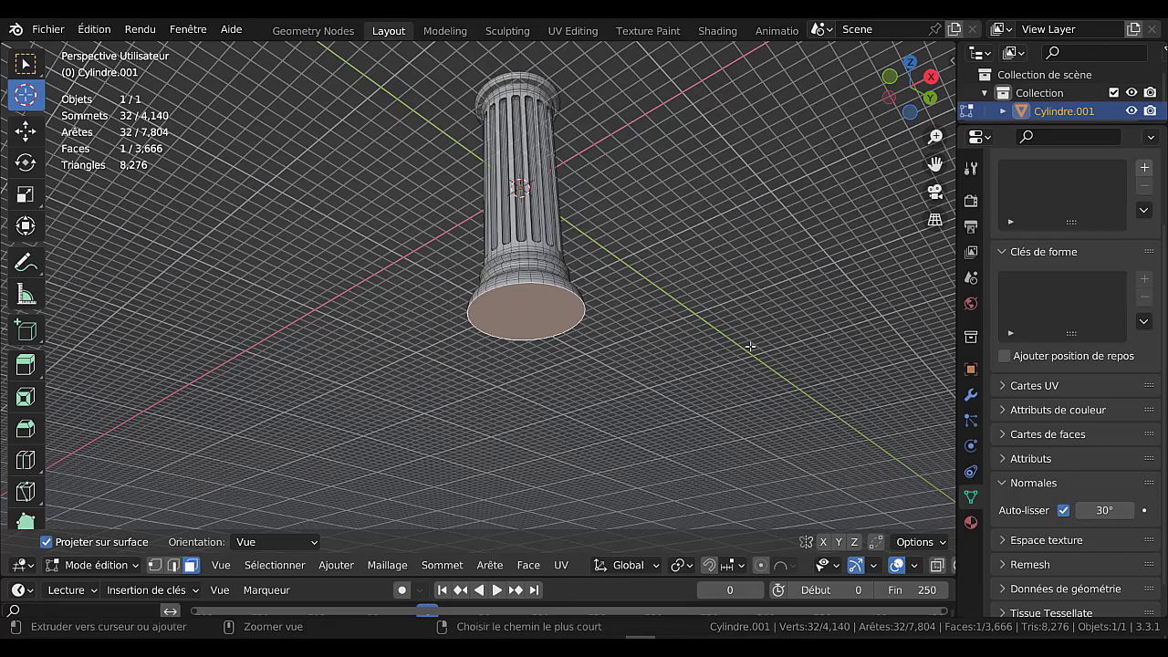
key("ctrl+KP_7")
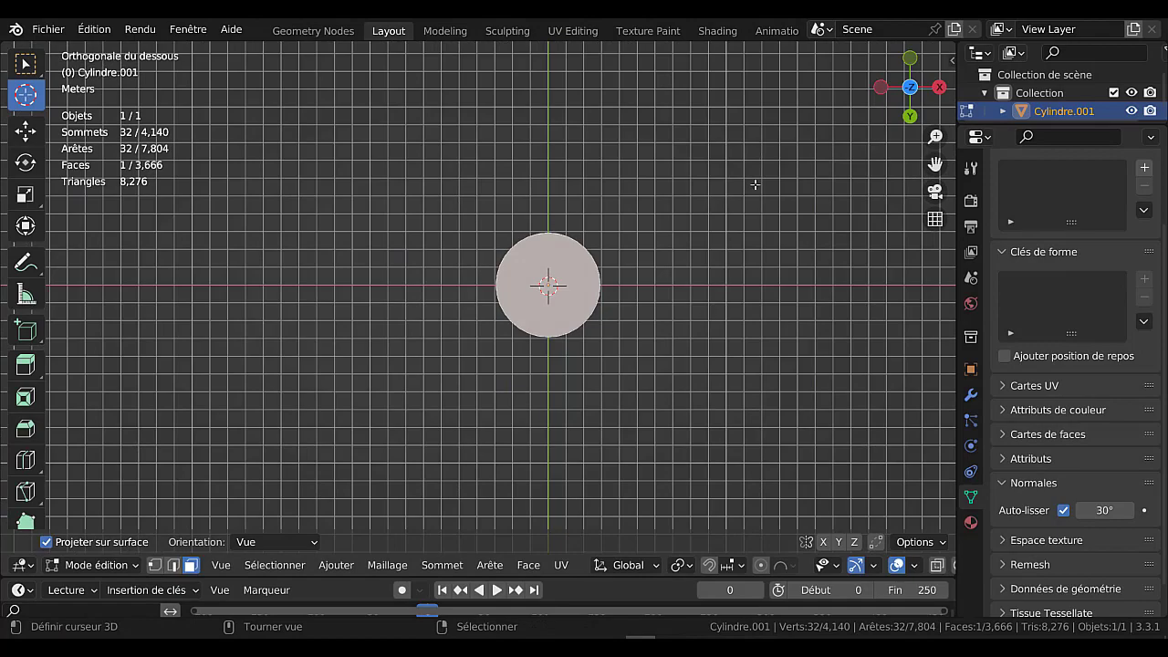
middle_click_drag(755, 184, 746, 343)
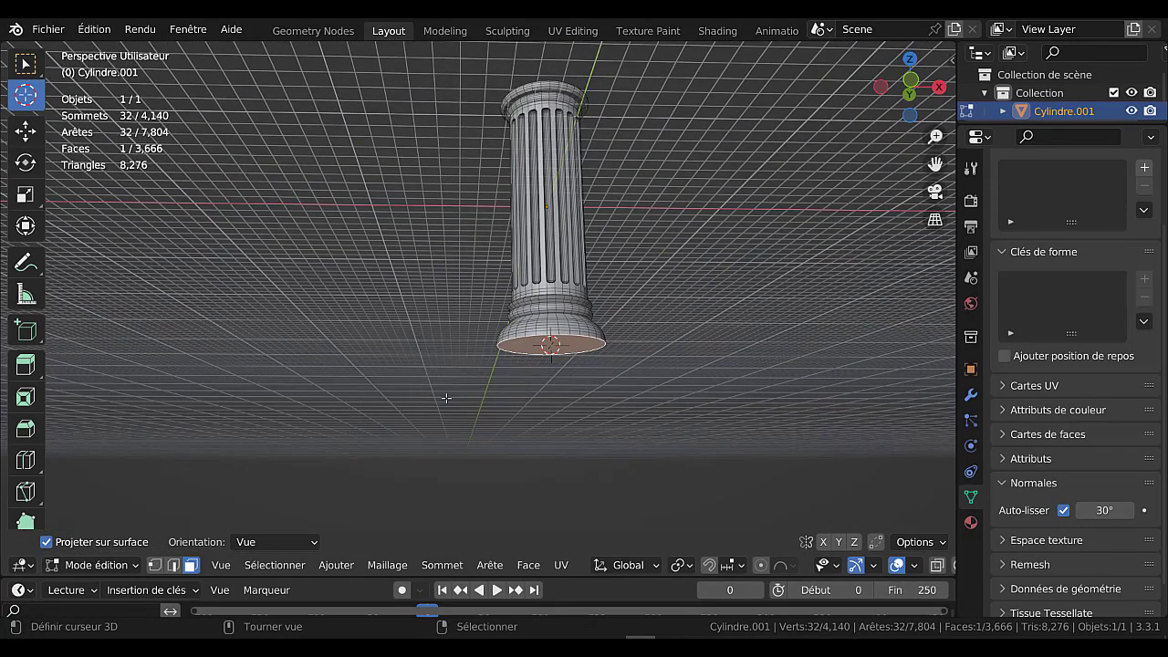
Add a 2 m cube at the 3D cursor under the pillar.
key("shift+a")
key("shift+a")
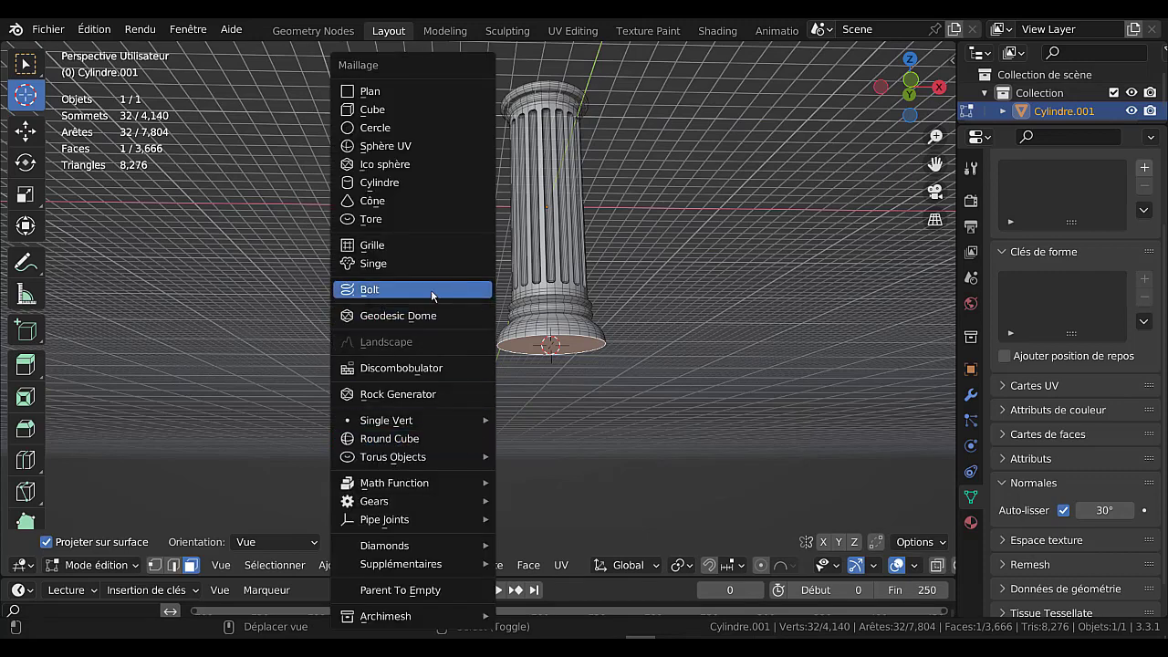
left_click(372, 109)
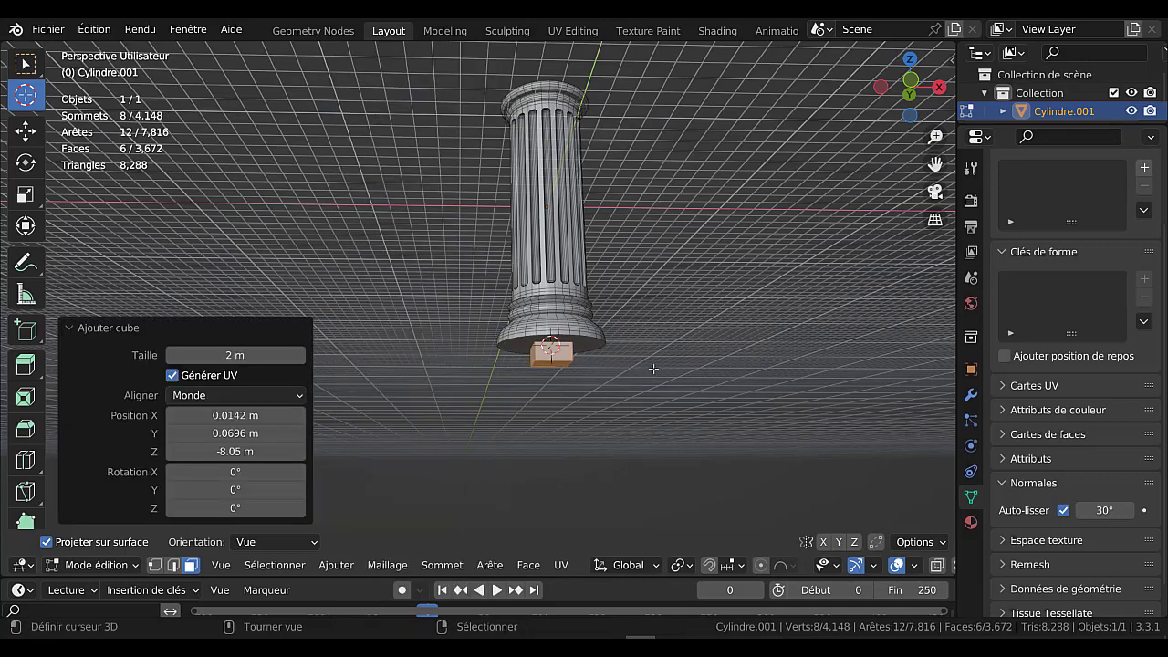
middle_click_drag(653, 369, 650, 384)
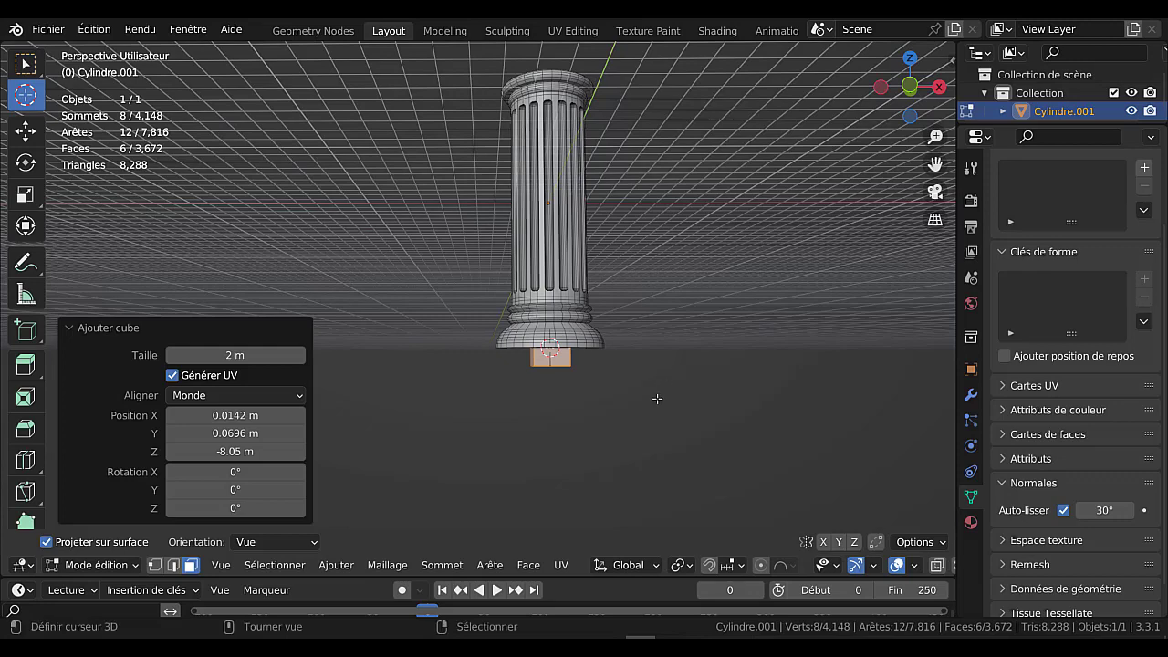
Separate the selected cube into its own object and select it in object mode.
scroll(685, 374, "up", 2)
scroll(685, 374, "up", 1)
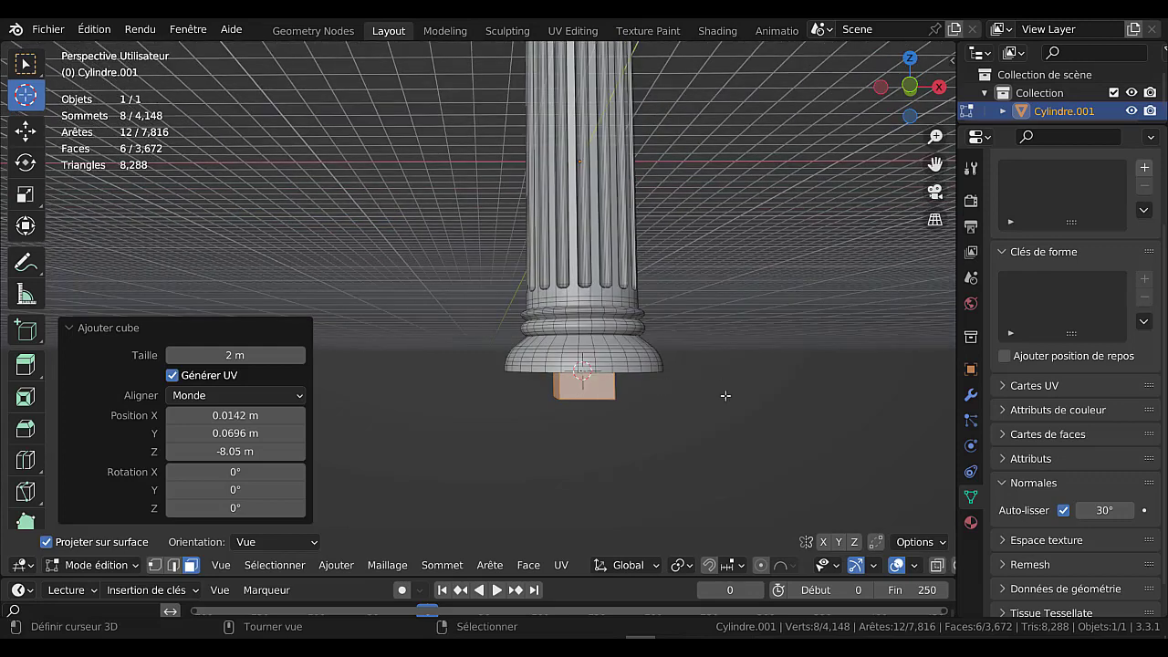
scroll(721, 409, "up", 1)
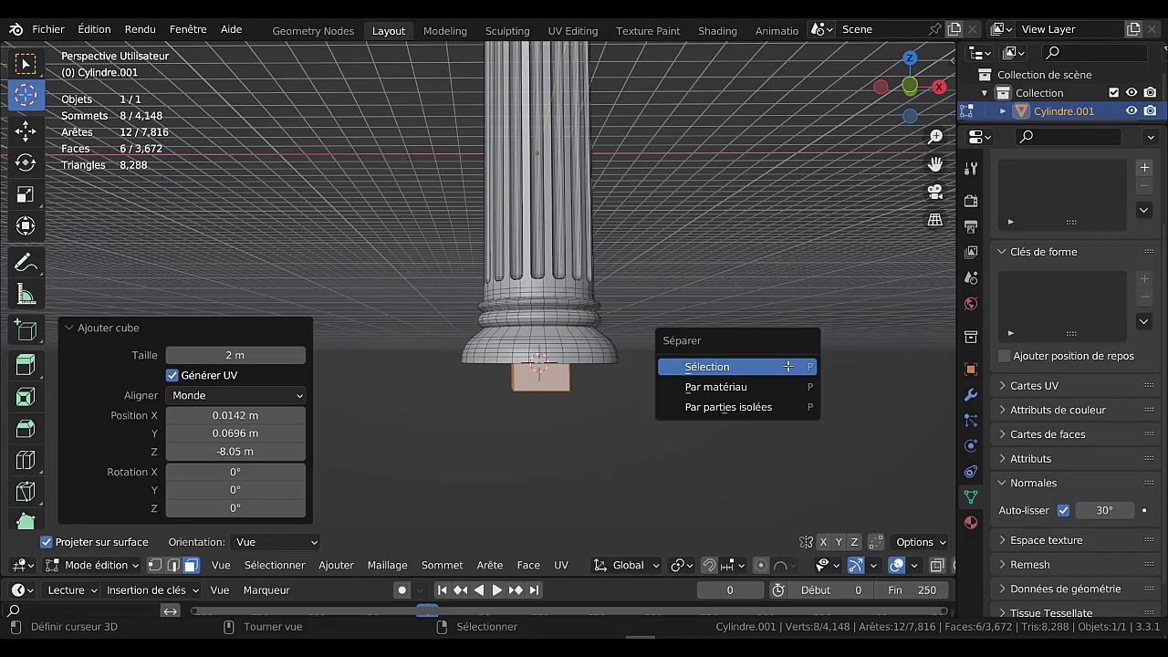
left_click(708, 367)
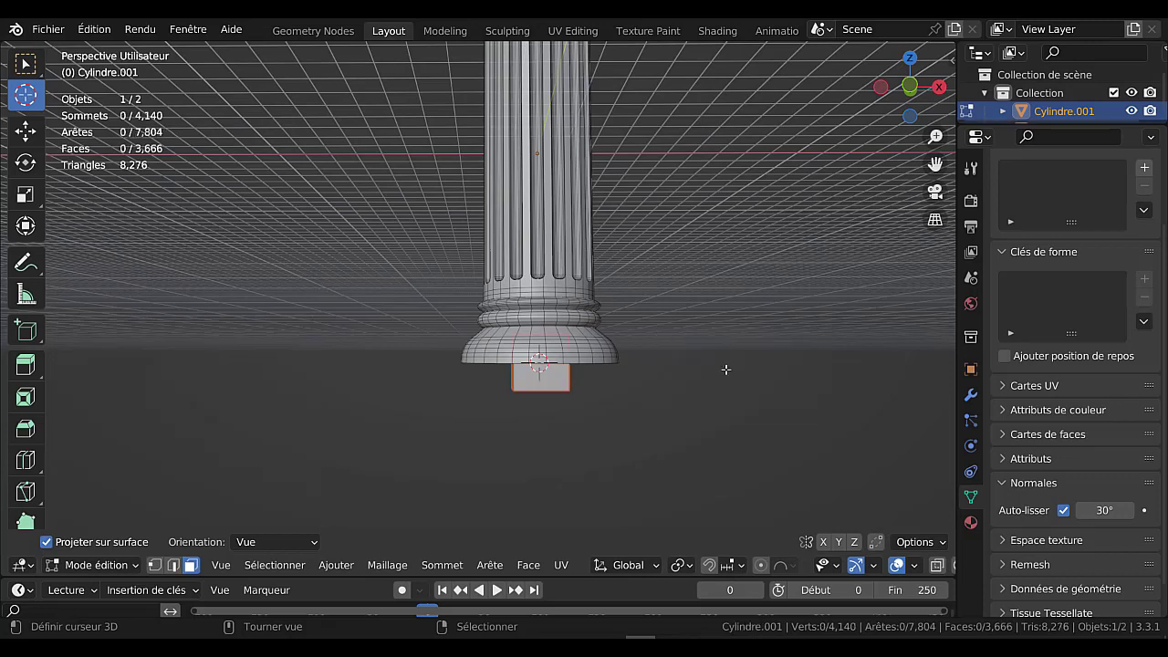
key("Tab")
left_click(548, 390)
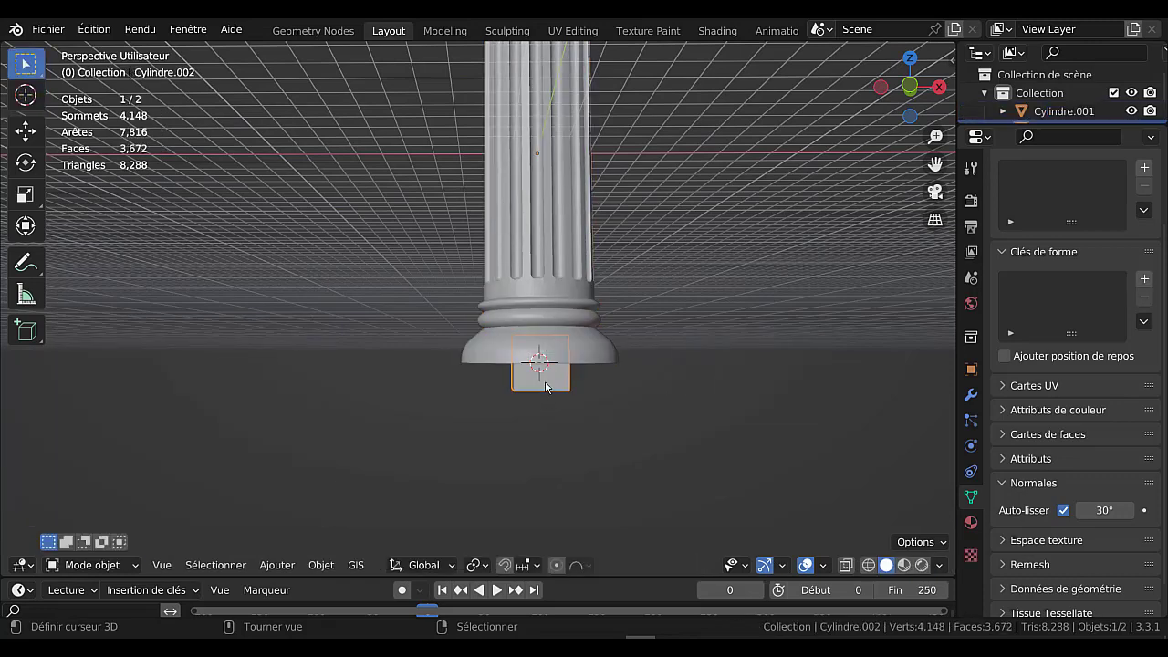
left_click(565, 297)
left_click(556, 381)
From the front view, move the cube down along Z by about 0.97 m so its top meets the pillar's base.
key("KP_1")
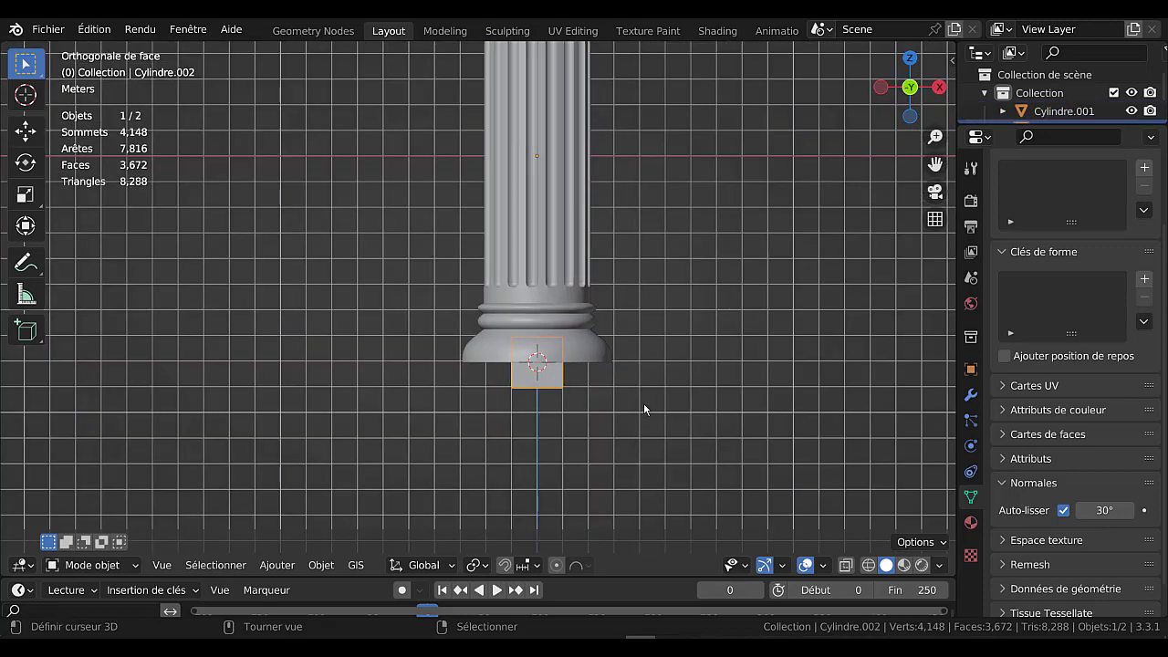
key("g")
key("z")
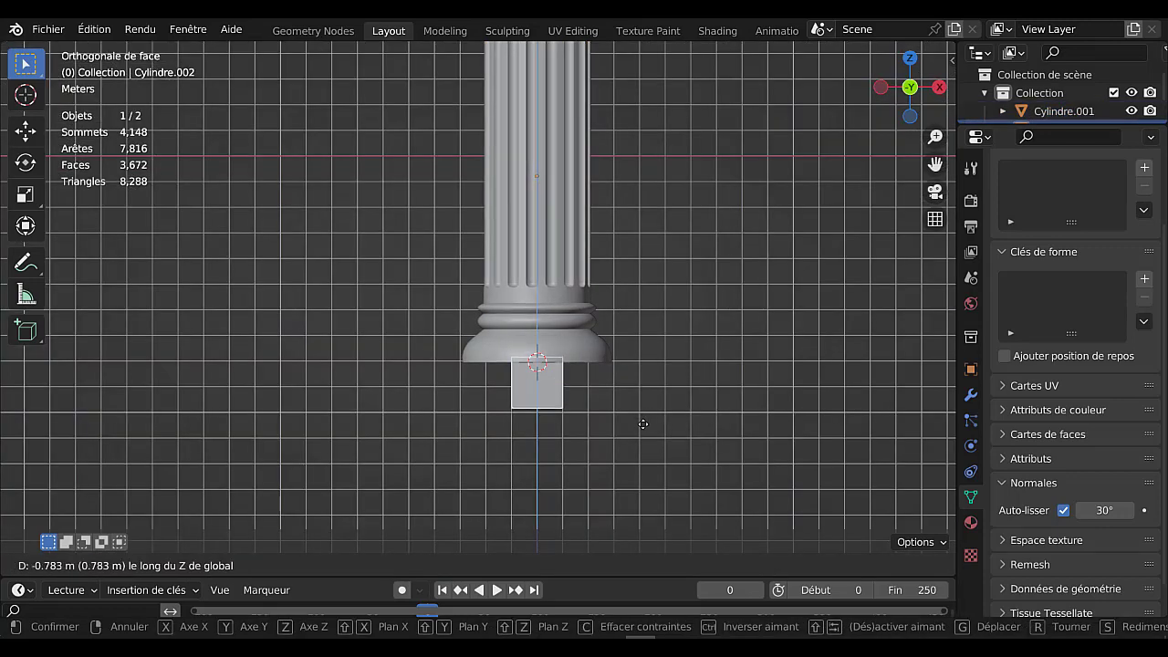
left_click(647, 465)
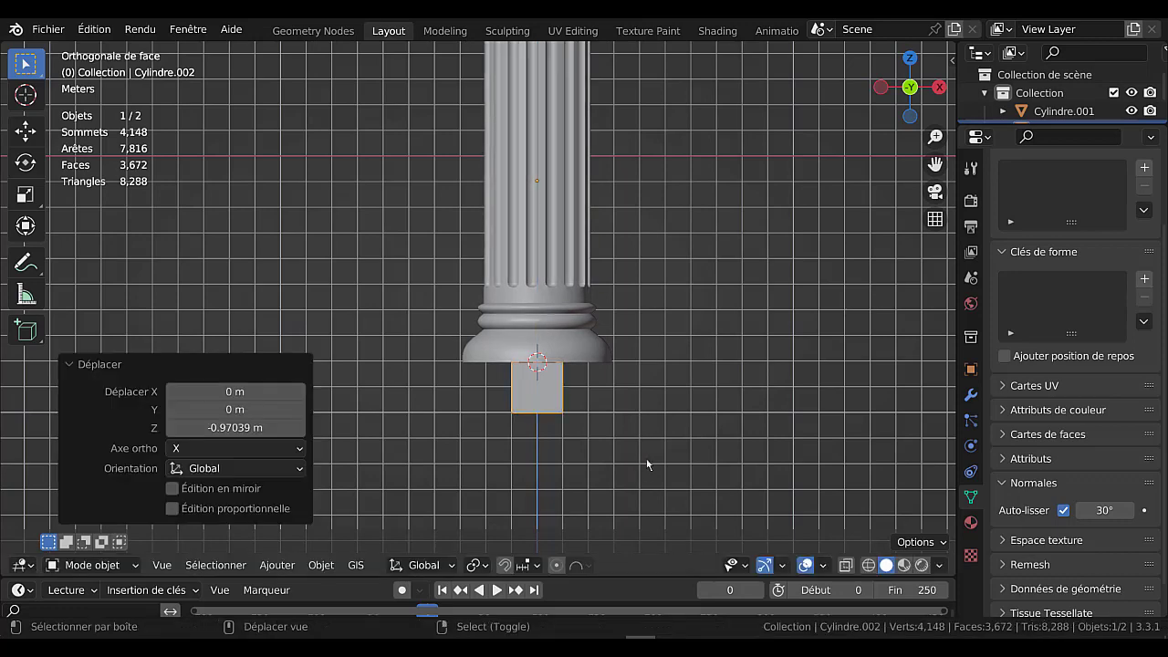
In edit mode, scale the whole cube to about 4.294 along Y and about 3.9 along X, forming a wide base block.
middle_click_drag(646, 464, 529, 457)
key("Tab")
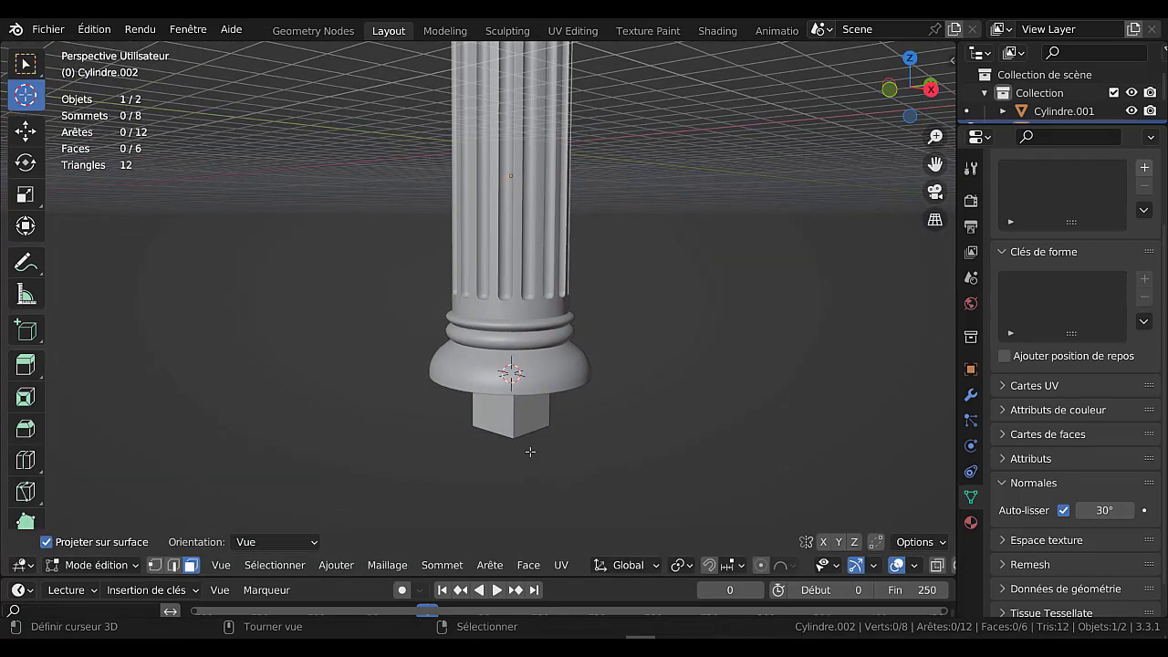
key("a")
middle_click_drag(537, 461, 472, 425)
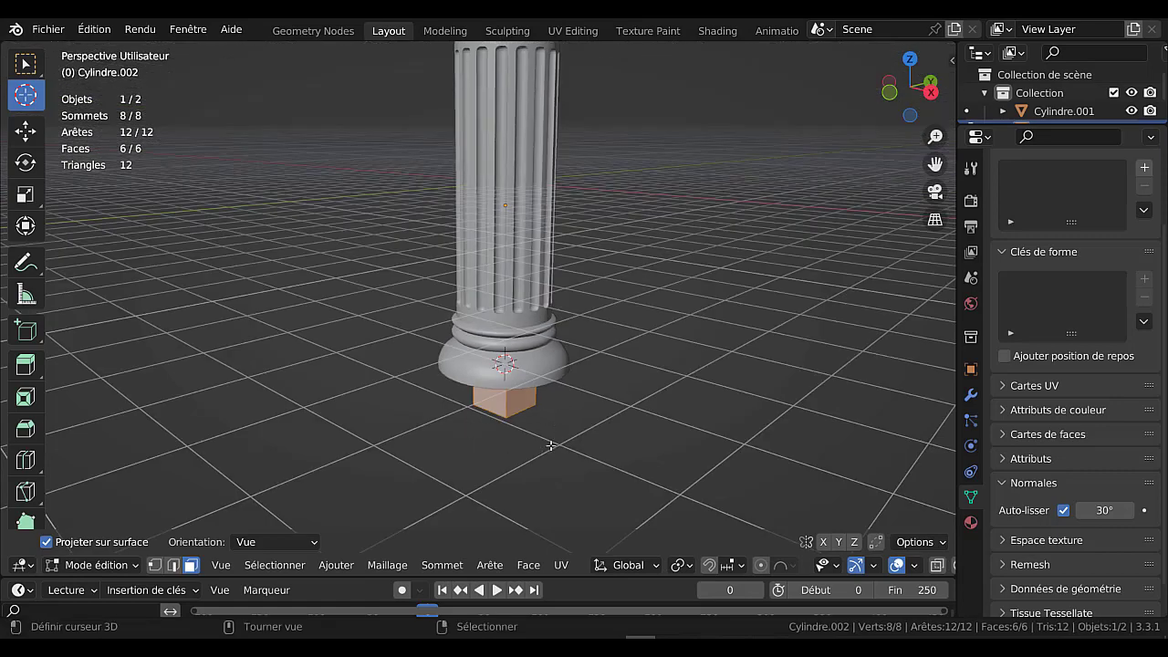
key("s")
key("y")
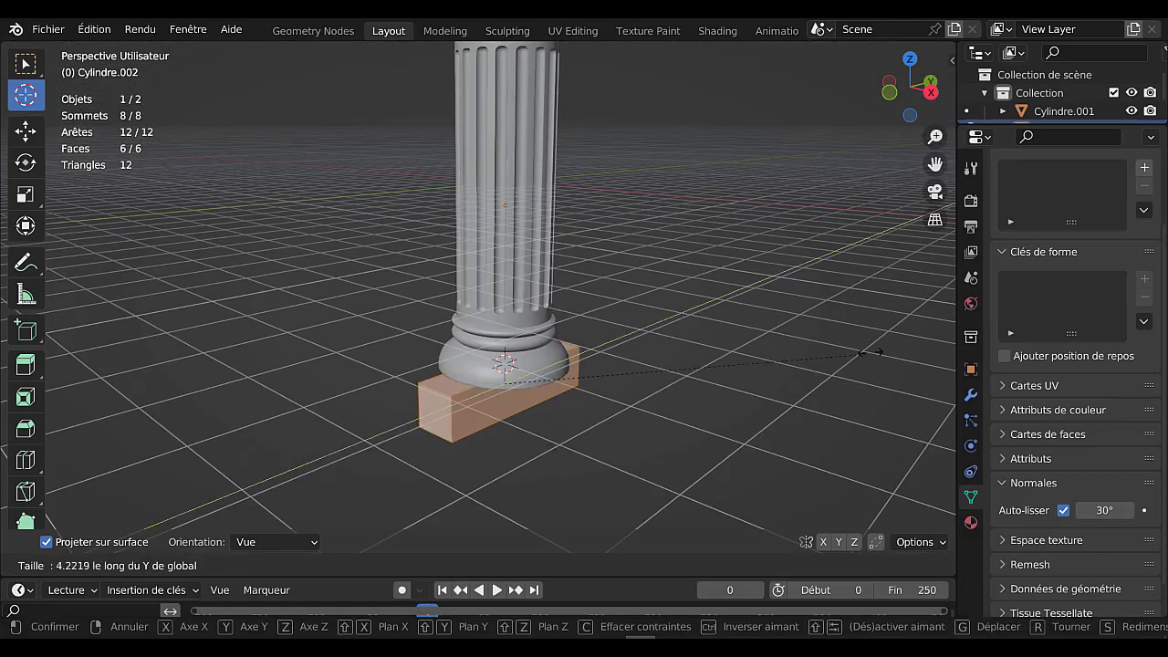
left_click(874, 344)
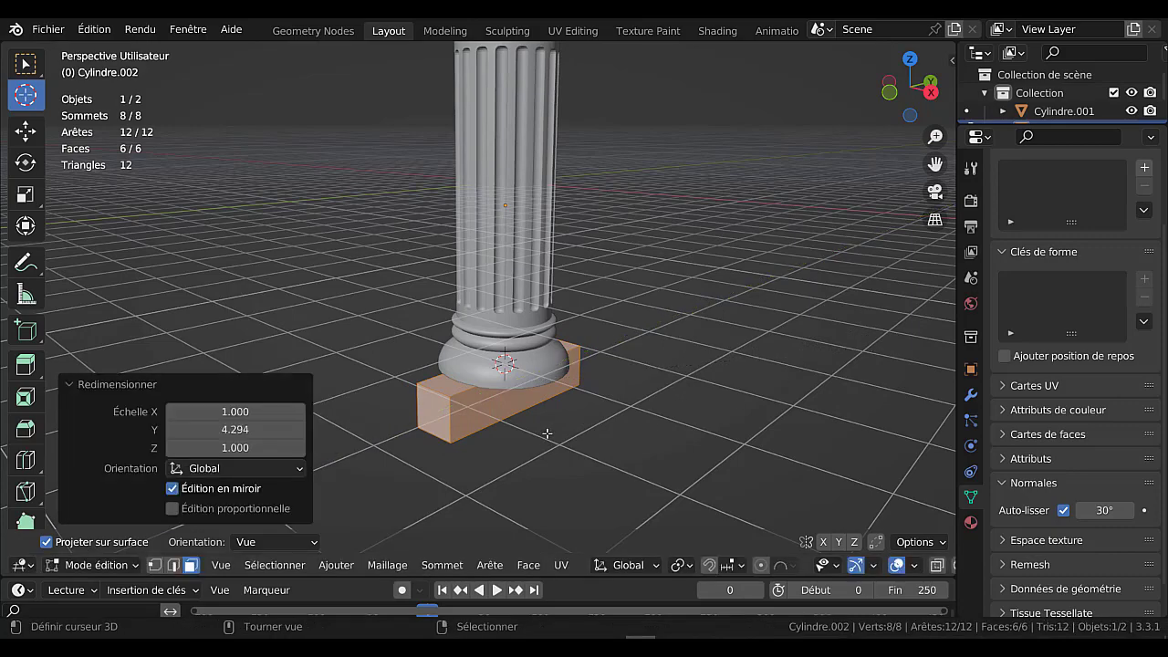
key("s")
key("x")
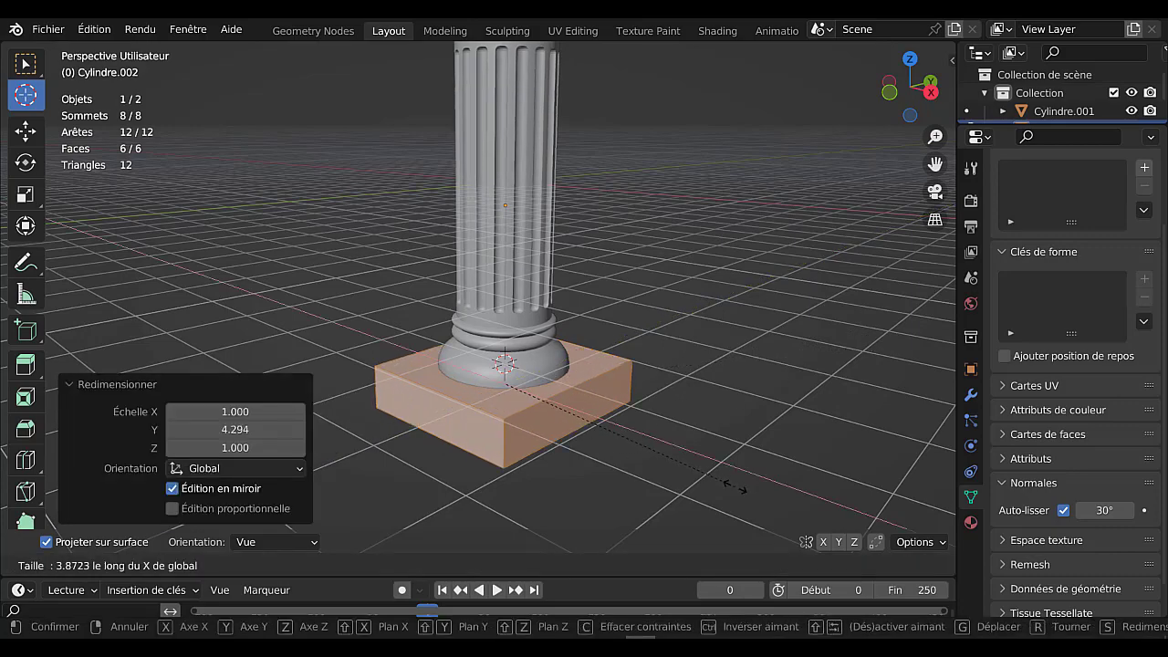
left_click(672, 481)
Select the base block's bottom face and raise it along Z by about 1.066 m to thin the block into a slab.
middle_click_drag(673, 480, 727, 430)
scroll(727, 430, "down", 6)
middle_click_drag(620, 429, 593, 357)
scroll(590, 425, "up", 4)
left_click(531, 354)
middle_click_drag(642, 394, 659, 451)
key("g")
key("z")
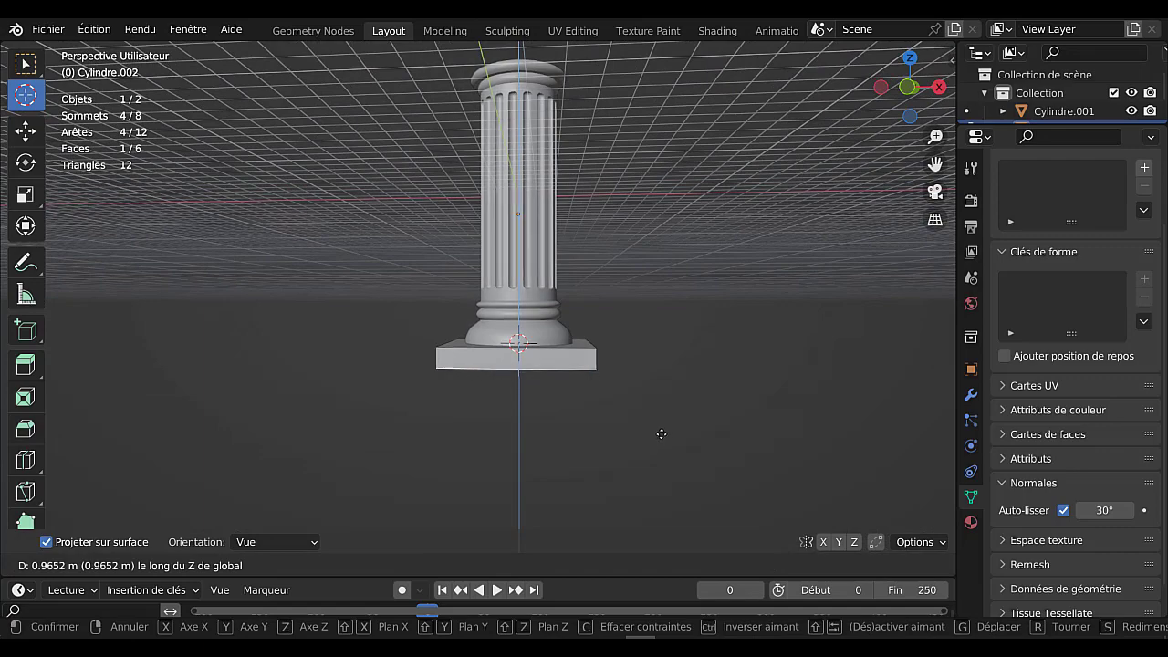
left_click(662, 429)
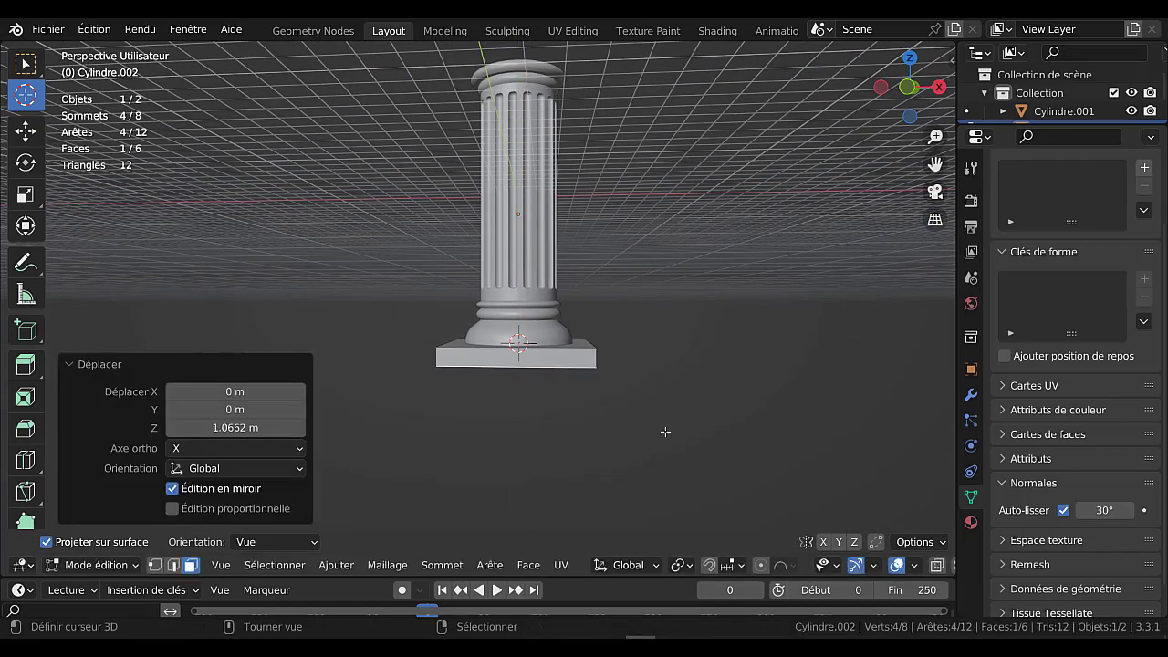
In object mode, move the base slab up along Z by about 0.096 m against the pillar's base.
key("Tab")
middle_click_drag(629, 406, 560, 405)
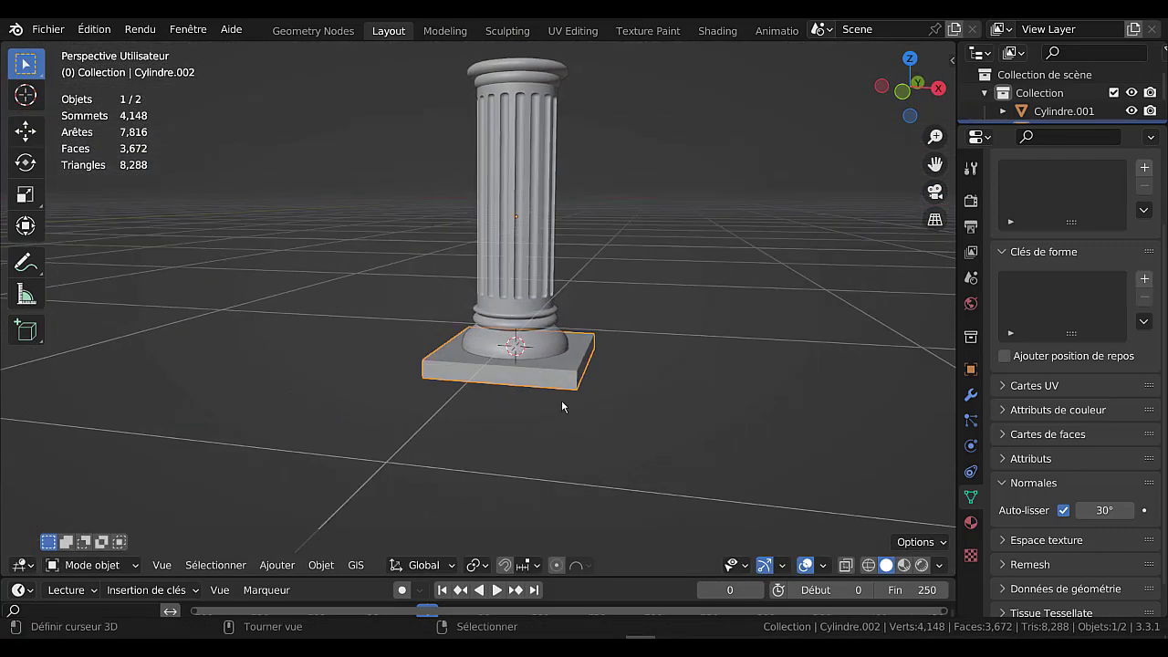
scroll(566, 403, "up", 2)
key("Tab")
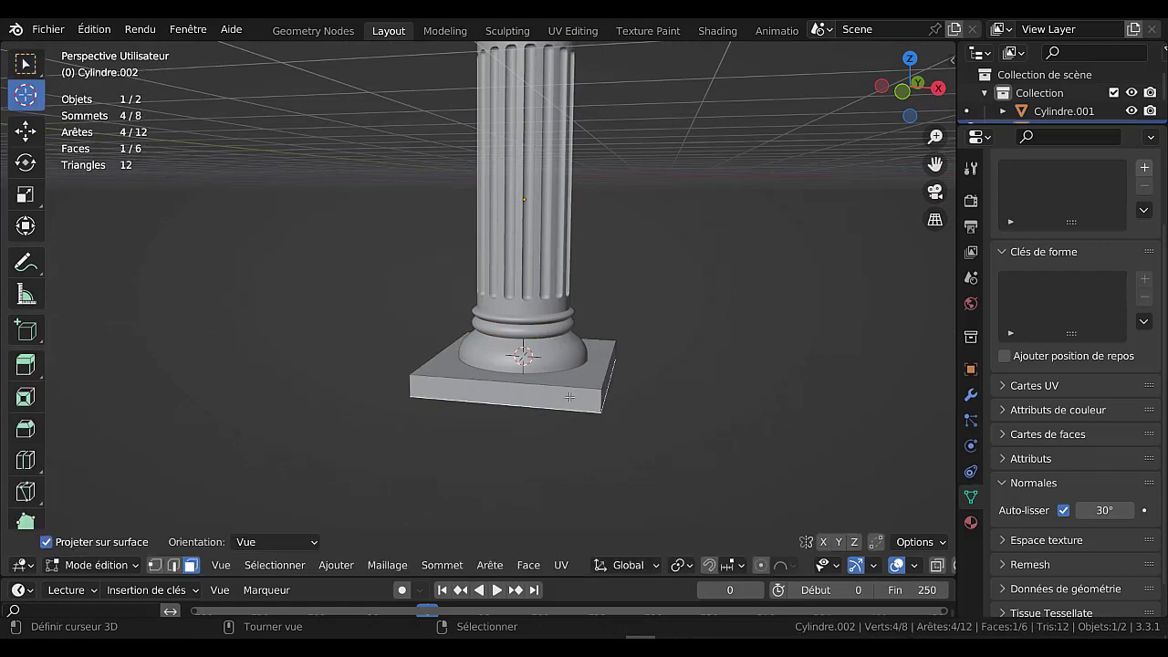
key("Tab")
middle_click_drag(570, 402, 607, 382)
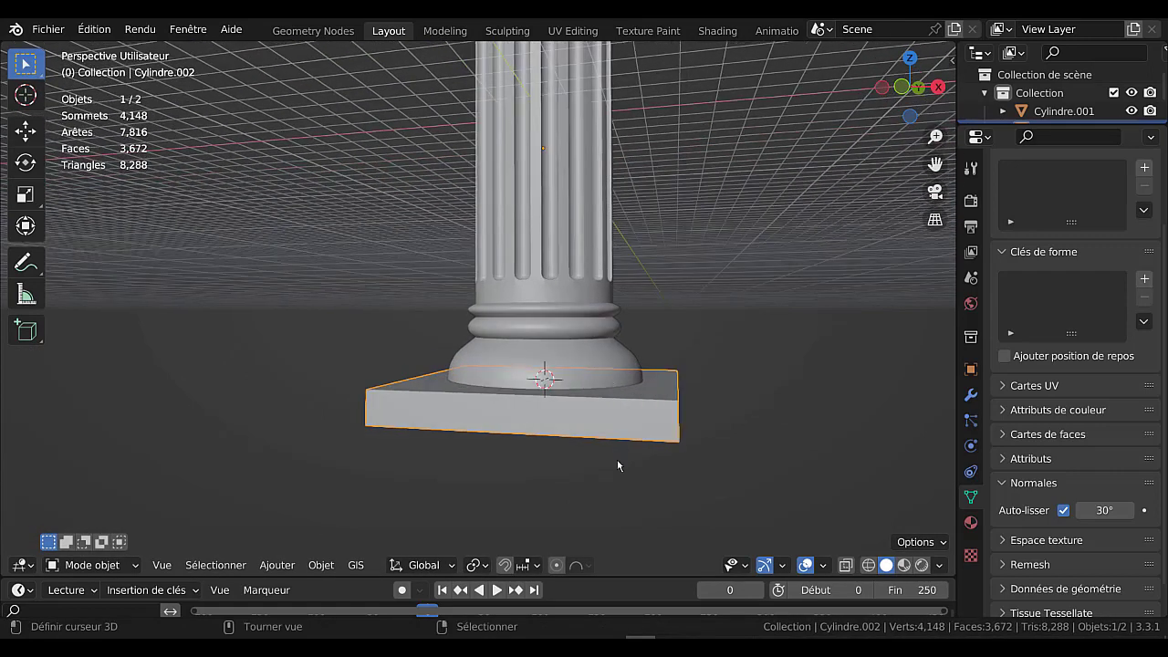
key("g")
key("z")
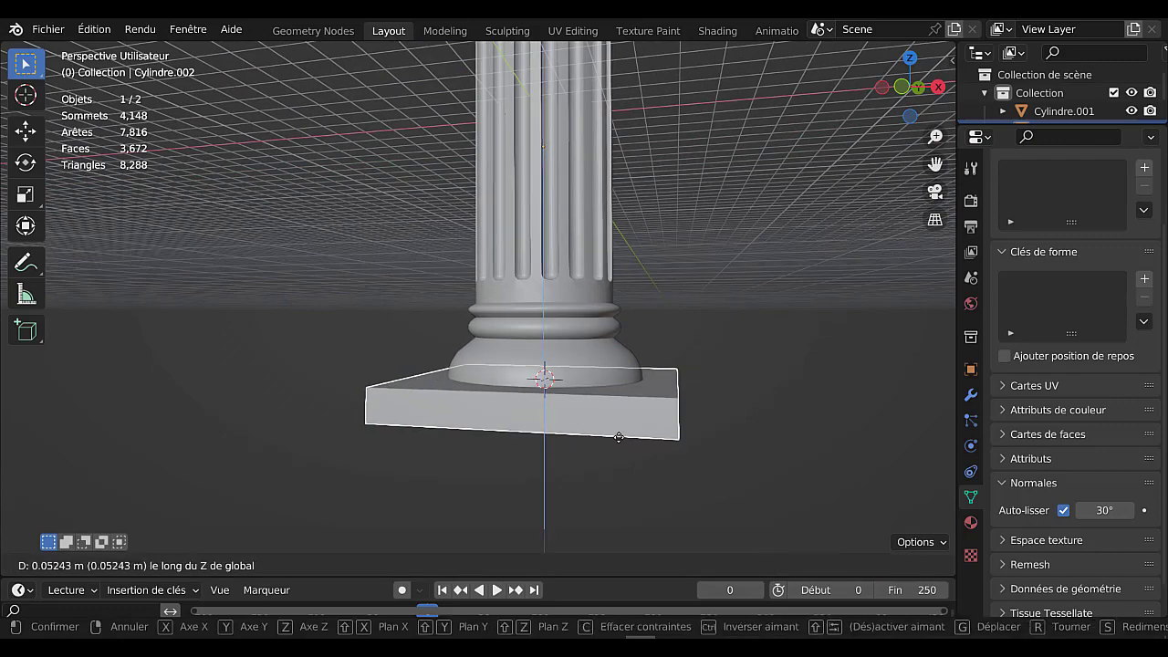
left_click(619, 433)
Check in see-through front view how the slab's top meets the underside of the pillar's base.
key("alt+z")
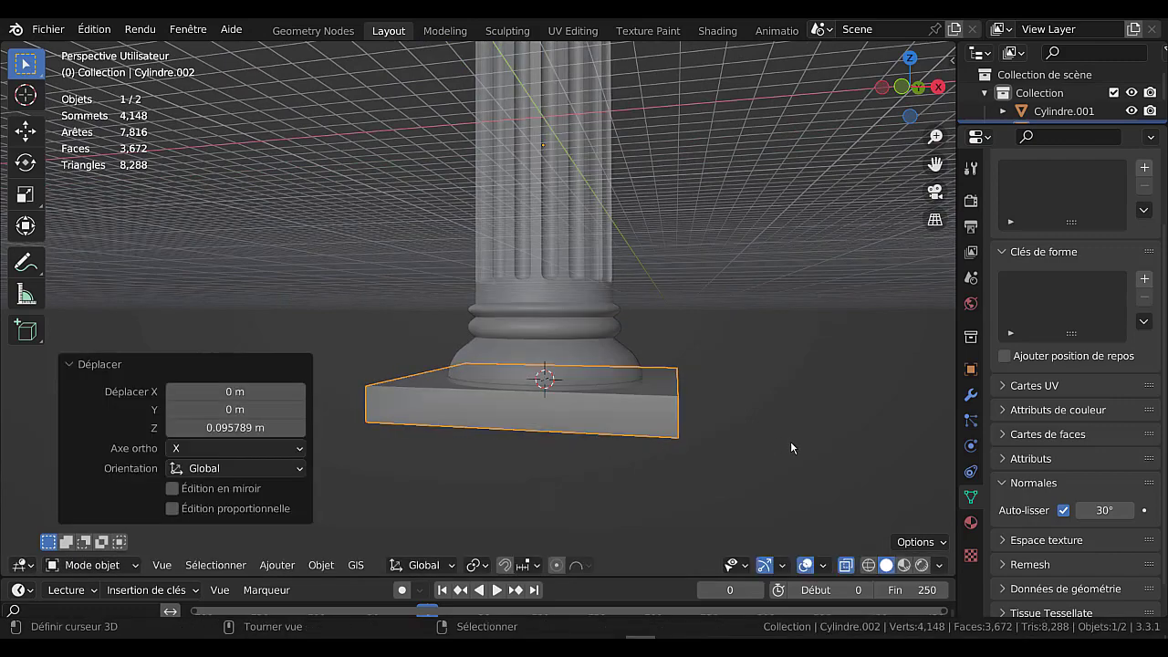
middle_click_drag(790, 442, 730, 368)
key("KP_1")
scroll(826, 429, "up", 2)
scroll(612, 377, "up", 2)
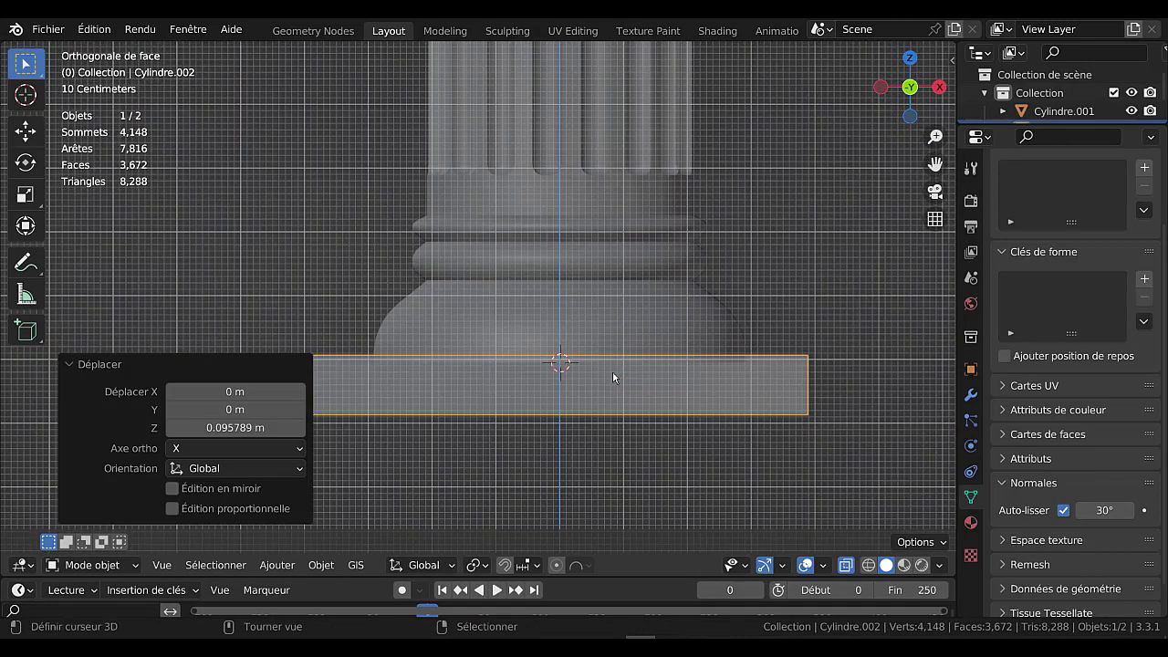
key("g")
key("z")
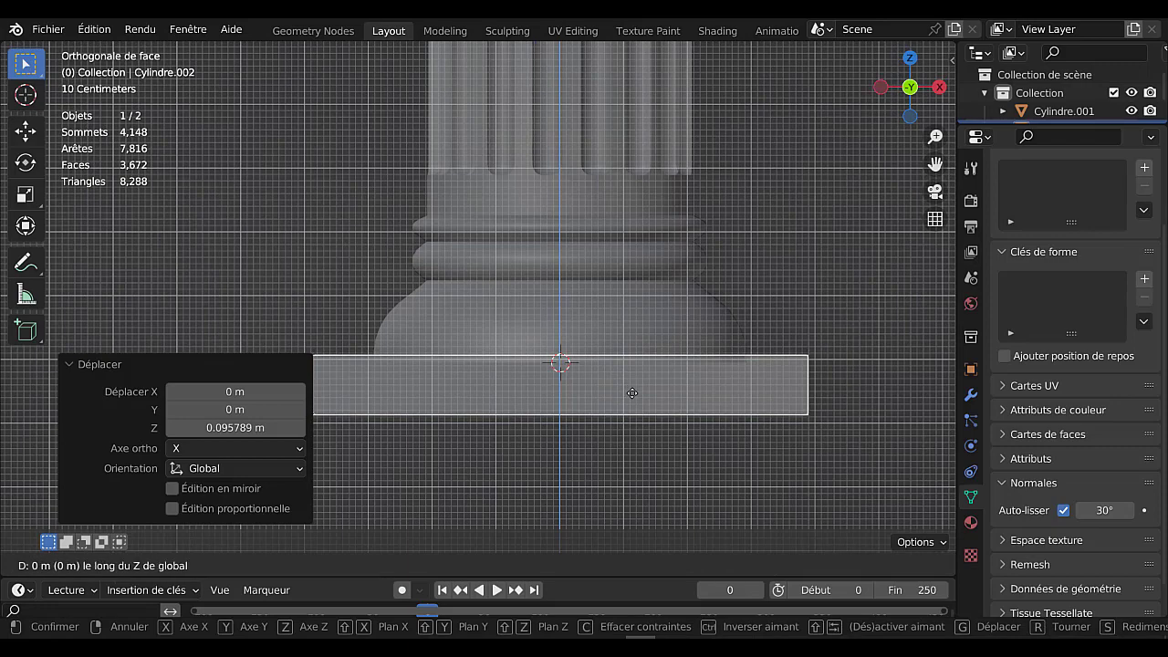
left_click(631, 392)
scroll(603, 406, "down", 4)
middle_click_drag(607, 405, 581, 435)
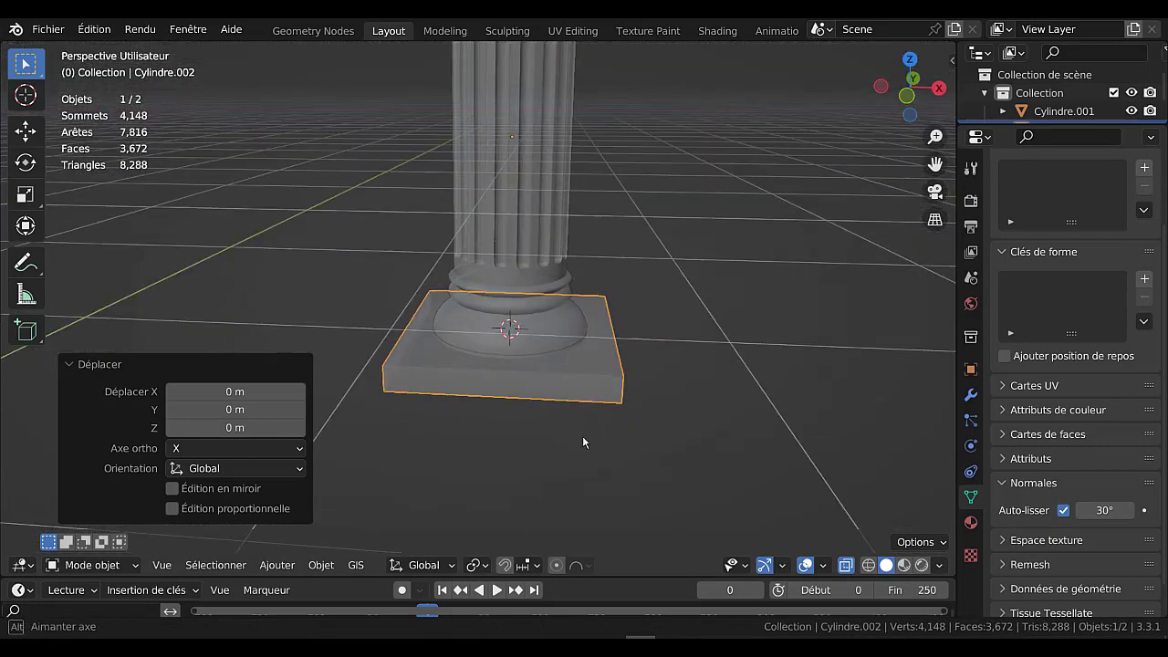
Join the base slab and the fluted pillar into one object, then inspect its mesh in edit mode with see-through display off.
key("Tab")
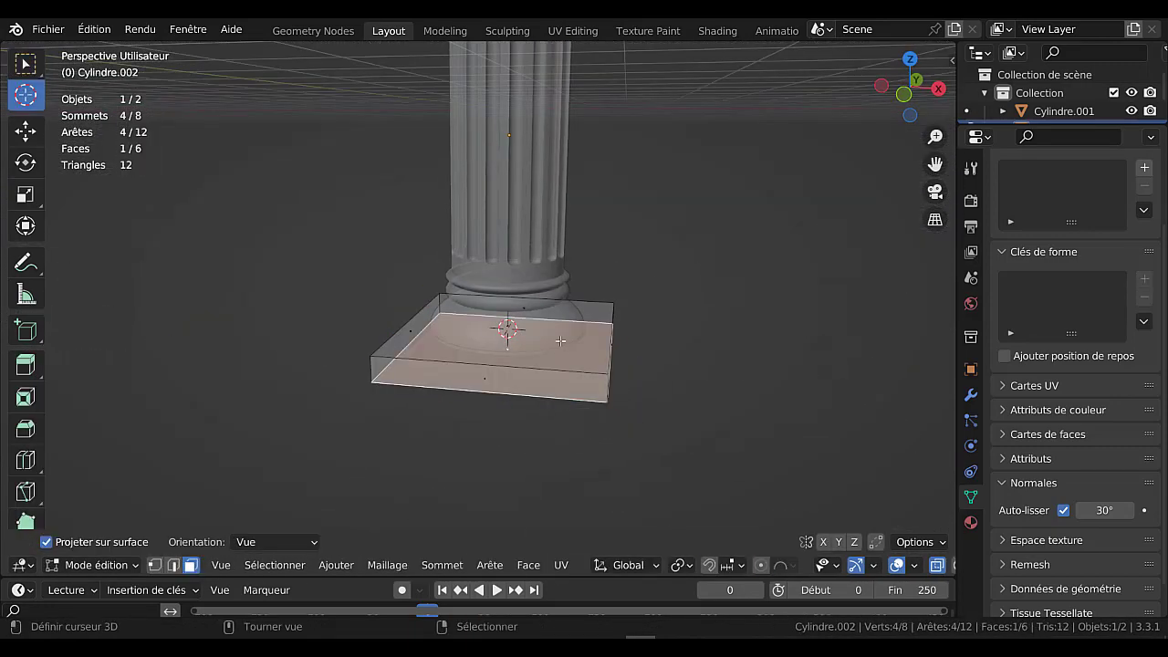
key("Tab")
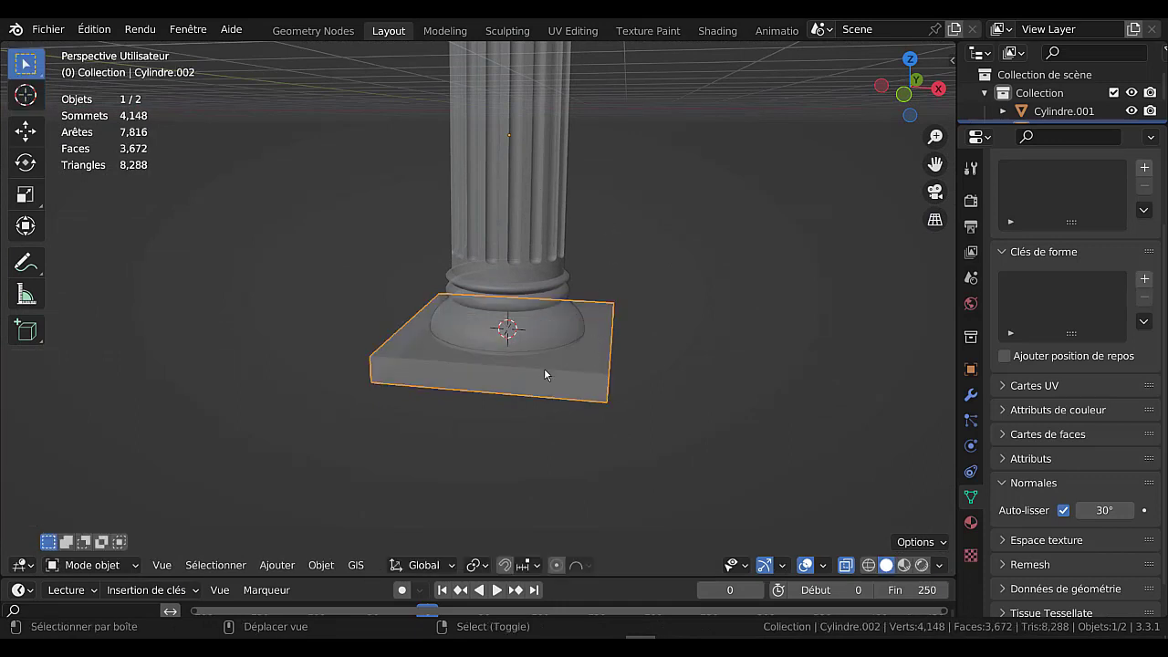
left_click(540, 187, "shift")
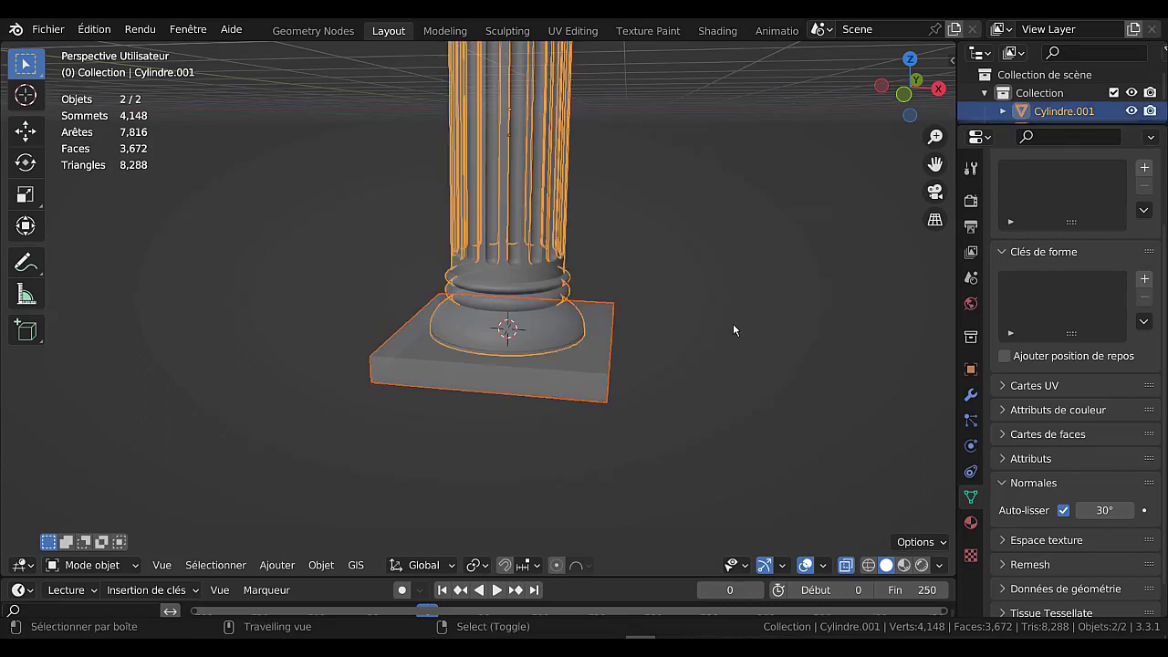
key("ctrl+j")
key("Tab")
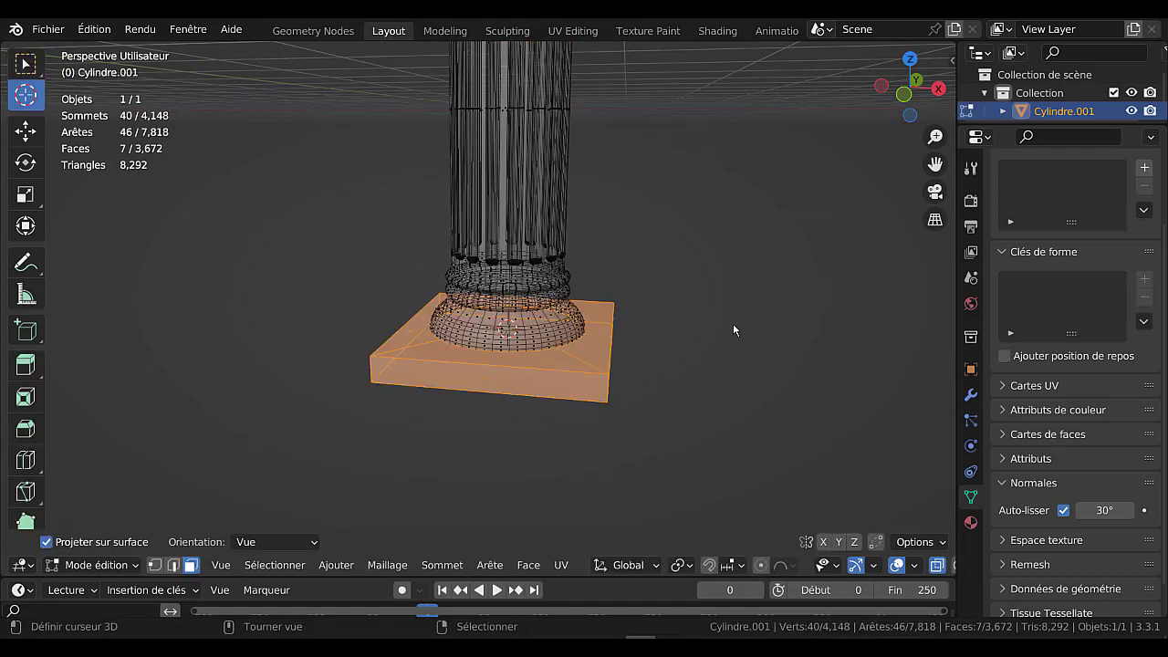
middle_click_drag(620, 368, 625, 362)
key("alt+z")
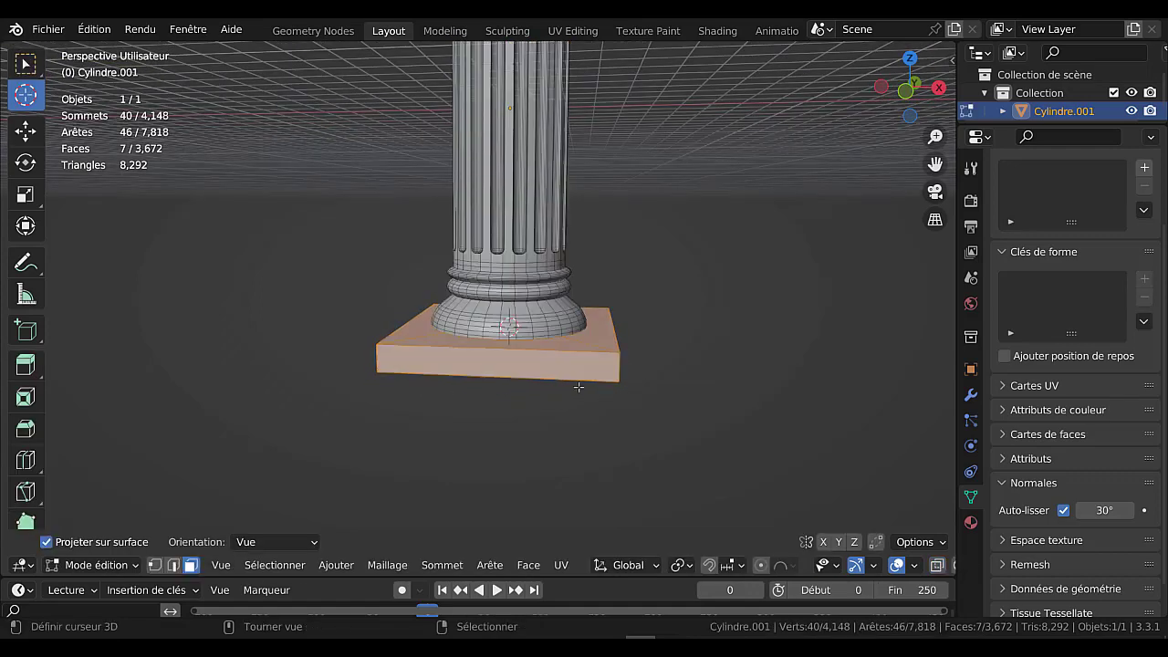
Examine the slab's top faces around the pillar's base in edit mode and in object mode.
scroll(574, 376, "up", 2)
middle_click_drag(606, 401, 616, 407)
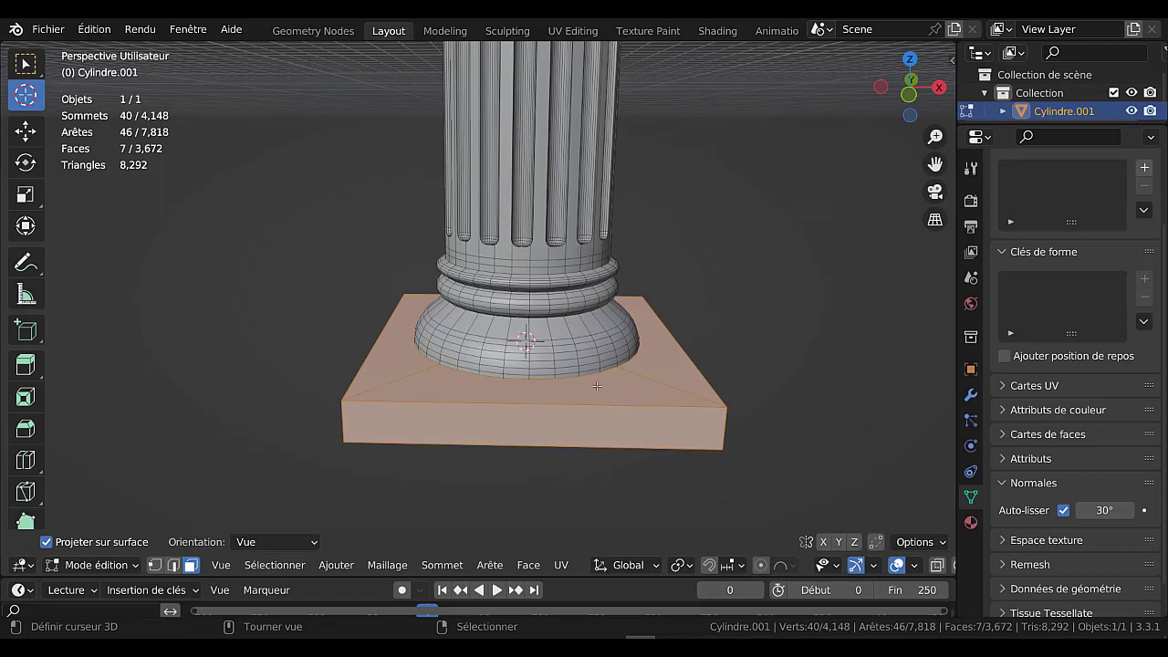
right_click(596, 385)
key("g")
right_click(582, 386)
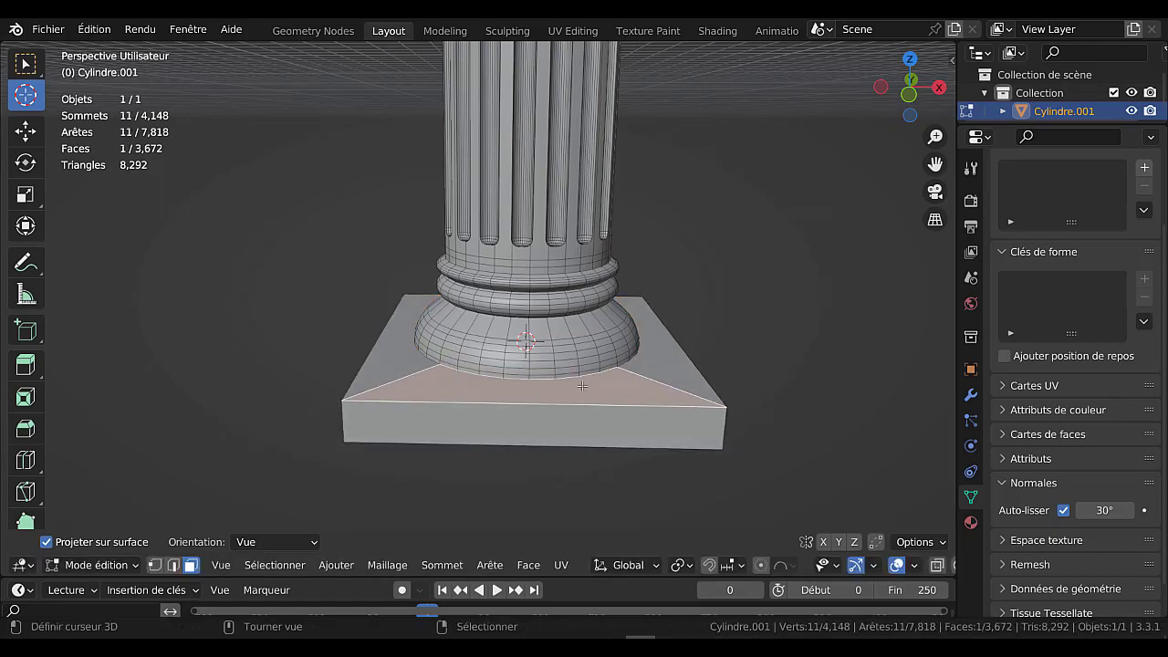
key("Tab")
key("Tab")
key("Tab")
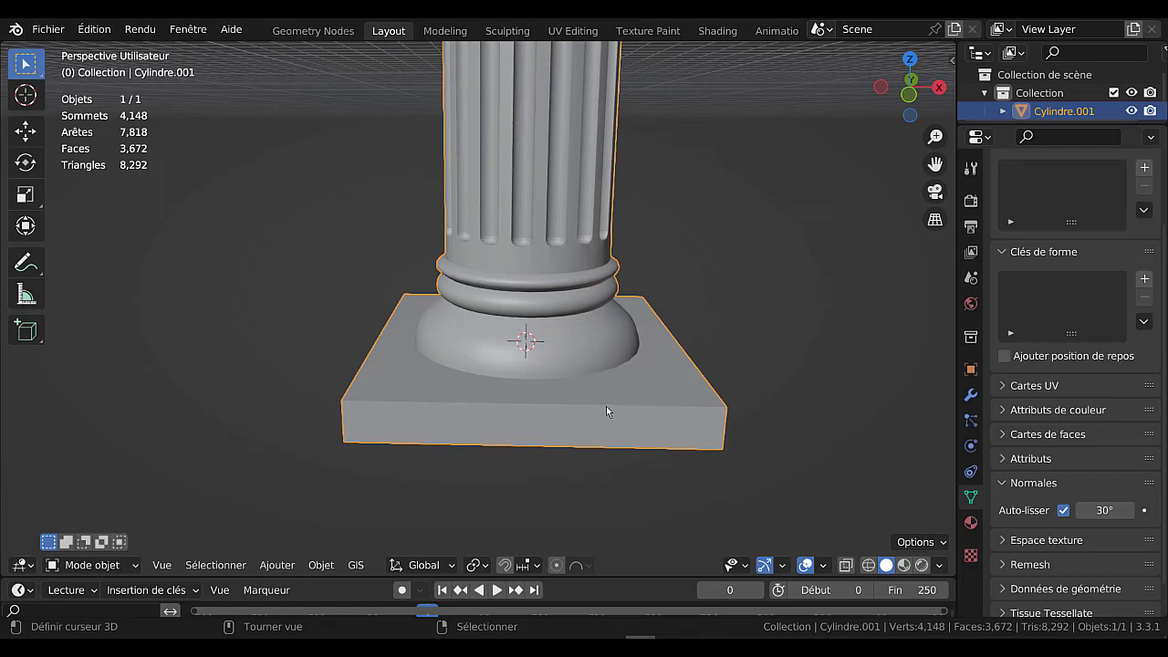
middle_click_drag(606, 411, 602, 404)
key("Tab")
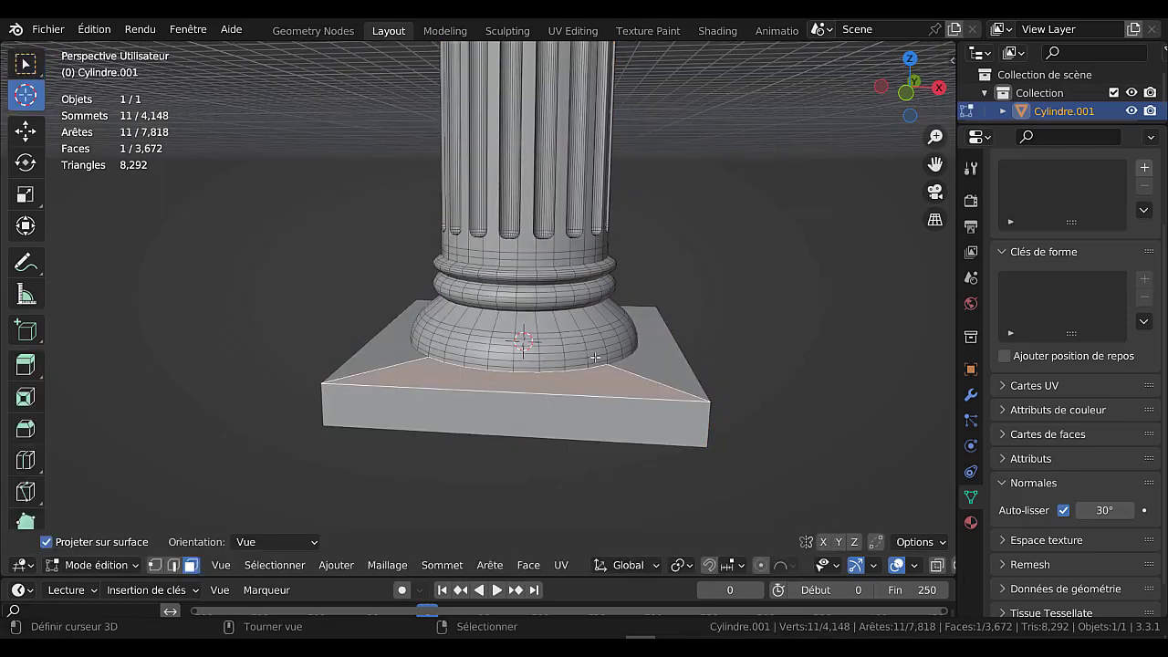
Bevel the slab's front and two side upper edges with a width of 0.515 m, 5 segments and a profile shape of 0.089.
left_click(173, 564)
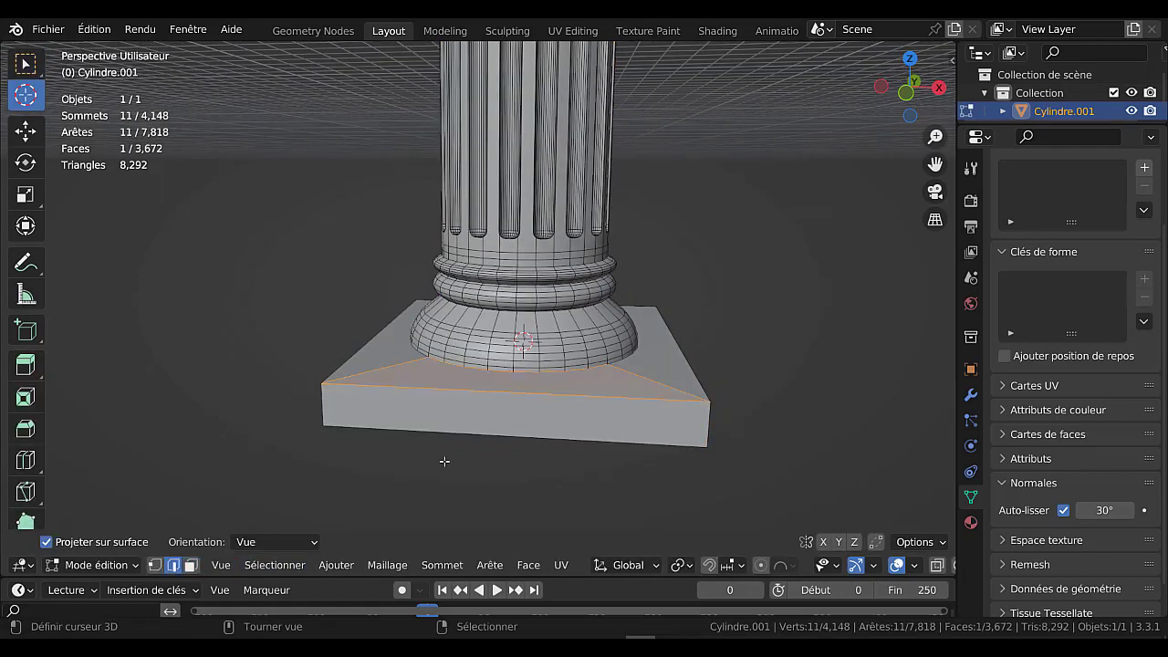
left_click(664, 365, "alt")
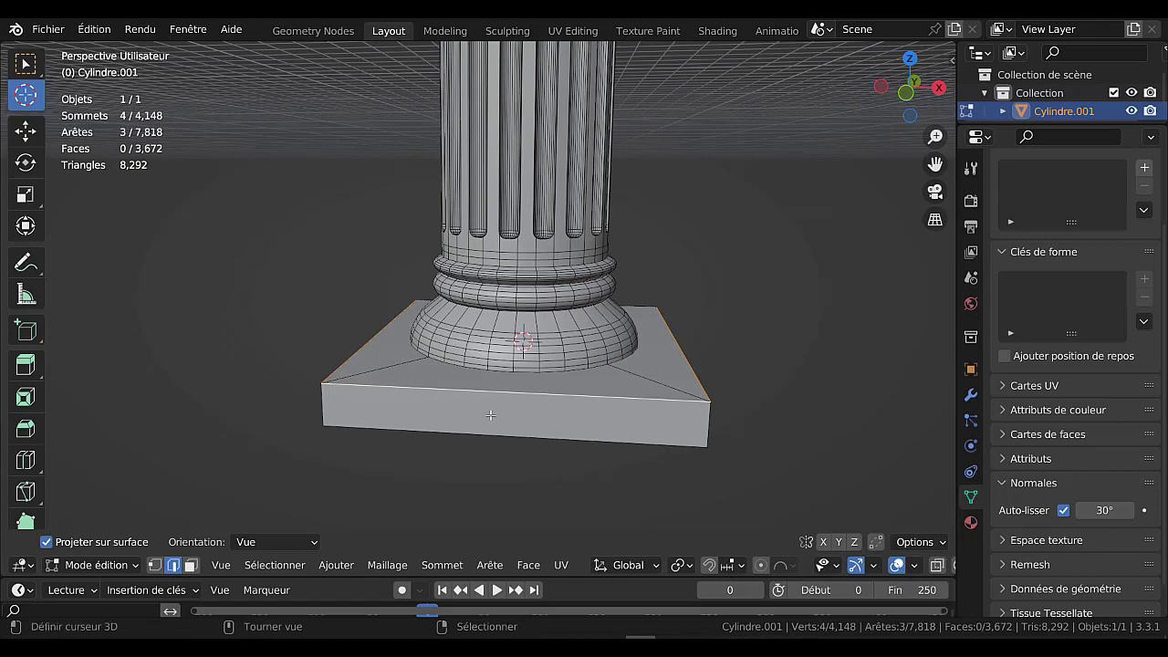
middle_click_drag(724, 392, 811, 363)
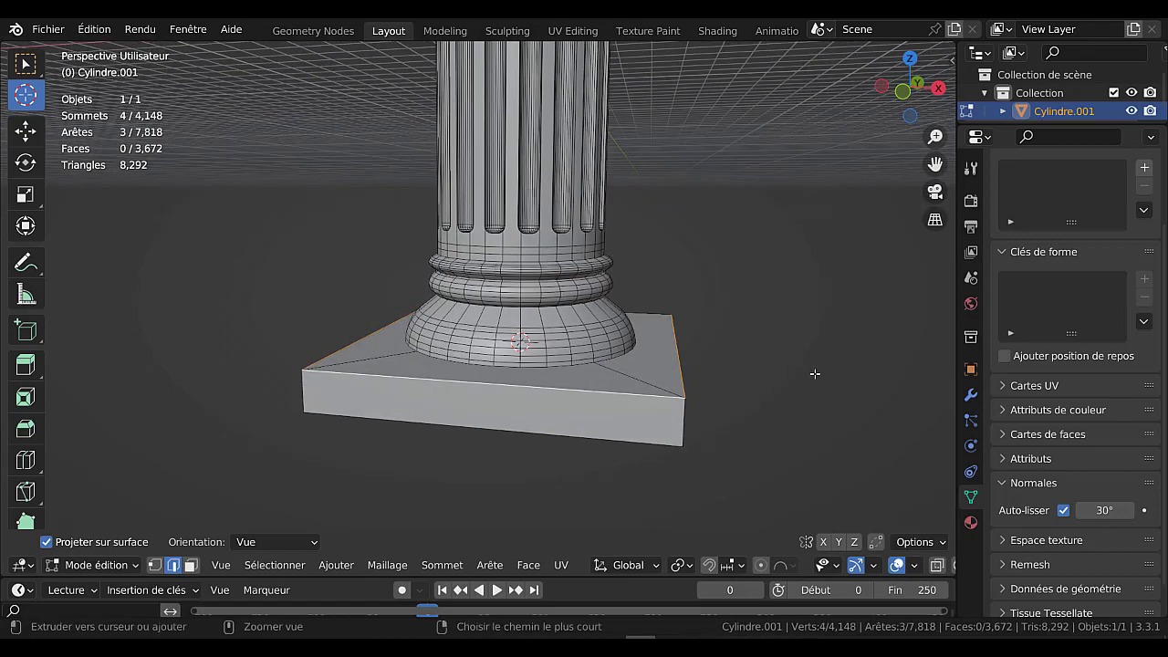
key("ctrl+b")
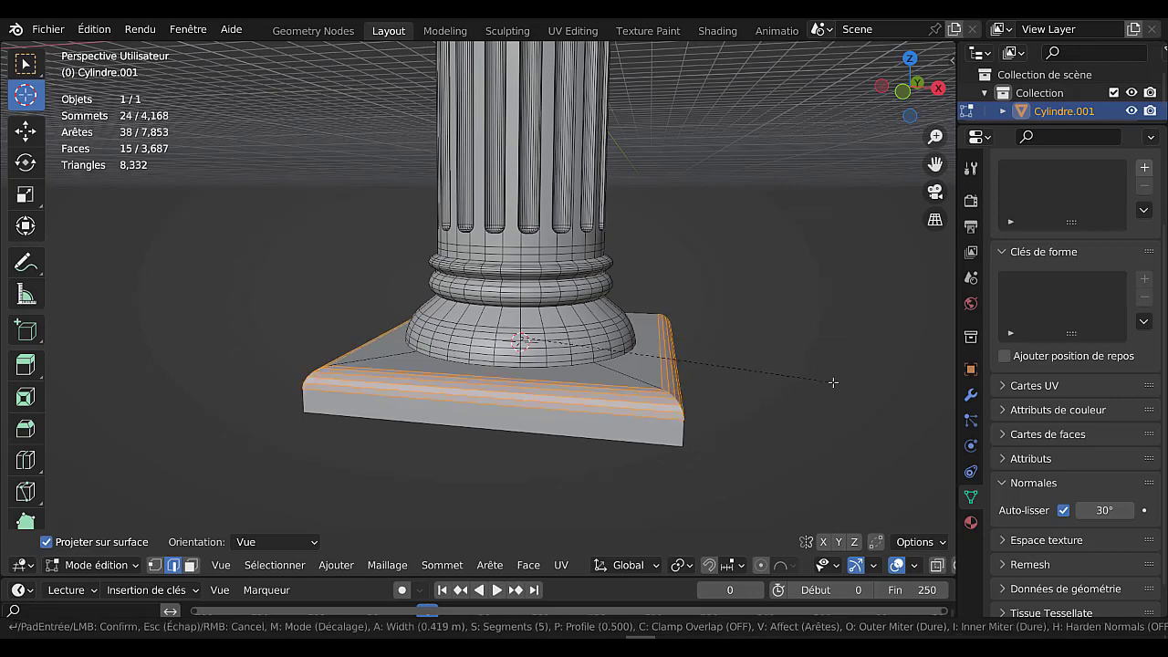
left_click(833, 383)
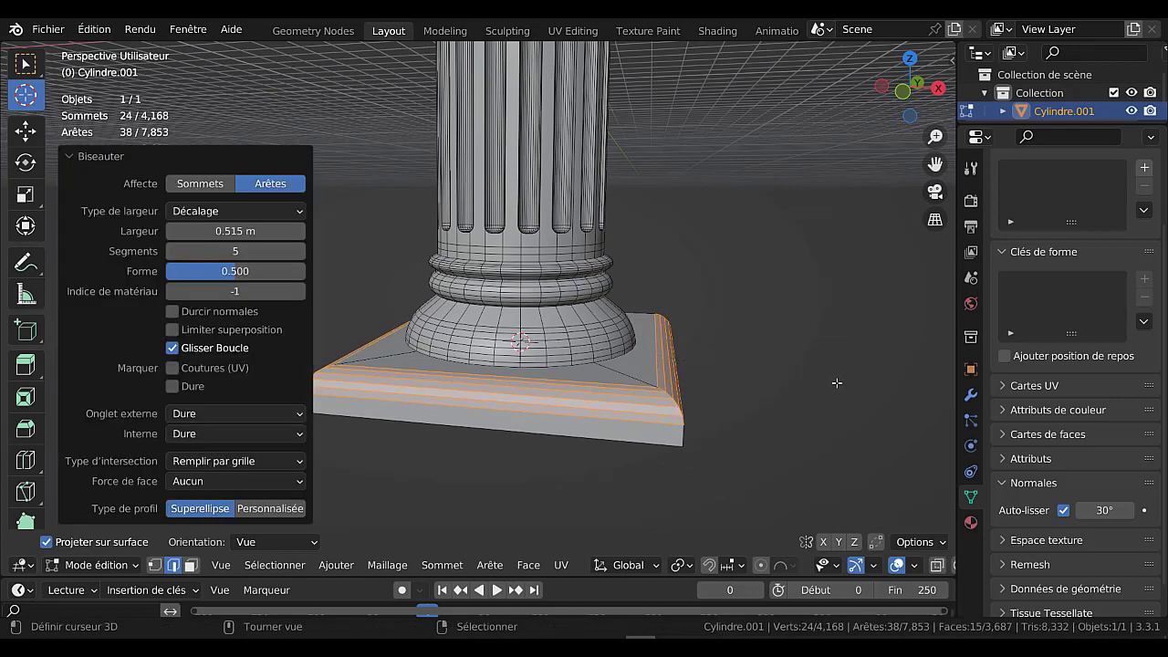
middle_click_drag(374, 471, 415, 471)
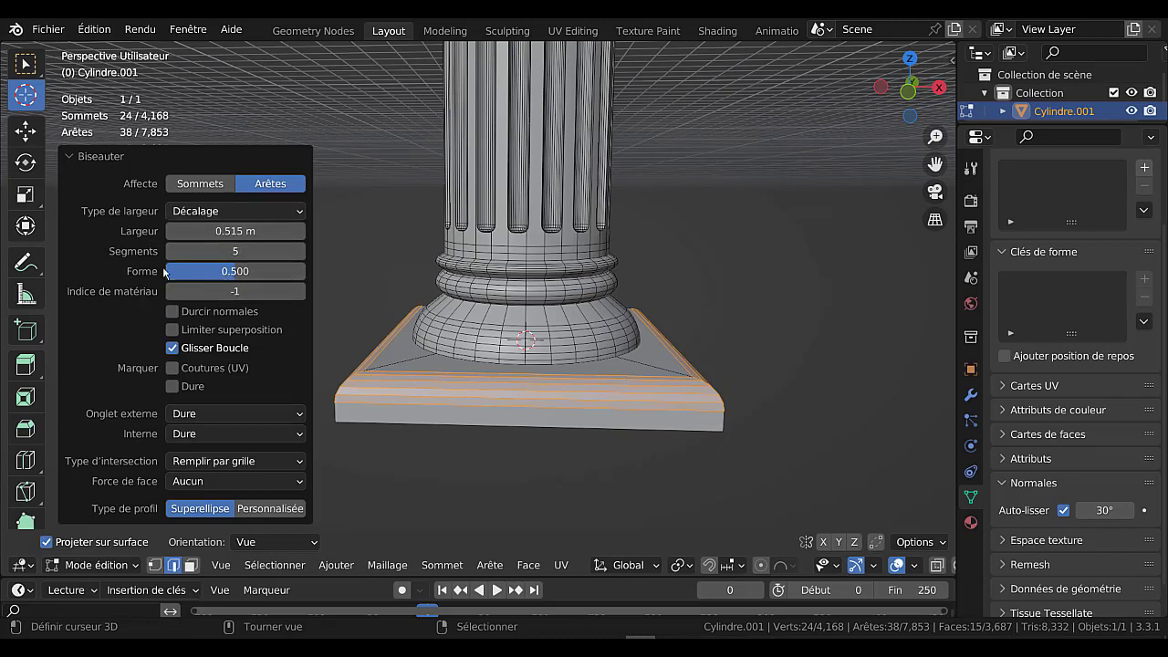
left_click_drag(228, 271, 177, 278)
key("Tab")
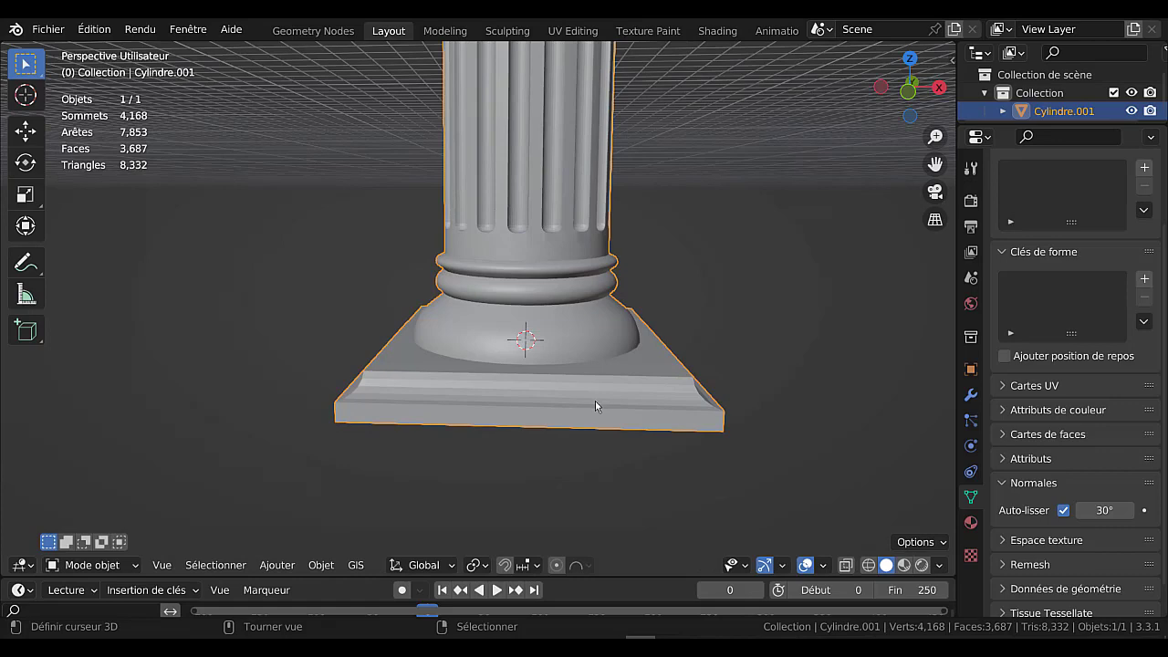
Undo the slab's bevel and bevel the same three upper edges again about 0.38 m wide with 8 segments.
key("Tab")
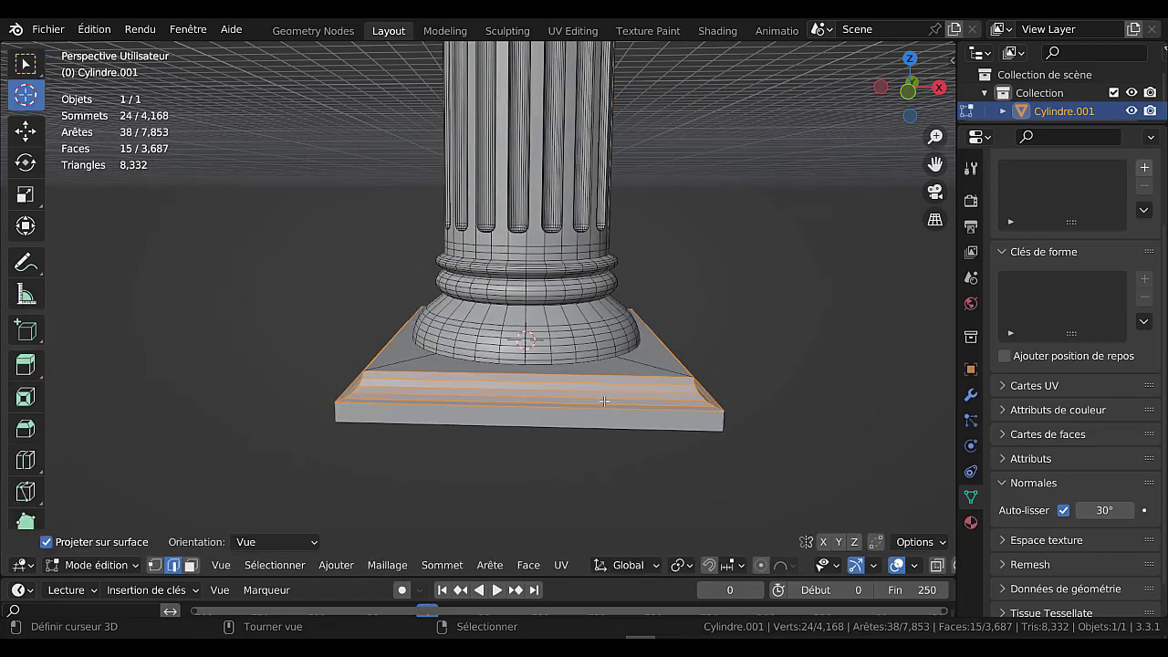
key("Tab")
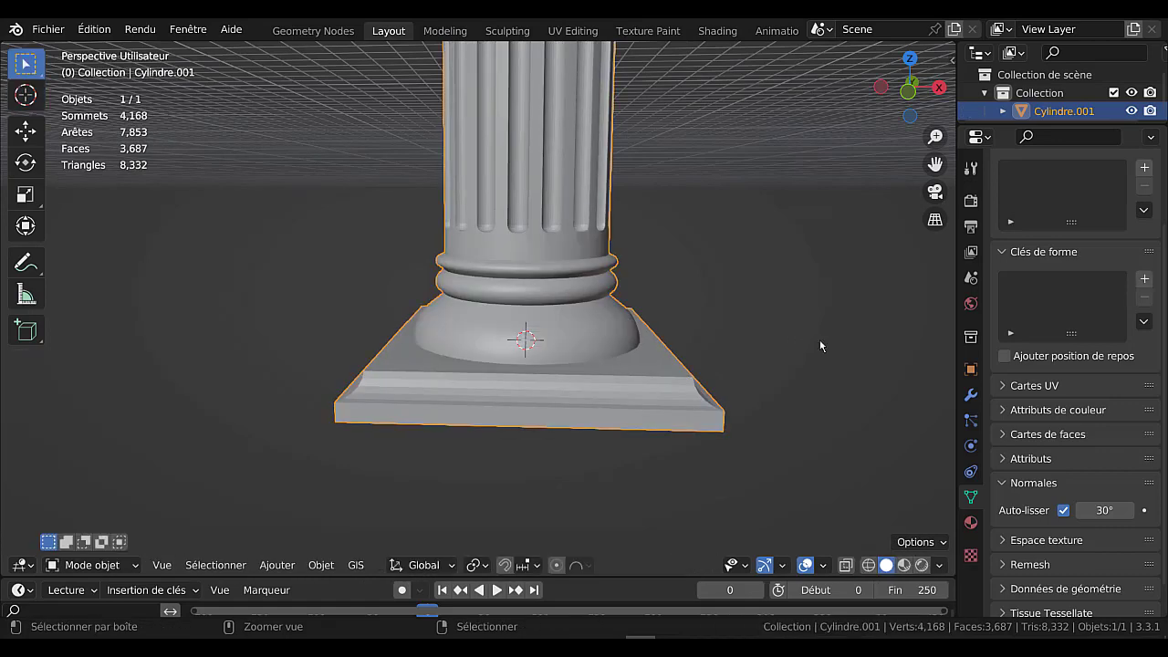
key("Tab")
key("ctrl+z")
key("ctrl+b")
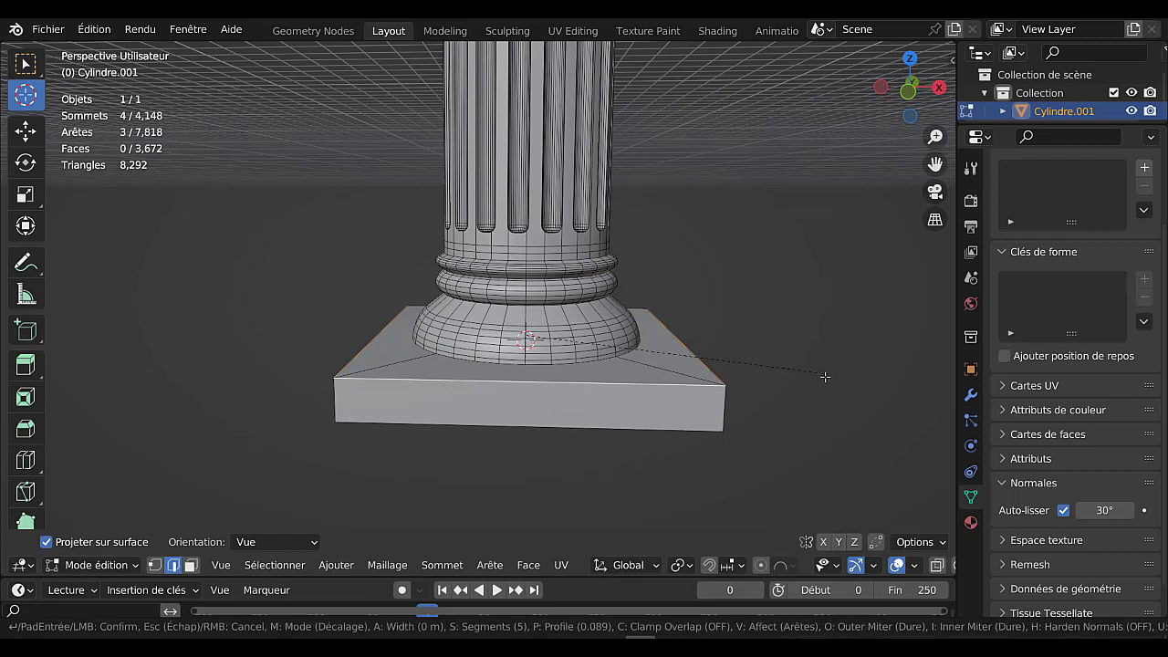
scroll(847, 392, "up", 2)
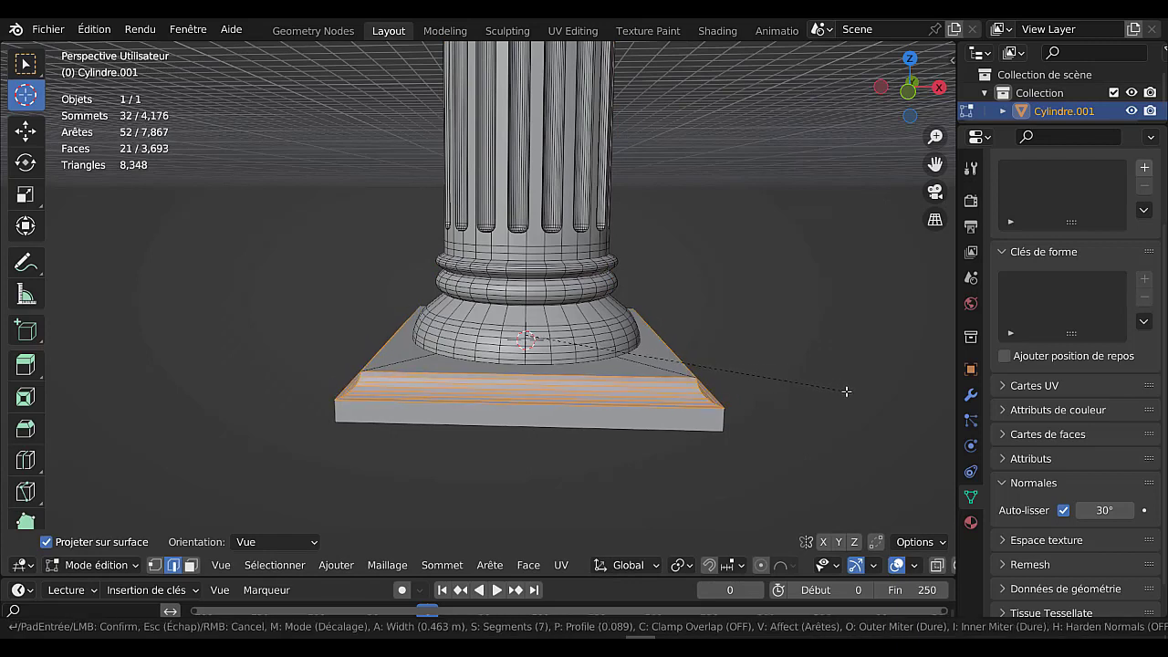
scroll(848, 387, "up", 1)
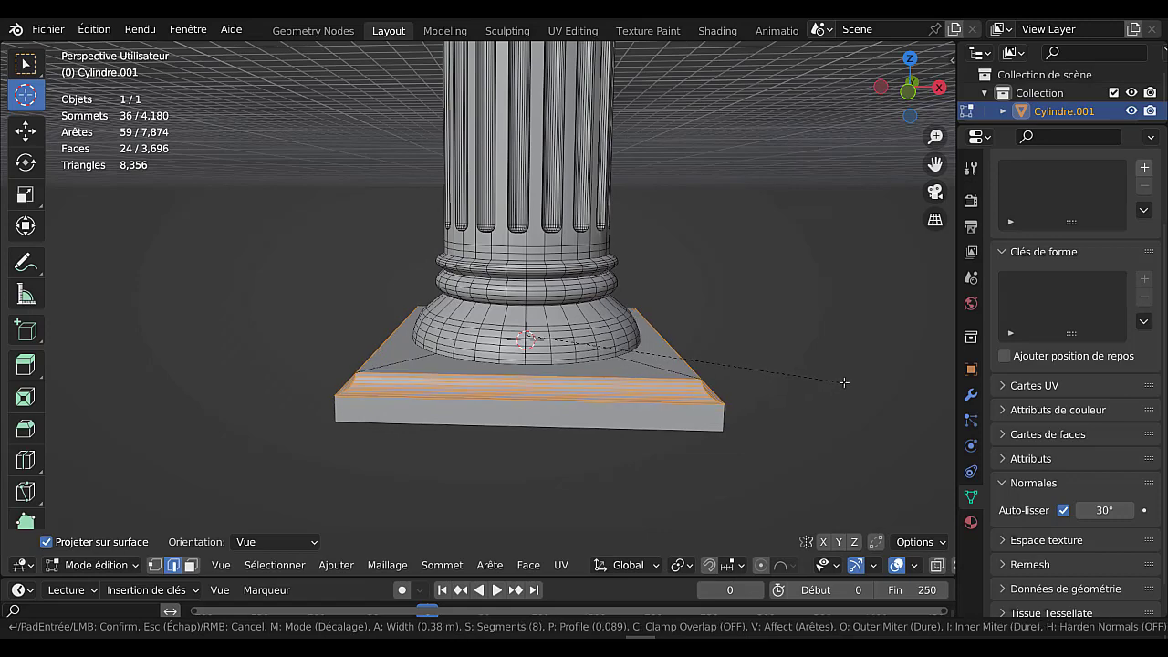
left_click(844, 383)
key("Tab")
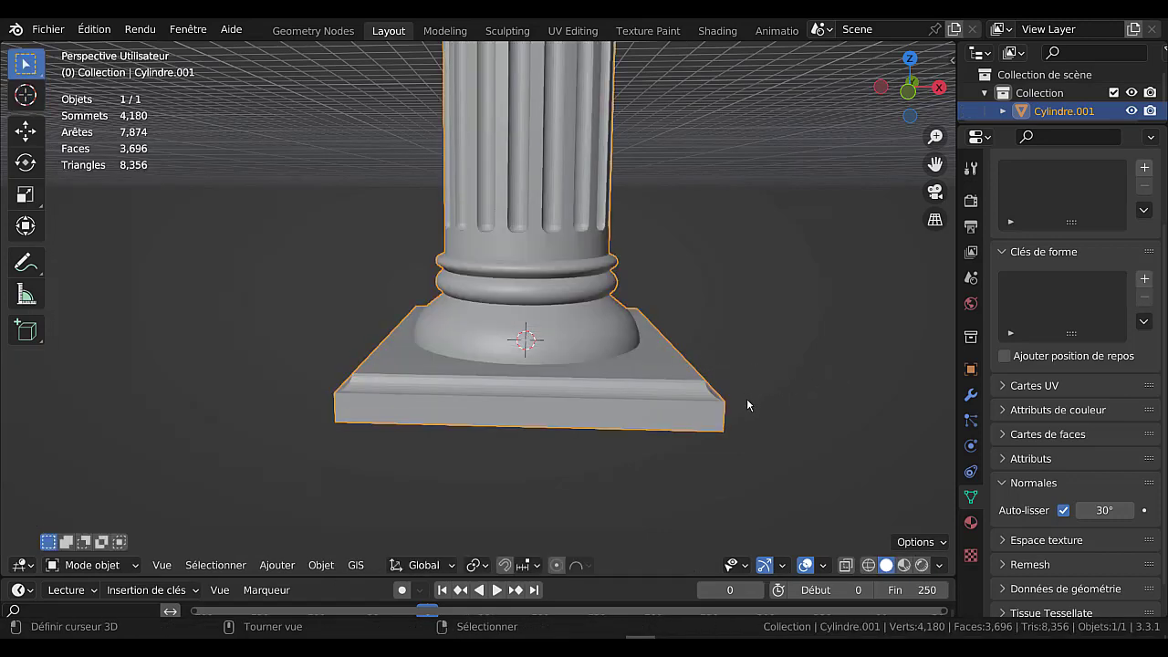
Cut one centred edge loop around the slab's vertical sides and scale it outward to about 1.049.
middle_click_drag(709, 425, 678, 436)
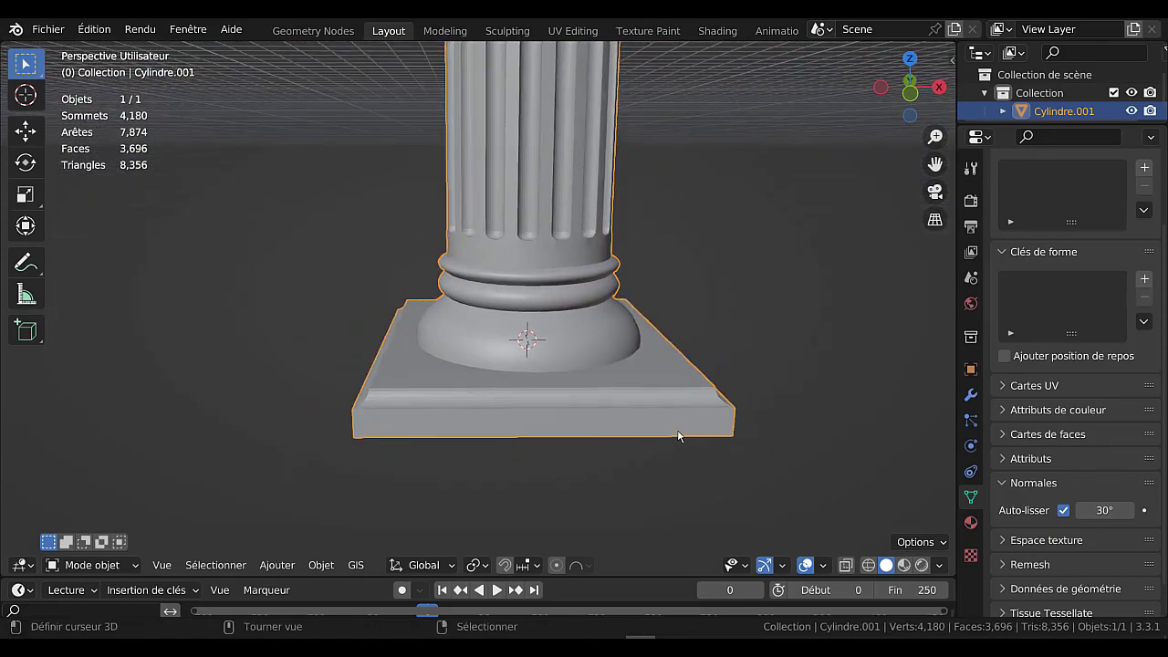
key("Tab")
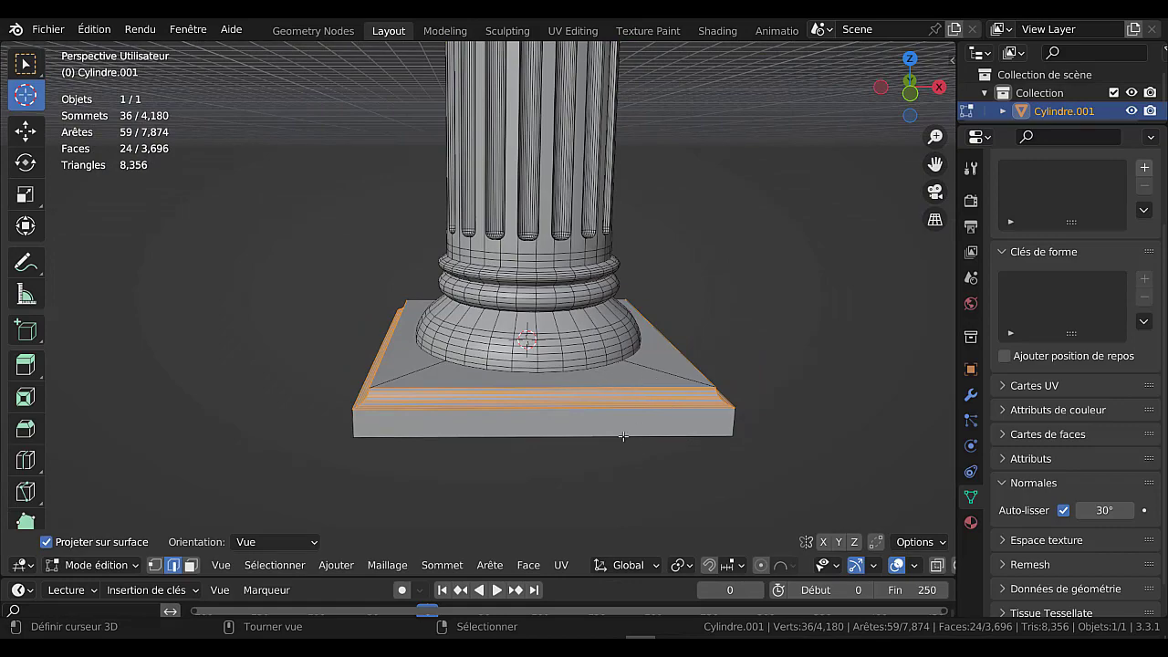
middle_click_drag(646, 432, 733, 396)
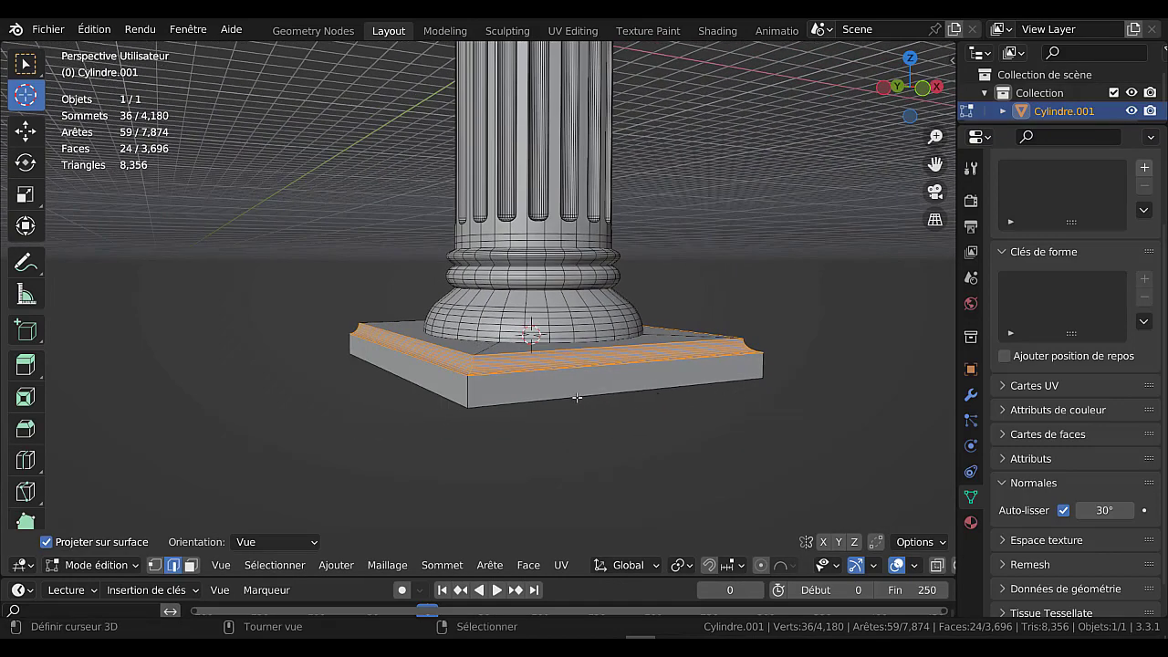
right_click(469, 390, "alt")
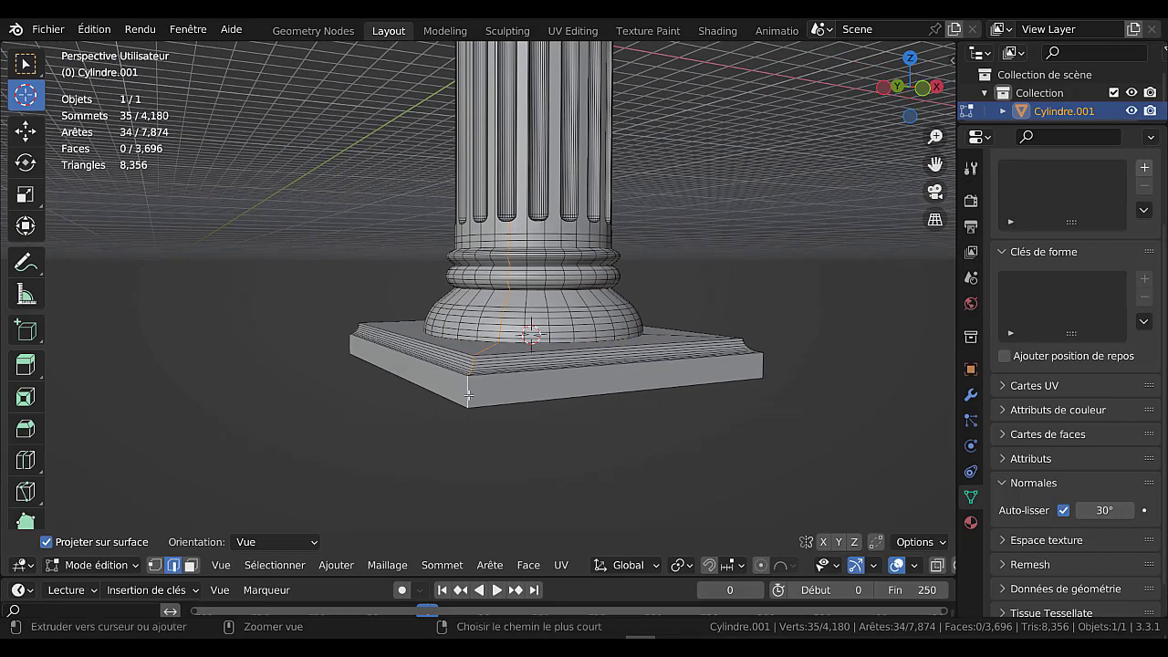
key("ctrl+r")
left_click(469, 395)
right_click(469, 395)
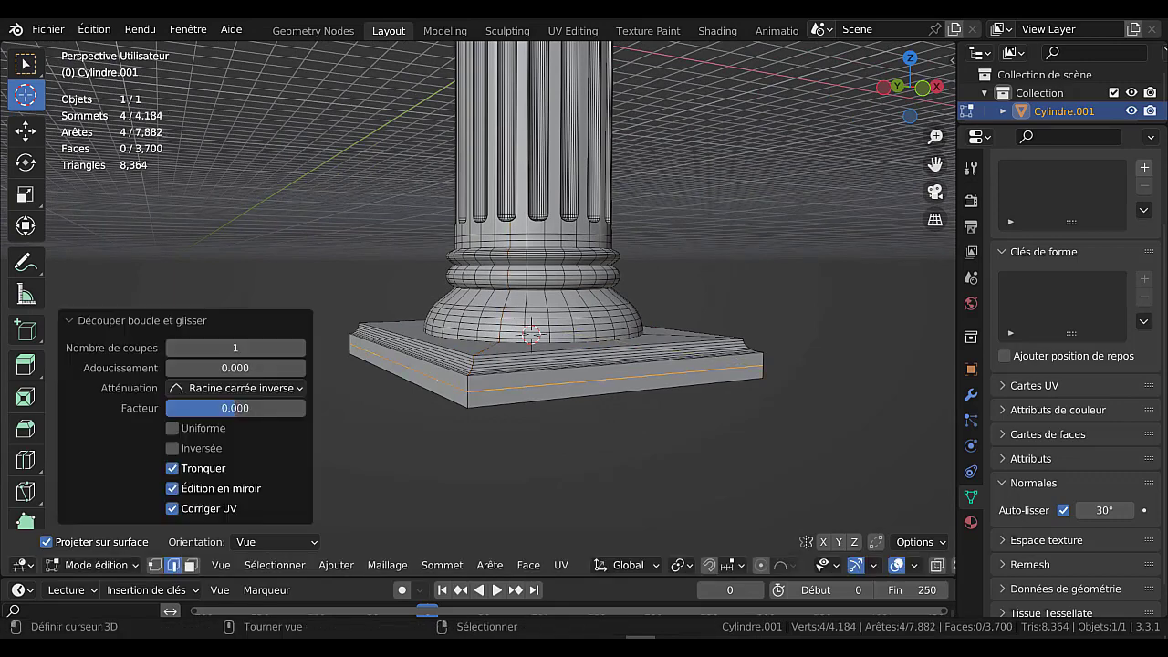
key("s")
left_click(695, 450)
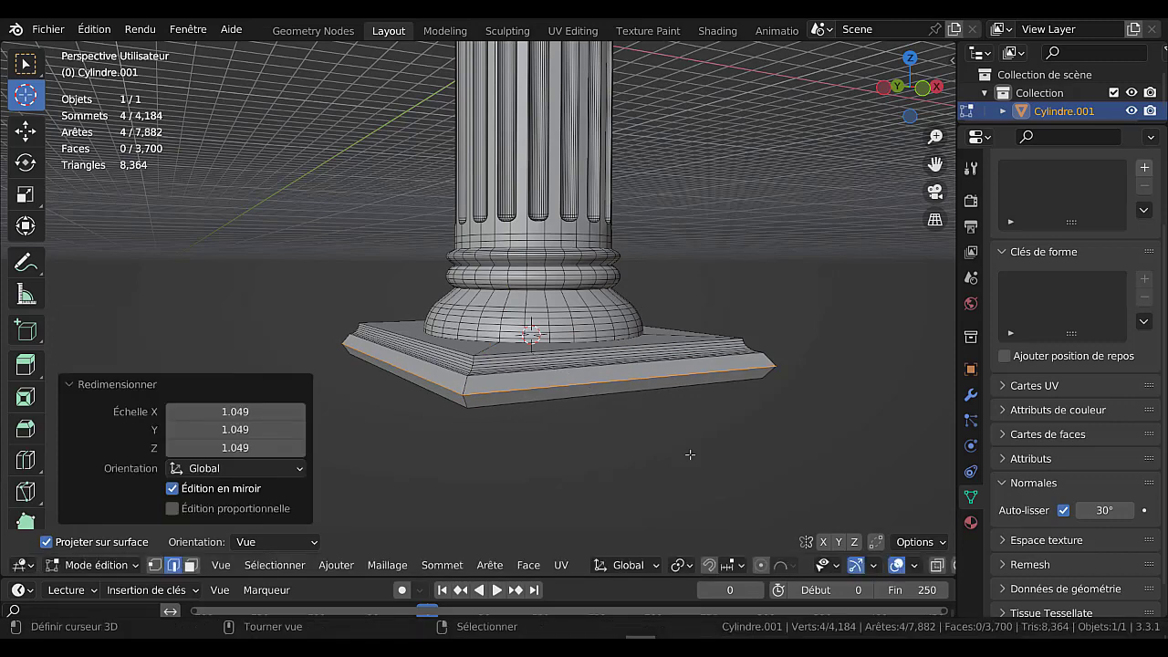
Bevel the slab's middle side loop 0.27 m wide with 8 segments, raising the profile shape for a rounded outward edge.
key("ctrl+b")
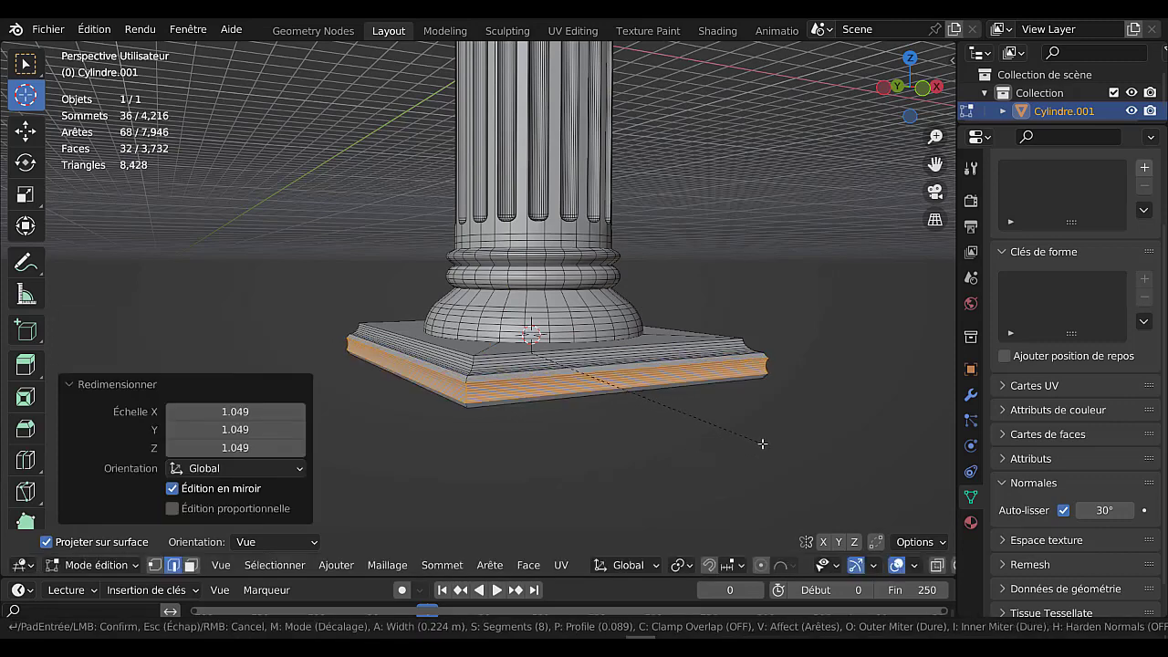
left_click(762, 443)
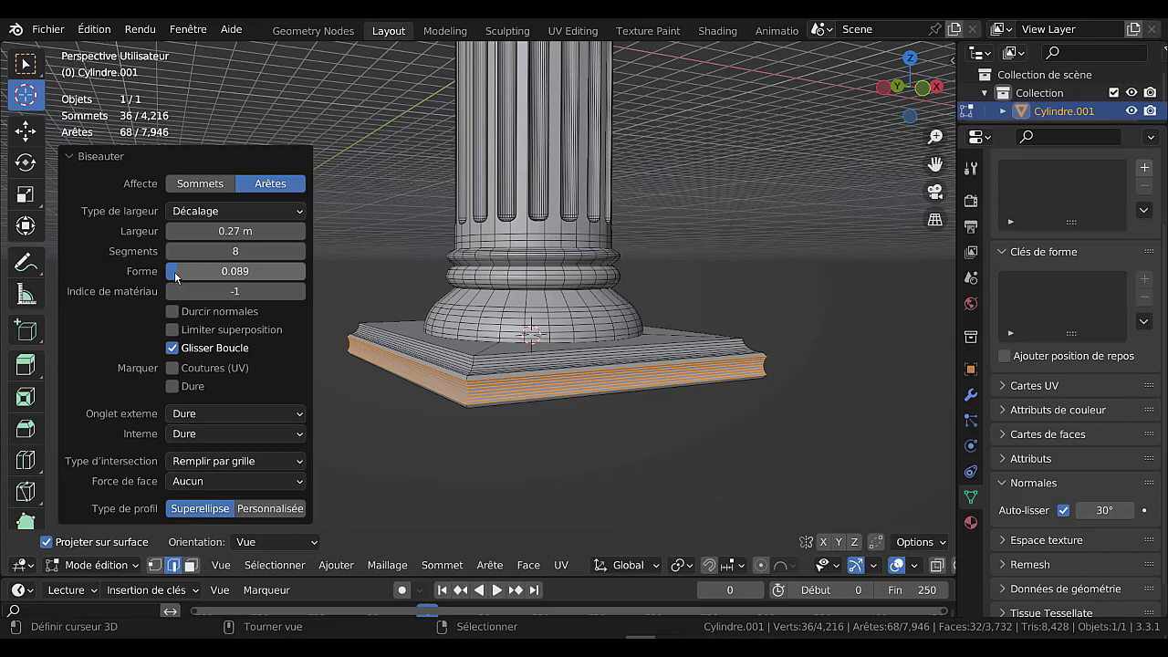
left_click_drag(175, 277, 274, 276)
key("Tab")
mouse_move(565, 426)
middle_mouse_down()
mouse_move(535, 462)
mouse_move(568, 423)
middle_mouse_up()
key("Tab")
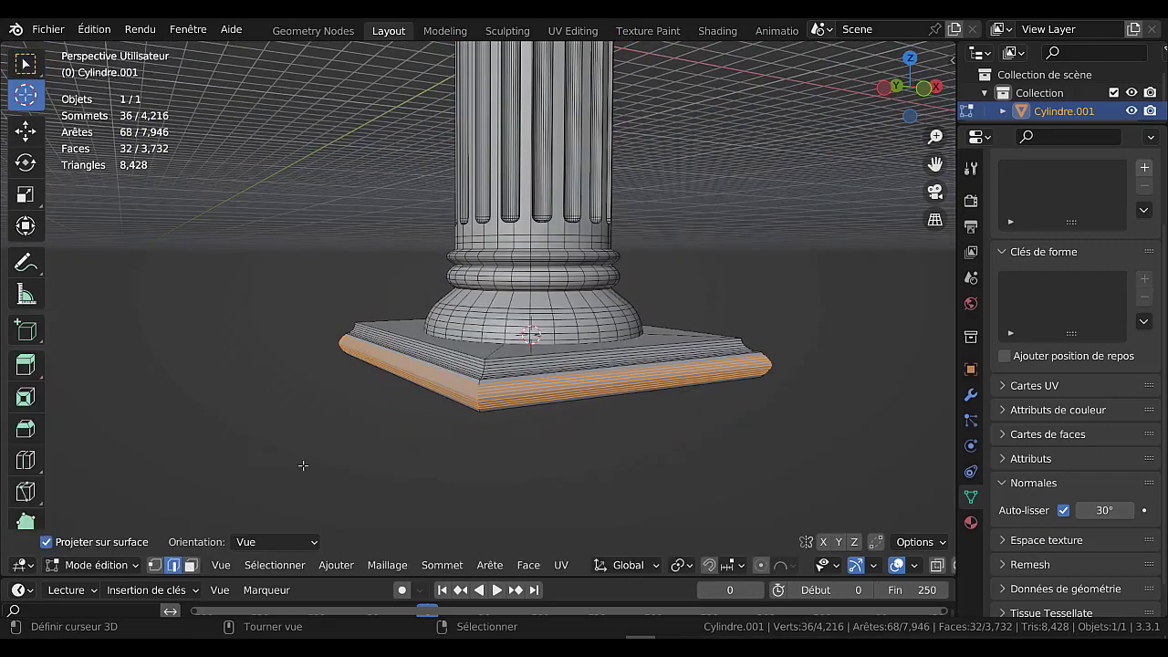
Undo the bevel on the slab's middle side loop and bevel it again 0.253 m wide with 8 segments and a profile shape of 0.773.
key("Tab")
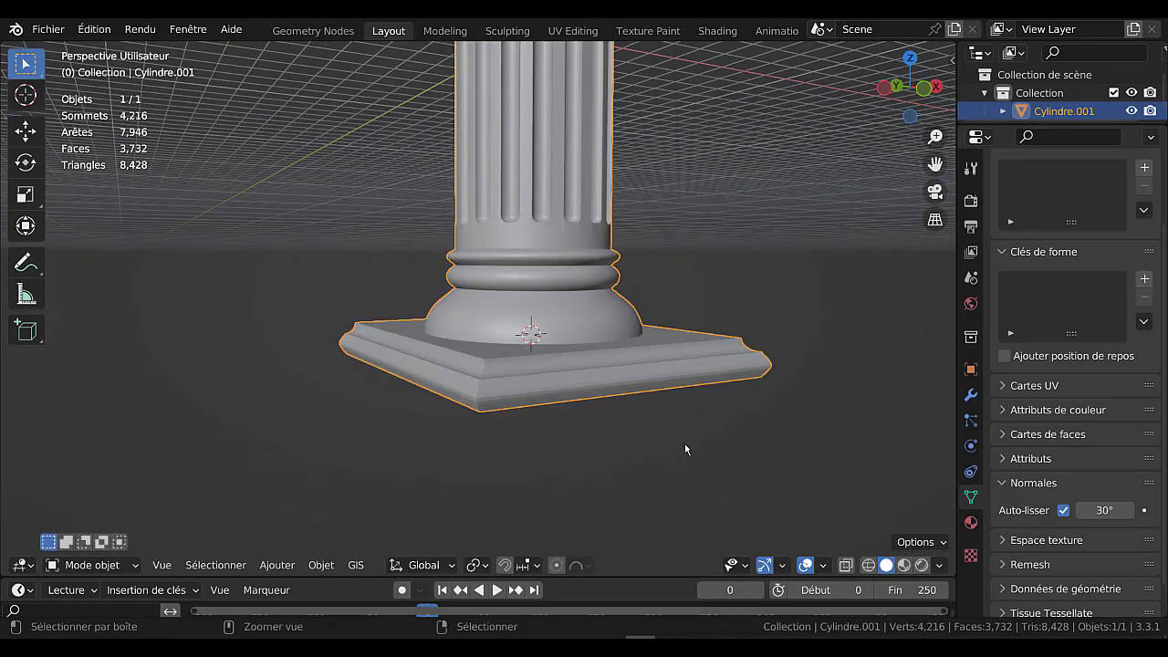
key("Tab")
left_click(681, 442, "alt")
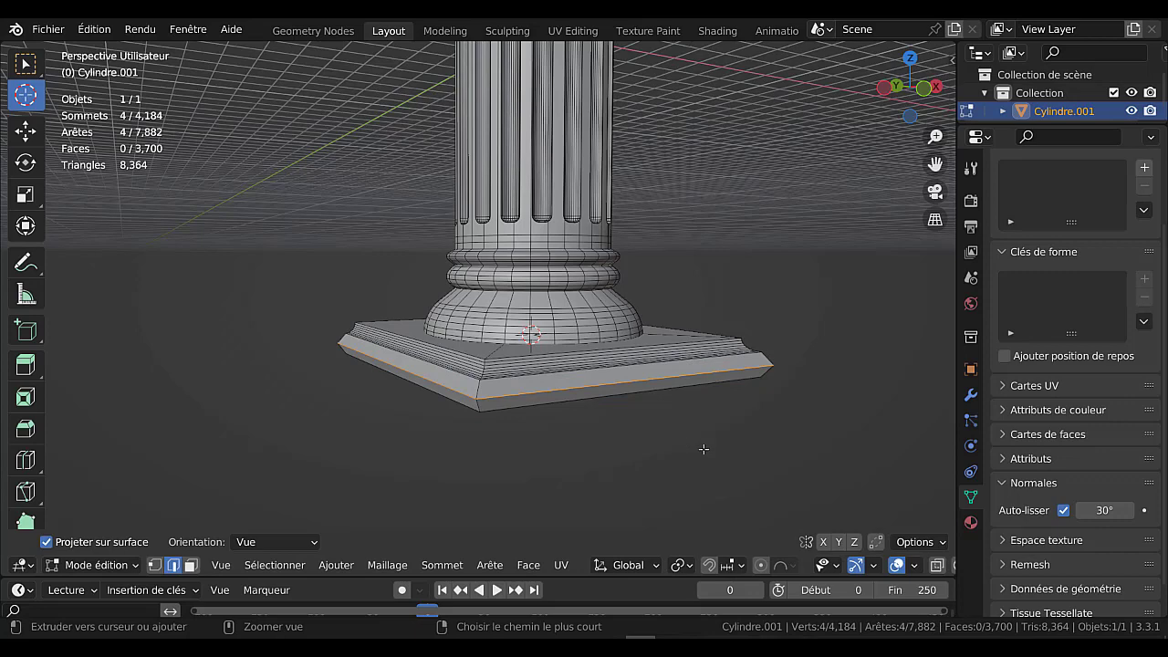
key("ctrl+b")
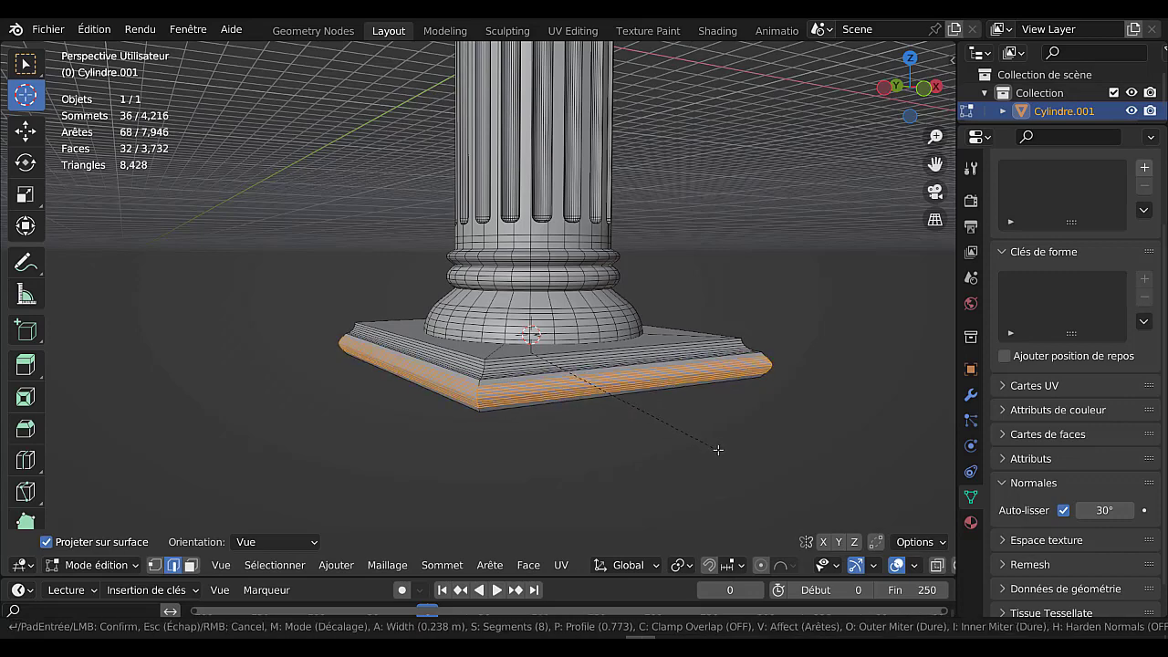
left_click(717, 448)
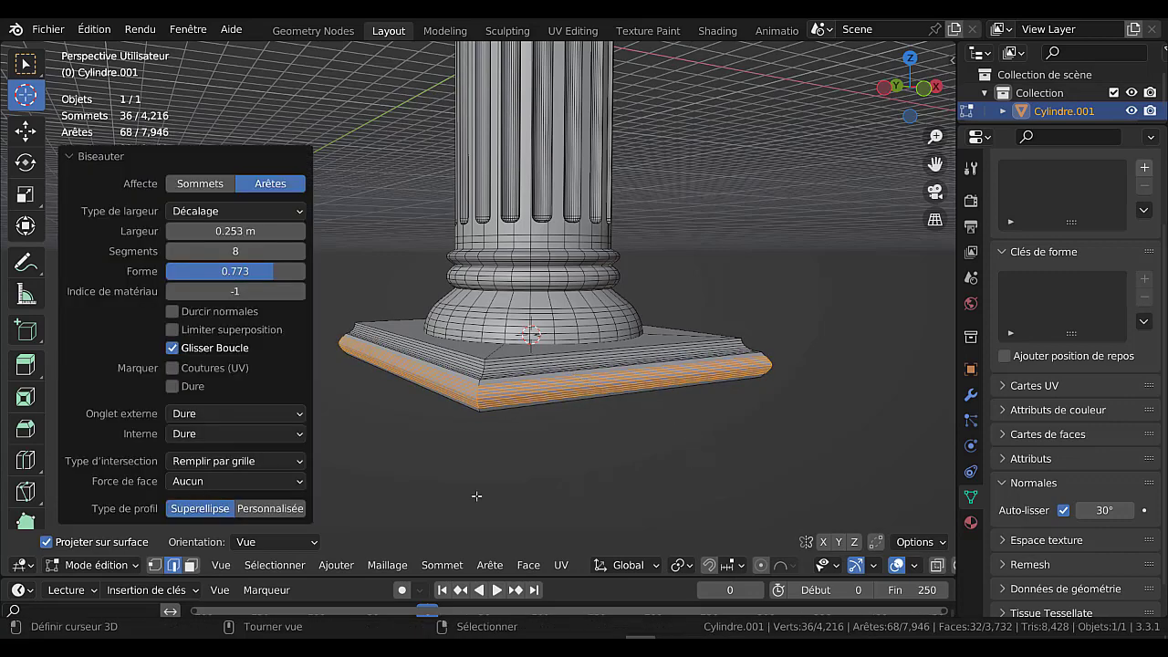
Switch the slab side bevel to a custom profile and add three control points spaced along its diagonal curve.
left_click(240, 508)
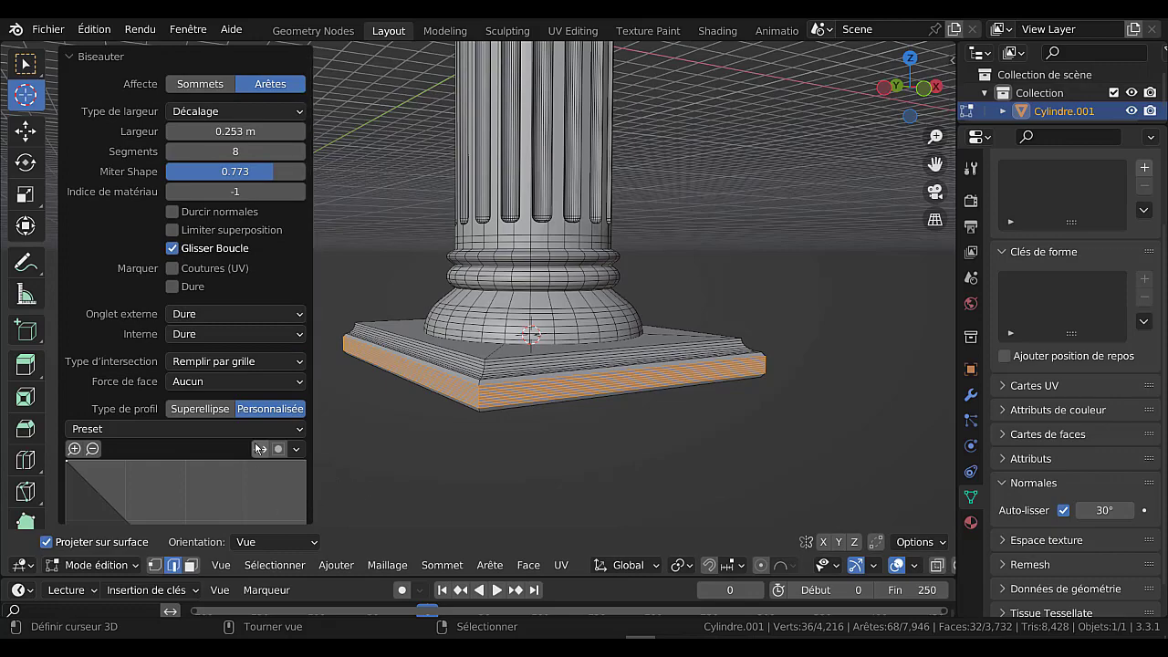
scroll(345, 461, "down", 5)
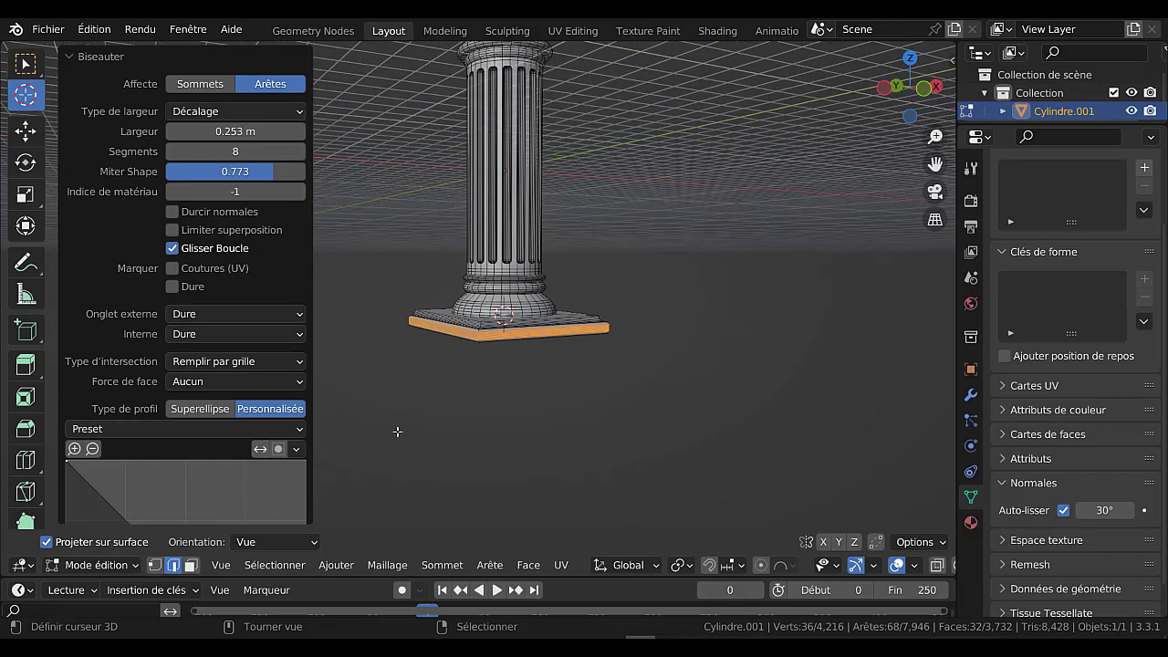
scroll(443, 430, "up", 6)
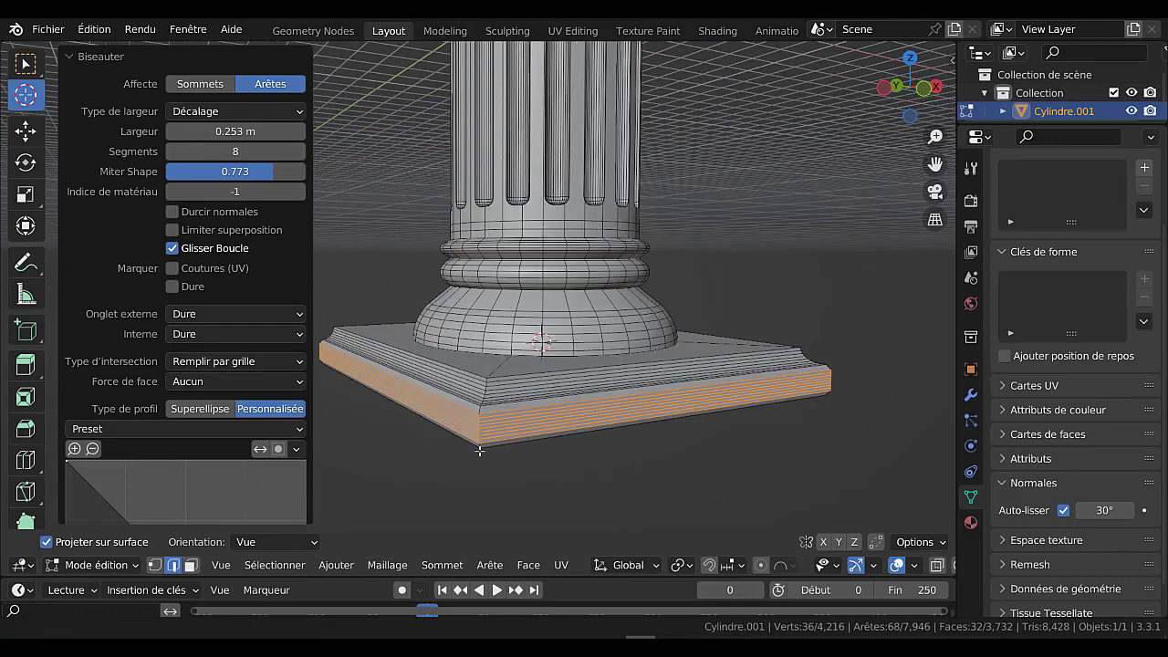
middle_click_drag(479, 450, 600, 405, "shift")
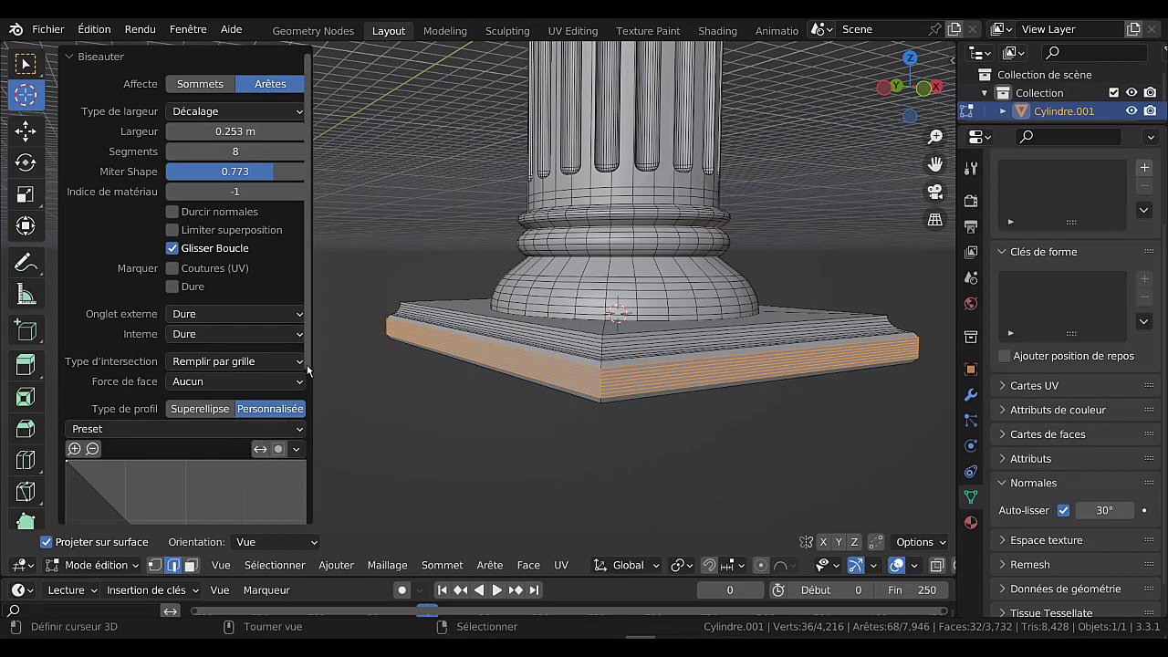
left_click_drag(307, 370, 315, 493)
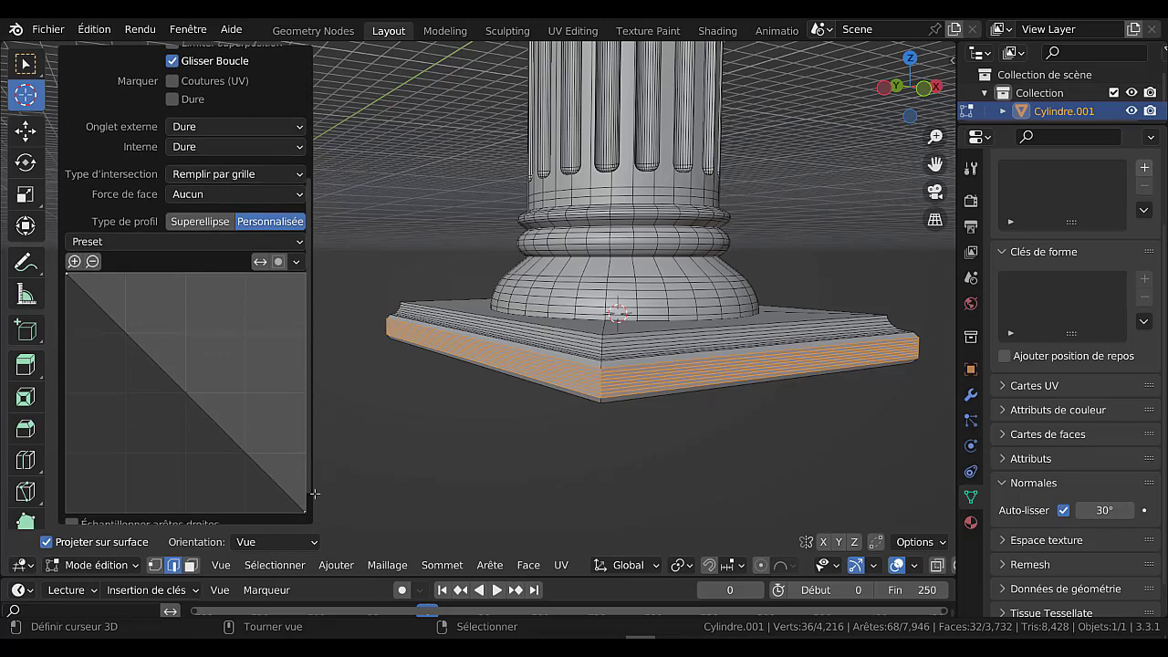
left_click(134, 344)
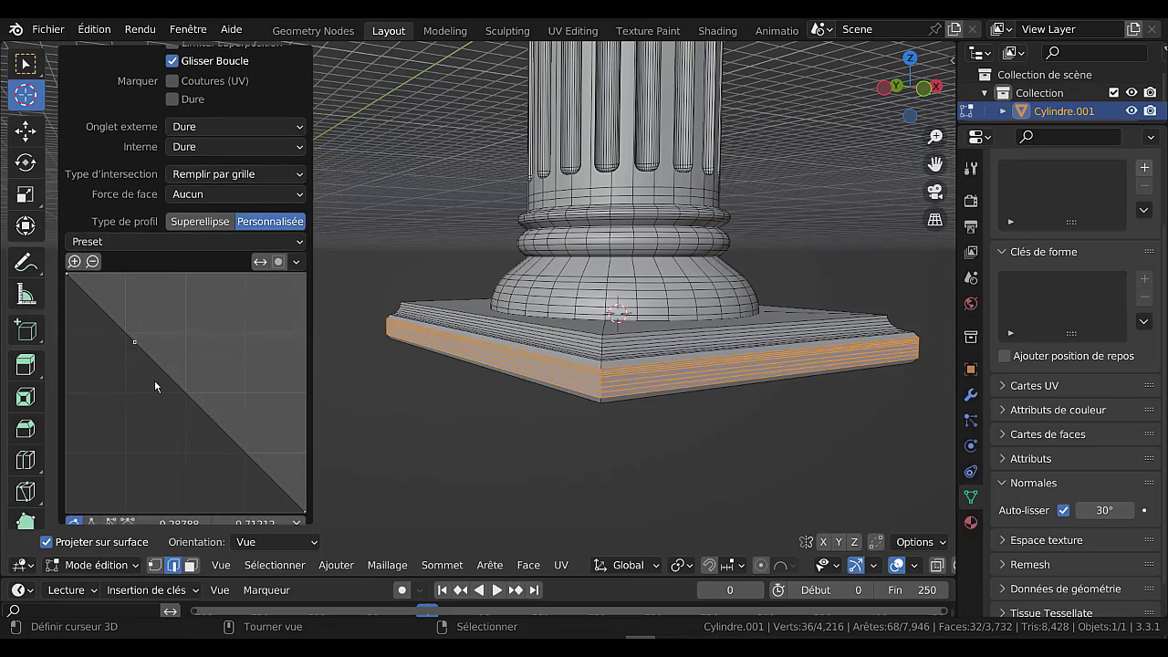
left_click(184, 393)
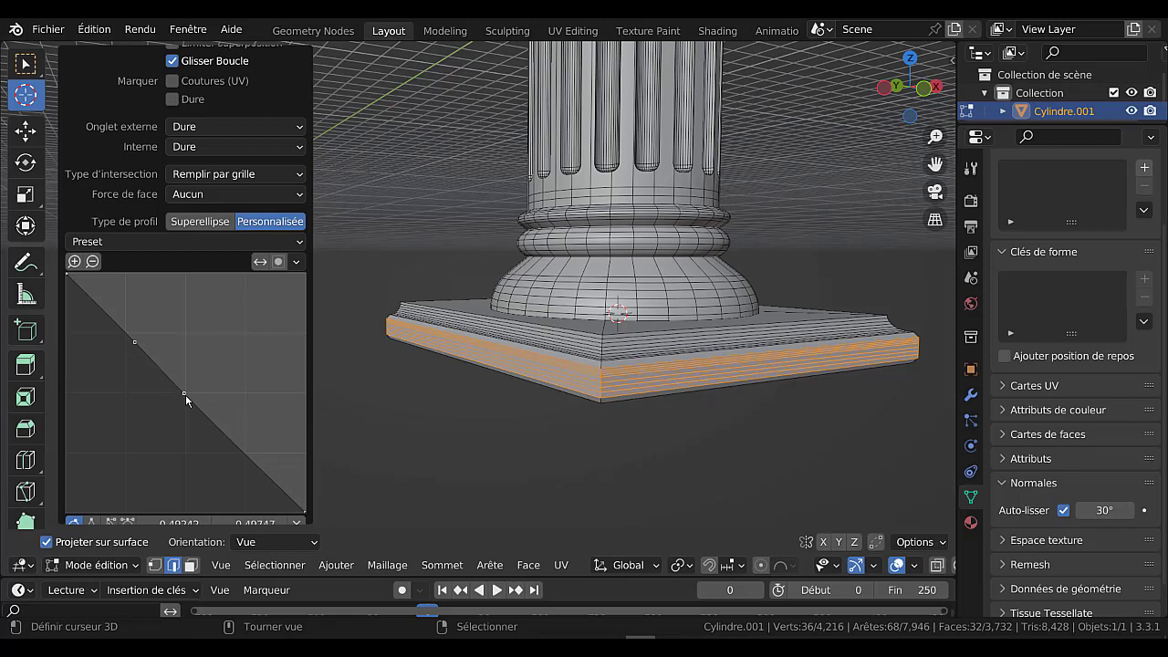
left_click(239, 446)
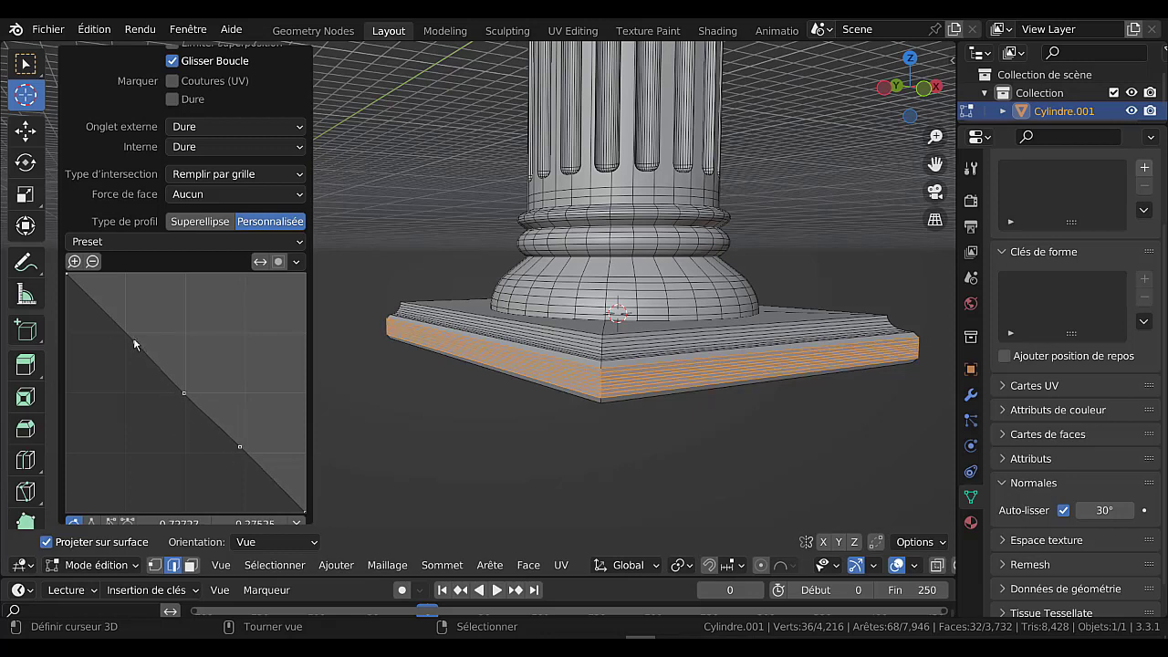
Move the three control points of the custom bevel curve to give the slab's side a stepped, outward-bulging moulding.
left_click_drag(134, 344, 116, 375)
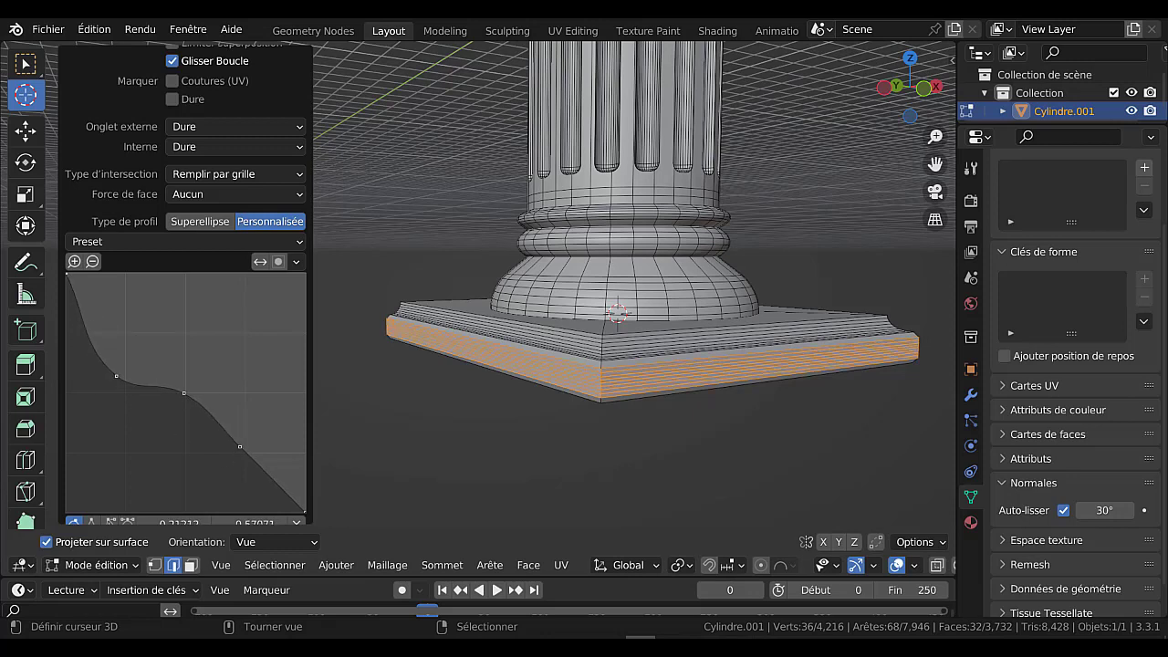
scroll(643, 410, "up", 2)
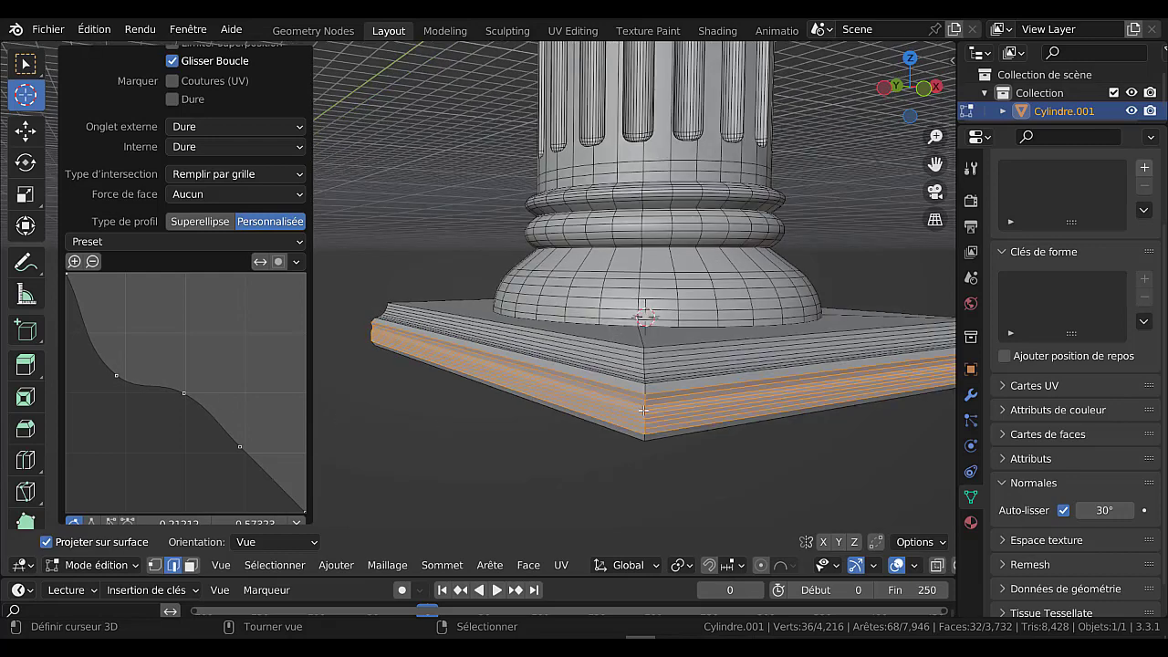
left_click_drag(186, 393, 235, 358)
left_click_drag(237, 449, 266, 449)
left_click_drag(119, 391, 151, 340)
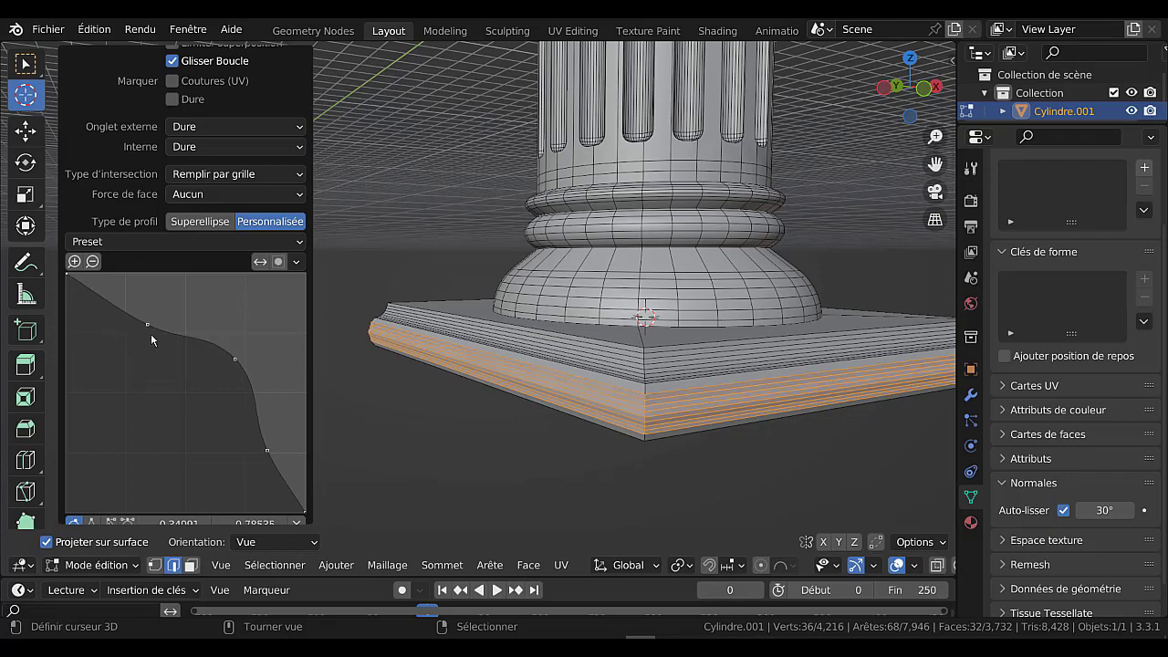
Inspect the moulded slab in Object Mode and apply auto smooth shading at 30° to the pillar.
key("Tab")
middle_click_drag(745, 414, 613, 435)
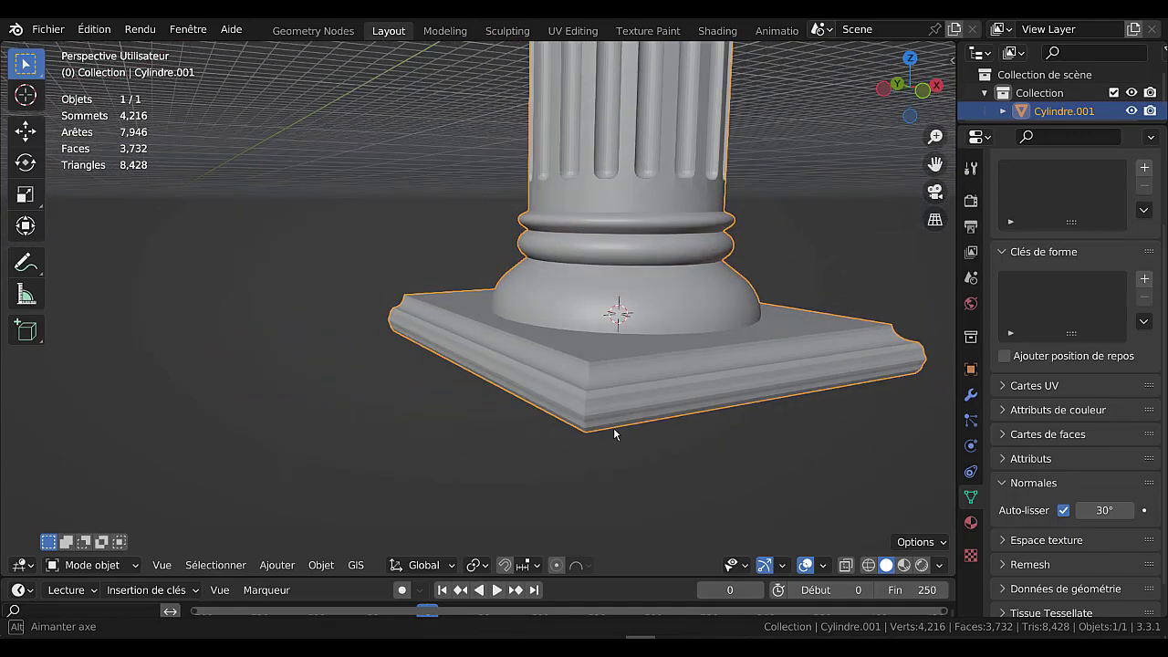
key("Tab")
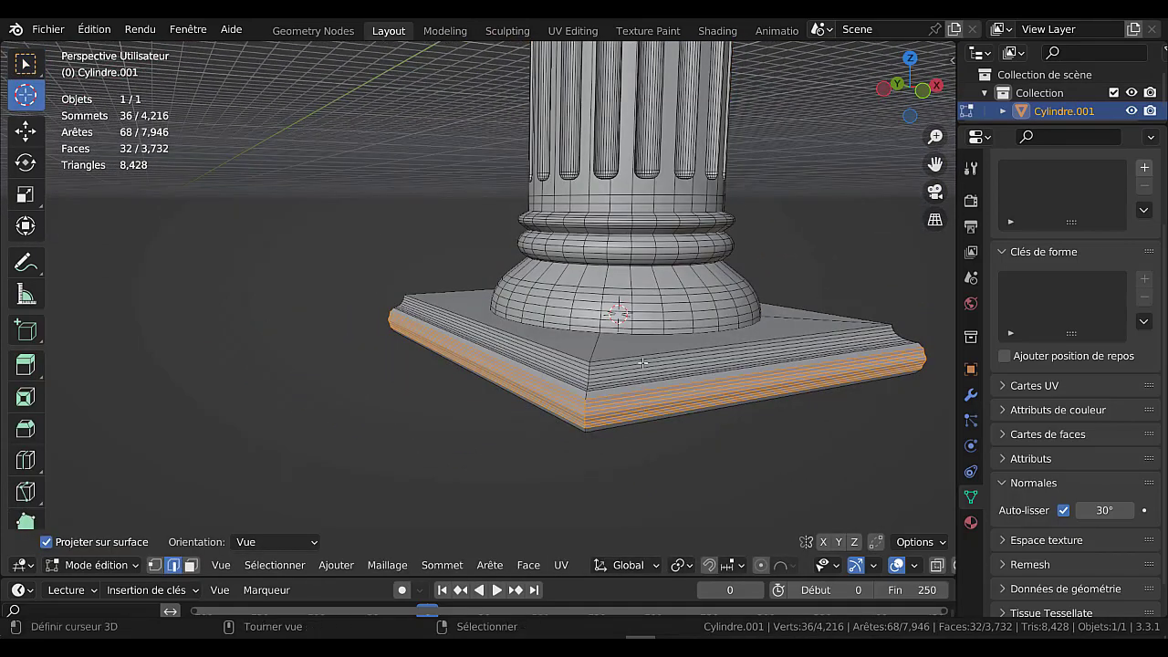
key("Tab")
middle_click_drag(571, 454, 569, 418)
scroll(641, 418, "up", 3)
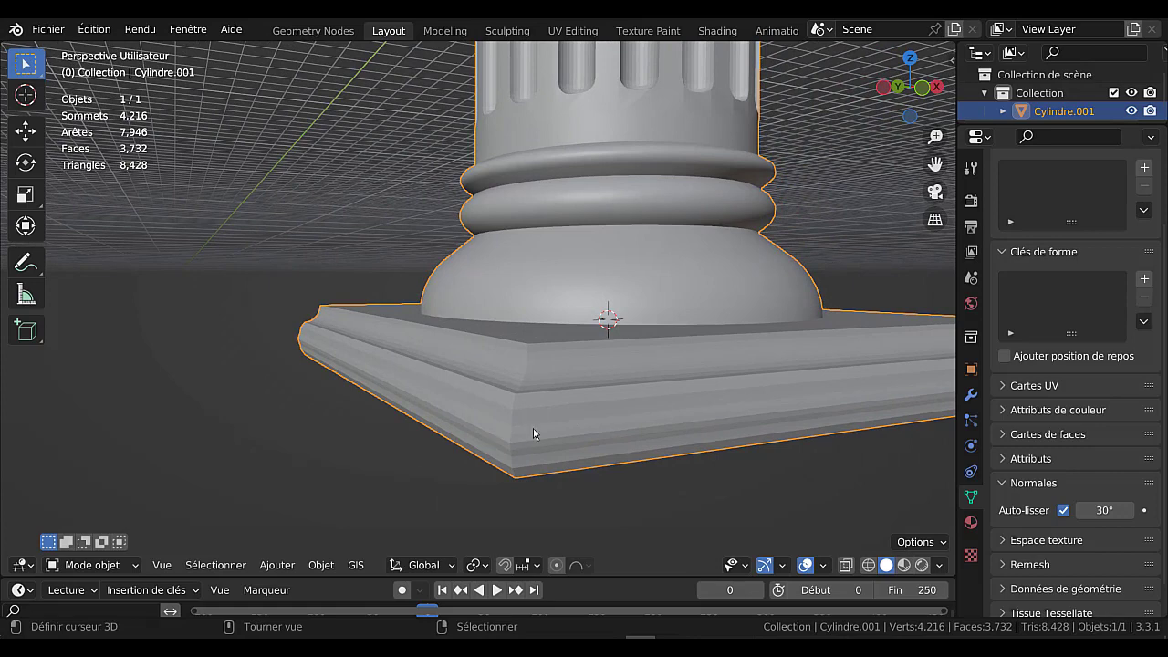
key("q")
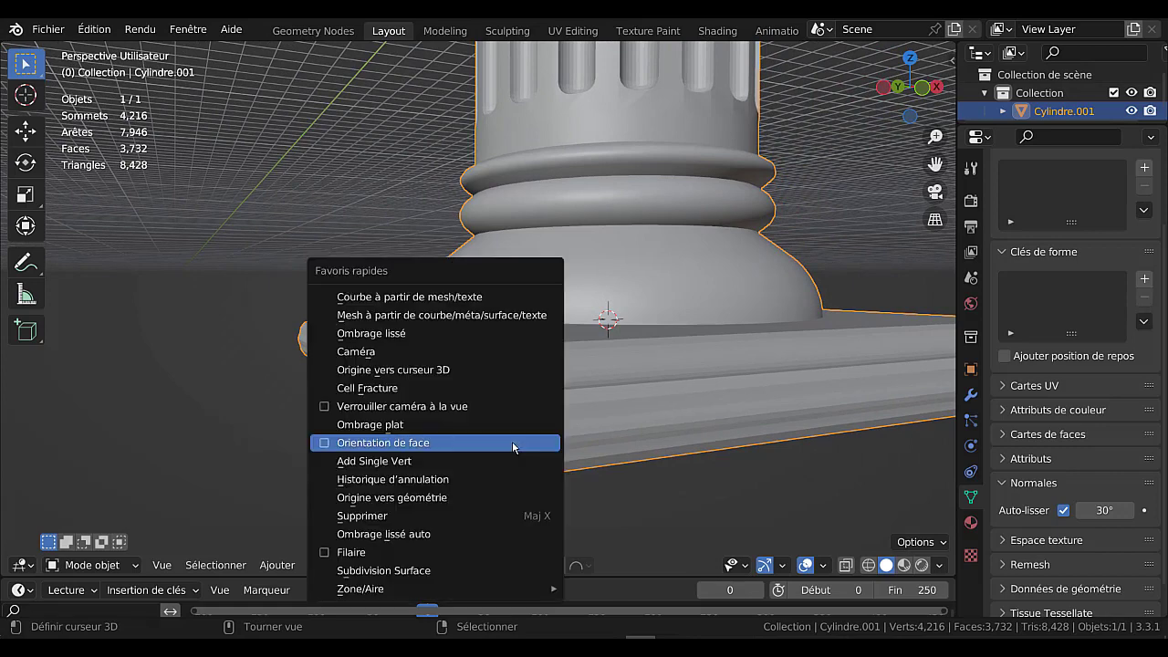
left_click(352, 534)
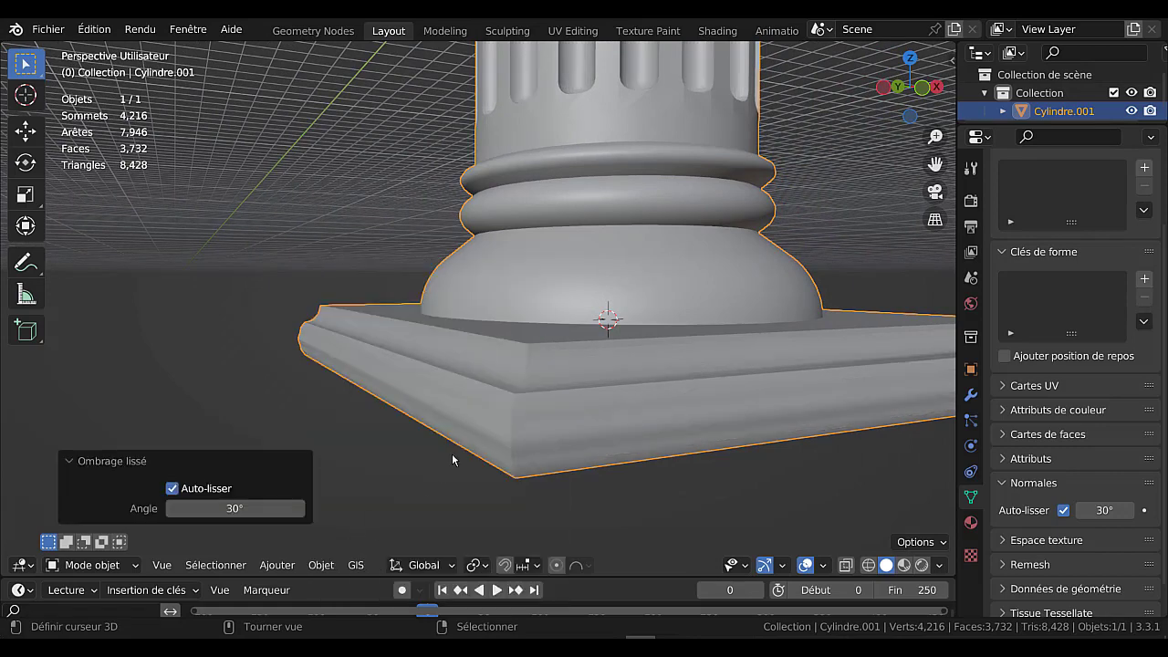
left_click(557, 446)
Slide the edge loop at the top of the flared base downward by a factor of 0.565 and scale it to 0.970.
middle_click_drag(603, 440, 532, 472)
scroll(532, 471, "down", 4)
key("Tab")
scroll(573, 389, "up", 2)
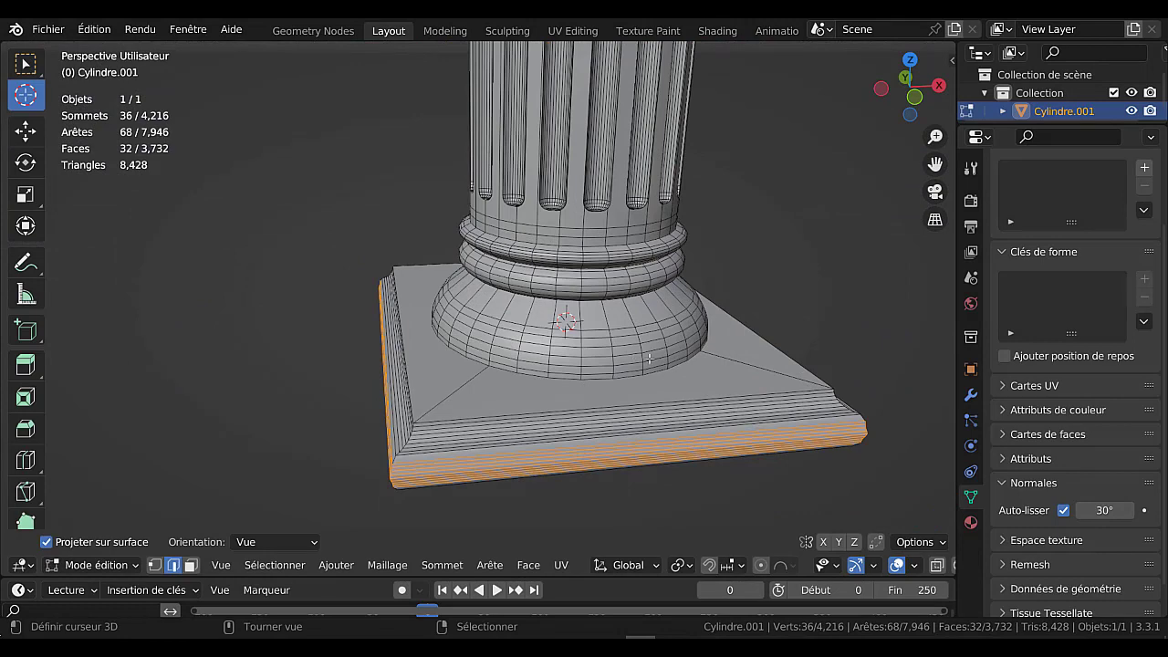
middle_click_drag(632, 310, 635, 279)
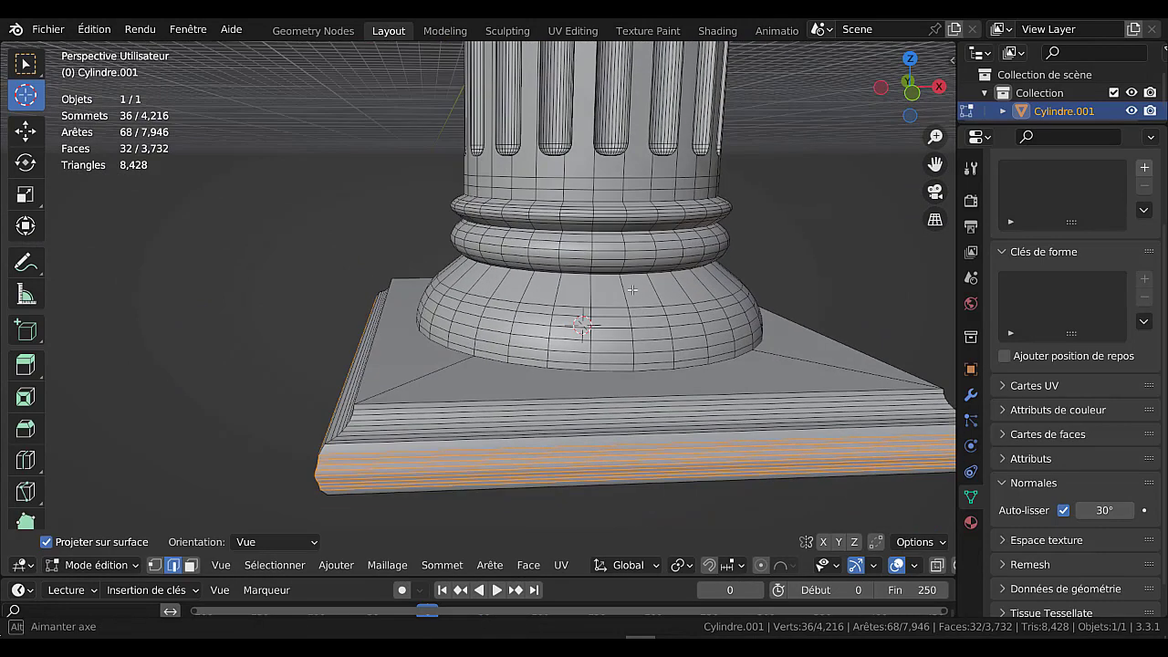
left_click(636, 276, "alt")
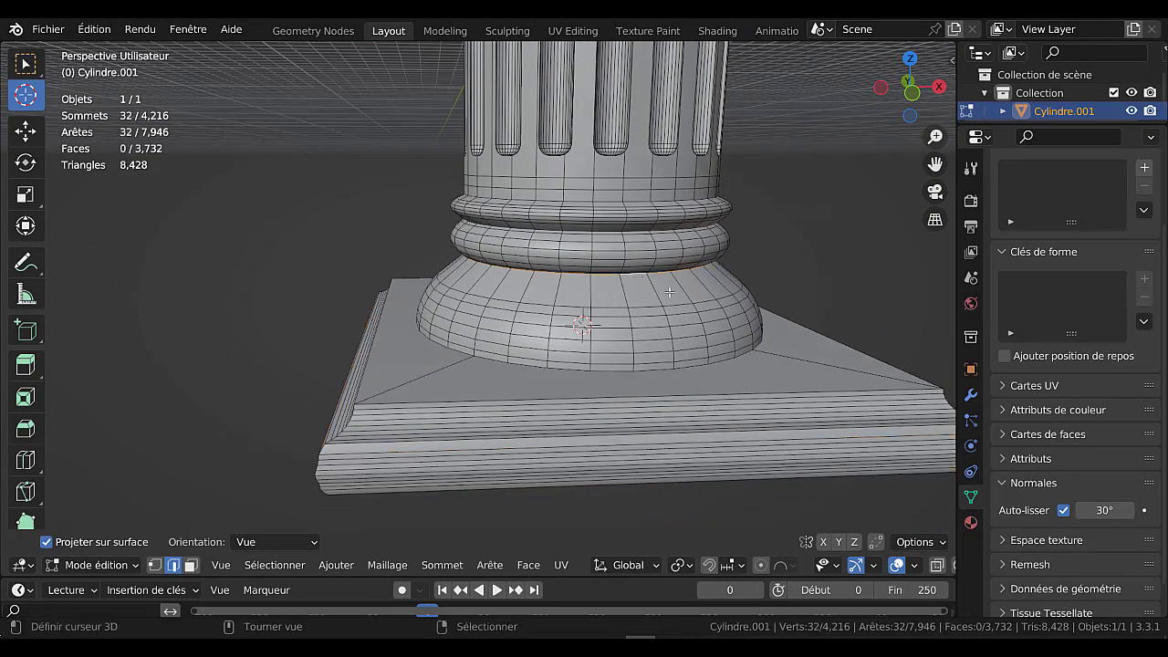
key("g")
key("g")
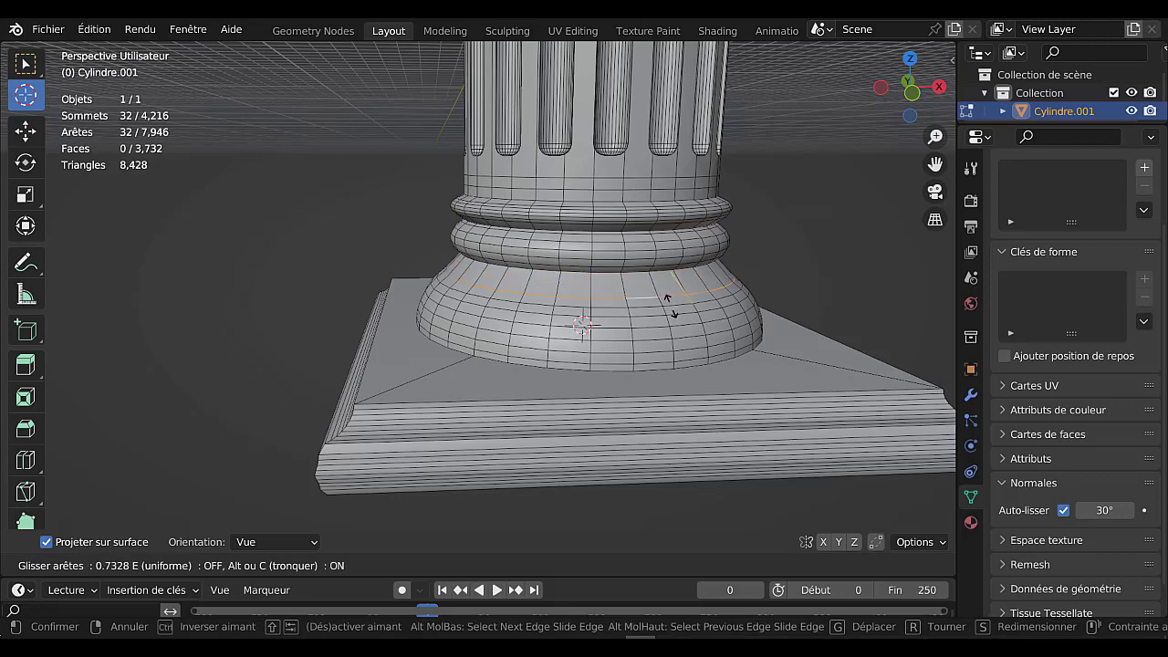
left_click(670, 301)
key("s")
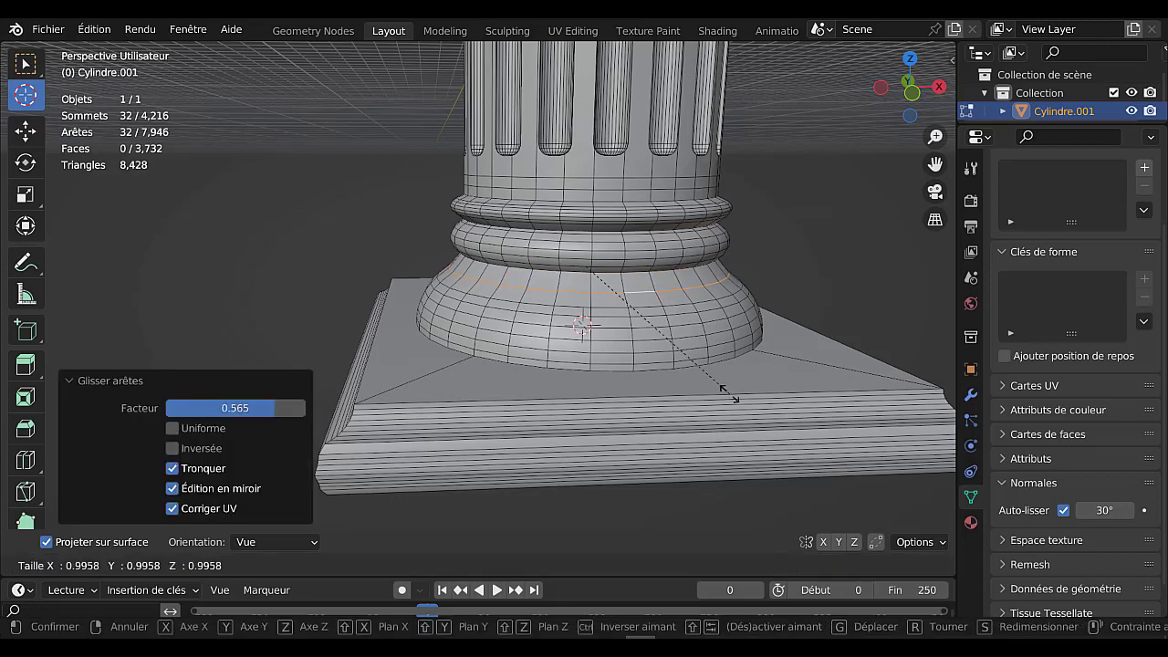
left_click(730, 391)
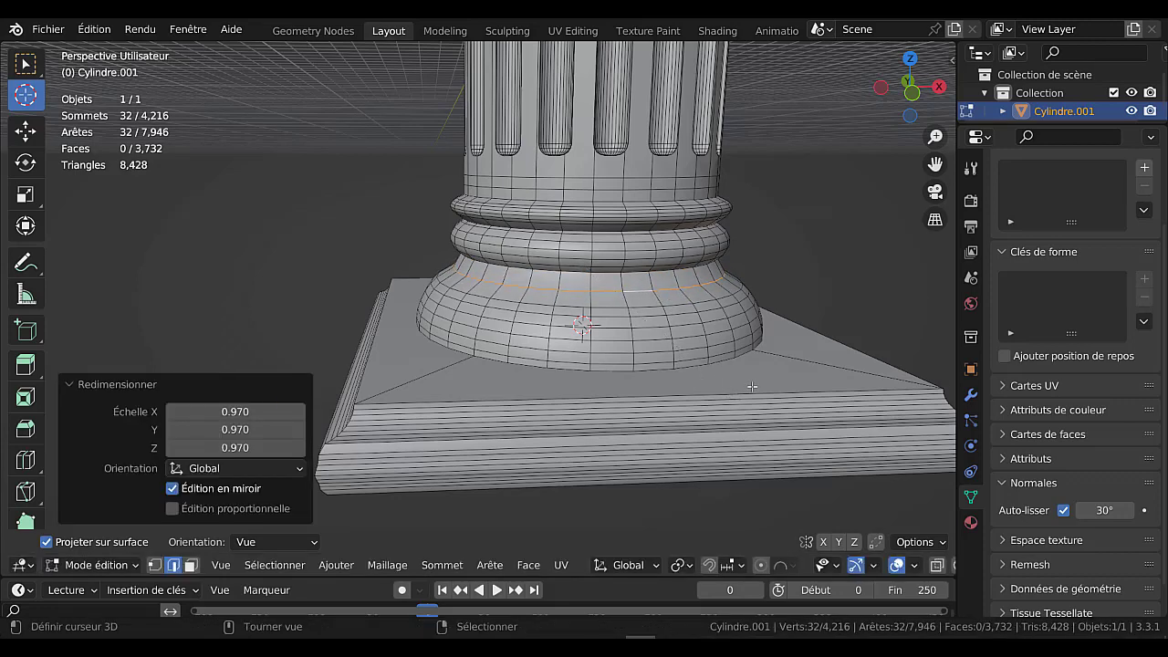
Bevel the flared base's upper loop 0.172 m wide with 8 segments, pulling the custom profile's middle point inward for a concave dip.
key("ctrl+b")
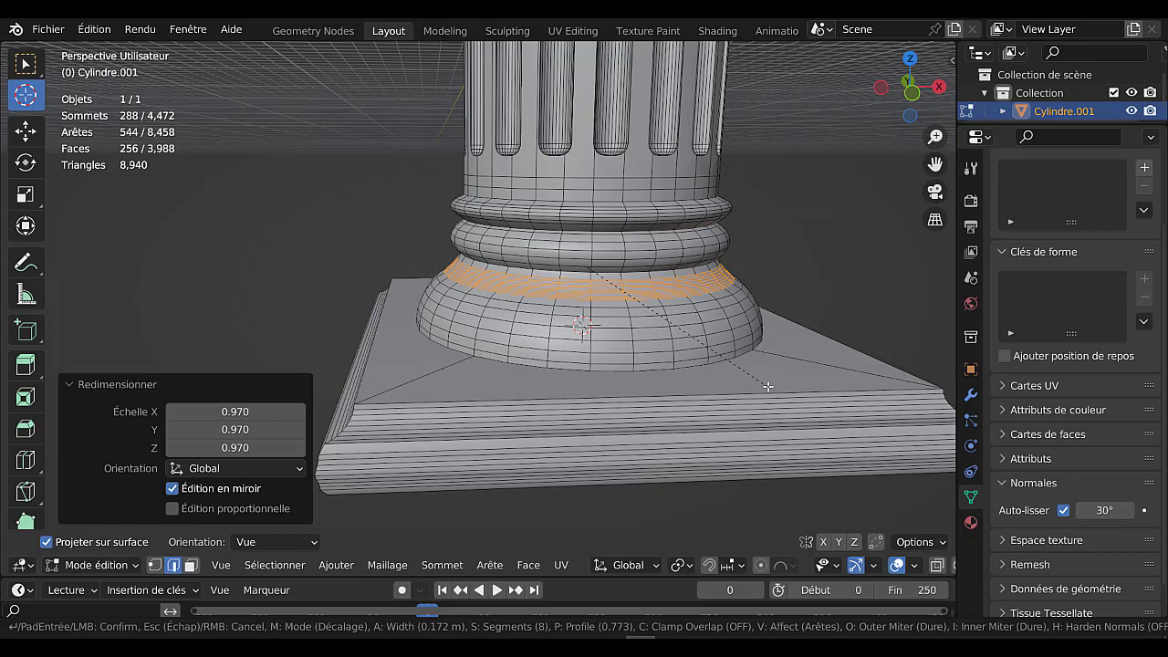
left_click(767, 387)
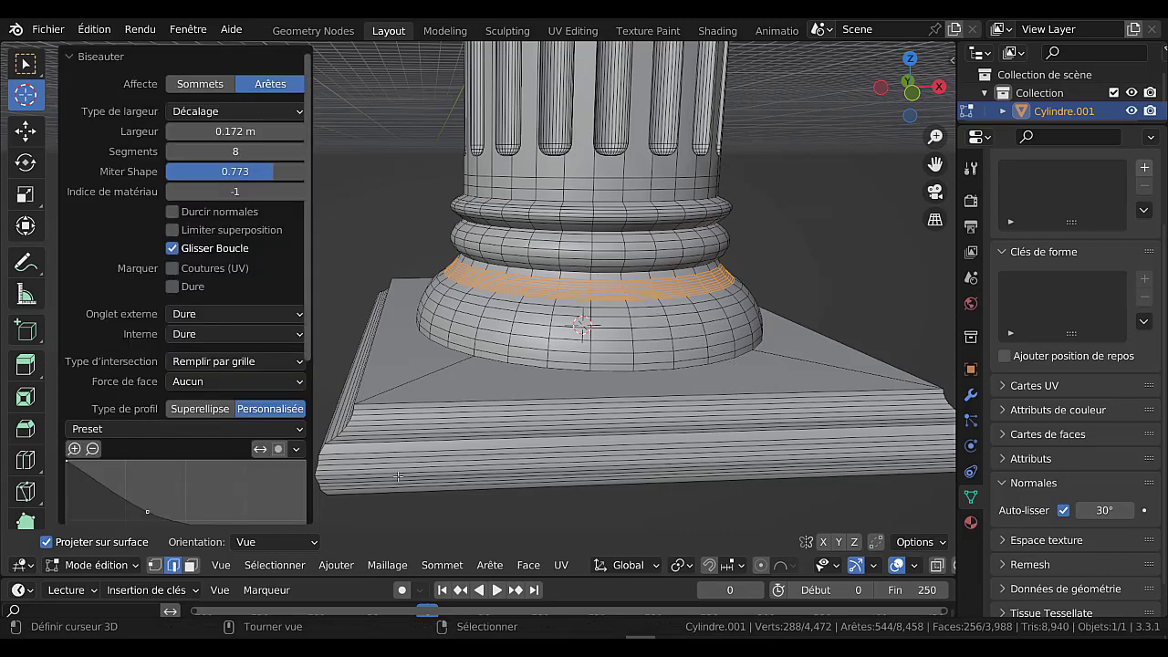
middle_click_drag(398, 476, 457, 425, "shift")
scroll(196, 479, "down", 2)
scroll(195, 481, "down", 2)
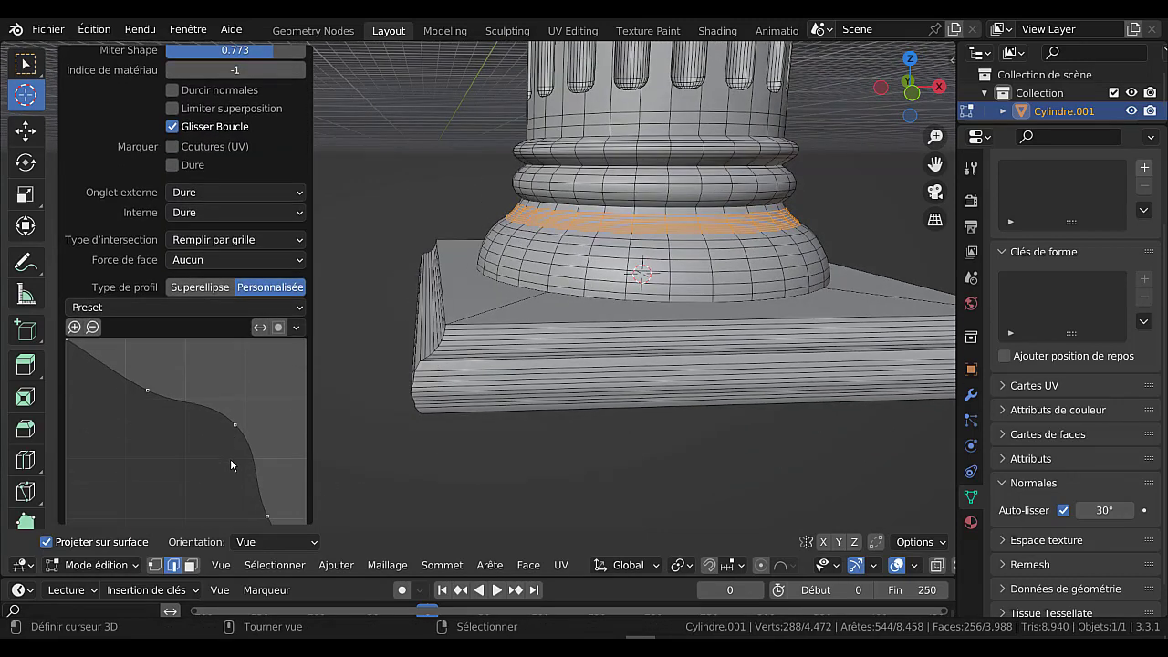
left_click_drag(235, 424, 157, 481)
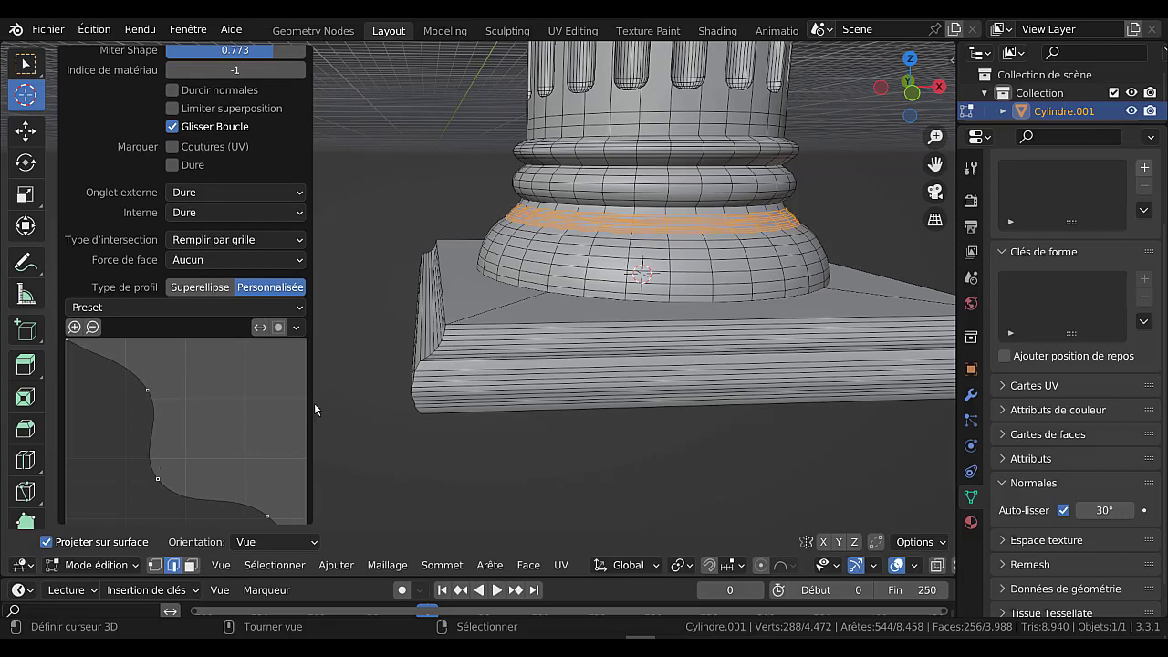
key("Tab")
key("Tab")
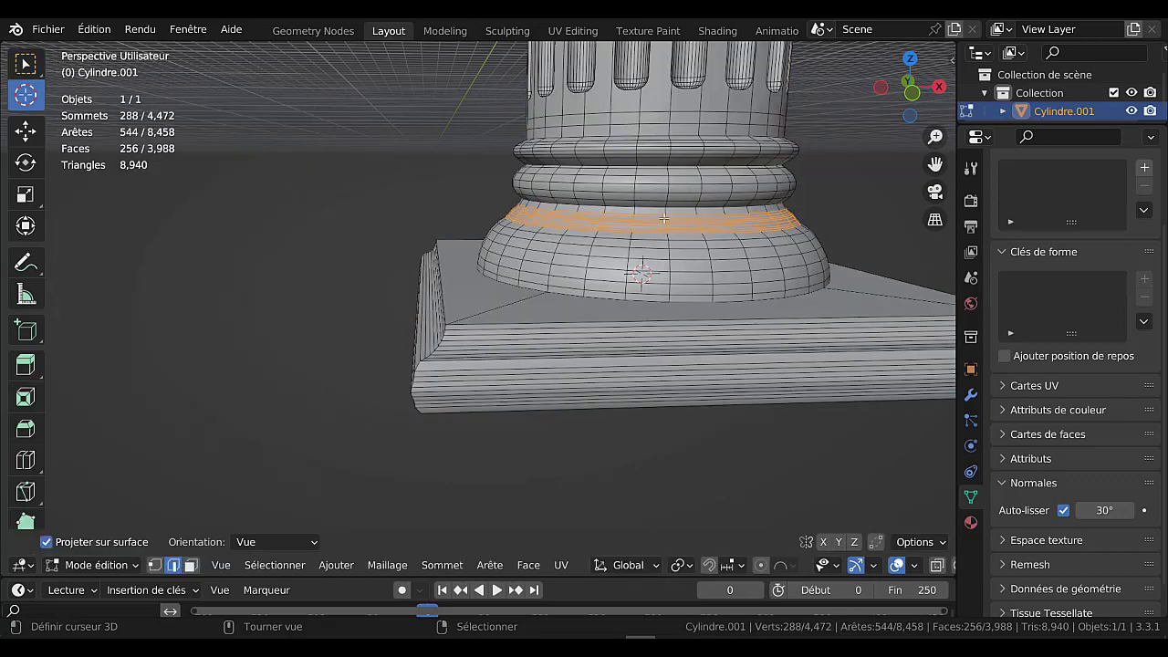
Select the middle edge loop of the lower collar above the base and scale it outward to 1.039.
left_click(684, 183, "alt")
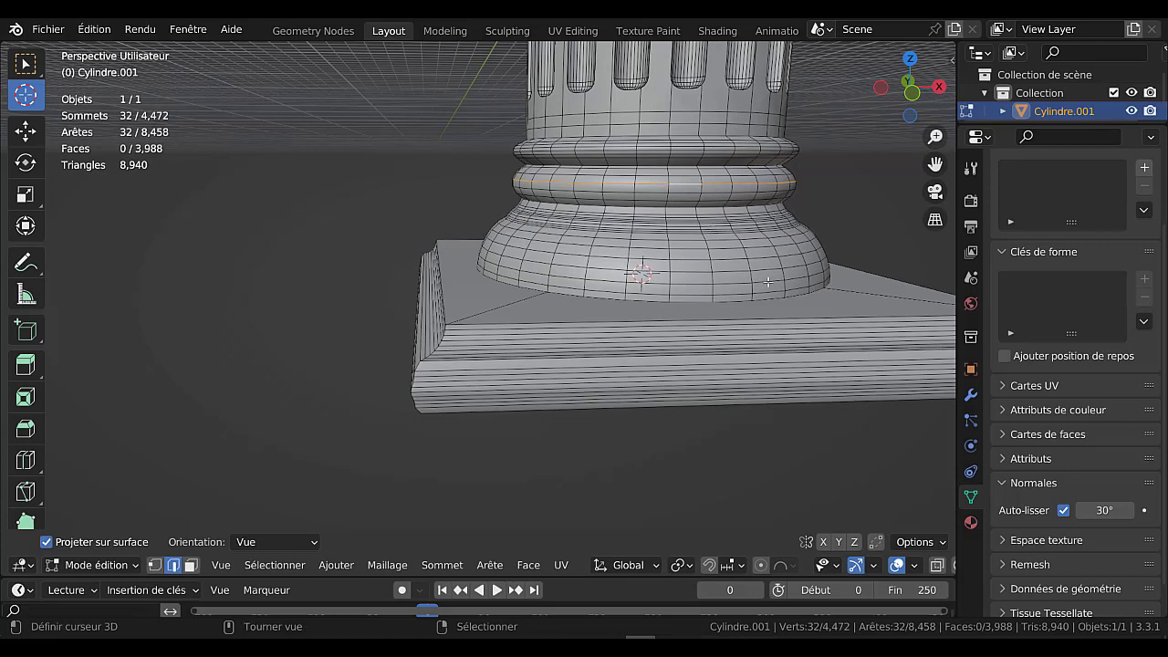
key("s")
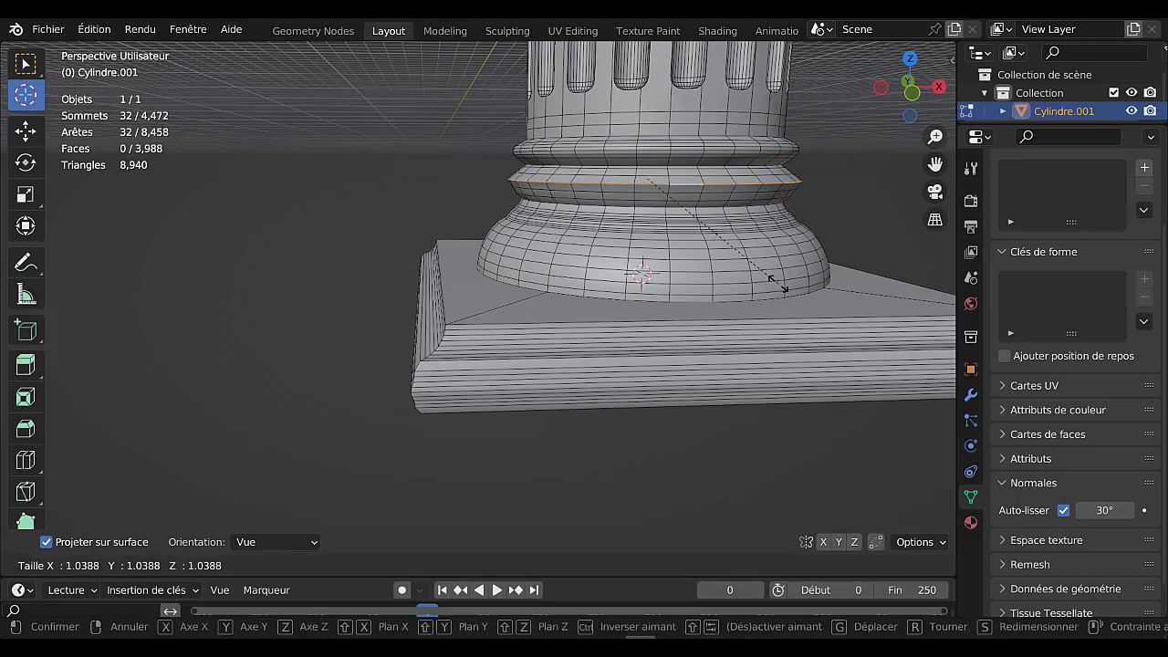
left_click(777, 283)
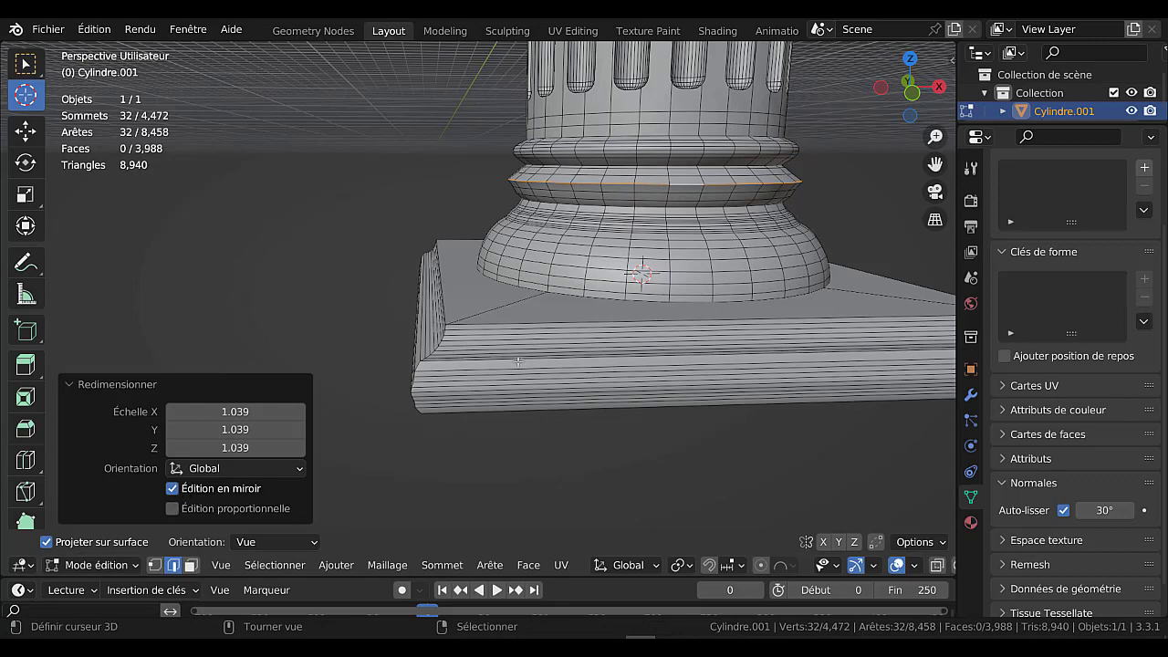
Bevel the lower collar's selected middle edge loop into a narrow moulded band and check its shading in Object Mode.
middle_click_drag(735, 229, 741, 287)
key("ctrl+b")
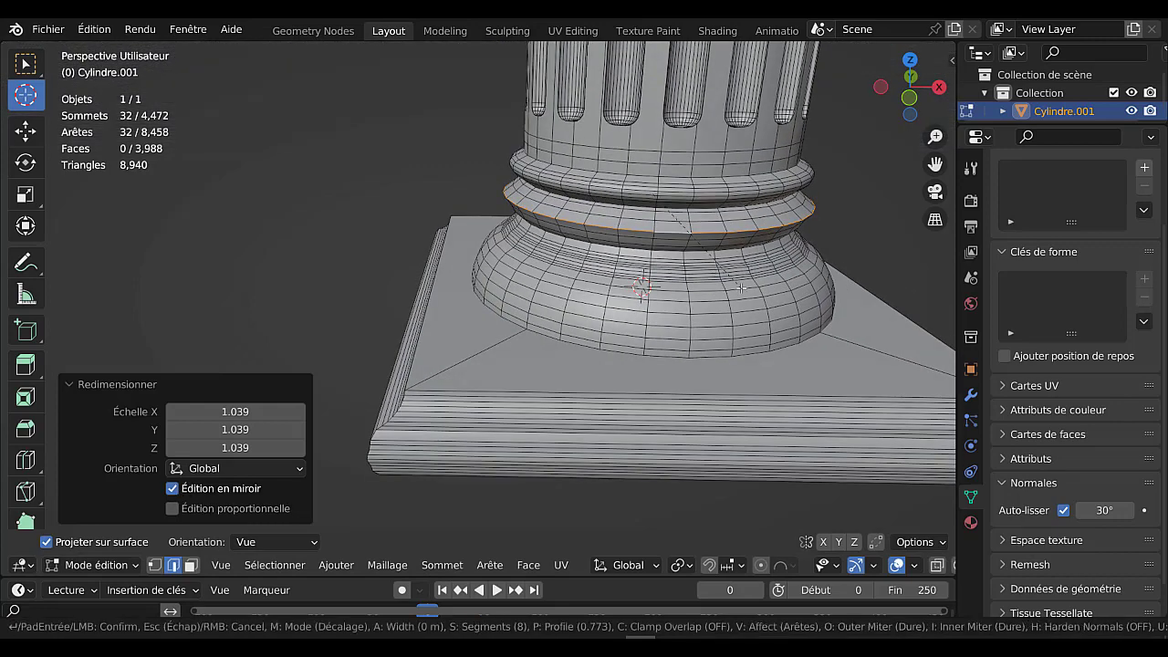
left_click(819, 311)
key("Tab")
middle_click_drag(784, 328, 791, 276)
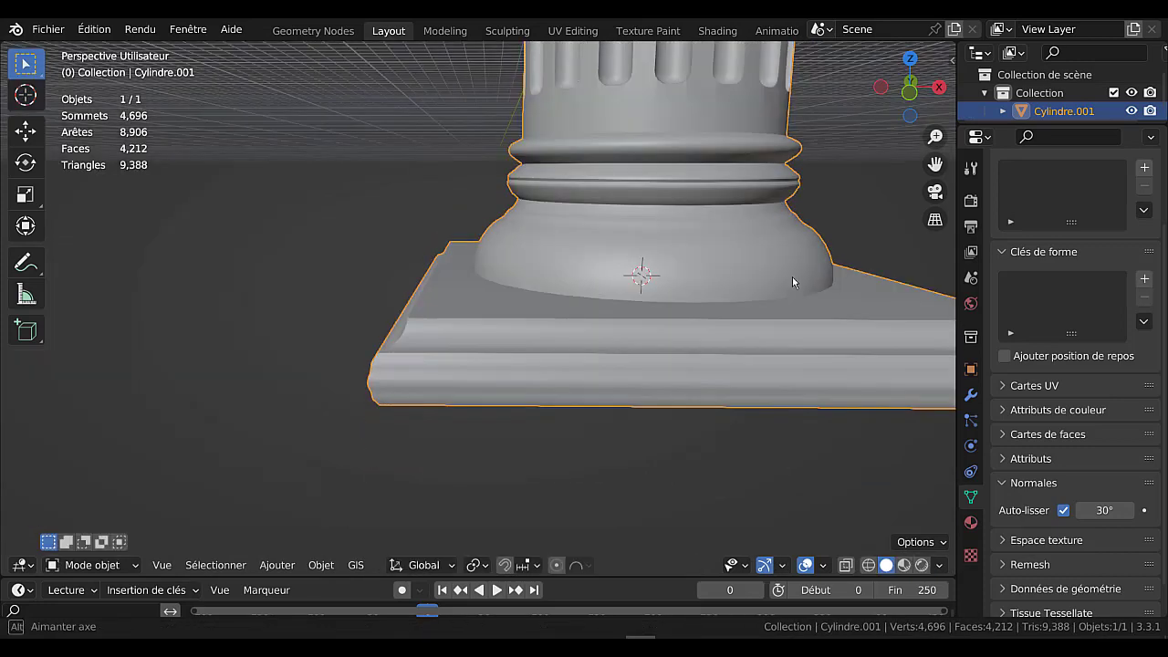
key("Tab")
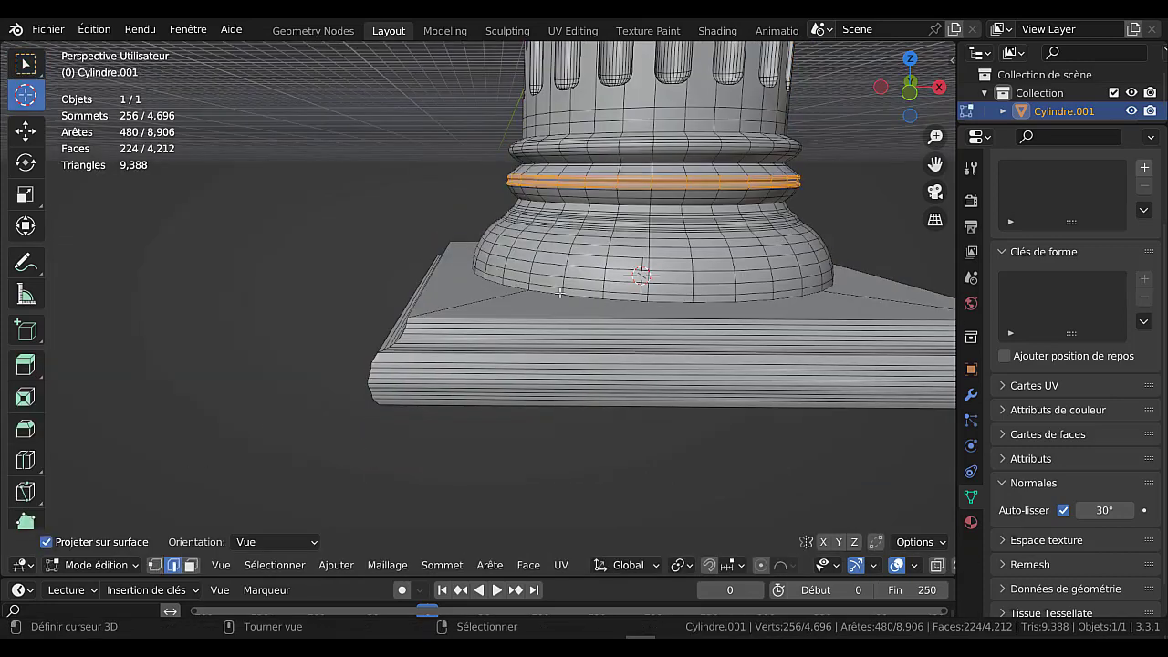
key("Tab")
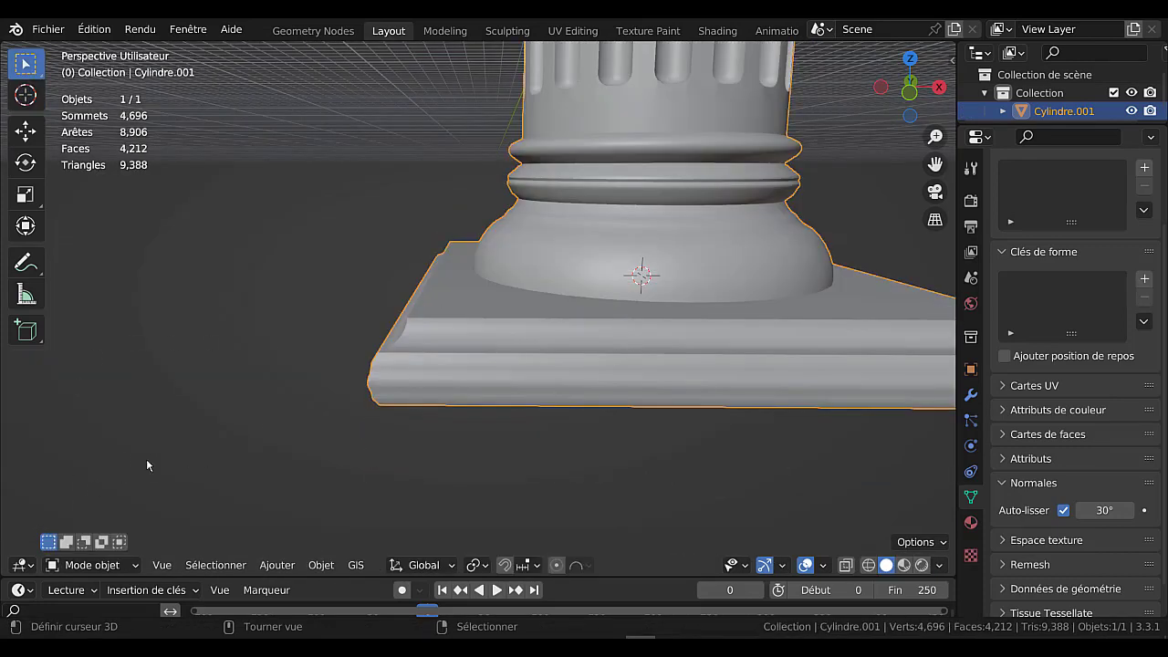
Select the flat circular face on top of the pillar's capital in Edit Mode with face selection.
scroll(146, 465, "down", 10)
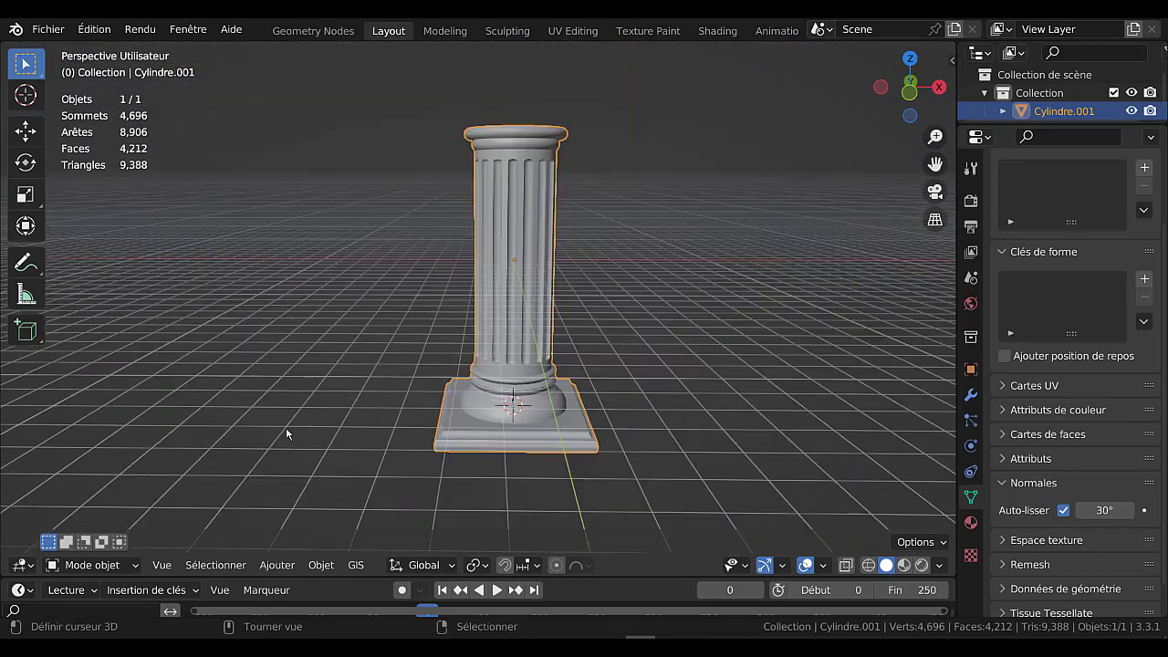
scroll(286, 429, "down", 1)
middle_click_drag(290, 437, 265, 551, "shift")
scroll(336, 424, "up", 3)
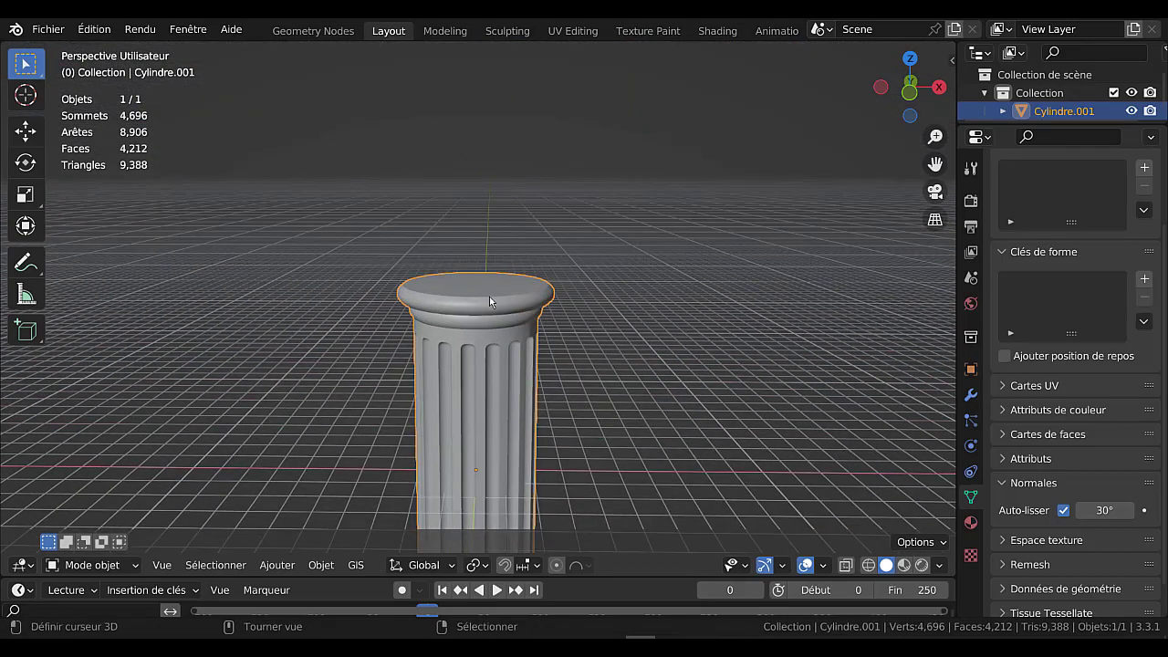
key("Tab")
scroll(515, 315, "up", 2)
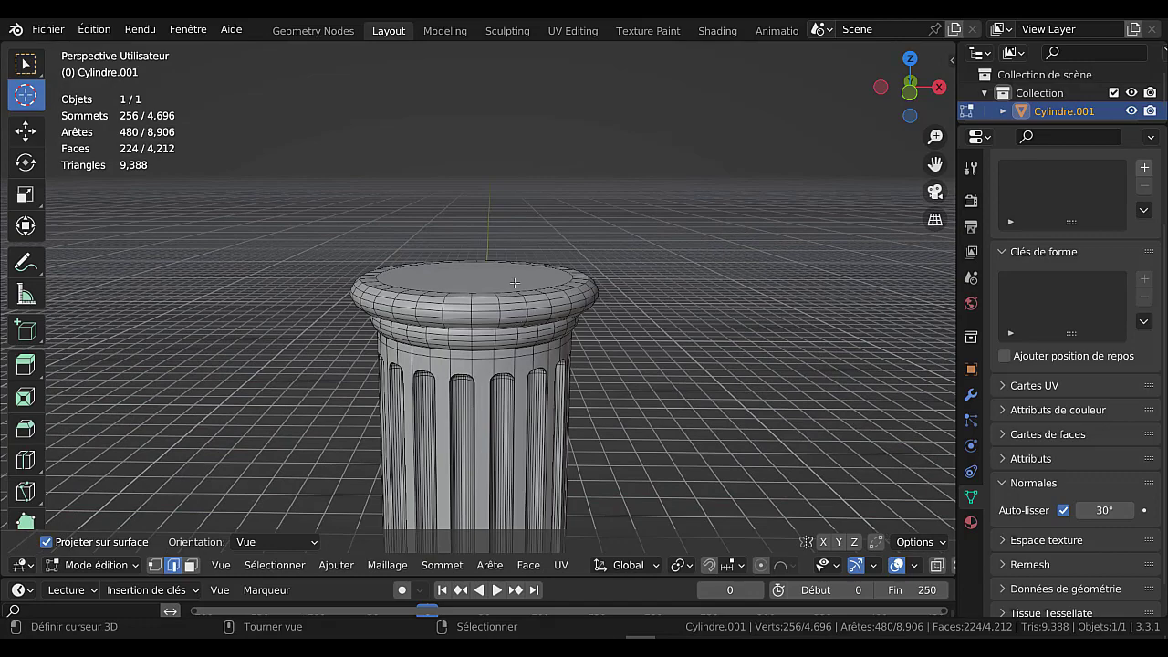
left_click(488, 289)
middle_click_drag(511, 323, 485, 338)
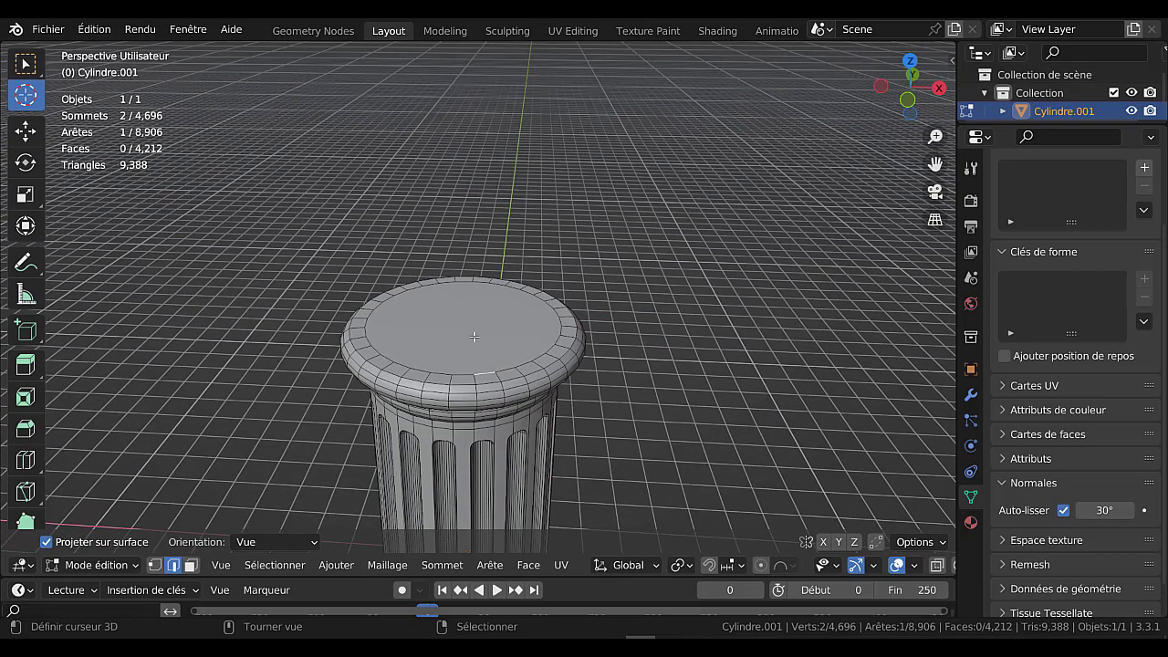
key("3")
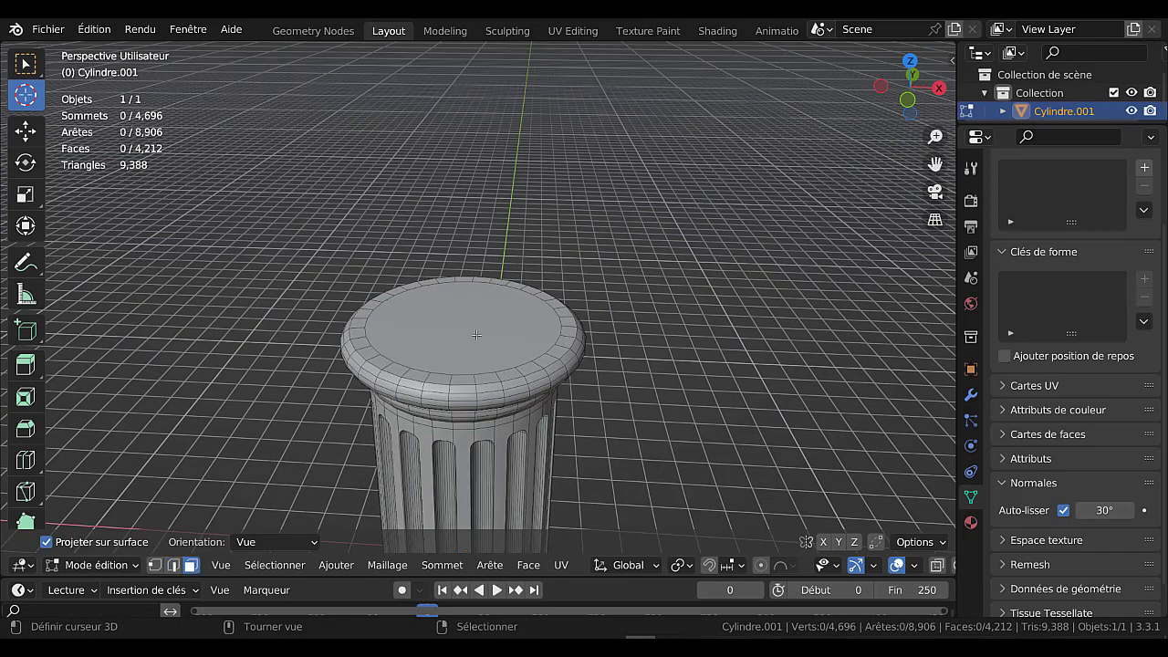
left_click(476, 334)
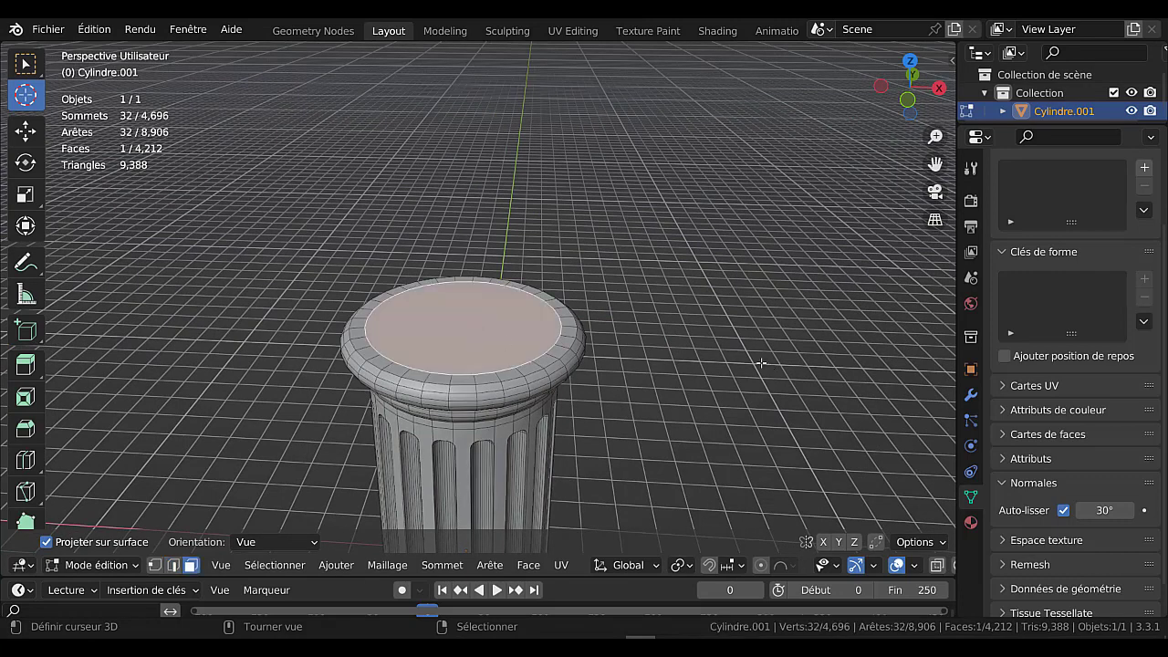
Grow the selection five times from the top face to take in the capital's rounded rim.
key("ctrl+KP_Add")
key("ctrl+KP_Add")
key("ctrl+KP_Add")
key("ctrl+KP_Add")
key("ctrl+KP_Add")
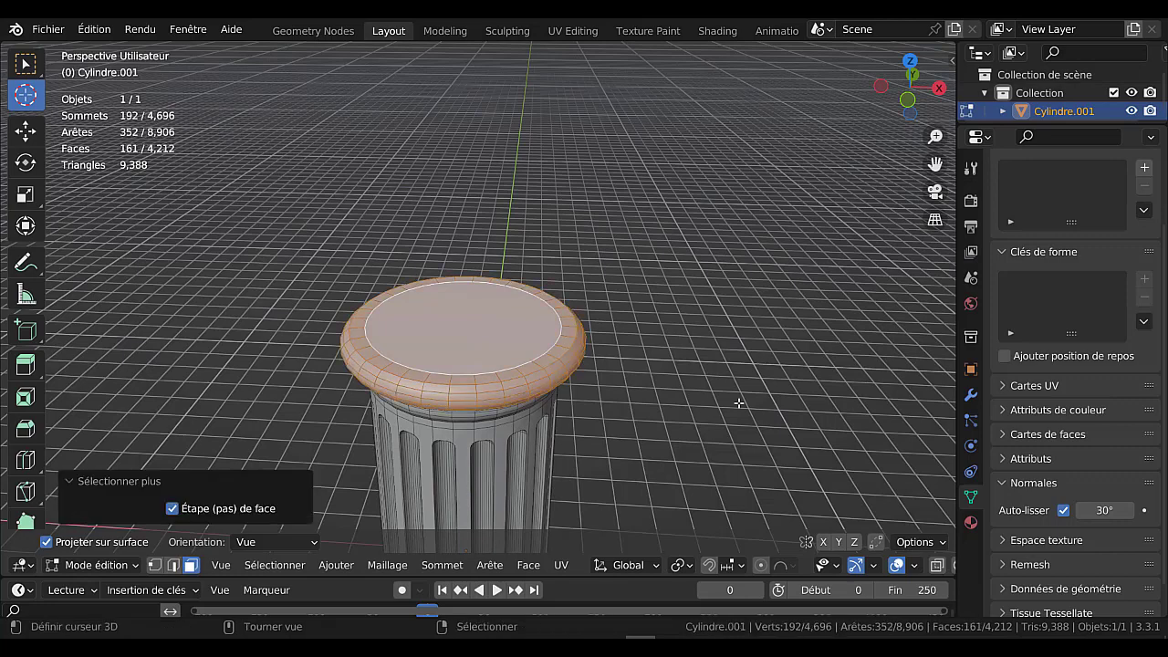
Grow the face selection until it covers the whole rounded ring on top of the column.
middle_click_drag(701, 408, 709, 321)
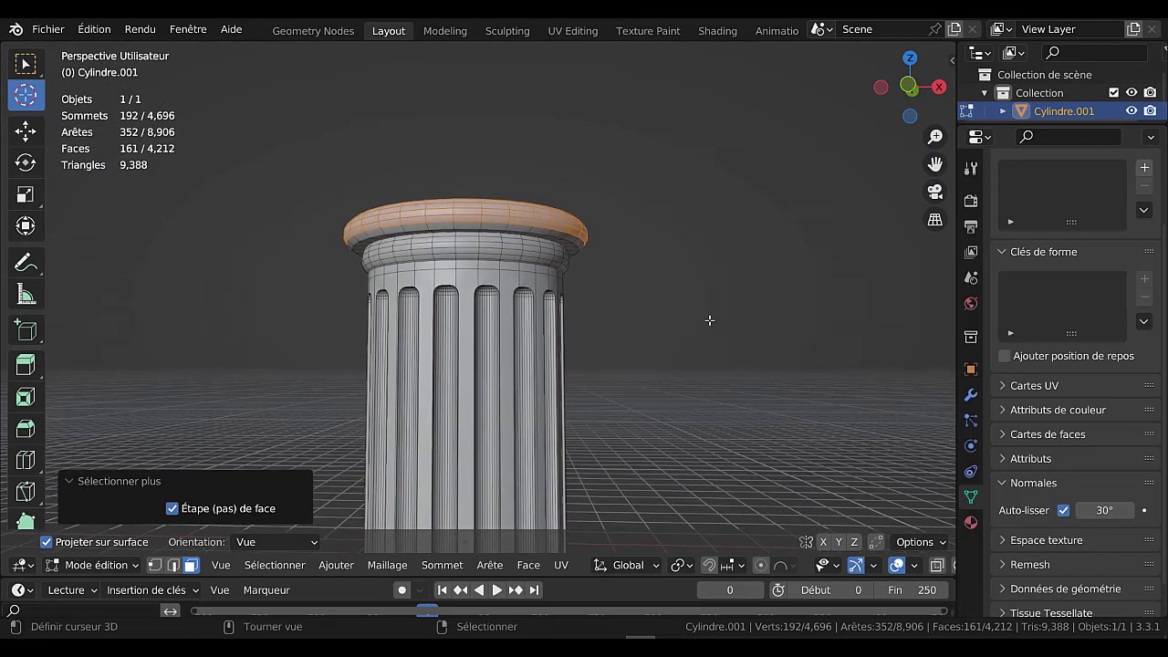
key("ctrl+KP_Add")
key("ctrl+KP_Add")
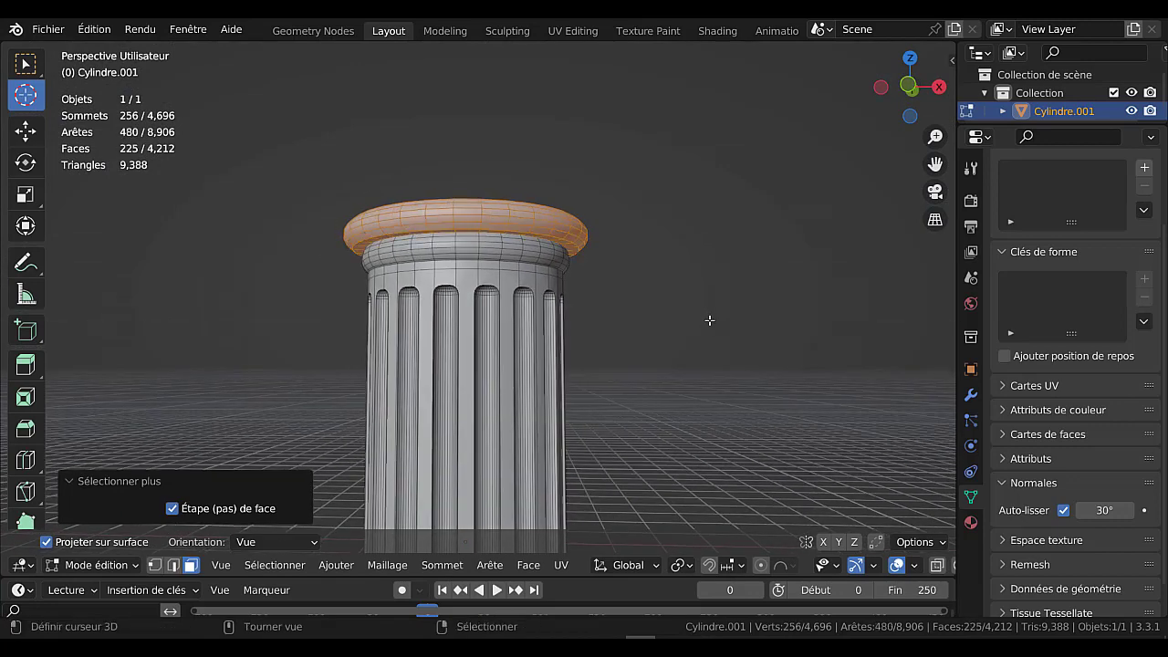
middle_click_drag(688, 331, 661, 361)
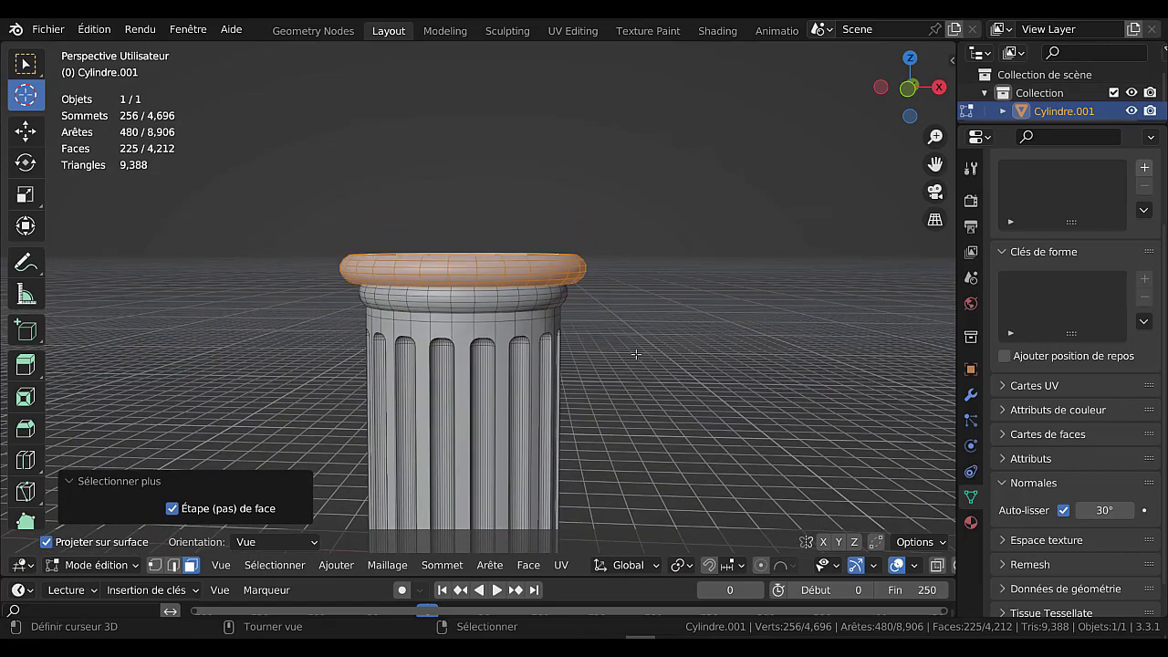
Try to enlarge the selected top ring uniformly by a factor of 1.214, and undo that scaling.
key("s")
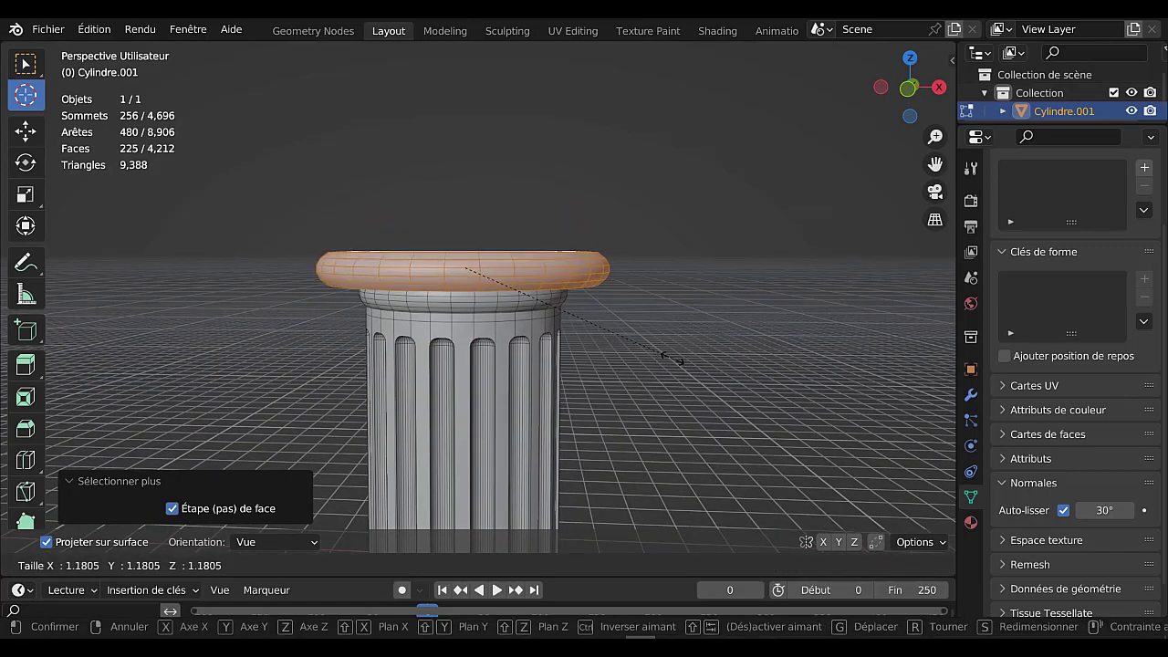
left_click(676, 360)
middle_click_drag(676, 361, 672, 312)
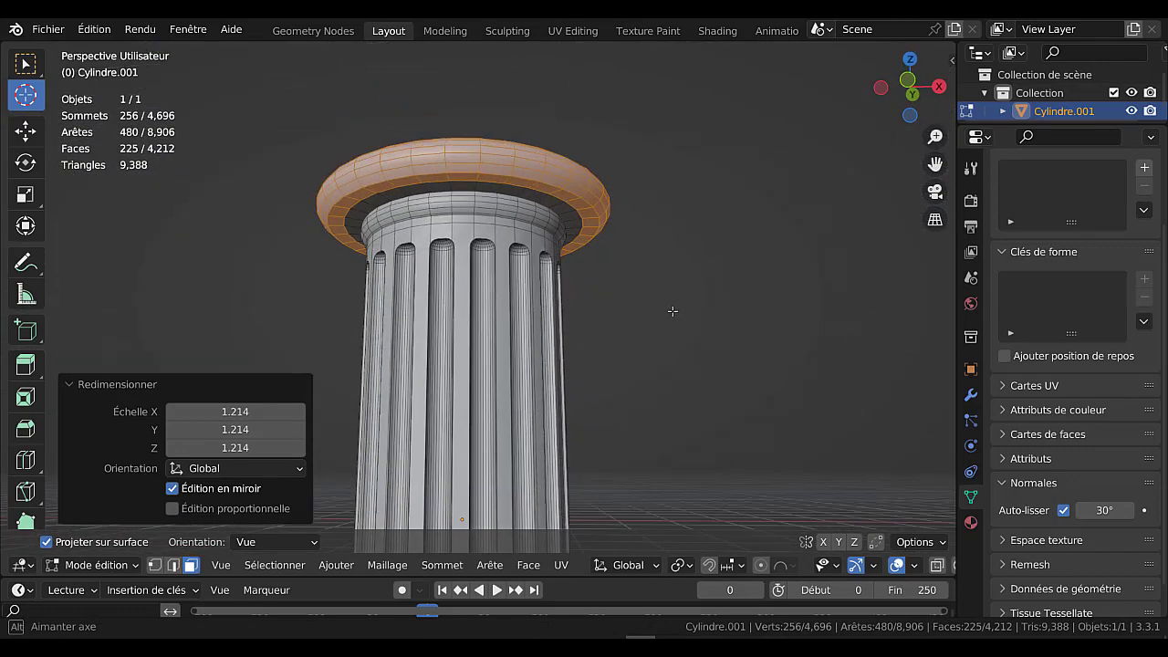
key("ctrl+z")
scroll(576, 297, "up", 1)
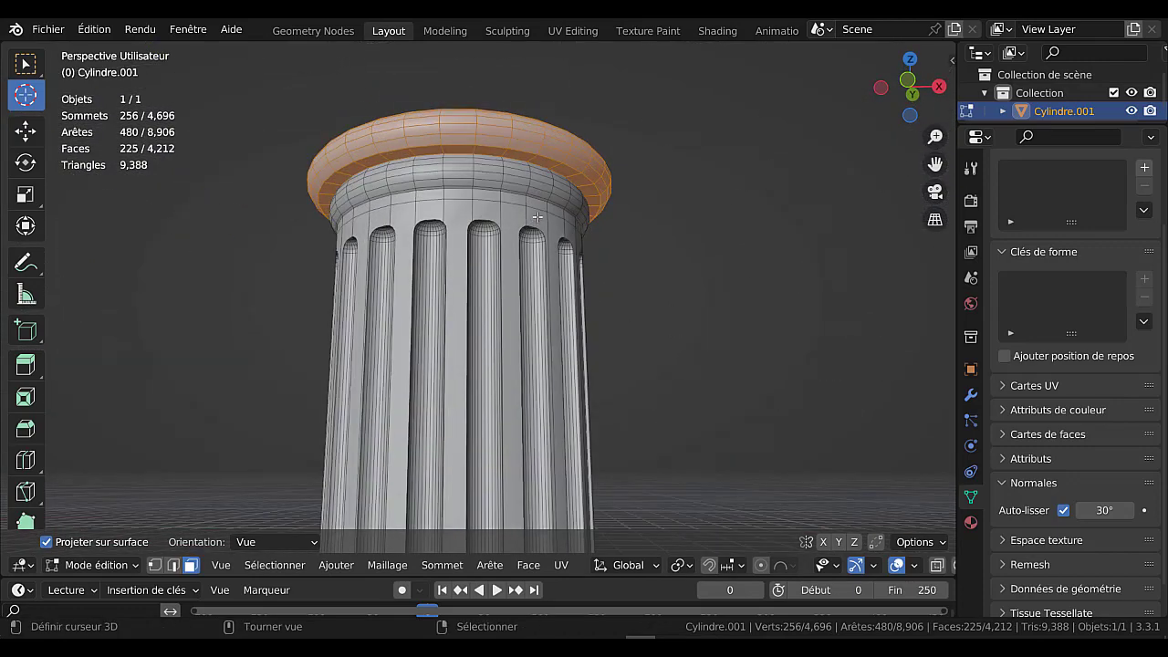
middle_click_drag(628, 245, 625, 279)
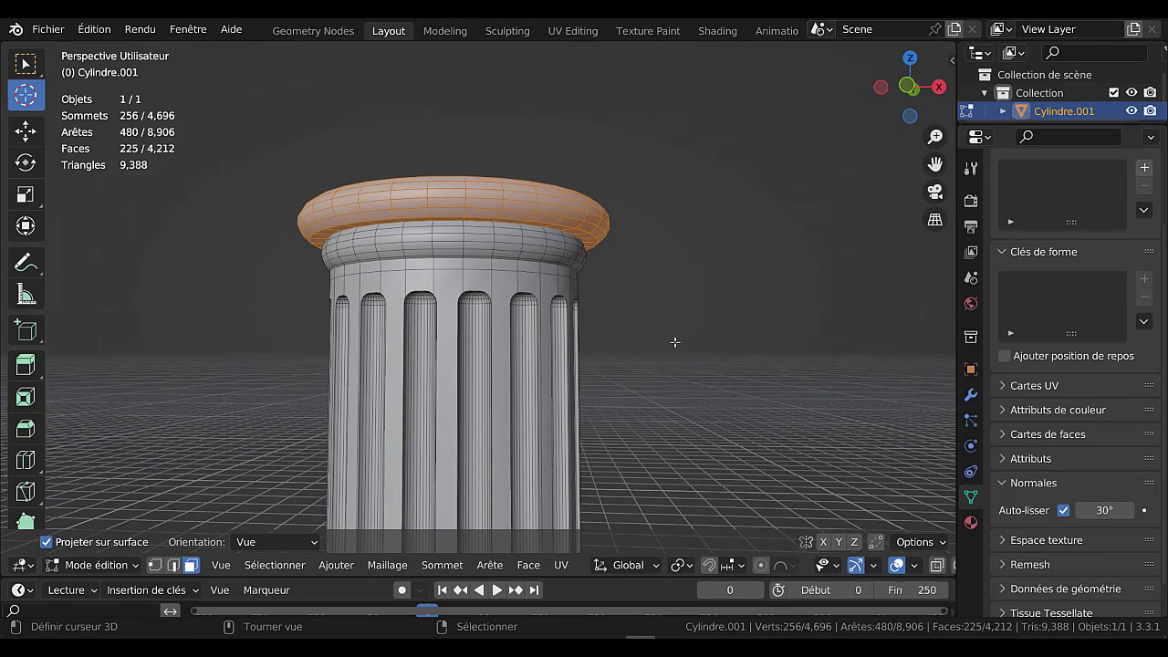
key("alt+s")
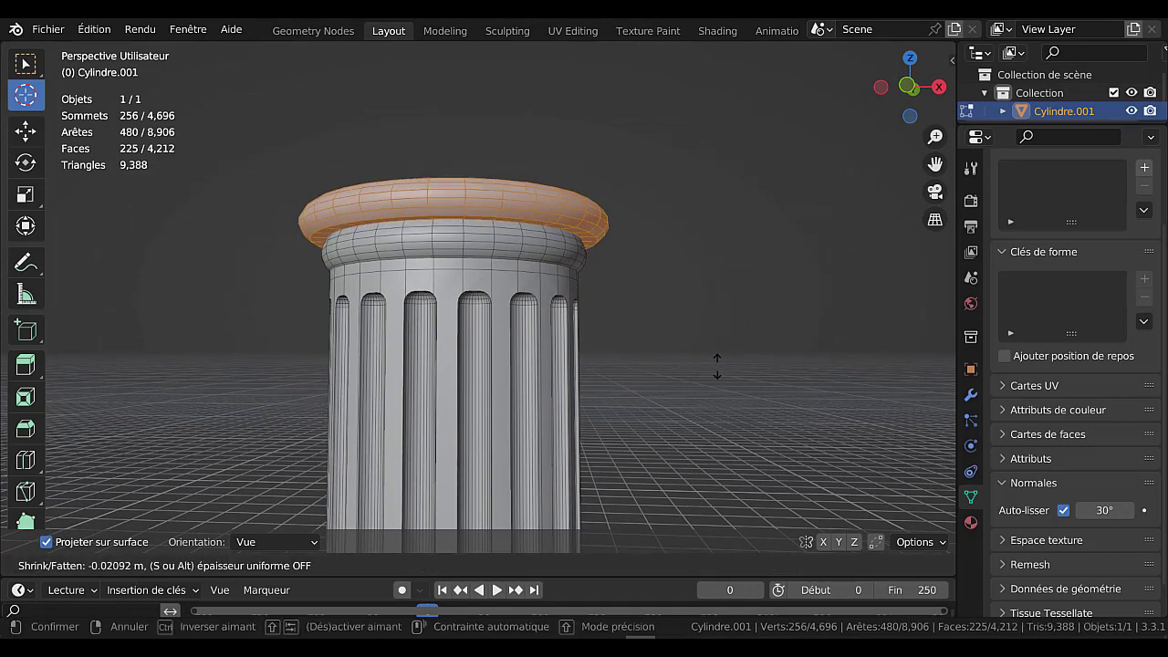
left_click(716, 357)
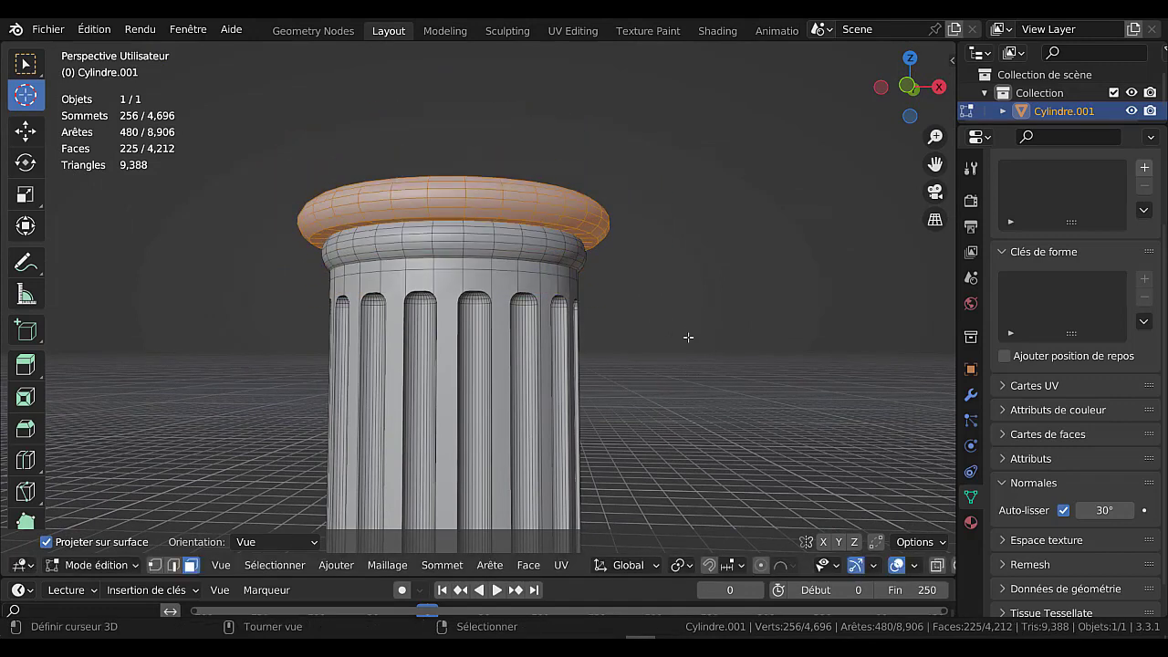
Enlarge the top ring uniformly by about 1.145, flatten it along Z by about 0.8, and return to Object Mode.
key("s")
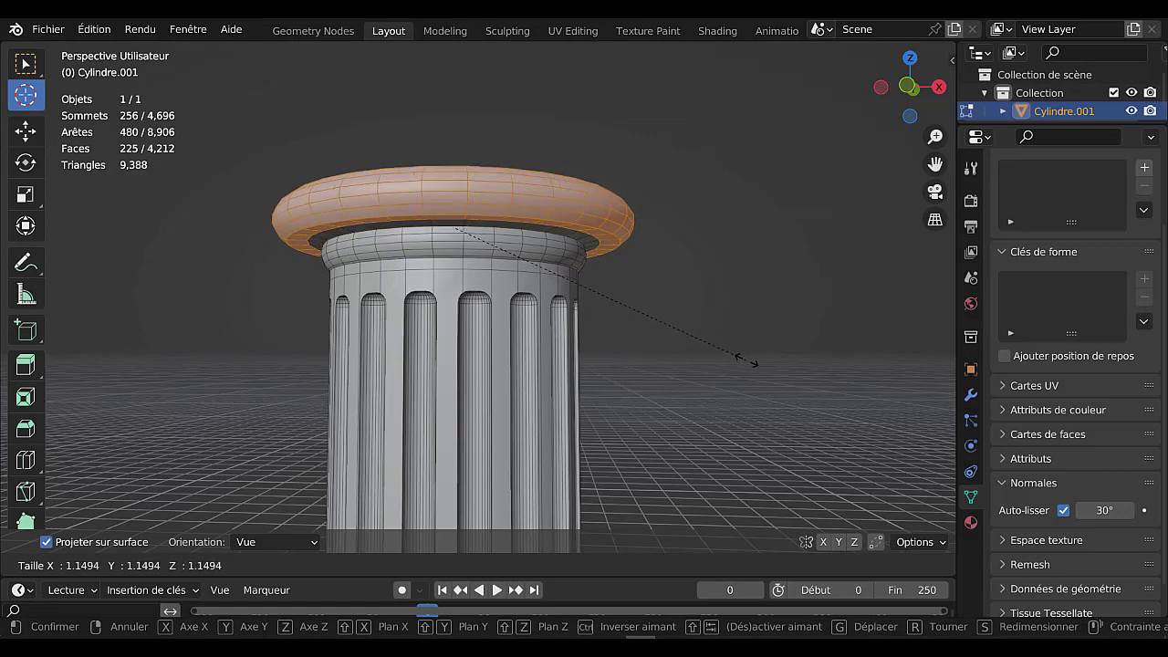
left_click(744, 360)
middle_click_drag(744, 360, 731, 407)
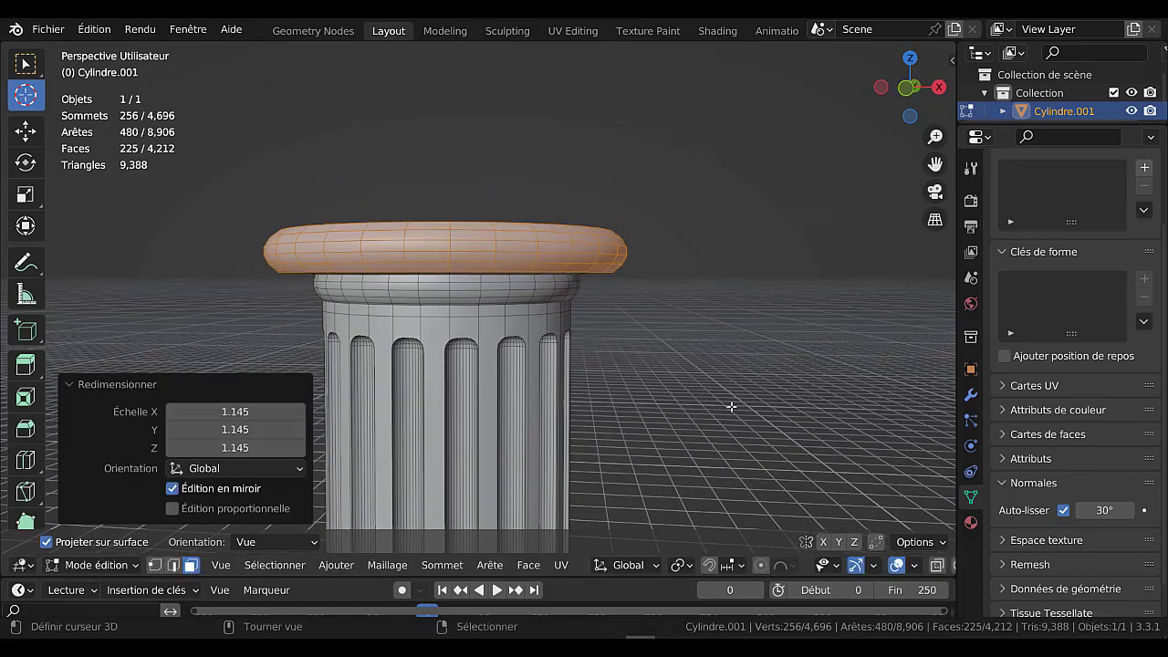
key("s")
key("z")
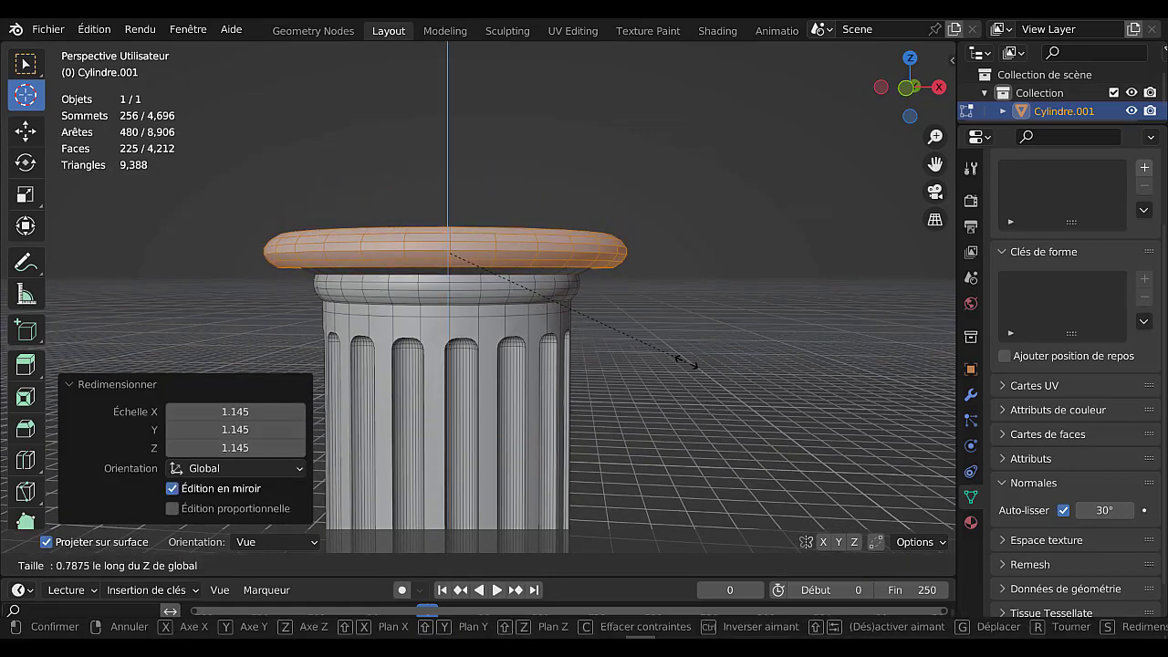
left_click(679, 349)
key("Tab")
middle_click_drag(684, 352, 713, 304)
scroll(714, 304, "down", 10)
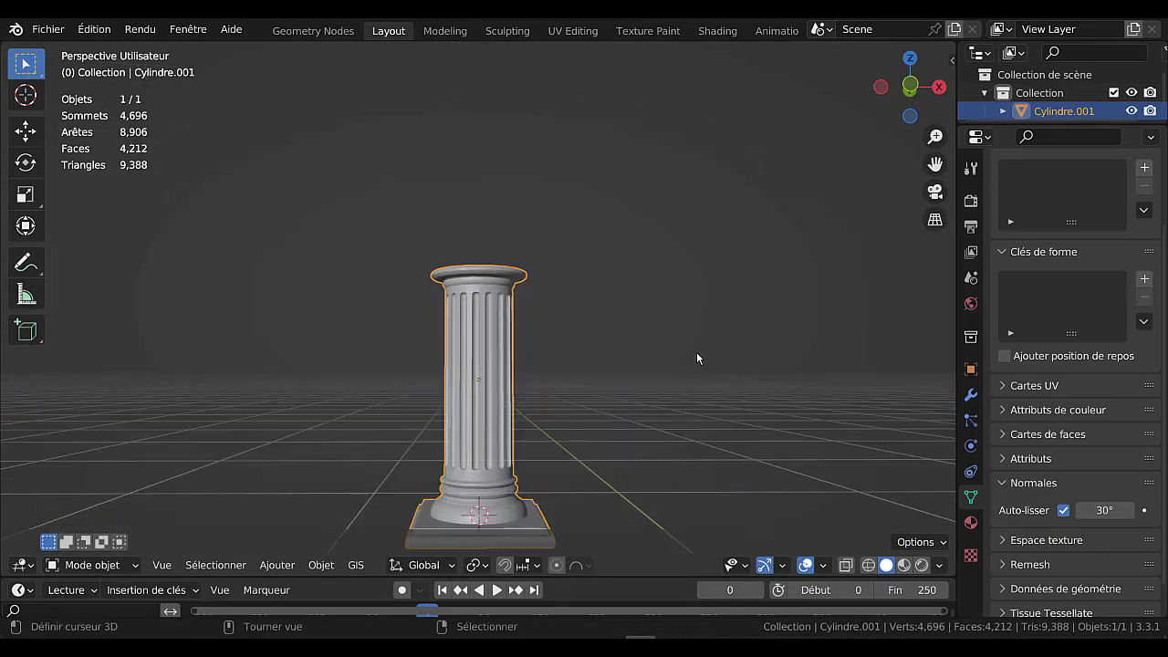
mouse_move(659, 398)
middle_mouse_down()
mouse_move(653, 365)
mouse_move(648, 386)
middle_mouse_up()
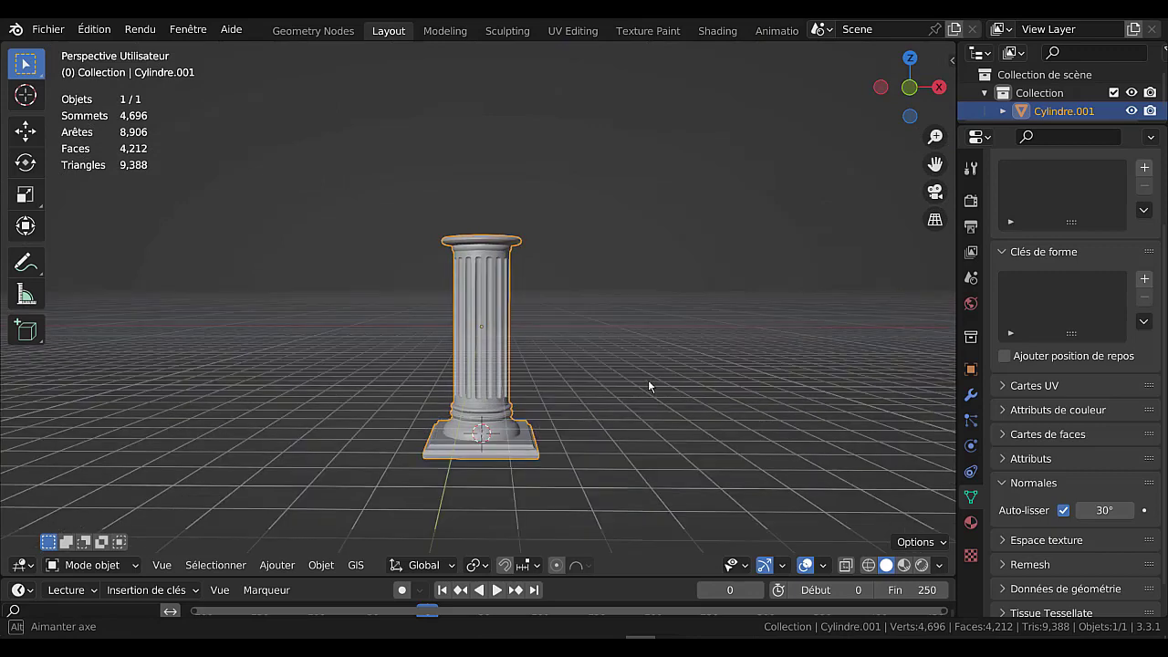
In the front X-ray view, select all vertices of the column's upper part, from the top ring down to the flutes' upper ends.
key("Tab")
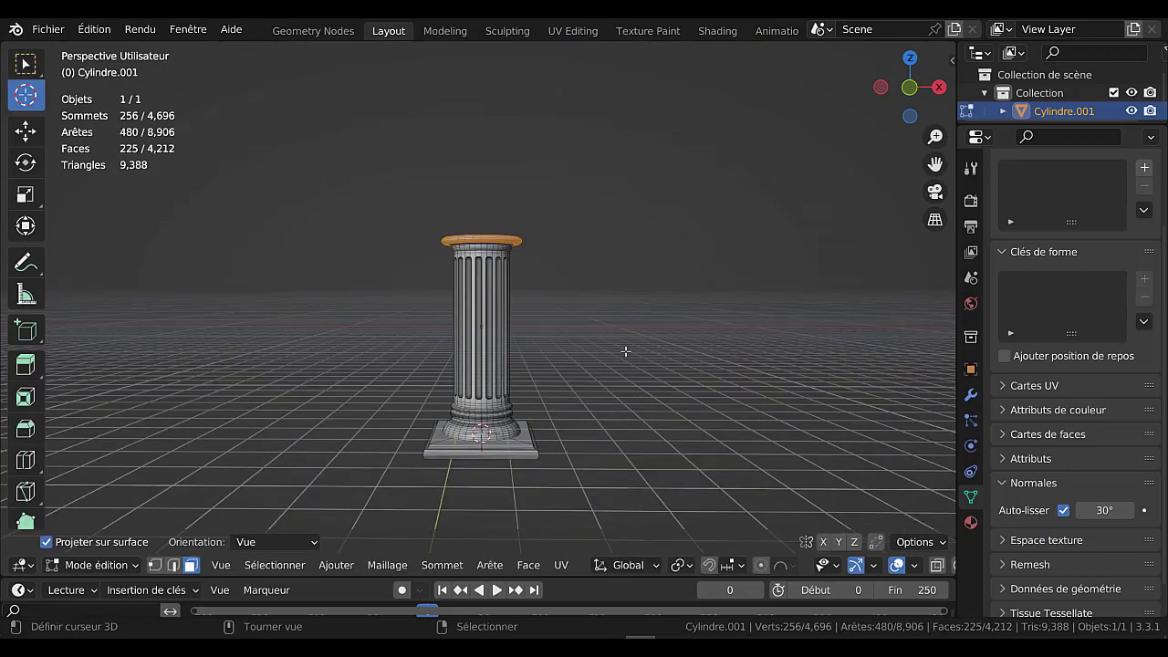
key("KP_1")
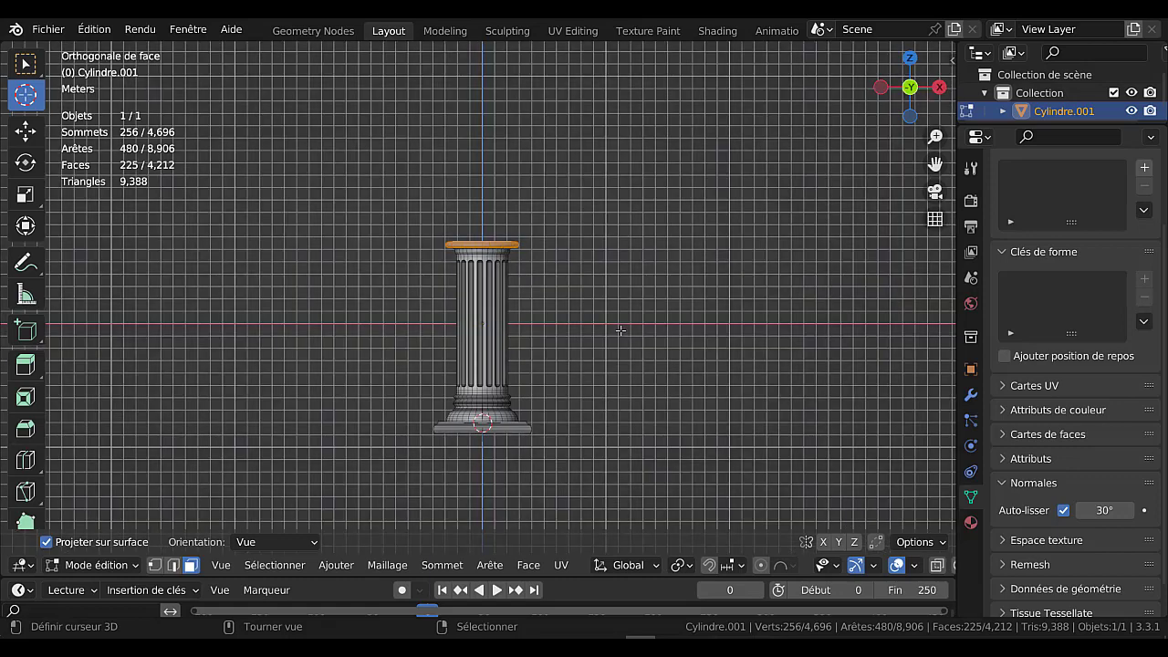
scroll(620, 331, "up", 2)
key("alt+z")
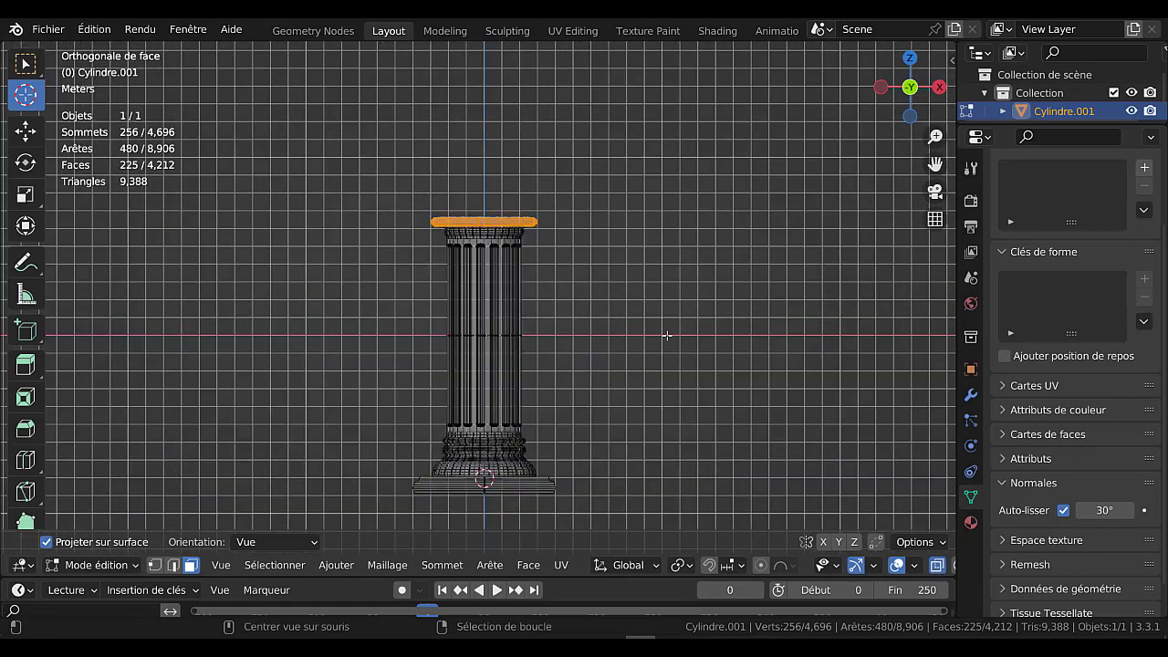
key("alt+a")
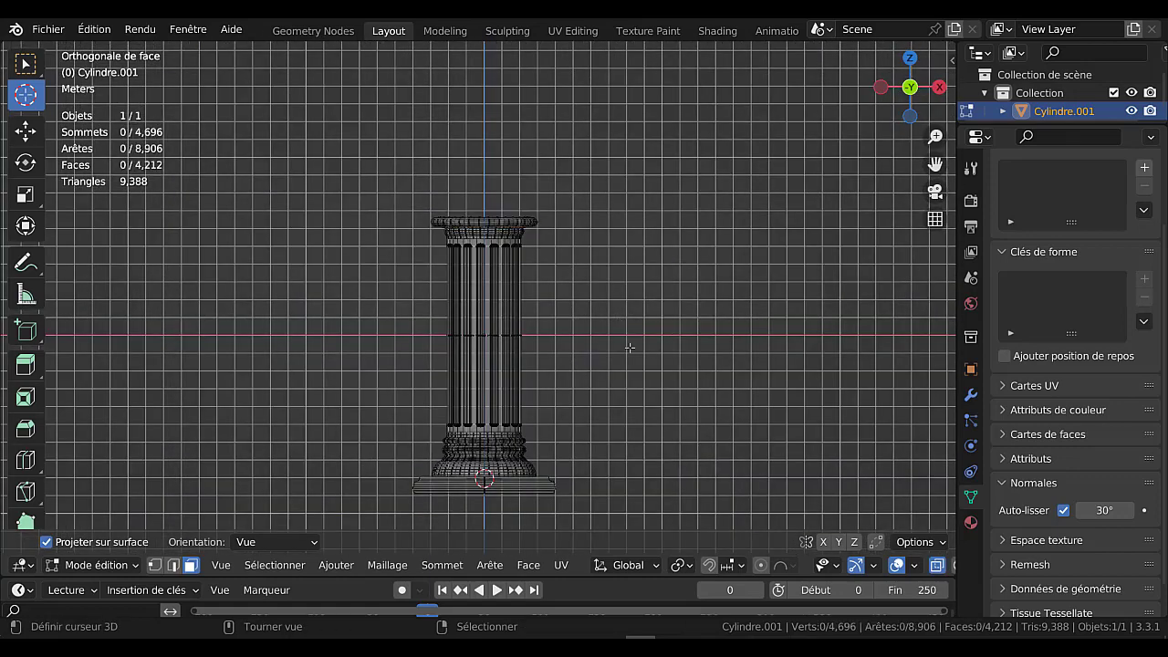
key("1")
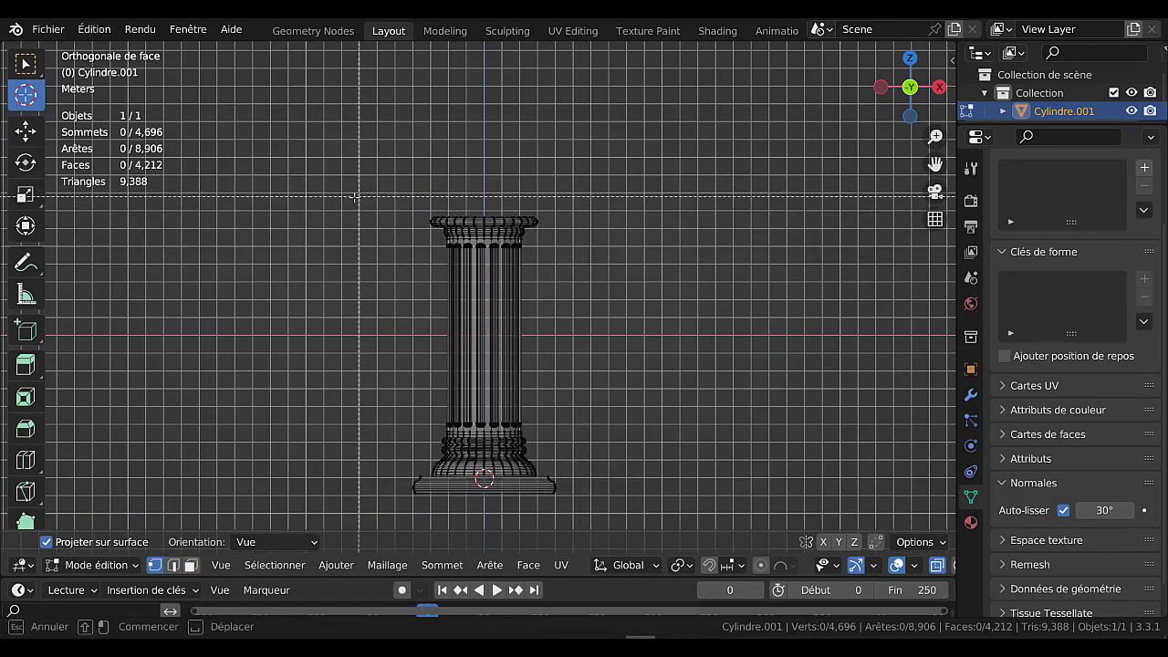
key("b")
mouse_move(373, 195)
left_mouse_down()
mouse_move(584, 274)
mouse_move(589, 412)
left_mouse_up()
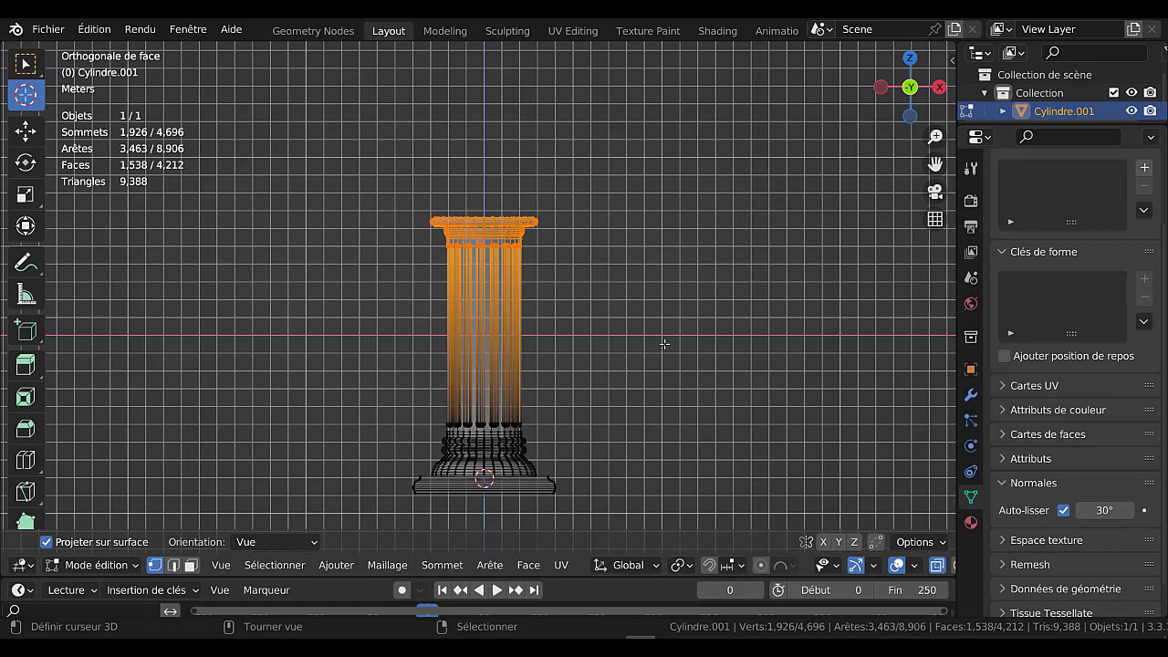
Scale the selected upper vertices down uniformly to taper the shaft towards the top, and return to Object Mode.
key("s")
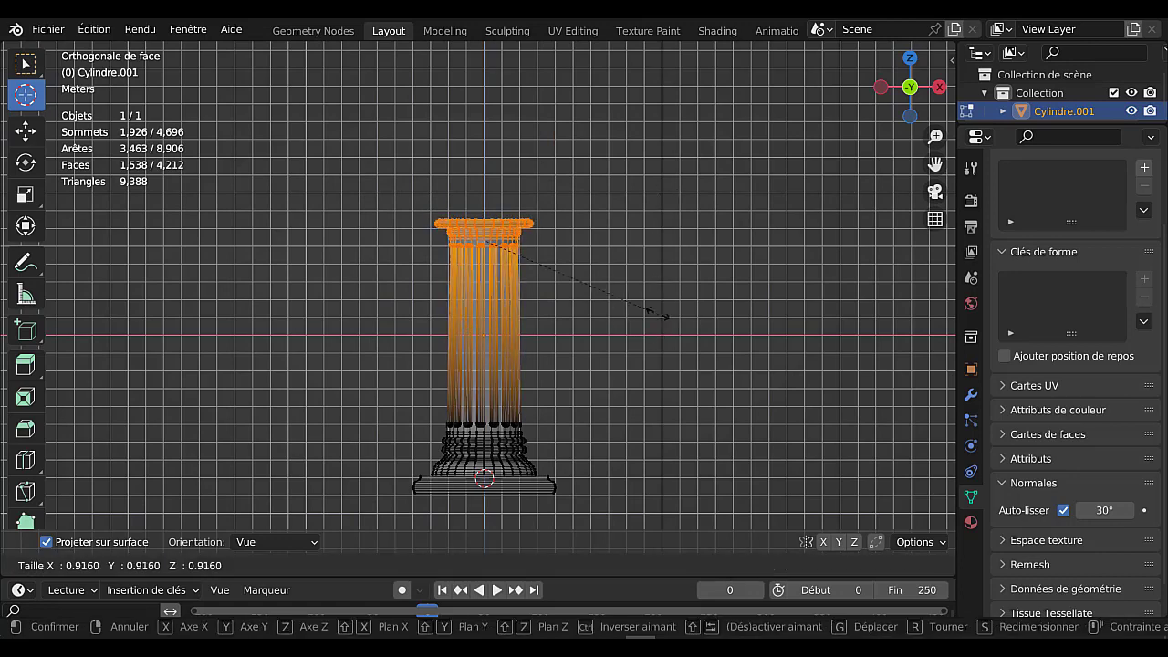
left_click(638, 290)
key("Tab")
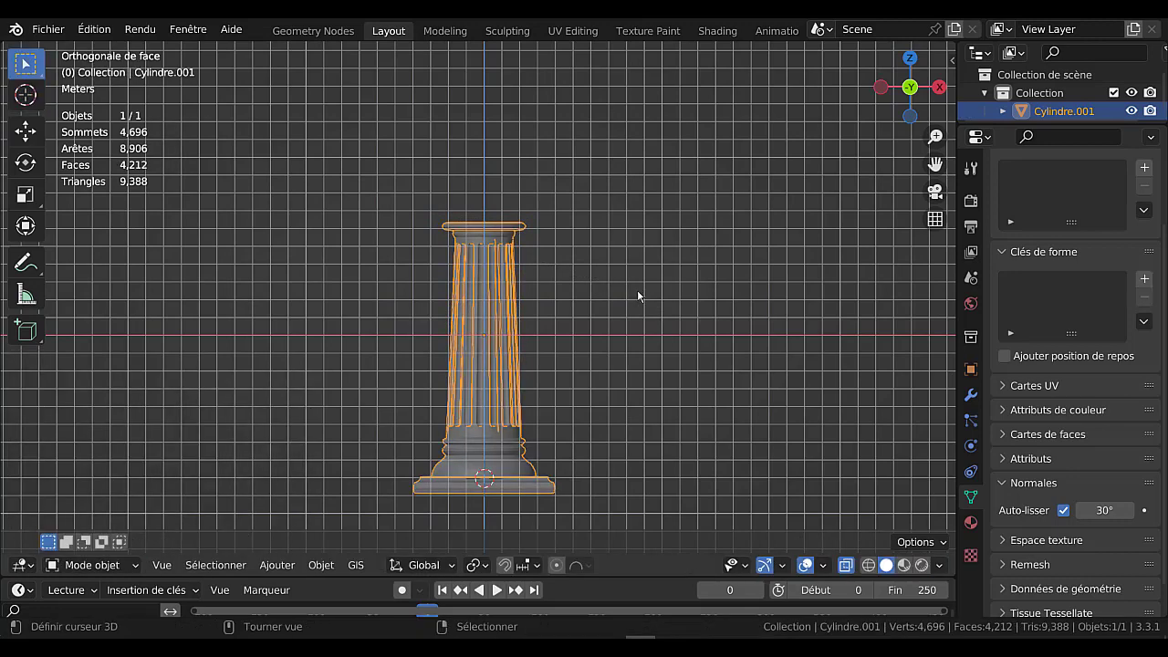
scroll(579, 346, "up", 1)
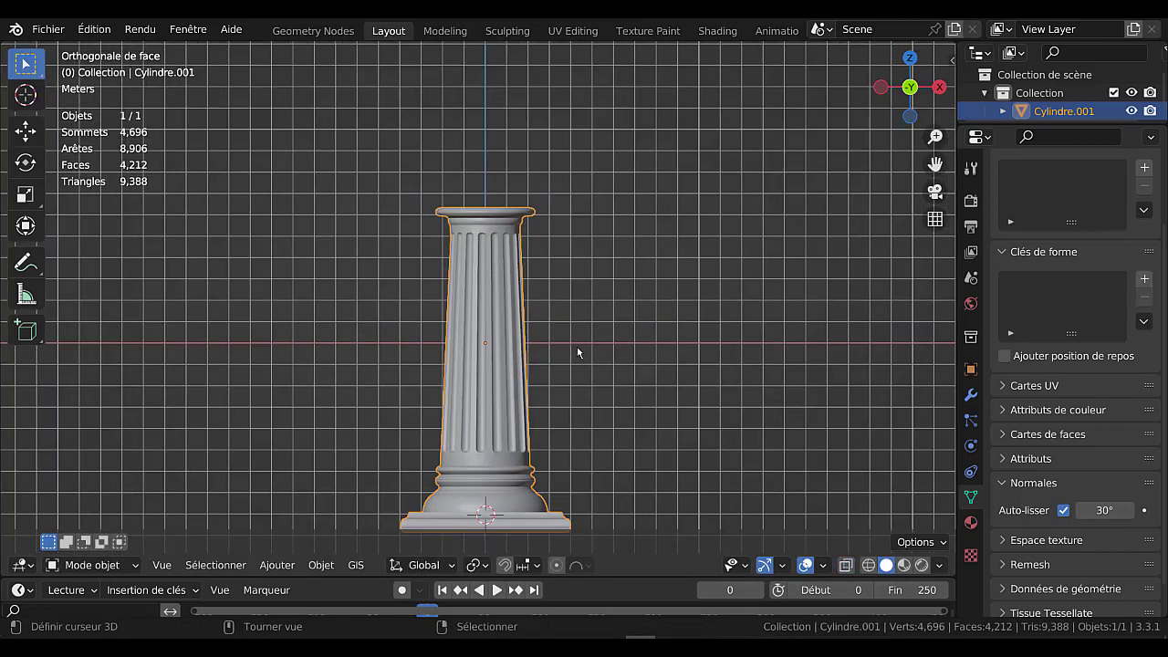
Scale the upper part of the column slightly back up to make the shaft's taper subtler.
key("Tab")
scroll(575, 347, "down", 1)
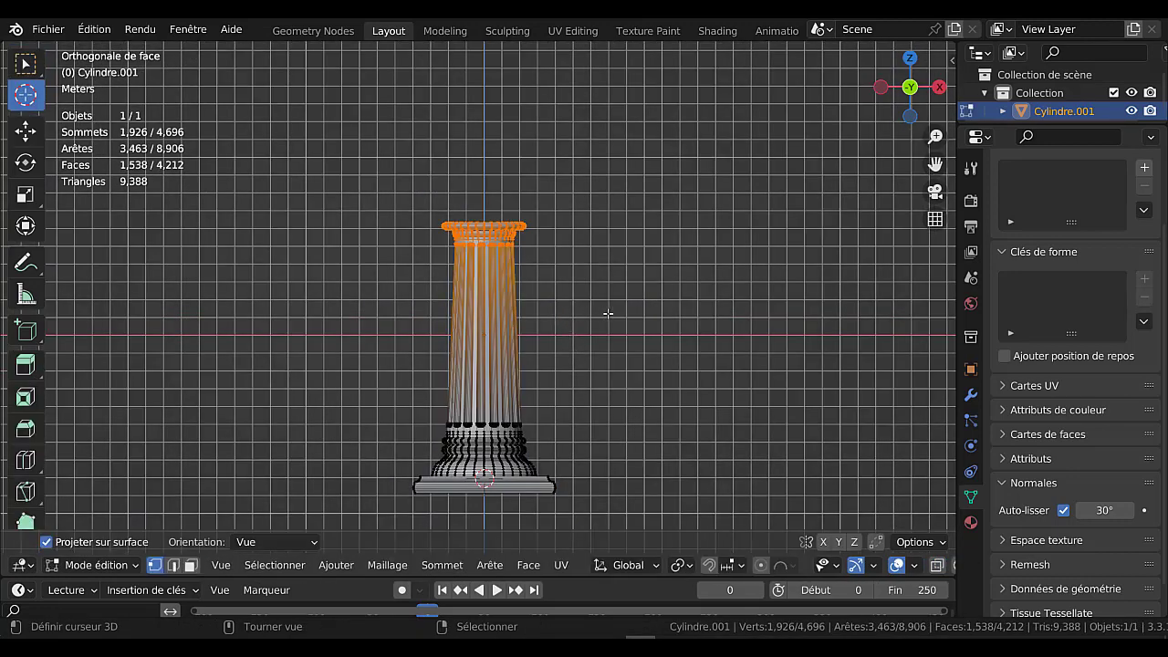
key("s")
left_click(644, 317)
key("Tab")
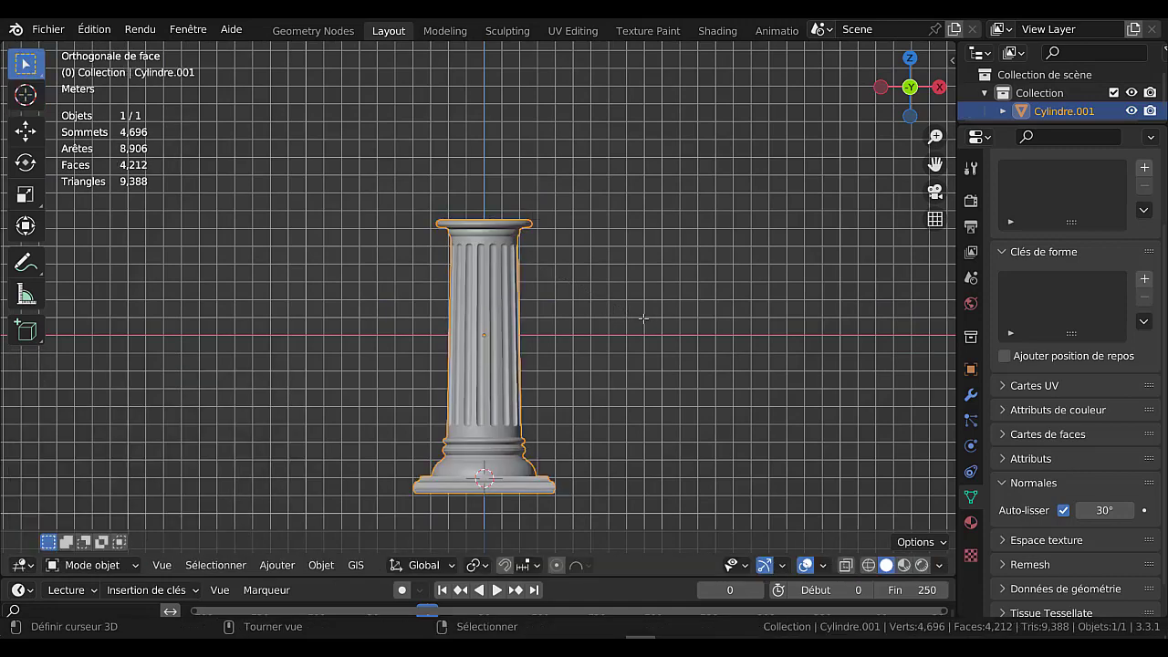
scroll(639, 323, "down", 3)
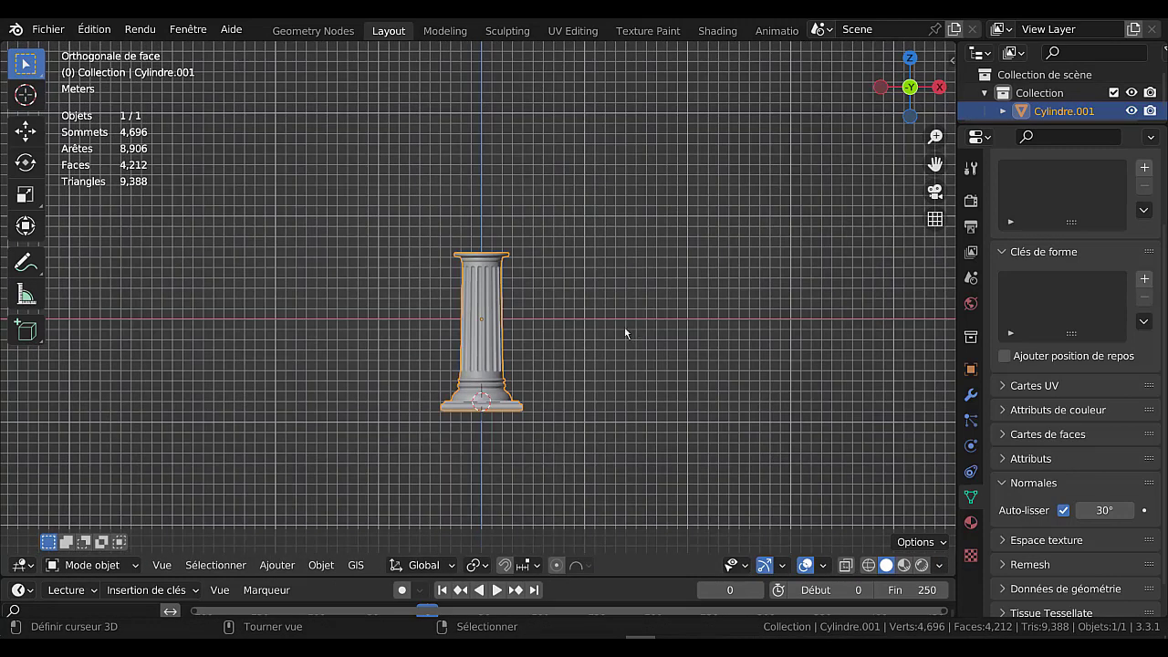
Try to stretch the entire column mesh along Z by a factor of 3.023.
key("Tab")
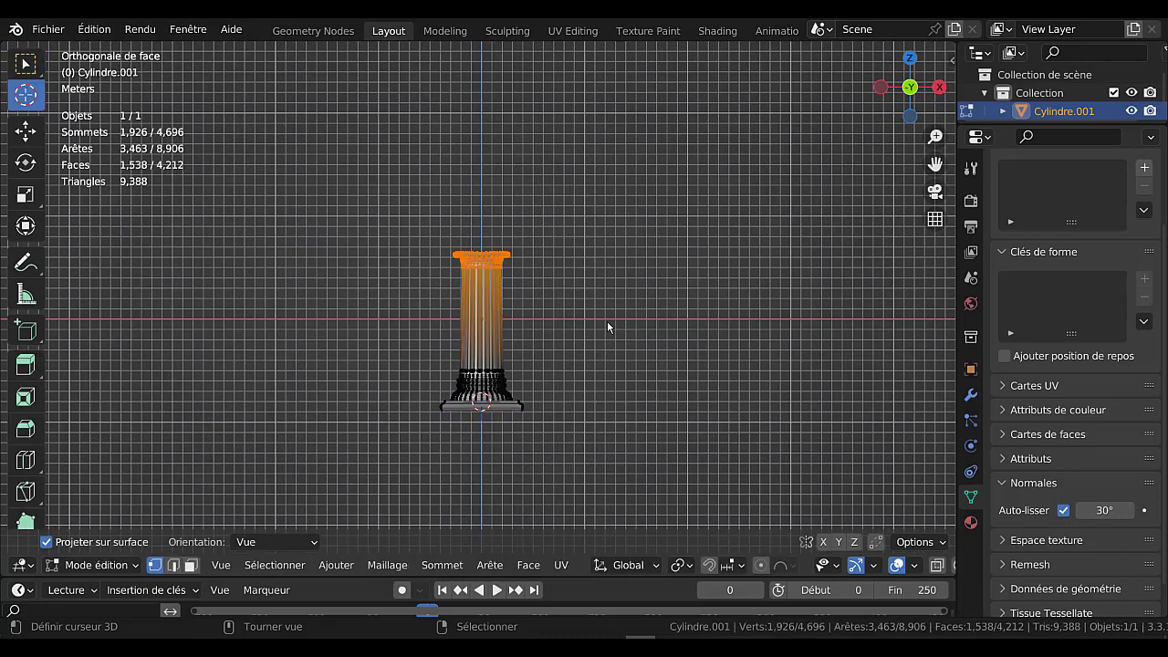
scroll(615, 332, "down", 1)
scroll(615, 332, "down", 1)
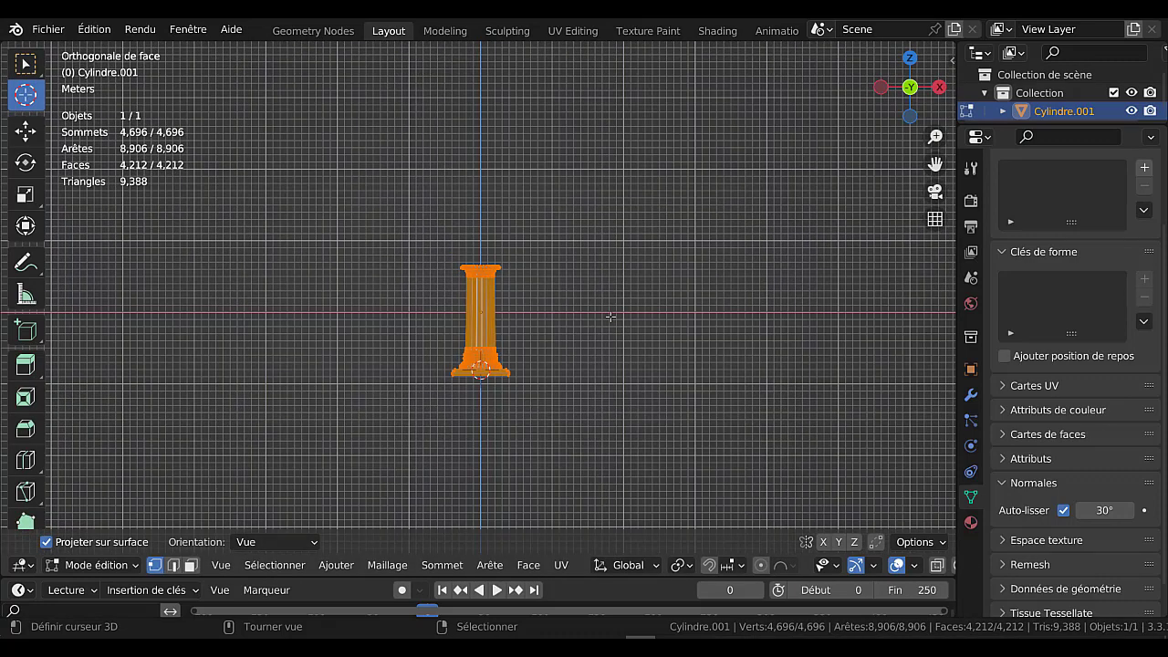
key("s")
key("z")
left_click(851, 449)
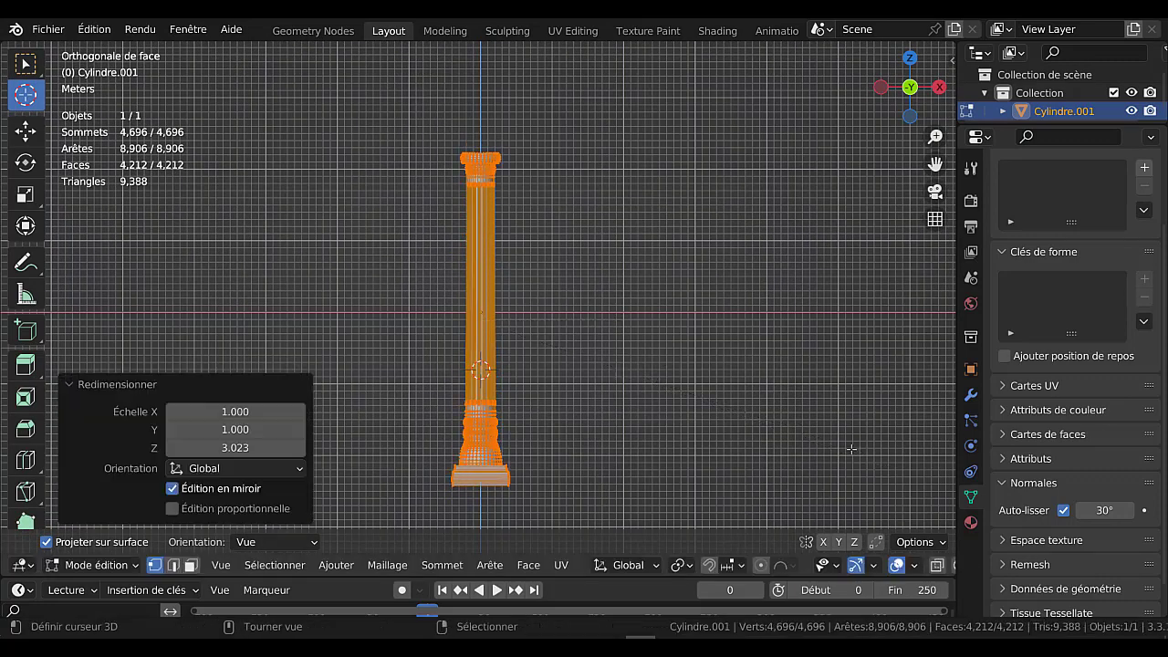
key("Tab")
middle_click_drag(495, 248, 499, 281)
scroll(536, 412, "up", 2)
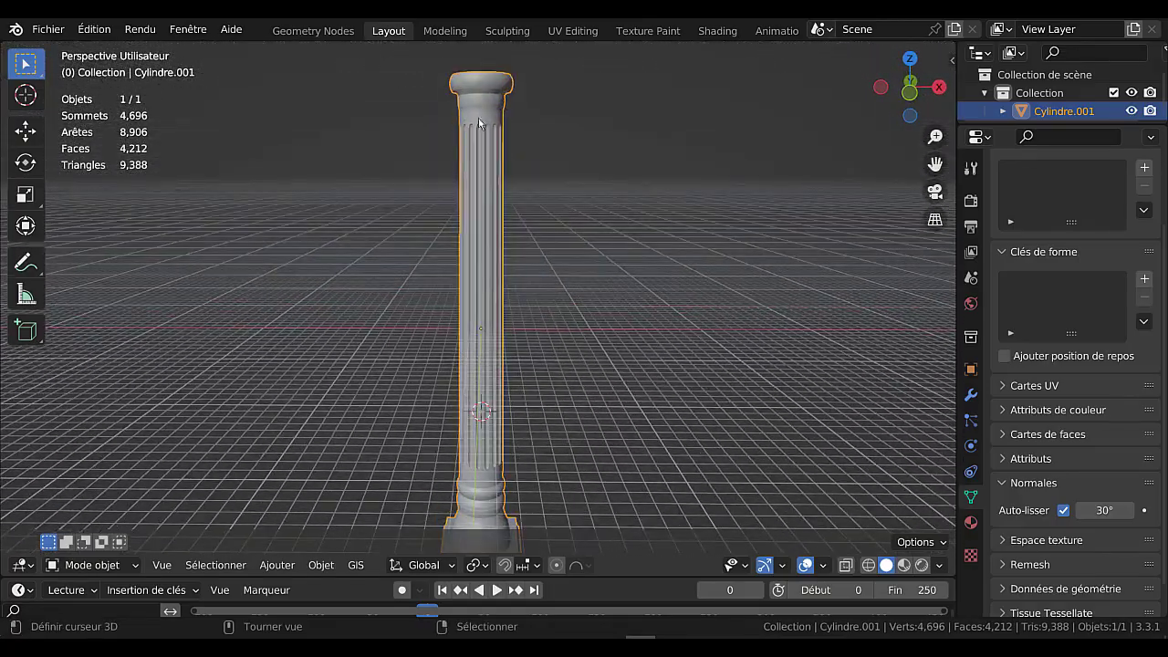
Undo the vertical stretch of the whole column.
key("Tab")
scroll(657, 314, "down", 1)
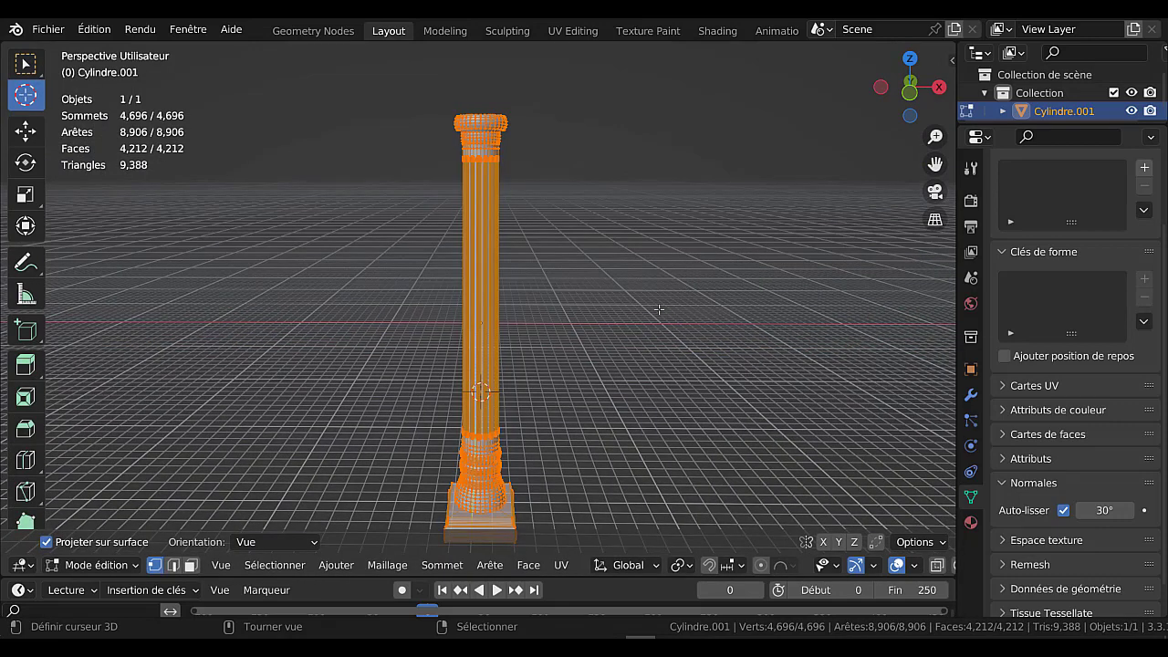
key("ctrl+z")
key("ctrl+z")
key("ctrl+z")
key("ctrl+z")
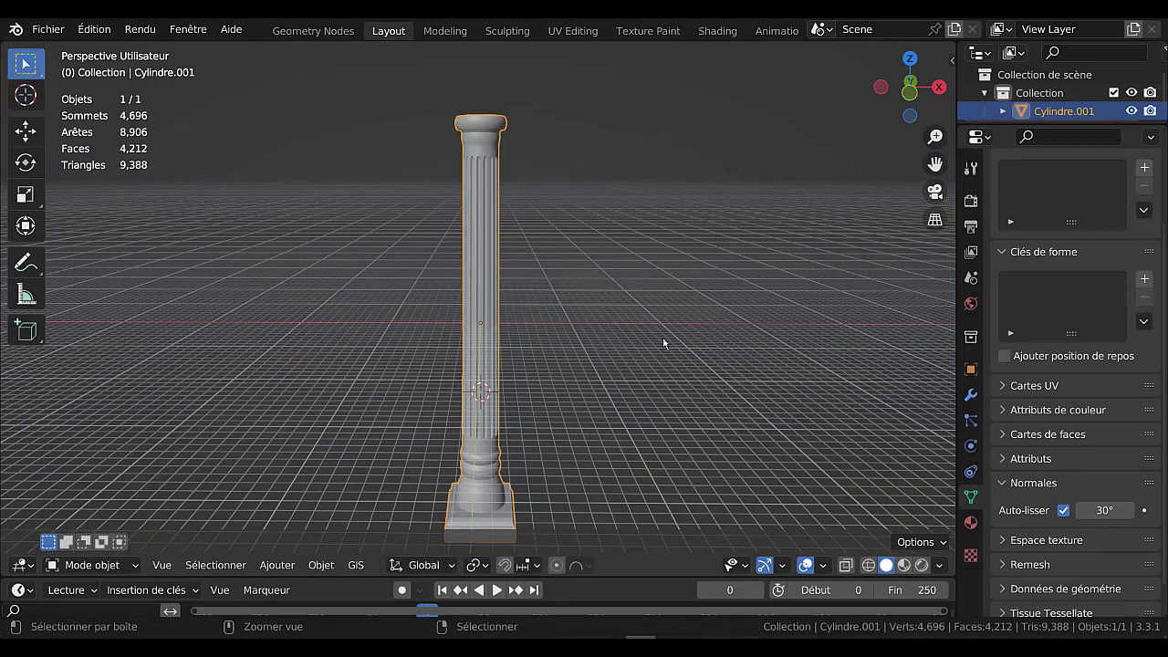
middle_click_drag(662, 343, 476, 381)
scroll(530, 358, "up", 3)
key("Tab")
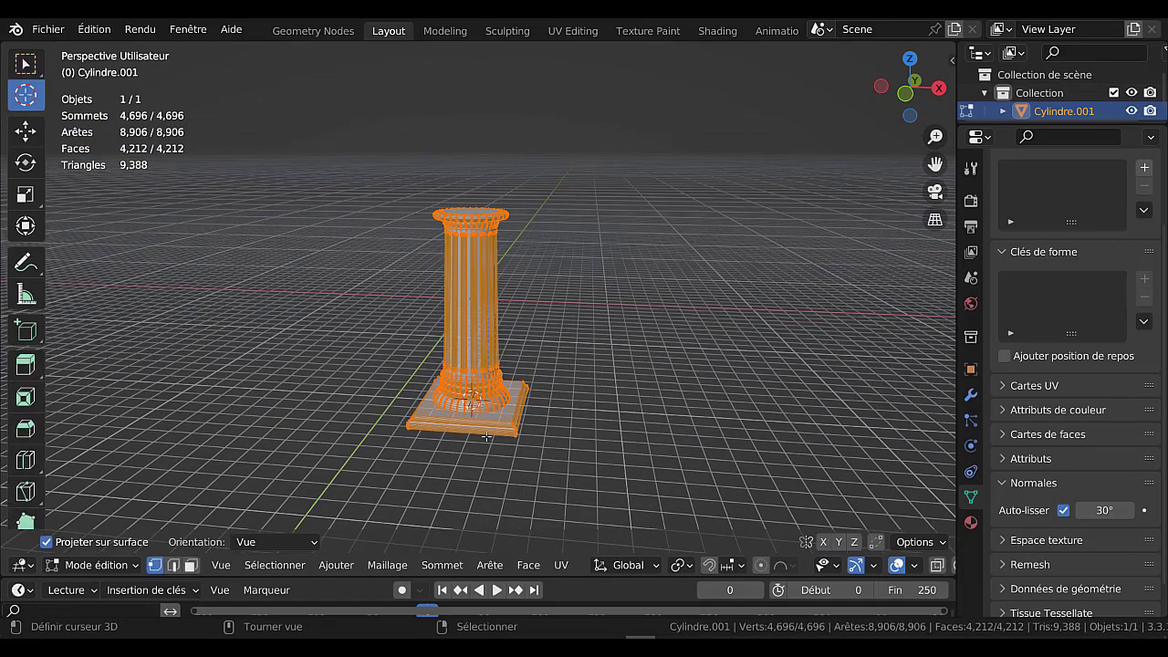
key("Tab")
middle_click_drag(502, 453, 502, 413, "shift")
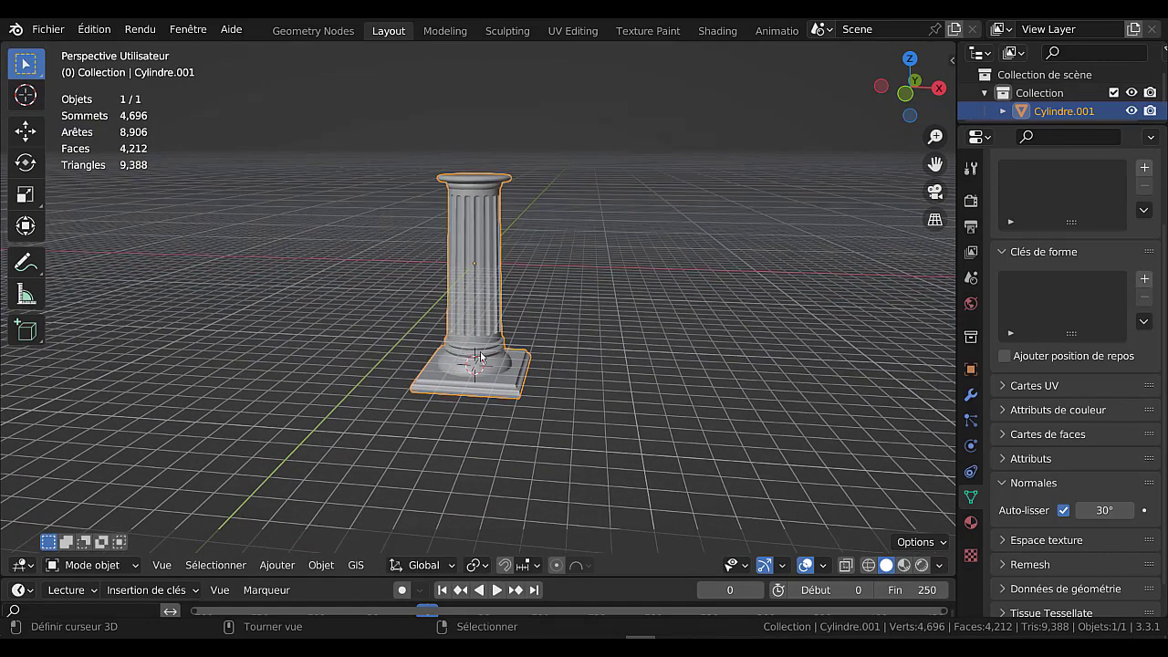
key("Tab")
middle_click_drag(481, 354, 492, 350)
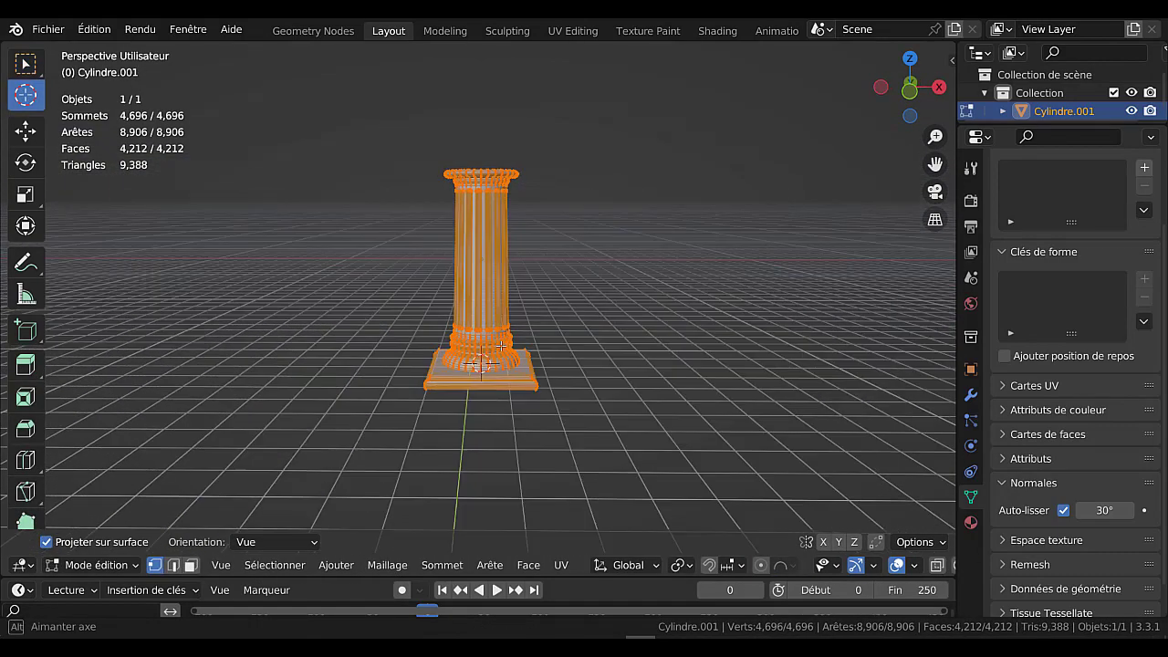
Leave Edit Mode and look over the whole column in Object Mode.
key("Tab")
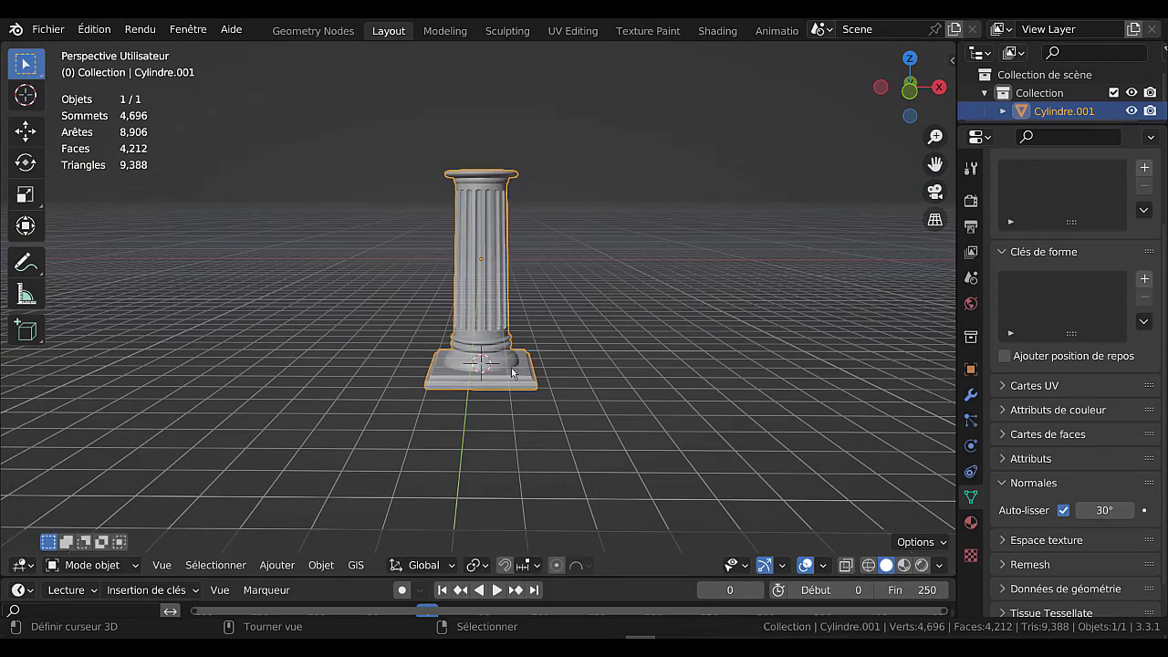
middle_click_drag(463, 307, 476, 293)
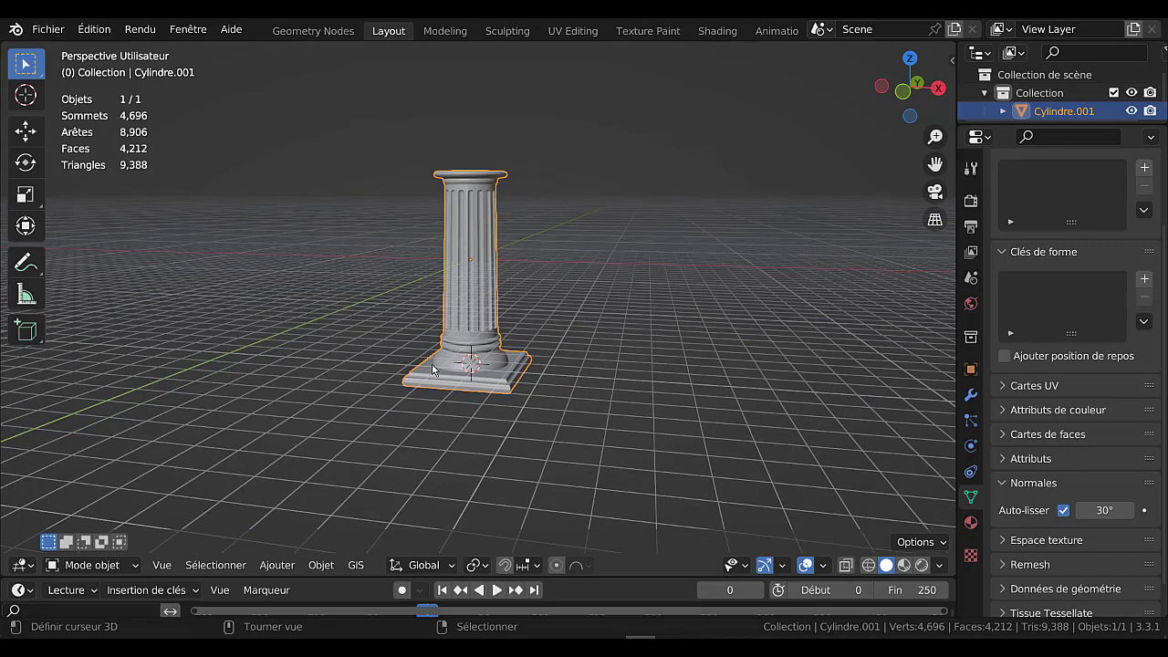
mouse_move(510, 369)
middle_mouse_down()
mouse_move(540, 365)
mouse_move(511, 367)
middle_mouse_up()
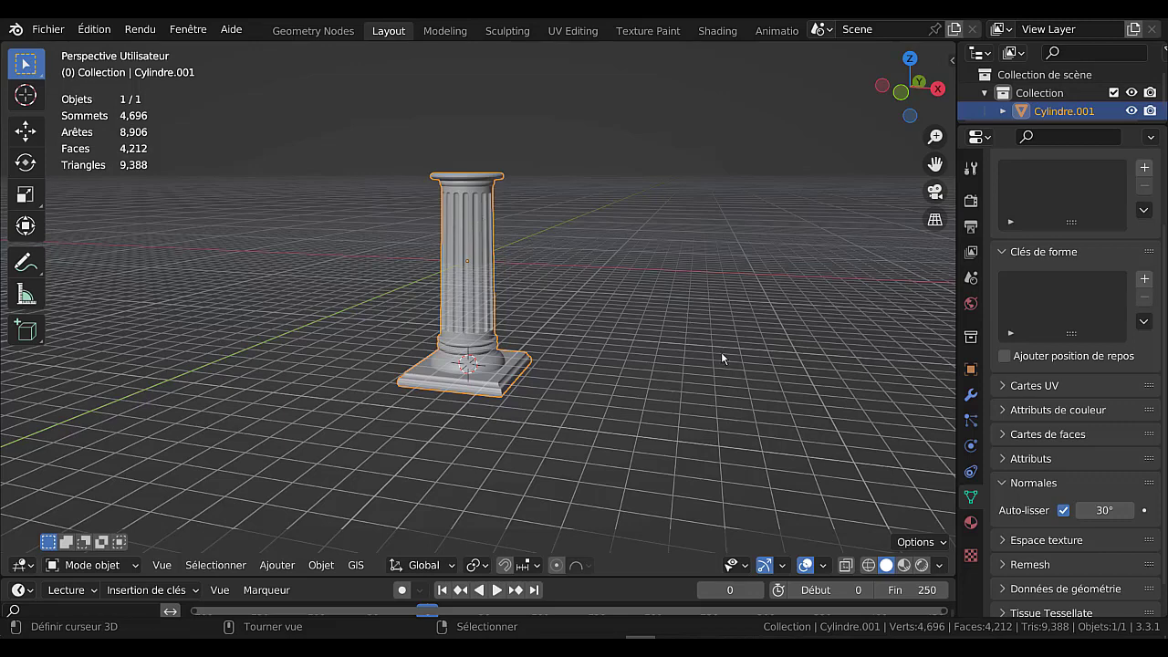
left_click(320, 564)
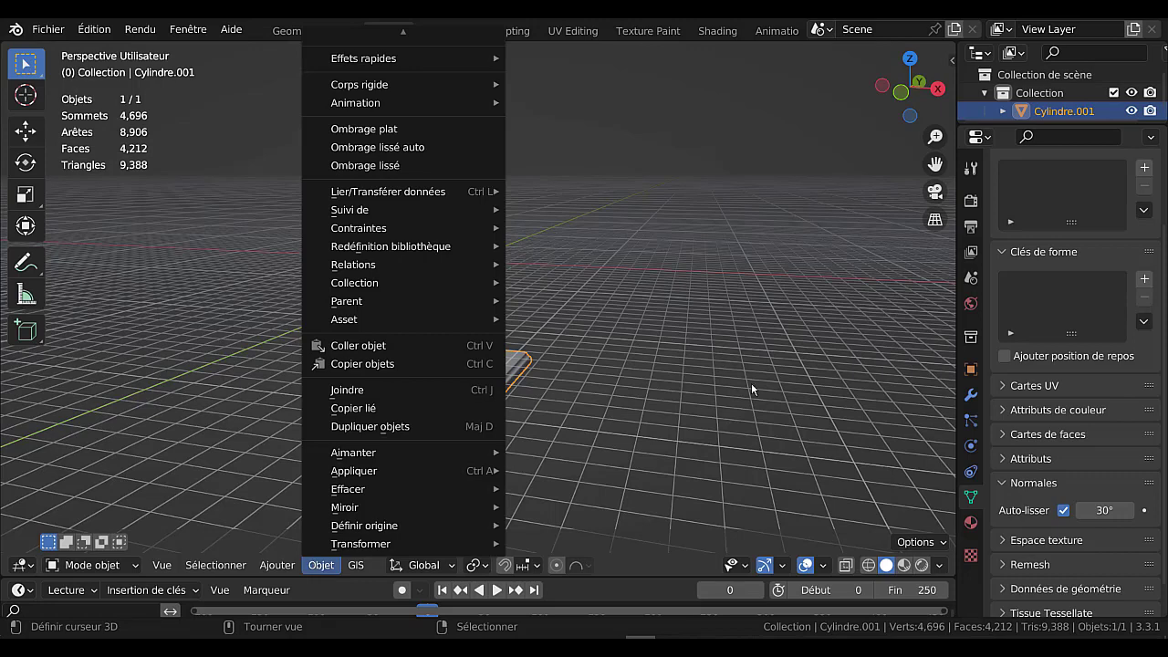
left_click_drag(956, 321, 884, 321)
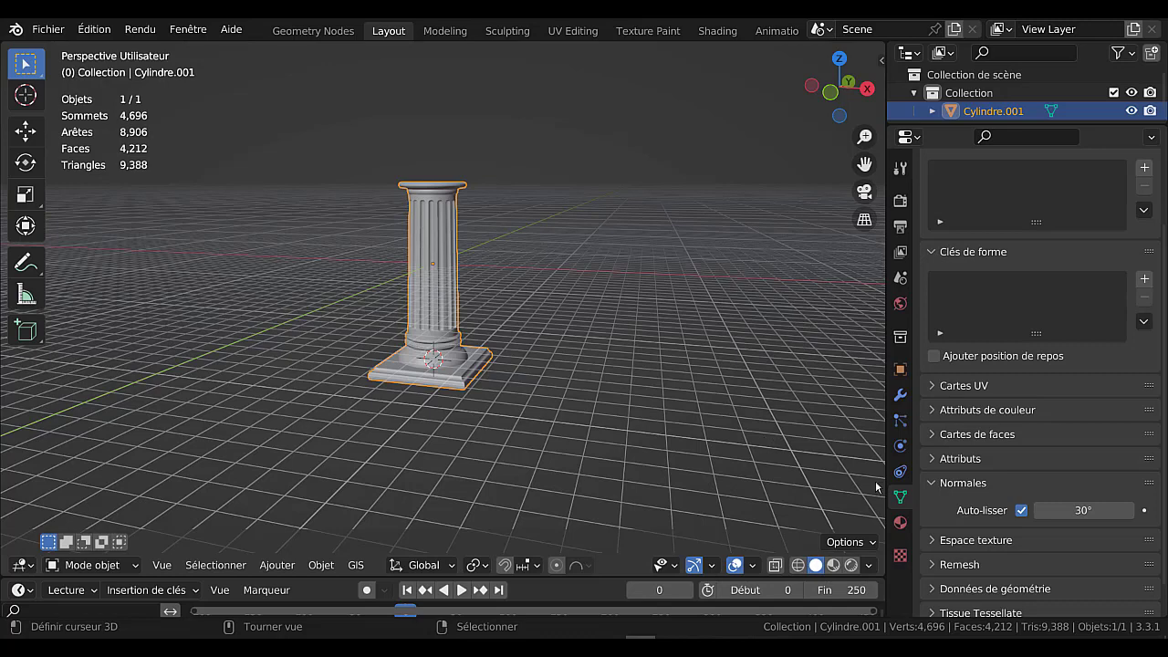
left_click(901, 395)
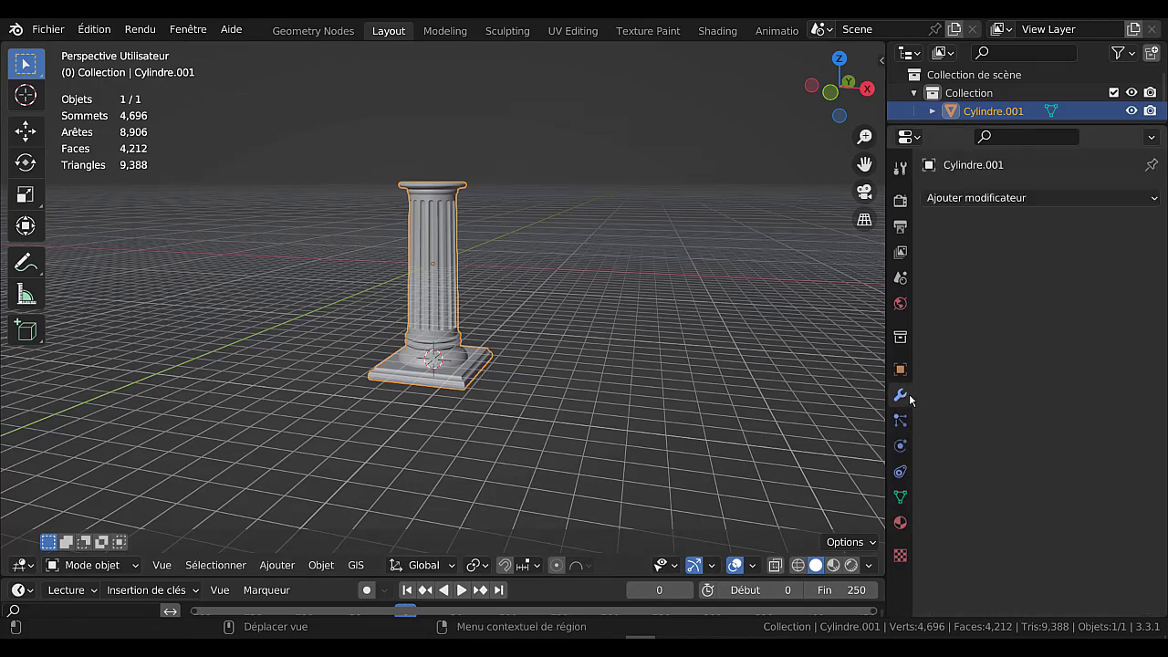
left_click(1021, 199)
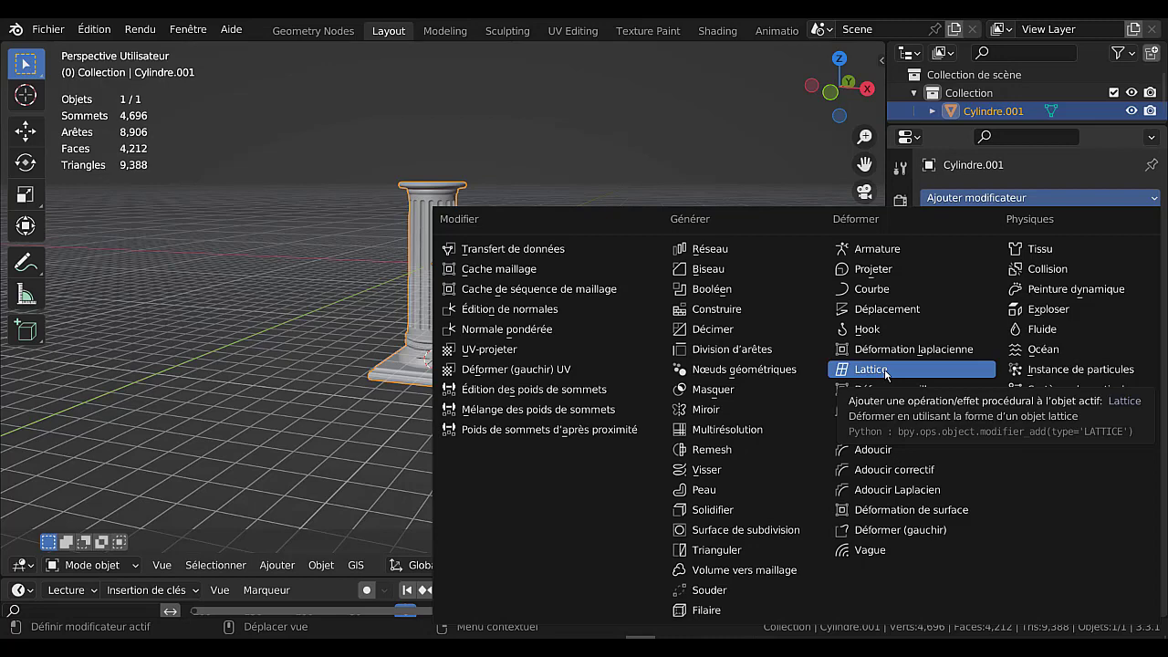
key("Caps_Lock")
key("Caps_Lock")
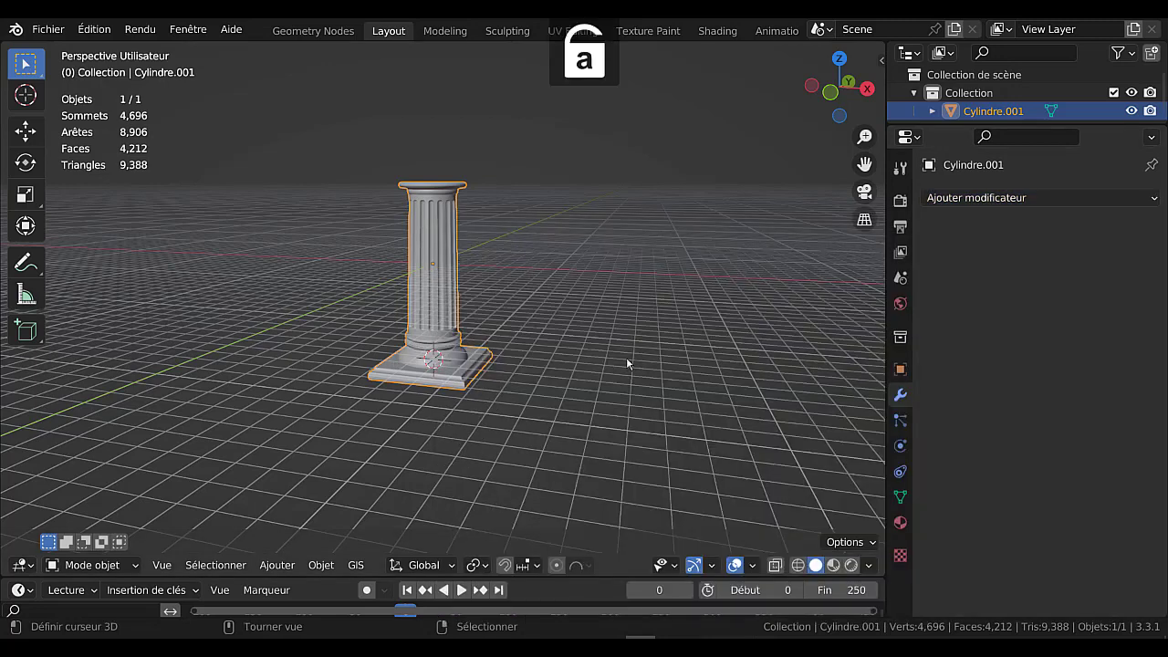
key("Caps_Lock")
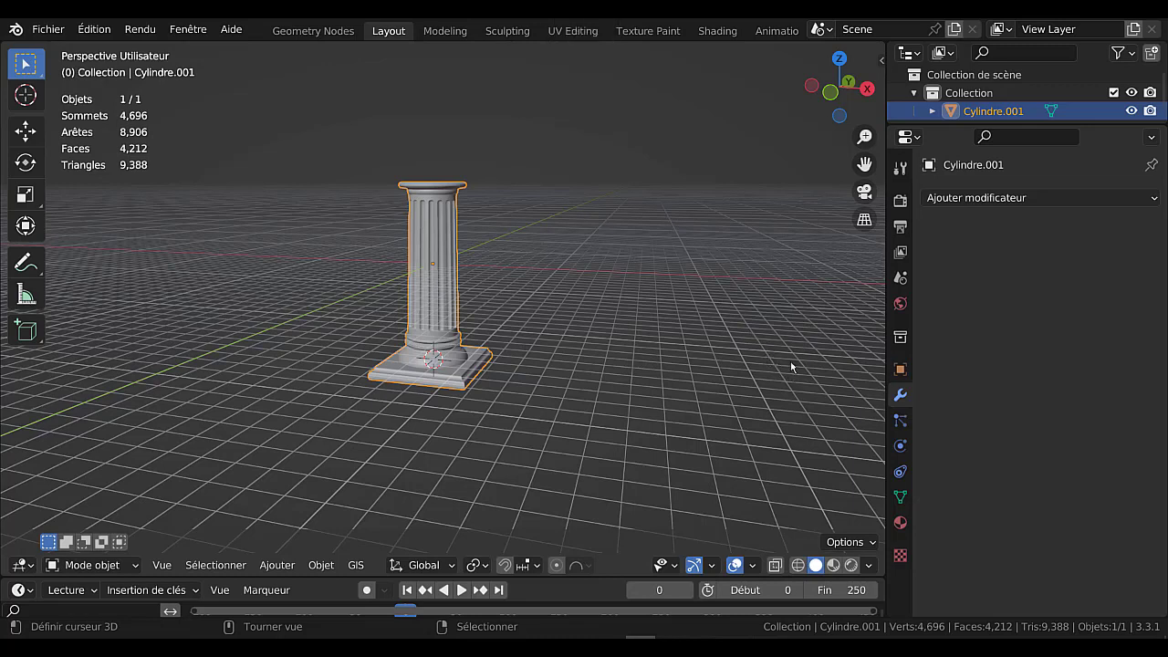
Run all the 3D-Print mesh checks on the column and review the result list.
key("n")
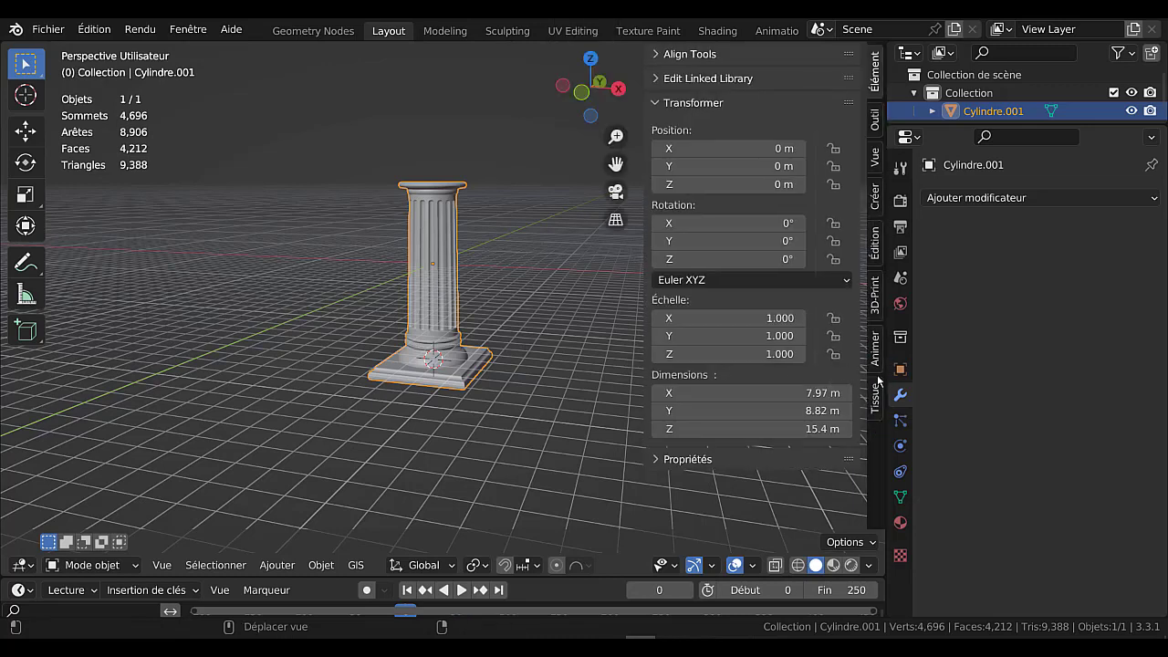
left_click(877, 299)
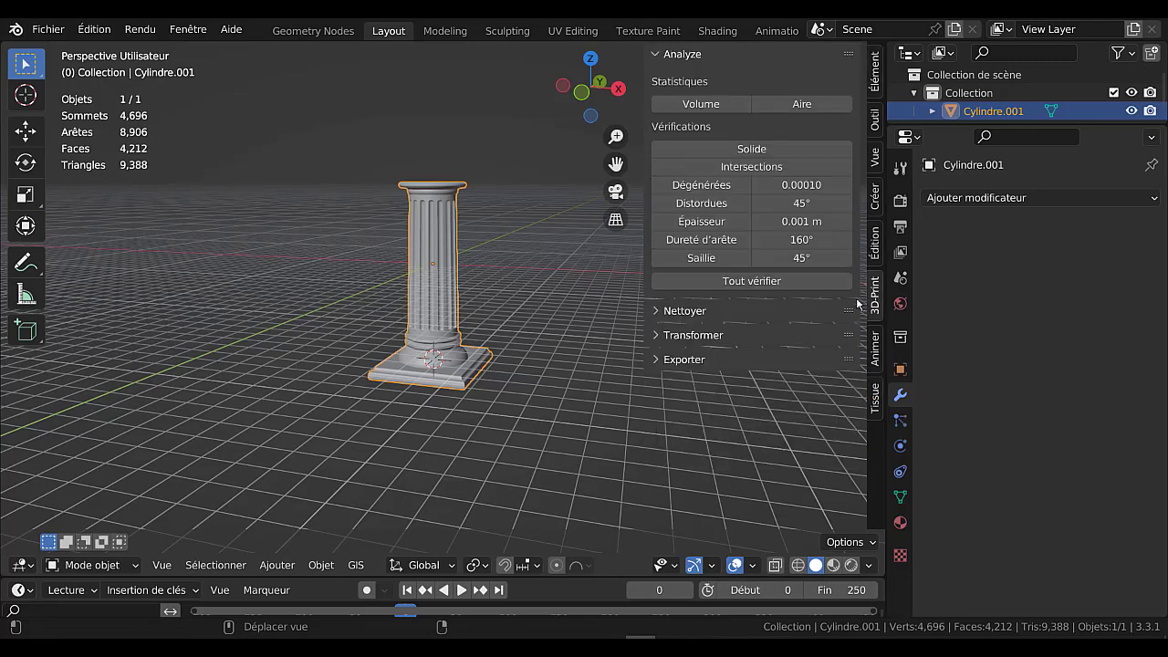
left_click(772, 283)
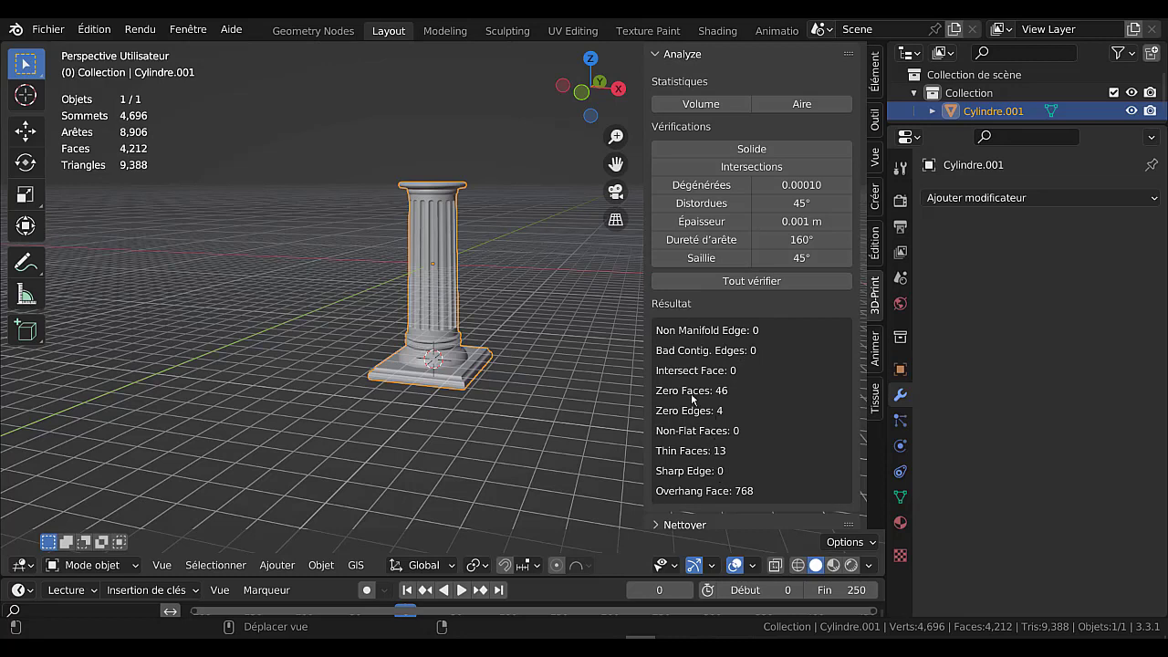
scroll(730, 466, "down", 2)
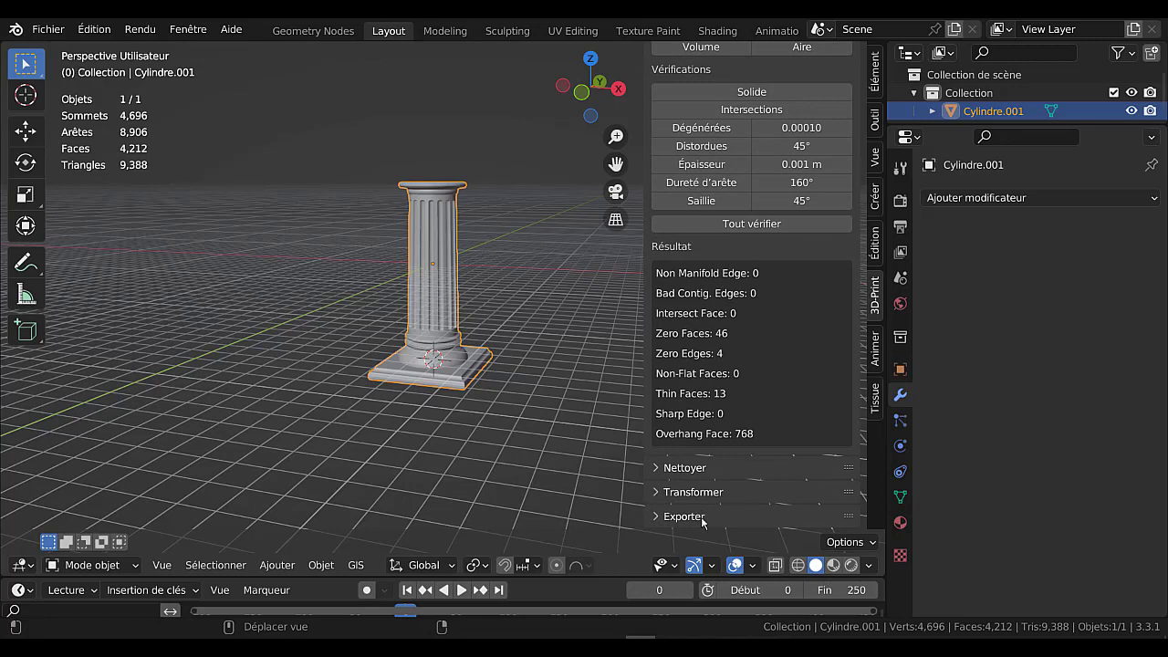
Clean up the column's distorted faces at 45°, make the mesh manifold and rerun all the 3D-Print checks.
left_click(701, 471)
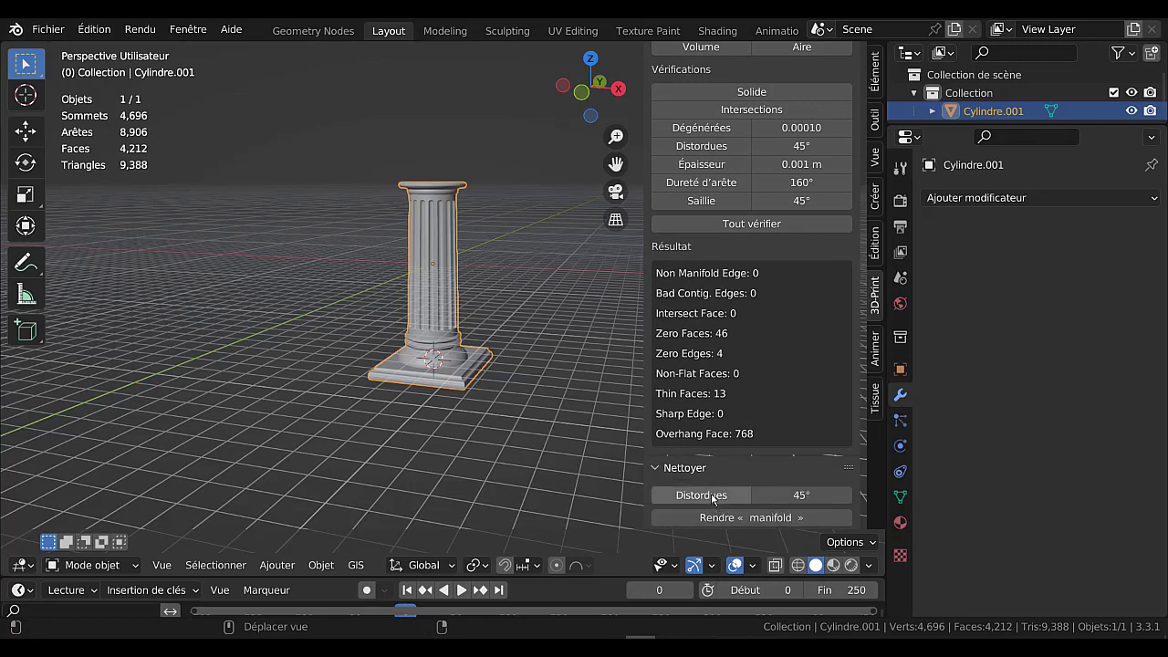
left_click(712, 496)
scroll(752, 468, "down", 2)
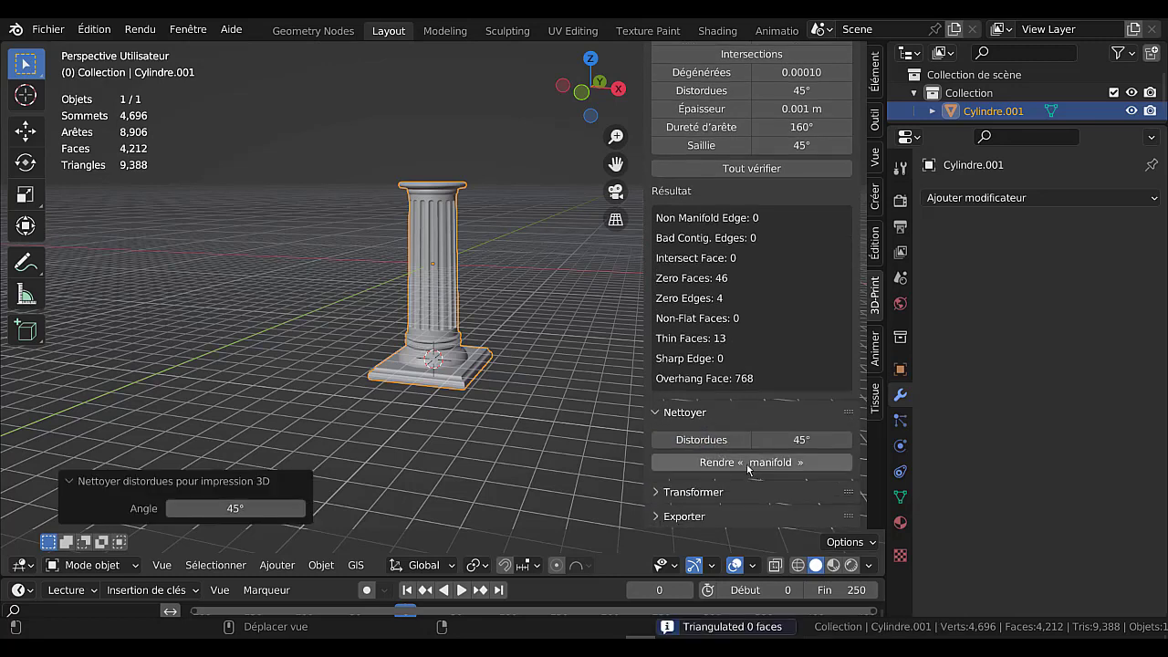
left_click(748, 464)
left_click(778, 170)
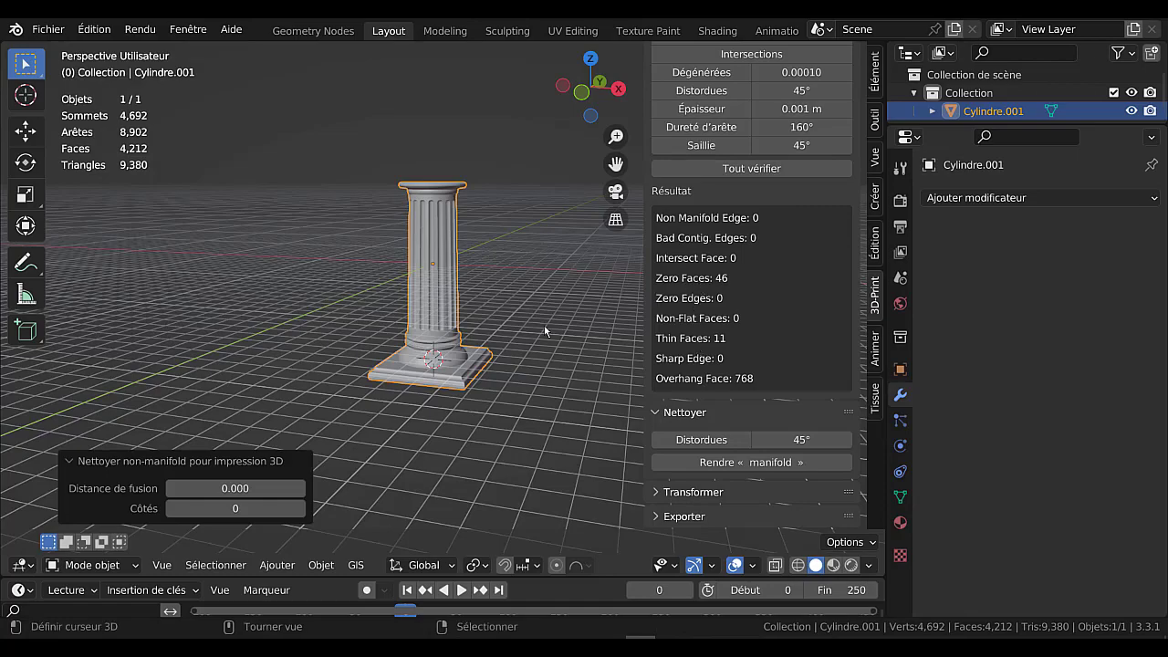
Examine the cleaned column's mesh in Edit Mode from several angles and return to Object Mode.
middle_click_drag(544, 324, 636, 323)
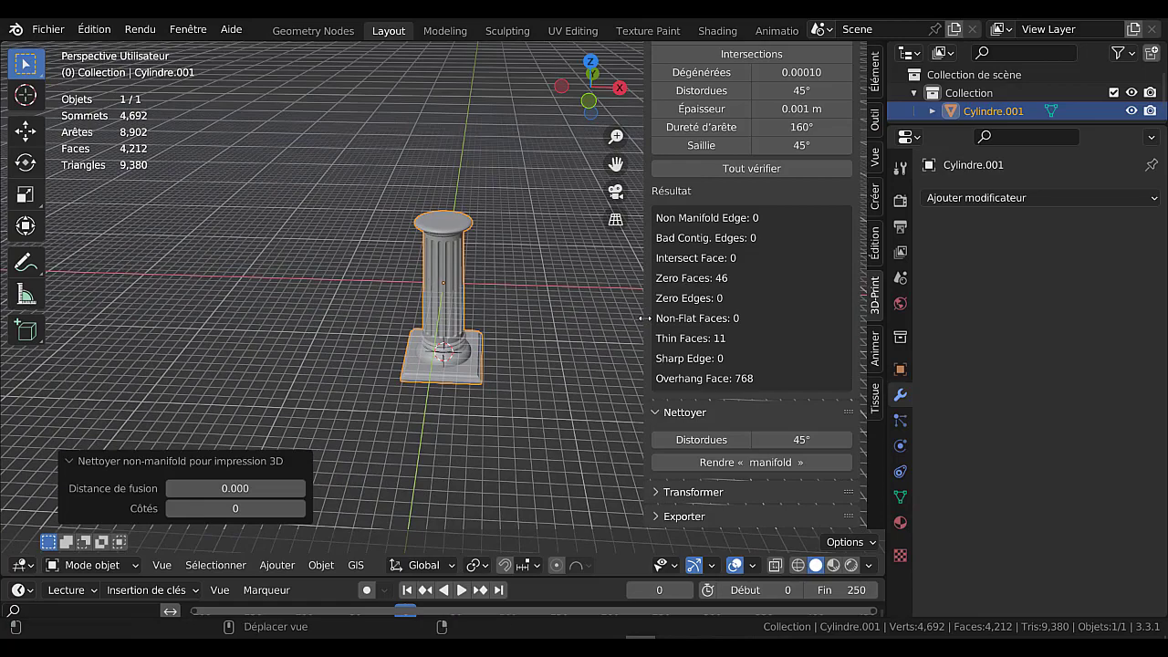
key("n")
key("Tab")
scroll(609, 313, "up", 6)
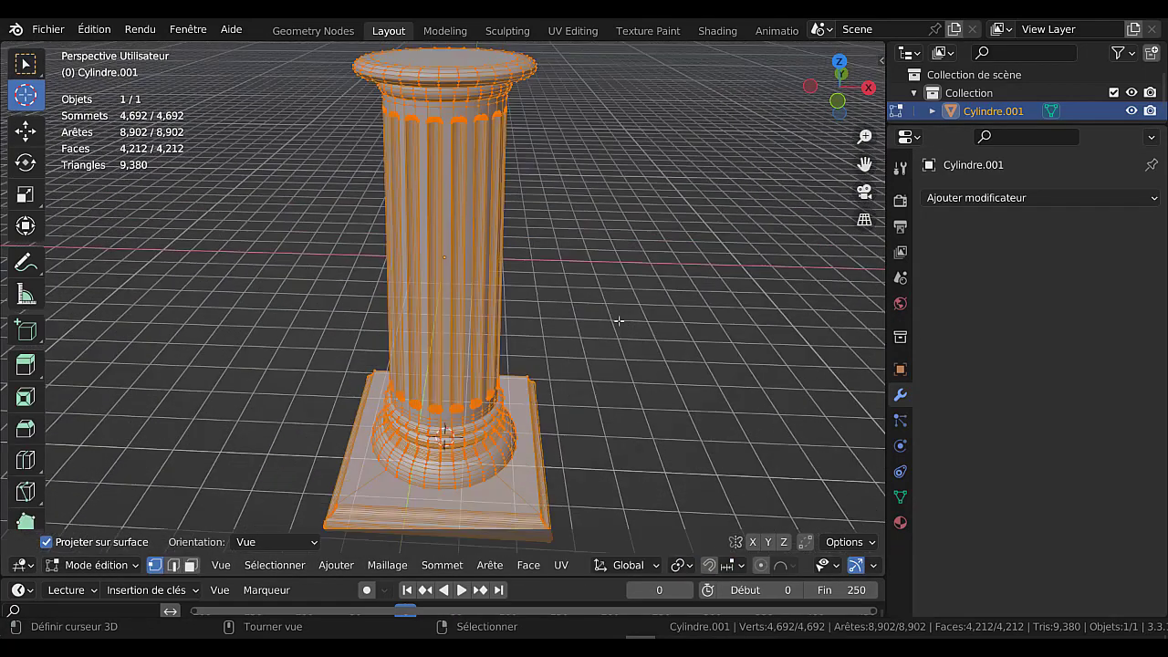
scroll(611, 312, "down", 4)
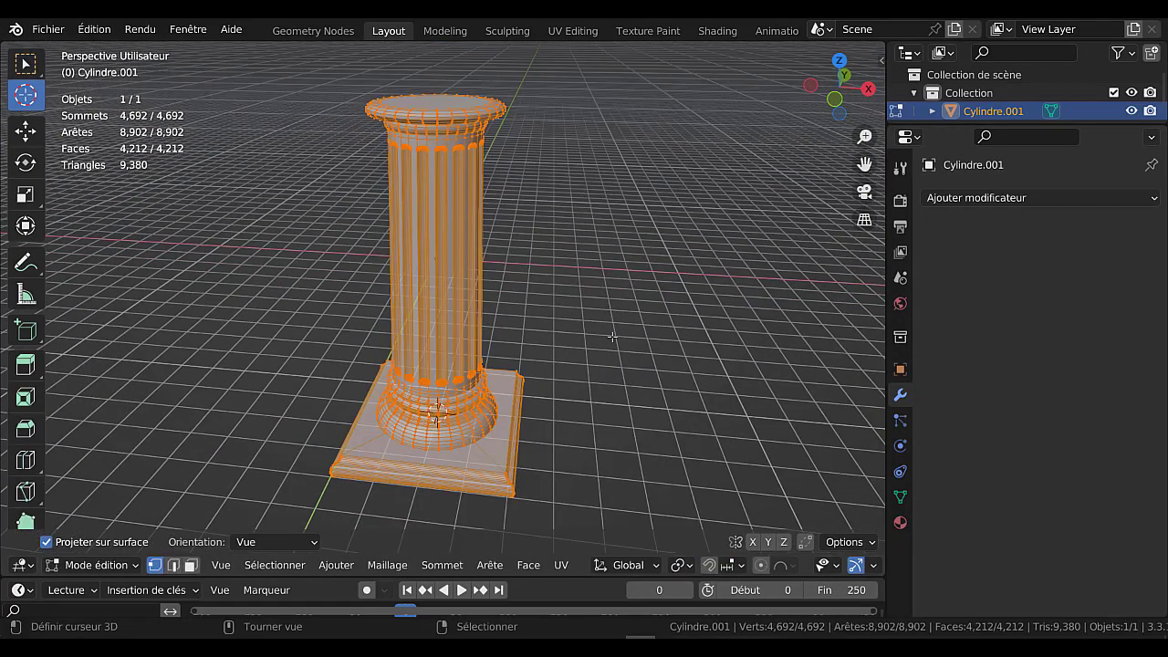
key("Tab")
middle_click_drag(602, 329, 604, 288)
scroll(566, 293, "down", 3)
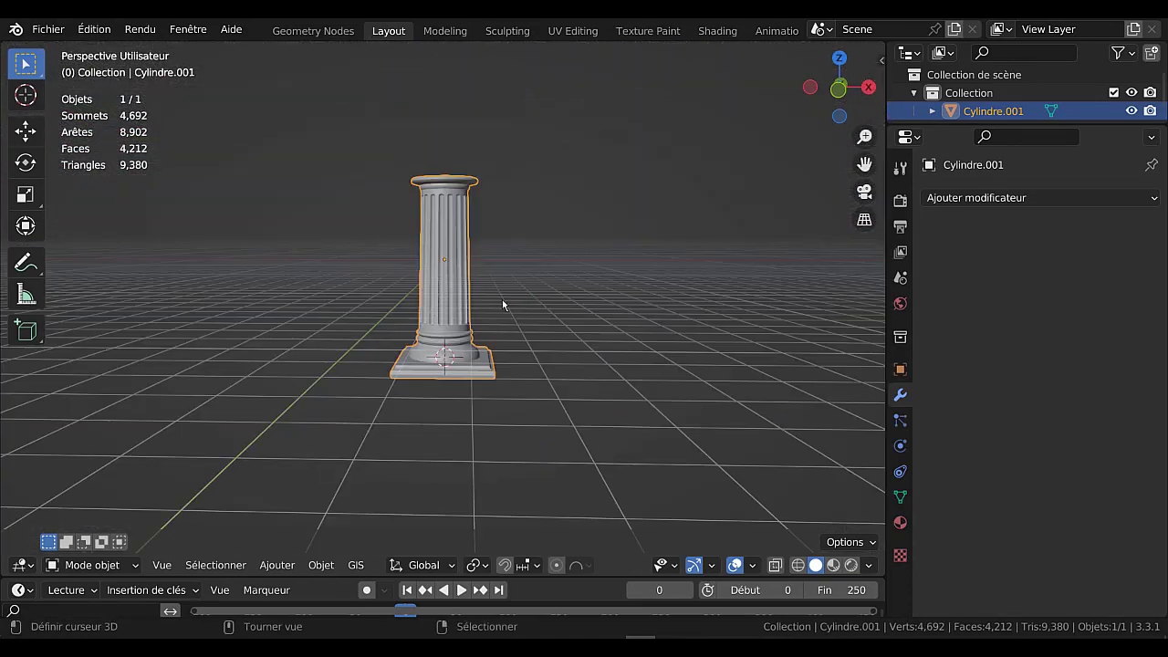
Delete the column object from the scene.
key("shift+s")
key("x")
left_click(454, 319)
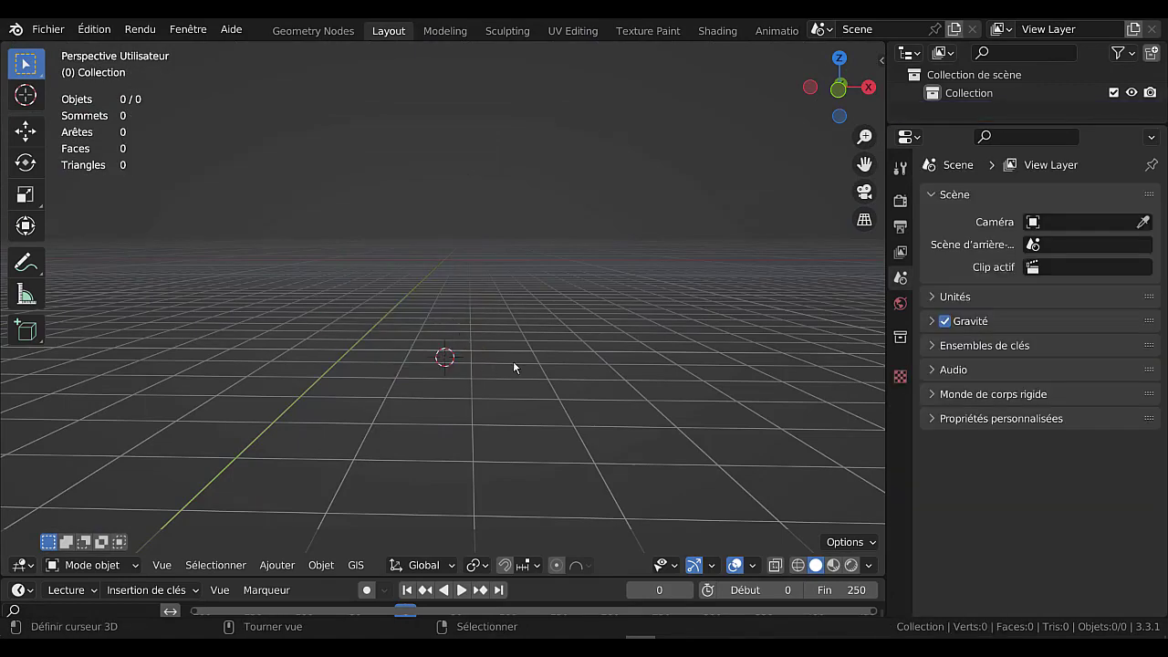
Narrow the properties area and snap the 3D cursor to the world origin.
middle_click_drag(533, 390, 539, 406)
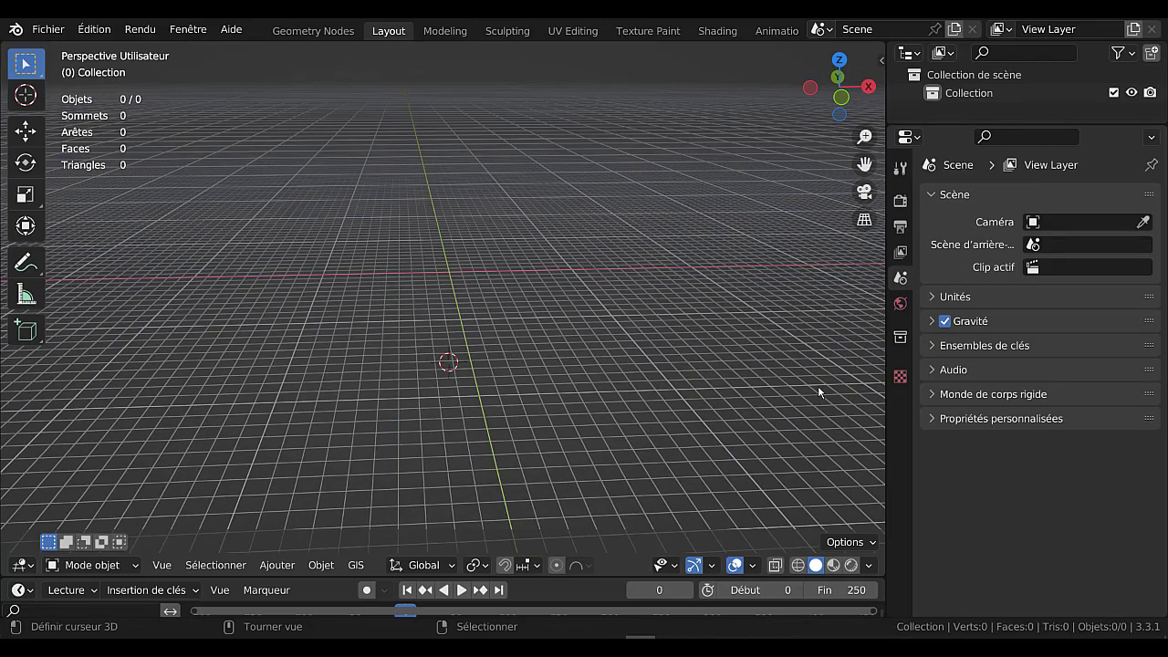
left_click_drag(886, 365, 988, 365)
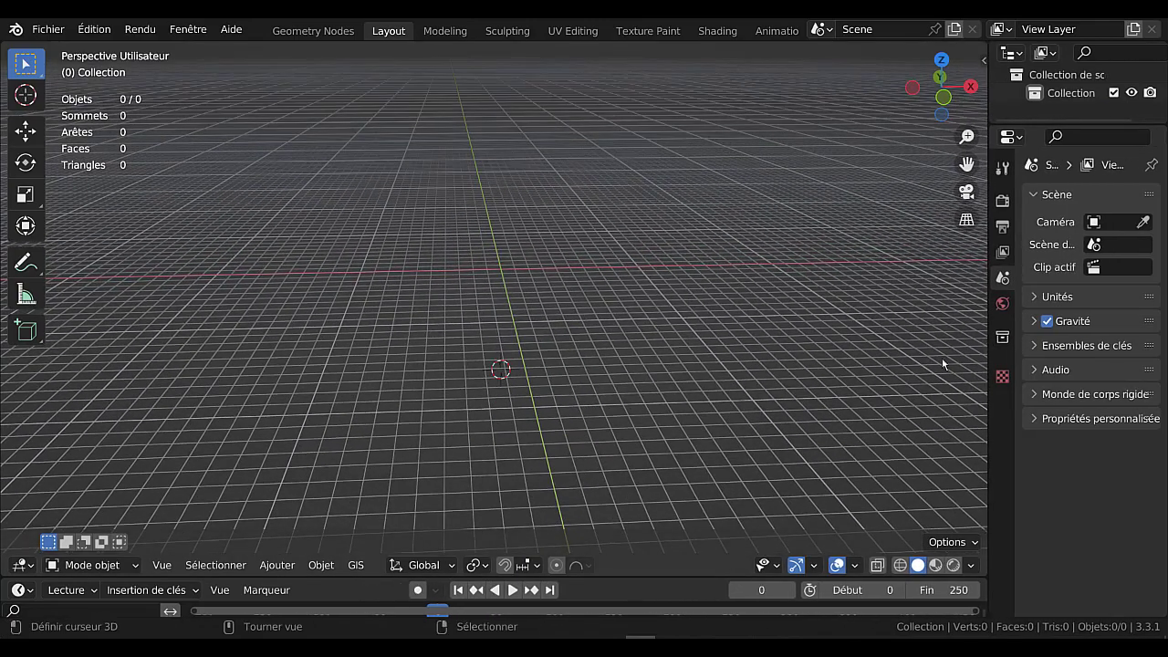
middle_click_drag(642, 369, 609, 366)
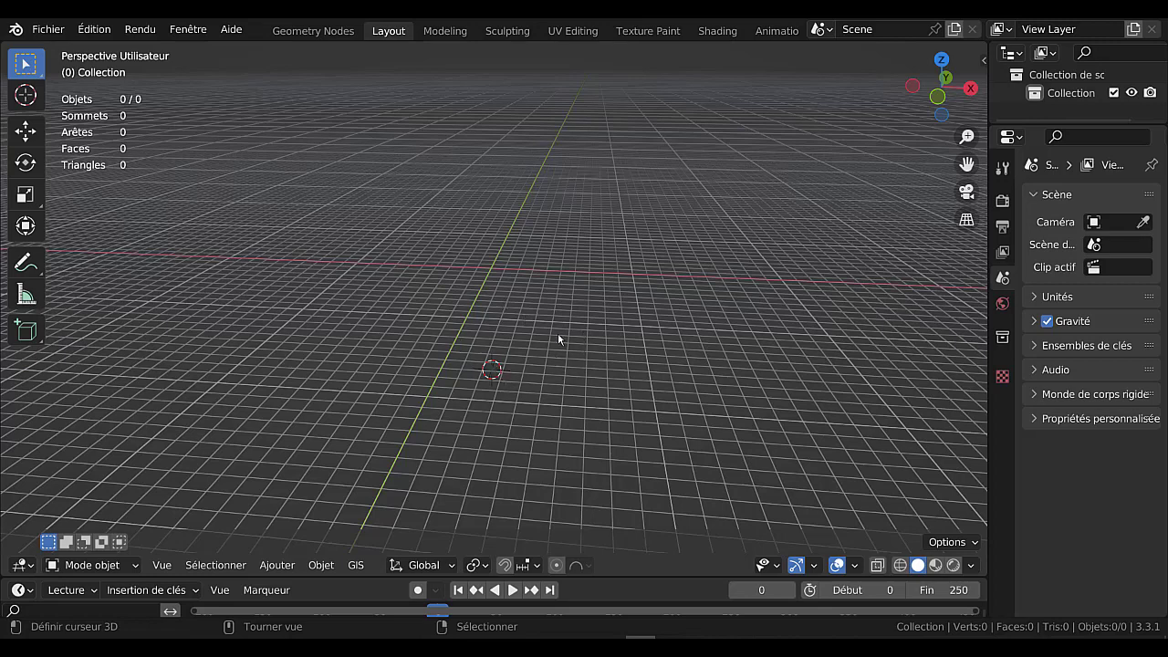
middle_click_drag(555, 337, 552, 345)
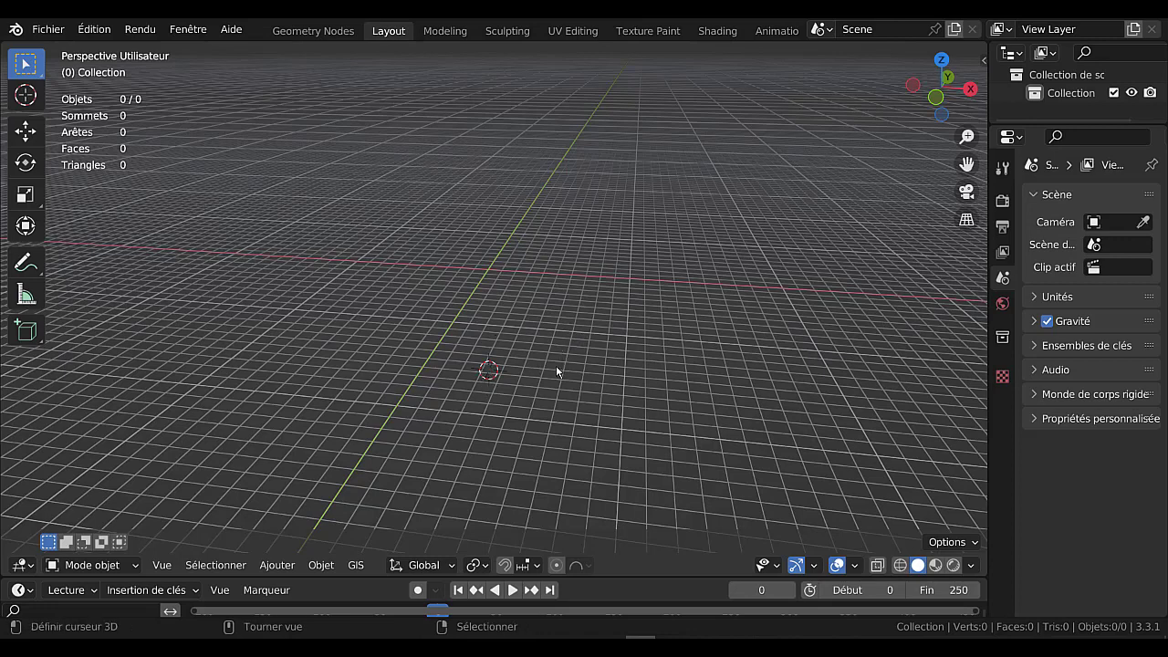
key("shift+s")
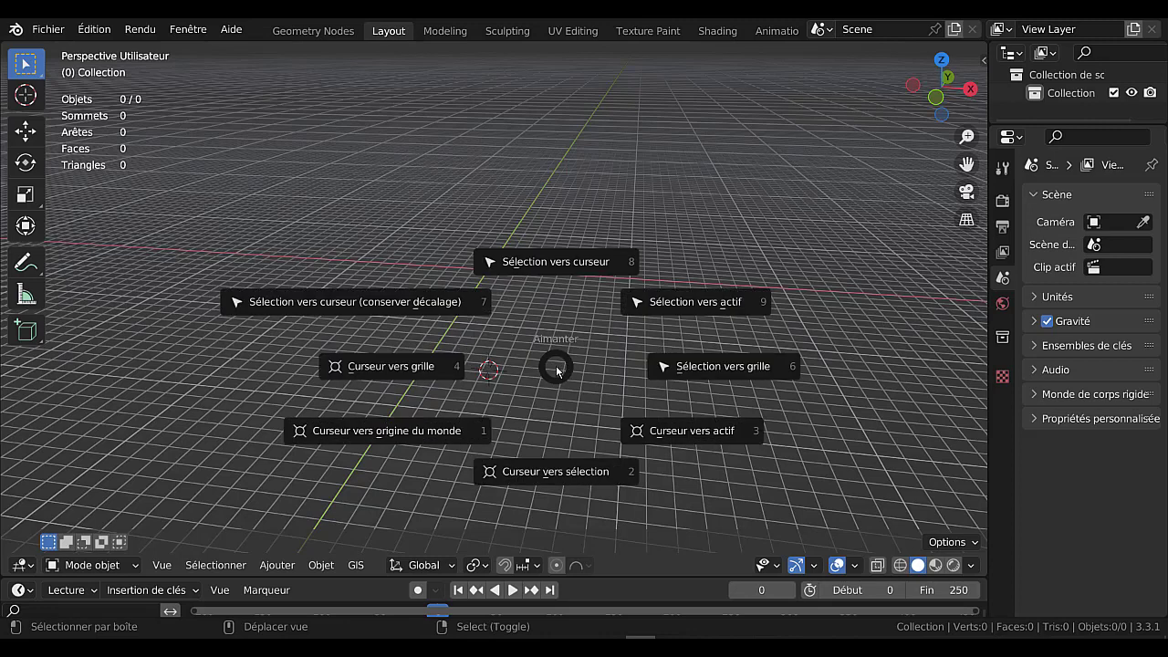
left_click(413, 434)
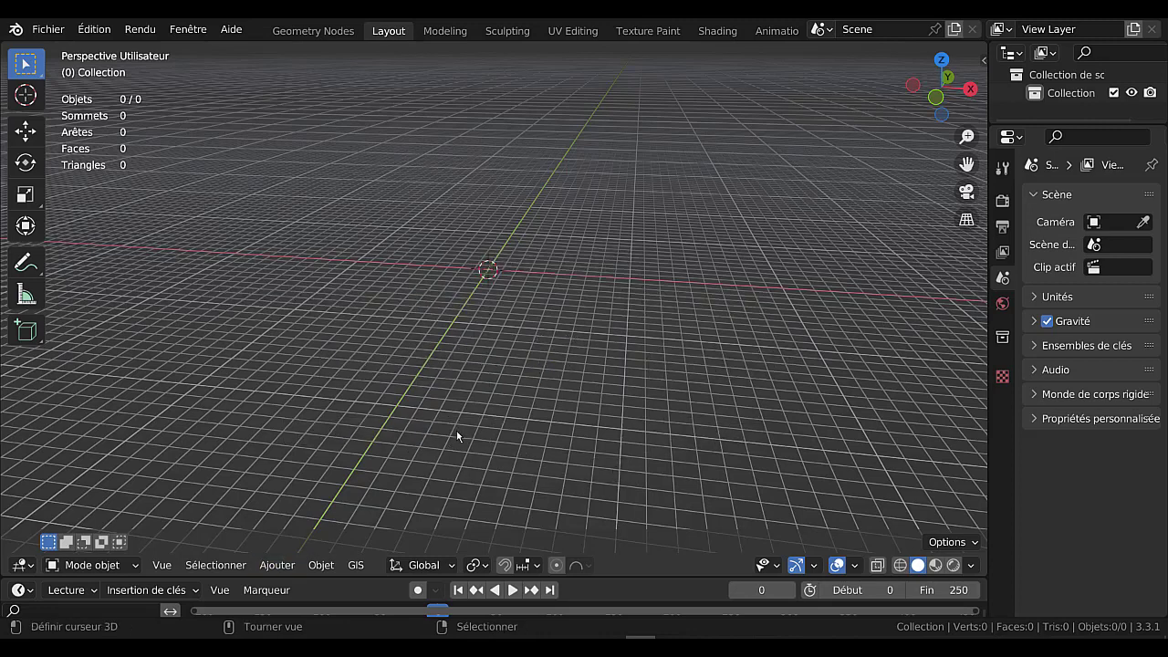
Add a mesh cylinder with 32 vertices, 1 m radius and 2 m depth at the world origin.
key("shift+a")
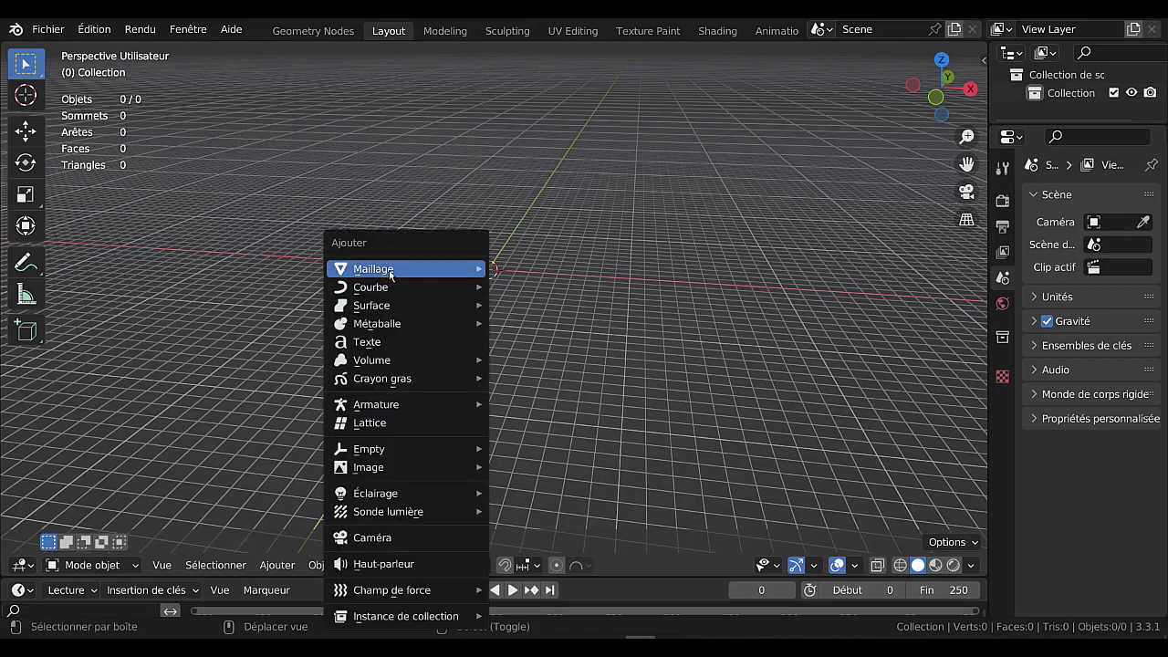
mouse_move(429, 268)
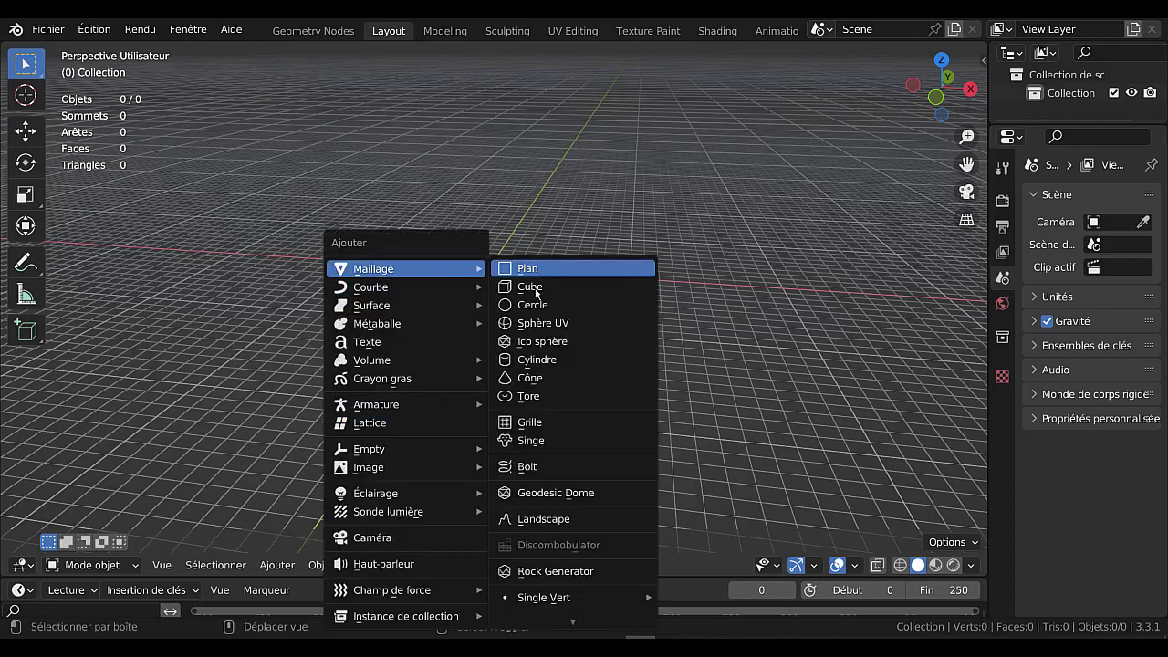
left_click(537, 360)
scroll(537, 365, "up", 3)
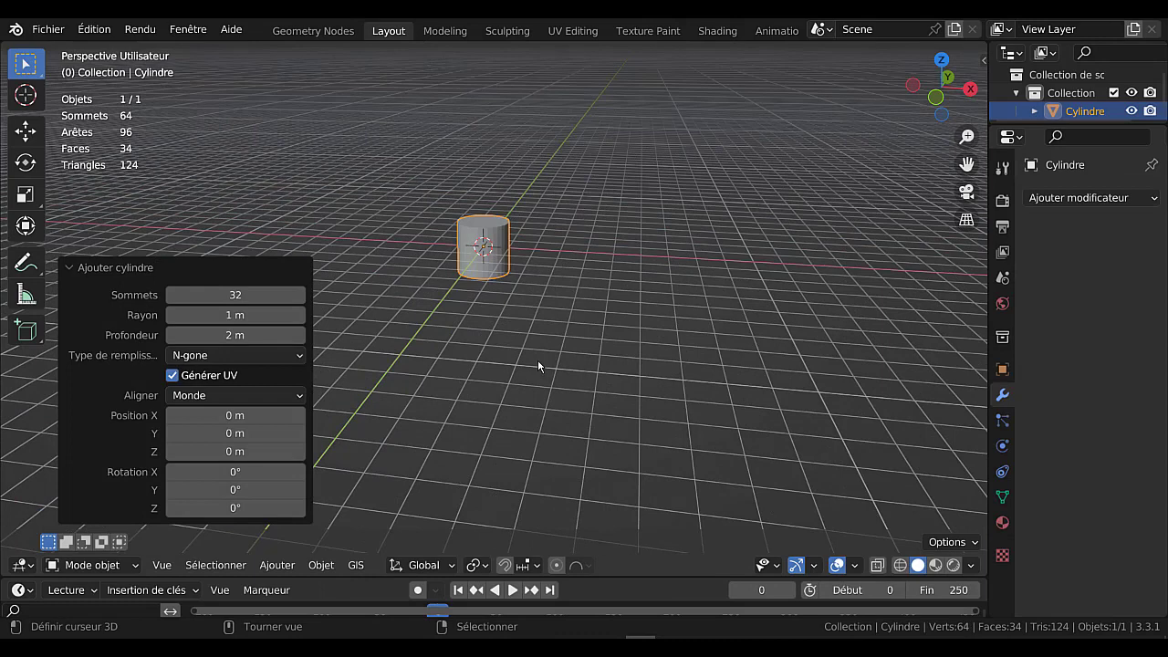
In Edit Mode, scale the whole cylinder by 0.263 and stretch it along Z by about 19.342 into a thin pole.
key("Tab")
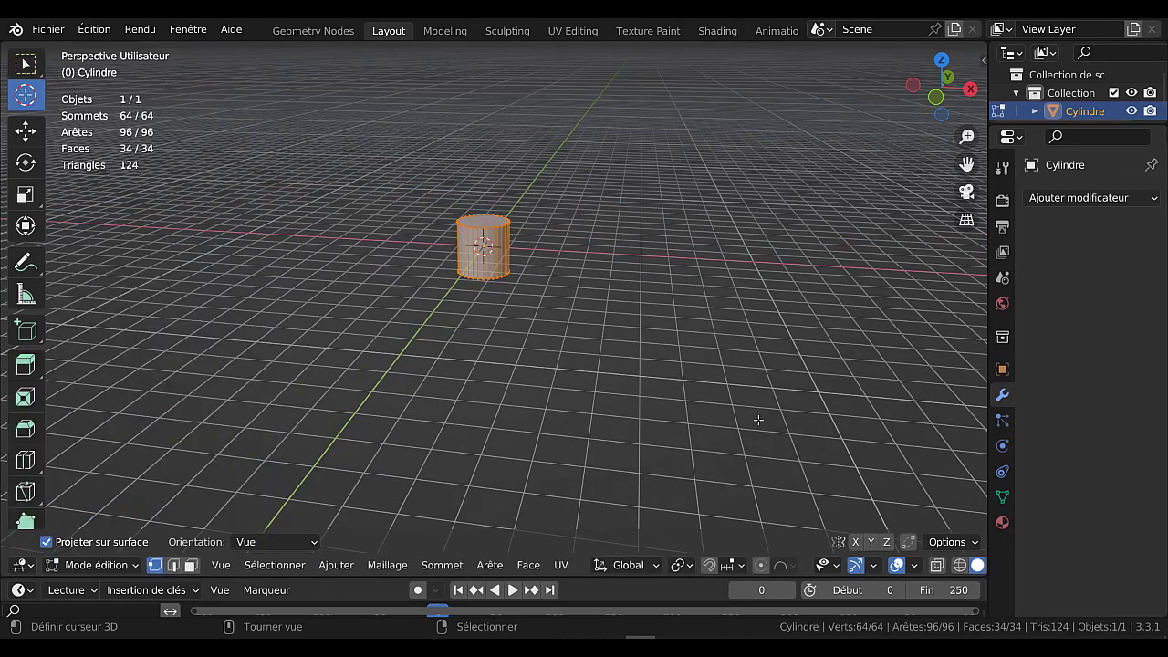
key("s")
left_click(553, 295)
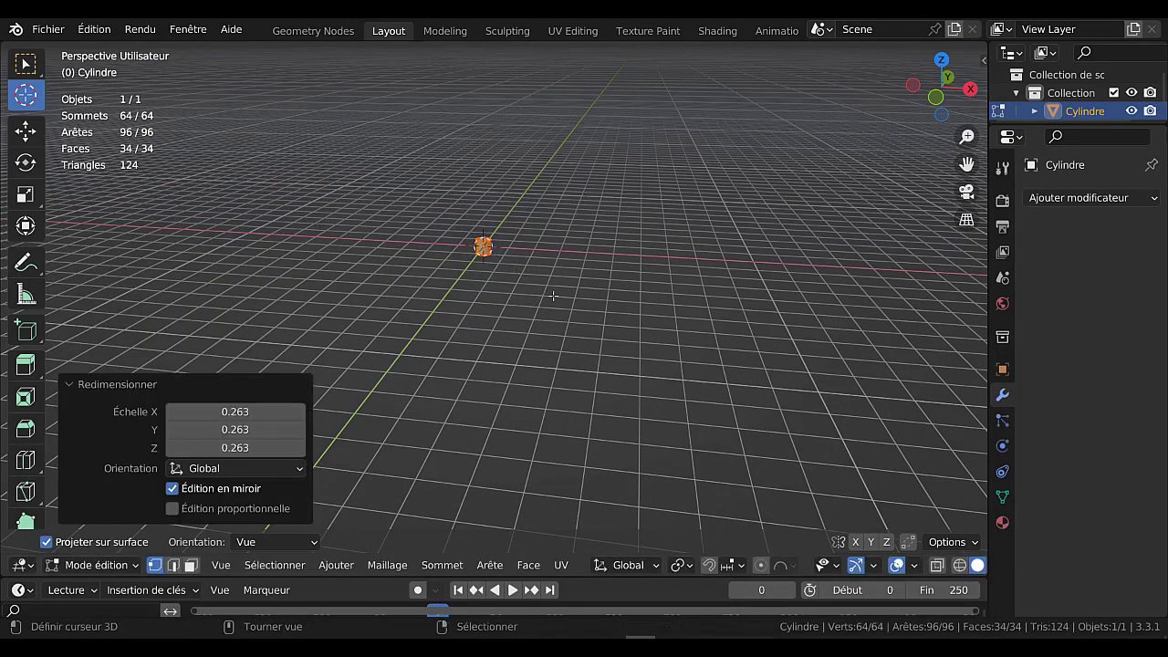
key("s")
key("z")
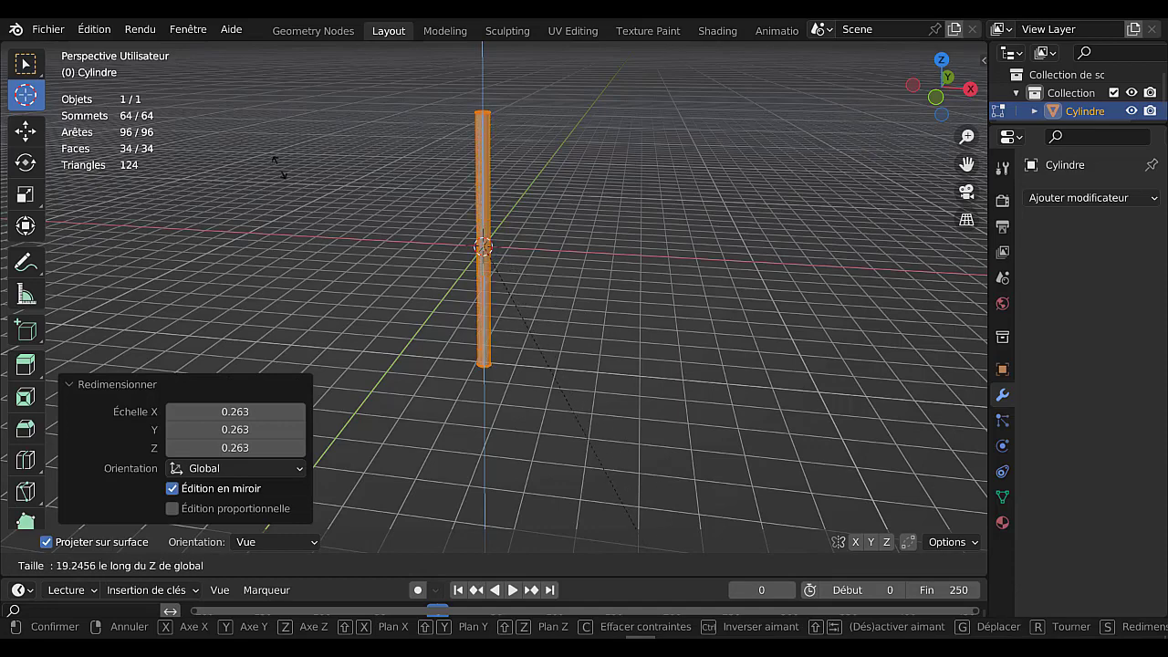
left_click(277, 166)
In face selection mode, select both the top and bottom cap faces of the pole.
middle_click_drag(541, 214, 571, 310)
scroll(539, 271, "up", 4)
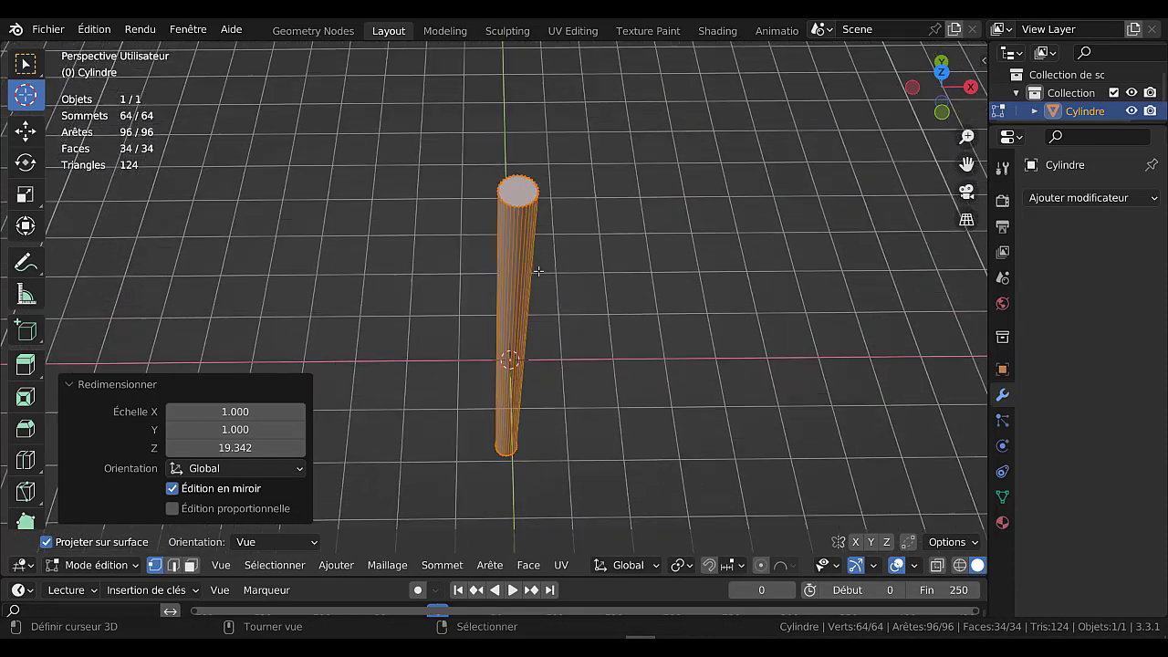
key("3")
left_click(523, 195)
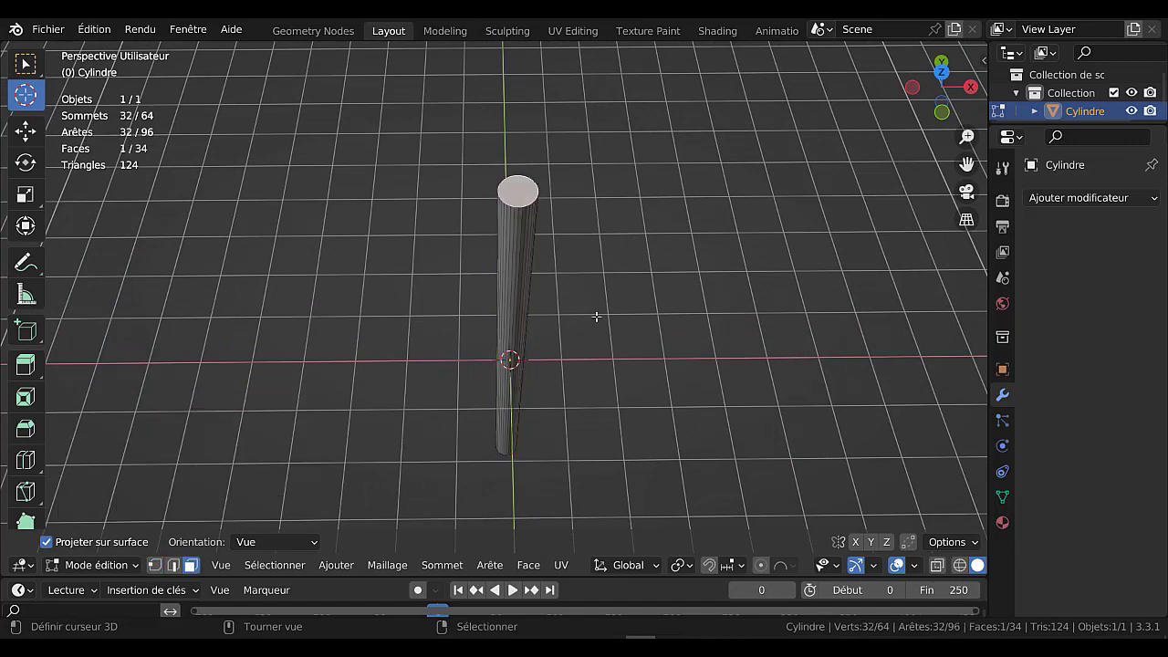
middle_click_drag(613, 394, 531, 266)
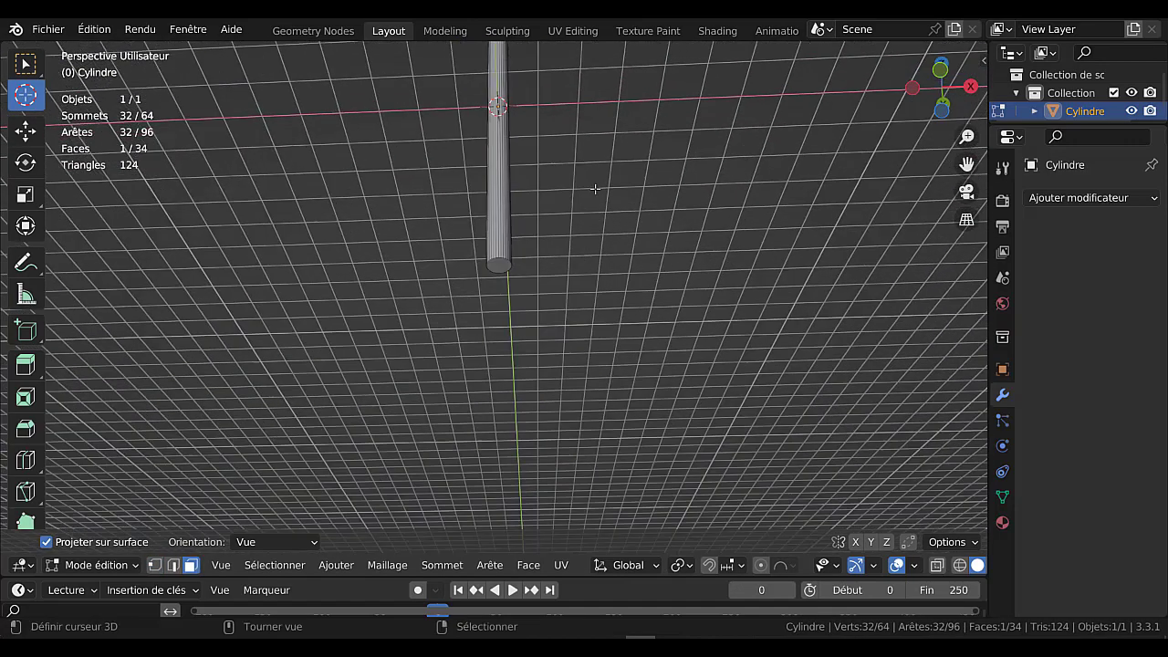
left_click(508, 266, "shift")
key("ctrl+b")
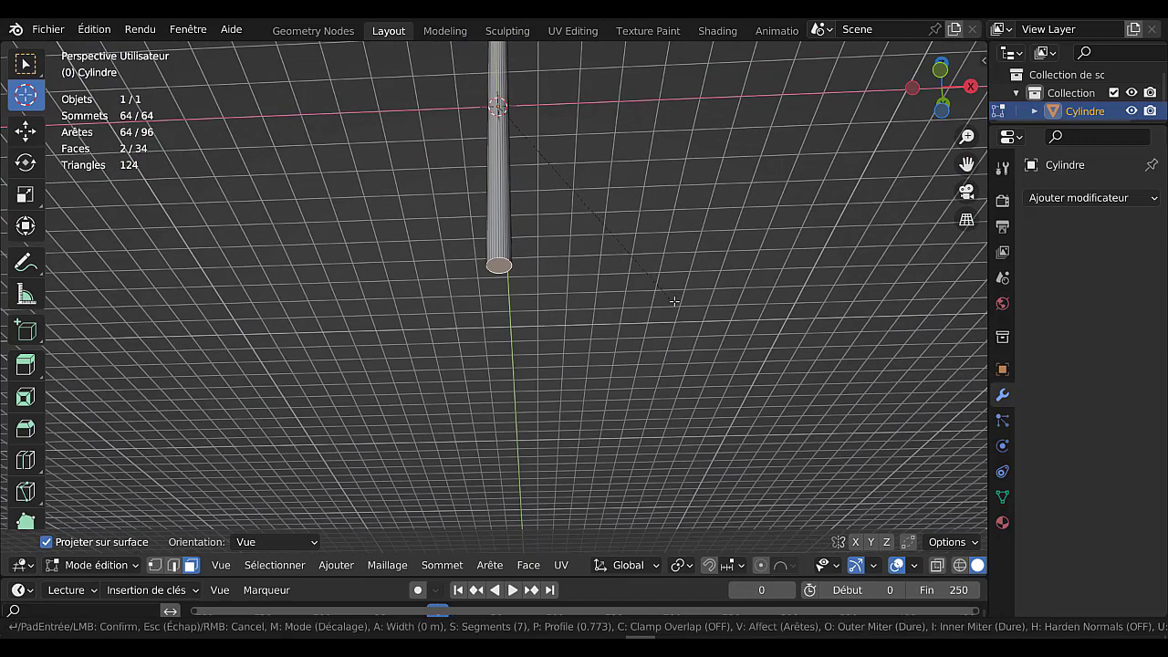
scroll(679, 299, "up", 6)
scroll(679, 299, "up", 2)
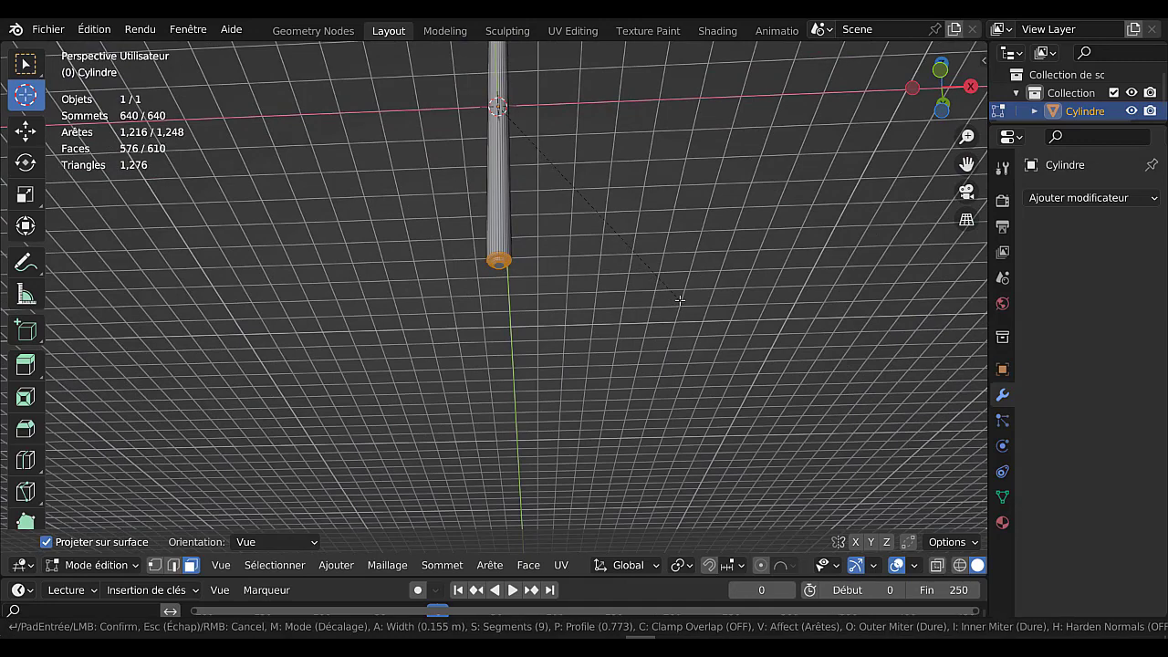
right_click(680, 299)
Bevel the edges of both end caps by about 0.197 m with 7 segments and a Superellipse profile.
scroll(675, 303, "up", 4)
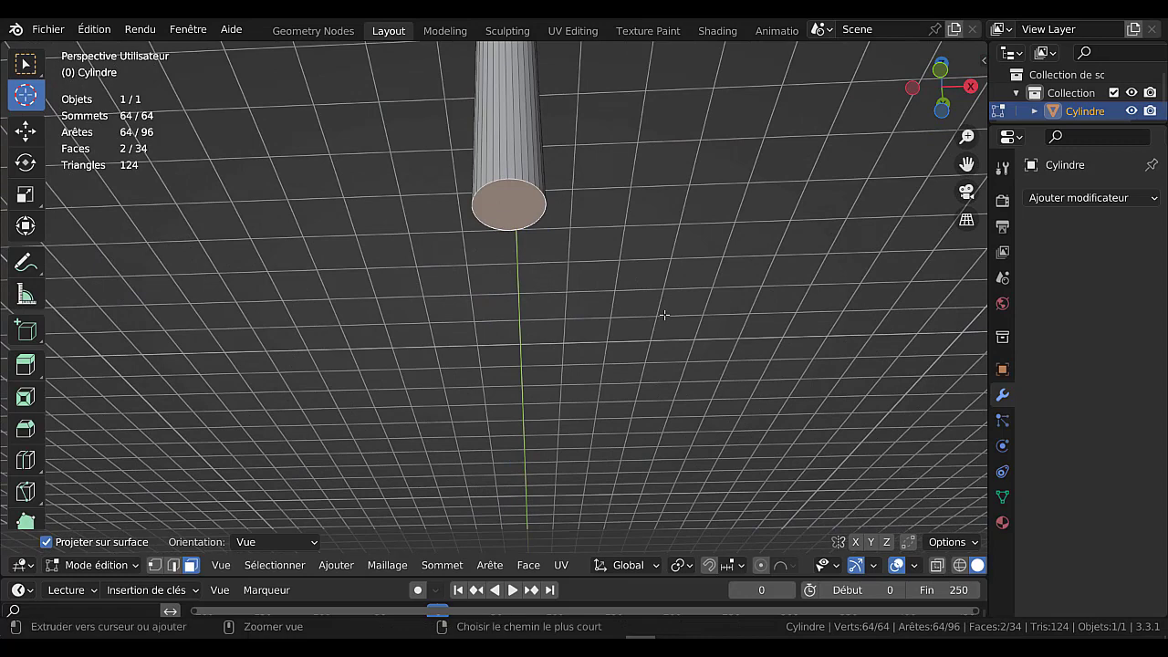
key("ctrl+b")
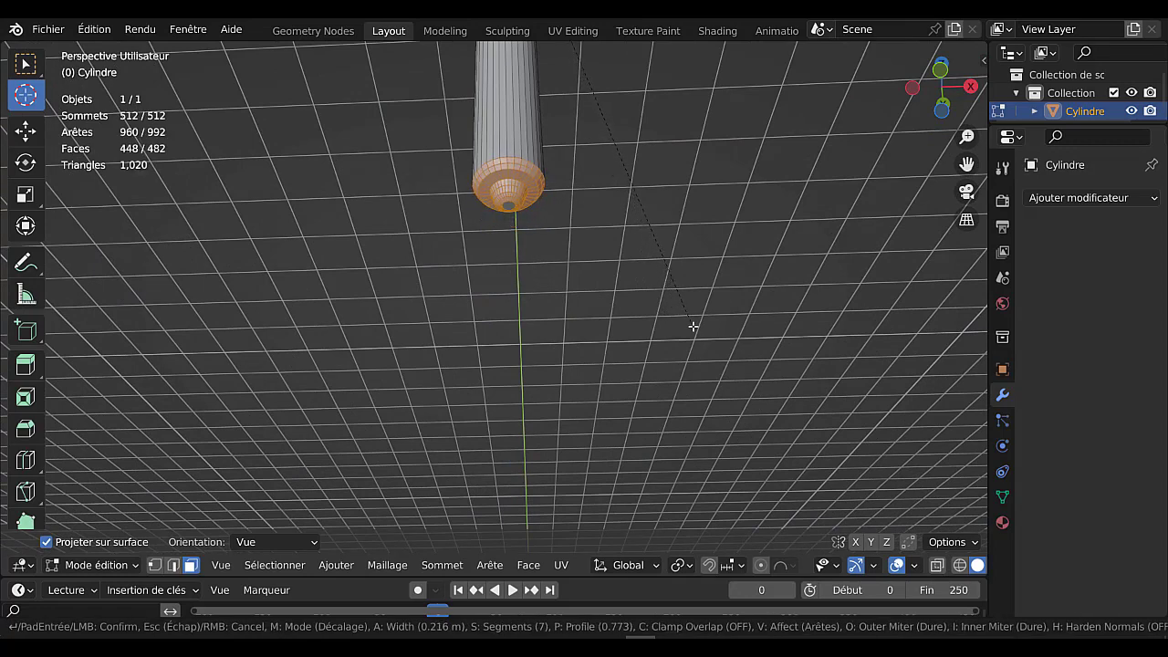
left_click(694, 326)
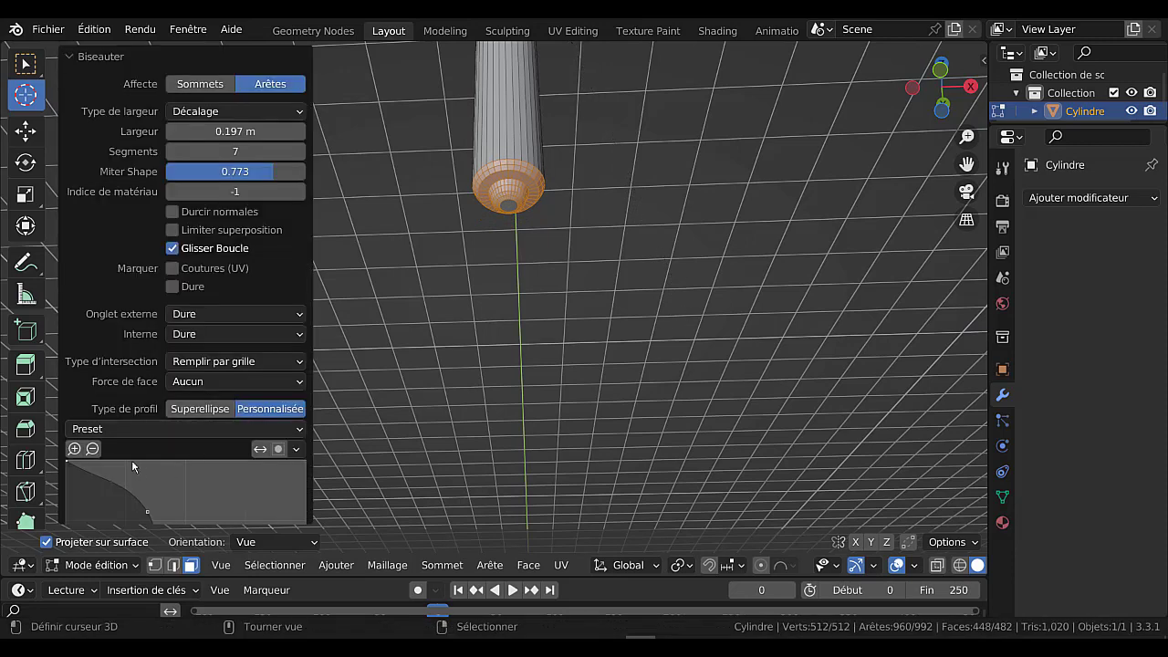
left_click(214, 410)
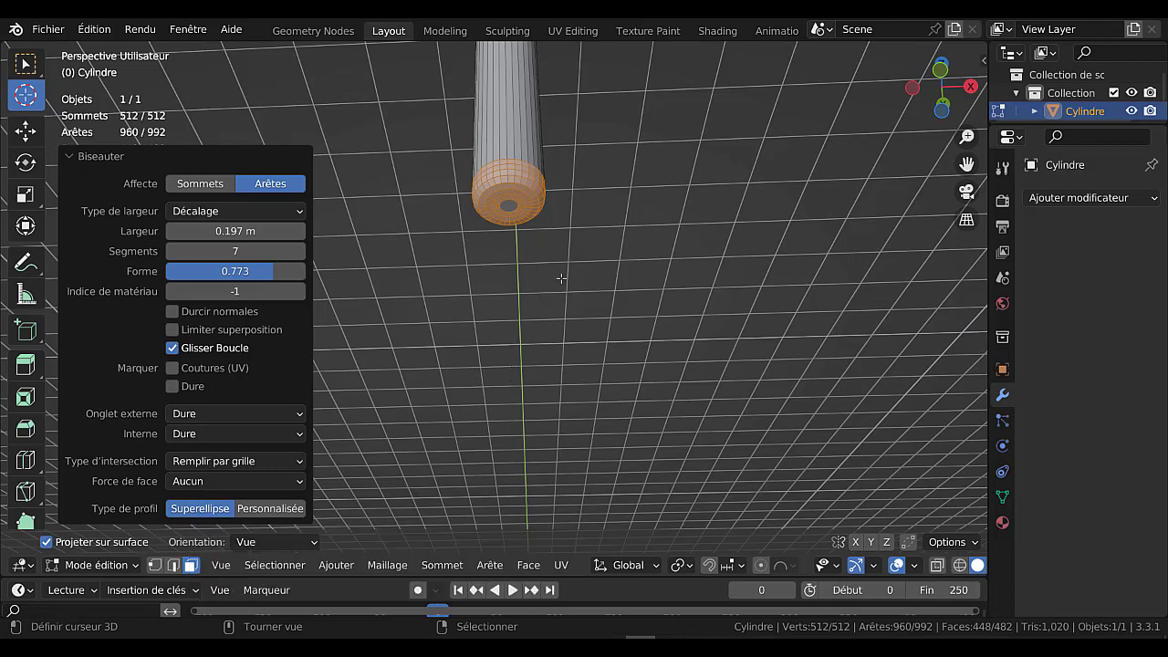
Set the end cap bevel's profile shape to 0.5 for evenly rounded ends.
middle_click_drag(636, 292, 483, 307)
scroll(325, 280, "up", 3)
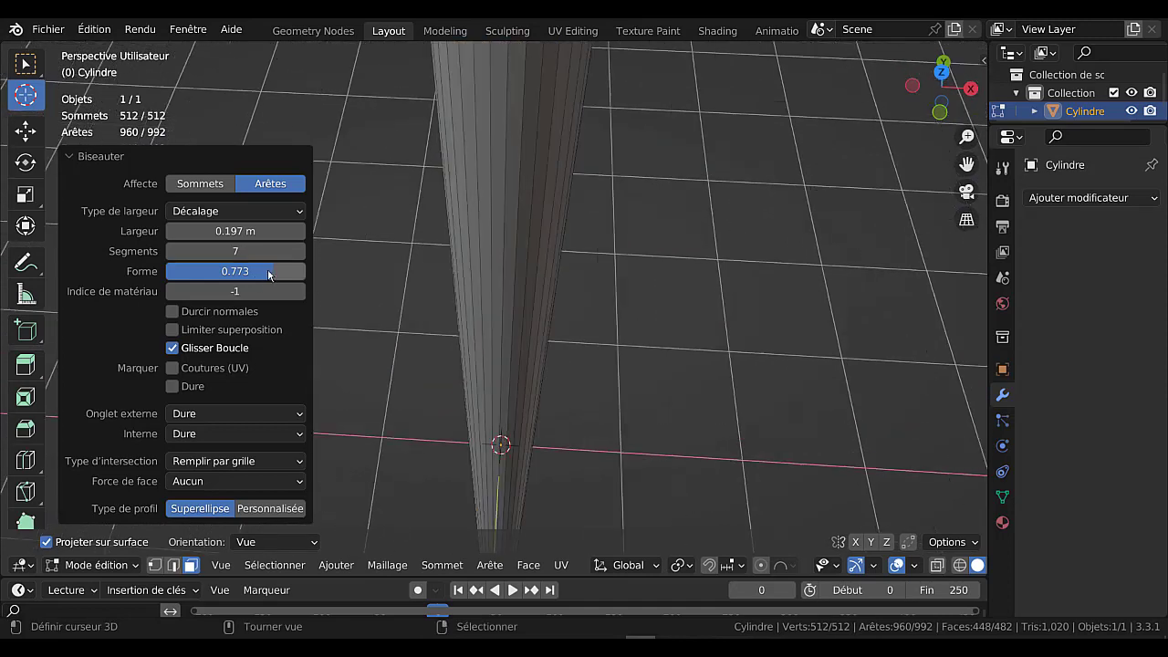
scroll(547, 247, "down", 4)
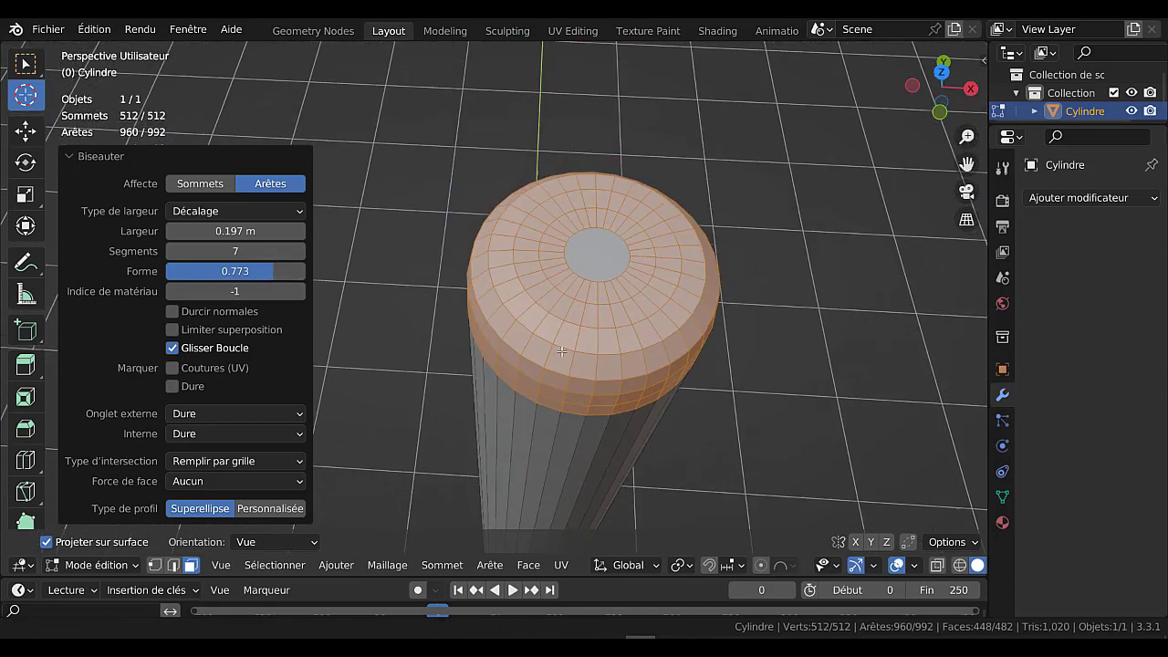
left_click_drag(245, 272, 203, 272)
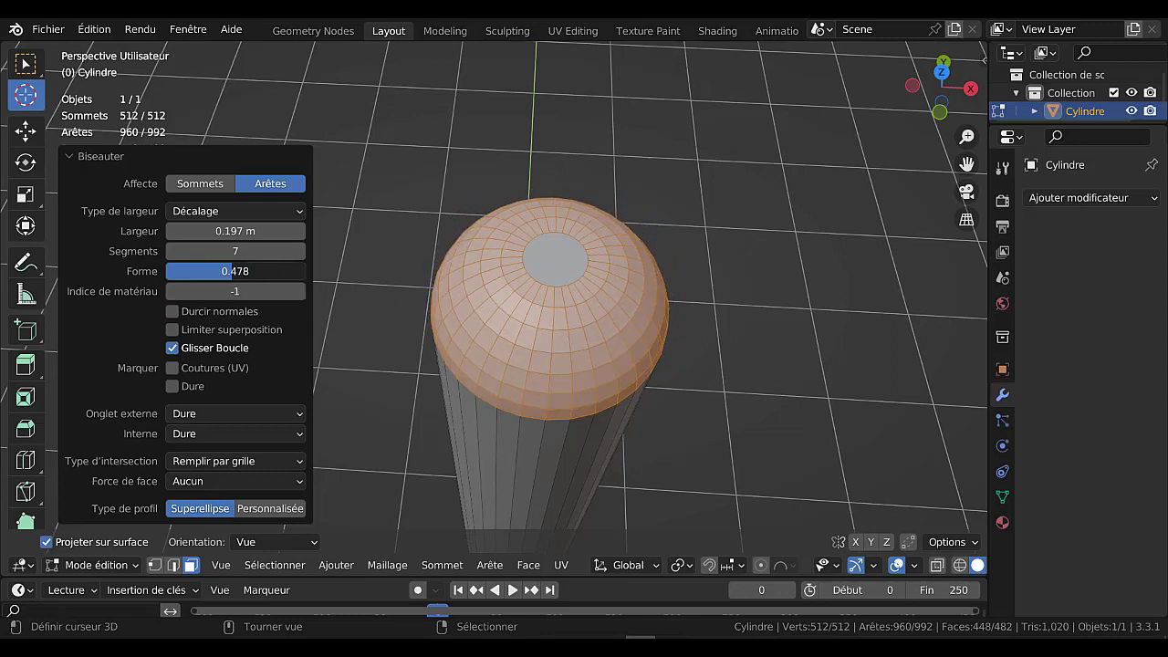
left_click(199, 272)
type("0.5")
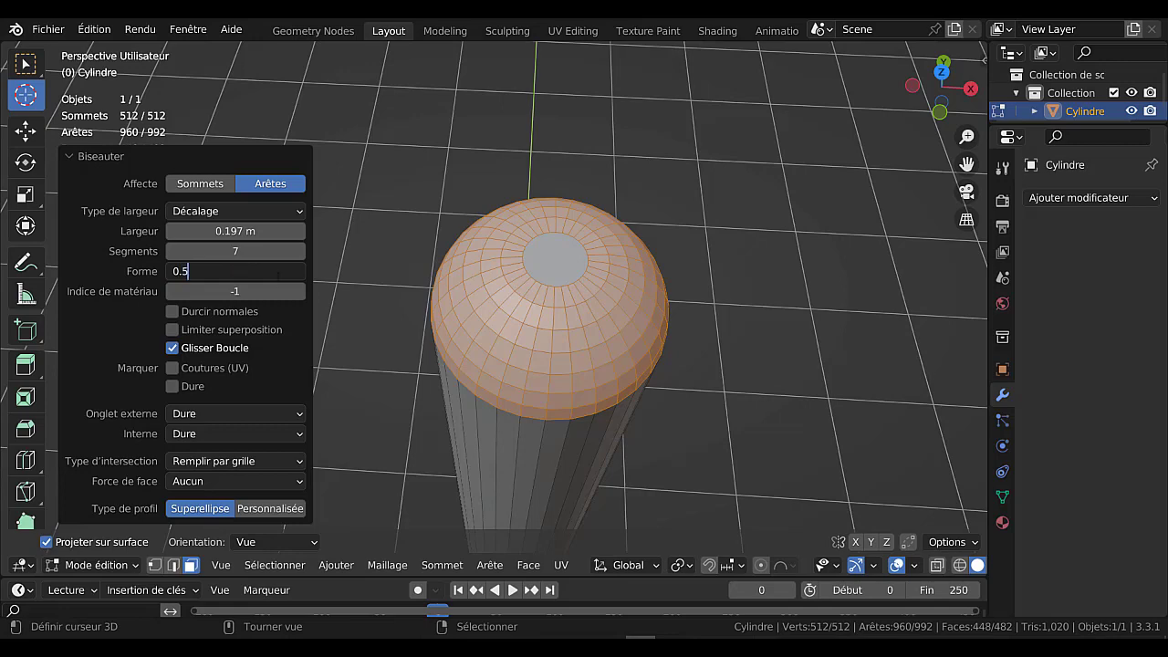
key("Return")
Select the whole pole and, in top view, move it about -1.65 m along the X axis.
key("Home")
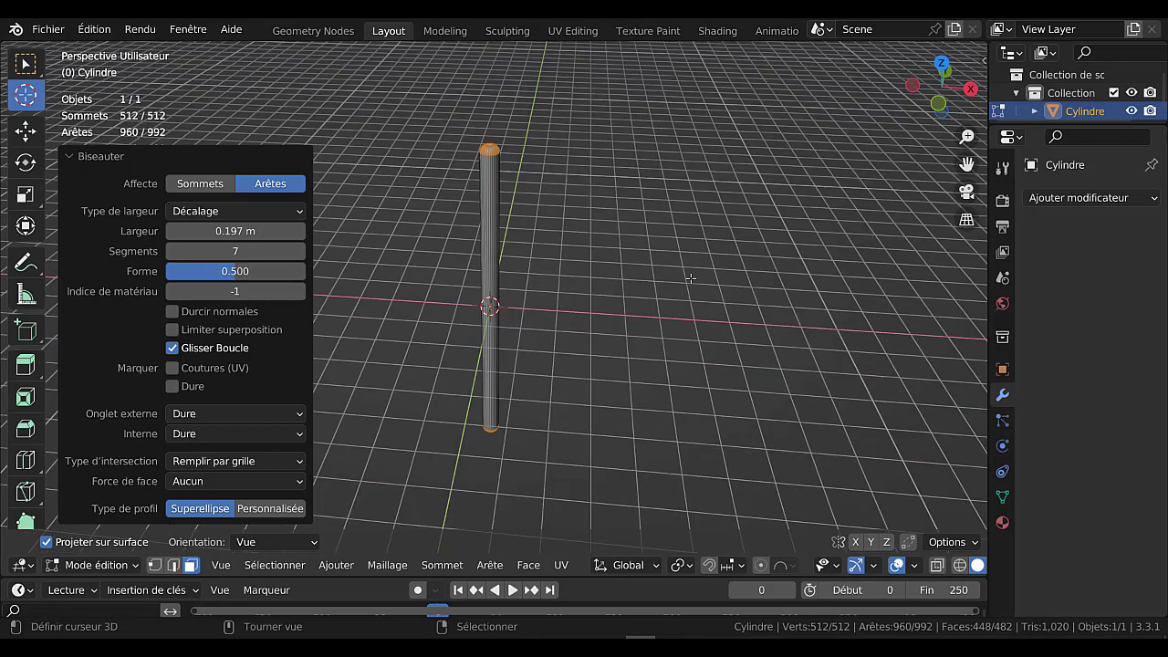
key("a")
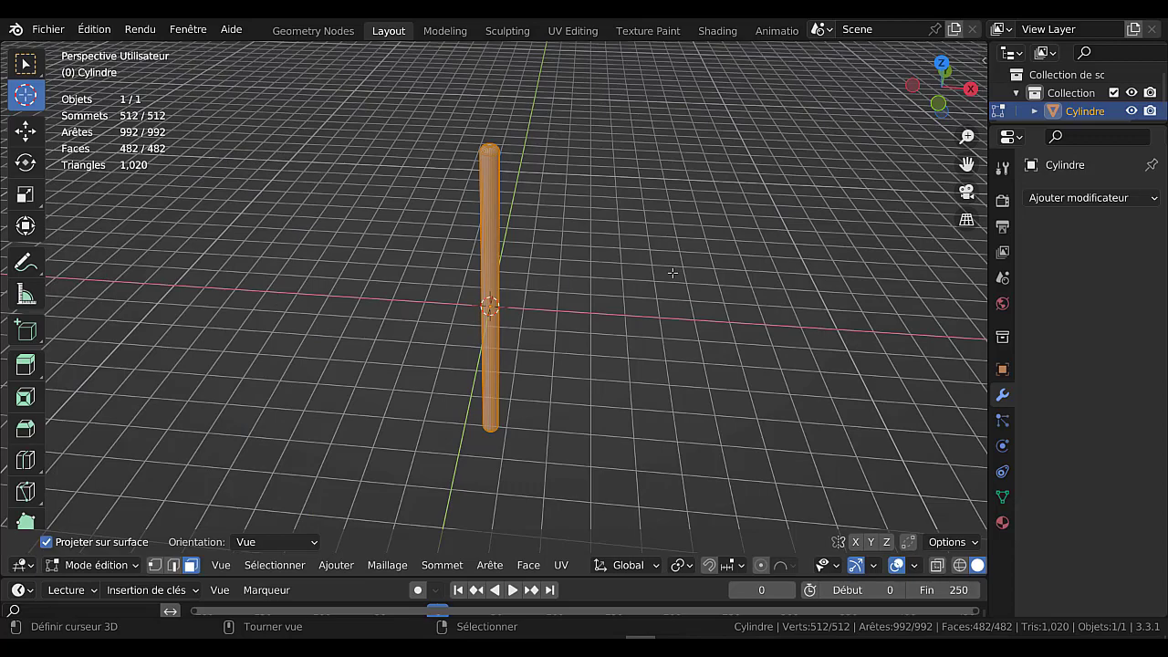
key("KP_7")
scroll(625, 451, "down", 4, "shift")
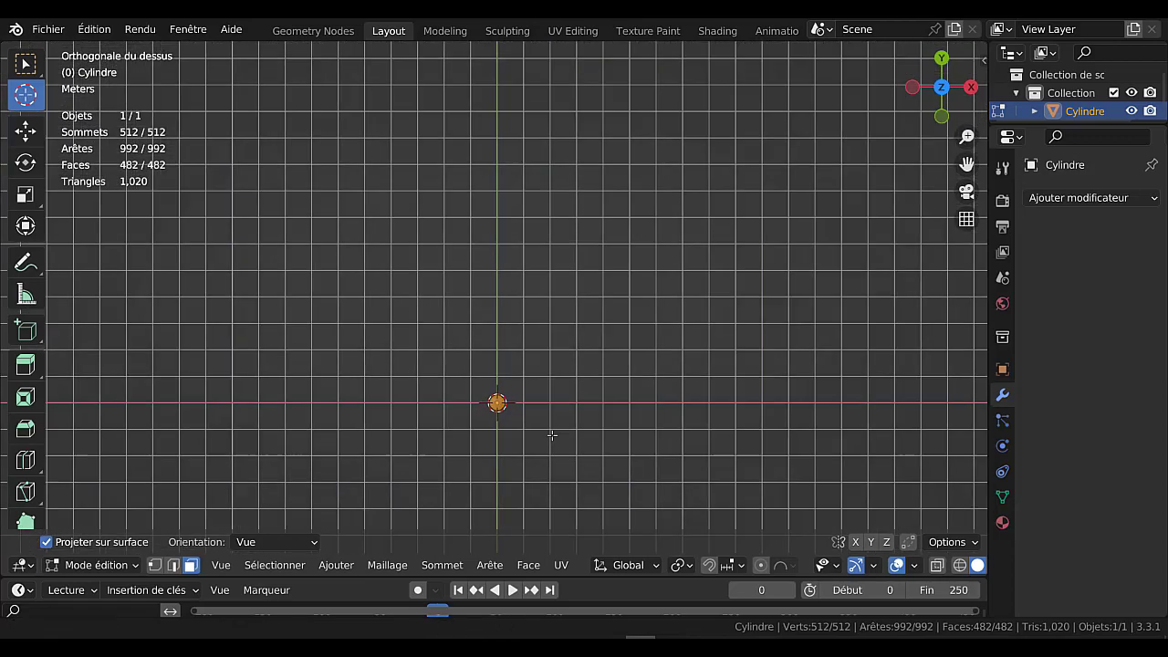
scroll(552, 430, "up", 4)
middle_click_drag(552, 371, 568, 282, "shift")
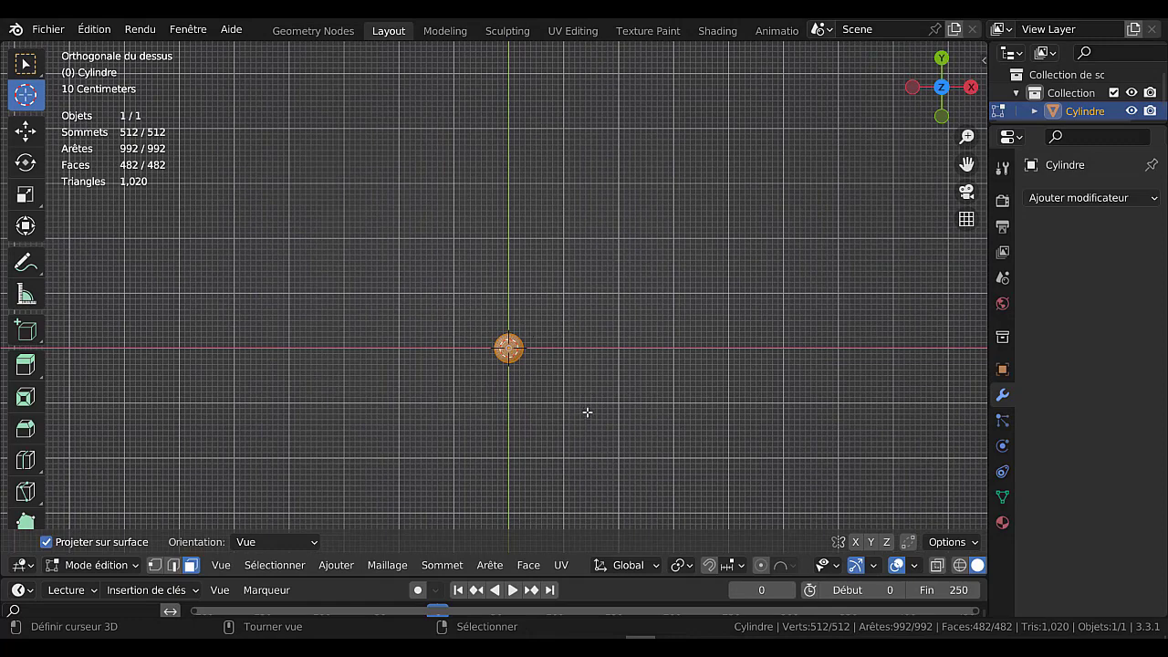
key("g")
key("x")
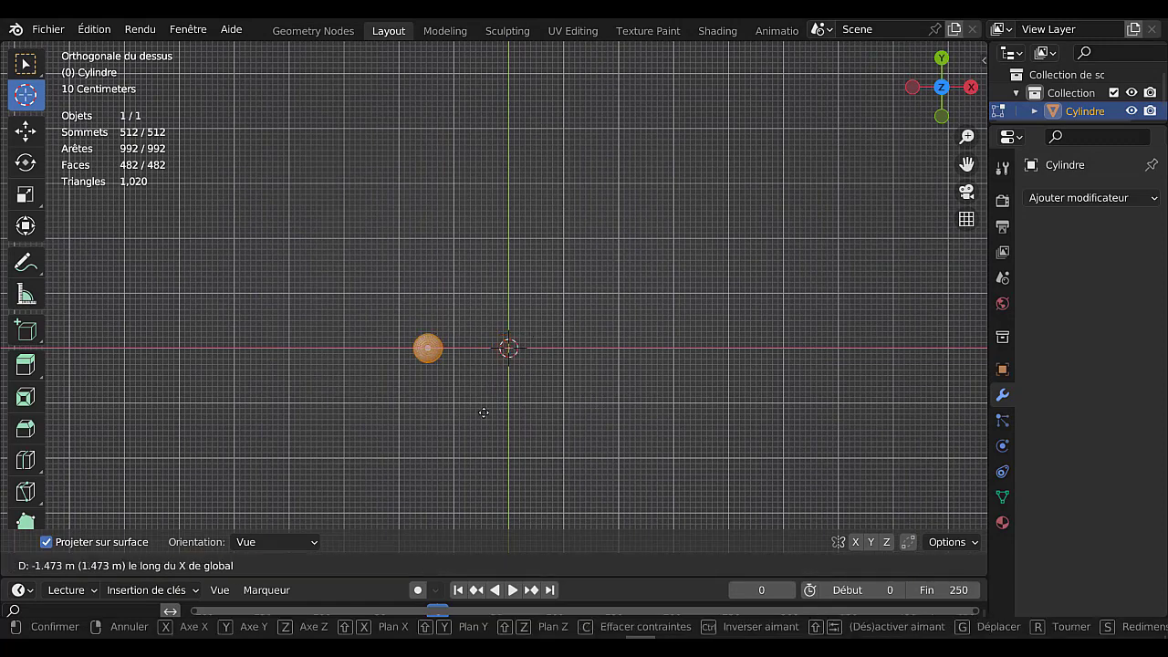
left_click(429, 445)
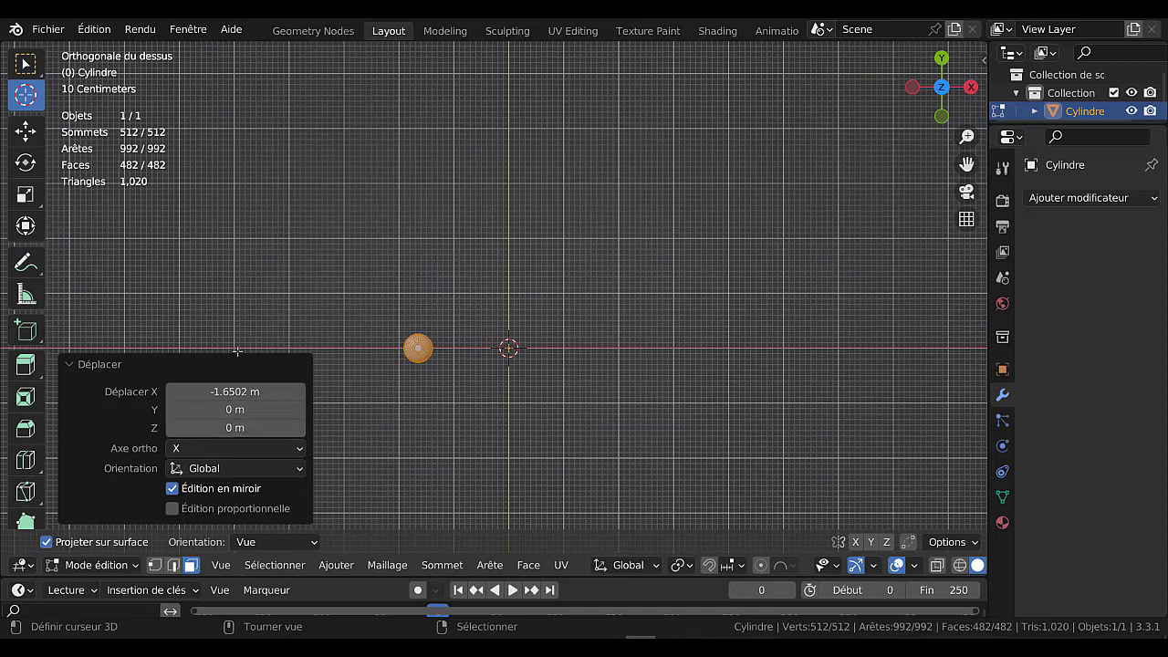
Create rotated copies of the pole around the world Z axis with Spin Duplicates, using an angle of 360°.
scroll(13, 480, "down", 3)
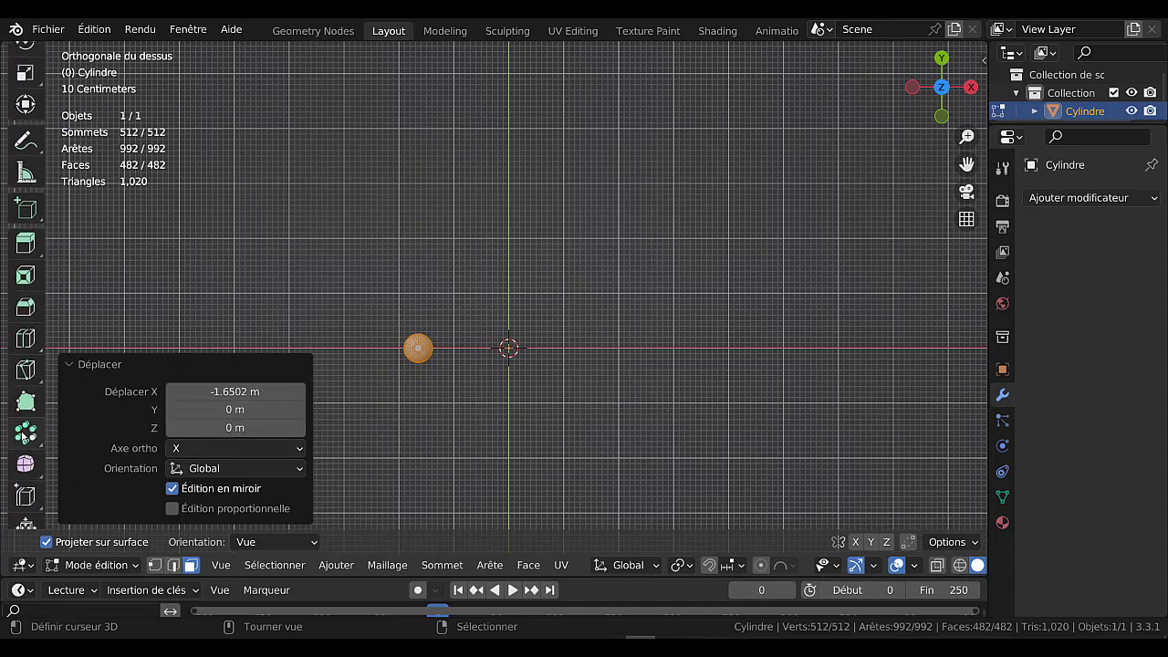
left_click(25, 435)
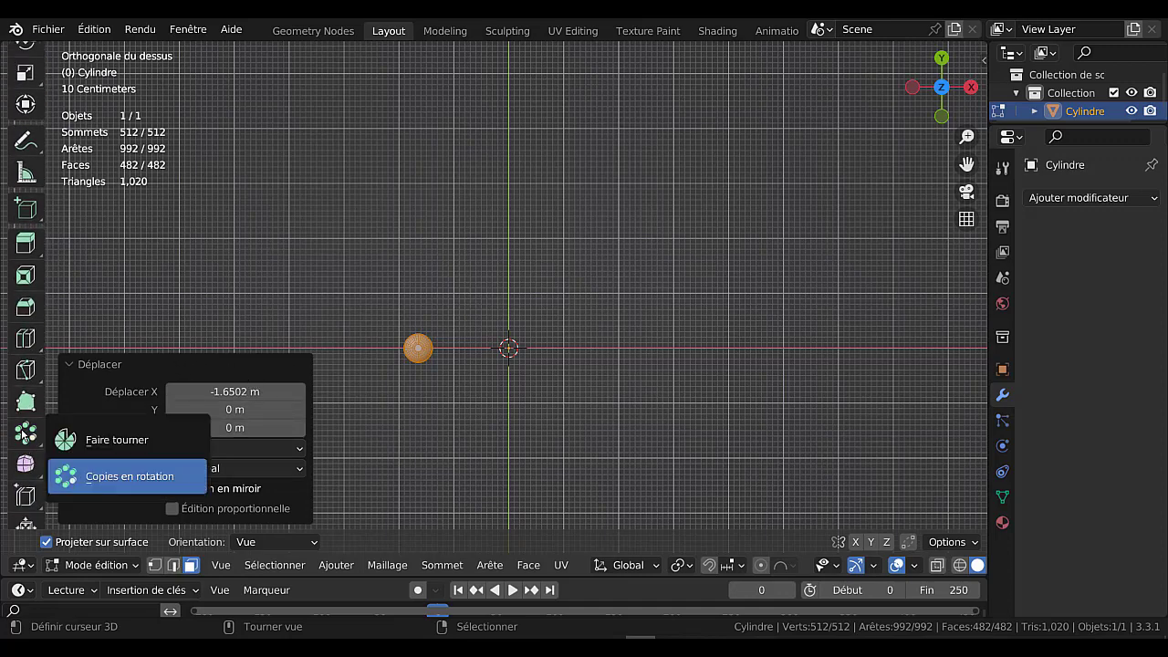
left_click(105, 476)
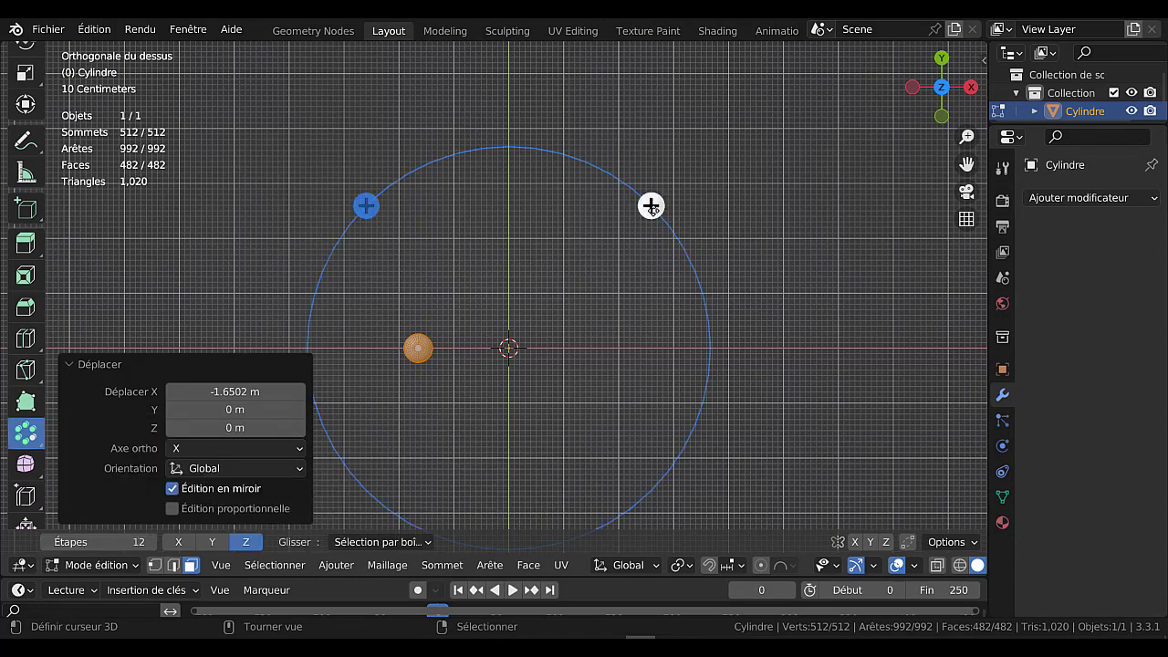
left_click_drag(650, 205, 540, 264)
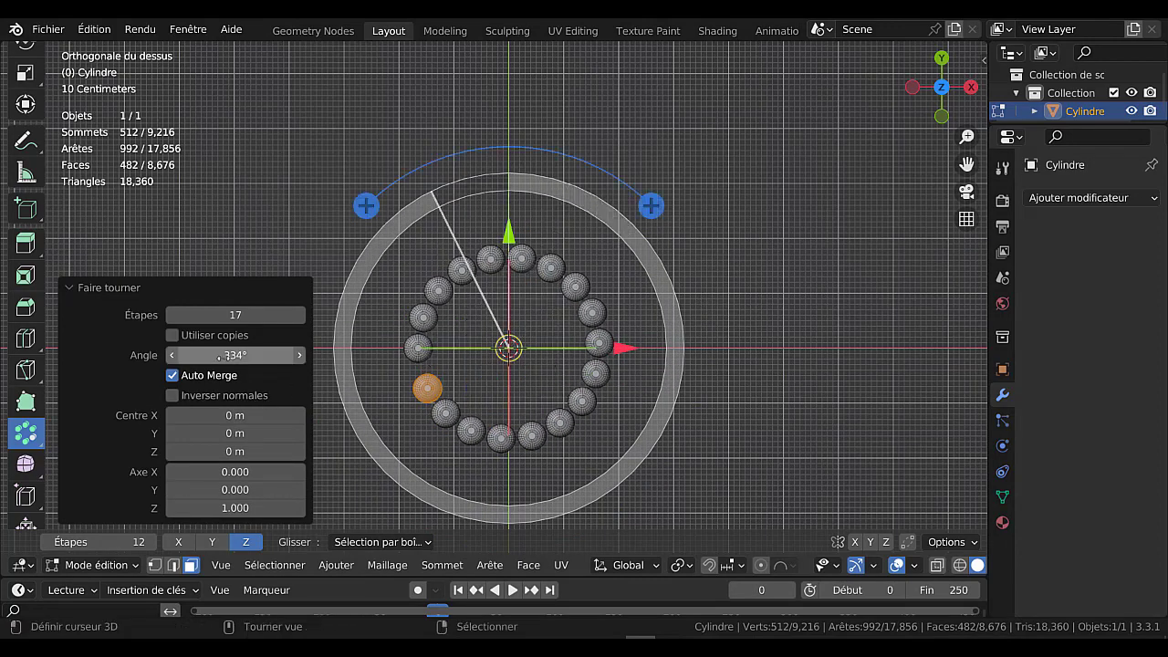
left_click(234, 355)
type("360")
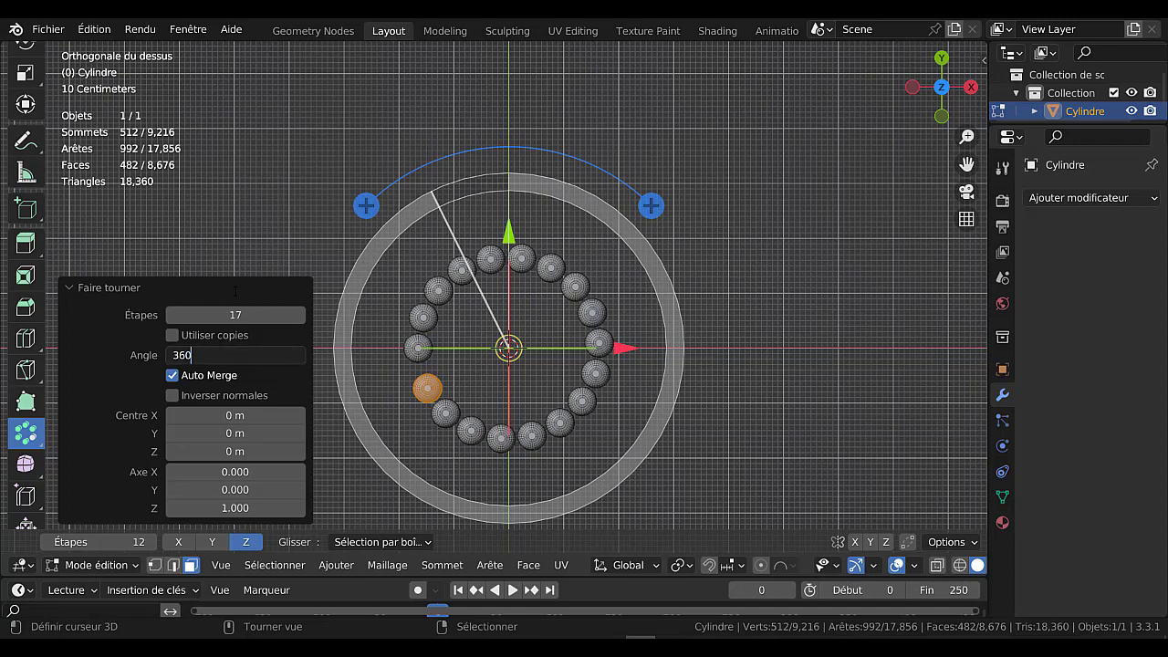
key("Return")
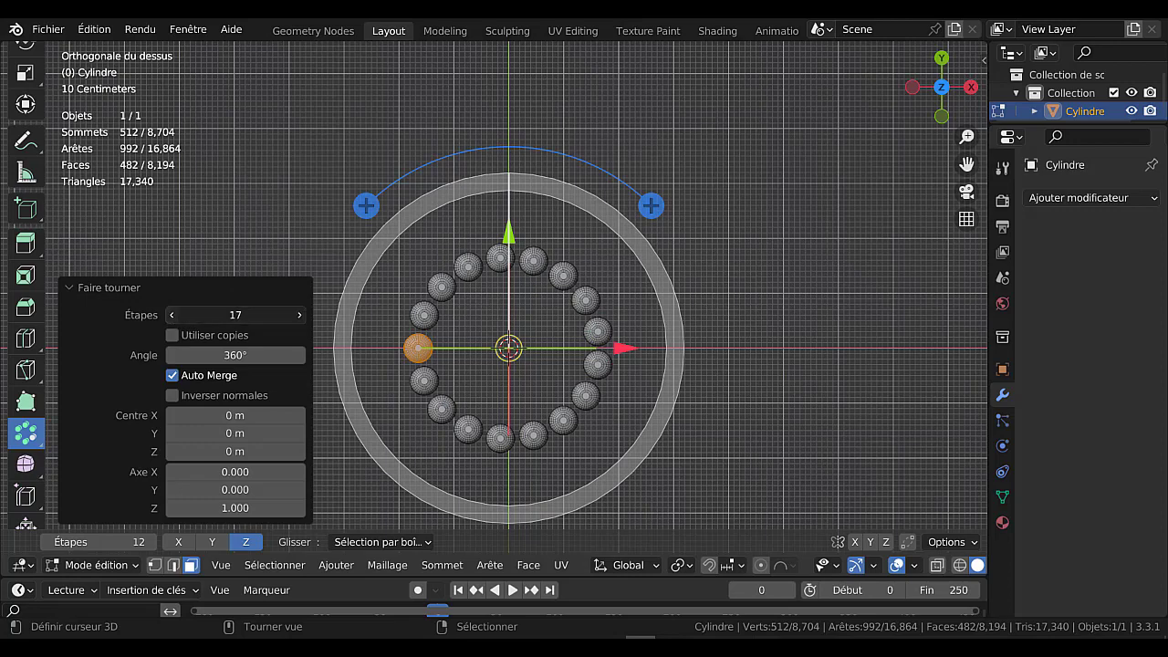
Reduce the number of spin steps to 12.
left_click(171, 315)
left_click(171, 314)
left_click(172, 315)
left_click(172, 315)
left_click(172, 314)
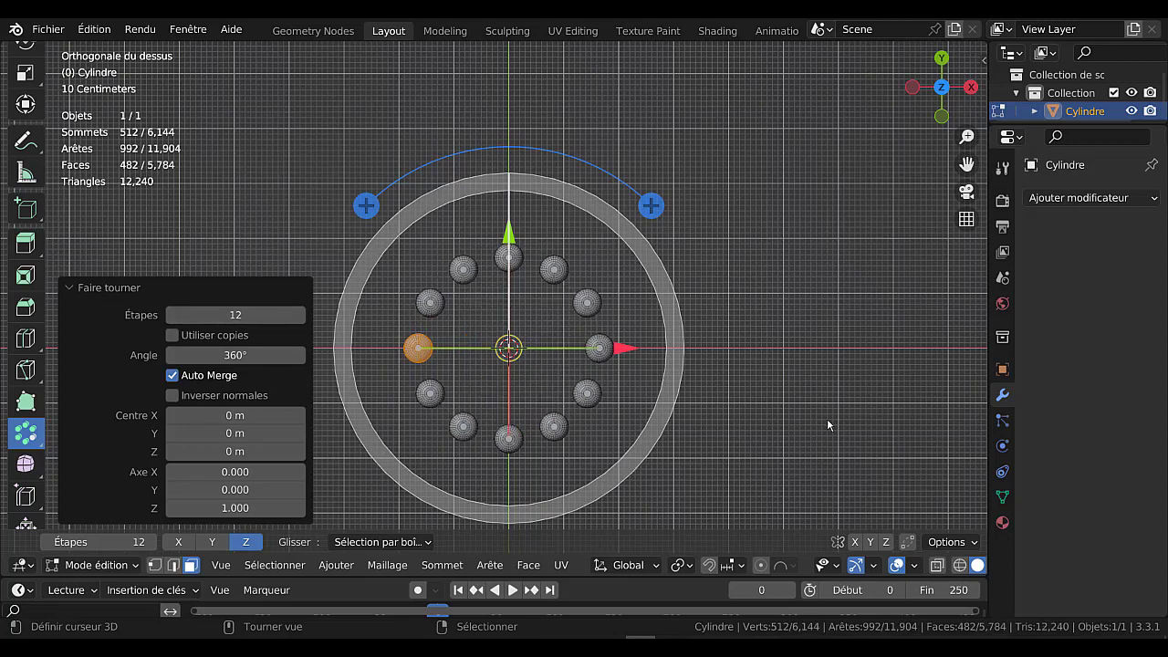
Activate the Move tool in Object Mode and turn on the Face Orientation overlay for the ring of poles.
key("Tab")
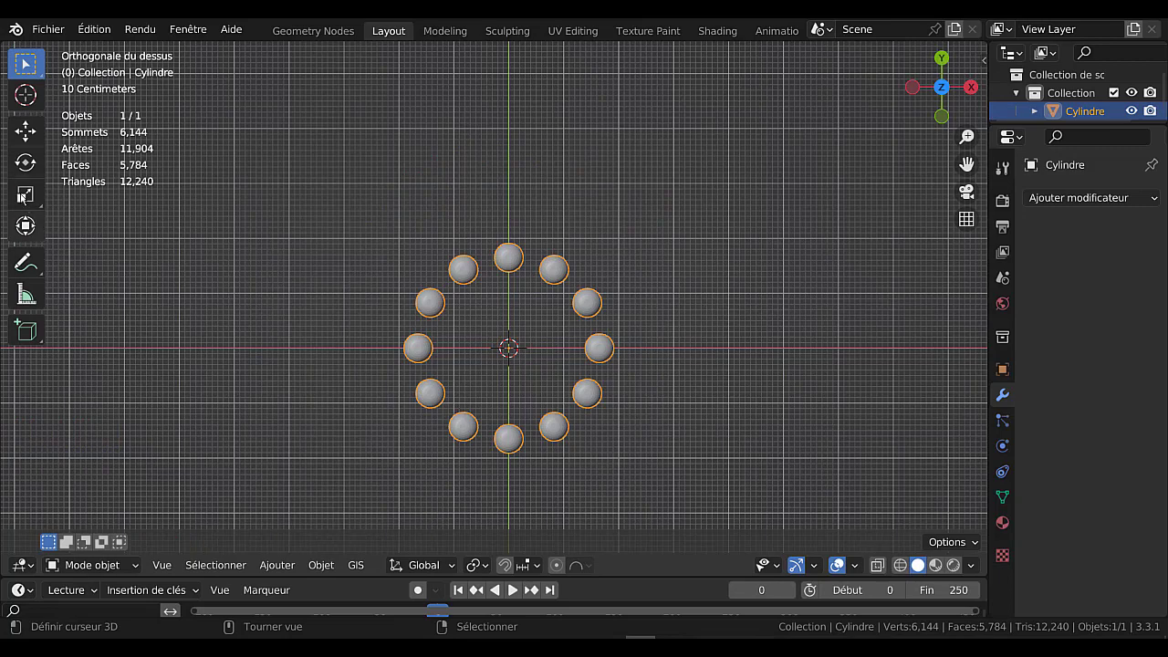
left_click(25, 131)
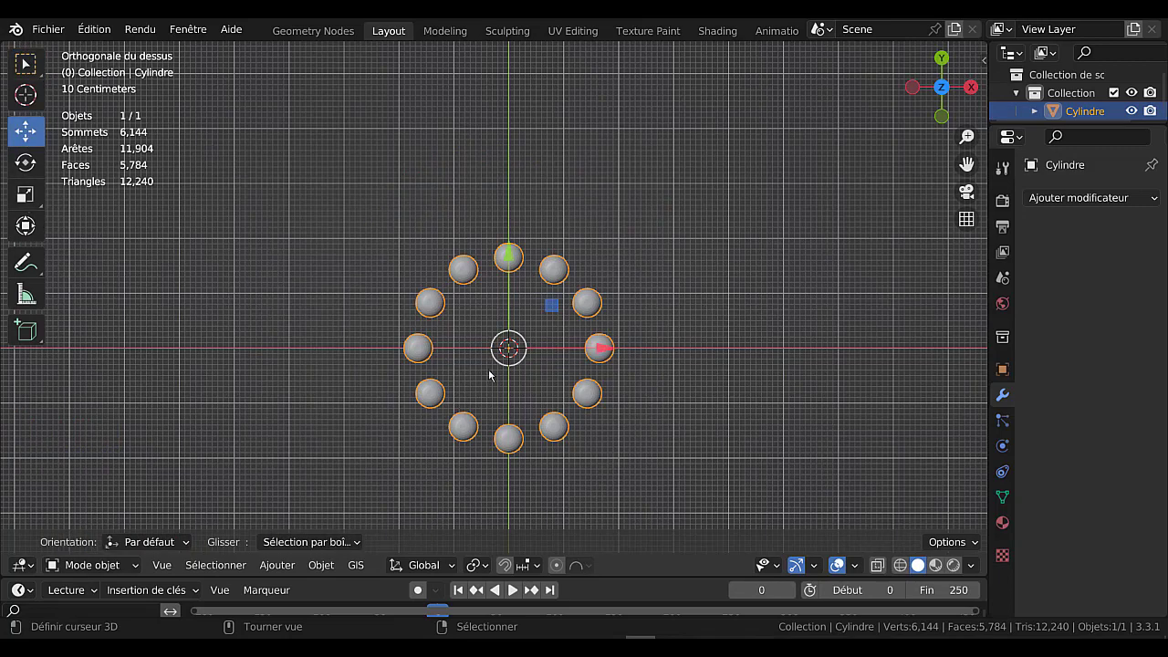
key("Tab")
middle_click_drag(691, 375, 689, 277)
scroll(690, 277, "down", 5)
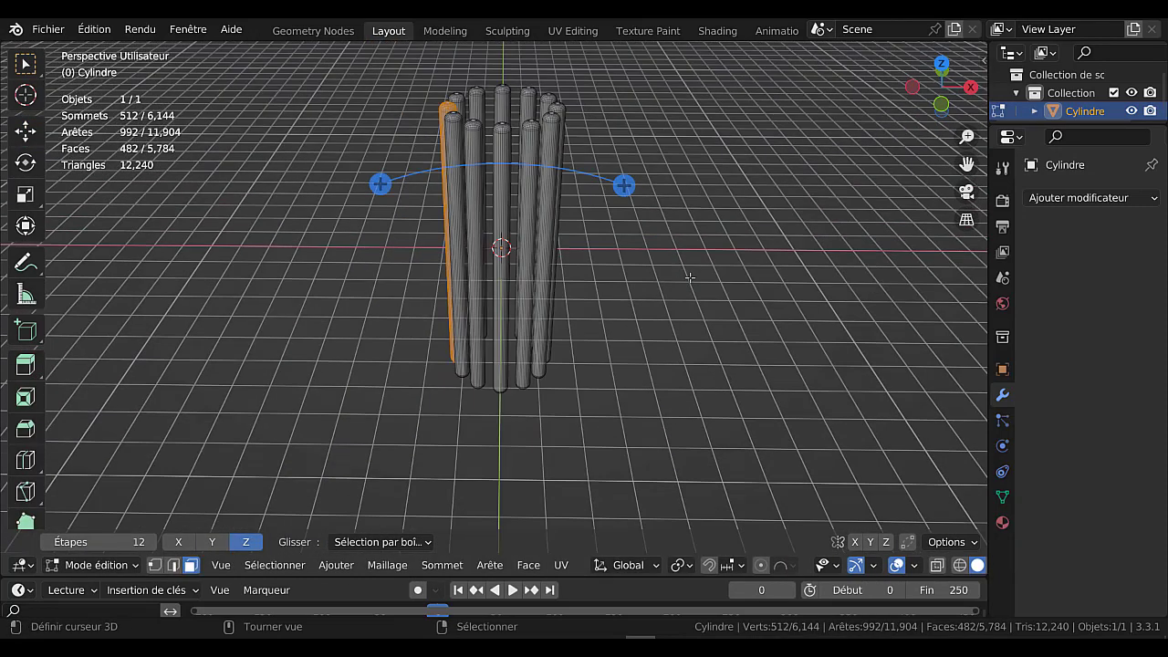
key("Tab")
key("q")
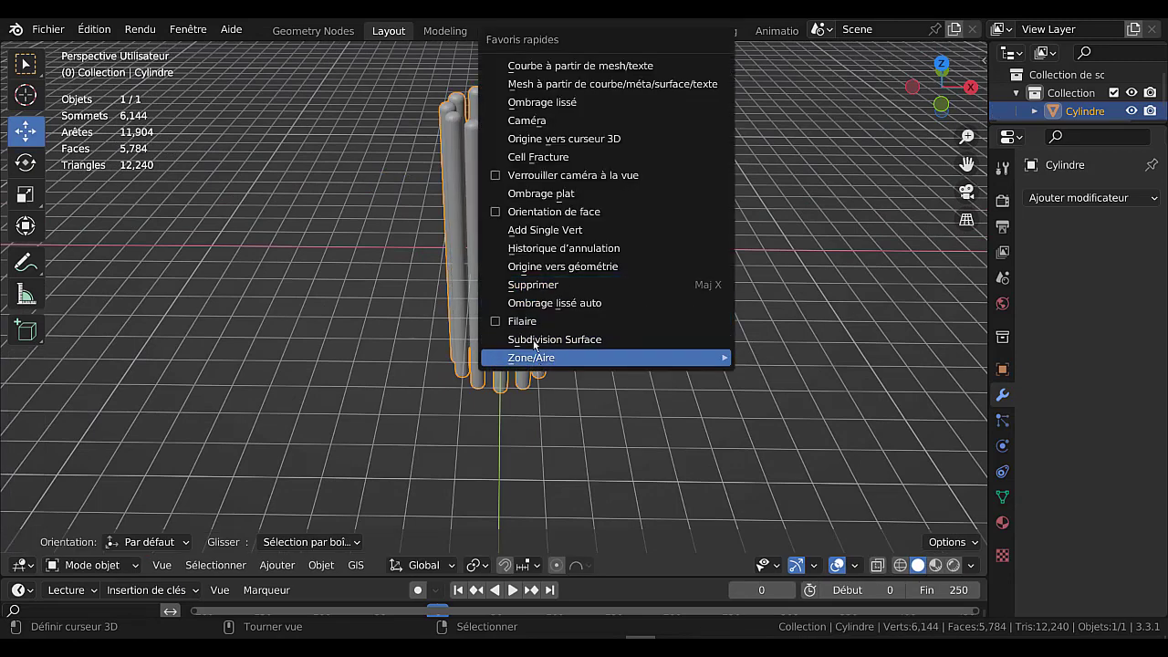
left_click(525, 212)
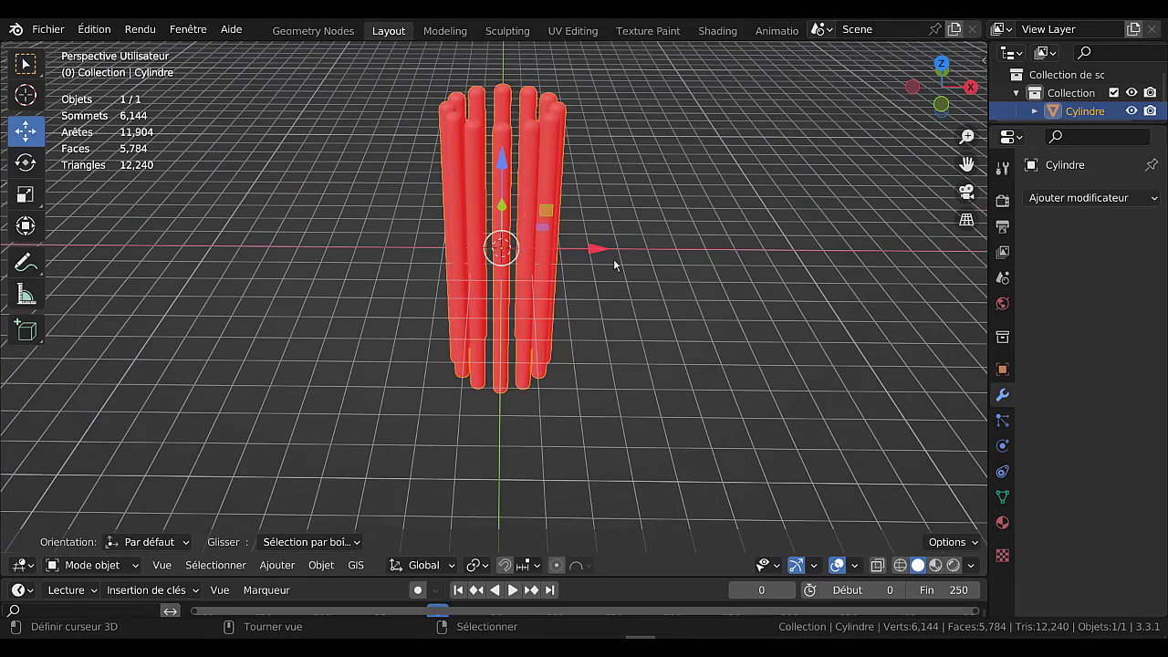
In Edit Mode, select all the poles' geometry and recalculate the normals to face outside.
key("Tab")
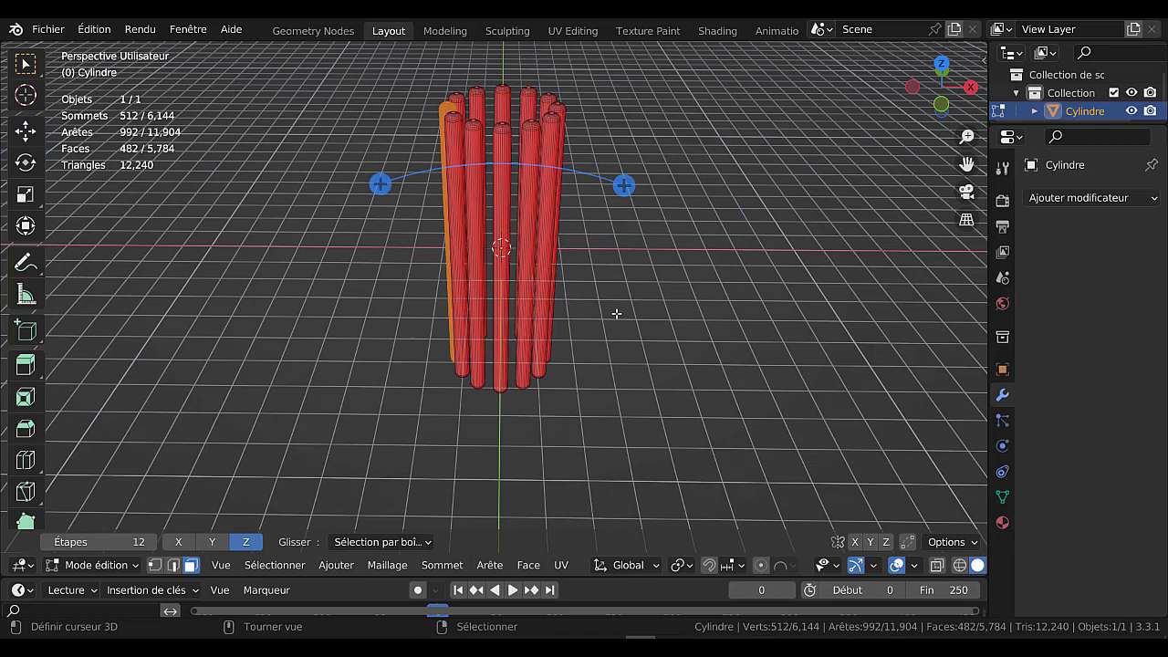
key("a")
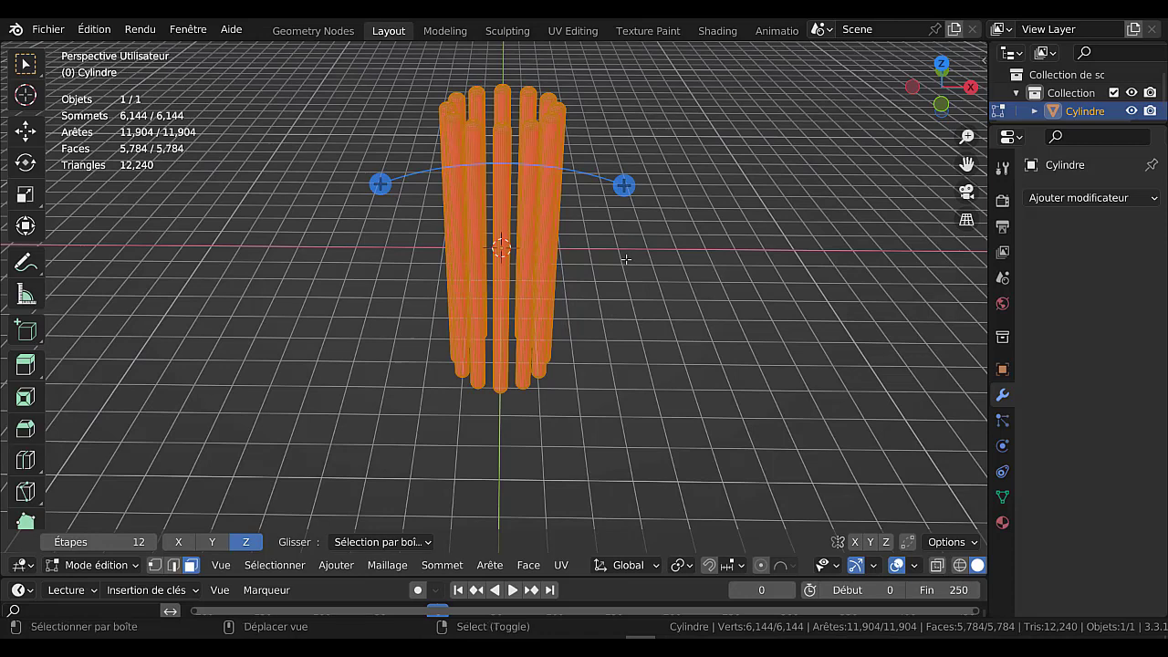
key("b")
key("Escape")
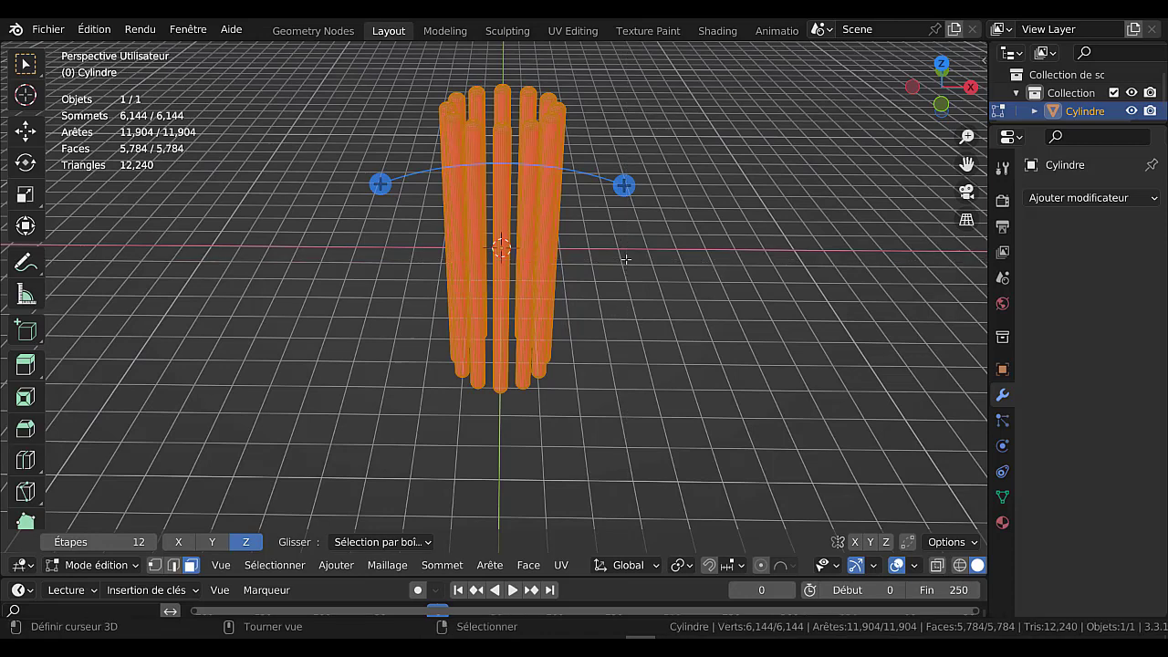
key("shift")
key("shift+n")
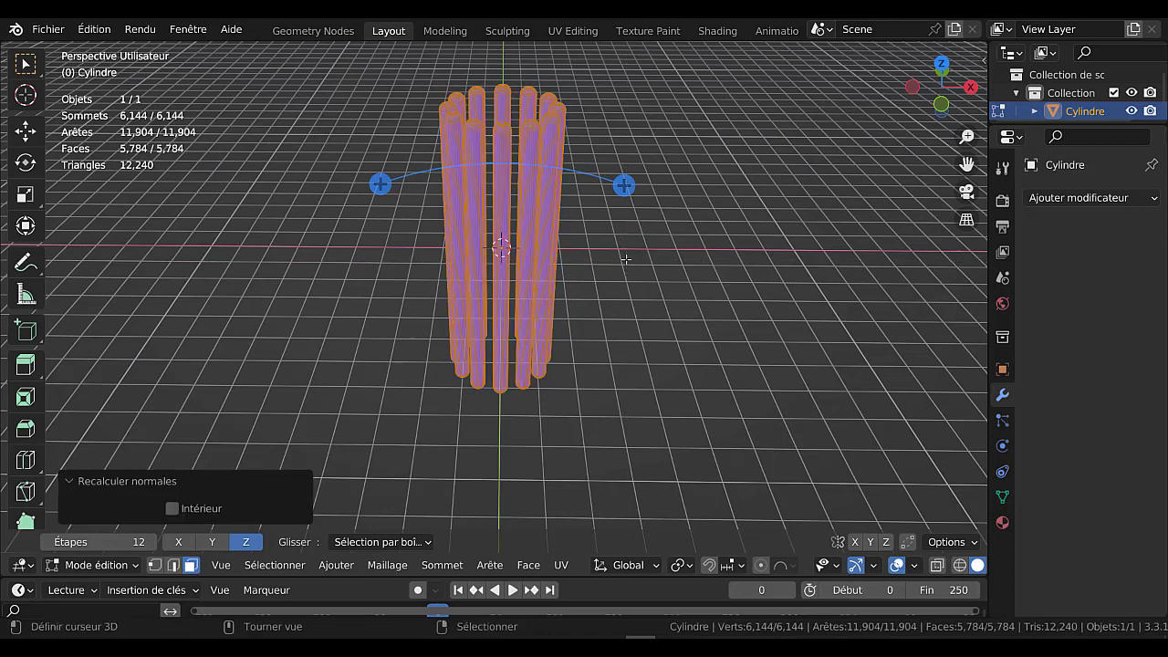
In Object Mode, add a default cylinder with 32 vertices at the centre of the ring of poles.
key("Tab")
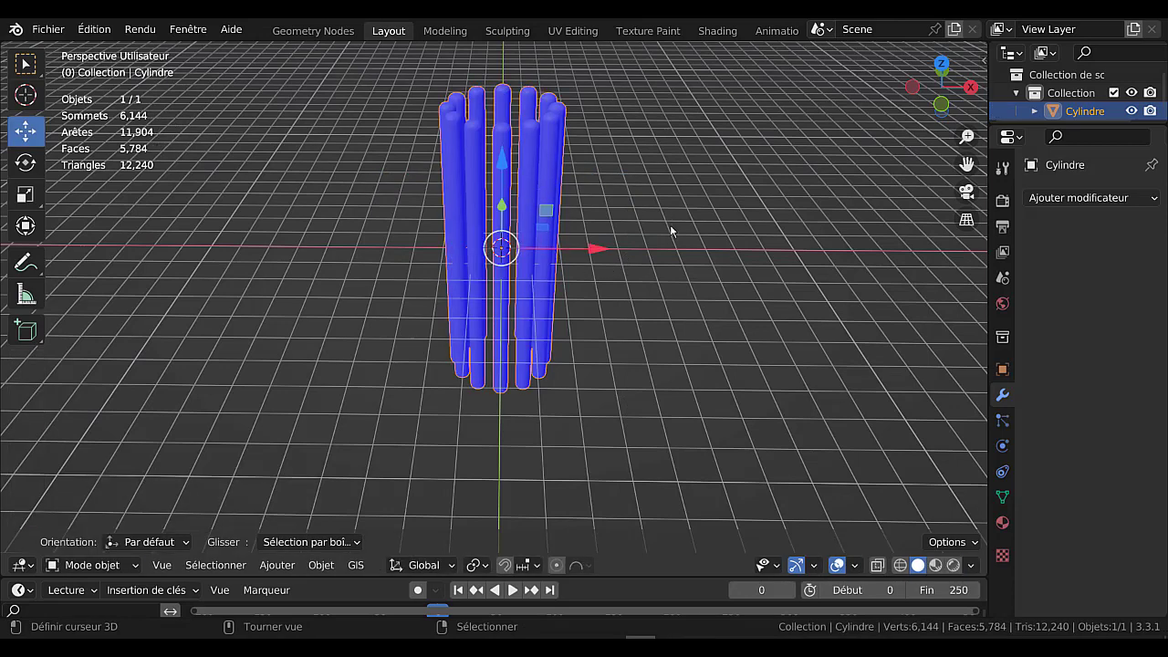
key("KP_7")
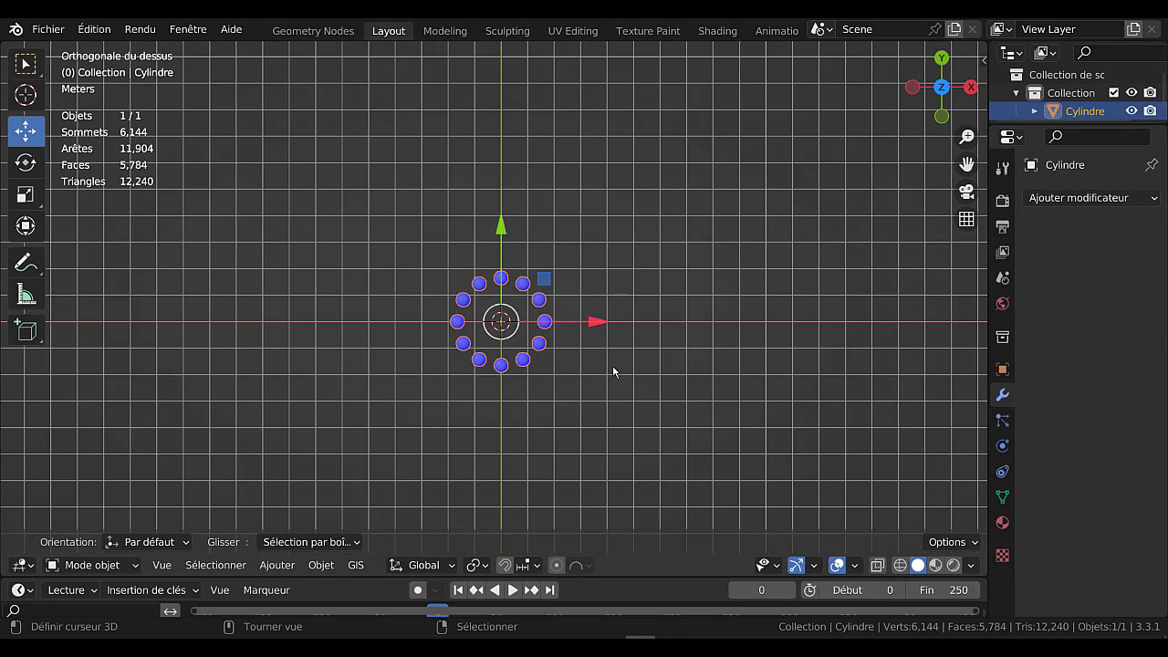
scroll(610, 375, "up", 3)
scroll(538, 371, "up", 1)
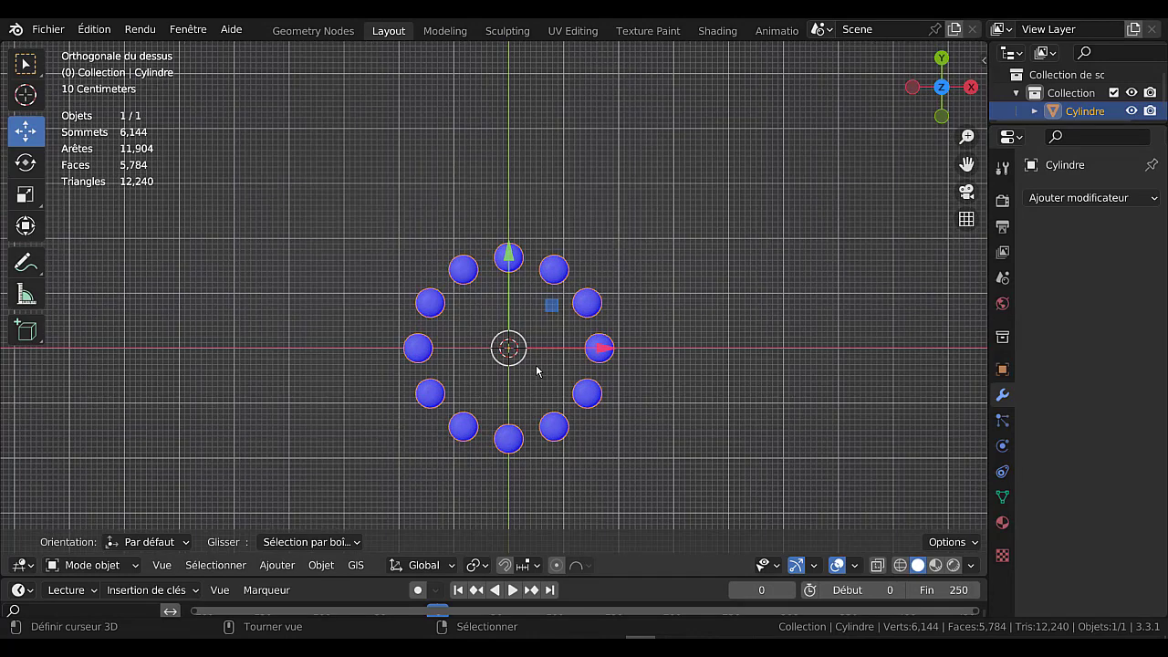
key("shift+a")
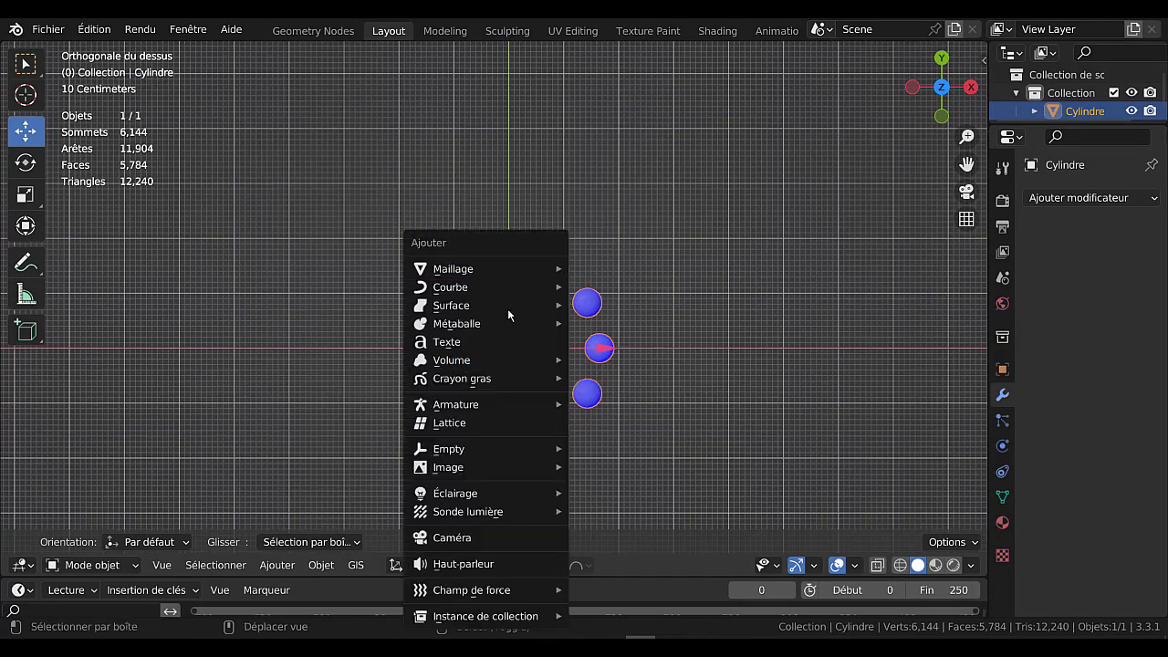
mouse_move(469, 275)
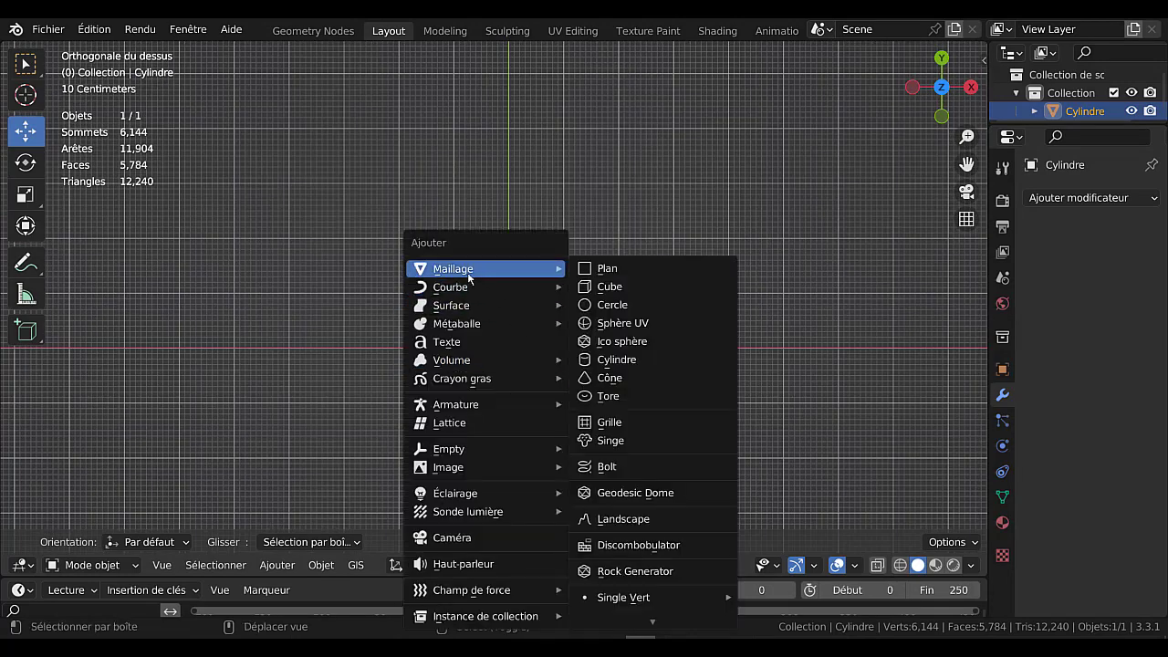
left_click(629, 361)
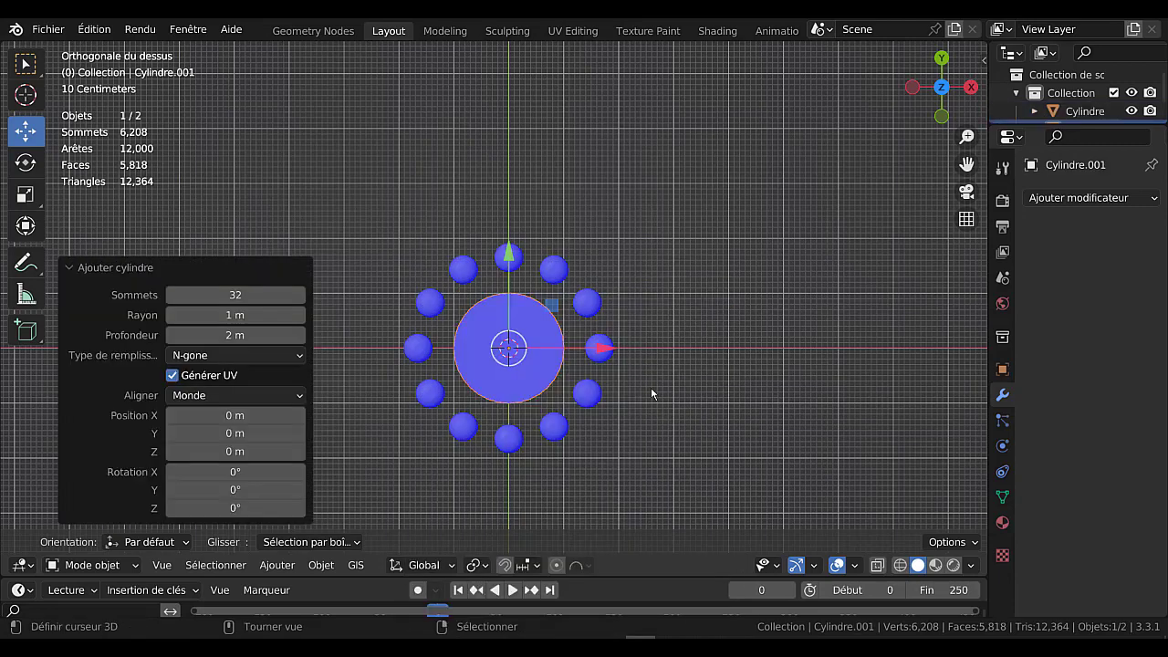
Scale the new cylinder's mesh uniformly by about 1.63 in Edit Mode so its side reaches the ring of poles.
key("Tab")
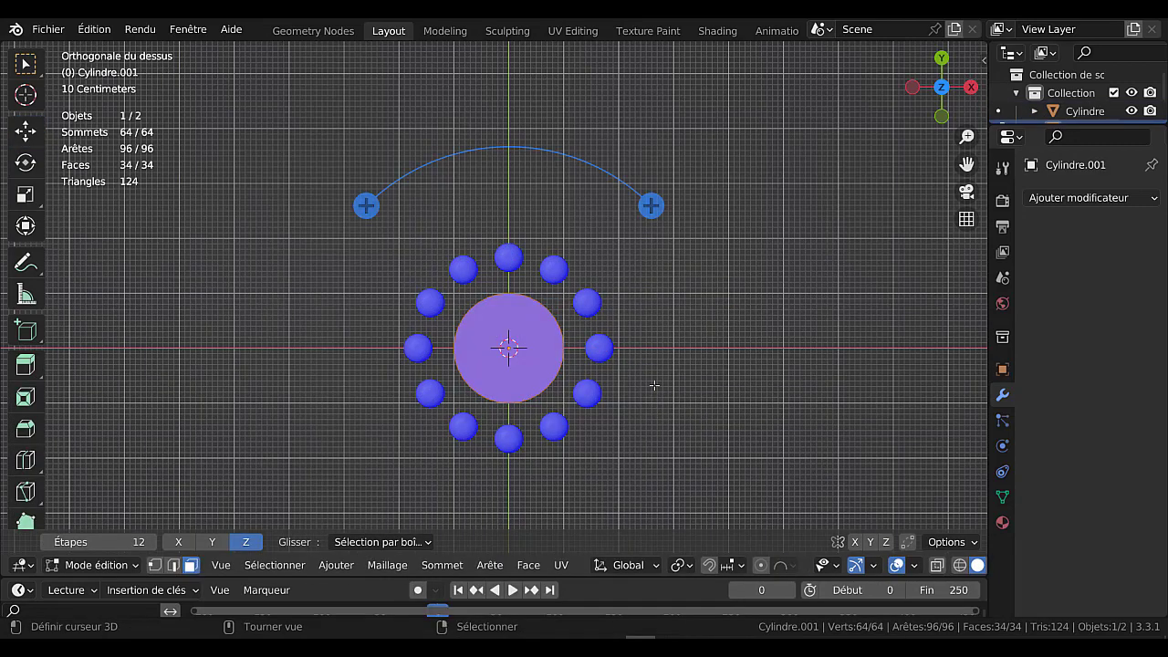
key("s")
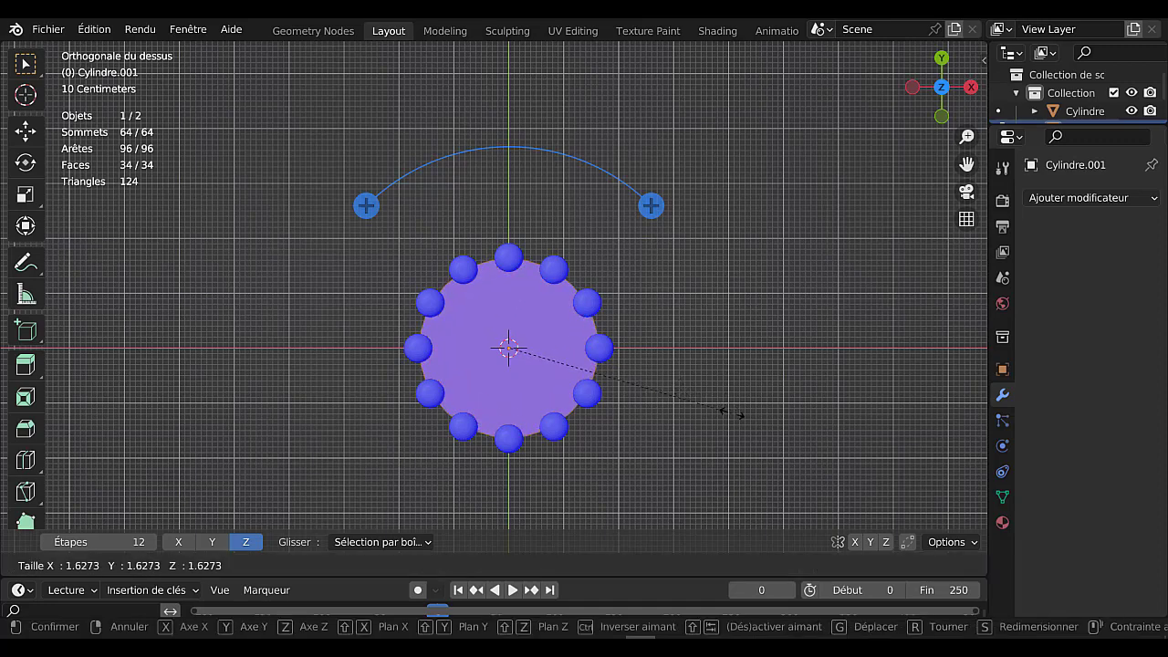
left_click(730, 410)
Stretch the cylinder along Z by about 3.79 so it extends past both ends of the poles, and return to Object Mode.
middle_click_drag(629, 469, 628, 306)
scroll(628, 307, "down", 3)
key("KP_1")
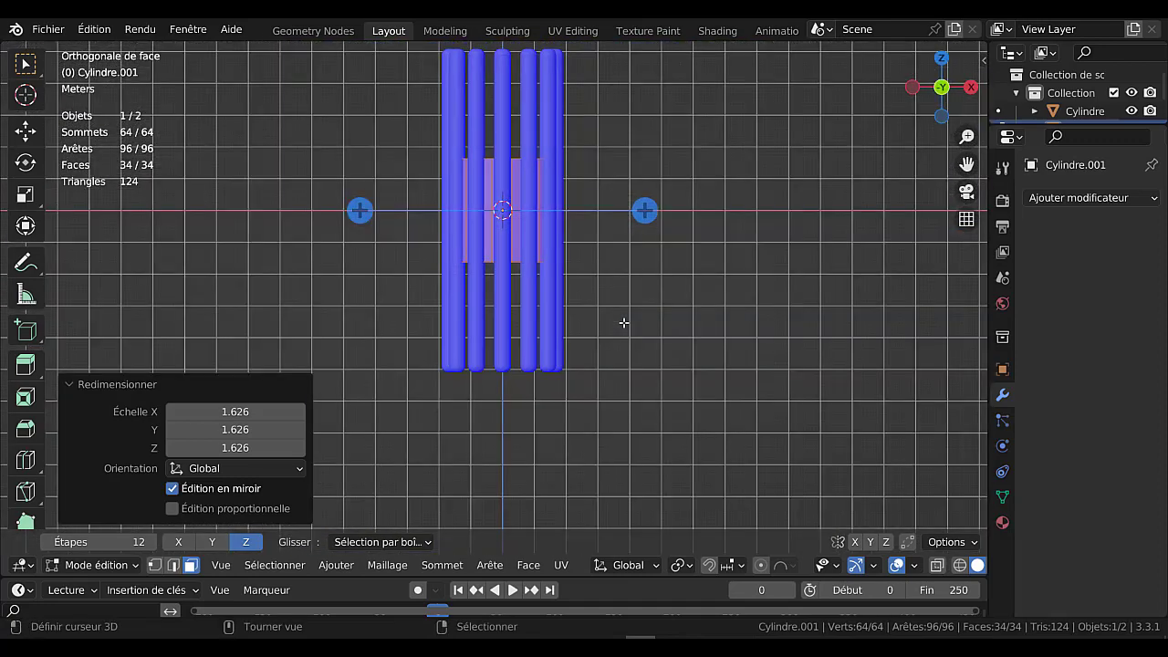
middle_click_drag(646, 292, 648, 331, "shift")
scroll(647, 330, "down", 1)
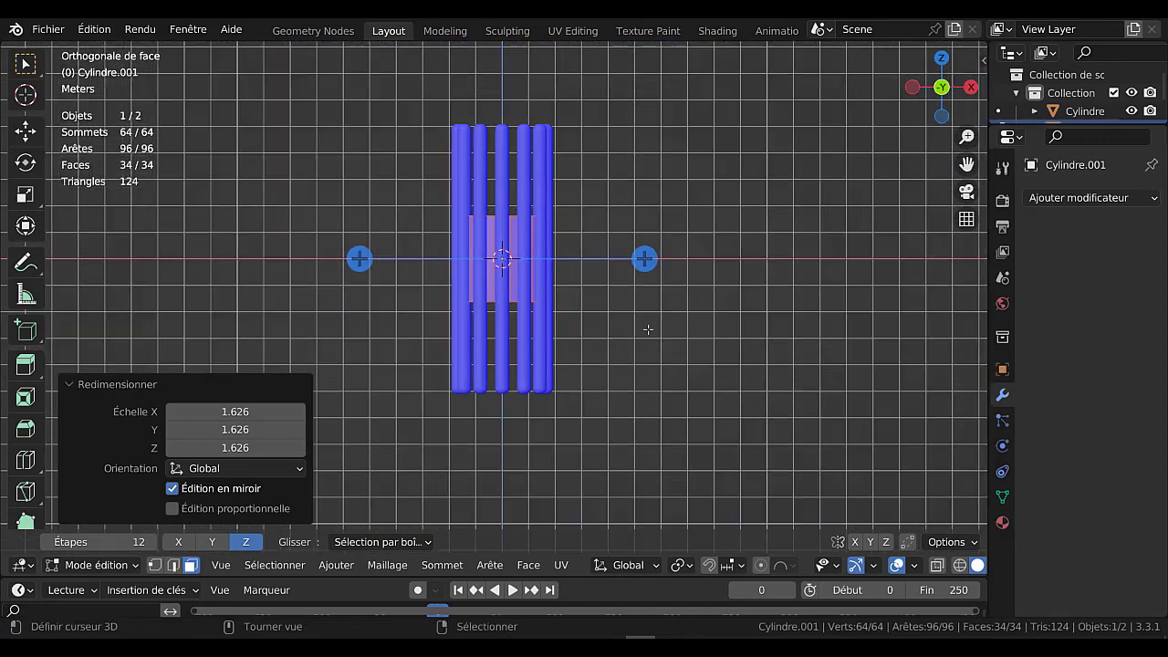
key("s")
key("z")
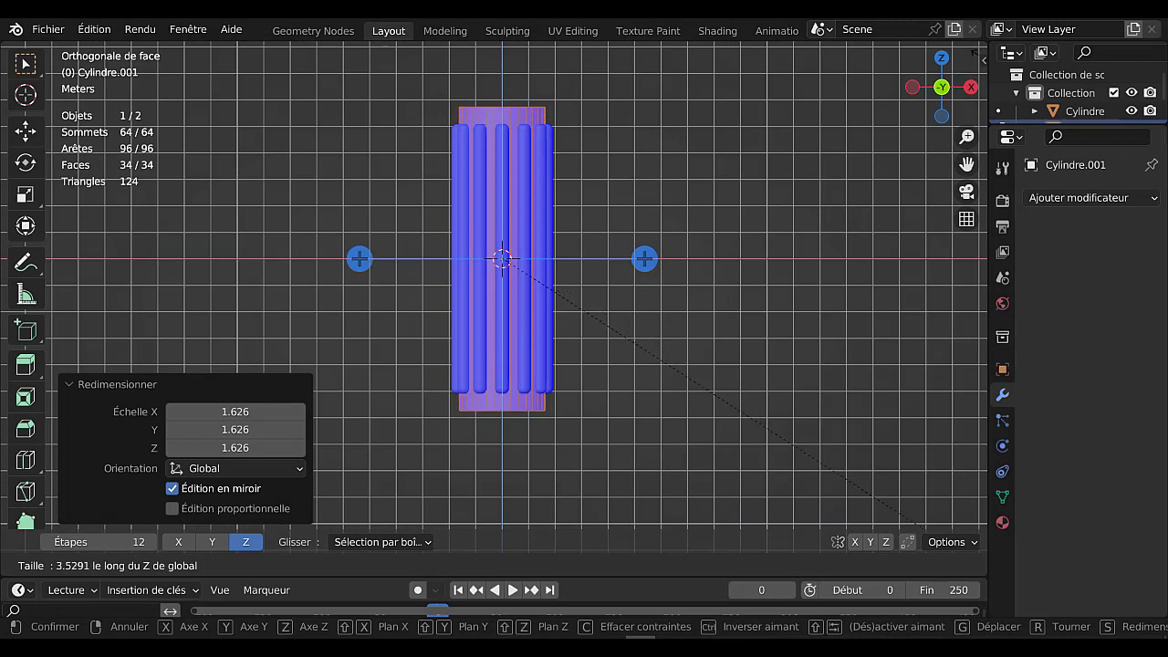
left_click(912, 526)
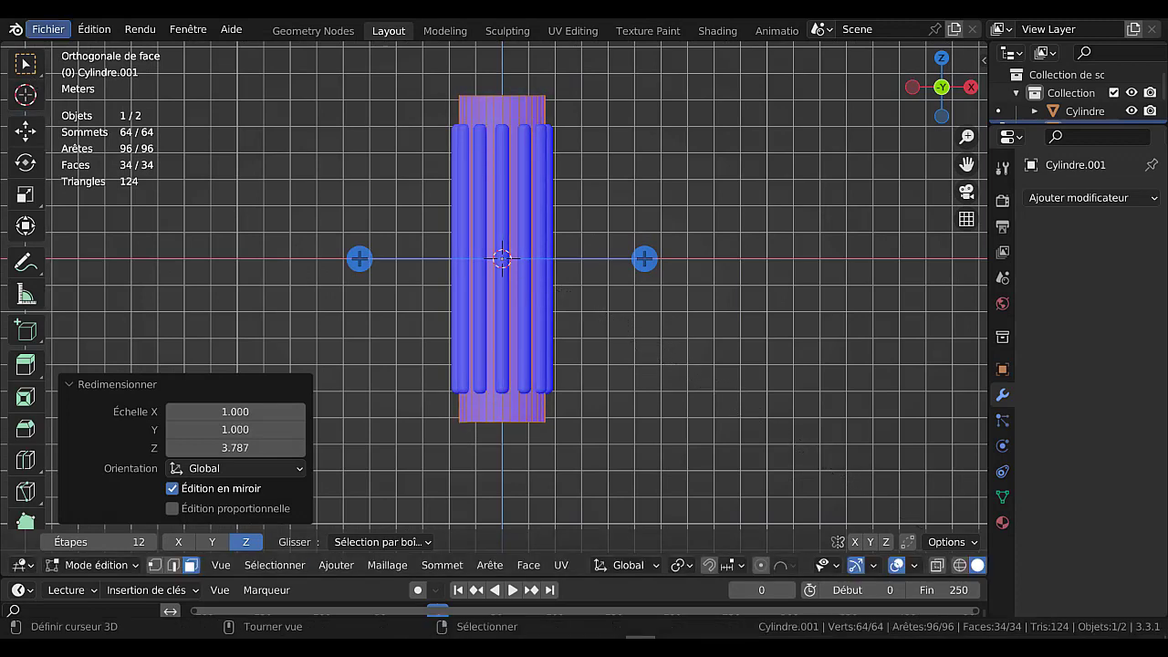
left_click(50, 29)
key("Tab")
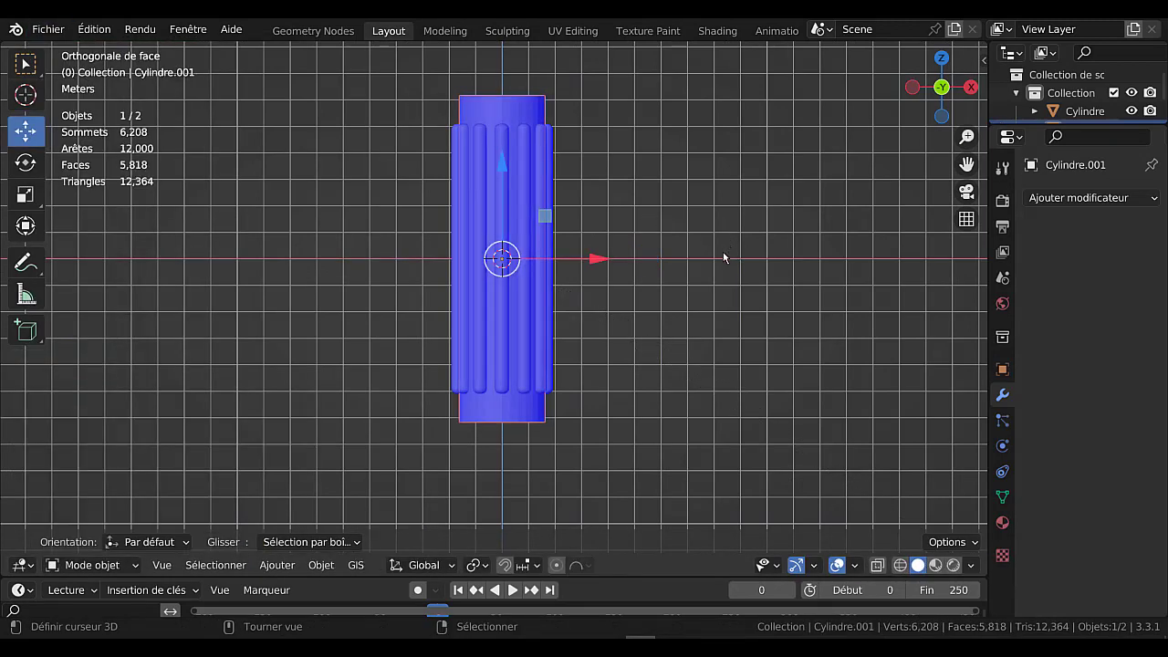
Isolate the cylinder in local view, cut a loop around its middle and bevel it about 5.73 m wide with 2 segments.
key("KP_Divide")
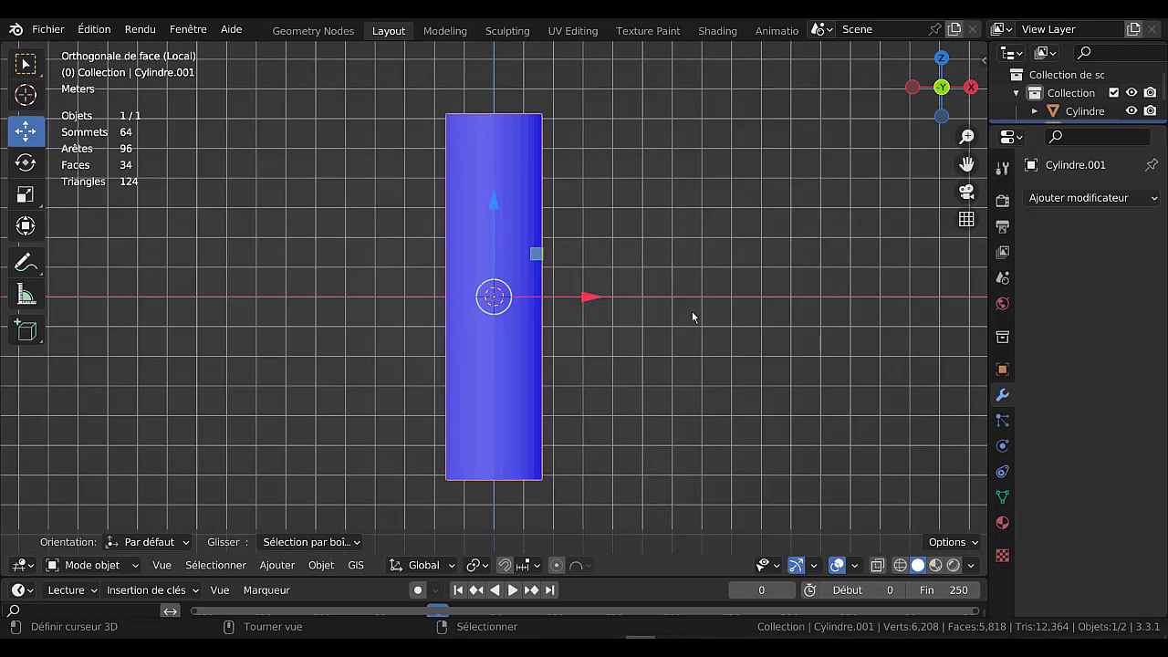
key("Tab")
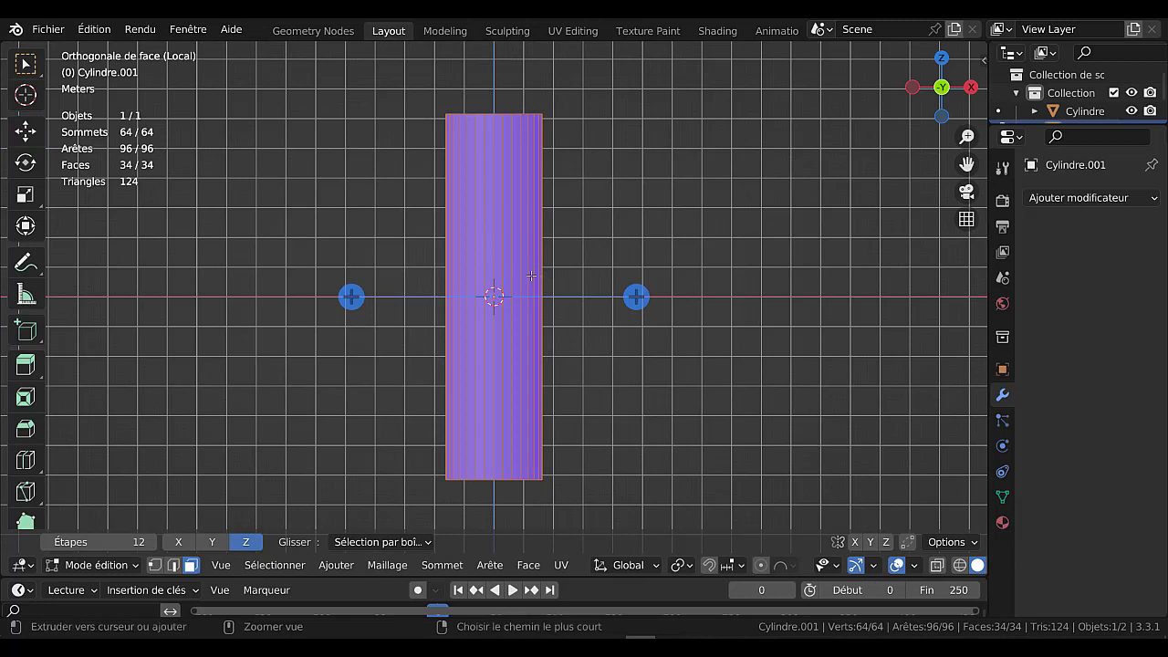
key("ctrl+r")
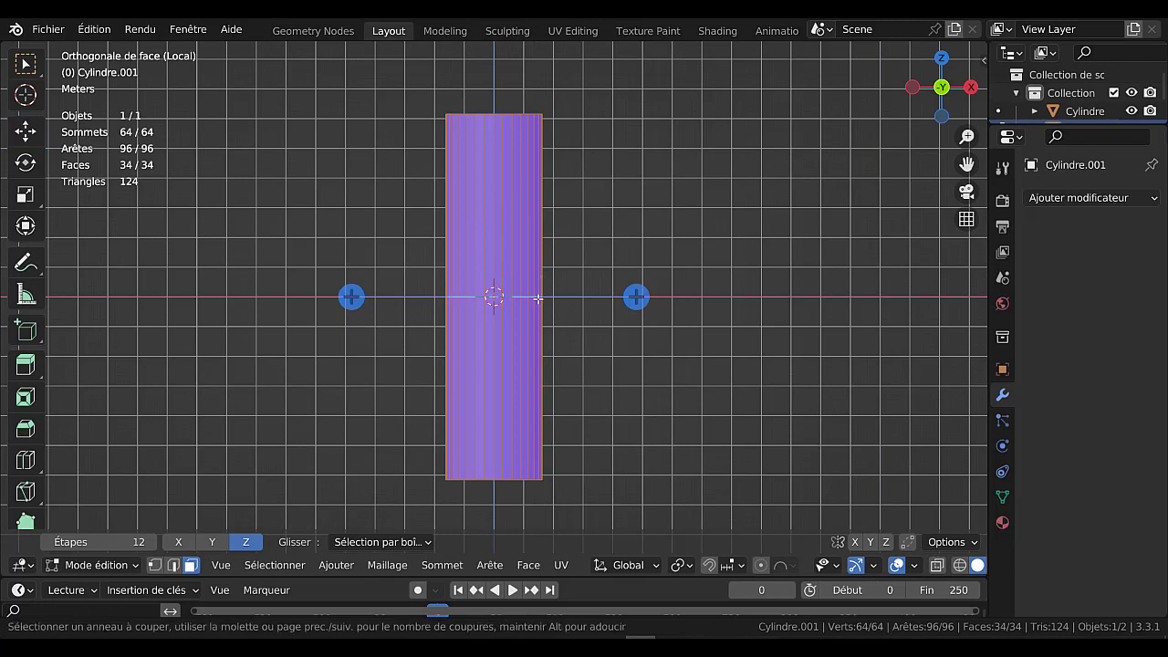
left_click(537, 299)
right_click(537, 299)
key("ctrl+b")
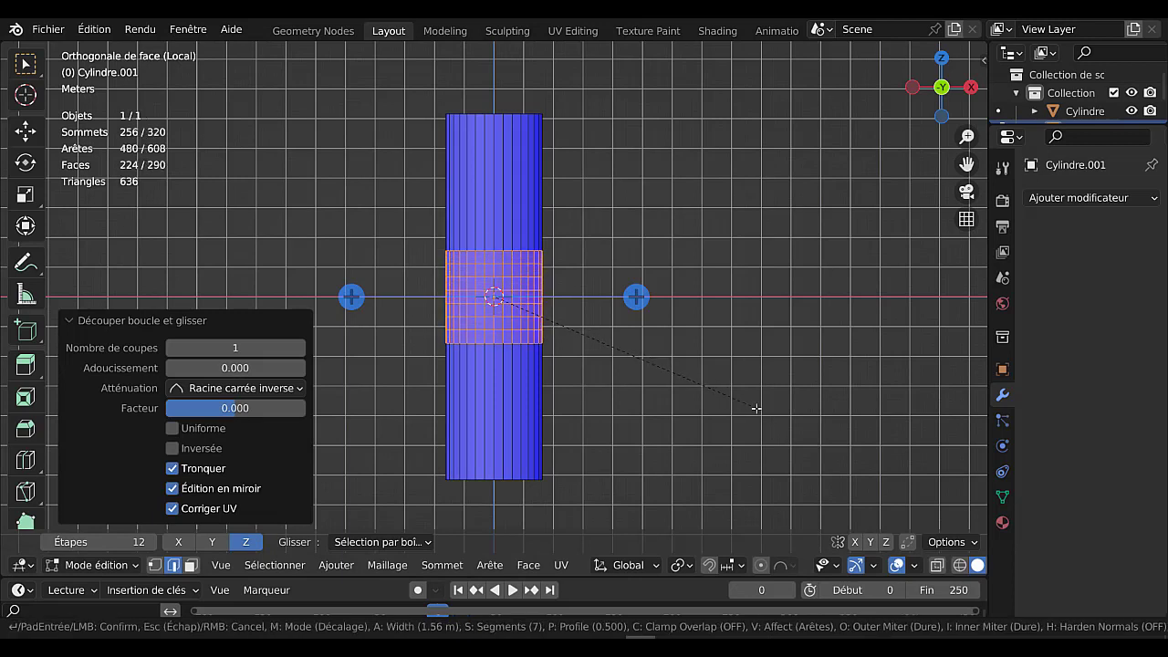
scroll(786, 424, "down", 5)
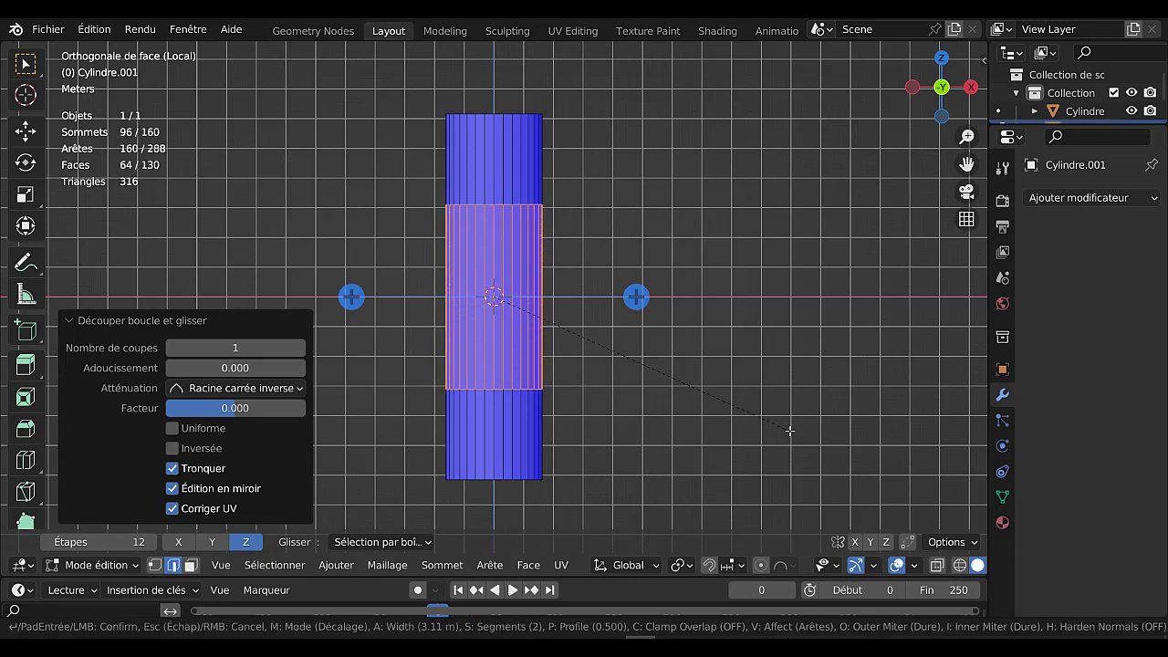
left_click(863, 442)
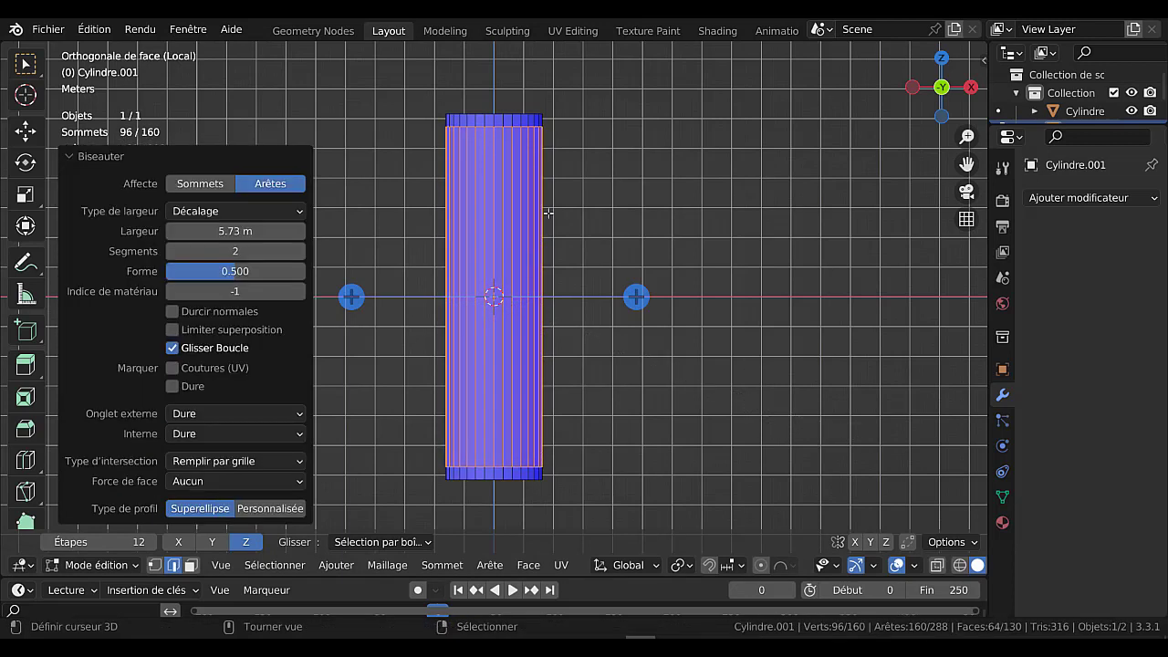
Bevel the two edge loops near the cylinder's upper and lower ends with 2 segments and clear the selection.
left_click(517, 126, "alt")
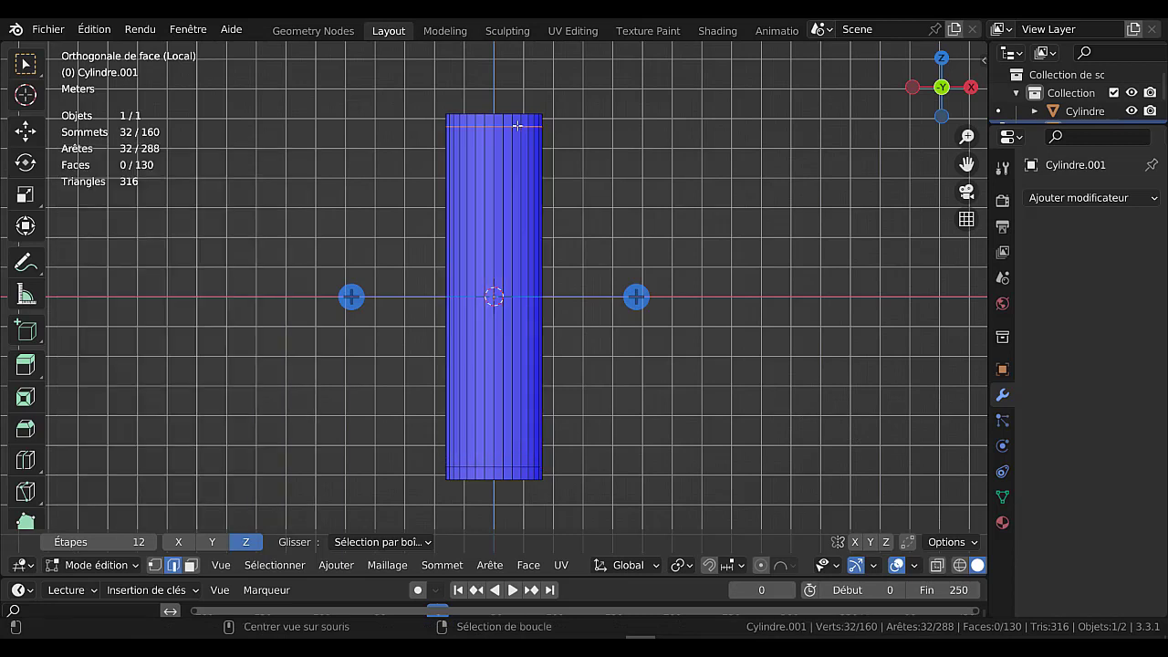
left_click(514, 465, "alt+shift")
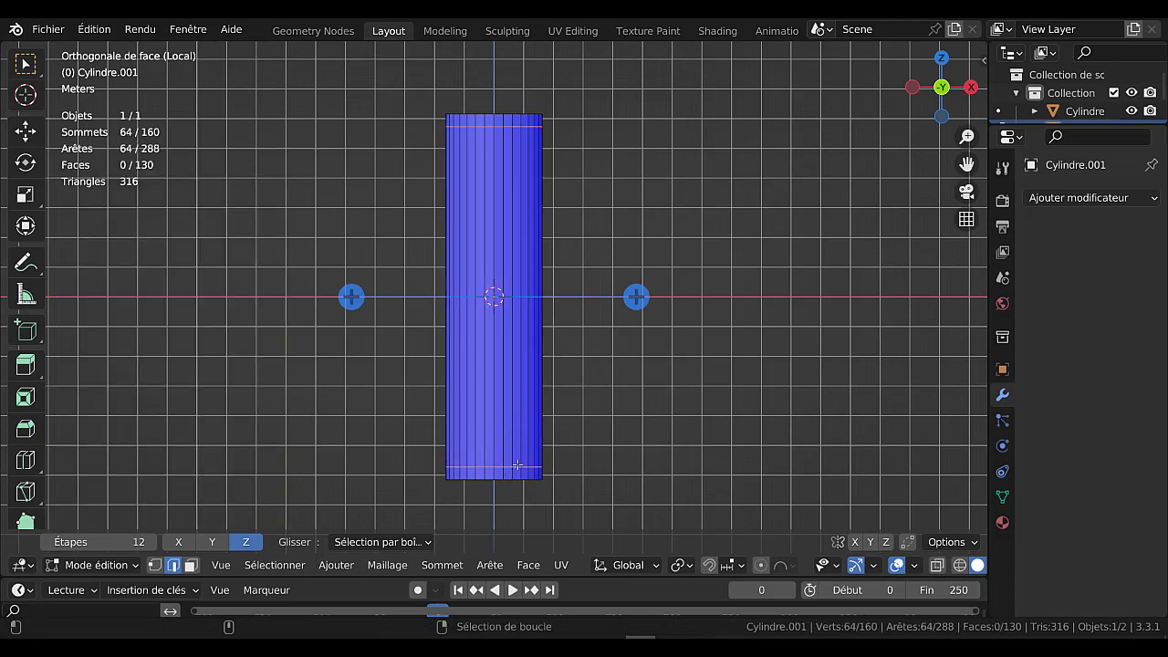
key("ctrl+b")
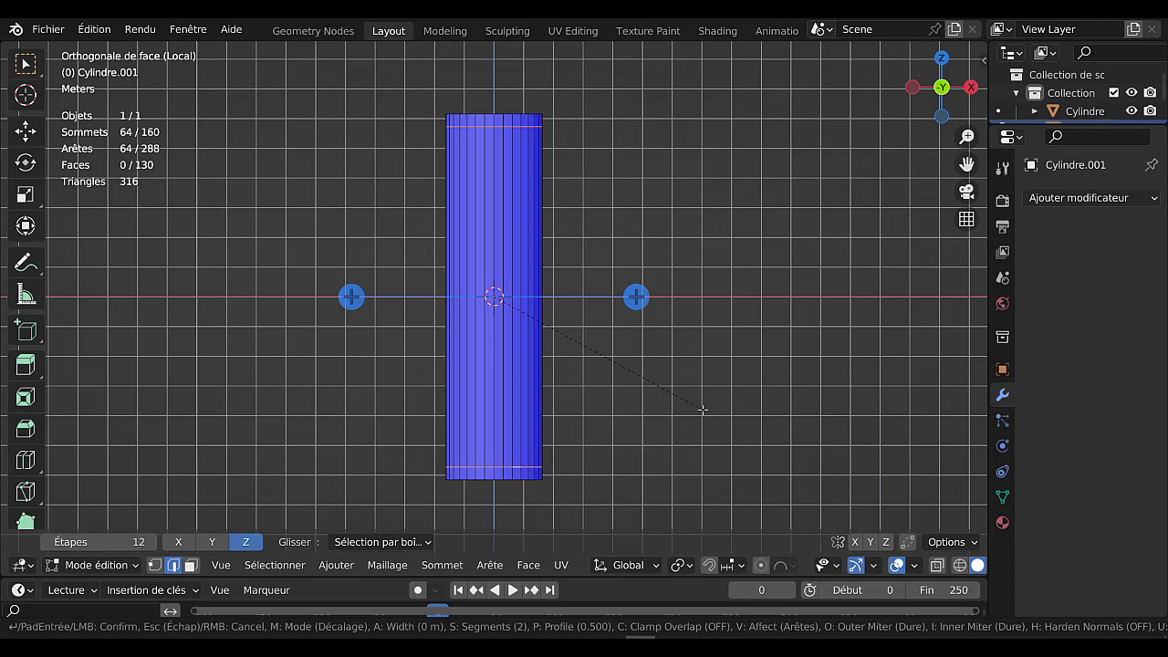
left_click(784, 421)
key("Tab")
key("Tab")
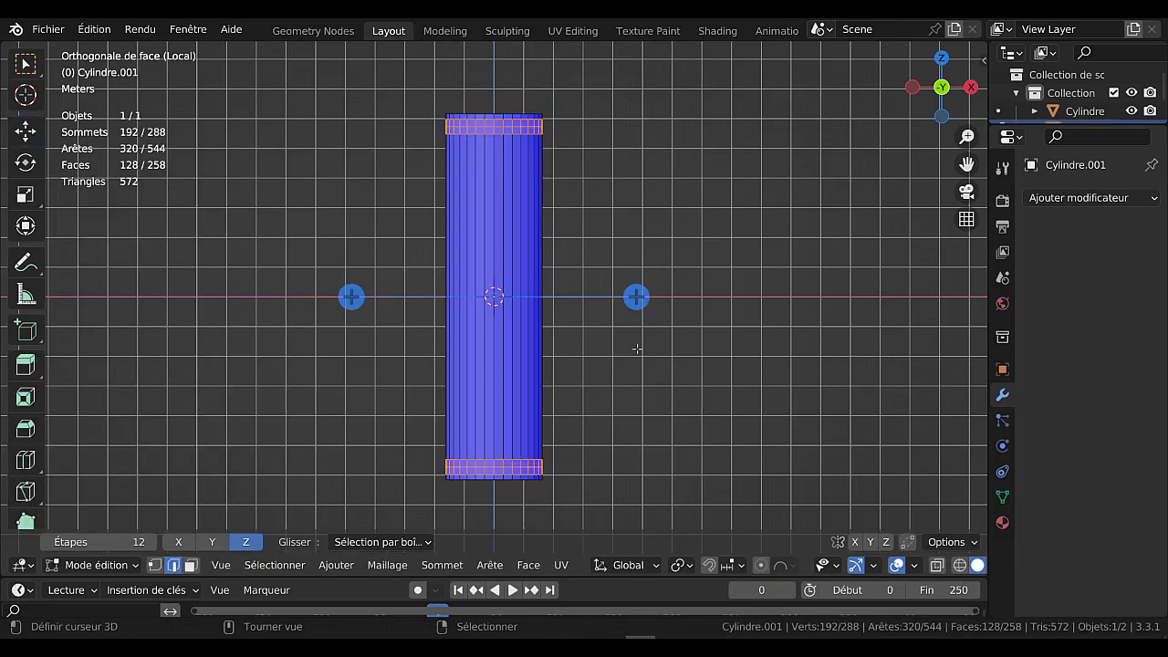
key("alt+a")
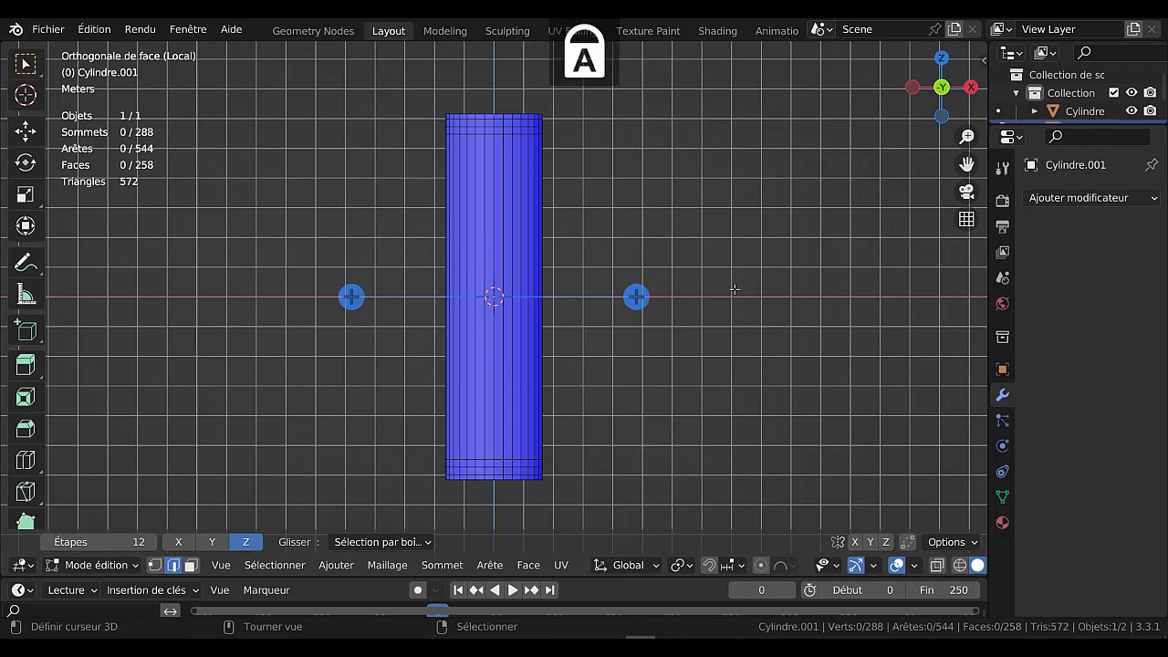
Apply auto smooth shading at 30° to the cylinder in Object Mode and leave local view.
key("Tab")
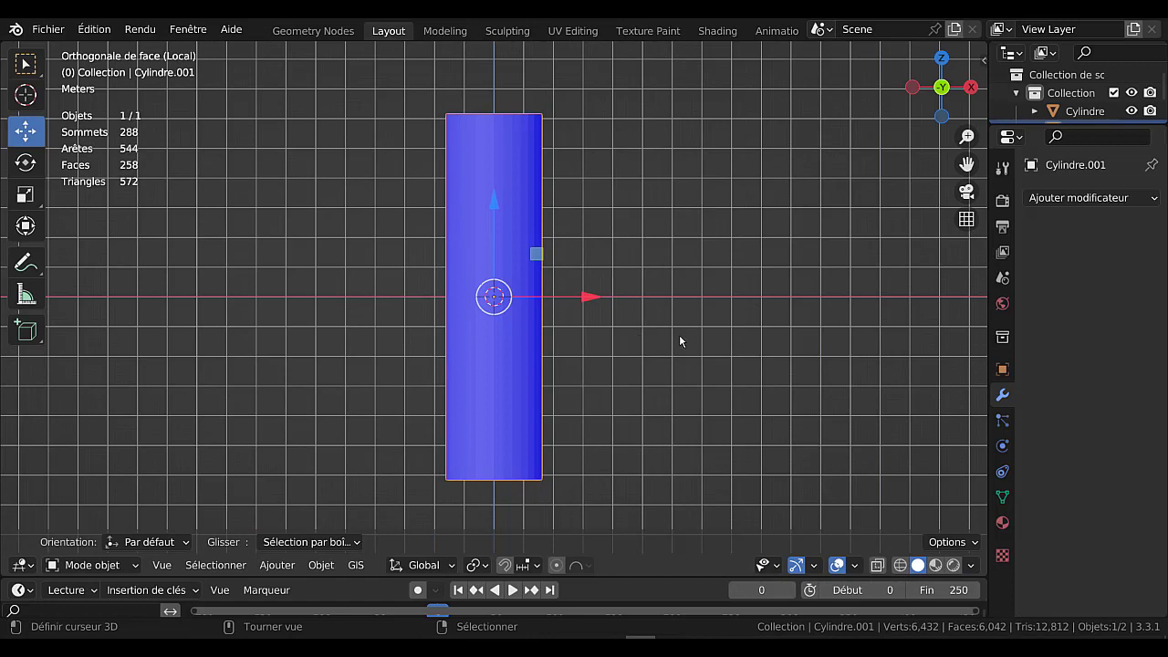
key("q")
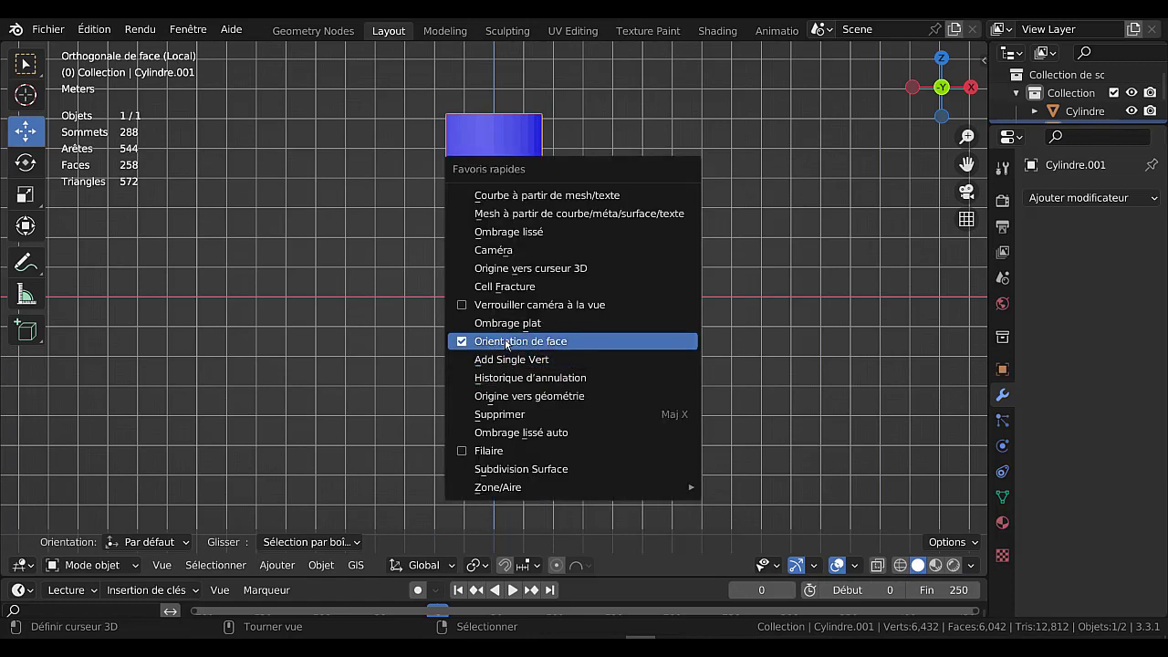
left_click(509, 433)
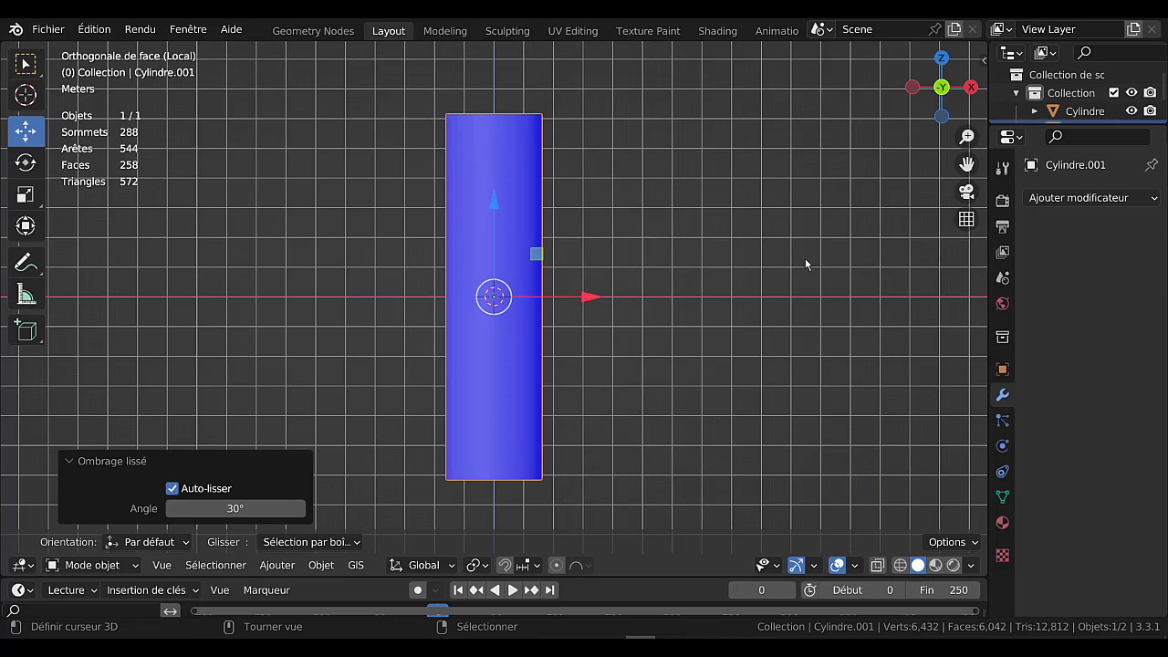
key("KP_Divide")
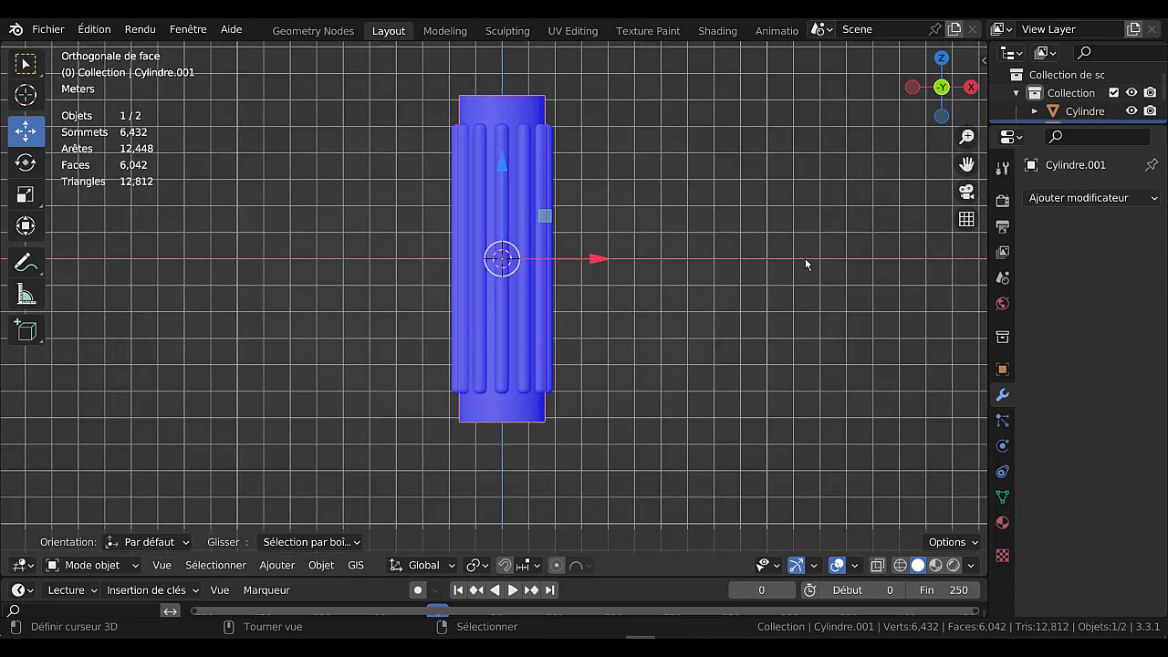
Select the ring of poles and merge all its vertices by distance at 0.0001 m in Edit Mode.
middle_click_drag(744, 241, 642, 213)
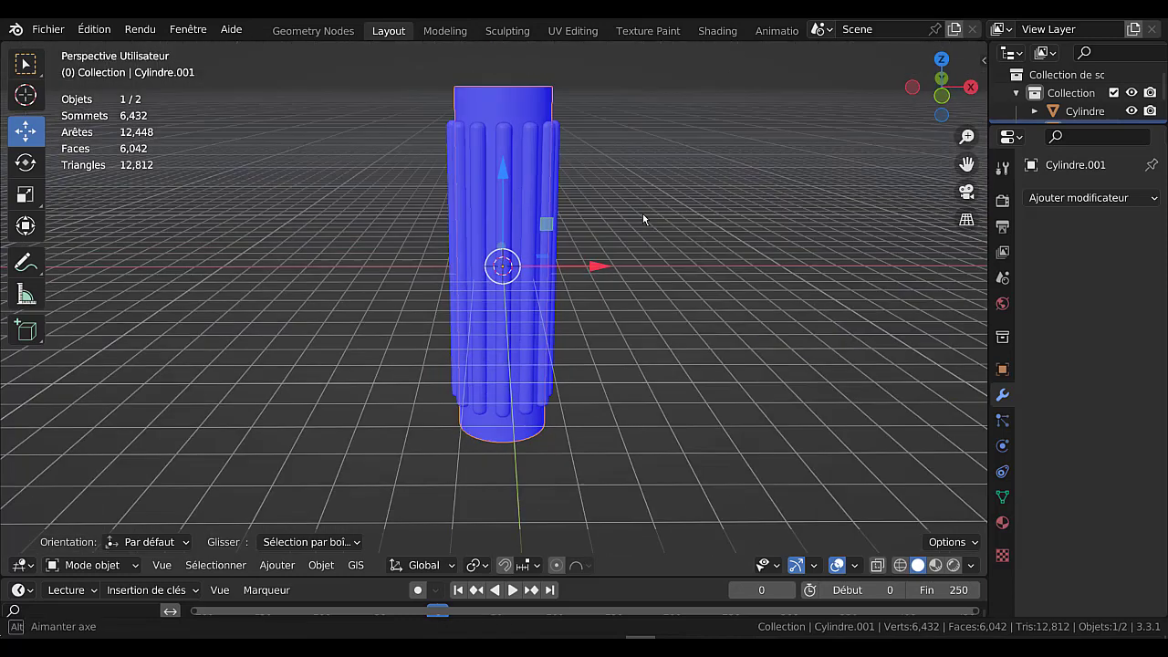
key("Tab")
key("Tab")
left_click(528, 179)
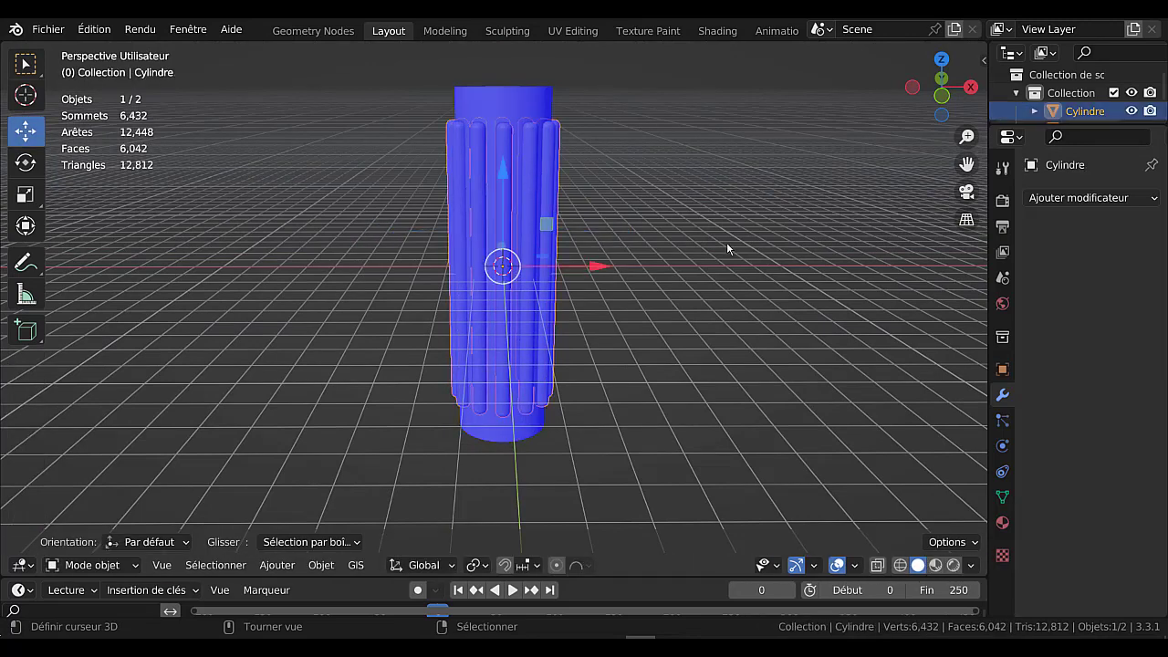
mouse_move(726, 242)
middle_mouse_down()
mouse_move(715, 220)
mouse_move(720, 262)
middle_mouse_up()
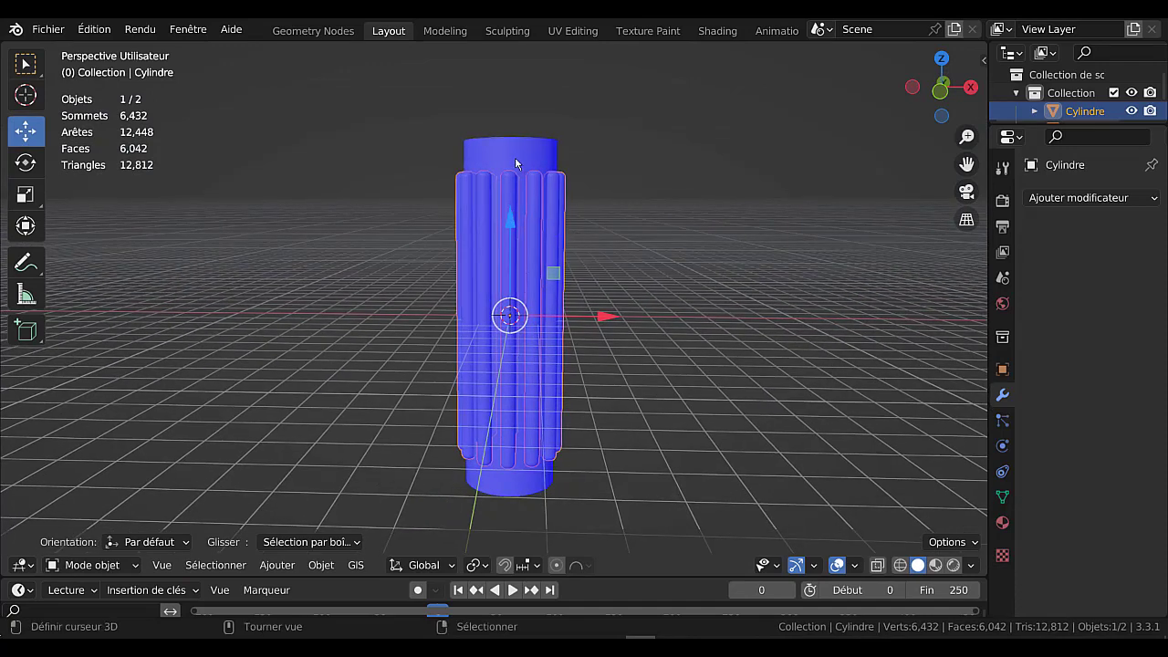
key("a")
key("Tab")
key("m")
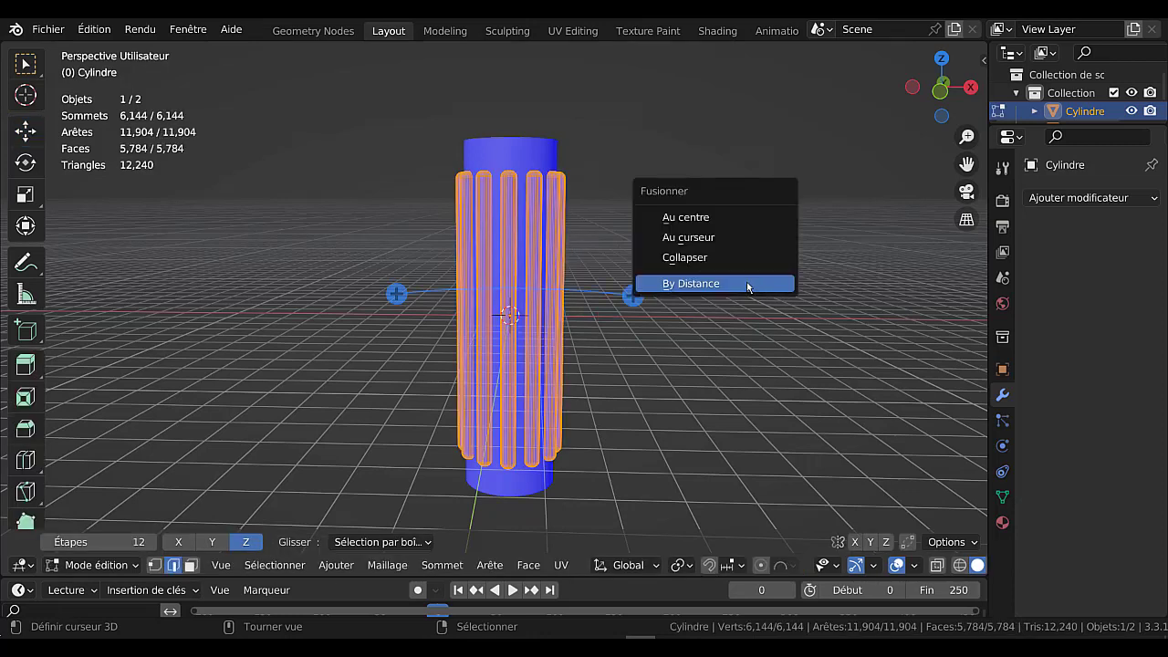
left_click(750, 284)
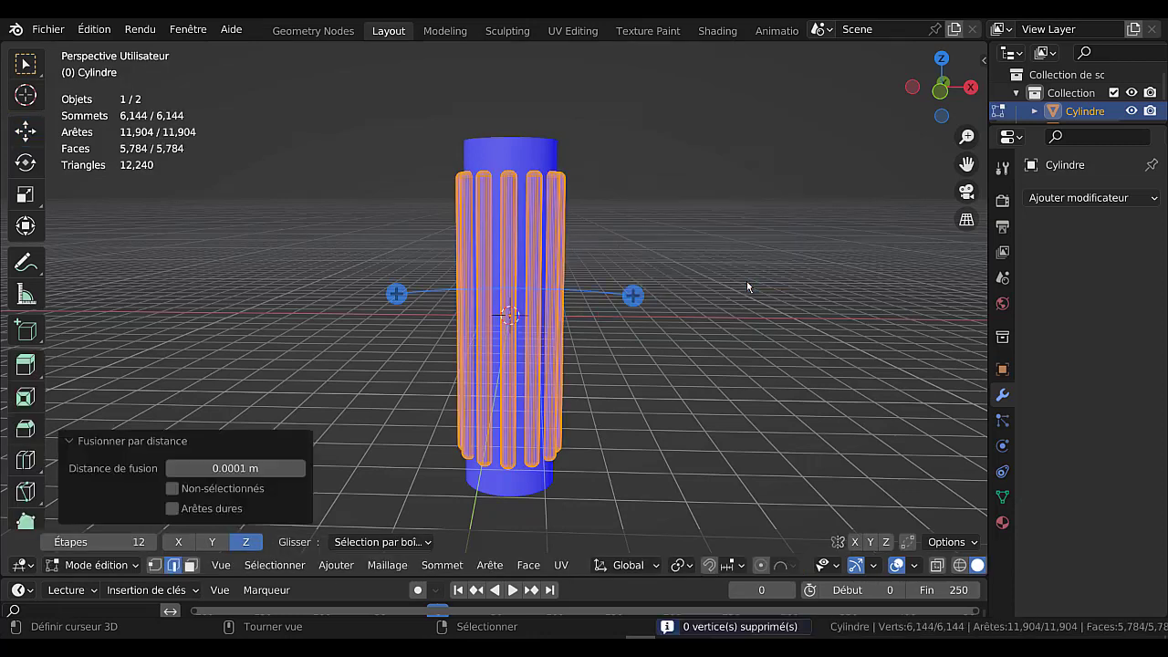
key("Tab")
Merge all vertices of the central cylinder by distance at 0.0001 m, ending in Object Mode.
left_click(539, 159)
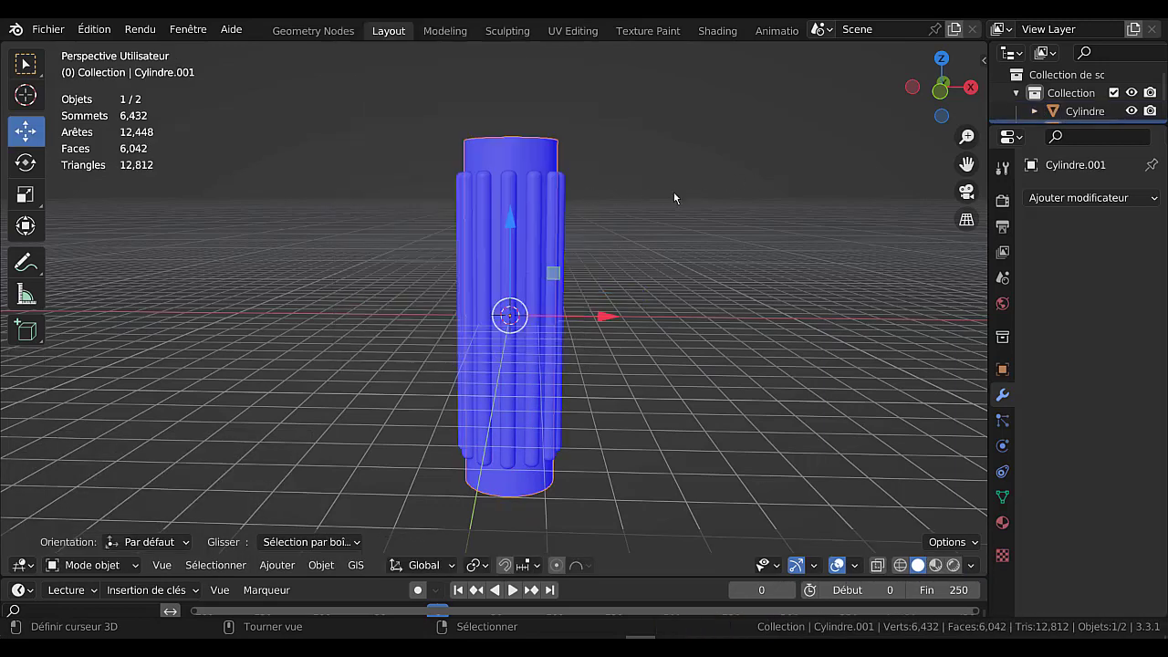
key("Tab")
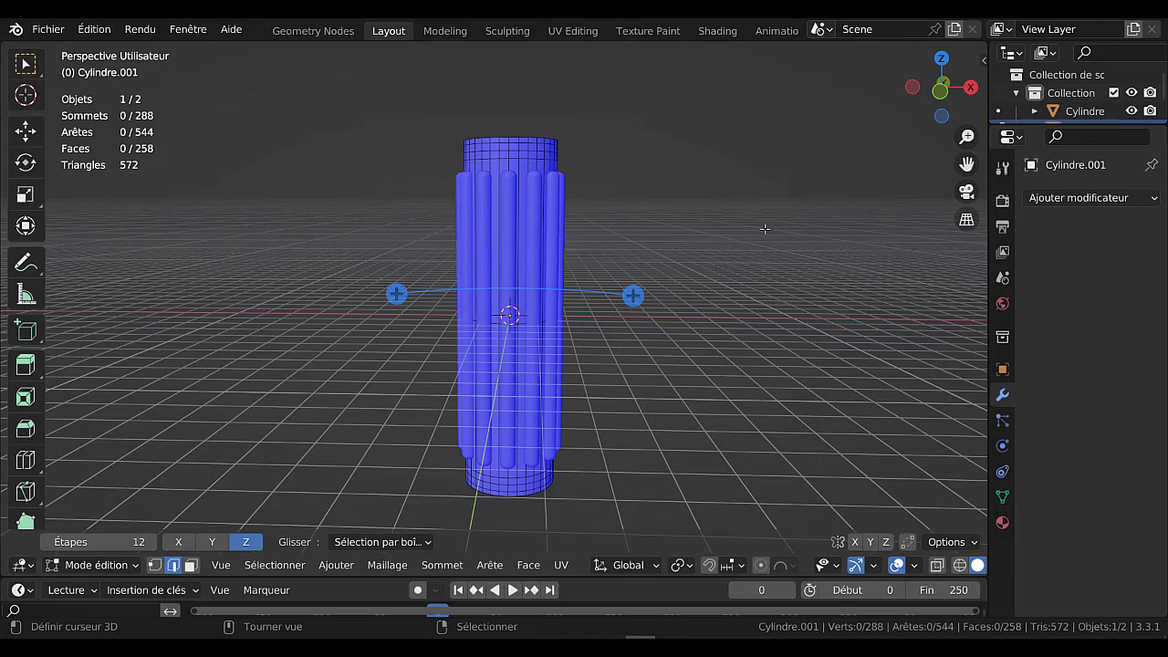
key("a")
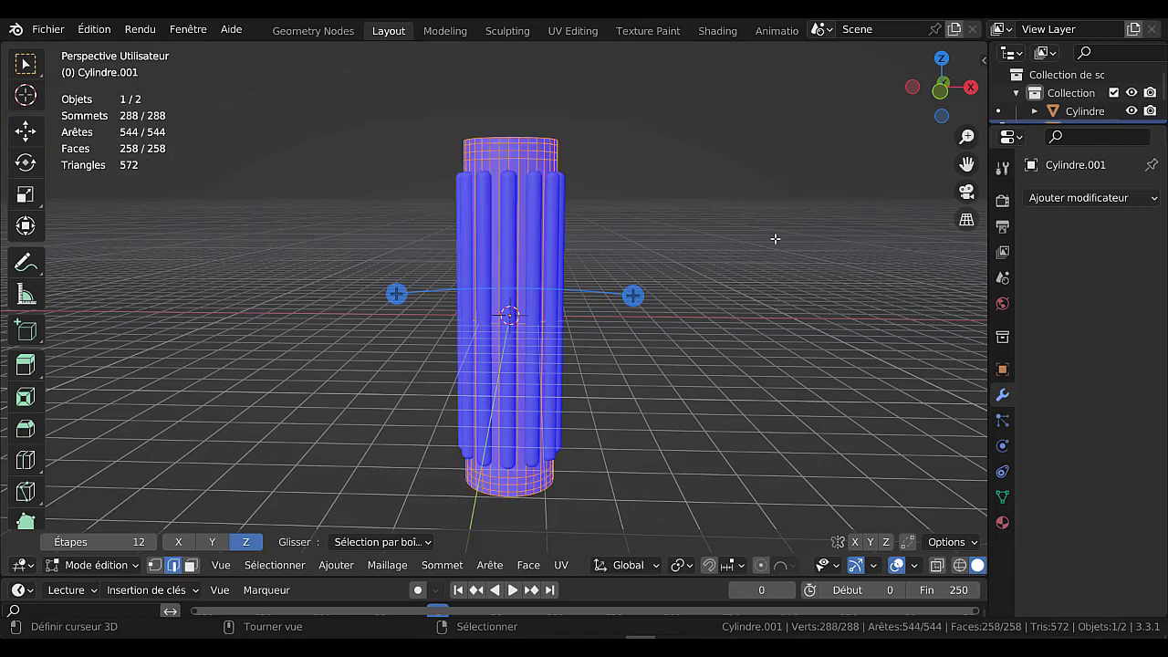
key("m")
left_click(759, 240)
key("a")
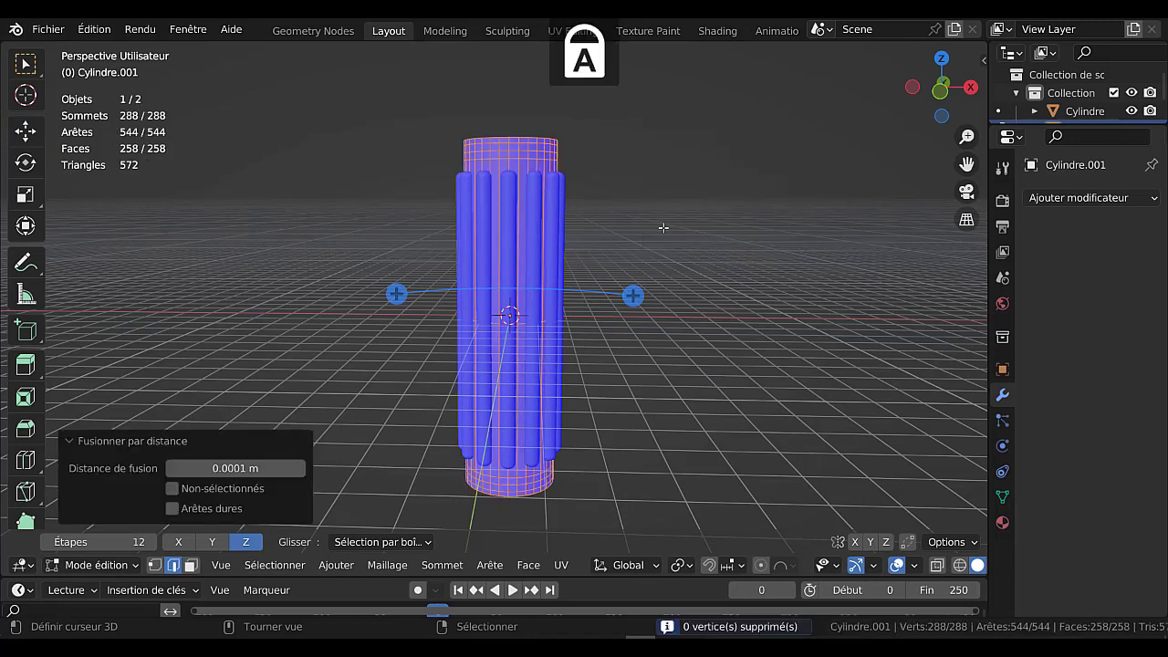
key("Tab")
Subtract the ring of poles from the central cylinder with a Boolean difference to carve the flutes.
left_click(554, 226)
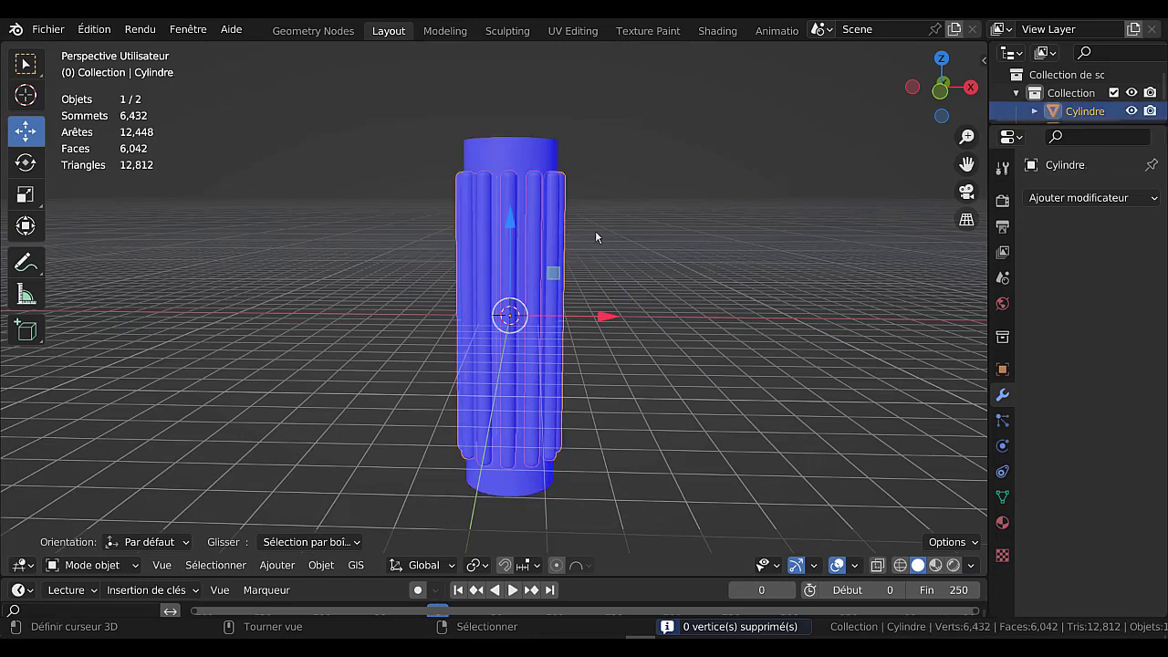
key("a")
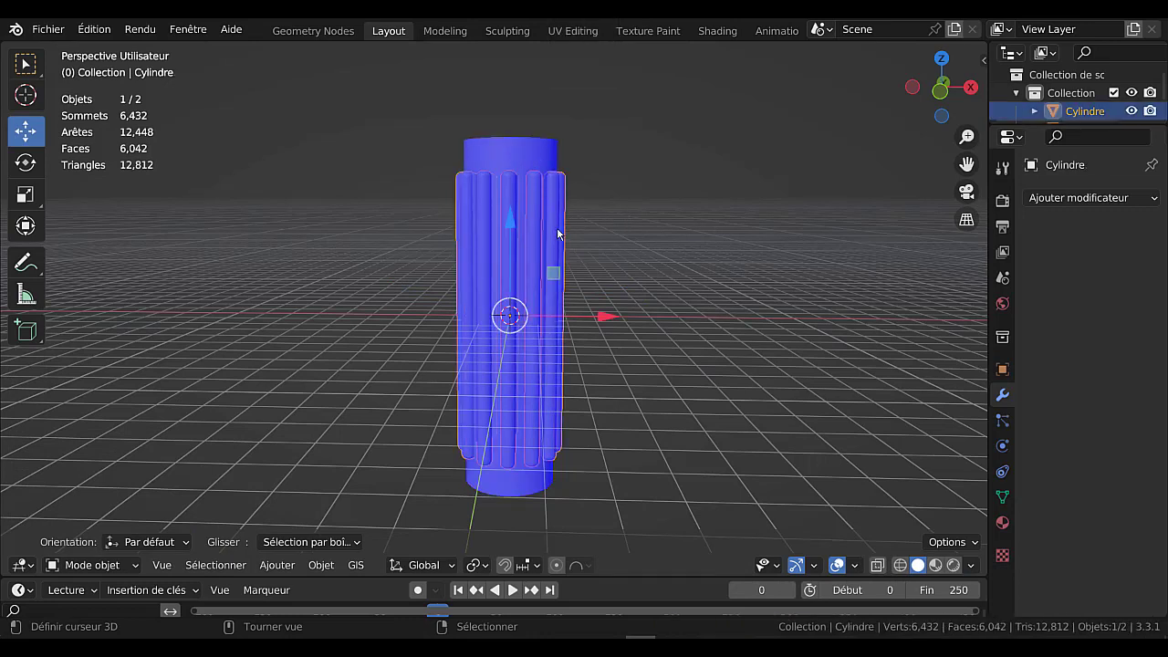
left_click(531, 144, "shift")
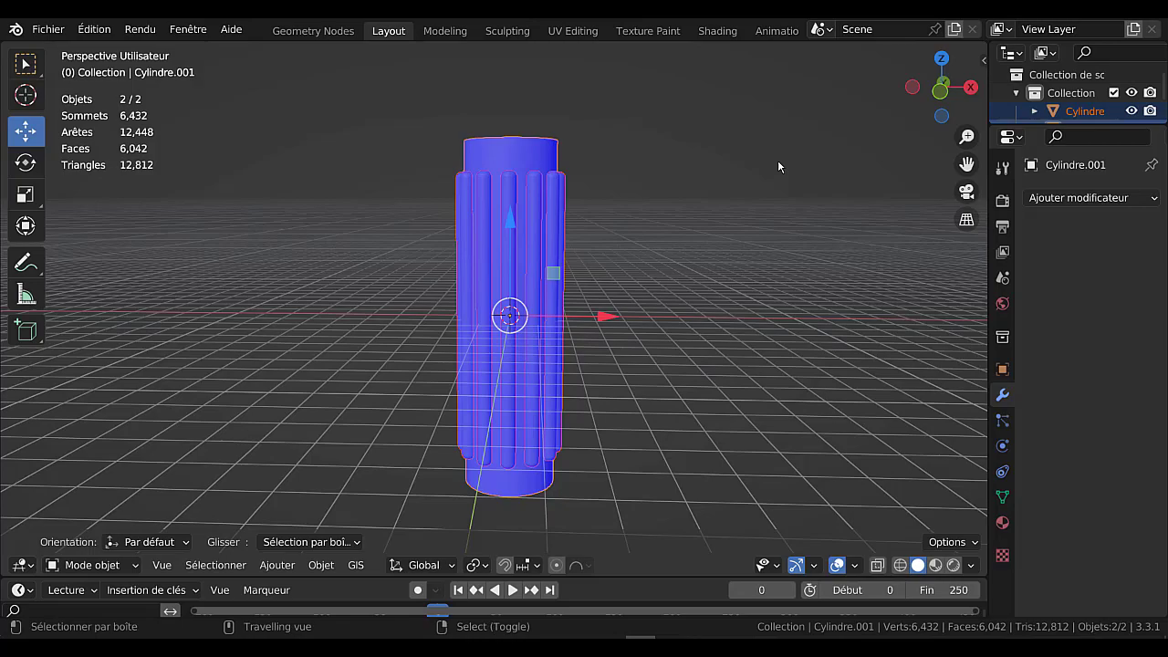
key("ctrl+shift+minus")
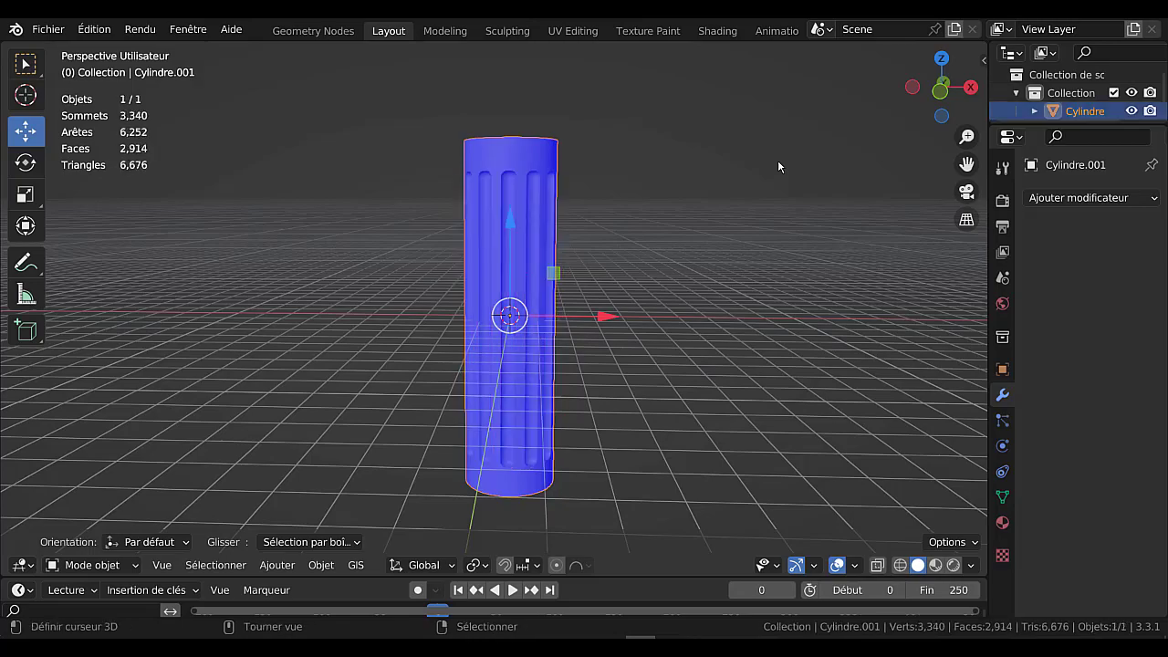
middle_click_drag(777, 159, 662, 219)
scroll(661, 220, "down", 2)
key("Tab")
key("Tab")
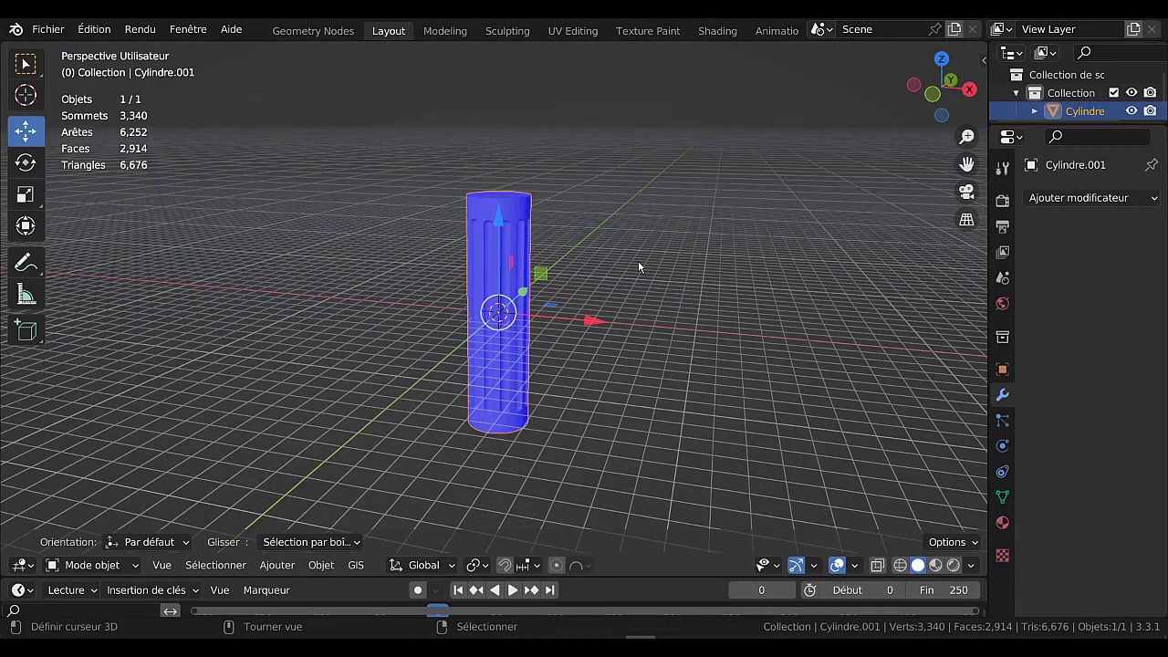
Create a vertex group on the fluted cylinder and assign the selected flute vertices to it with weight 1.000.
key("Tab")
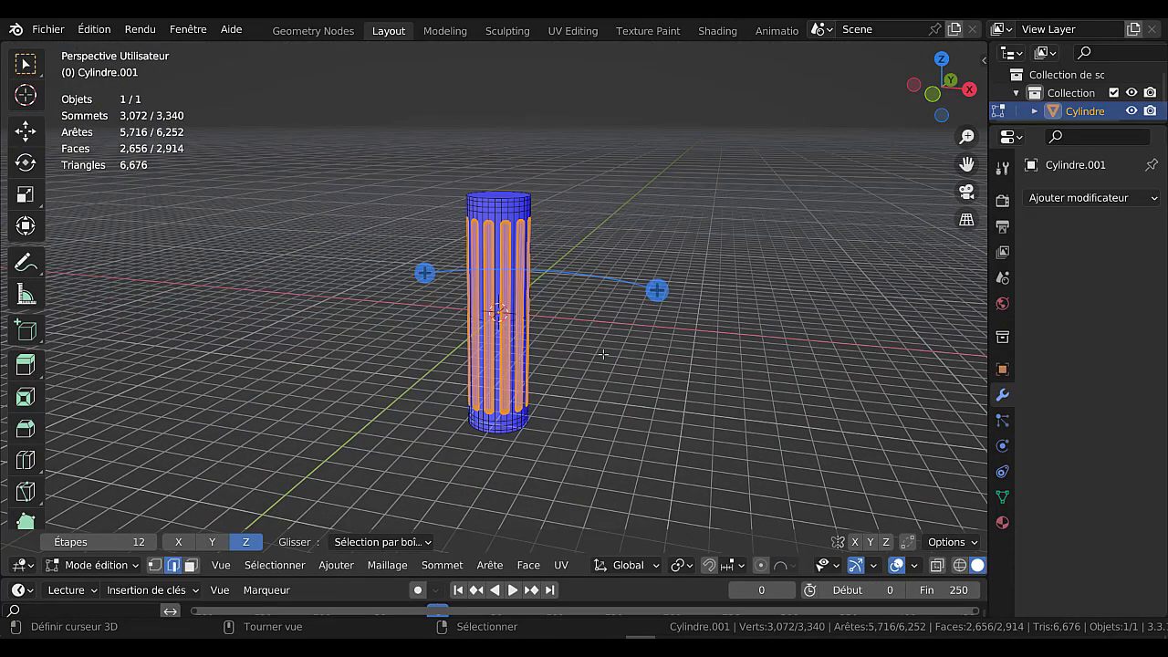
middle_click_drag(603, 355, 622, 338)
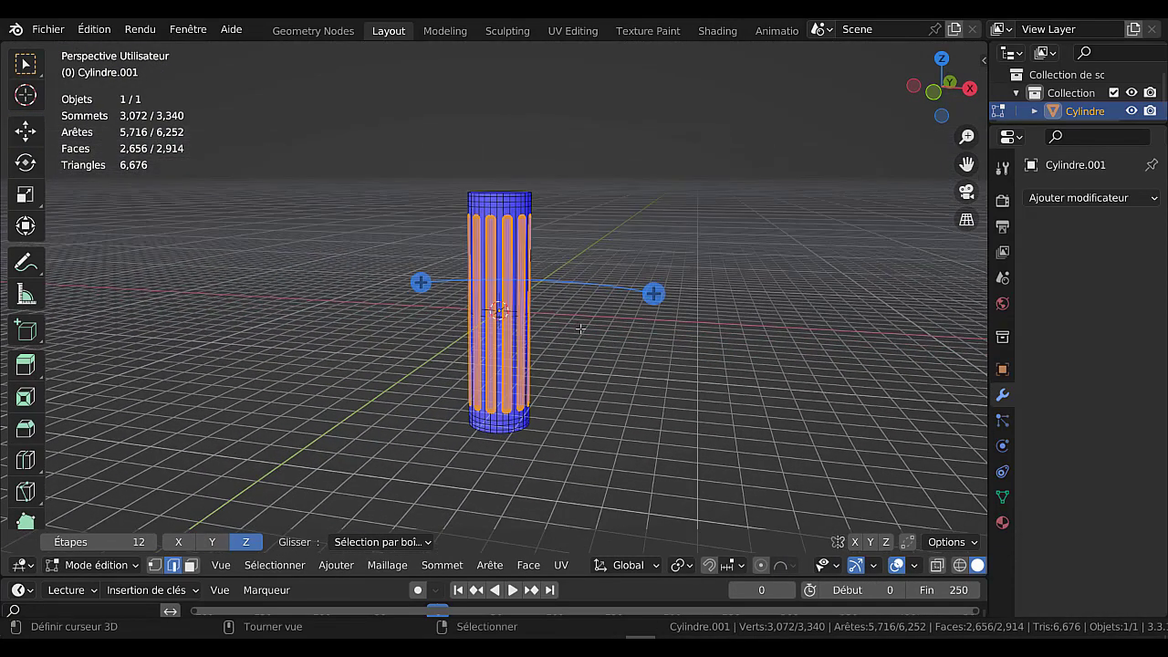
scroll(509, 234, "up", 3)
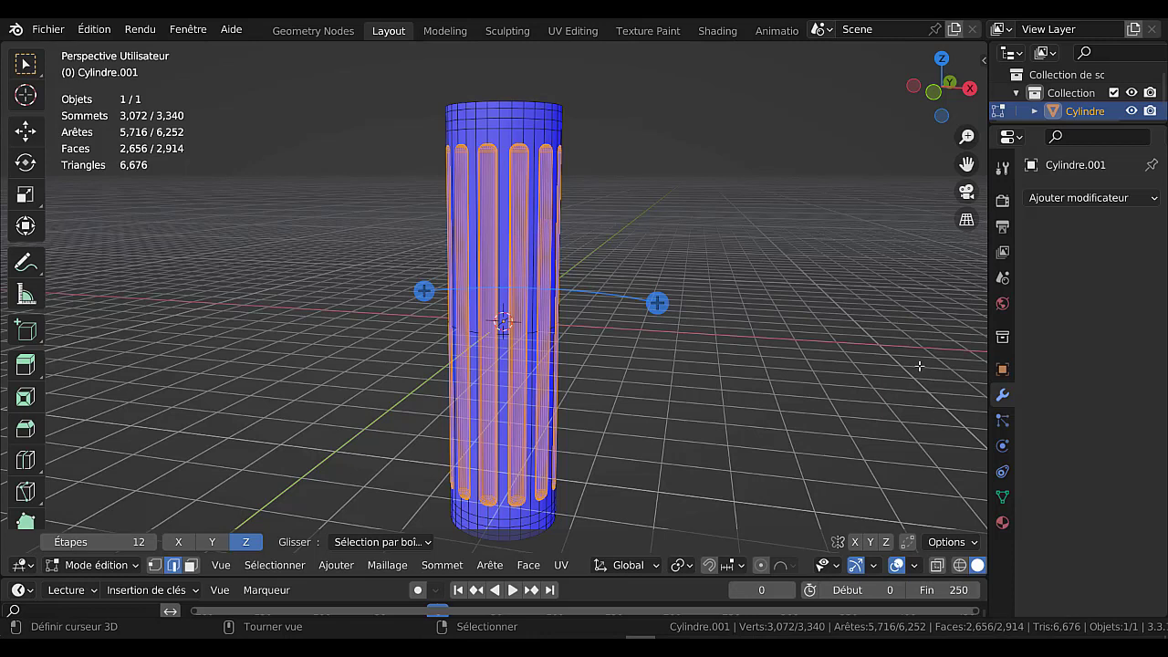
left_click(1002, 498)
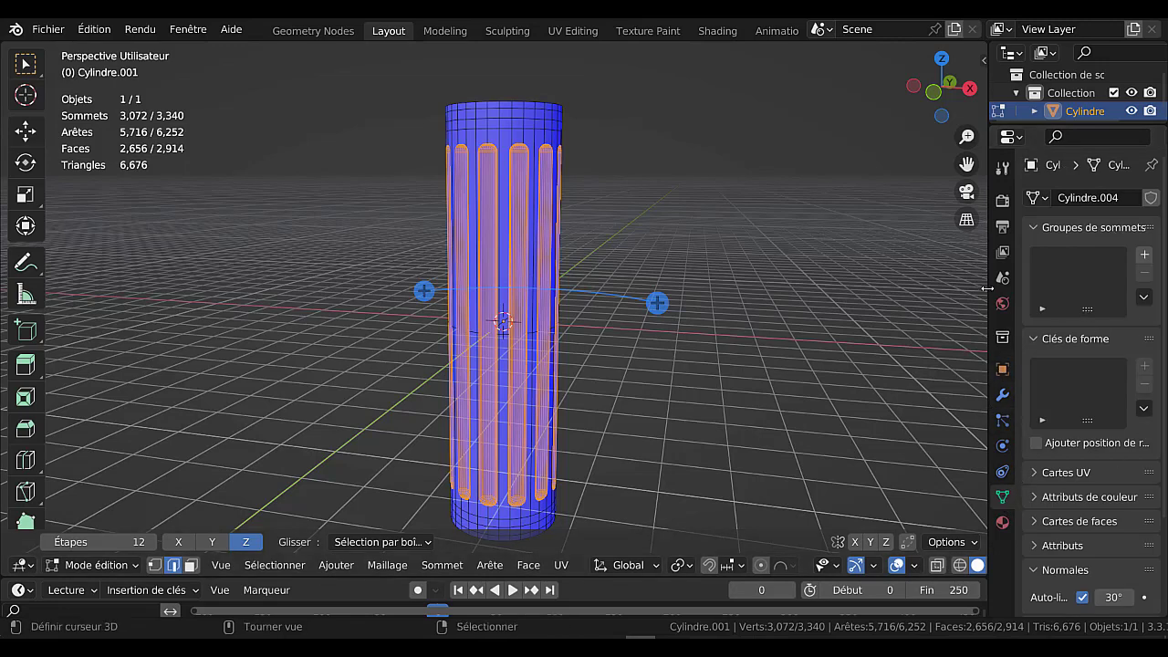
left_click_drag(987, 289, 866, 294)
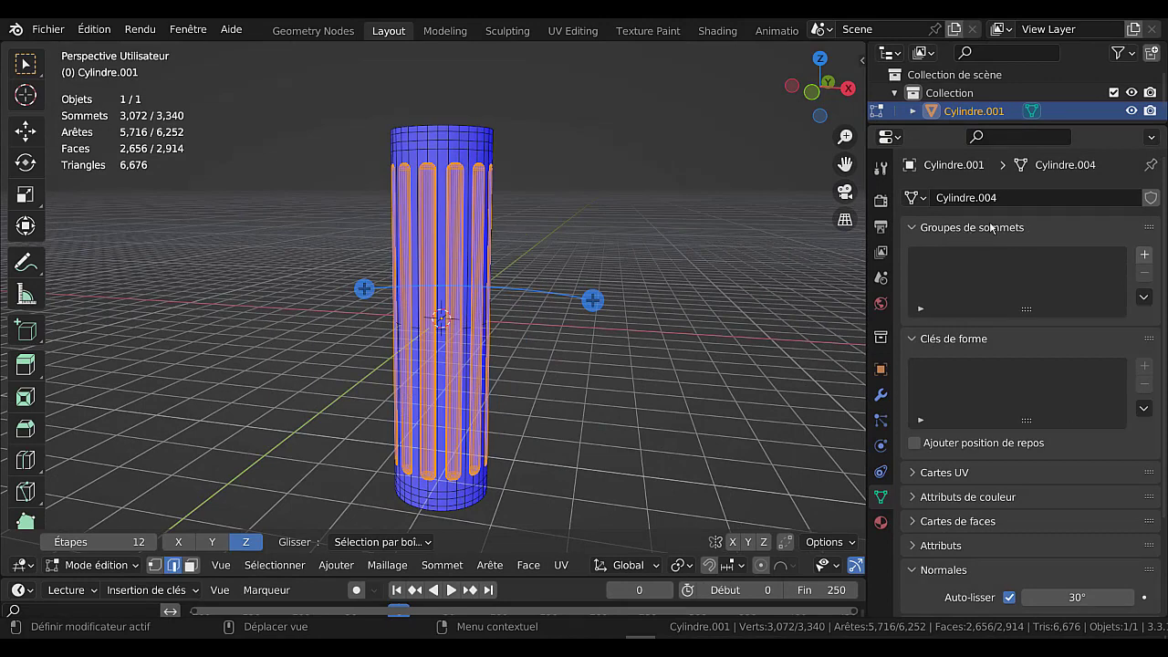
left_click(1144, 257)
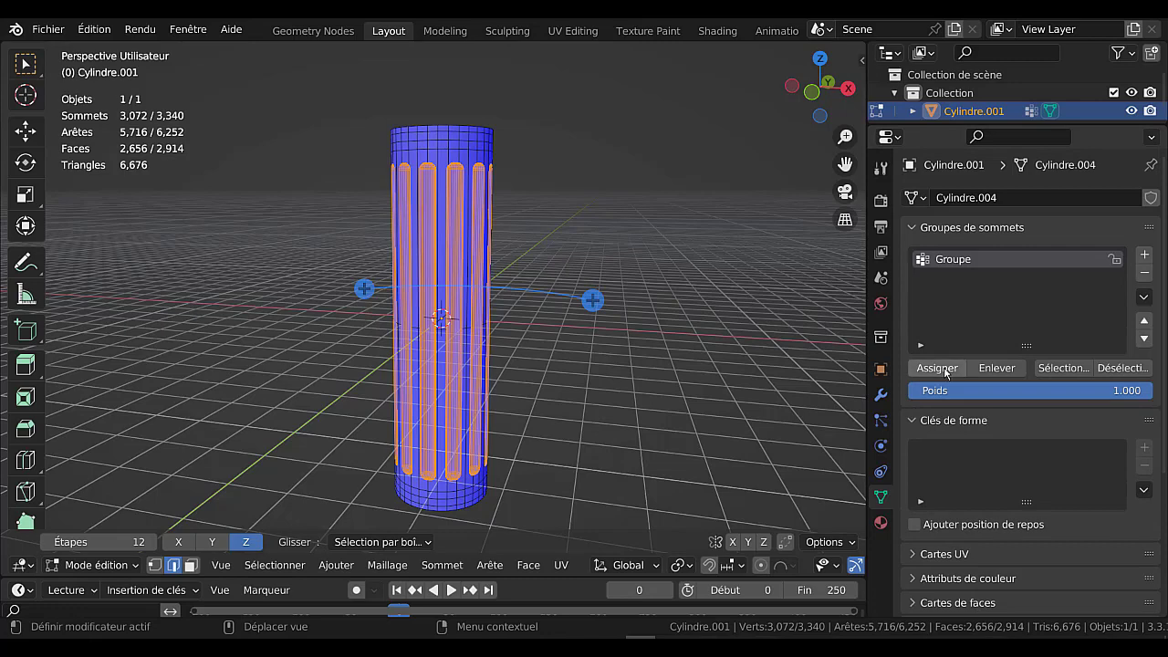
left_click(937, 368)
key("Tab")
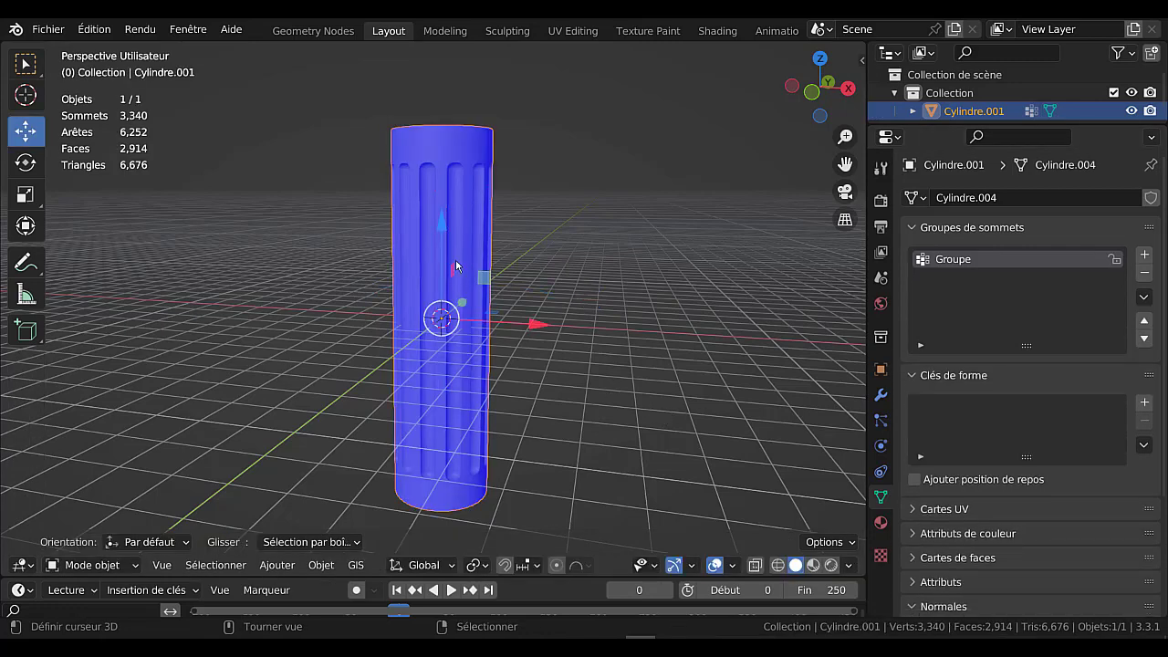
Check the vertex group by clearing the mesh selection and reselecting the flutes through the group.
key("Tab")
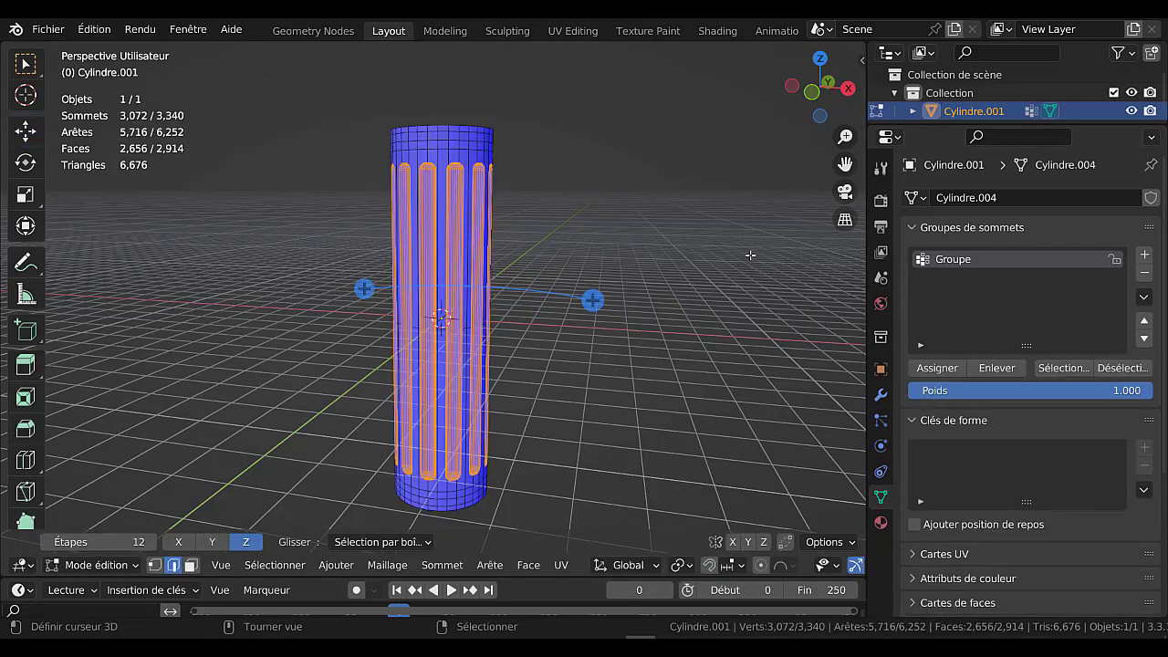
key("a")
key("alt+a")
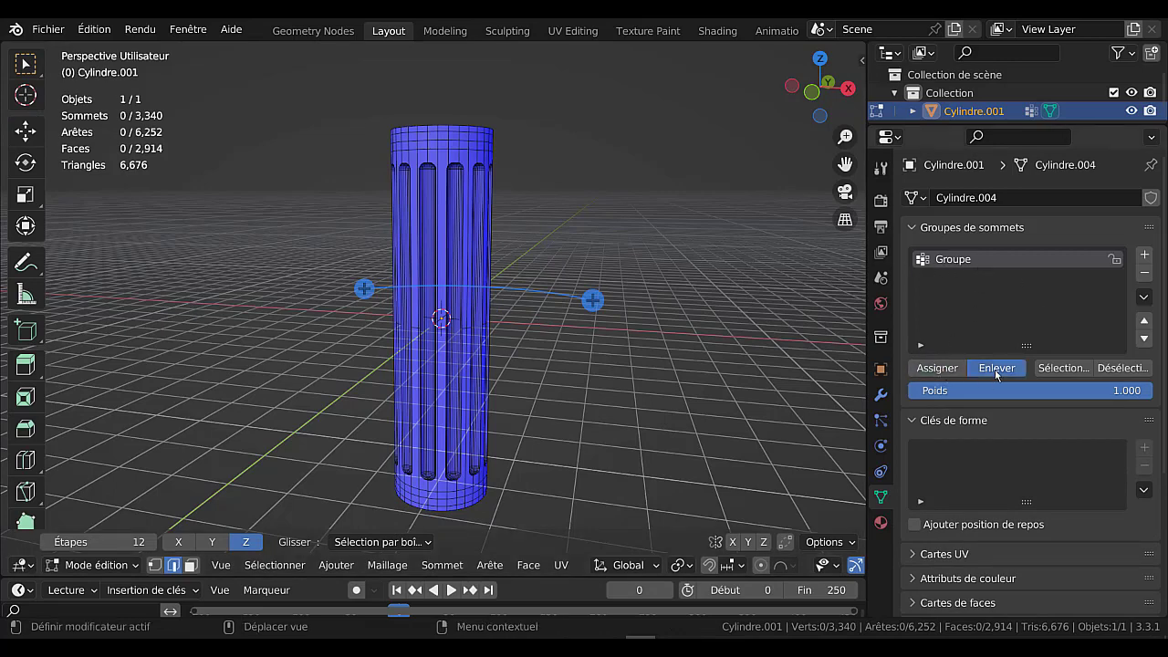
left_click(1063, 368)
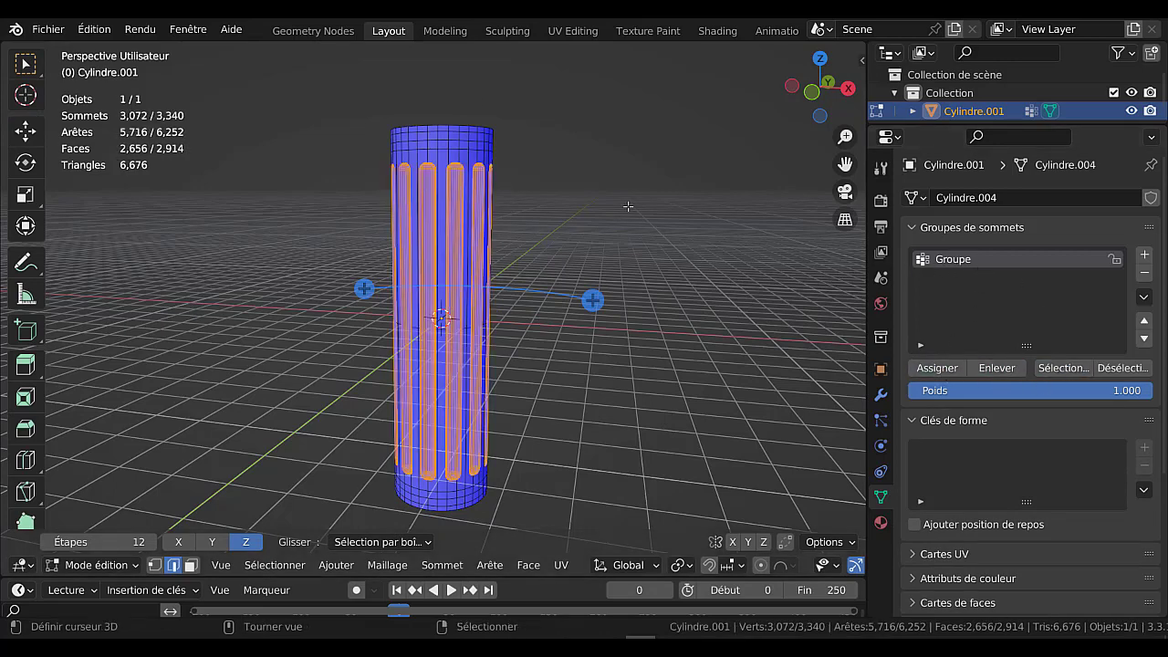
key("Tab")
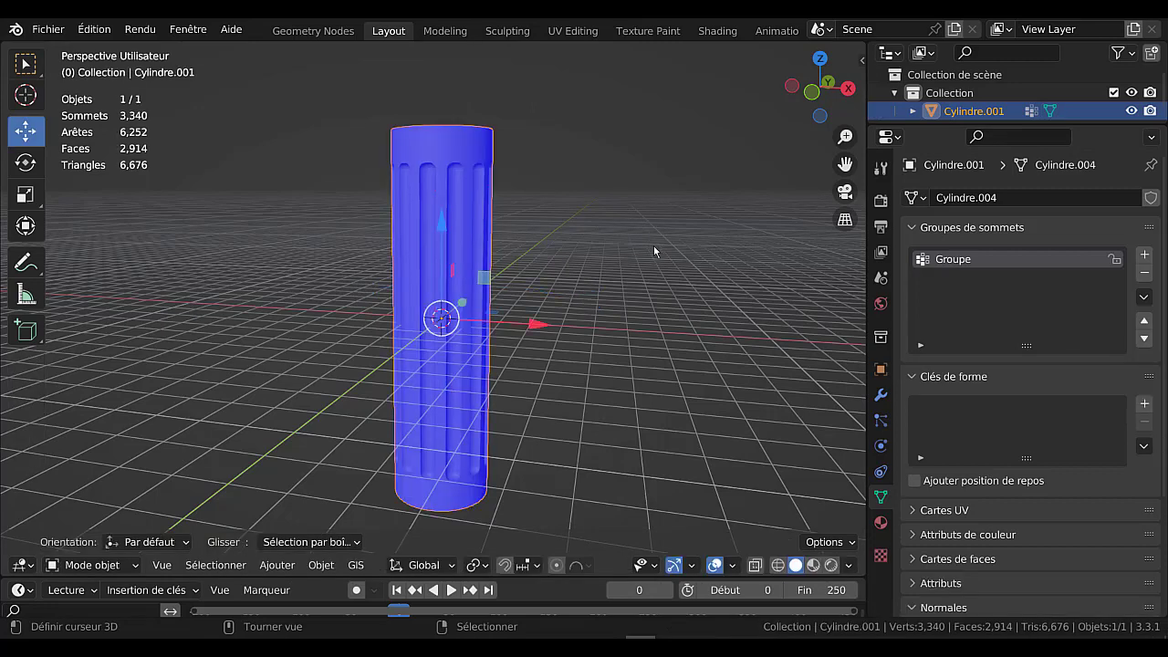
In front view, stretch the whole fluted mesh along global Z to about 2.5 times its height.
scroll(621, 258, "down", 2)
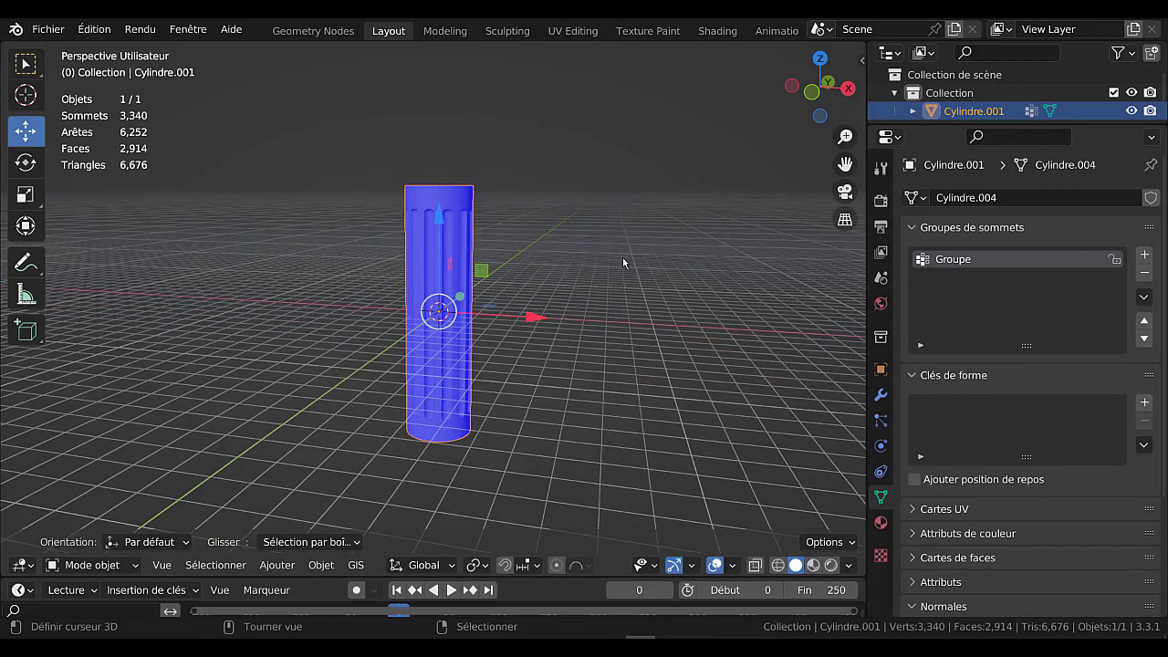
key("KP_1")
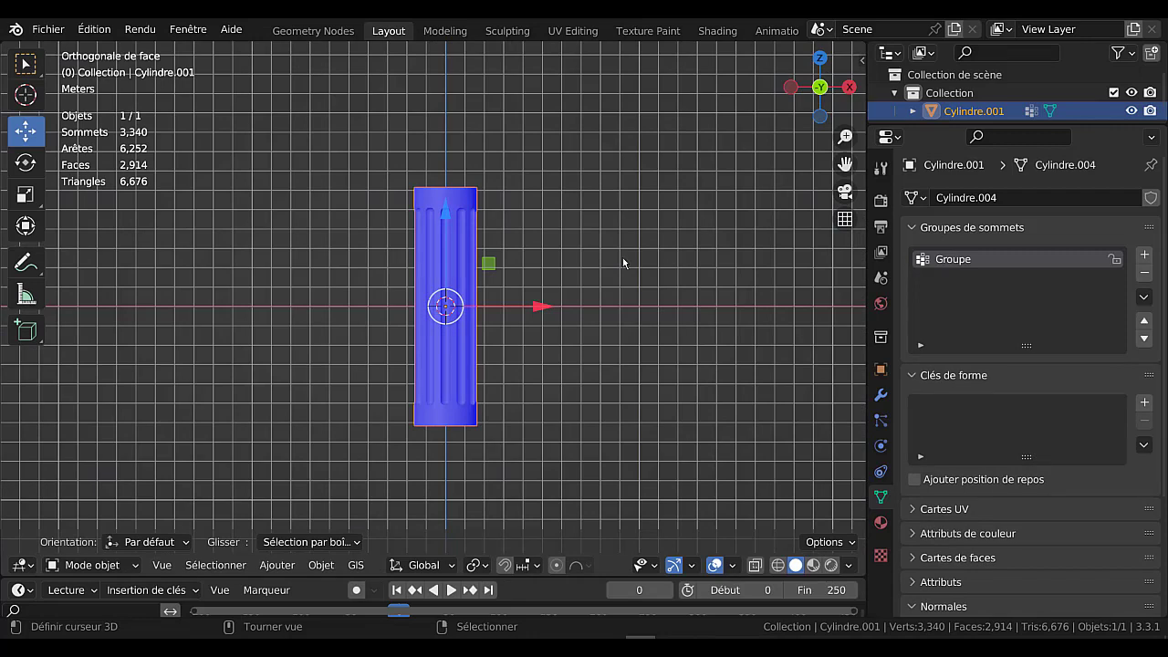
key("Tab")
scroll(623, 263, "down", 2)
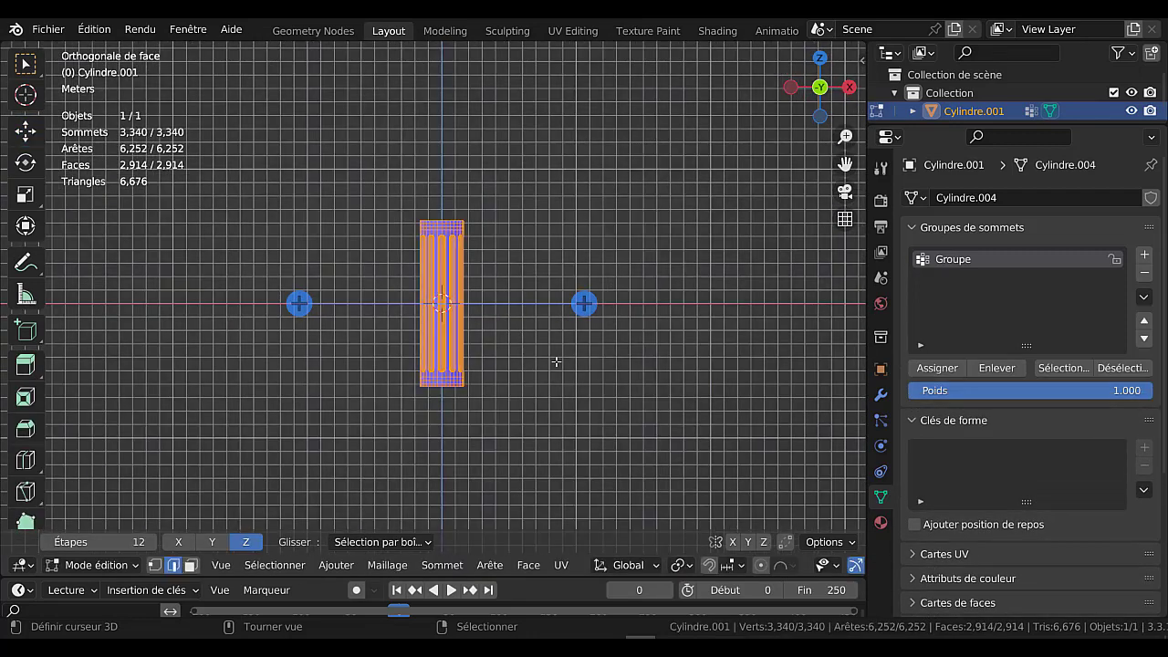
key("s")
key("z")
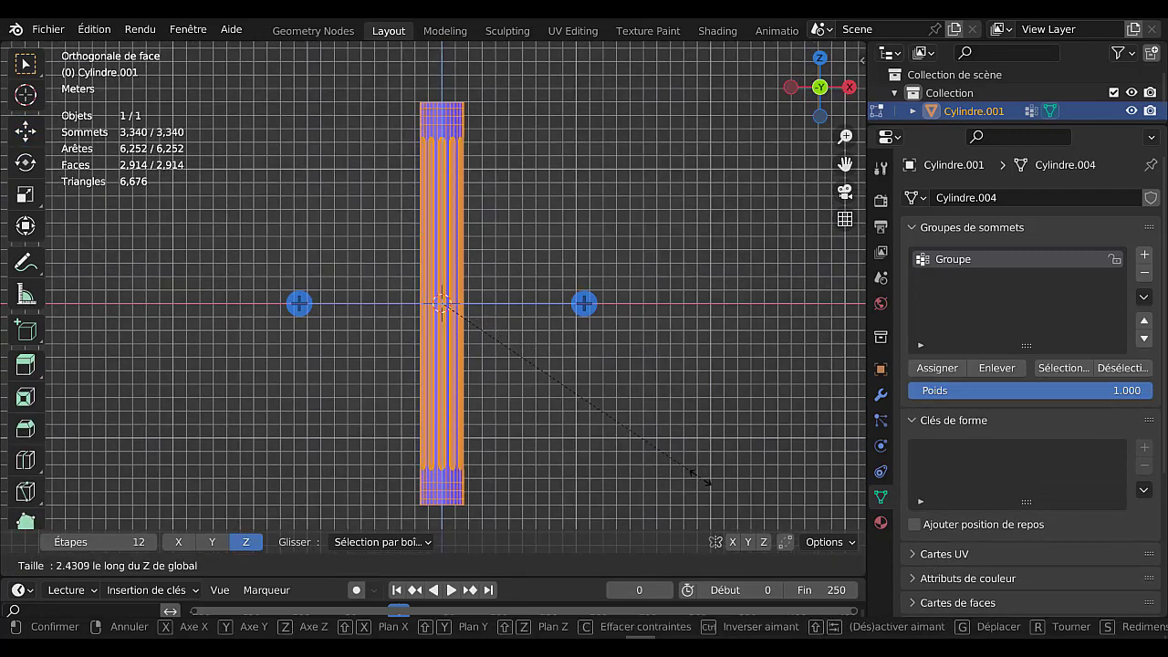
left_click(708, 482)
key("Tab")
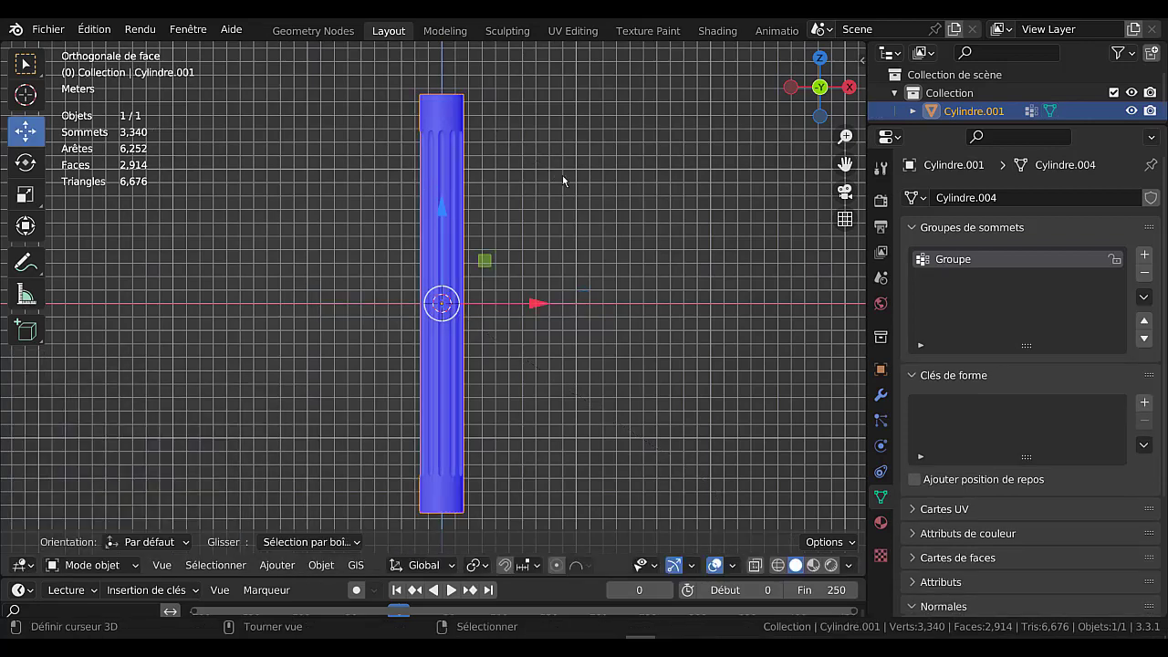
Clear the mesh selection in Edit Mode and turn on X-ray display around the column's upper end.
middle_click_drag(562, 175, 547, 316, "shift")
scroll(539, 309, "up", 1)
key("Tab")
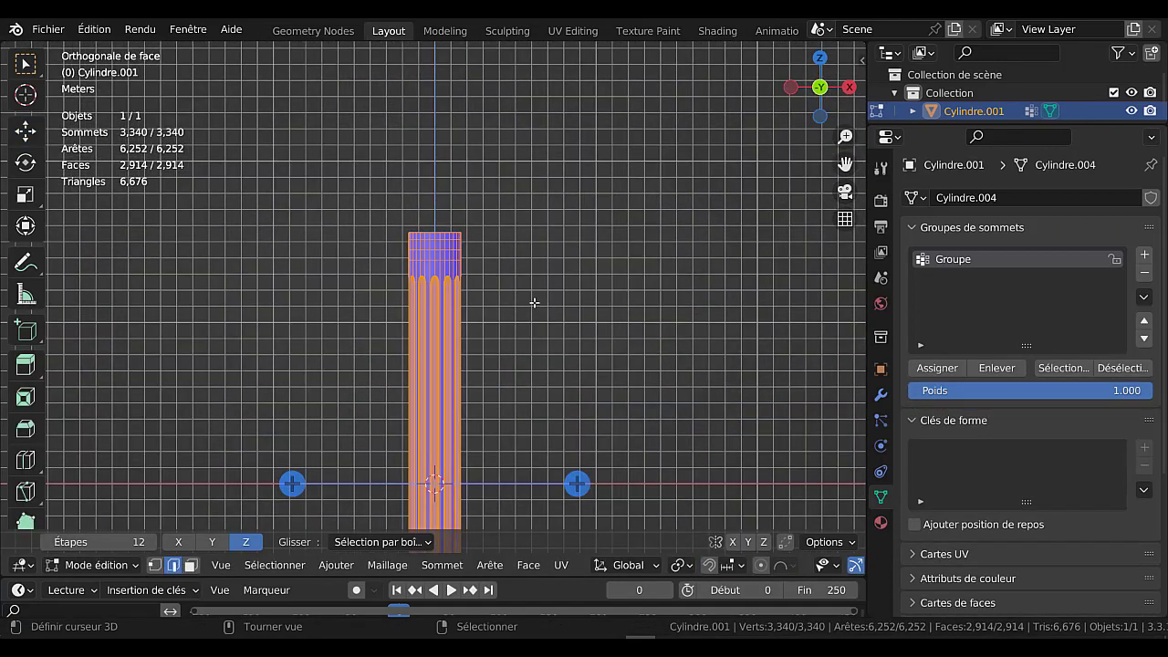
scroll(533, 302, "up", 2)
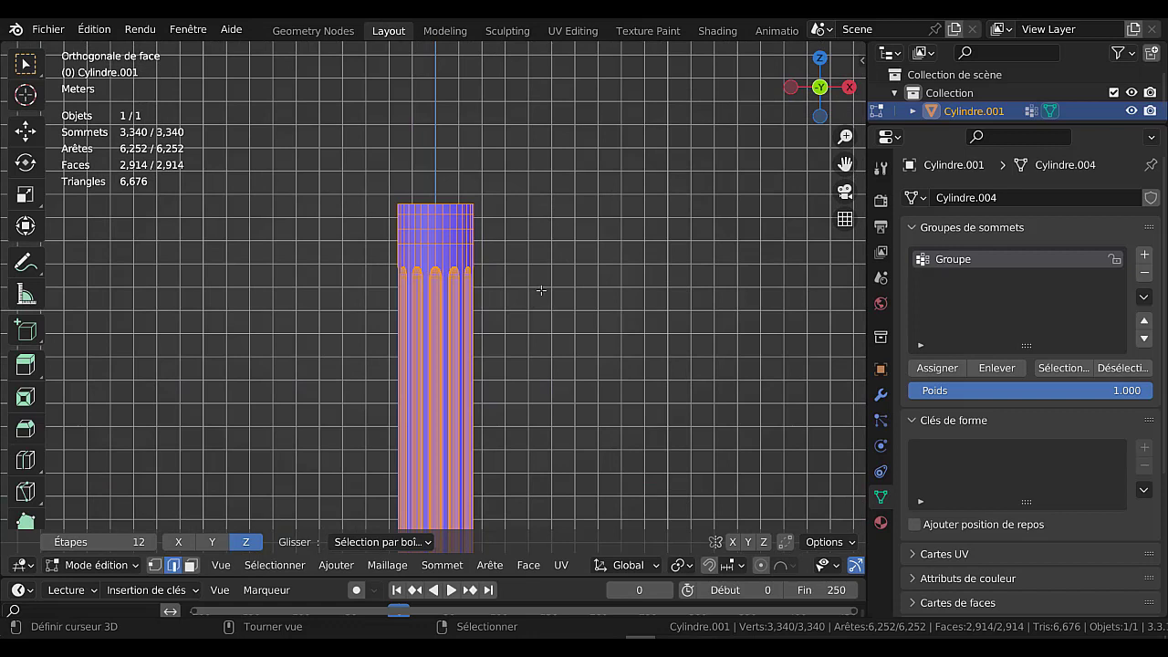
key("alt+a")
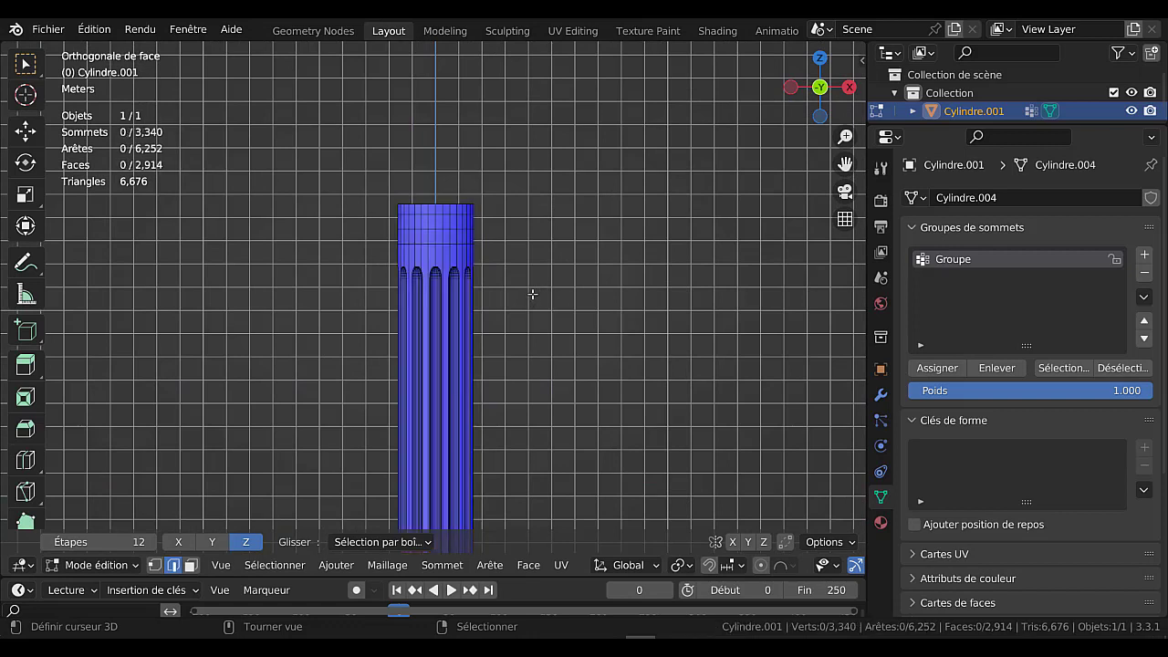
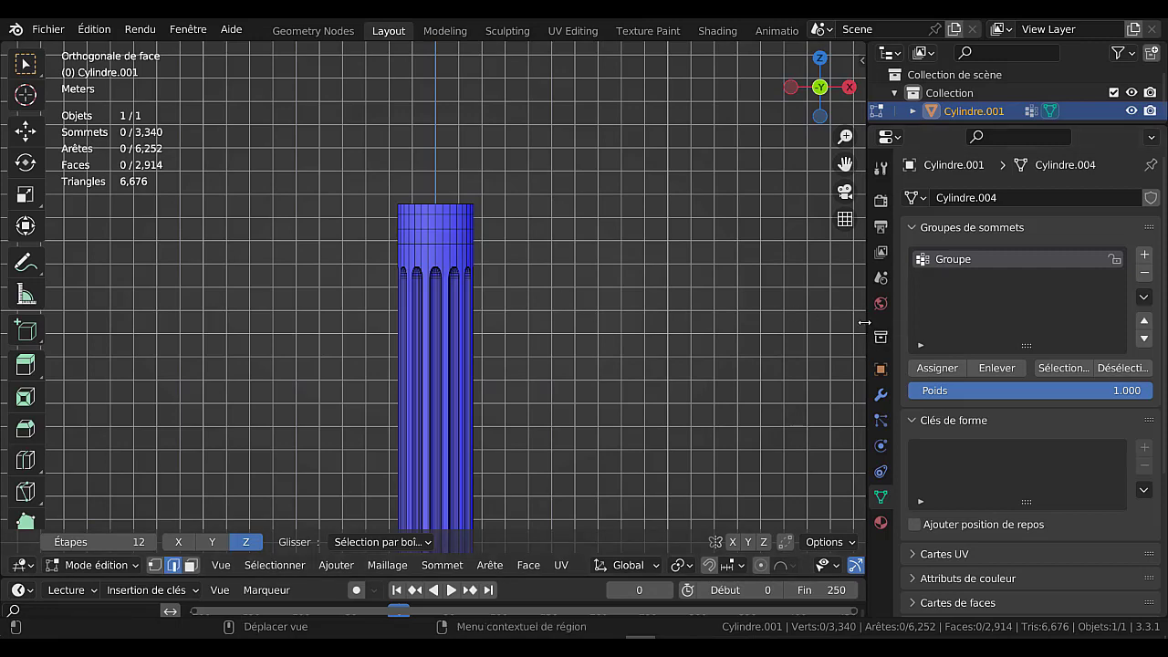
left_click_drag(868, 322, 965, 313)
mouse_move(727, 334)
middle_mouse_down("shift")
mouse_move(730, 321)
mouse_move(734, 337)
middle_mouse_up("shift")
key("alt+z")
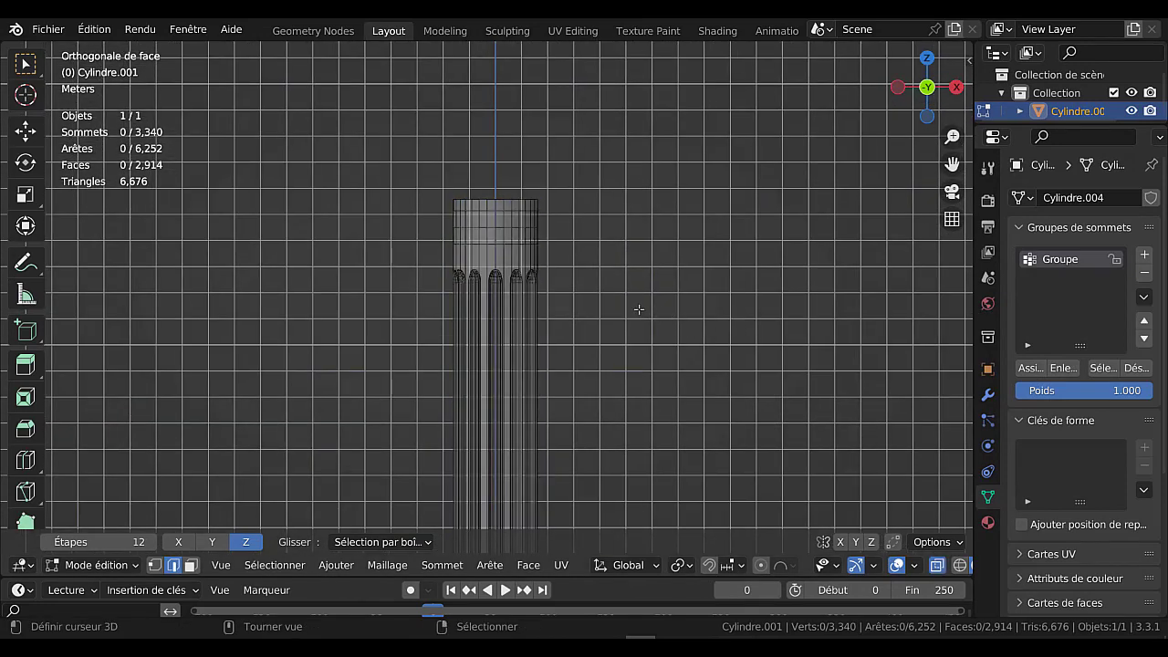
In vertex selection mode, box-select all vertices of the column's upper end, including the rounded flute tops.
key("3")
key("2")
key("1")
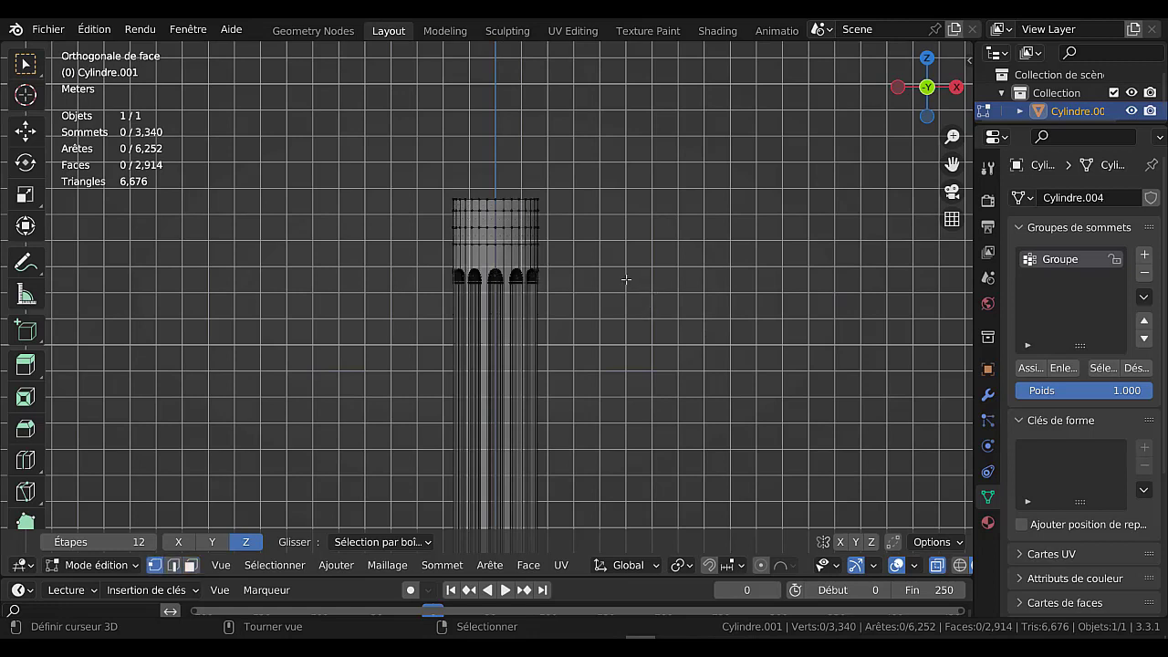
key("b")
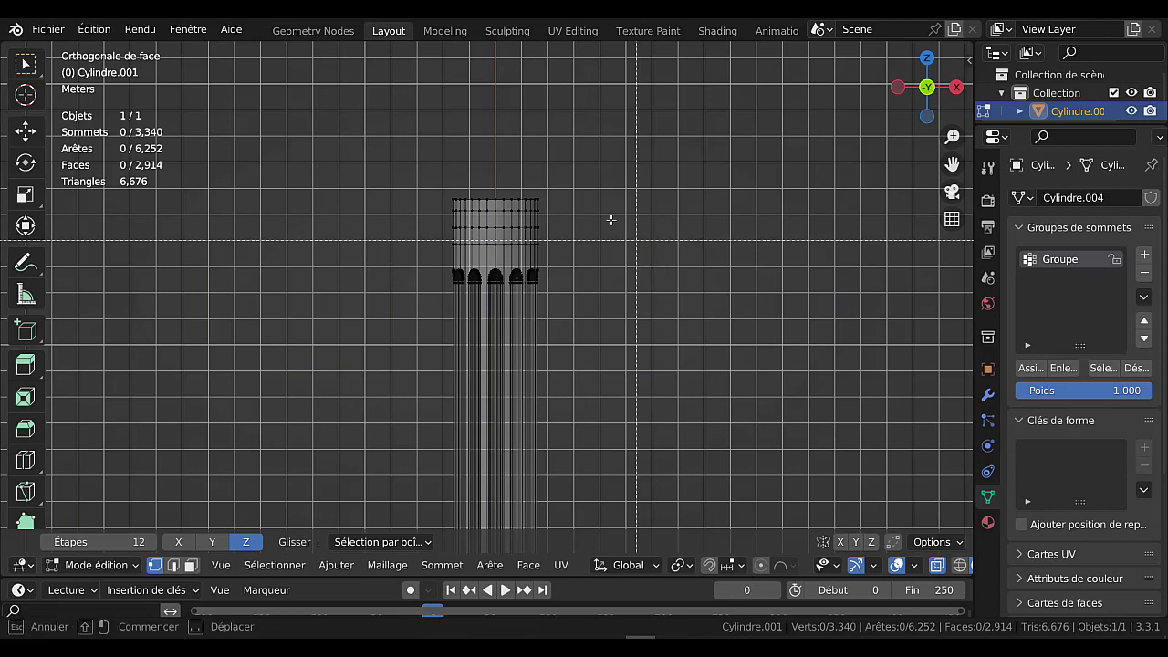
left_click_drag(405, 173, 619, 291)
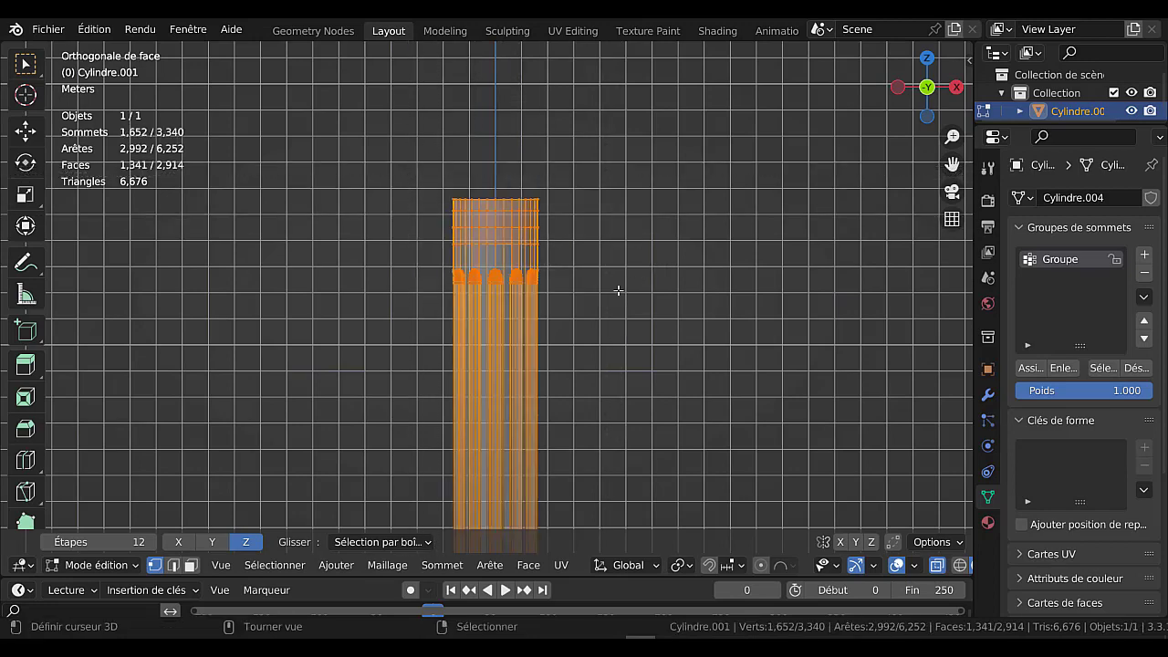
Turn off X-ray display and compress the selected upper end along global Z to a factor of 0.523.
key("Tab")
key("Tab")
scroll(666, 308, "down", 7)
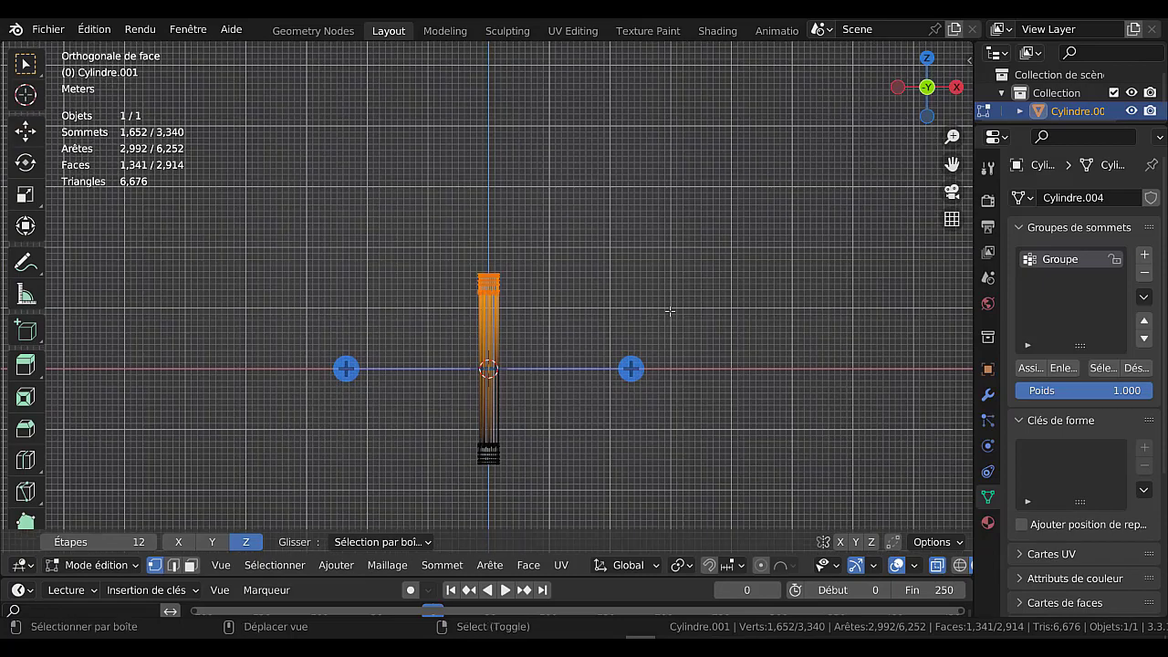
middle_click_drag(669, 311, 684, 293, "shift")
scroll(683, 391, "up", 1)
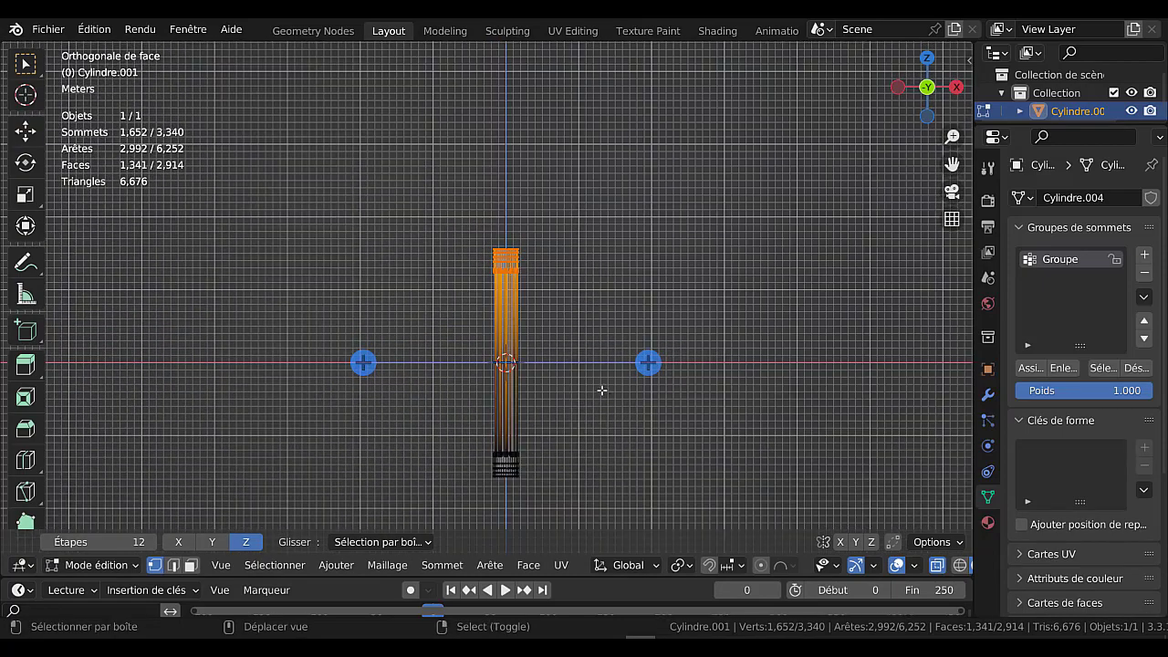
middle_click_drag(602, 388, 584, 367, "shift")
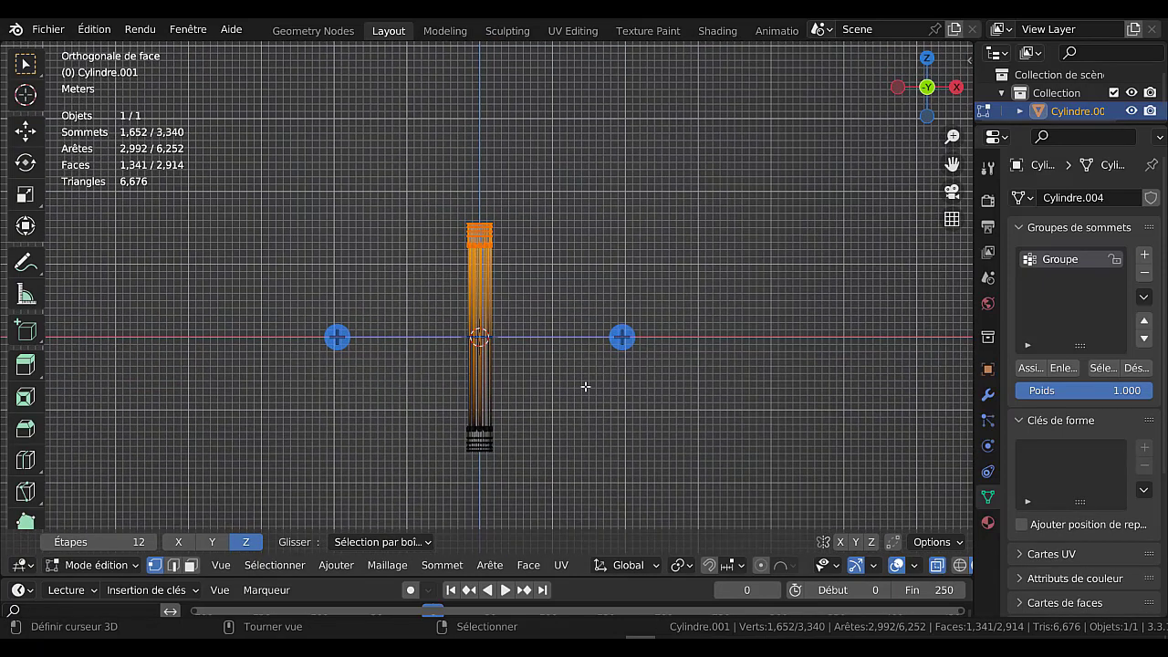
key("alt+z")
scroll(580, 390, "up", 4)
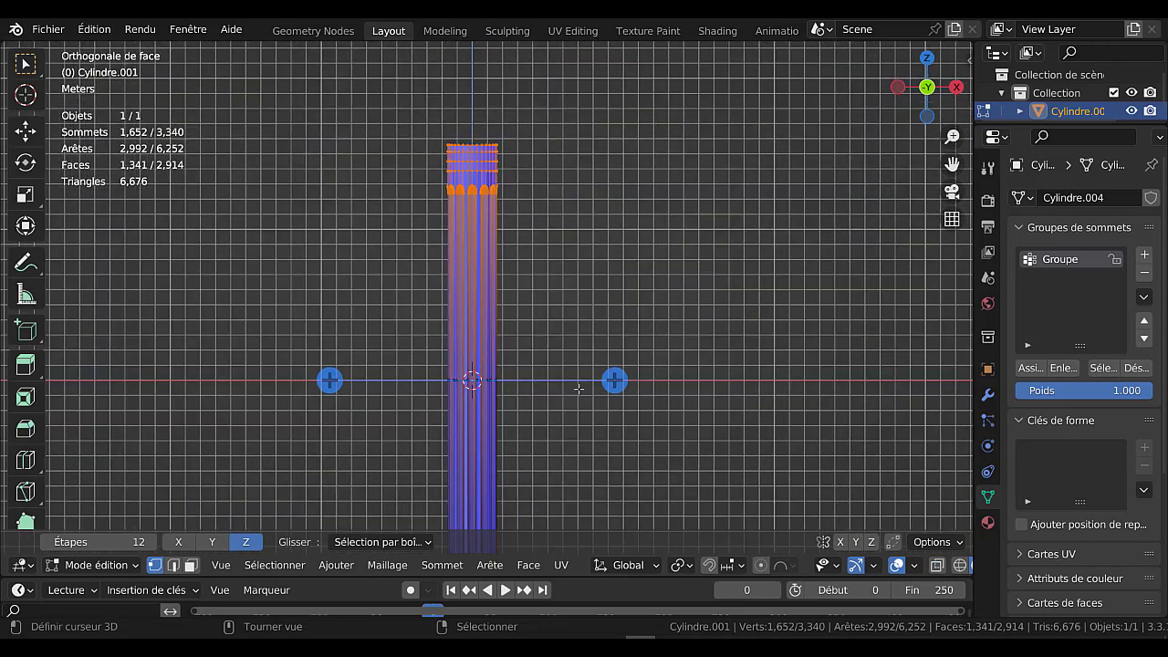
scroll(578, 387, "down", 1)
scroll(578, 387, "down", 1)
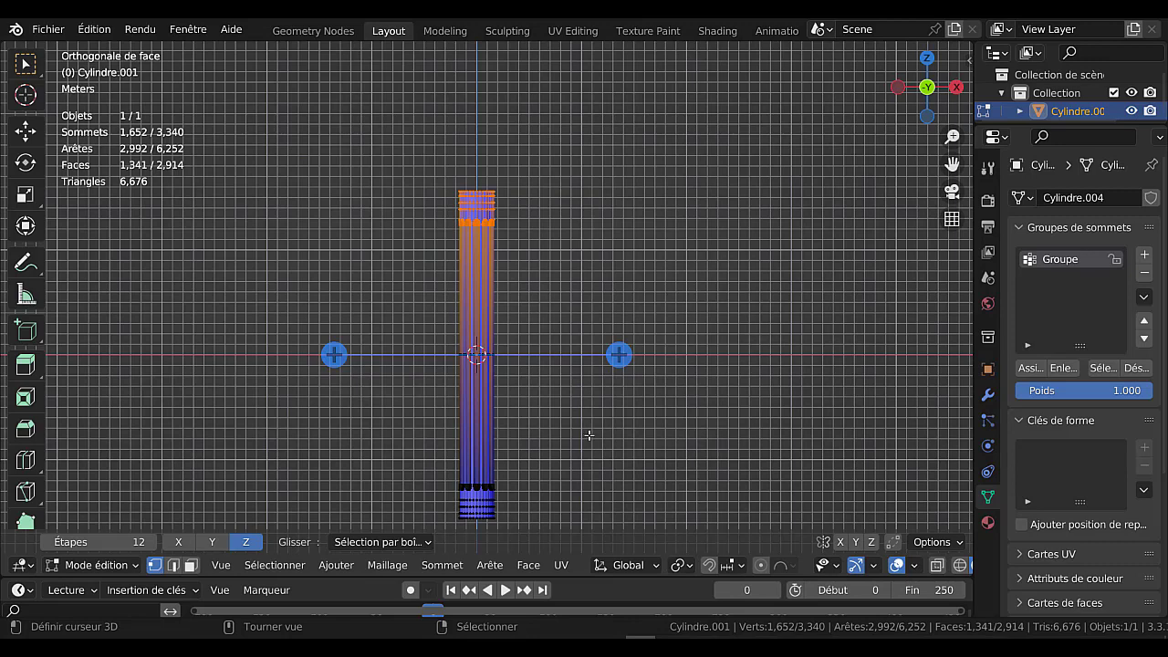
key("s")
key("z")
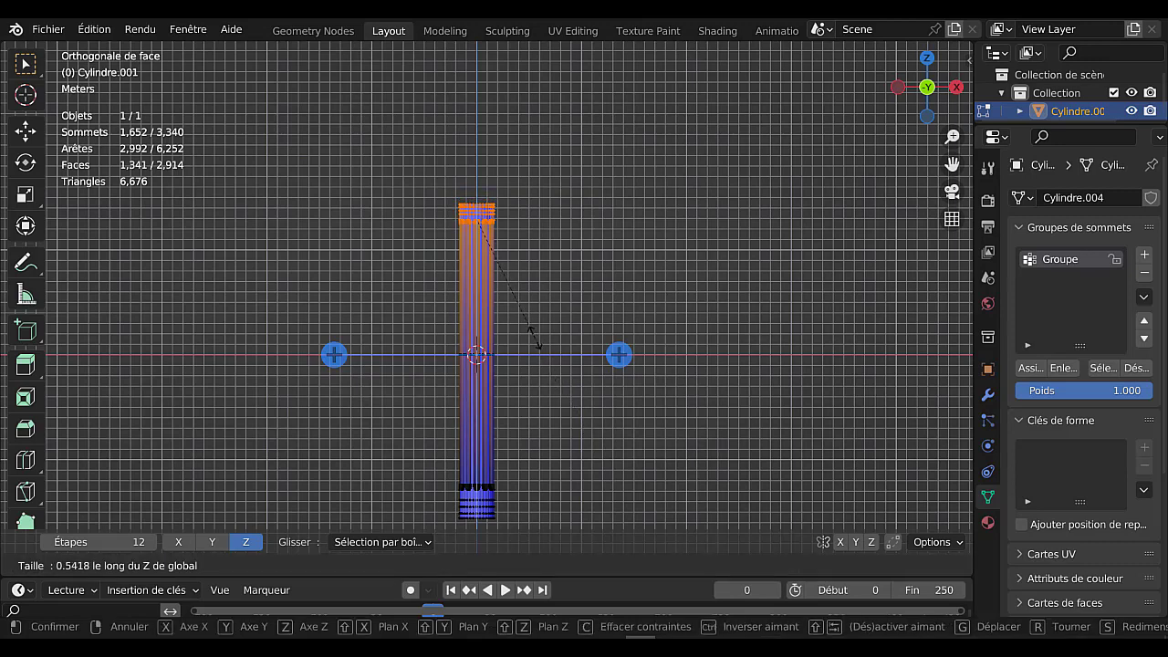
left_click(536, 340)
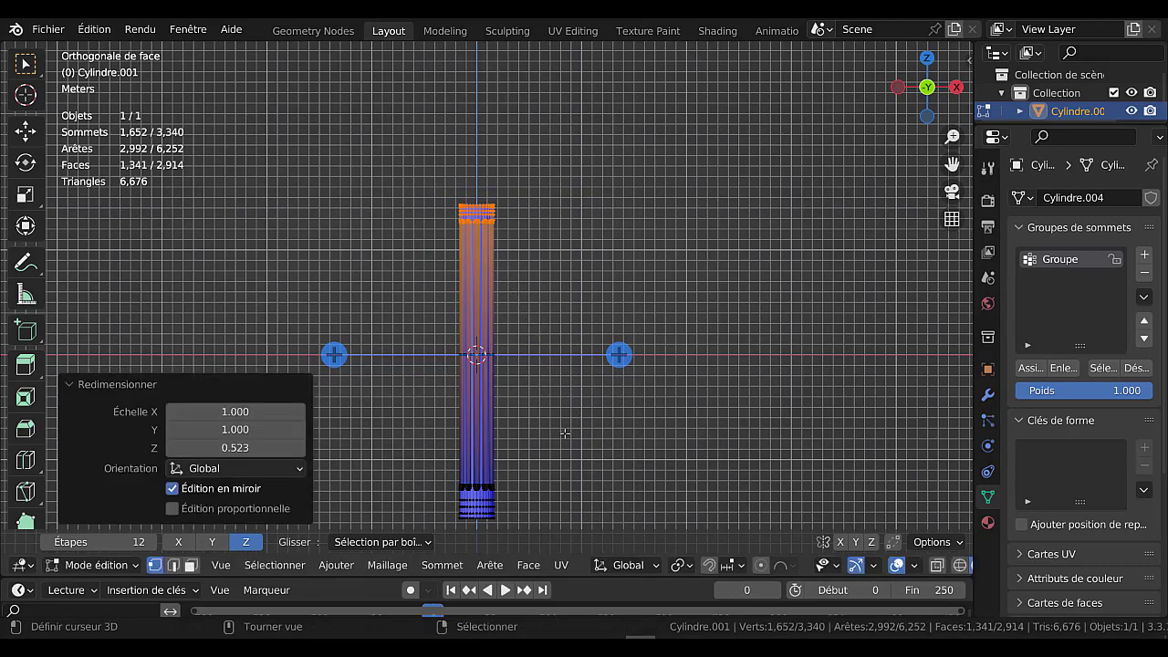
Scale the selected upper end uniformly to about 0.87 so the column tapers slightly upward.
key("s")
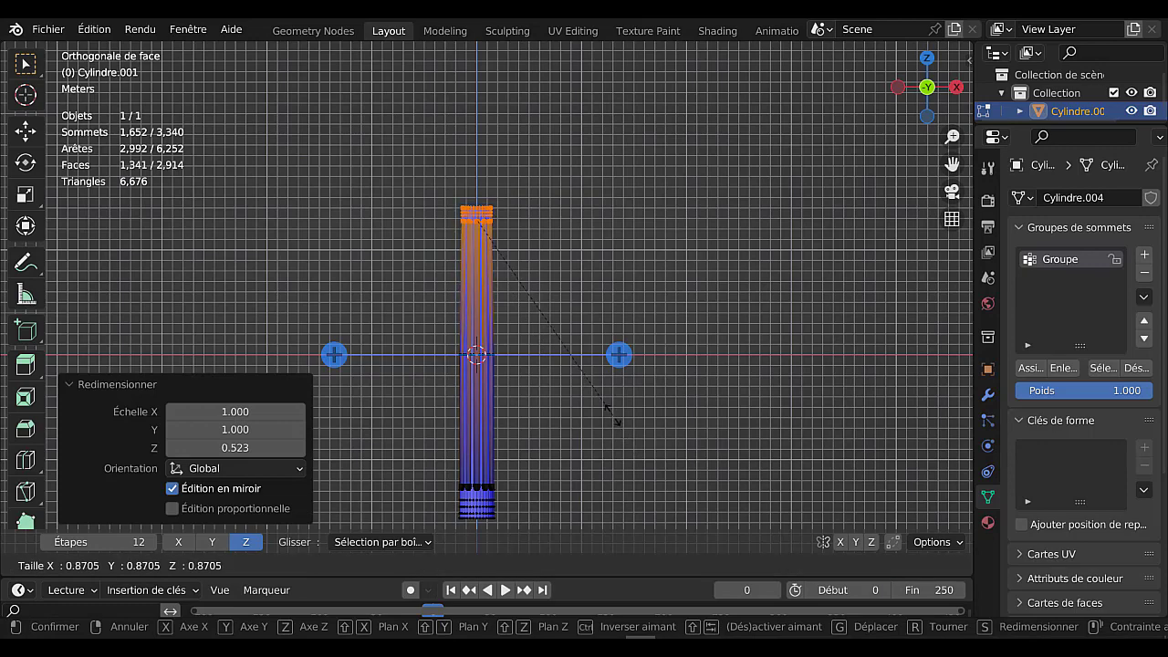
key("Escape")
key("Tab")
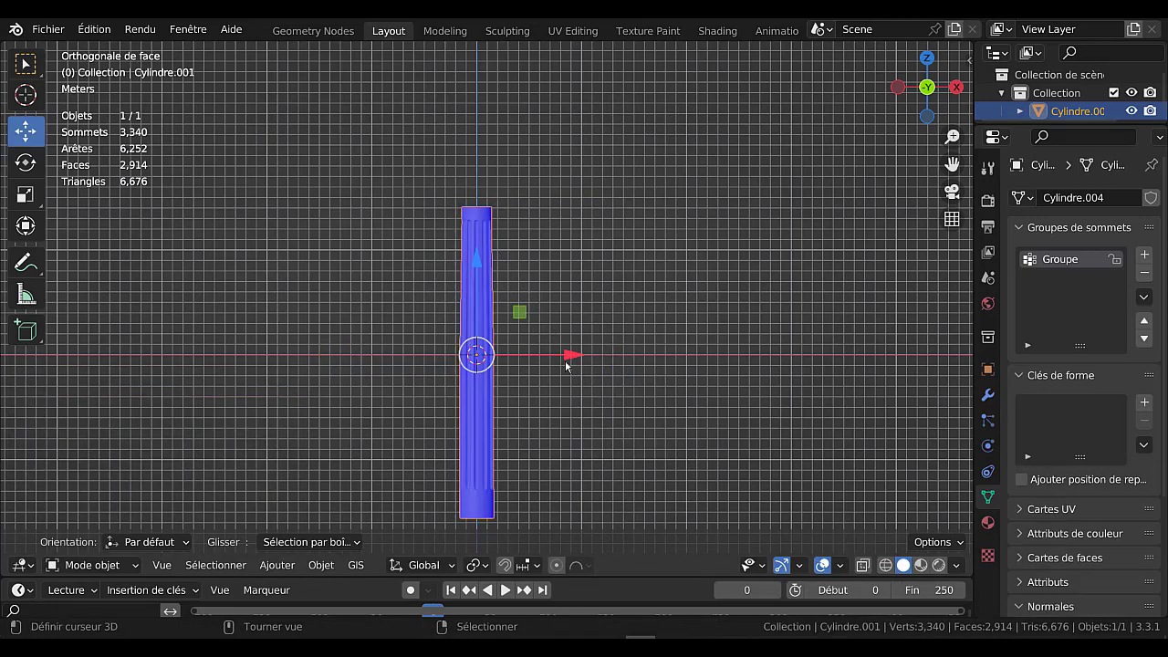
middle_click_drag(559, 412, 573, 377, "shift")
scroll(505, 269, "up", 1)
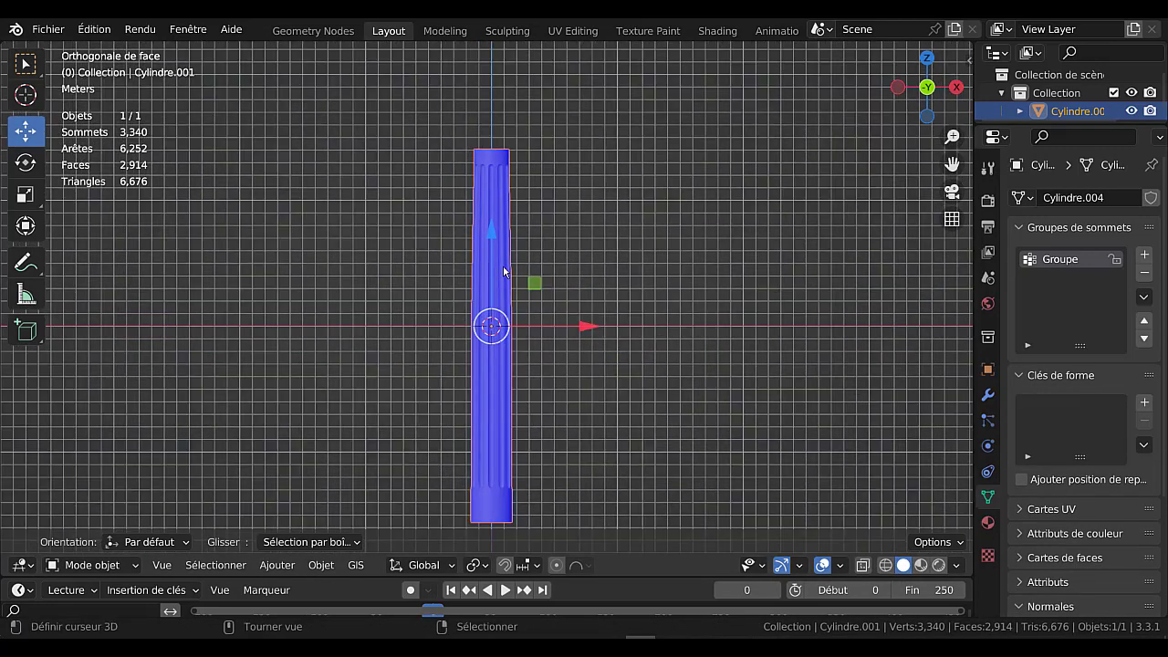
key("Tab")
key("s")
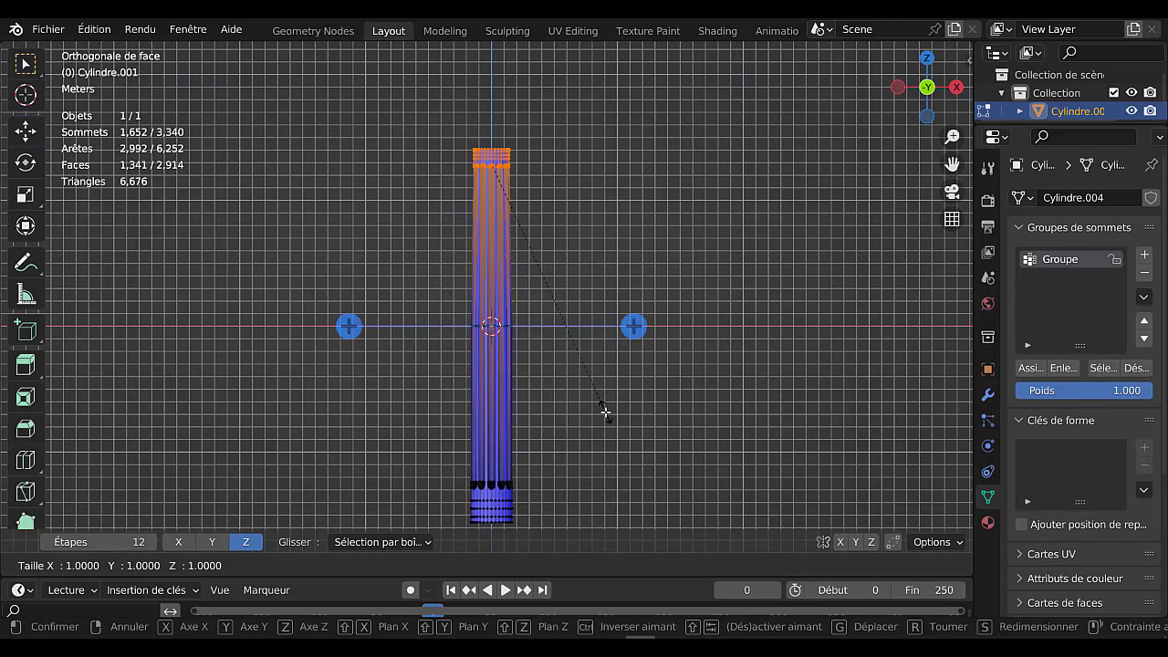
left_click(714, 445)
key("Tab")
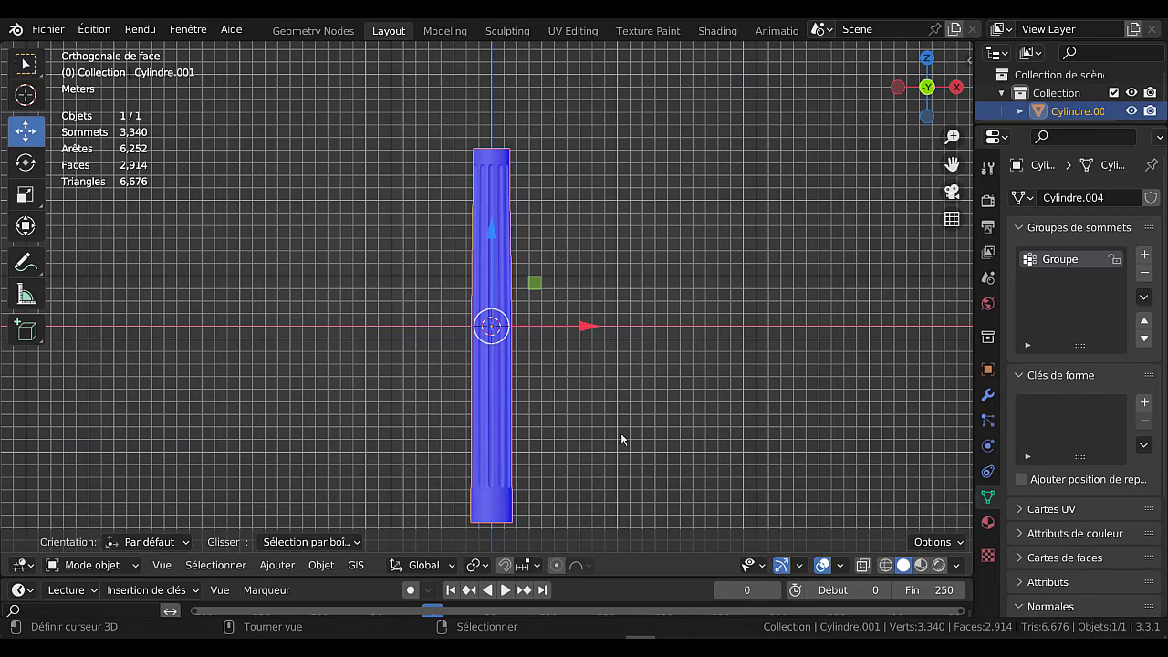
key("Tab")
key("Tab")
Clear the selection and dissolve the middle of the three horizontal edge loops between the column's top rim and the flutes.
middle_click_drag(570, 402, 544, 411)
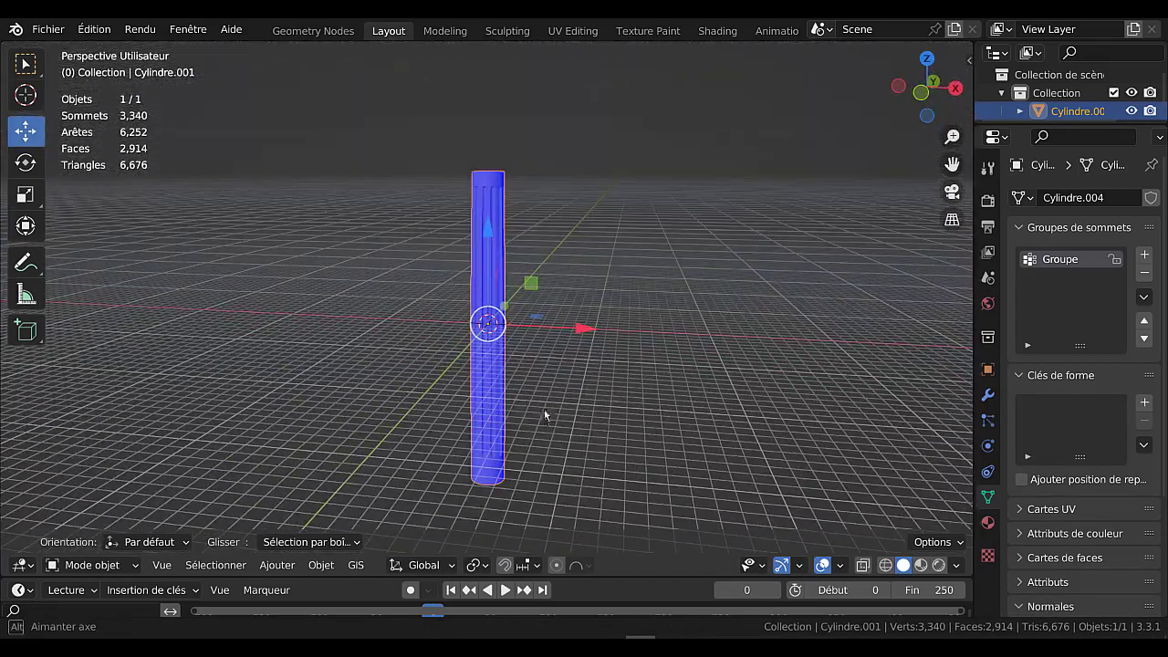
key("Tab")
middle_click_drag(563, 305, 560, 355, "shift")
scroll(560, 355, "up", 7)
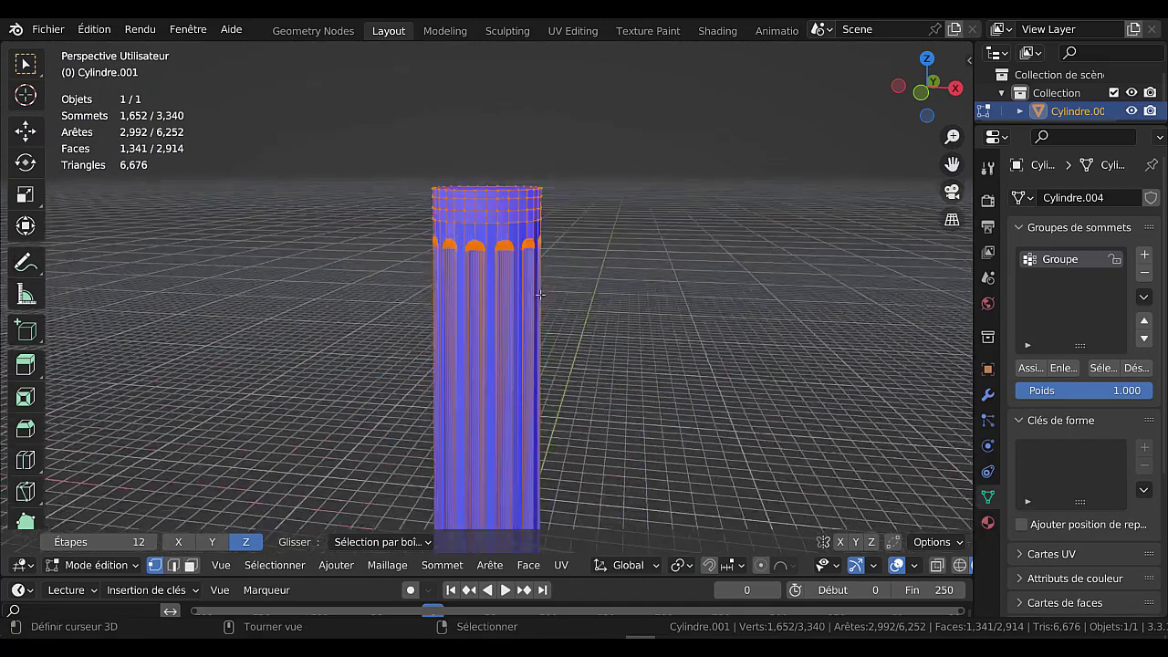
middle_click_drag(534, 282, 534, 322)
middle_click_drag(531, 265, 522, 214)
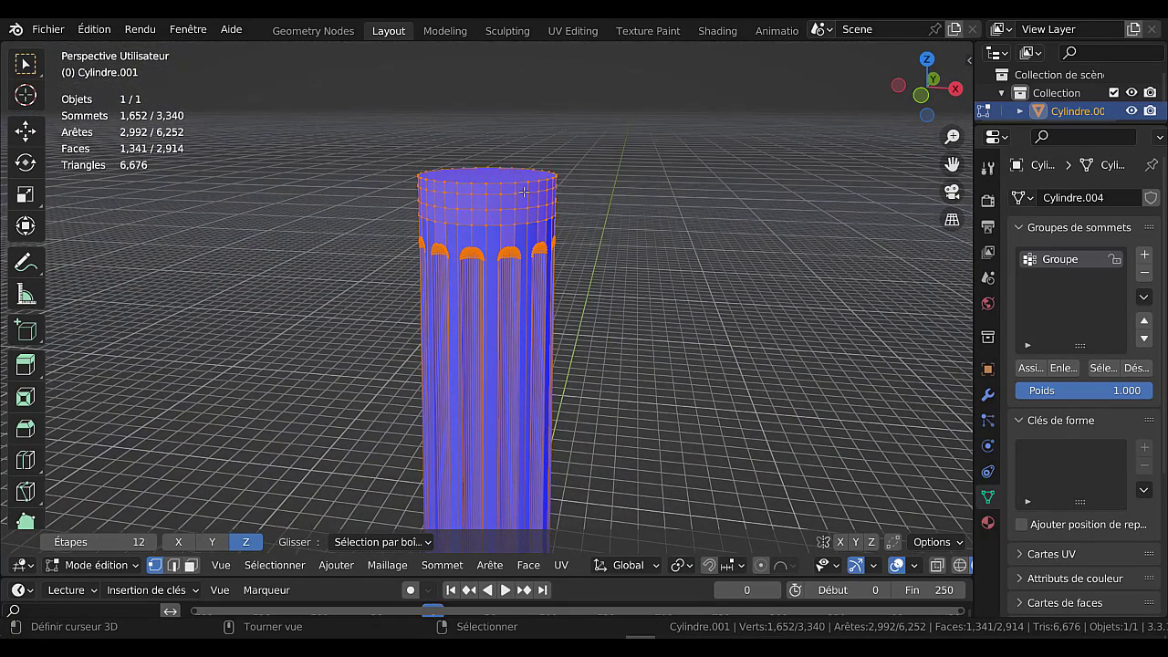
key("alt+a")
left_click(521, 208, "alt")
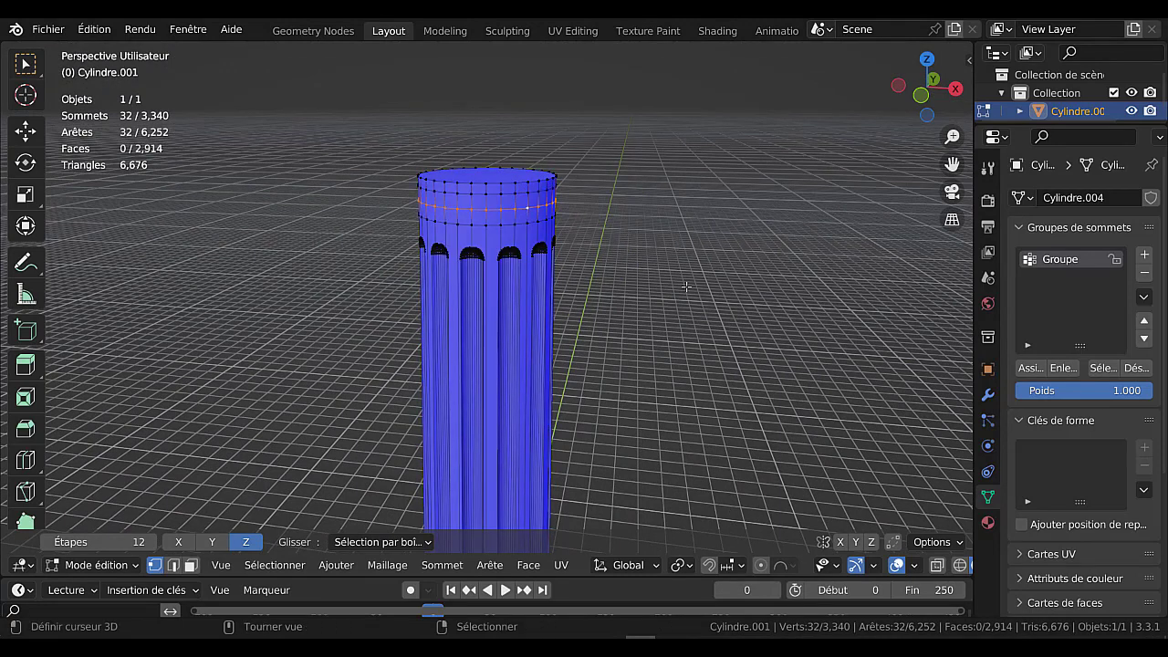
key("x")
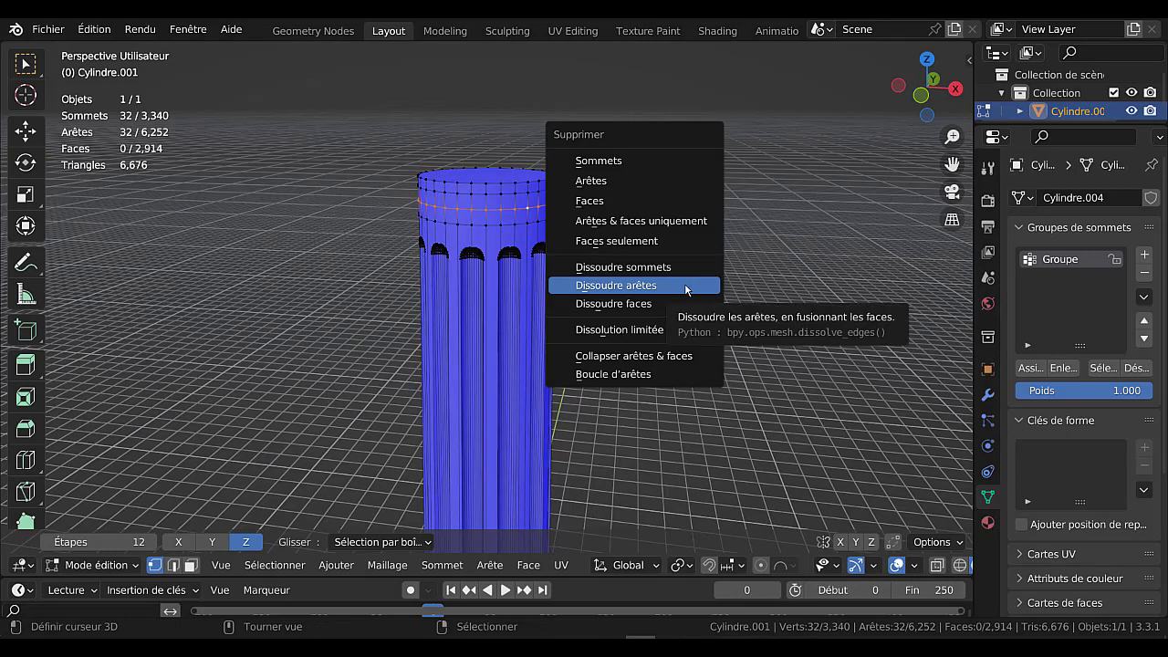
left_click(688, 287)
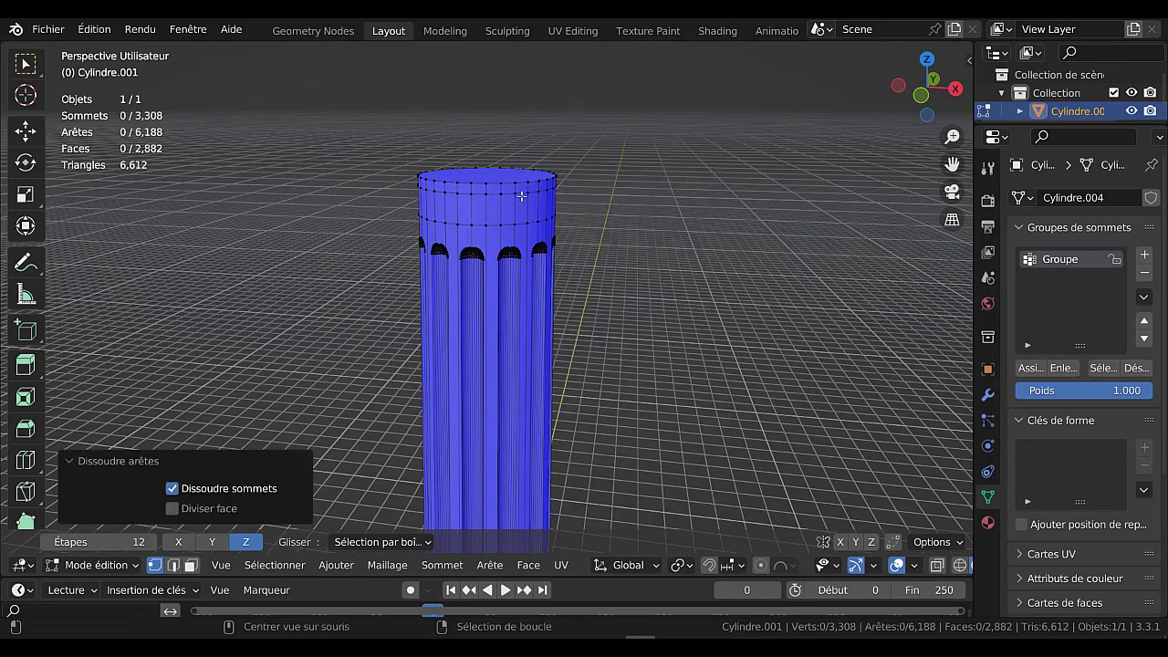
Slide the edge loop below the top rim downward by a factor of 0.258 and scale it to 1.310.
left_click(521, 196, "alt")
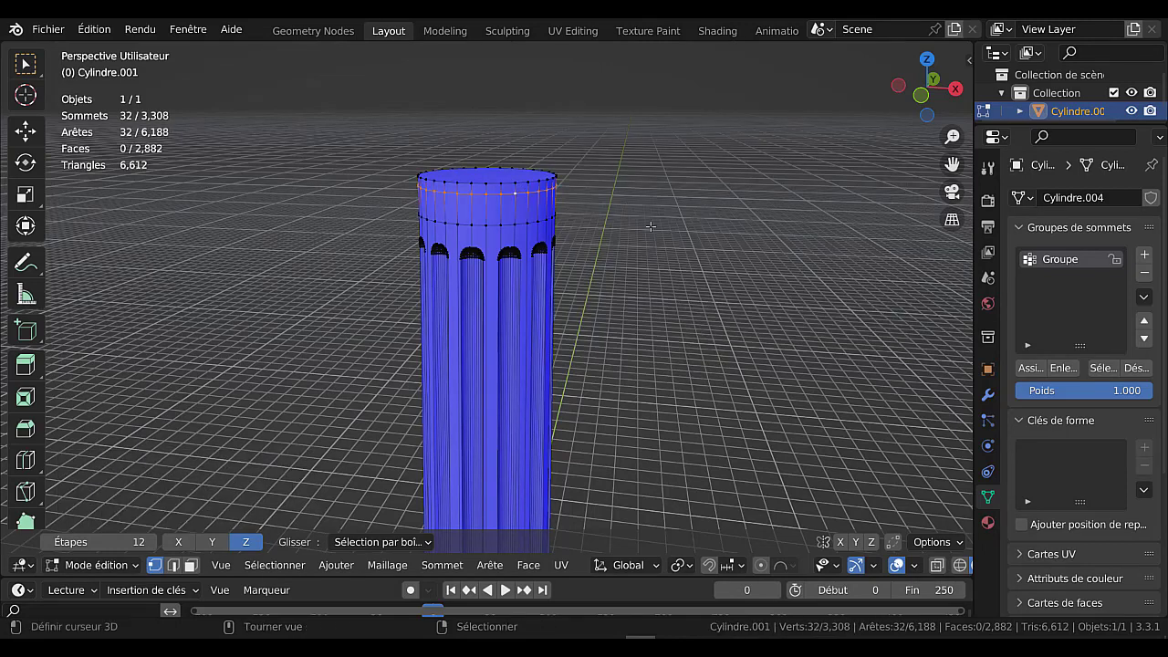
key("g")
key("g")
left_click(686, 321)
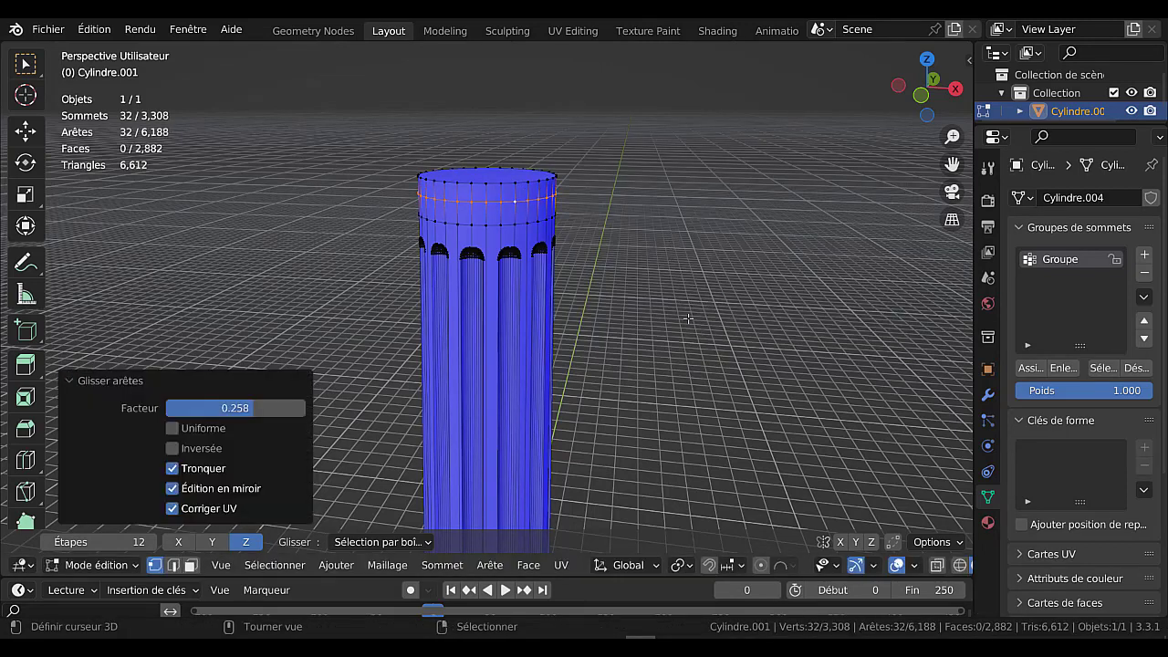
key("s")
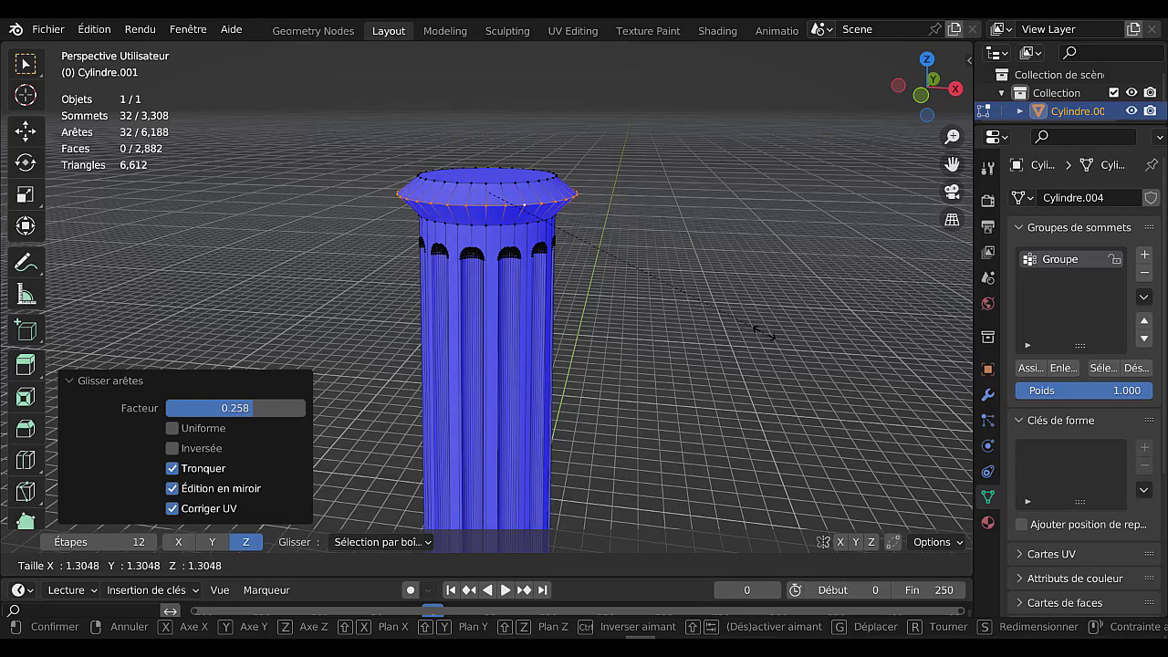
left_click(650, 341)
scroll(736, 335, "down", 1)
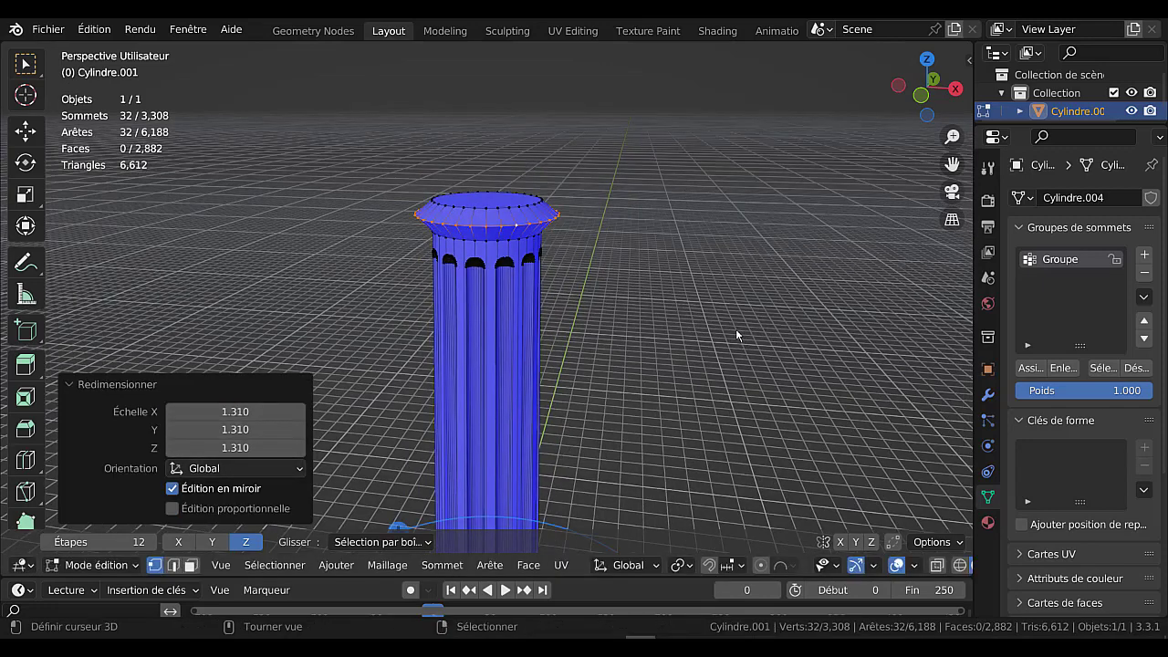
Bevel the flared upper edge loop with a width of 0.364 m and 4 segments.
key("ctrl+b")
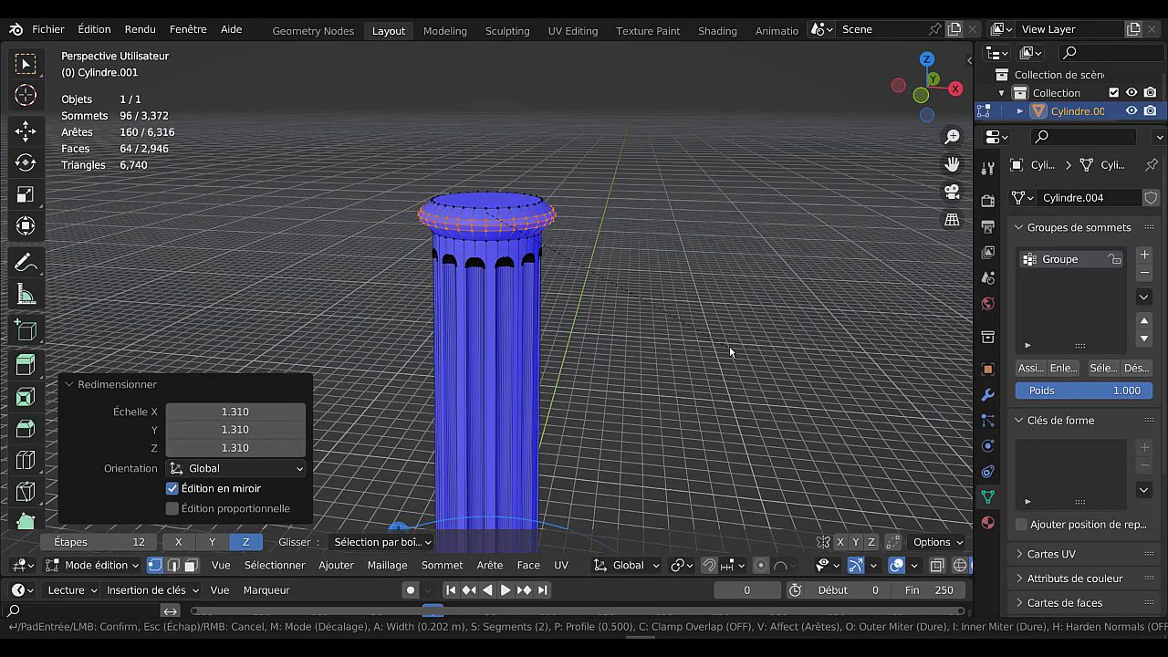
scroll(736, 352, "up", 2)
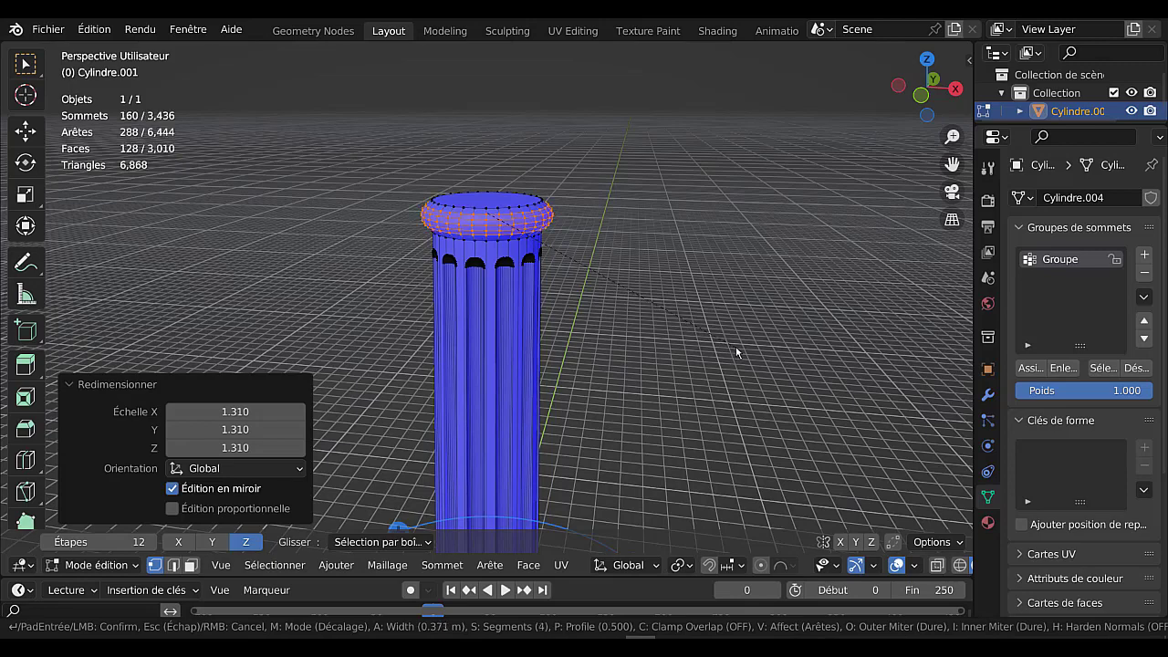
left_click(736, 352)
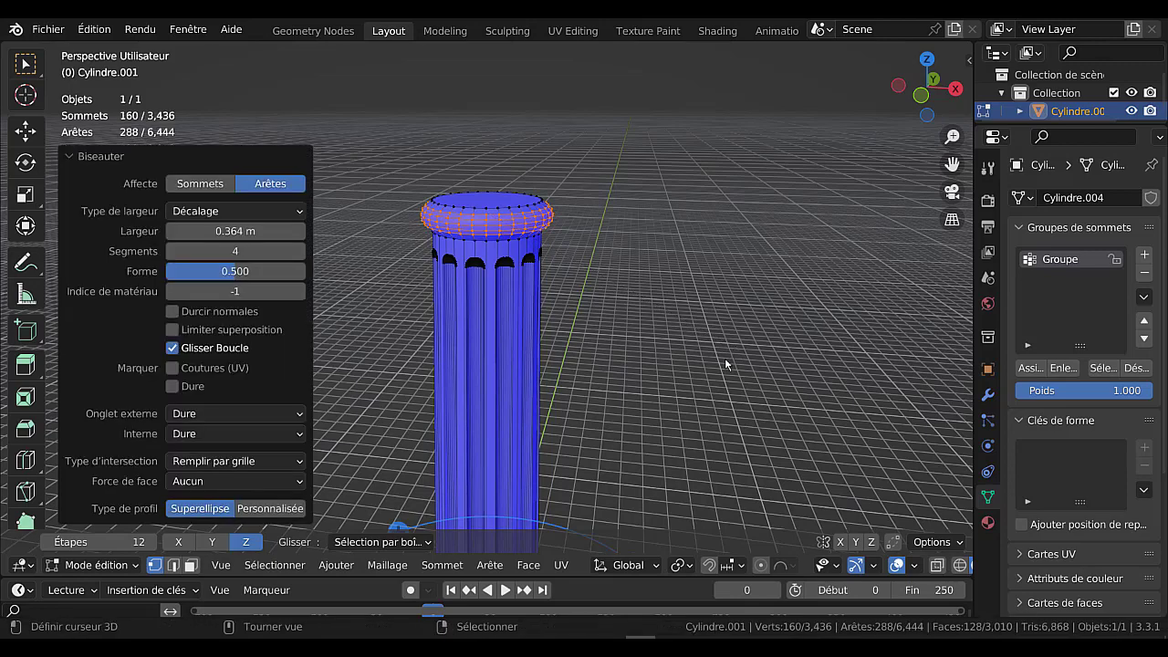
Examine the rounded collar at the column's upper end in Object Mode and Edit Mode.
key("Tab")
middle_click_drag(716, 361, 620, 336)
scroll(619, 302, "down", 2)
key("Tab")
scroll(622, 299, "up", 3)
key("Tab")
key("Tab")
scroll(620, 334, "up", 2)
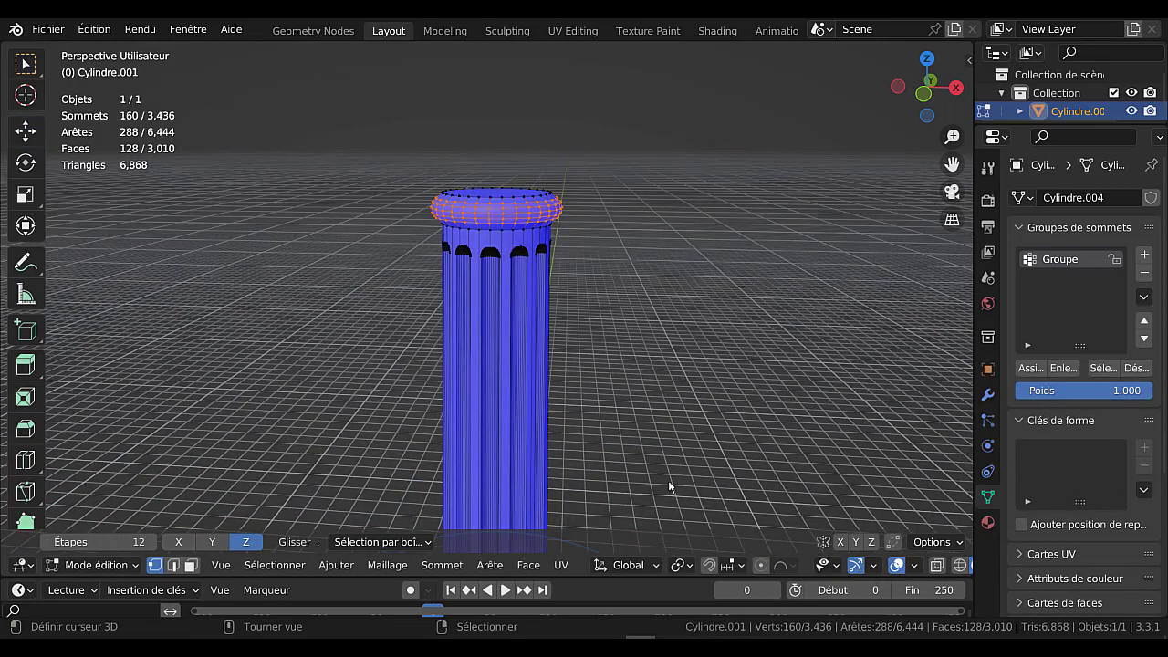
scroll(677, 469, "down", 1)
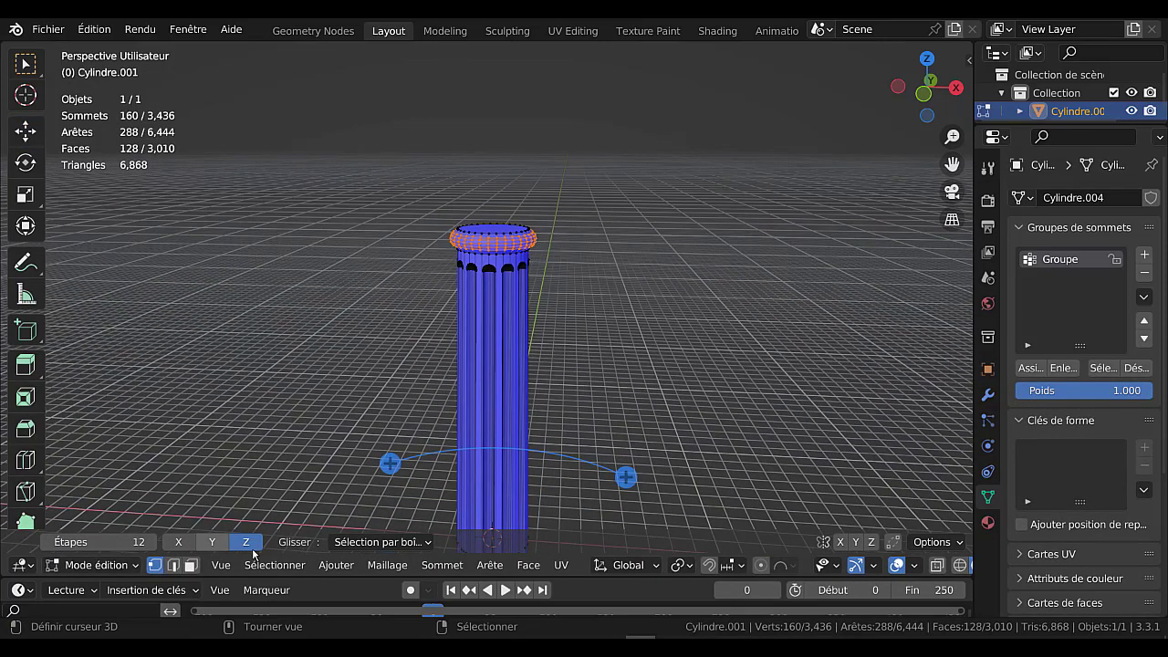
key("Tab")
key("Tab")
key("Tab")
Slide the edge loop just above the column's bottom rim upward by a factor of 0.333 and scale it to 1.584.
middle_click_drag(712, 459, 535, 417)
key("Tab")
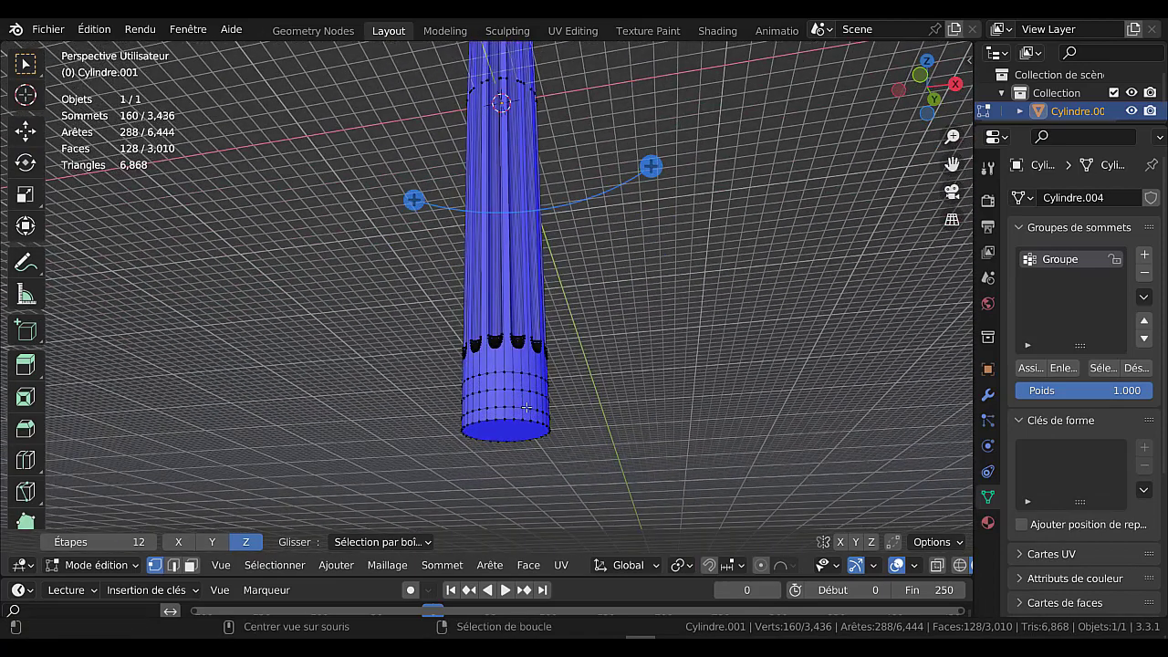
left_click(526, 407, "alt")
middle_click_drag(639, 422, 637, 449)
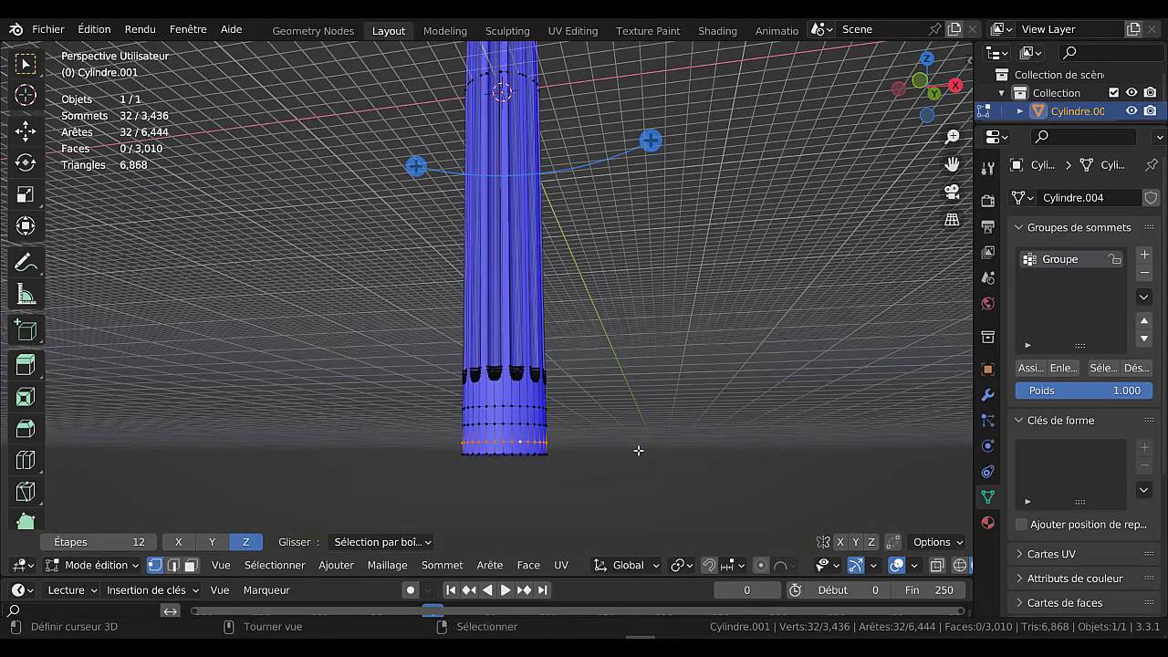
key("g")
key("g")
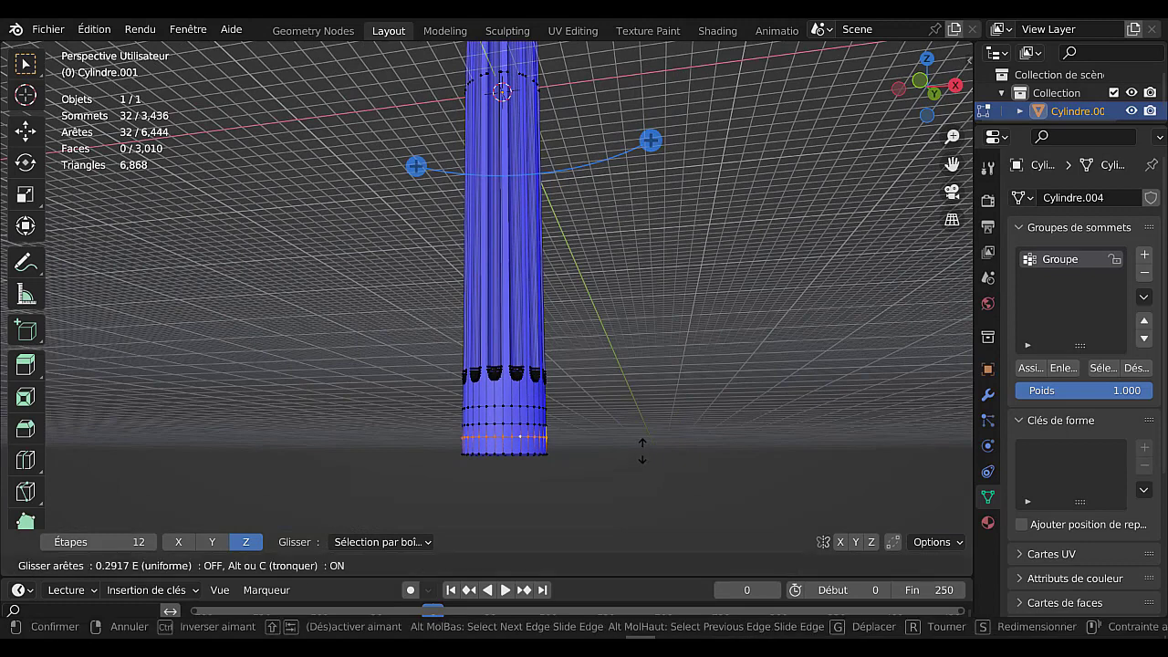
left_click(642, 450)
key("s")
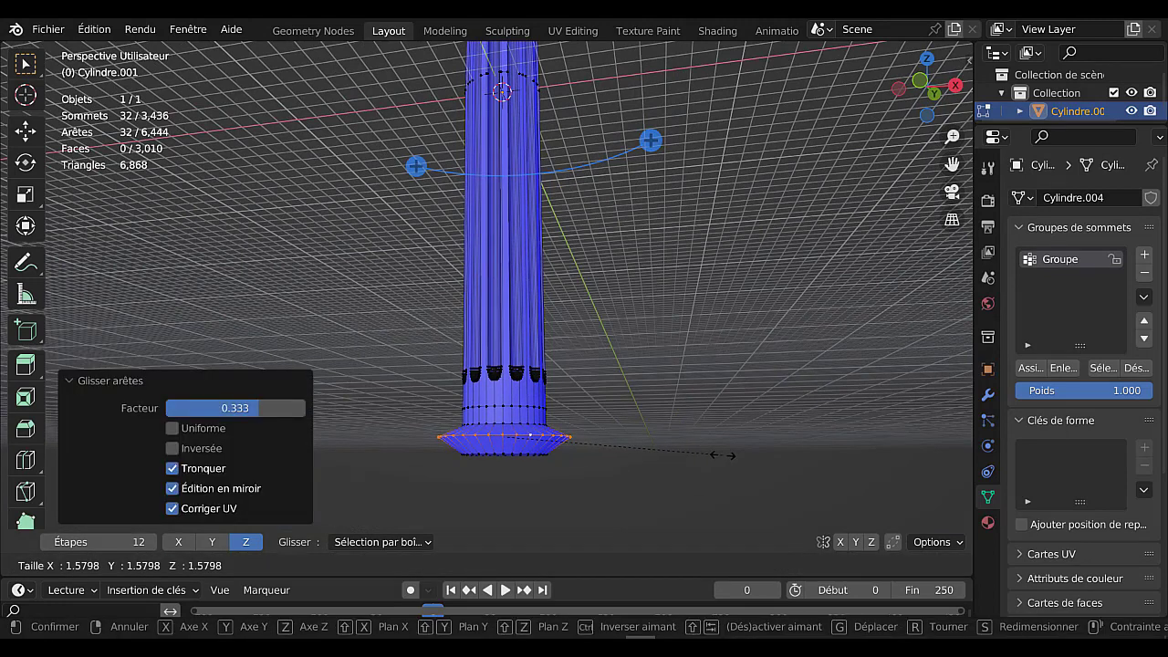
left_click(722, 452)
Try beveling the flared lower edge loop about 0.73 m wide with 4 segments and a hand-shaped custom profile curve.
key("ctrl+b")
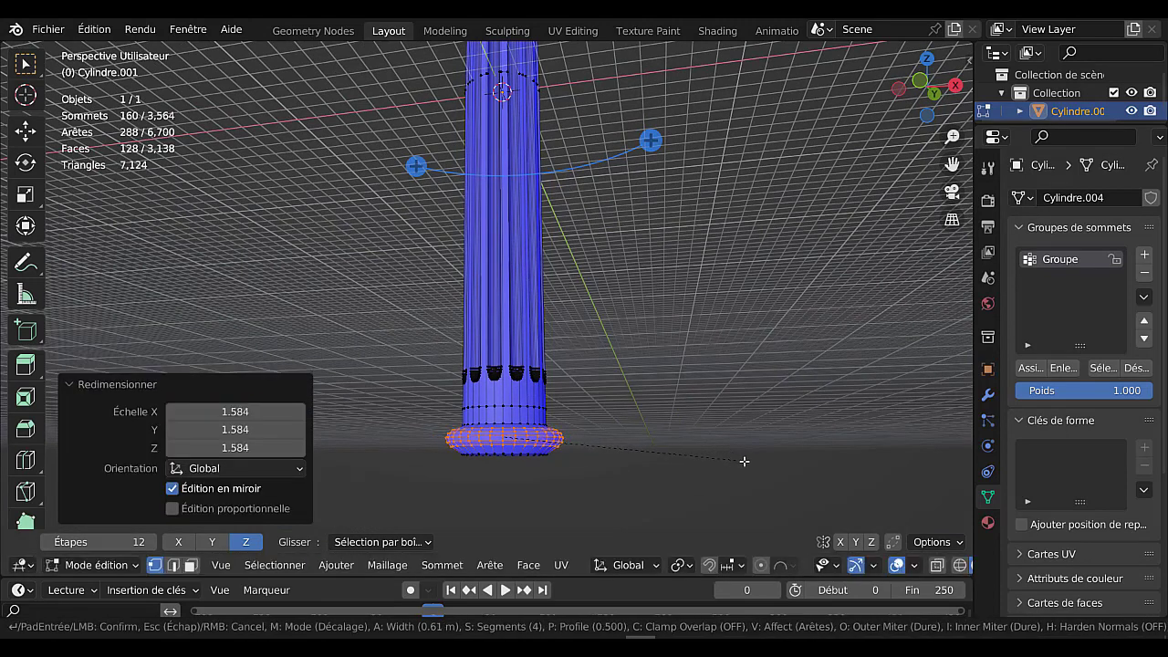
left_click(744, 461)
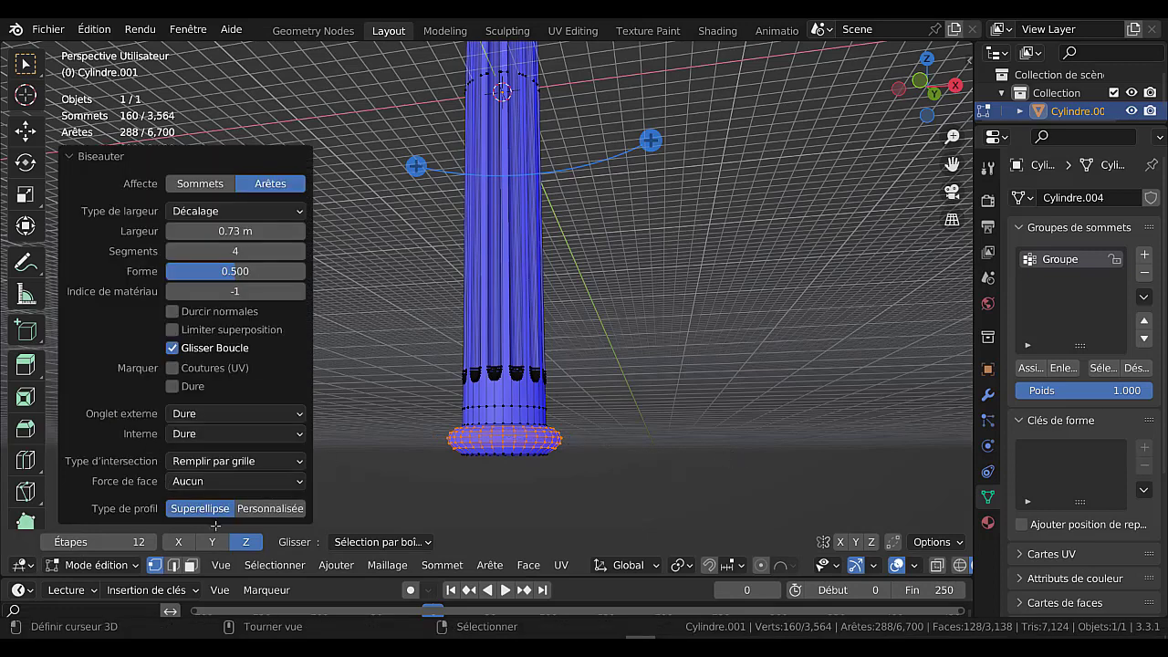
left_click(270, 508)
scroll(264, 467, "down", 5)
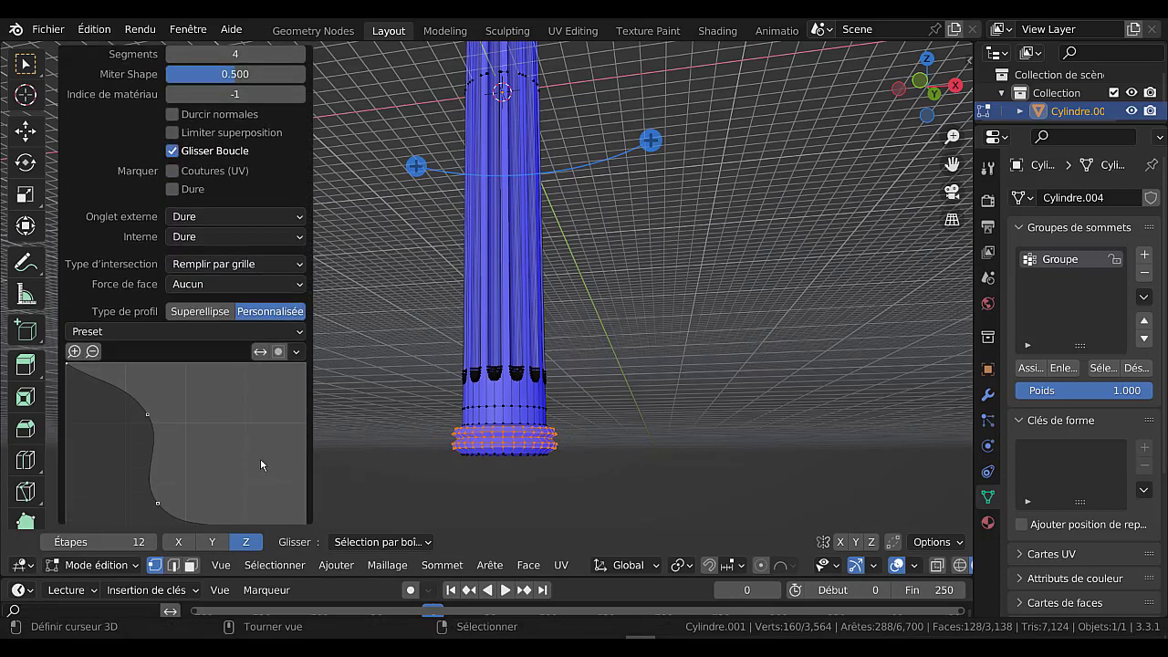
scroll(261, 464, "down", 3)
left_click_drag(148, 318, 117, 346)
left_click_drag(268, 444, 152, 465)
Check the lower collar in Object Mode and undo the custom-profile bevel in Edit Mode.
key("Tab")
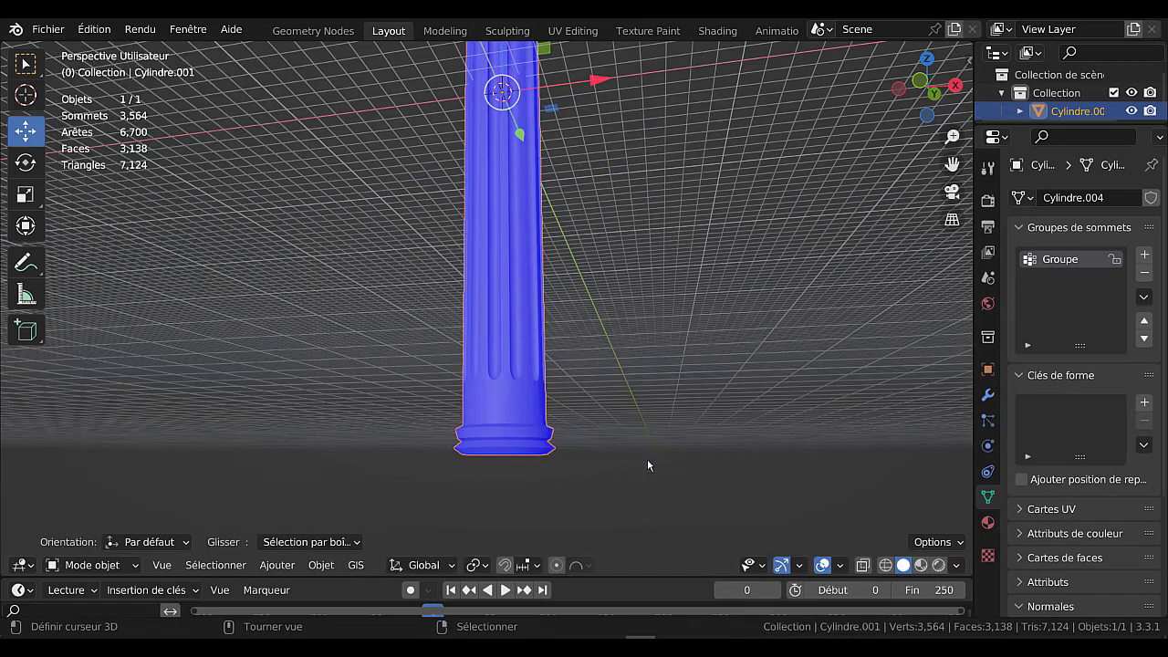
key("Tab")
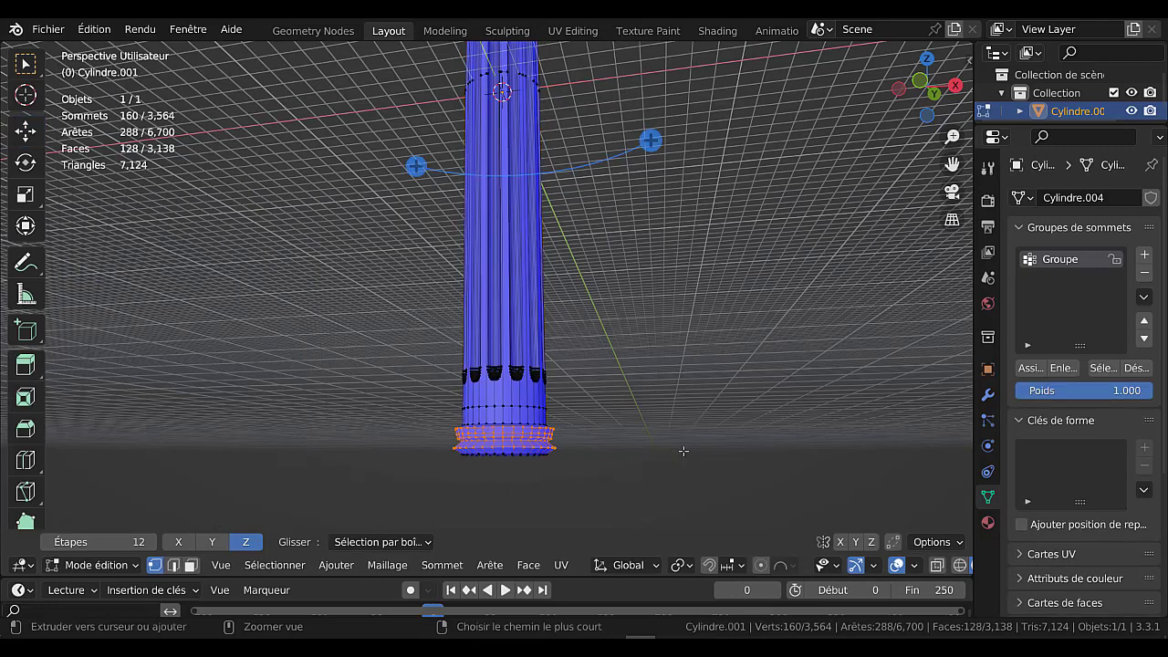
key("Tab")
key("Tab")
key("ctrl+z")
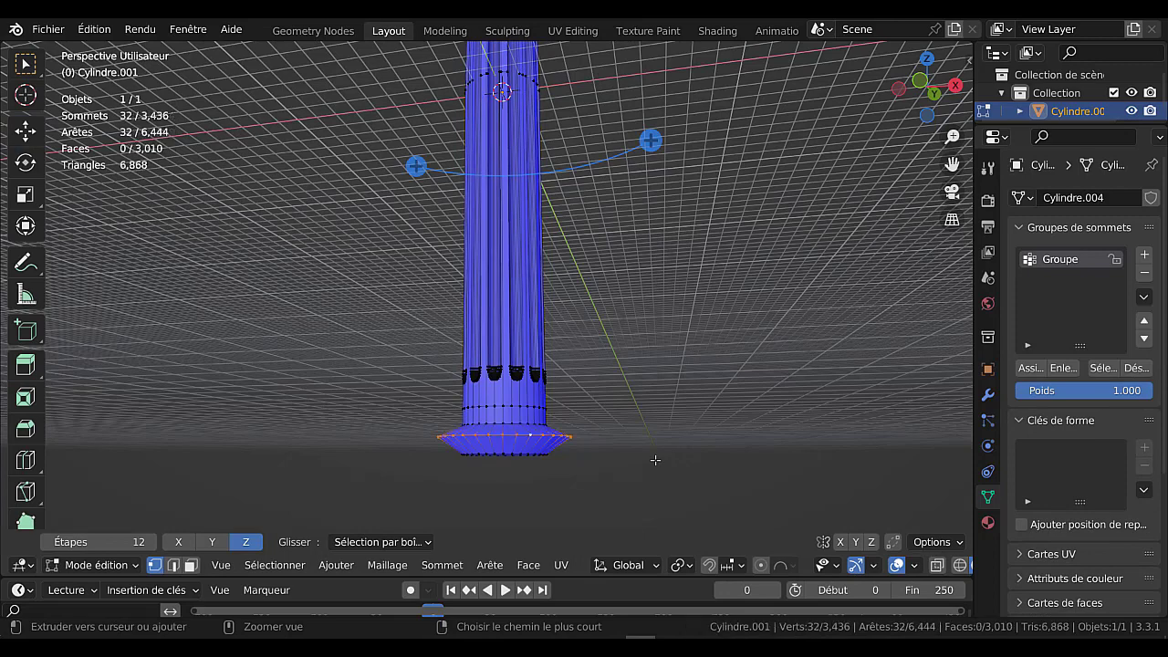
Bevel the flared lower edge loop 0.795 m wide with 4 segments and reshape the points of its custom profile curve.
key("ctrl+b")
left_click(716, 473)
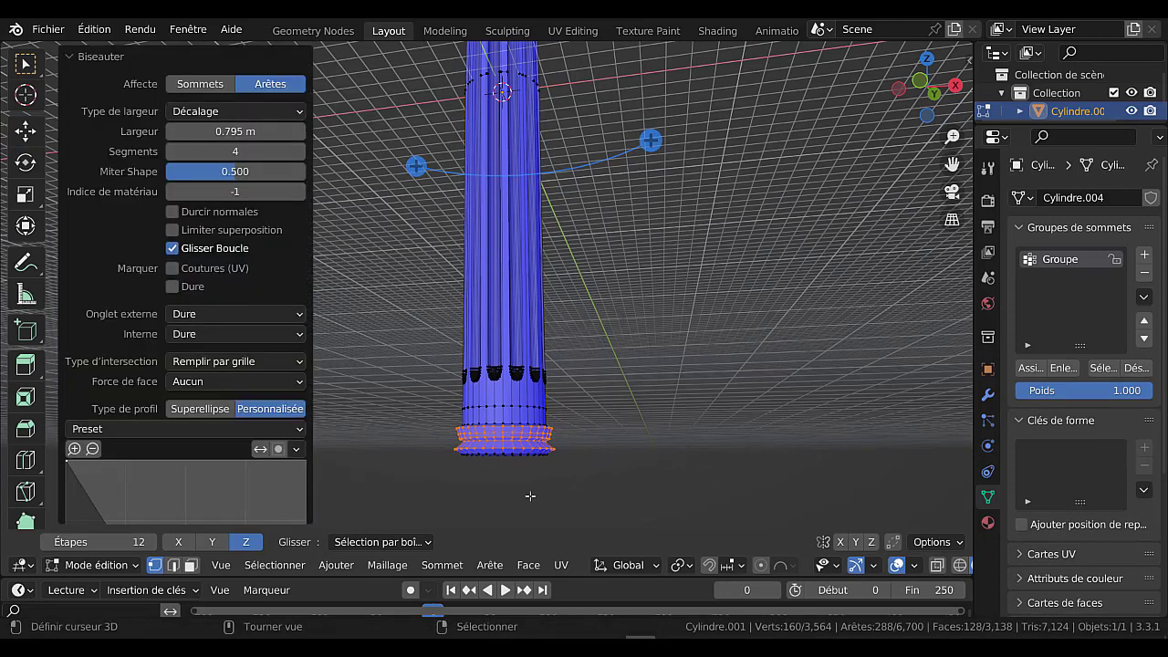
scroll(89, 471, "down", 6)
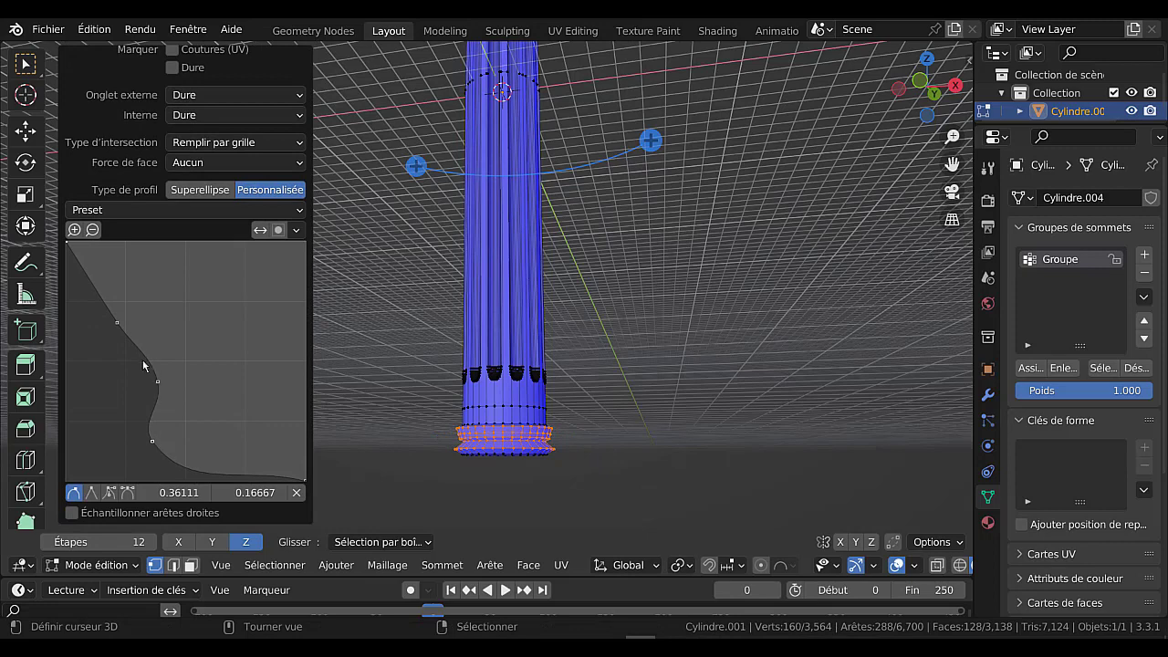
left_click_drag(118, 323, 143, 308)
left_click_drag(159, 390, 268, 467)
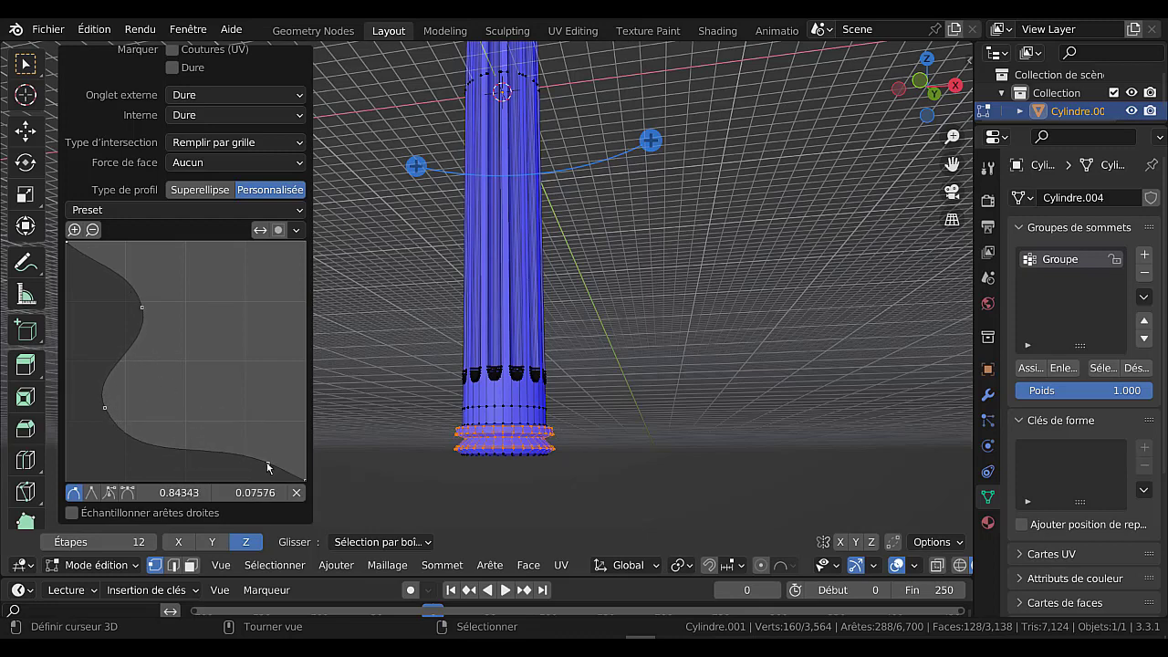
left_click_drag(134, 338, 172, 304)
left_click_drag(268, 463, 117, 444)
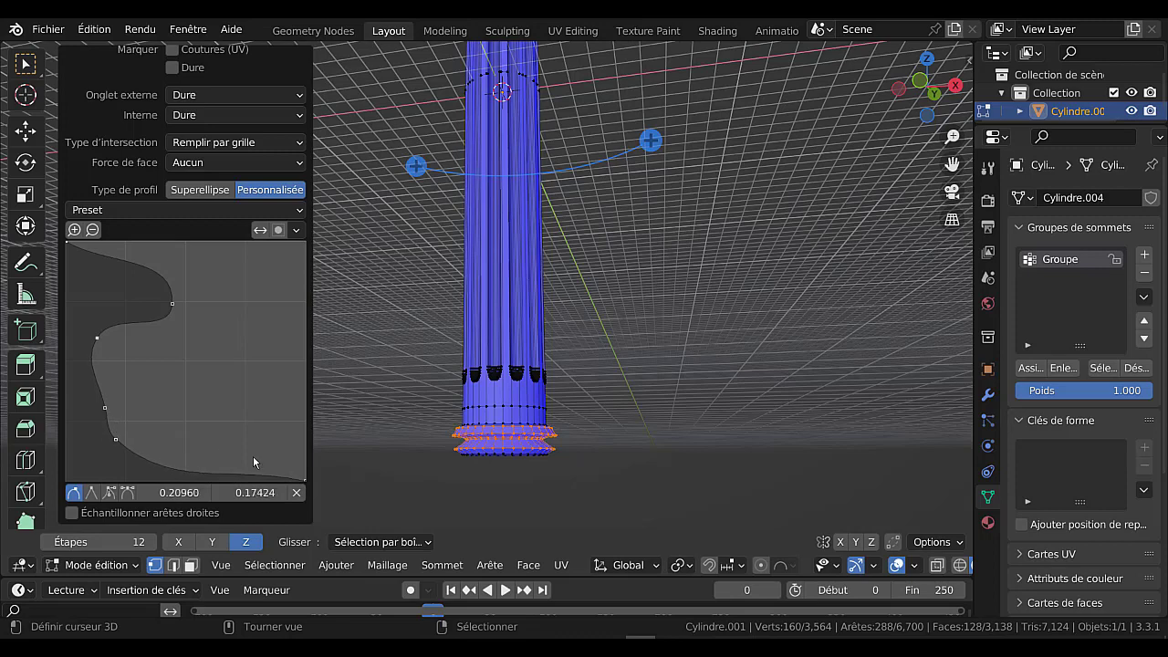
Set the lower collar bevel's shape to 0.491 and its profile type to Superellipse.
scroll(605, 461, "up", 3)
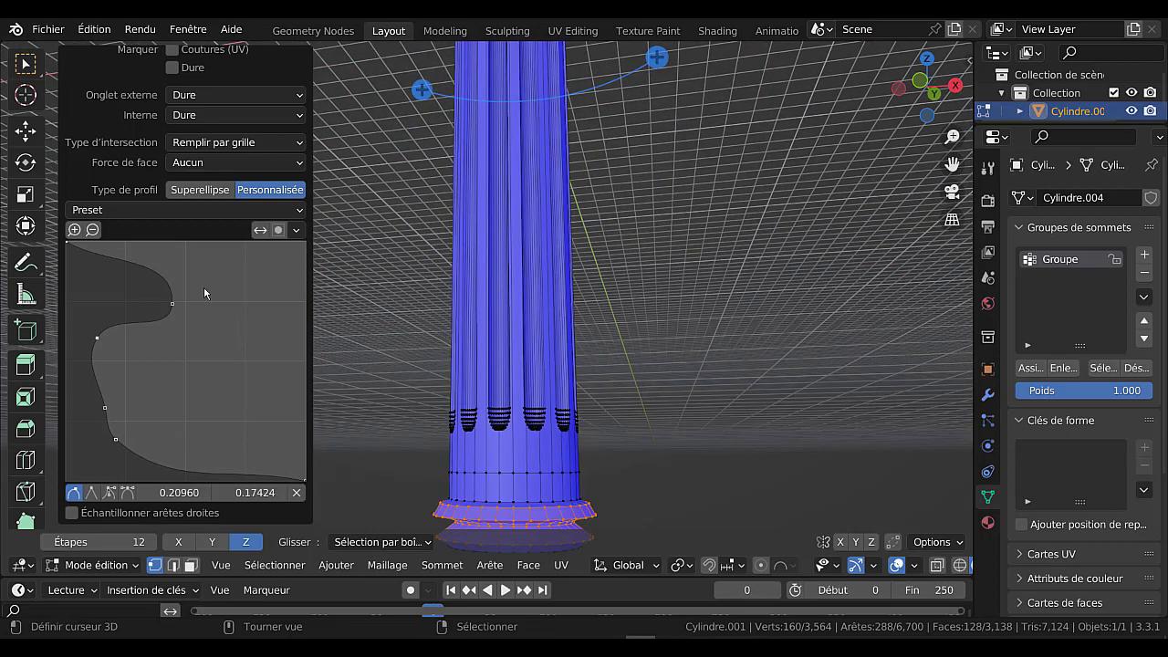
scroll(150, 128, "up", 6)
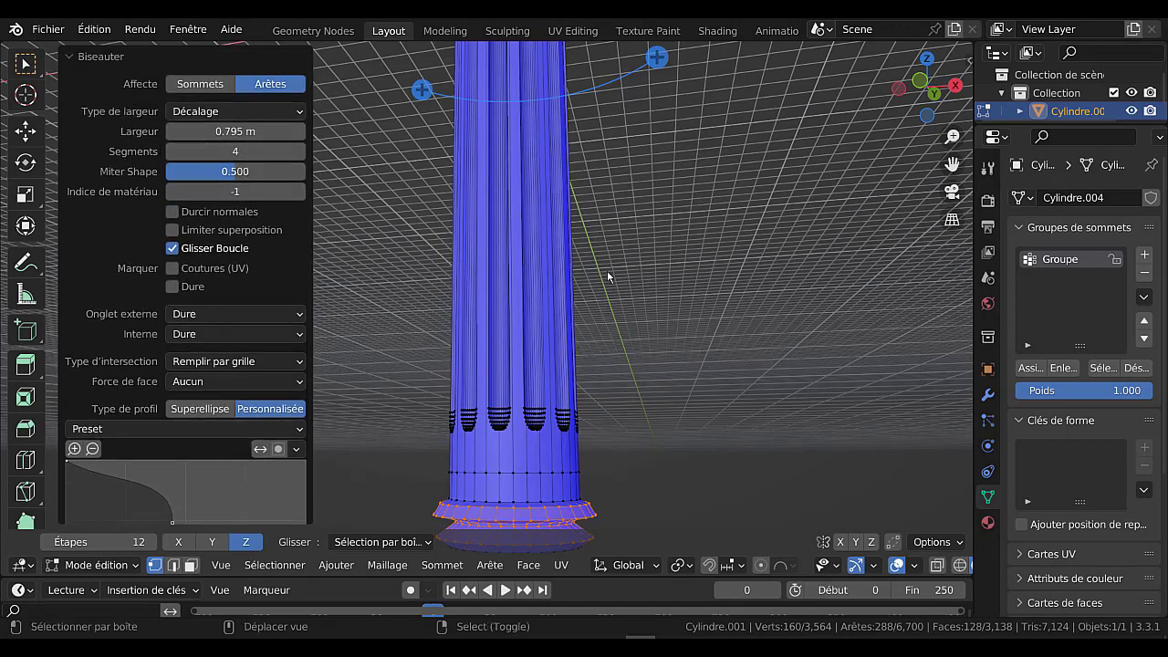
middle_click_drag(607, 270, 626, 210, "shift")
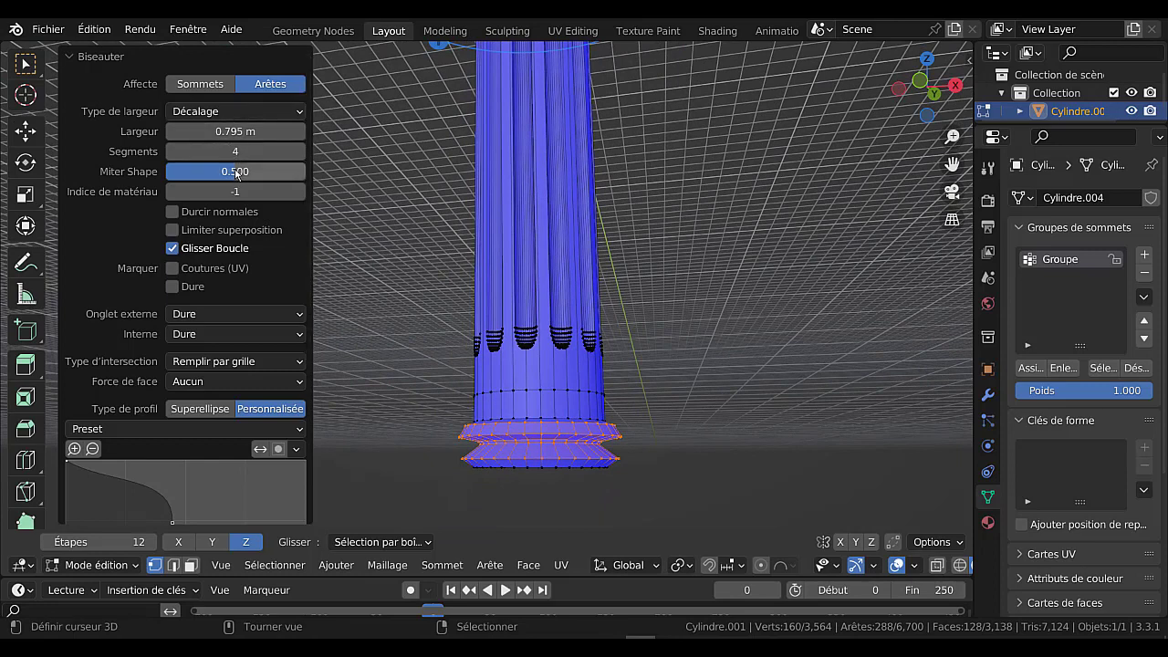
mouse_move(237, 172)
left_mouse_down()
mouse_move(201, 173)
mouse_move(236, 173)
left_mouse_up()
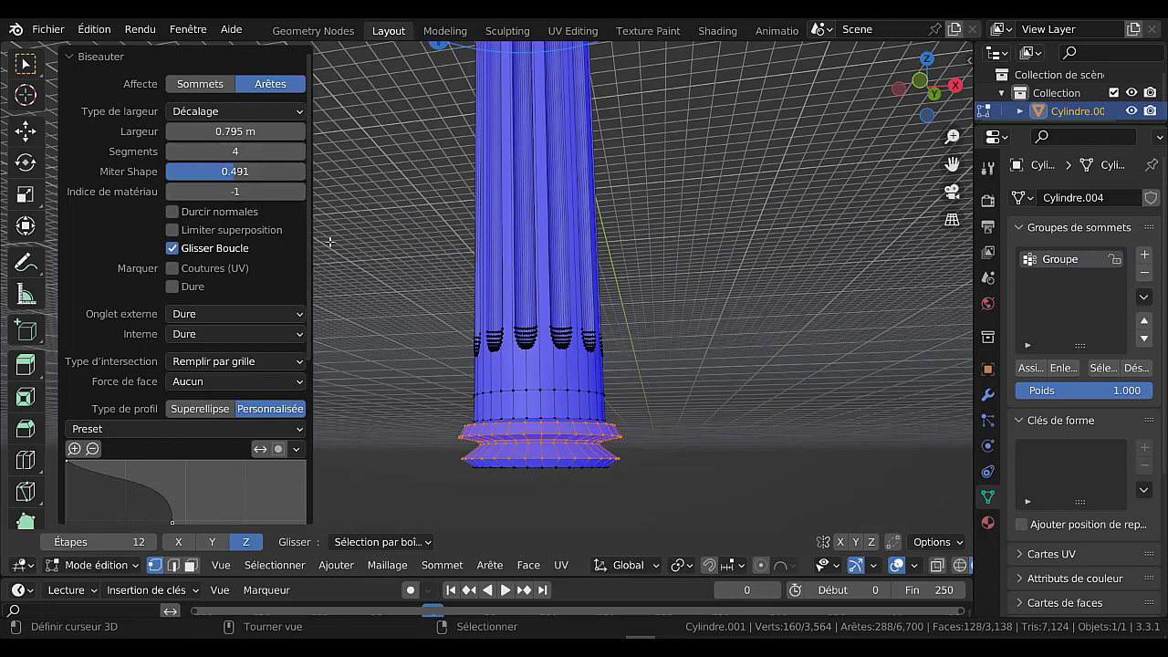
left_click(226, 415)
scroll(709, 434, "down", 1)
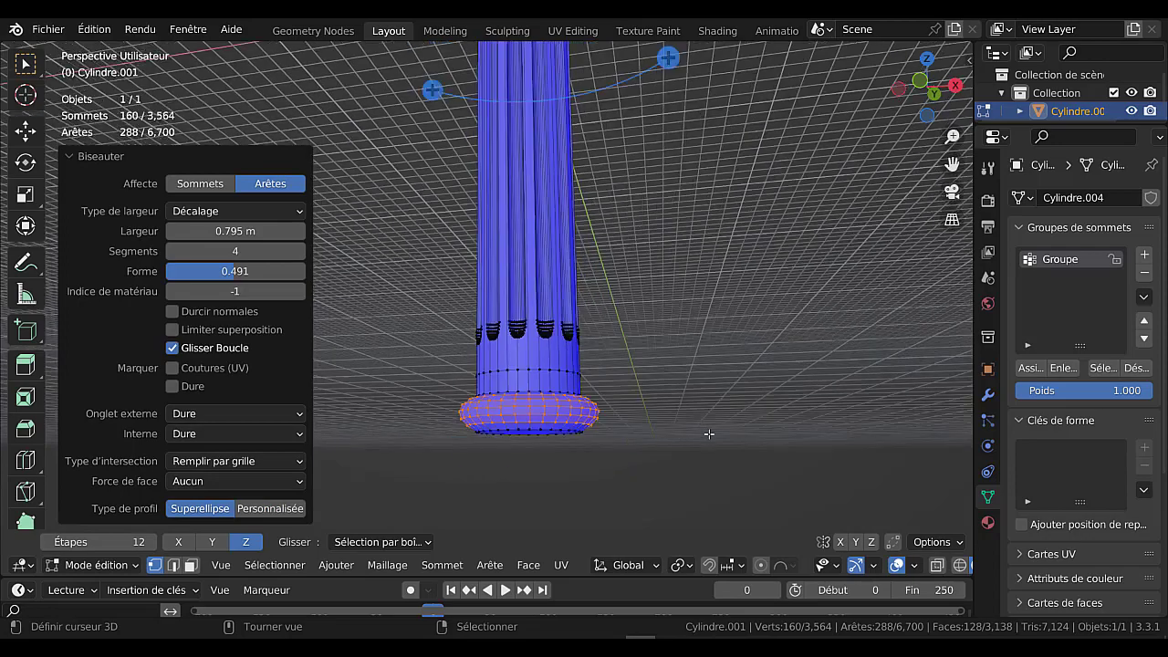
Examine the whole column in Object Mode, including its lower collar from underneath.
middle_click_drag(698, 440, 688, 410)
key("Tab")
scroll(688, 410, "down", 5)
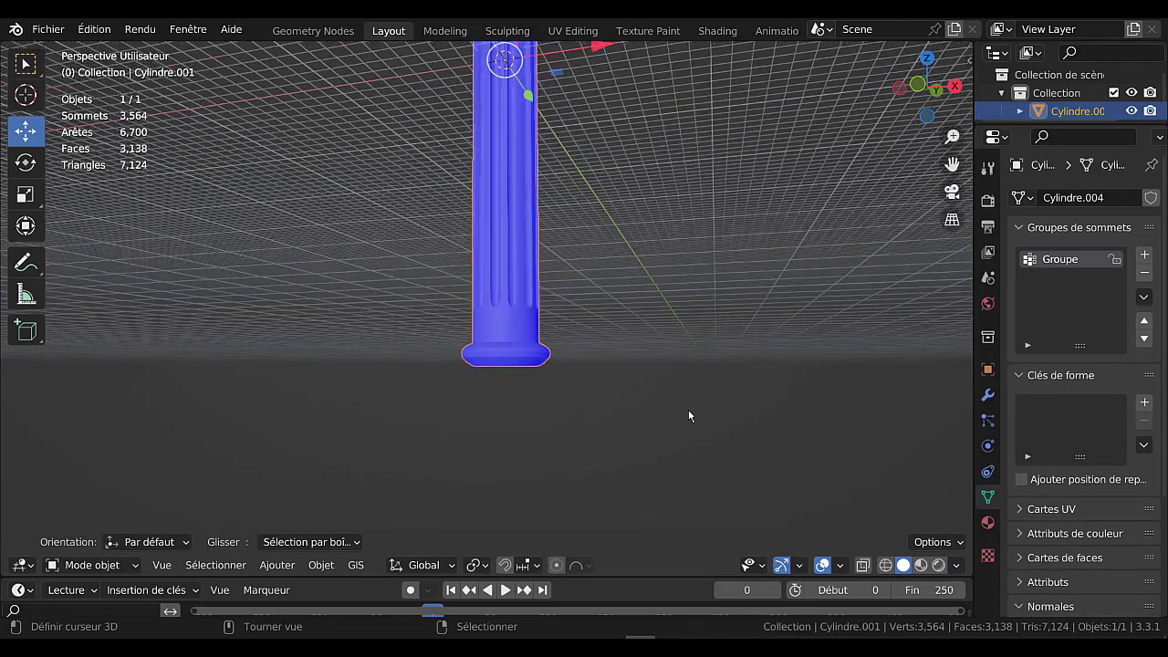
mouse_move(619, 403)
middle_mouse_down()
mouse_move(626, 359)
mouse_move(626, 386)
middle_mouse_up()
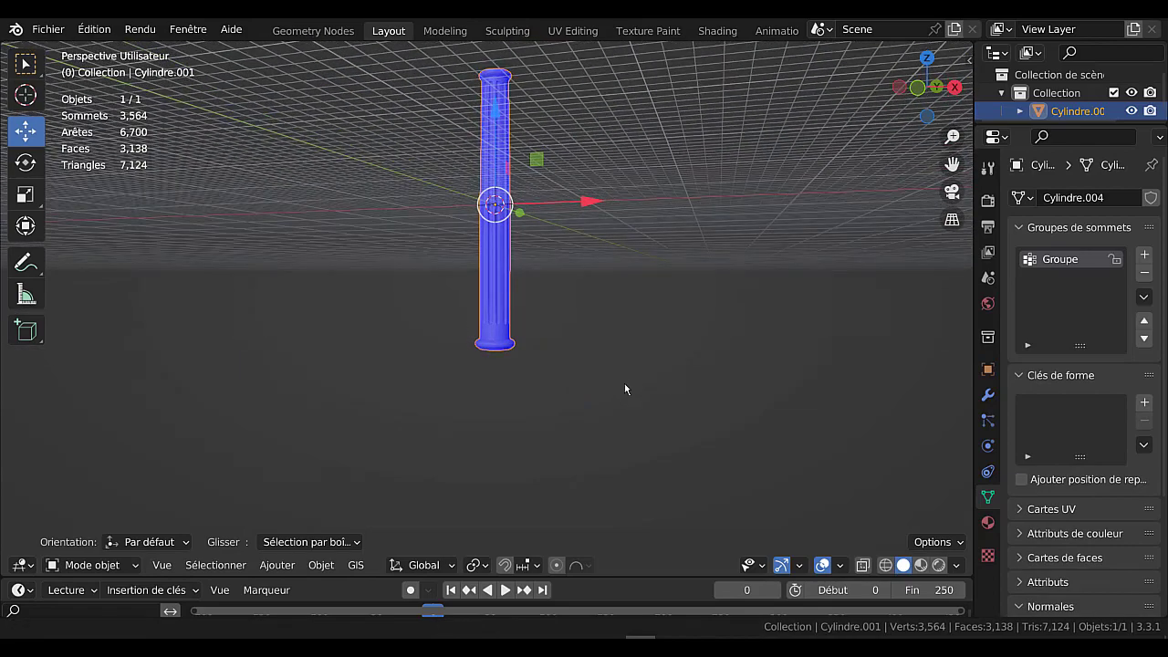
left_click(279, 565)
middle_click_drag(582, 429, 573, 319)
scroll(573, 319, "up", 2)
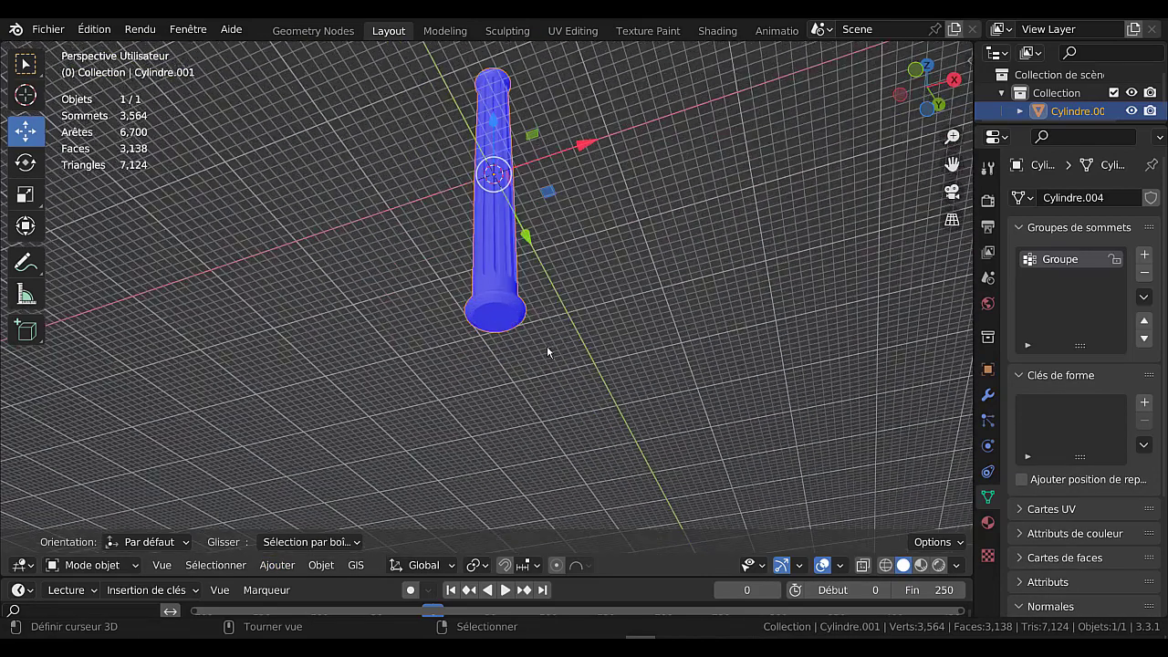
Select the column's bottom end face in face select mode and place the 3D cursor near its centre from the bottom view.
key("Tab")
left_click(503, 318)
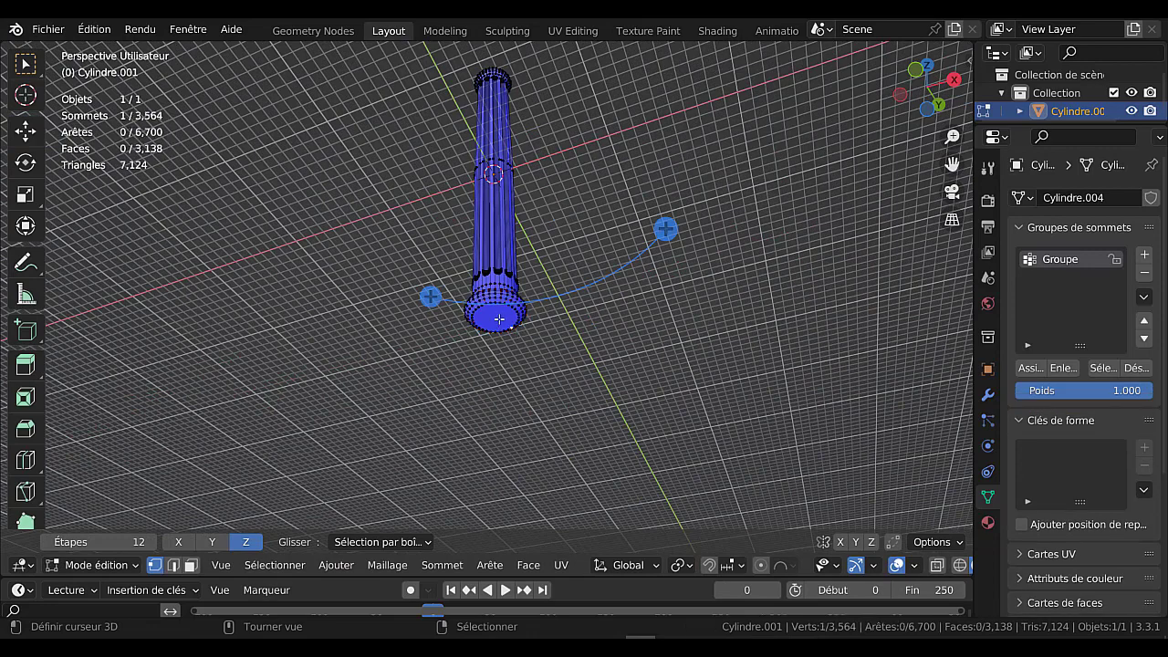
key("3")
left_click(499, 319)
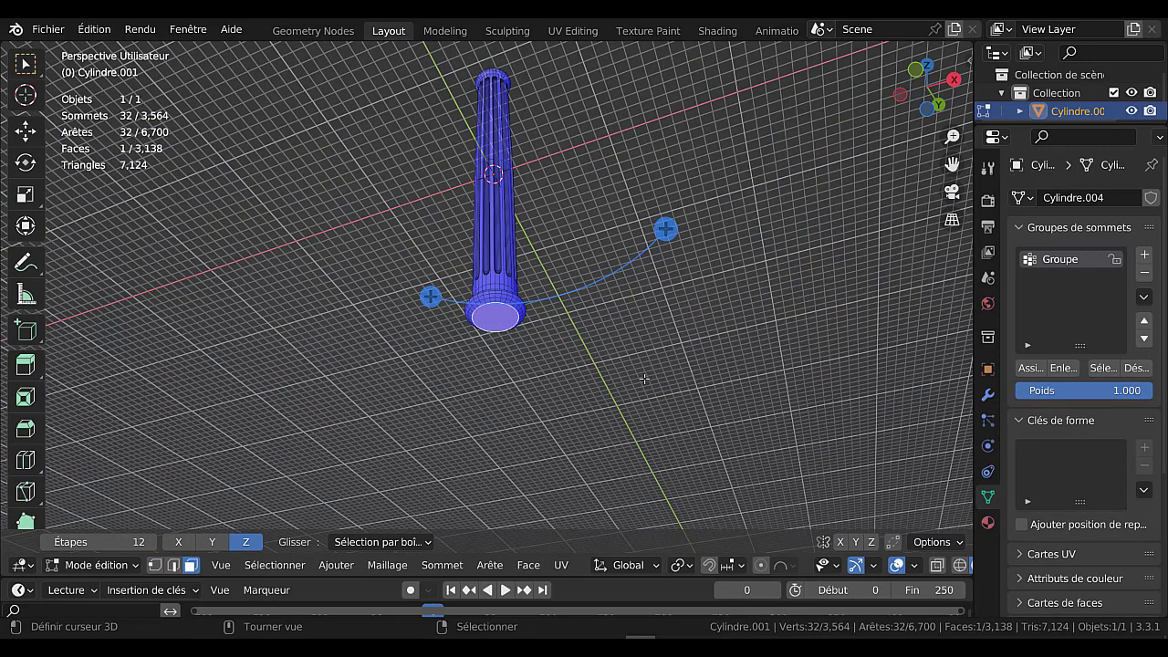
scroll(547, 324, "up", 4)
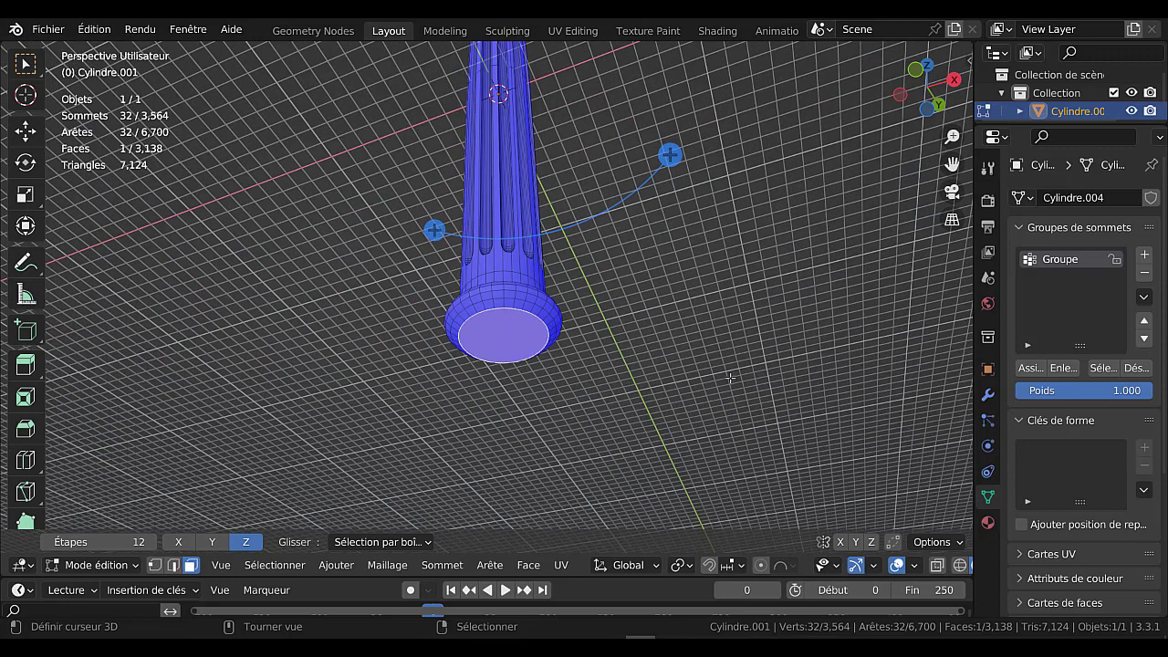
key("ctrl+KP_1")
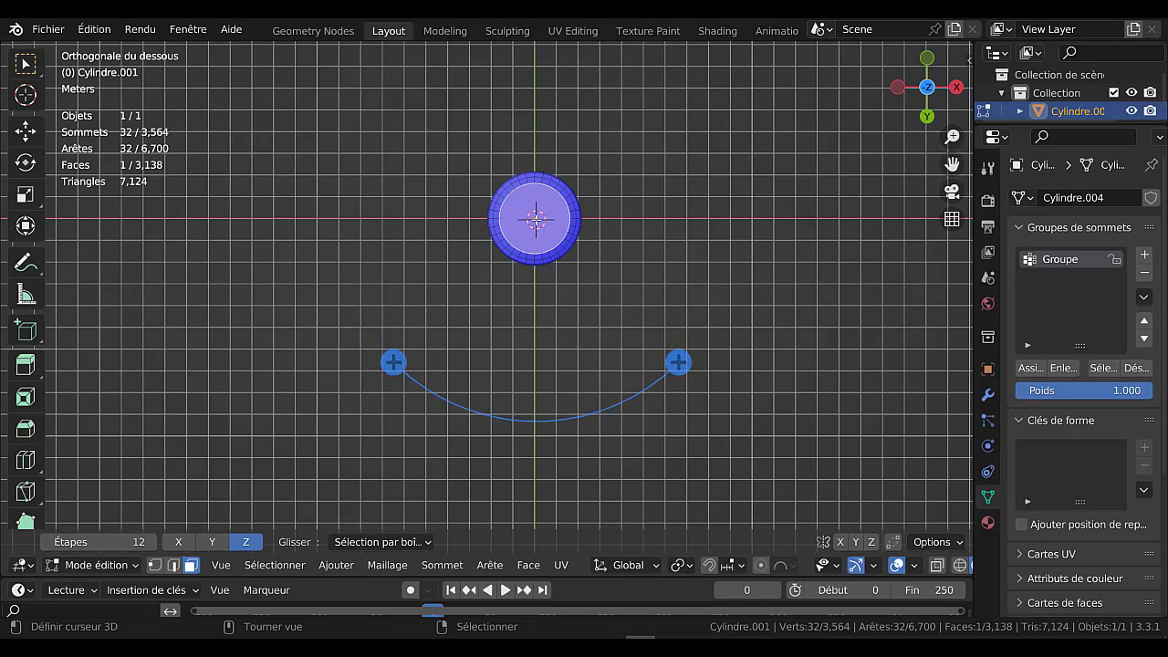
middle_click_drag(742, 328, 733, 307)
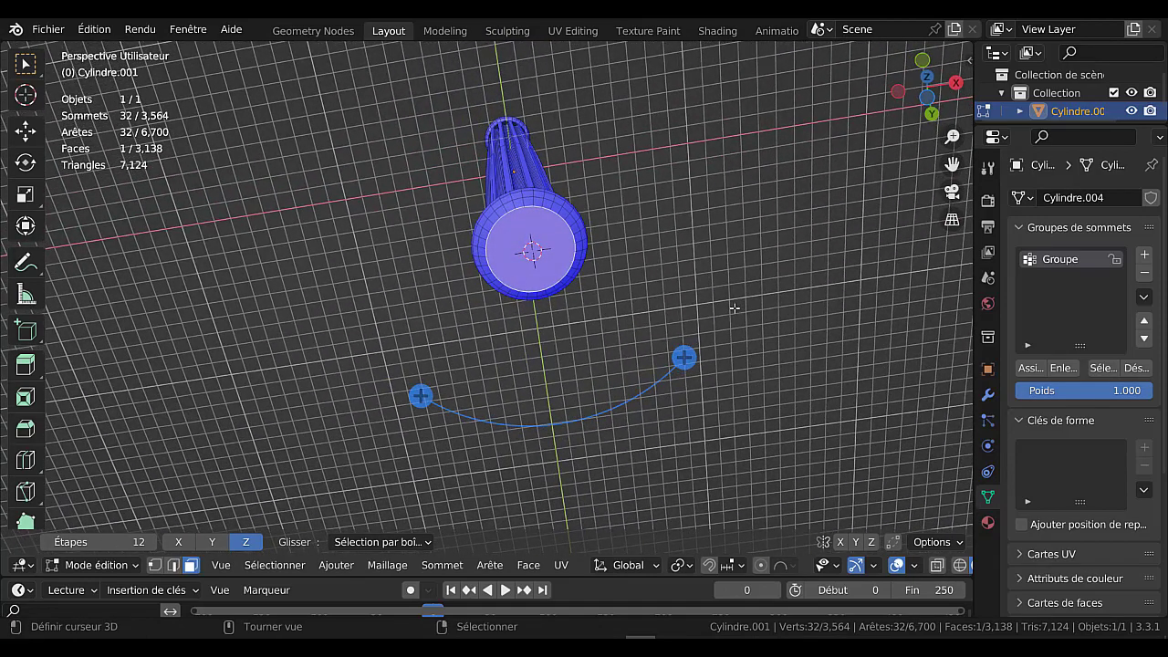
Try adding a 2 m cube inside the column mesh at the 3D cursor, and delete the cube's vertices.
key("shift")
key("shift+a")
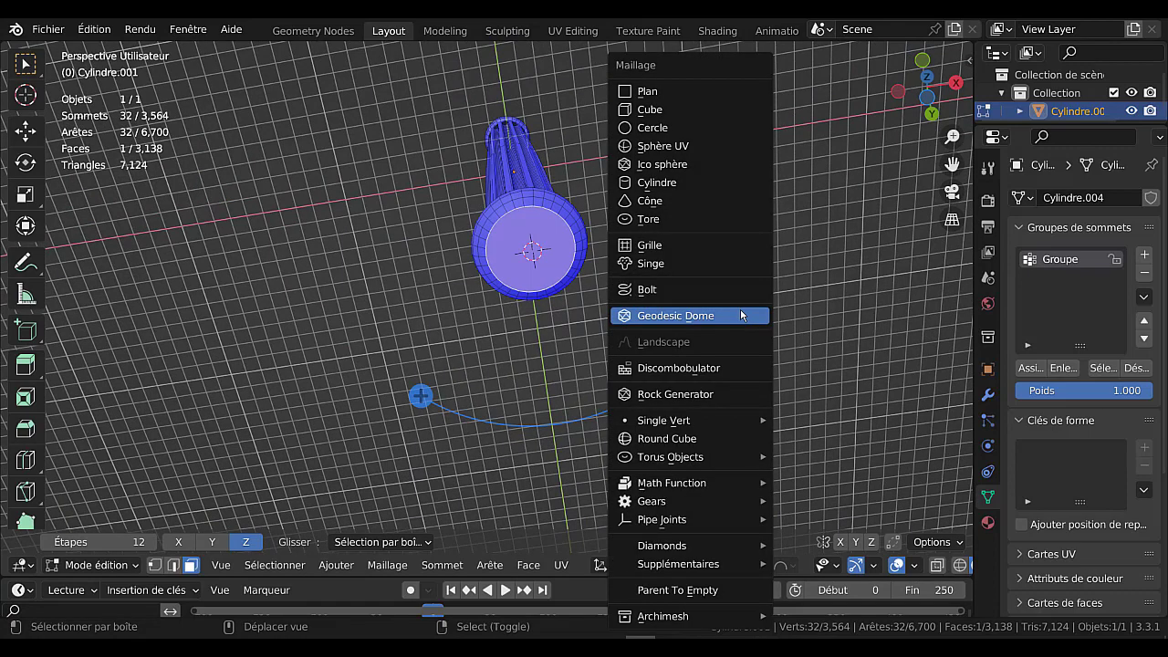
left_click(675, 107)
middle_click_drag(713, 134, 689, 269)
key("KP_1")
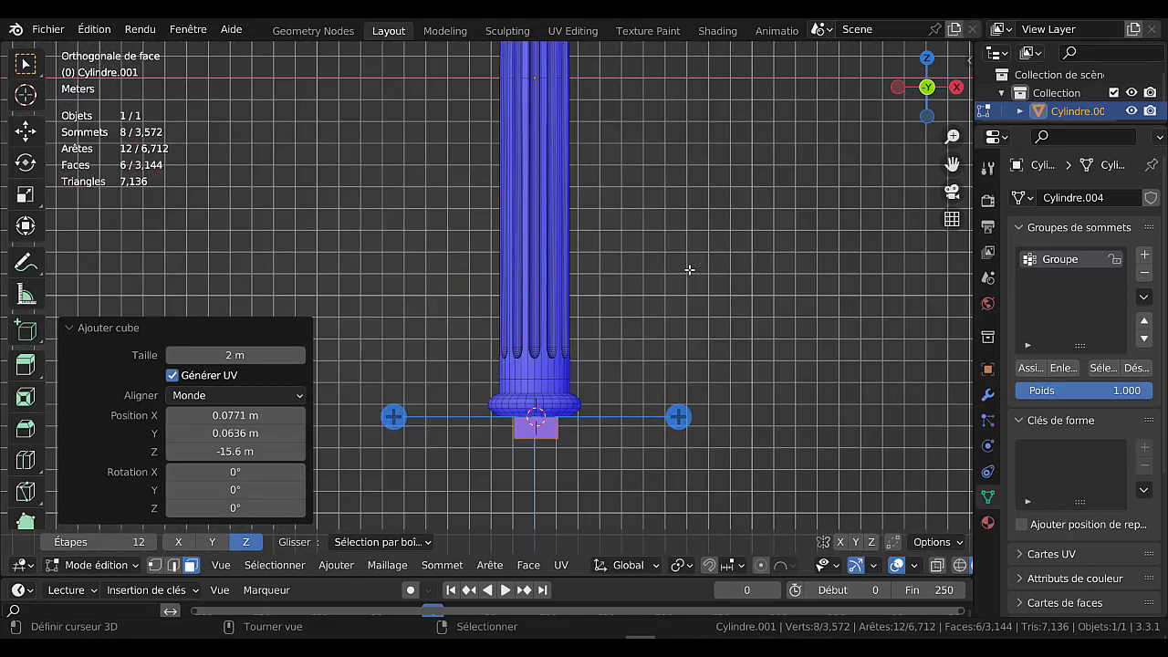
scroll(707, 278, "up", 1)
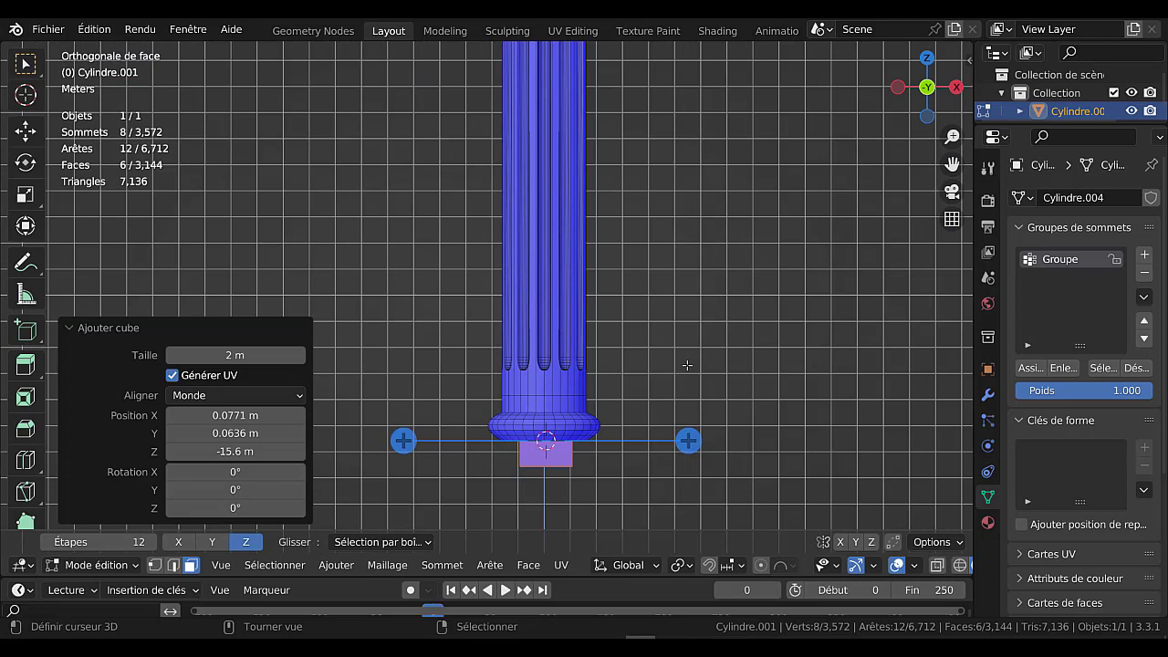
key("x")
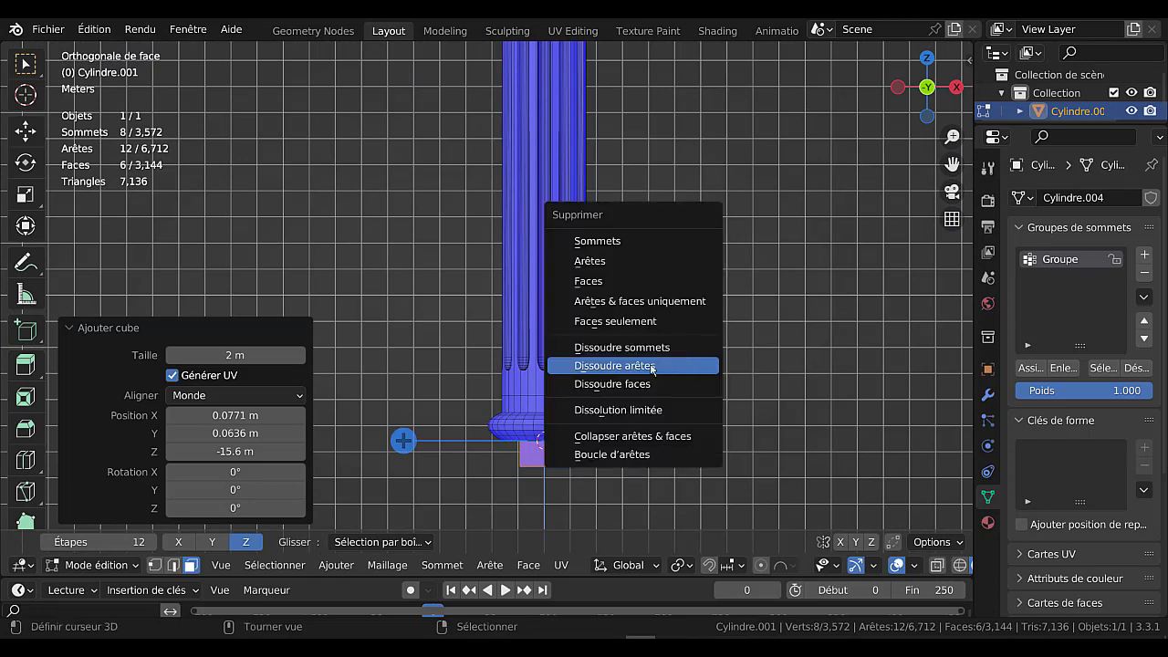
left_click(624, 242)
Add a separate 2 m cube object in Object Mode at the 3D cursor under the column's lower collar.
key("Tab")
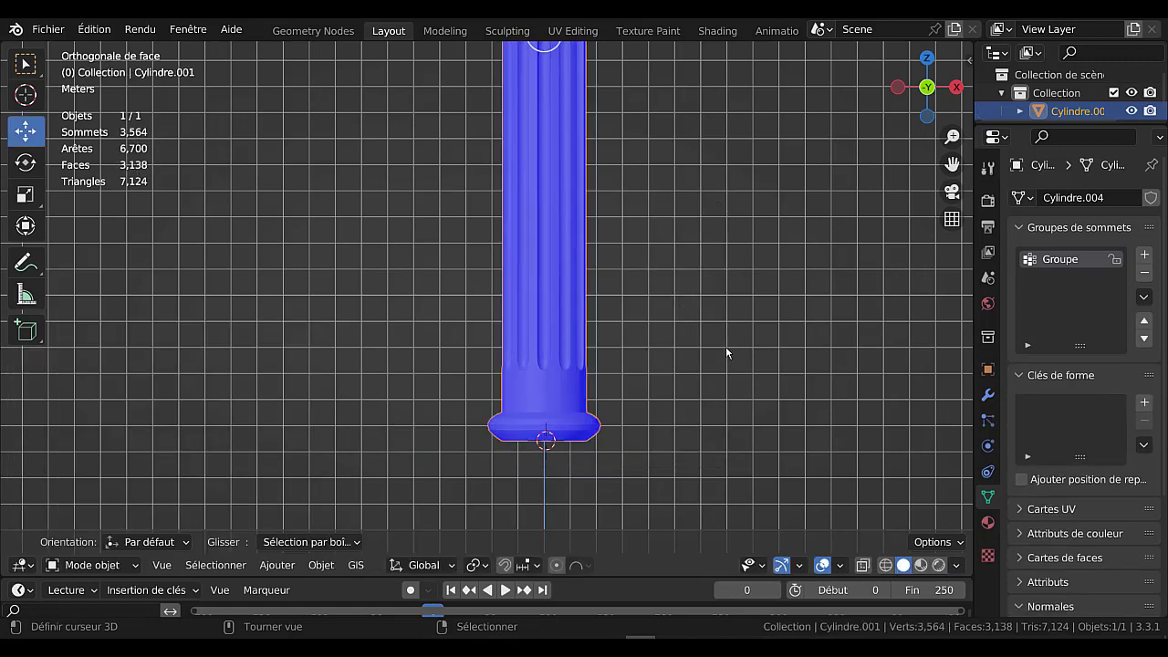
key("shift+z")
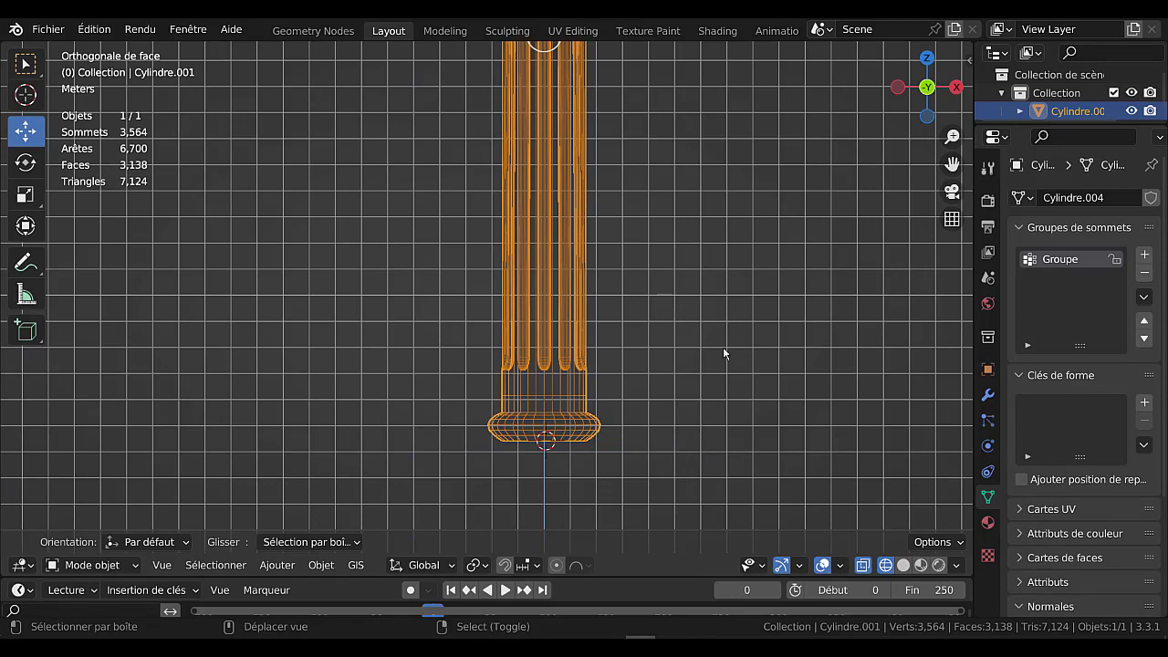
key("shift+z")
key("shift+a")
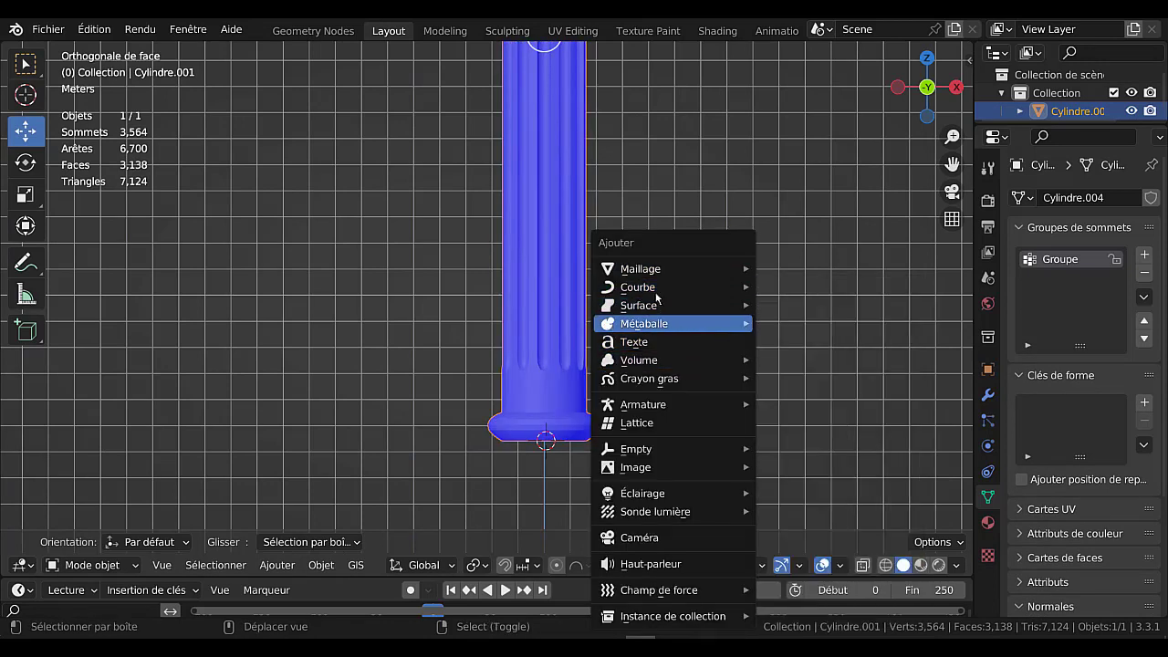
mouse_move(638, 268)
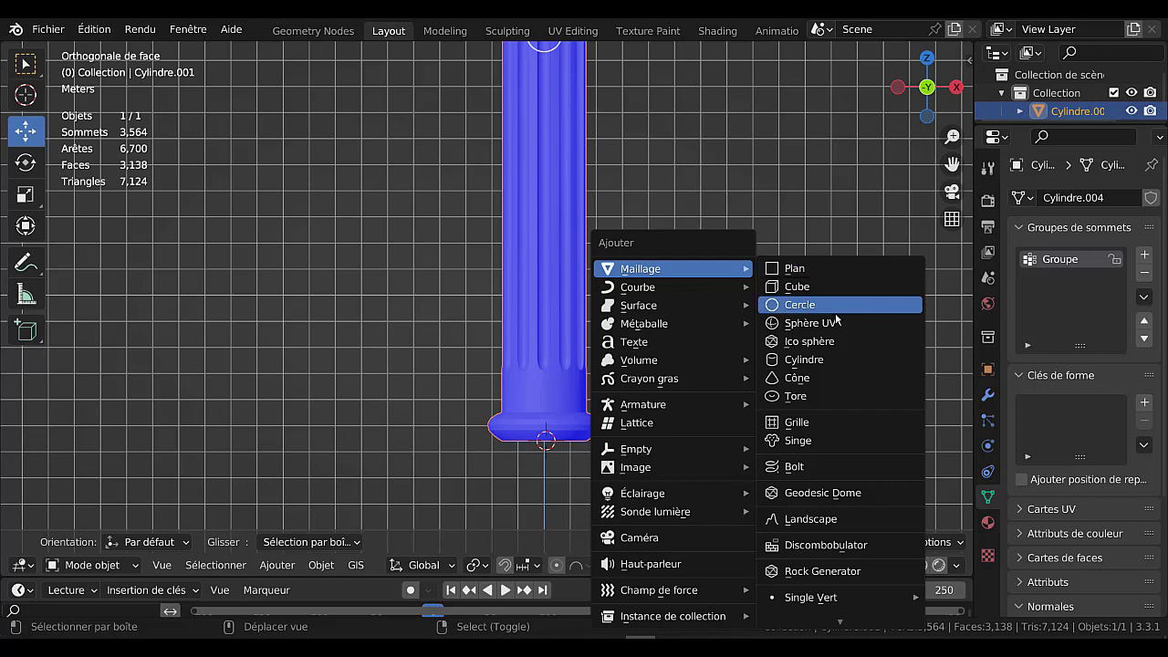
left_click(798, 287)
middle_click_drag(737, 351, 620, 380)
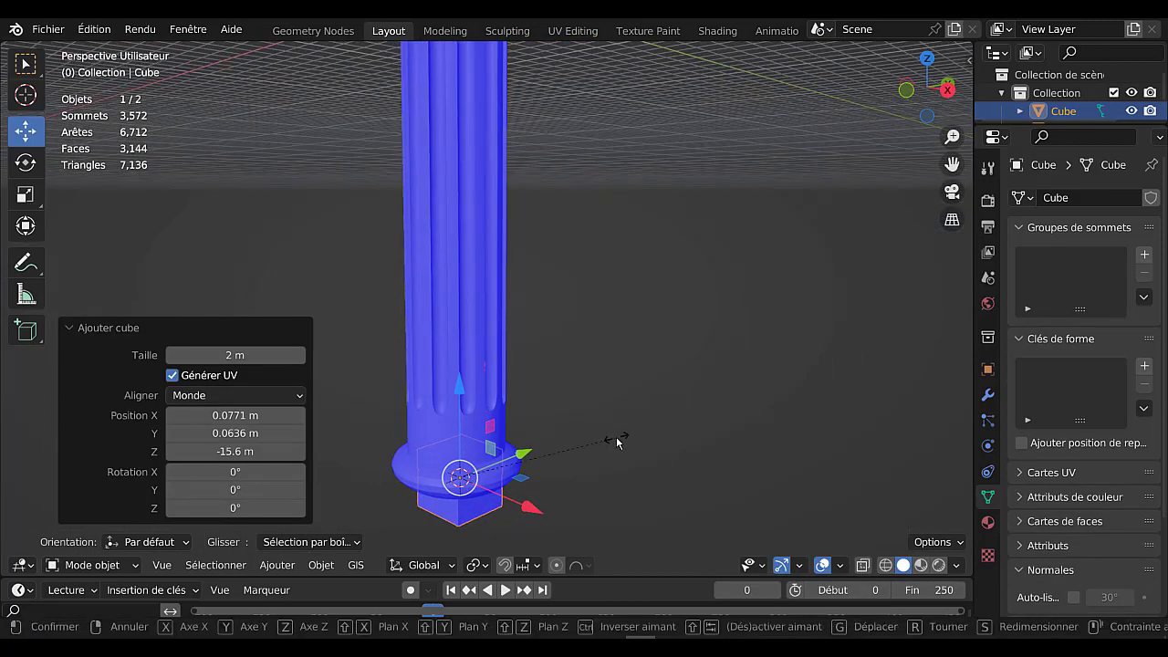
Scale the new cube into a wide flat slab by about 2.542 in X, 2.579 in Y and 0.289 in Z.
key("s")
key("x")
left_click(870, 475)
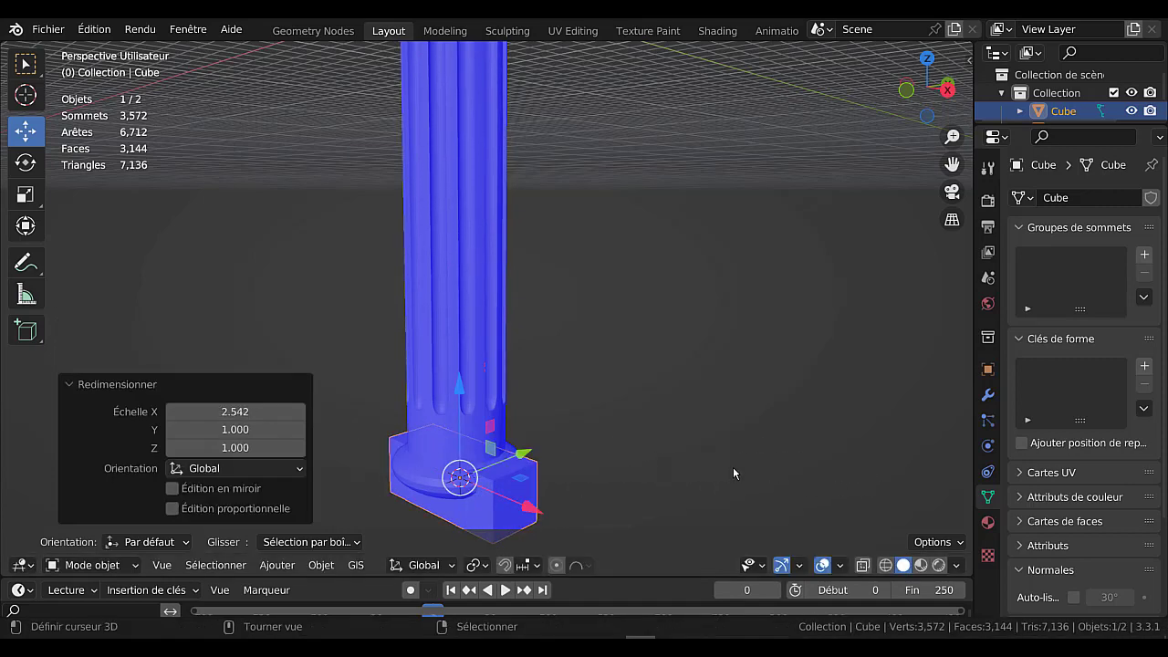
key("s")
key("y")
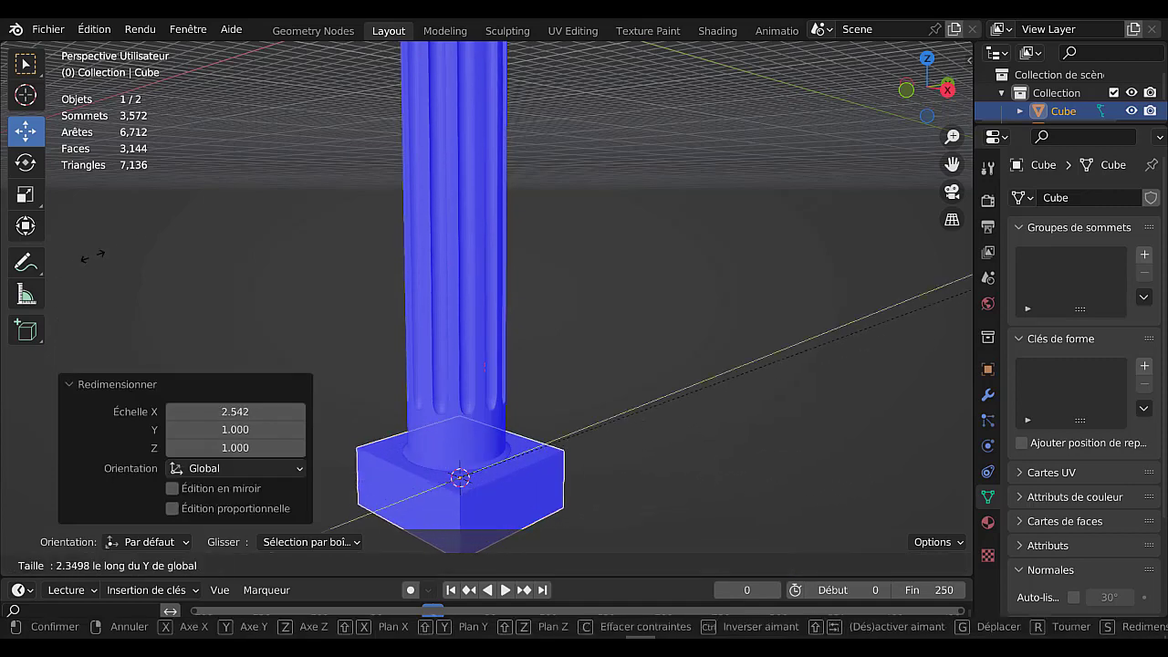
left_click(150, 229)
key("s")
key("z")
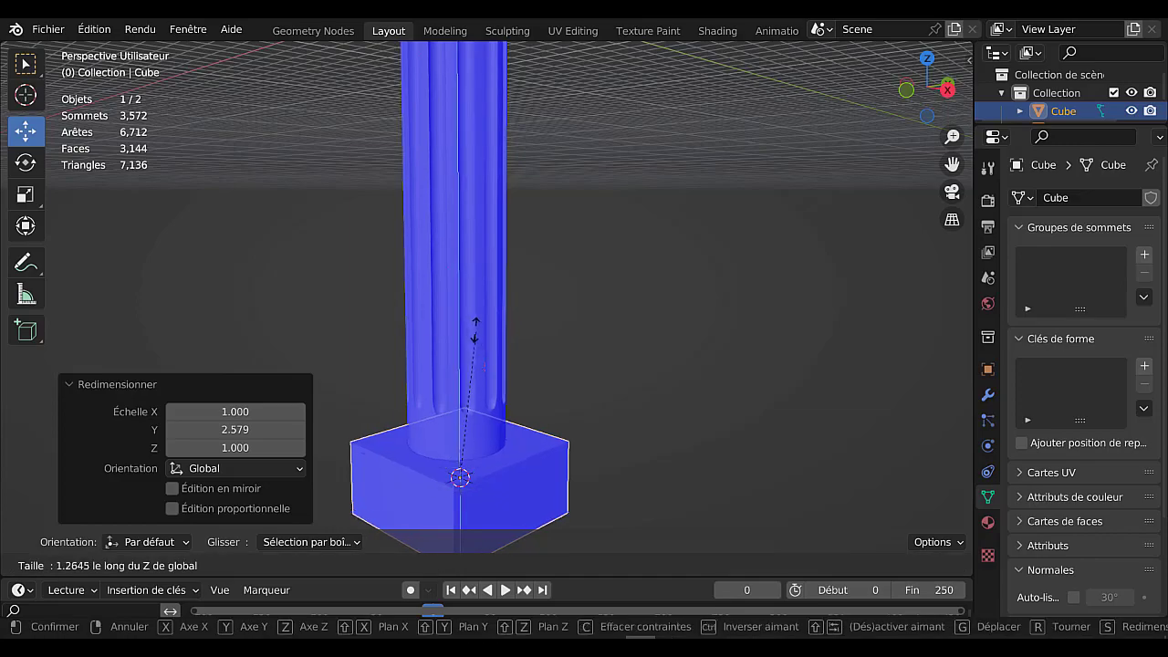
left_click(455, 447)
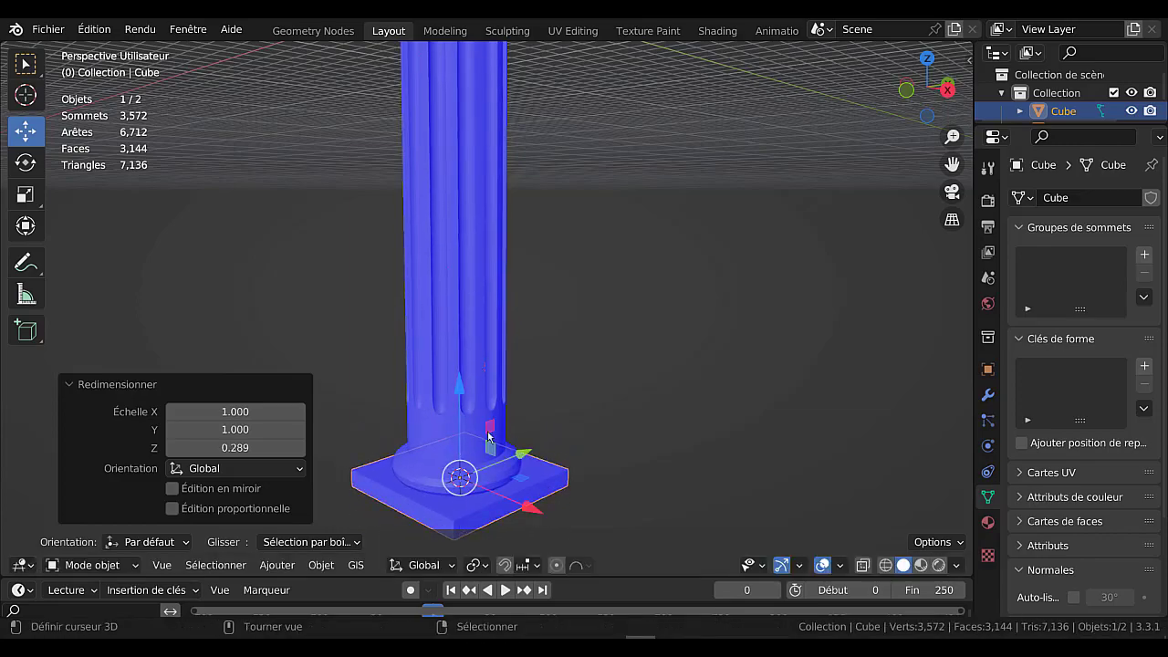
Move the slab up about 0.073 m along Z so that it meets the underside of the column's lower collar.
middle_click_drag(489, 437, 575, 383)
scroll(626, 460, "up", 1)
middle_click_drag(627, 460, 565, 342)
middle_click_drag(578, 434, 593, 453)
scroll(594, 455, "up", 3)
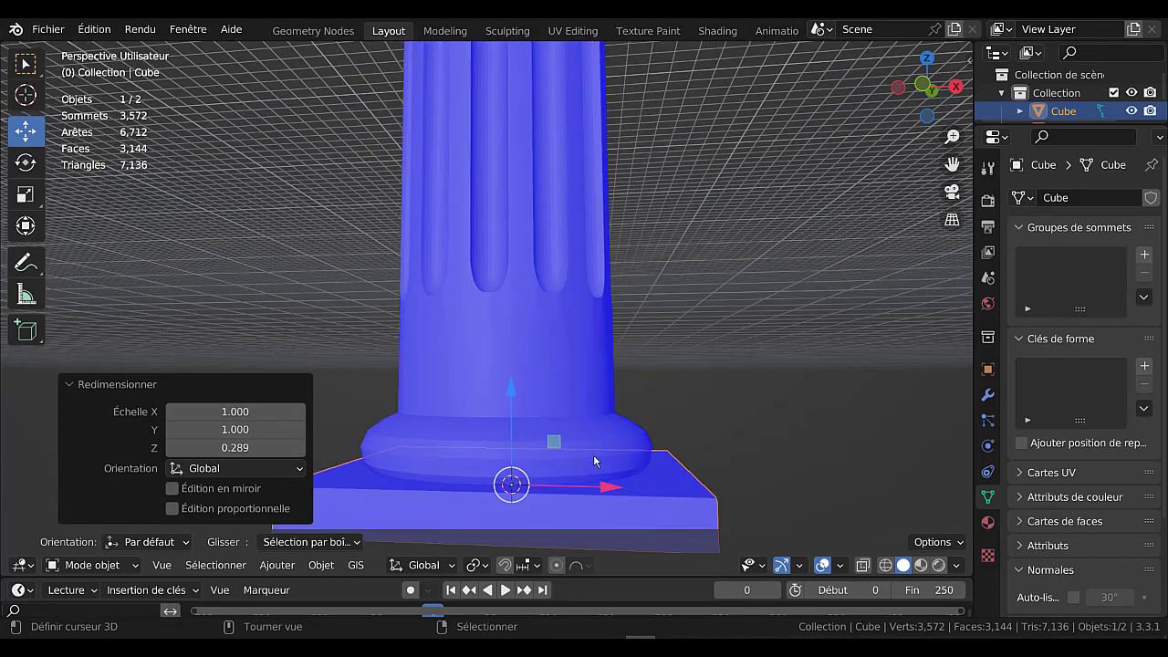
scroll(591, 494, "down", 3)
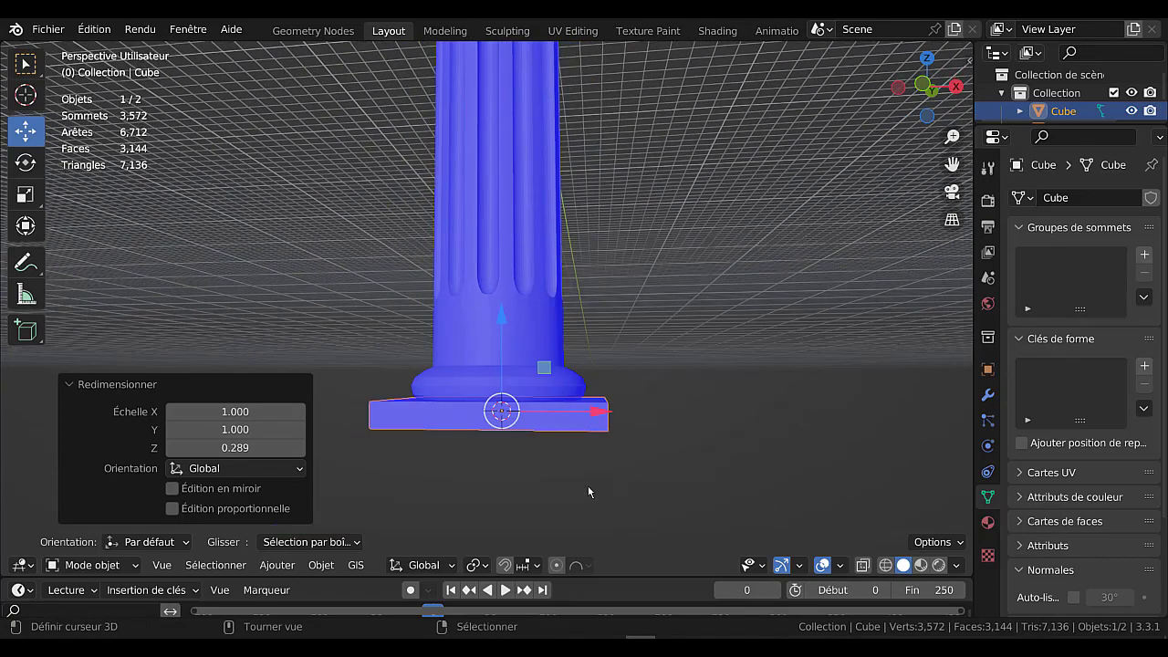
key("g")
key("z")
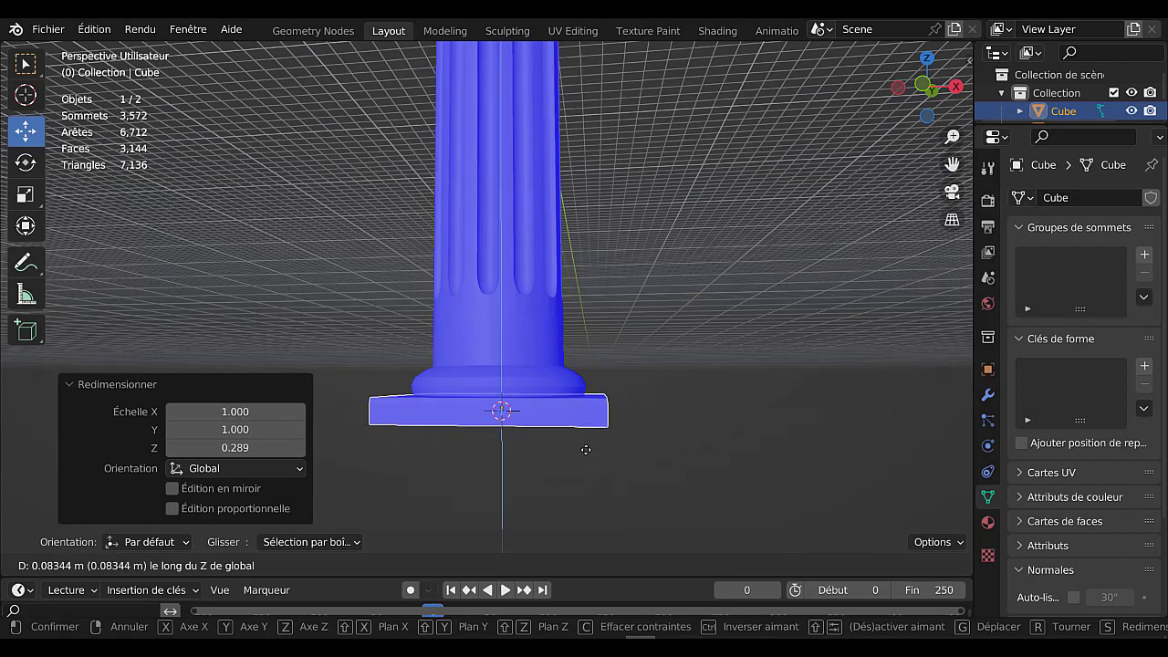
left_click(588, 454)
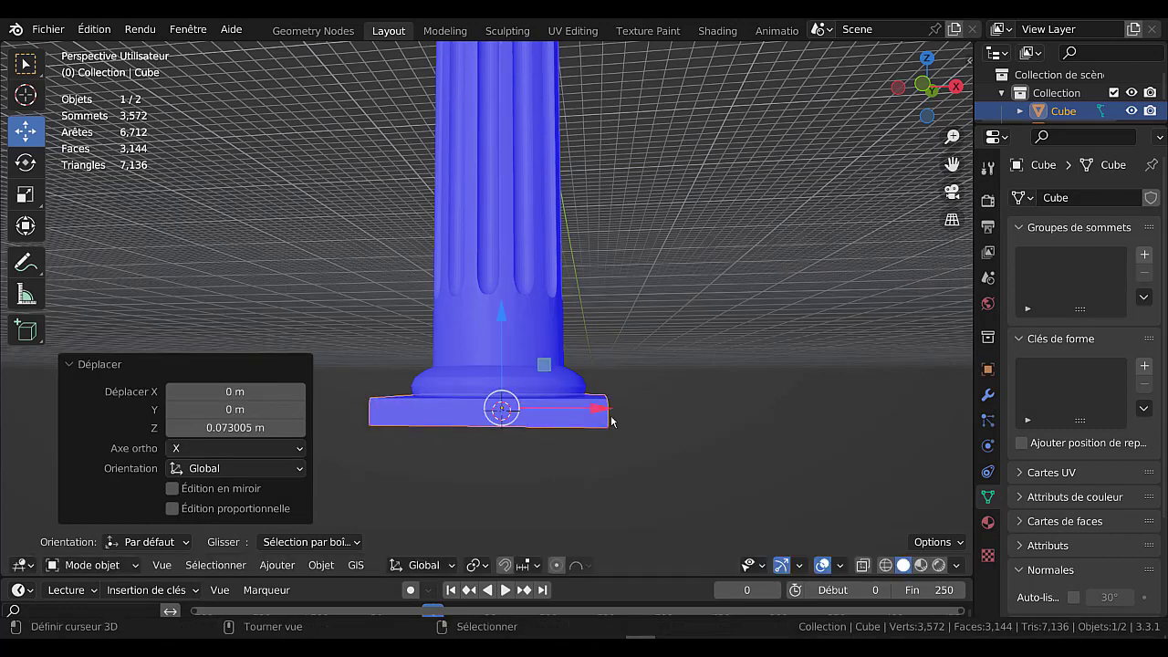
Extrude the slab's bottom face downward about 0.408 m in Edit Mode.
middle_click_drag(588, 440, 565, 419)
right_click(544, 393)
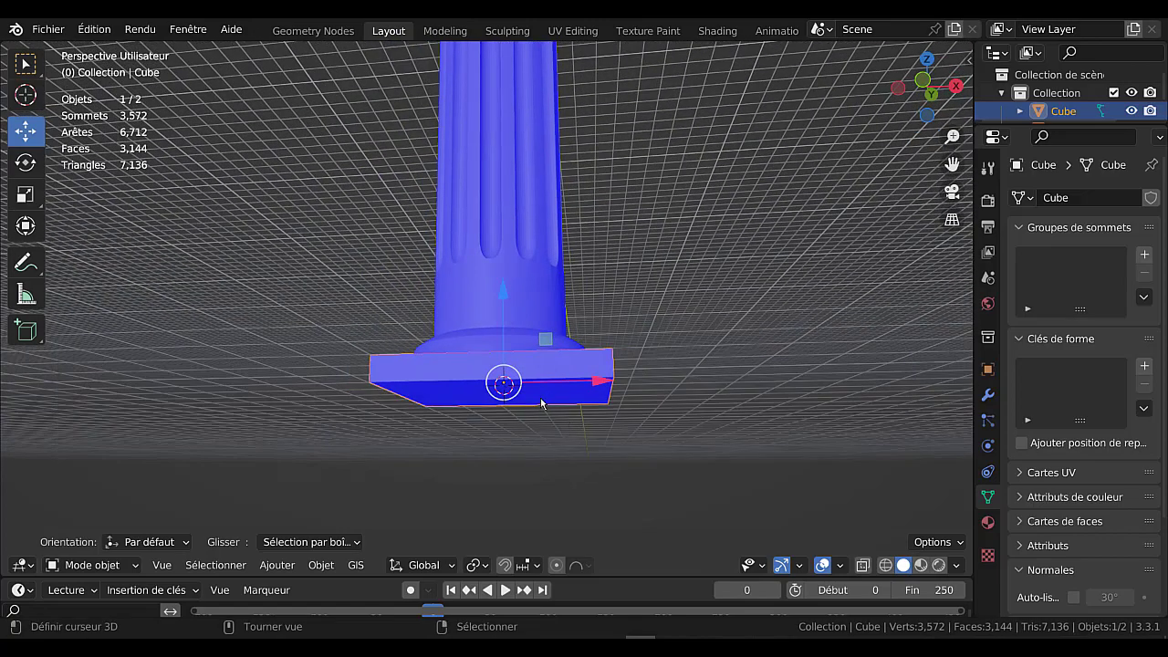
key("Tab")
key("e")
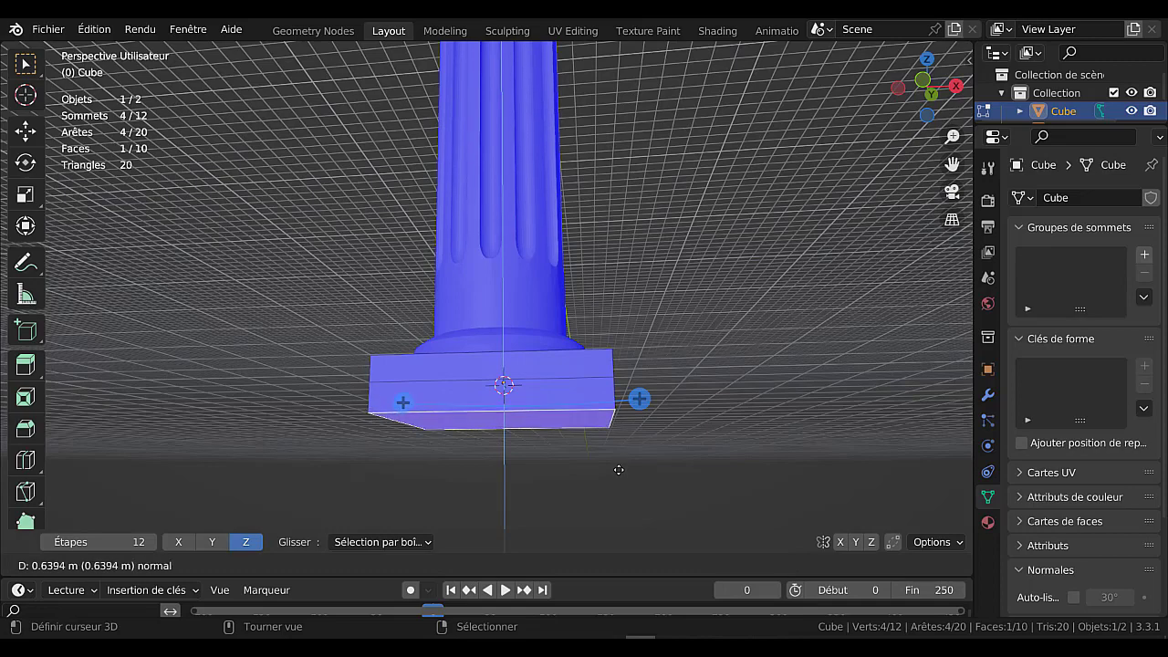
left_click(616, 462)
middle_click_drag(620, 451, 621, 453)
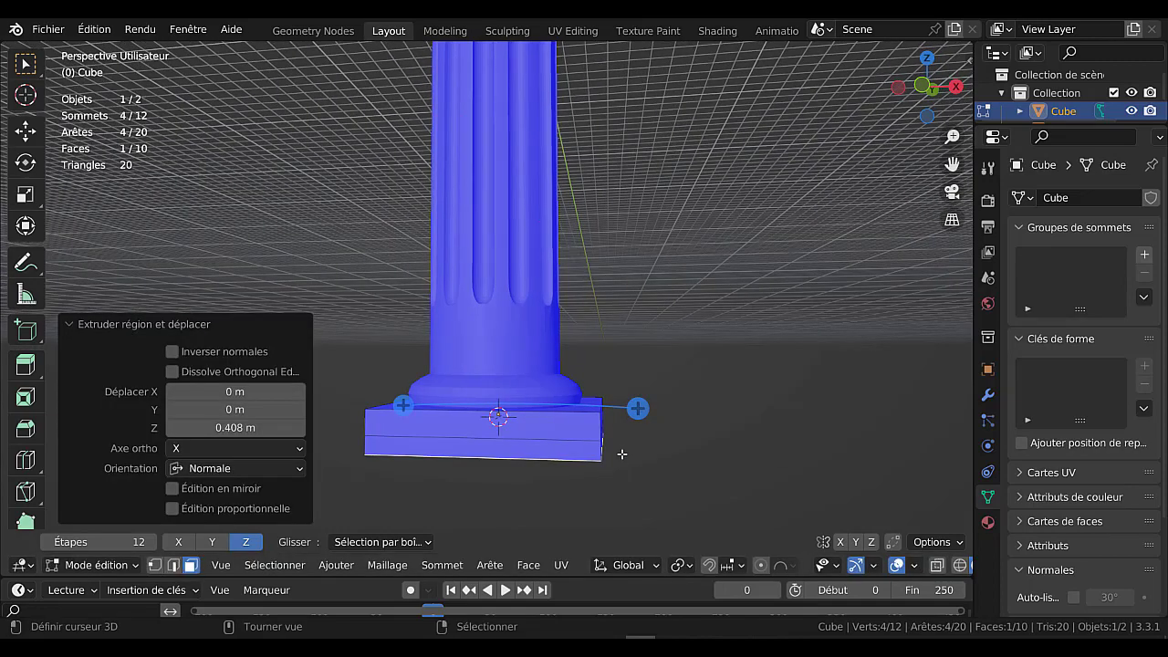
Extrude the ring of side faces on the slab's lower section and fatten it outward about 0.58 m to form a wider step.
left_click(600, 451, "alt")
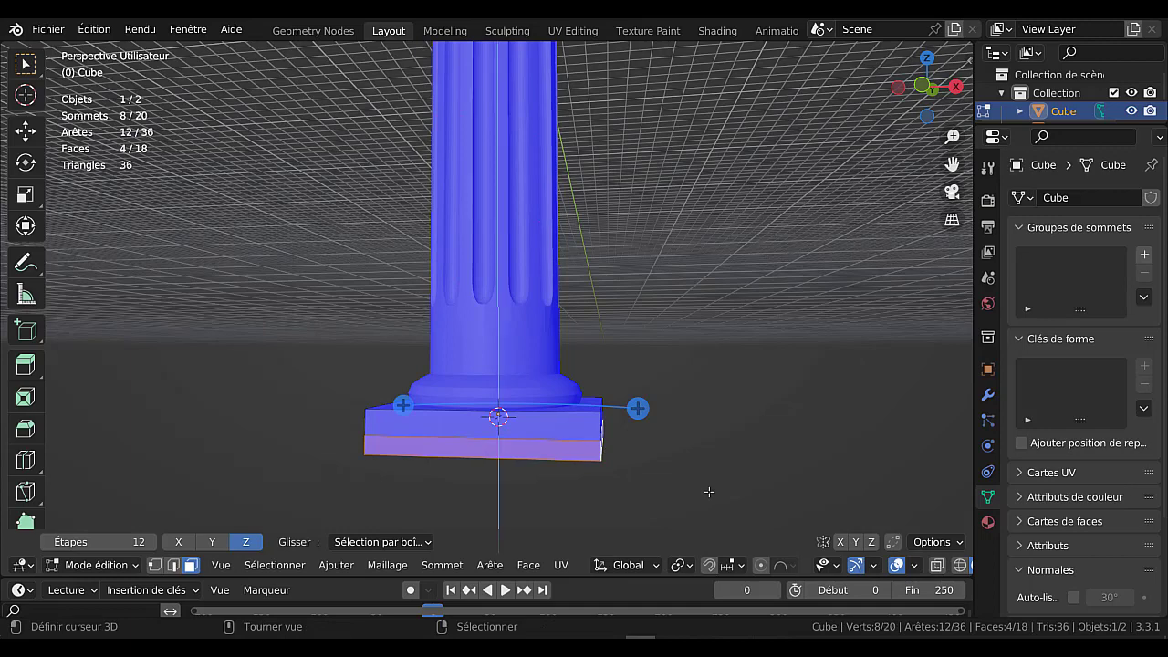
key("e")
key("s")
left_click(709, 491)
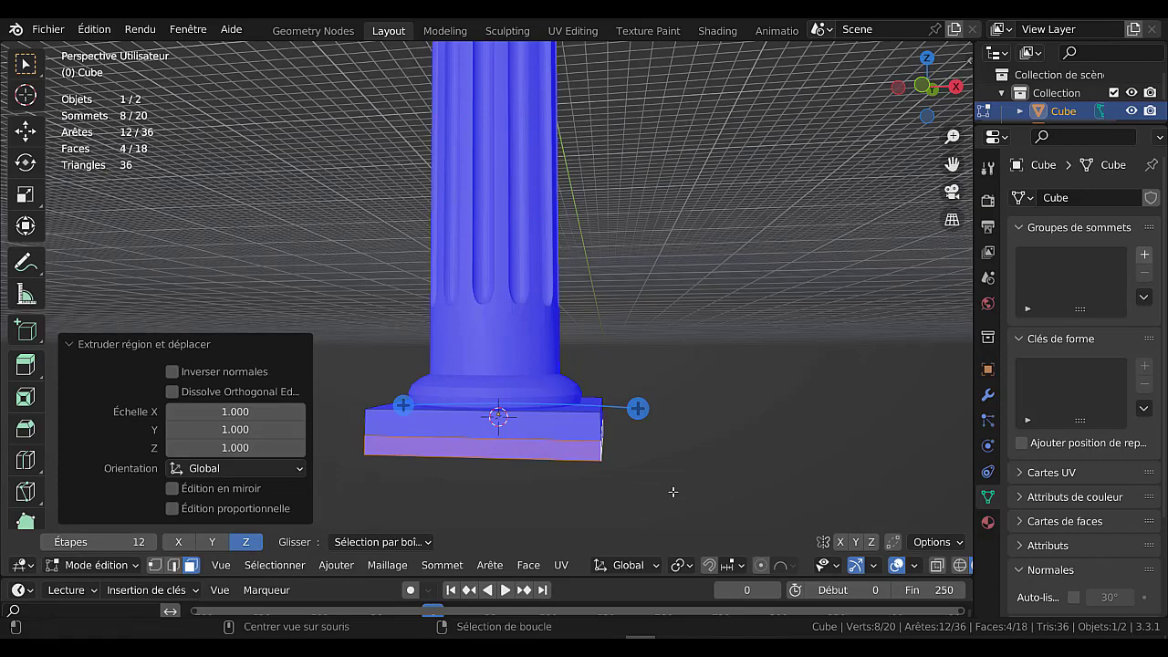
key("alt+s")
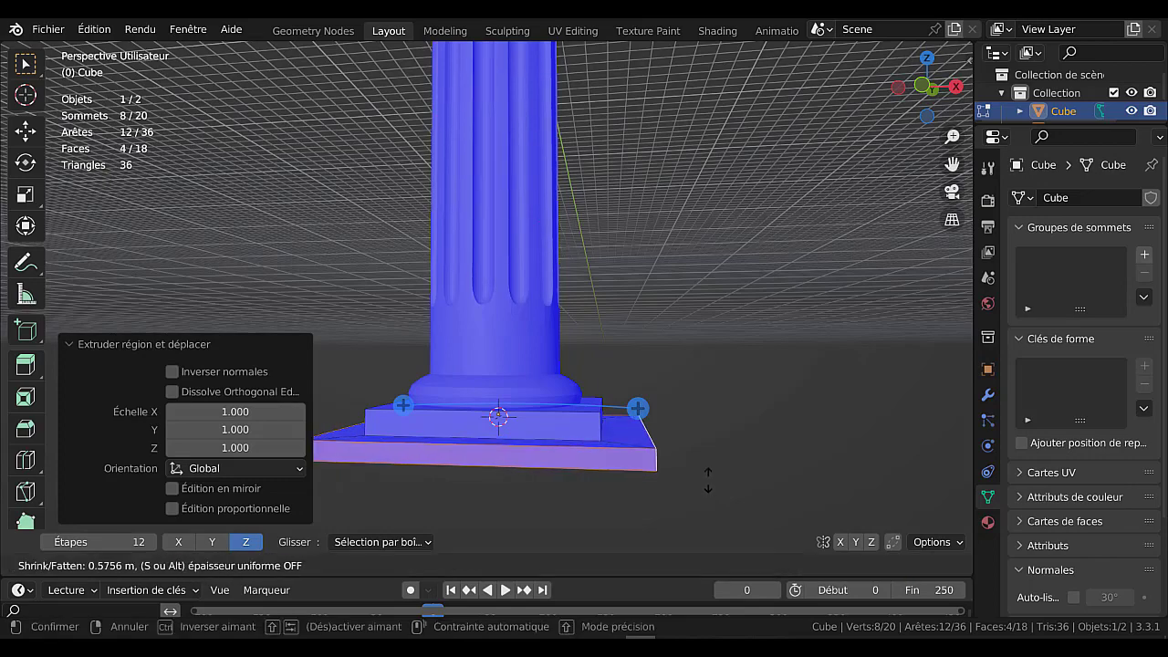
left_click(708, 479)
key("Tab")
middle_click_drag(708, 480, 649, 512)
scroll(645, 507, "down", 2)
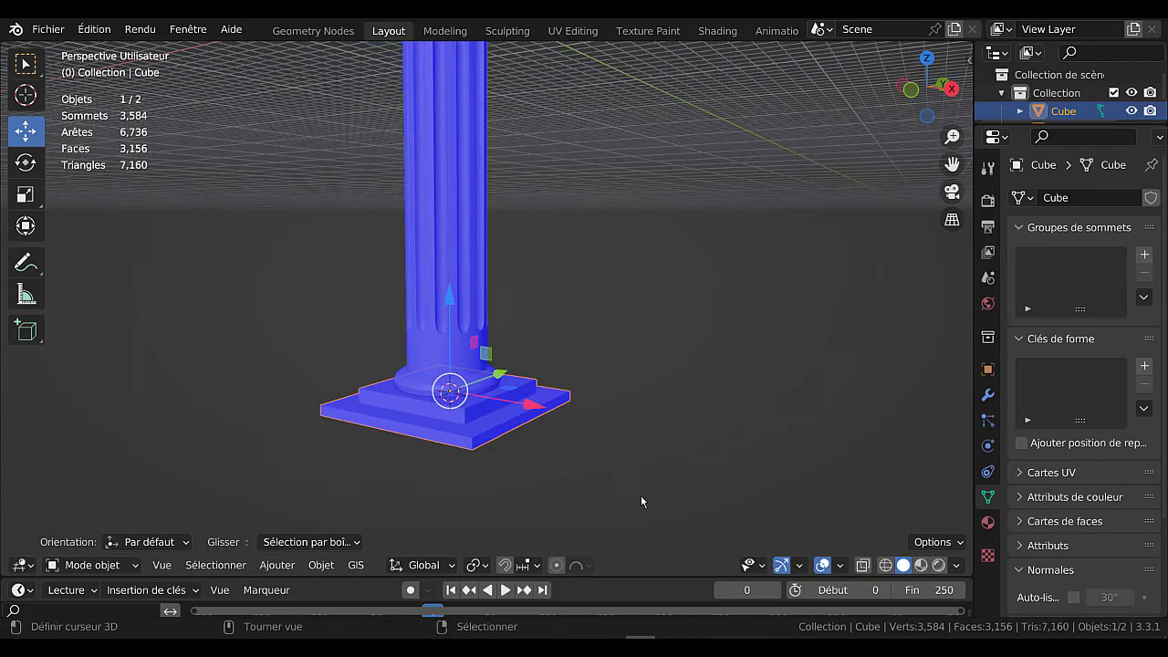
Select the upper outer edge loop of the base's wide lower step in edge select mode.
scroll(587, 471, "up", 4)
key("Tab")
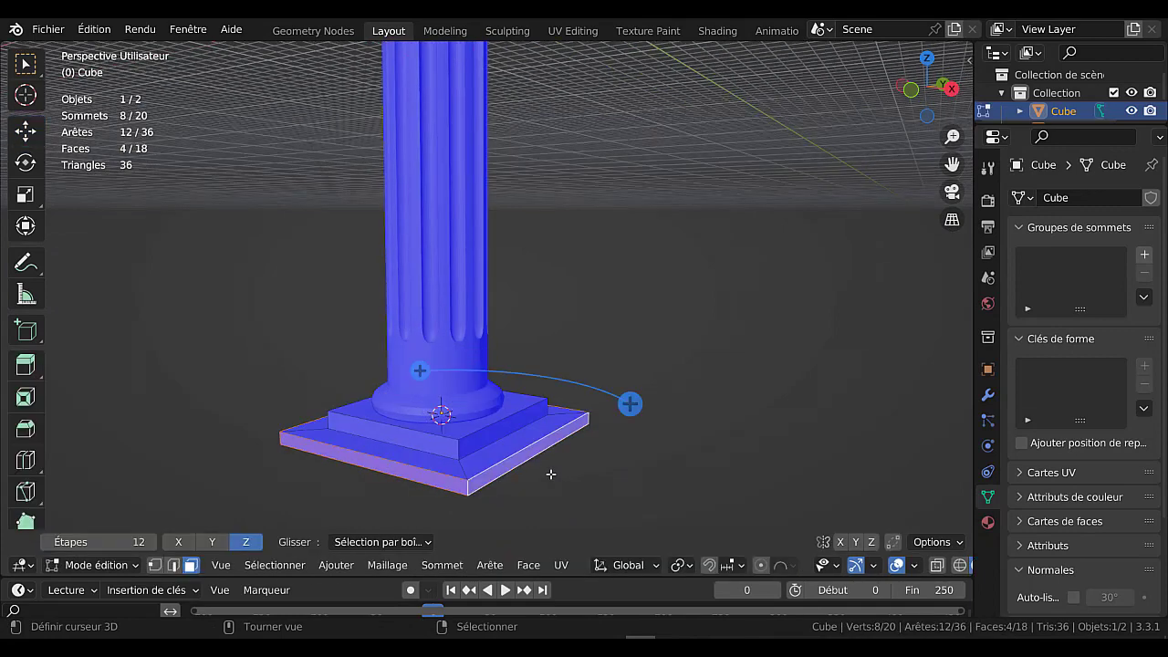
left_click(174, 564)
left_click(539, 489, "alt")
middle_click_drag(566, 493, 701, 484)
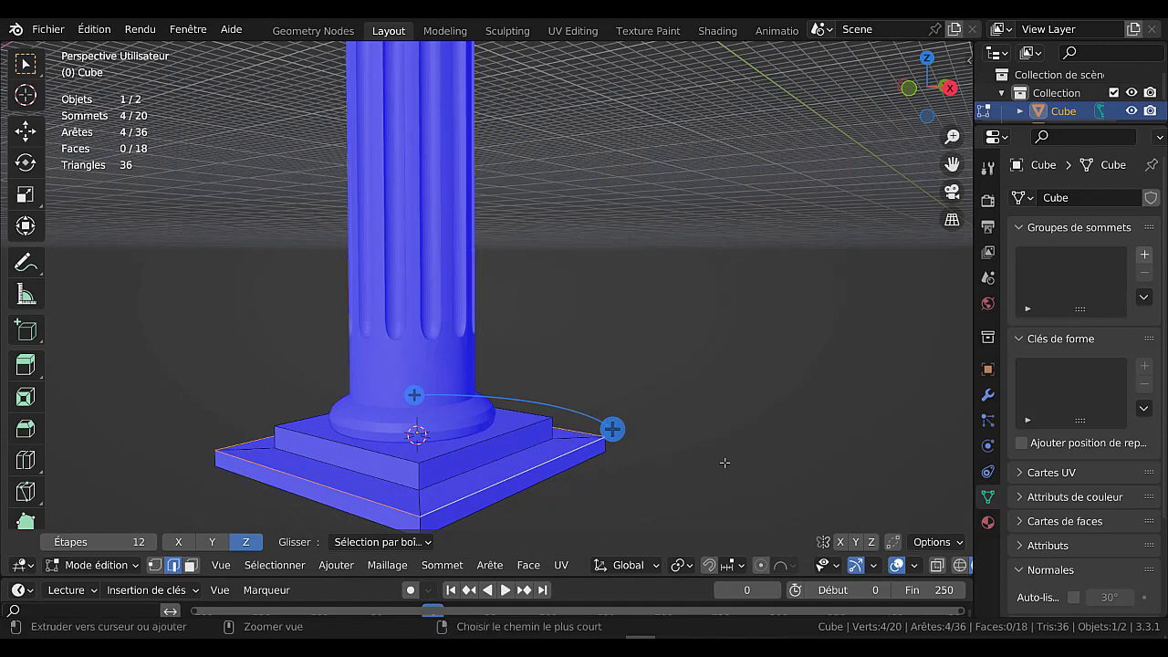
Try bevelling the selected edge loop about 0.217 m wide with 4 segments and inspect the base in Object Mode.
key("ctrl+b")
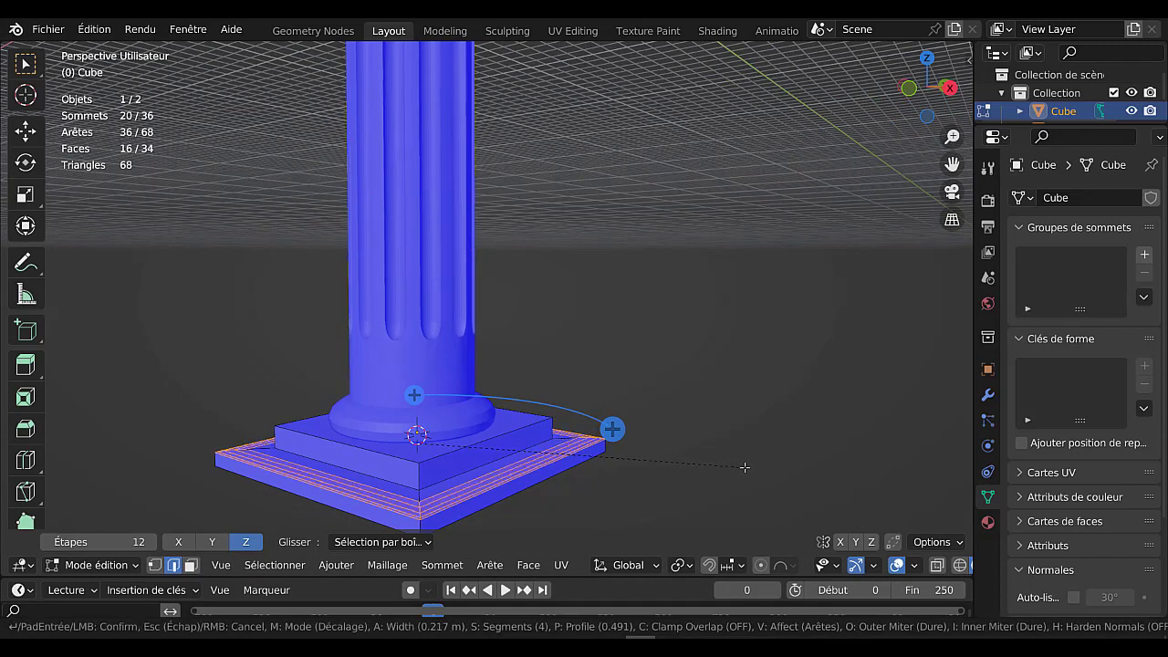
left_click(744, 467)
middle_click_drag(717, 467, 791, 456)
key("Tab")
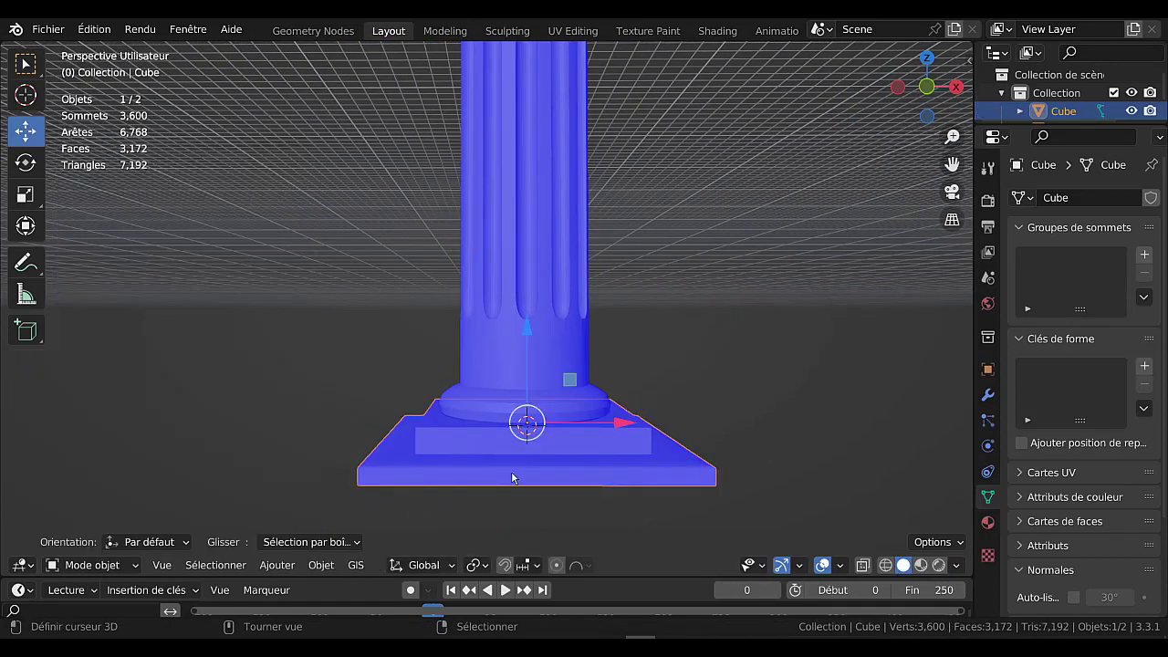
key("Tab")
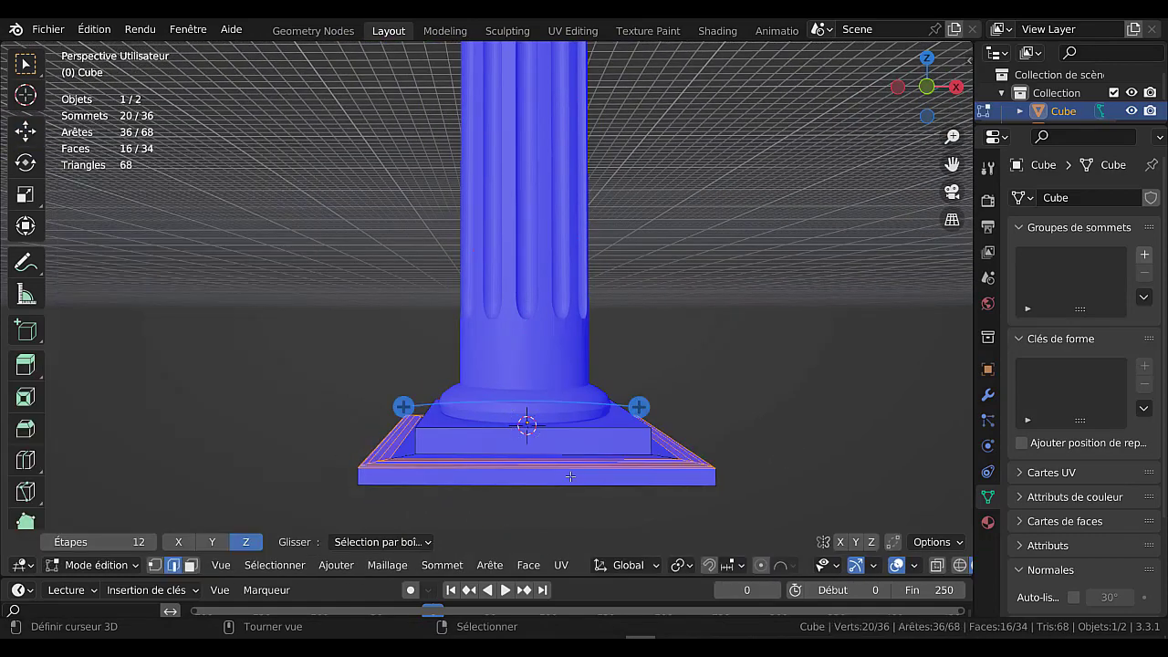
middle_click_drag(570, 473, 524, 466)
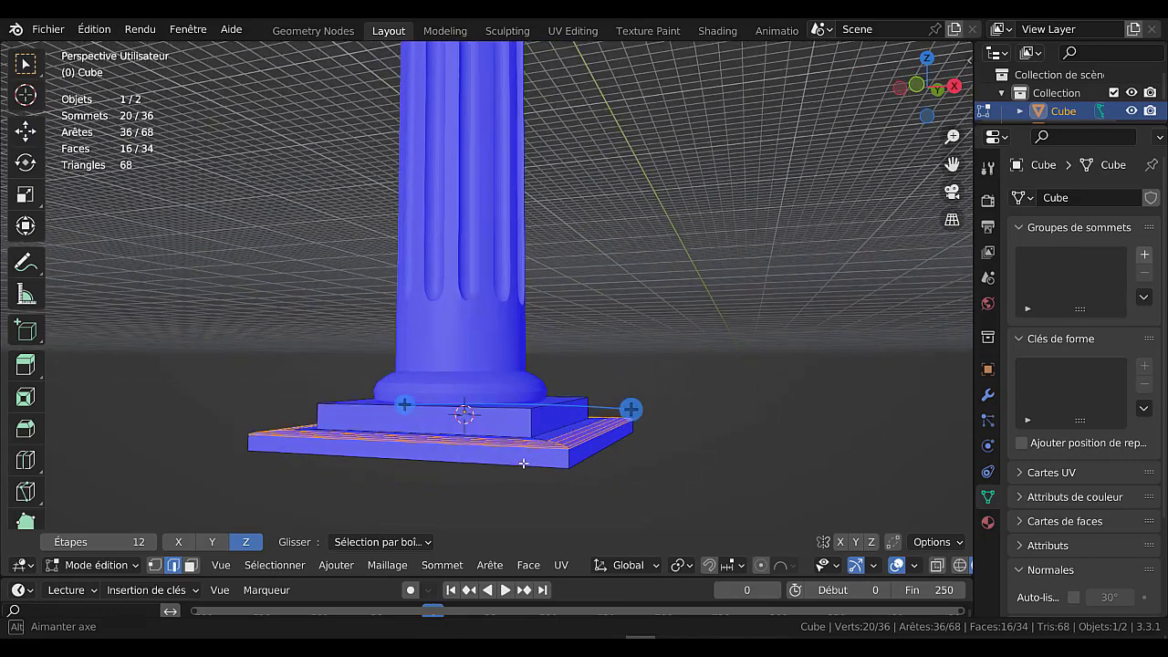
scroll(523, 467, "up", 2)
key("Tab")
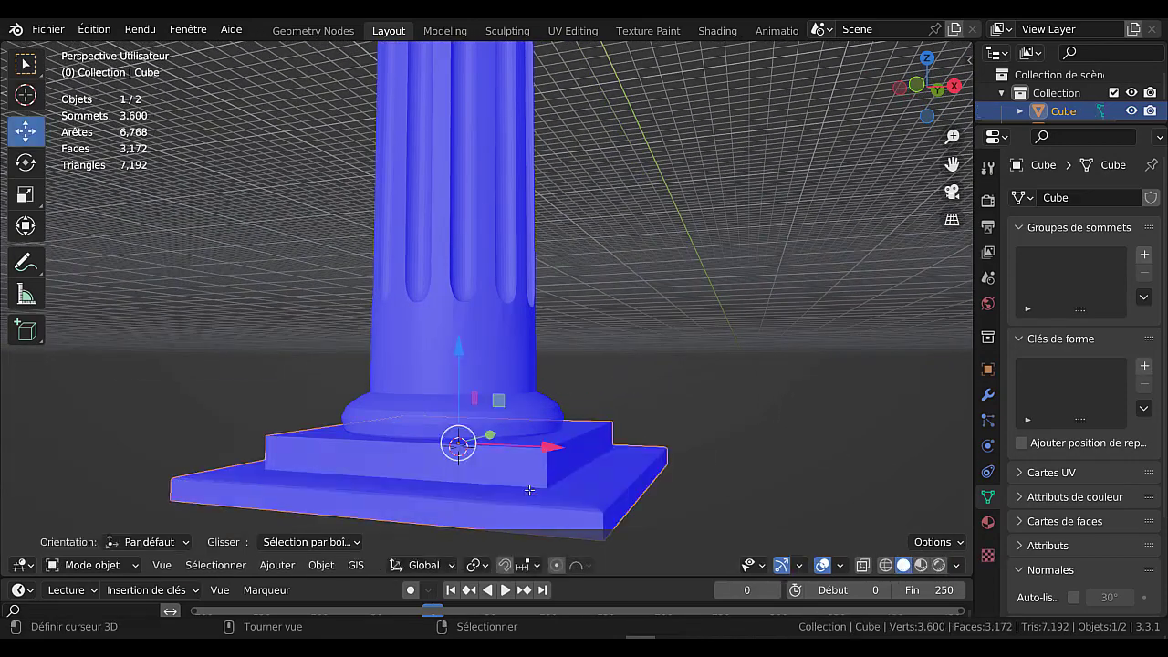
scroll(552, 470, "down", 2)
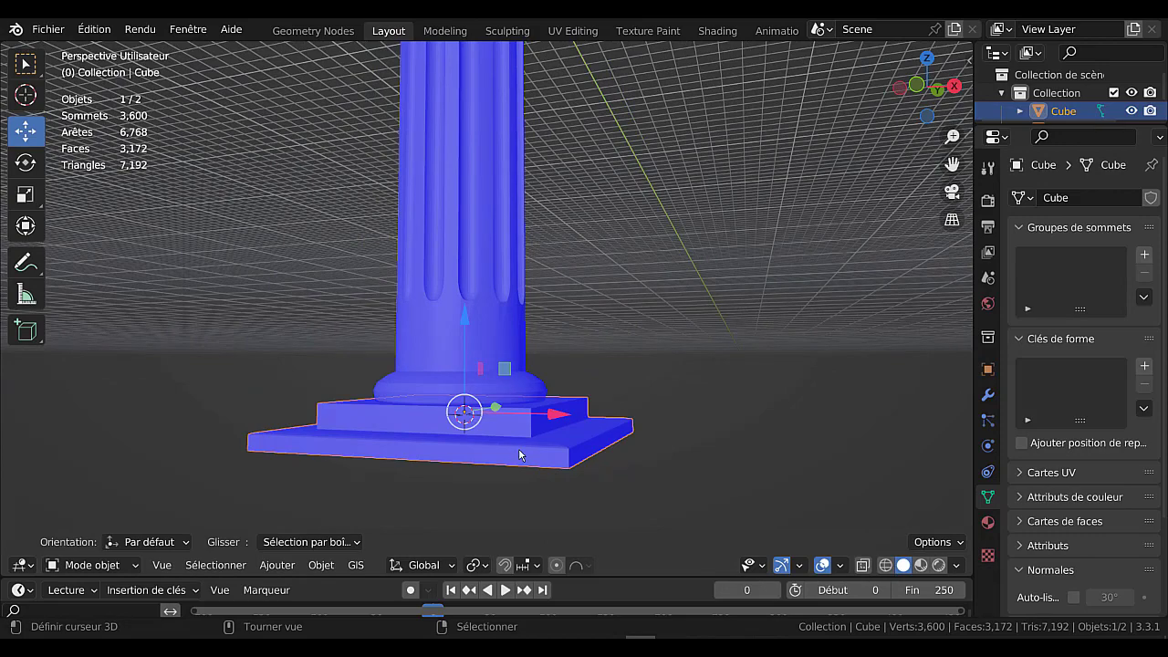
middle_click_drag(518, 447, 521, 473)
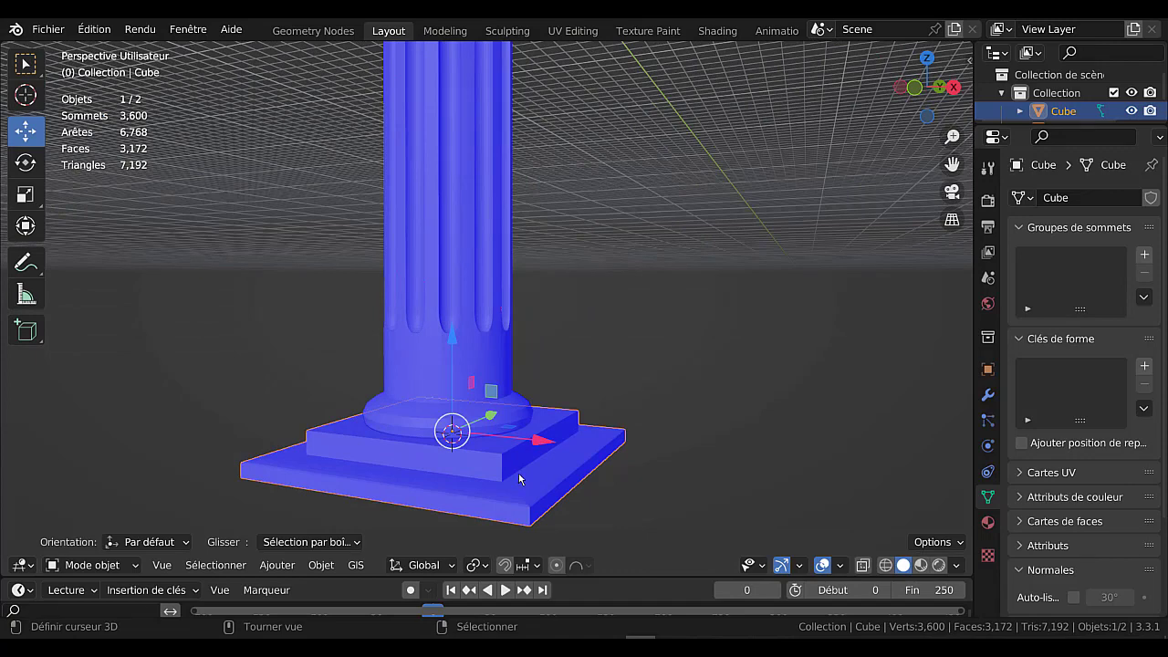
Try applying all transforms to the bevelled base, and undo back to before the bevel.
key("ctrl+a")
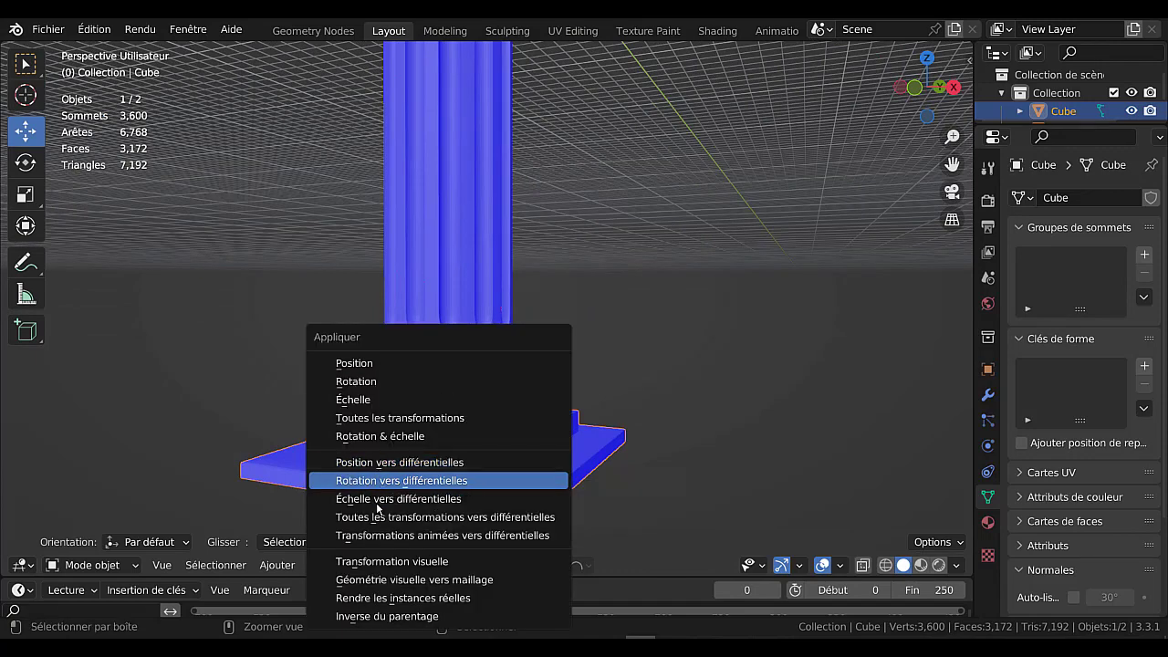
left_click(427, 418)
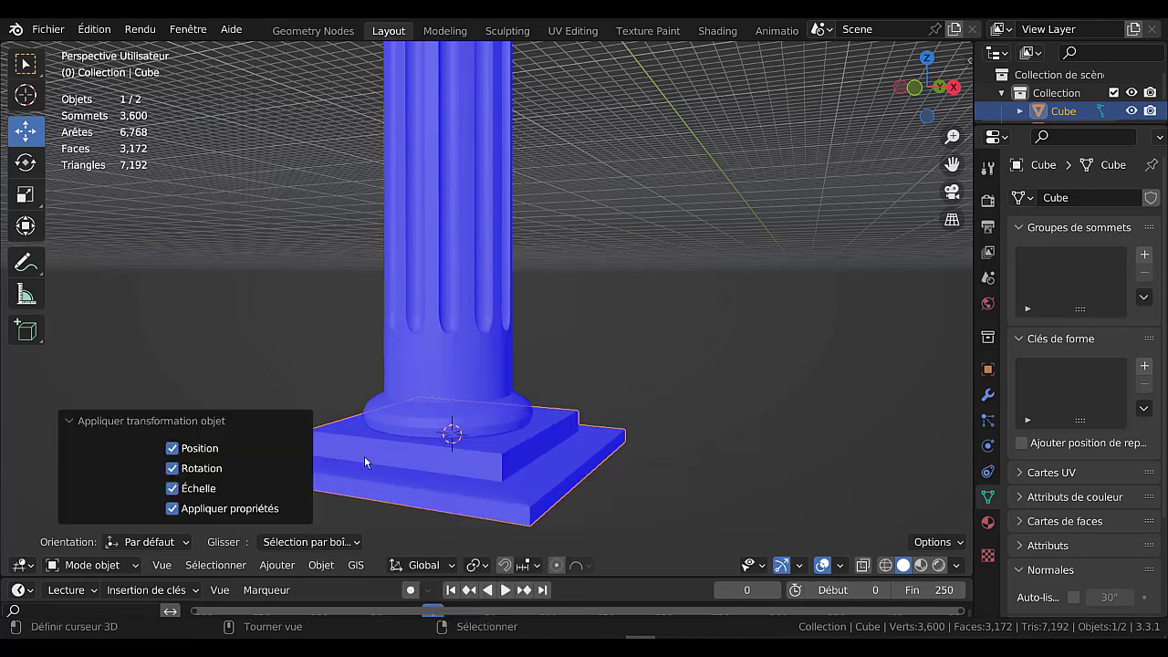
key("Tab")
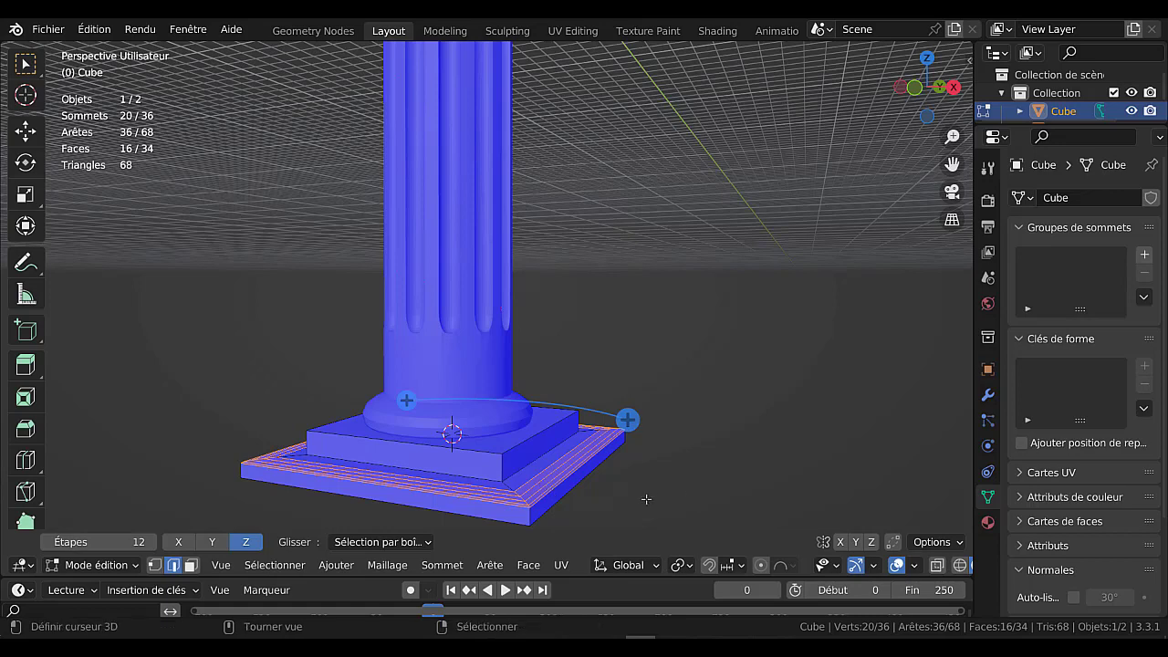
key("ctrl+z")
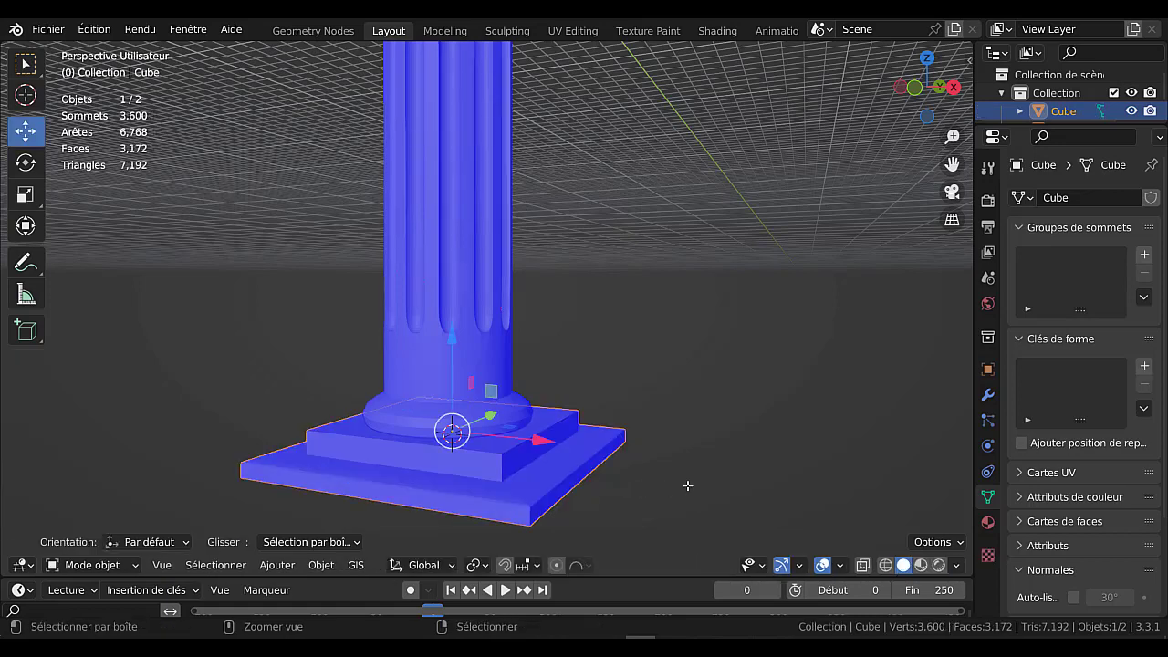
key("ctrl+shift+z")
key("ctrl+z")
key("ctrl+z")
key("ctrl+z")
key("ctrl+z")
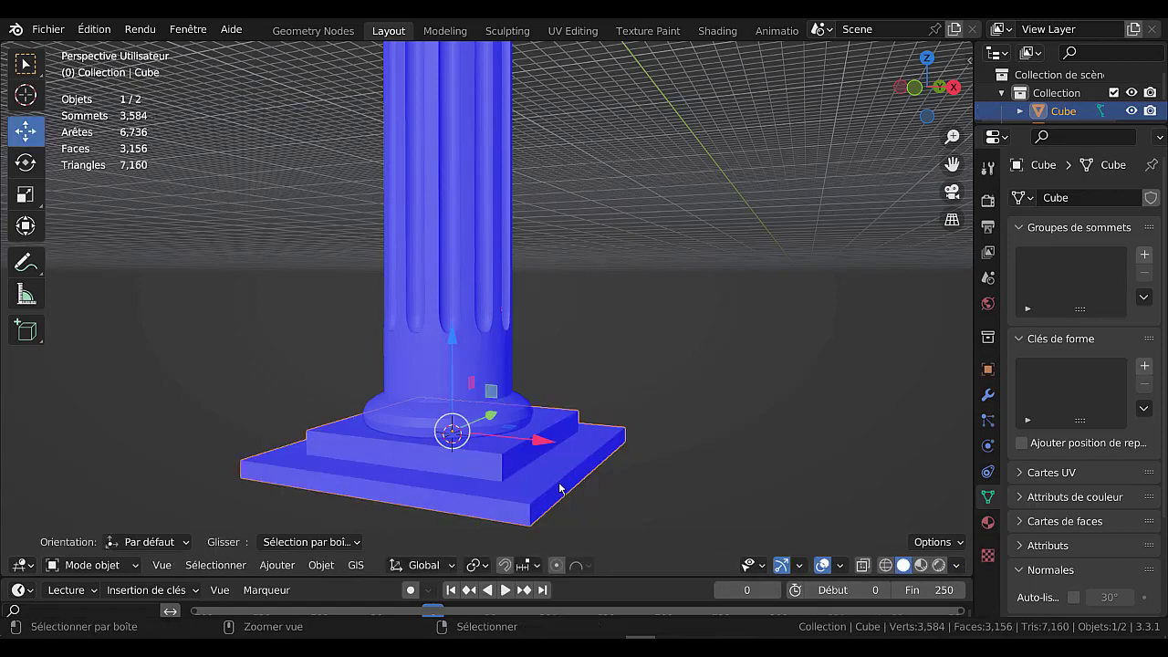
Apply all transforms to the unbevelled base and return to Edit Mode.
key("ctrl+a")
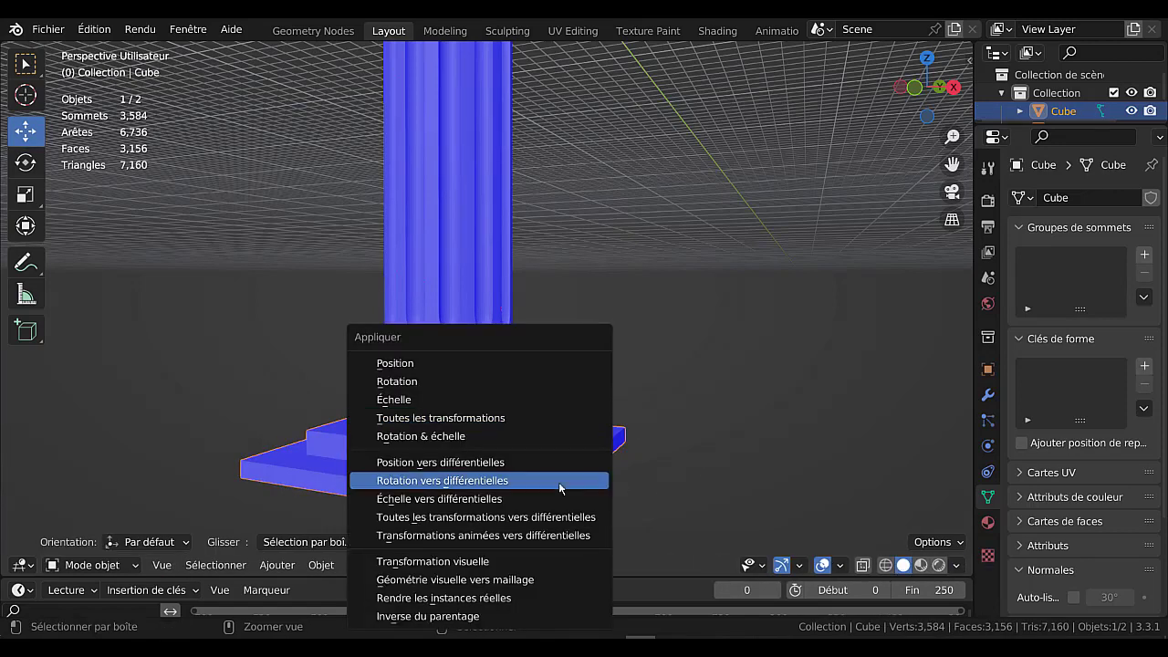
left_click(460, 417)
key("Tab")
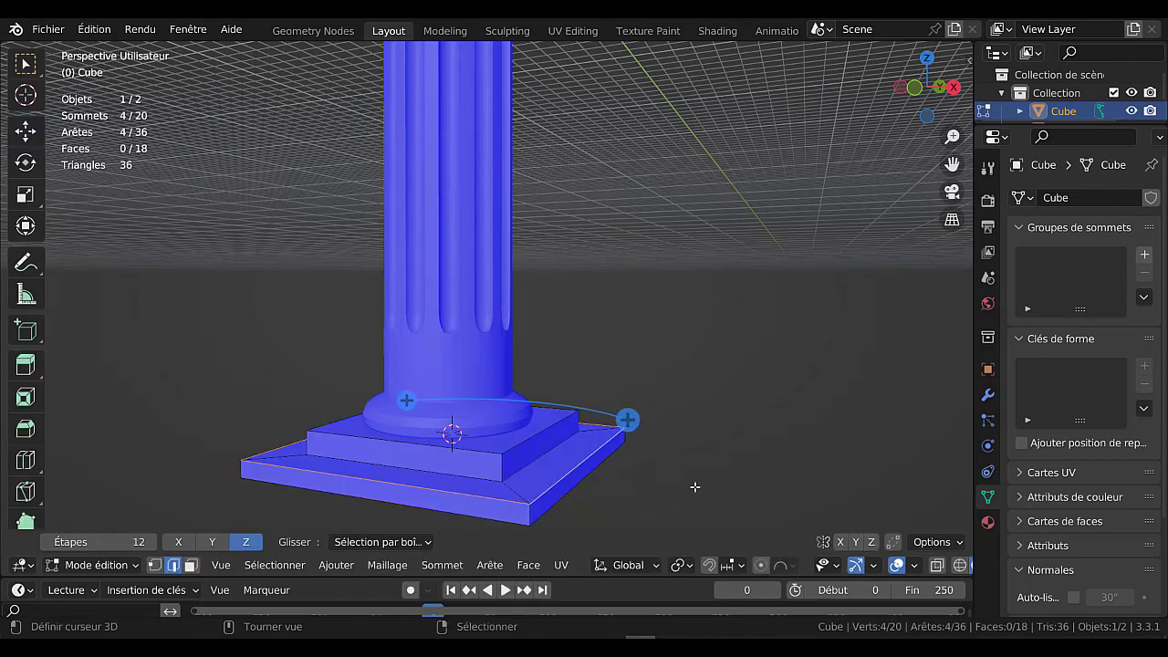
Bevel the lower step's upper outer edge loop with a 0.24 m width, 4 segments and a profile shape of 0.058.
key("ctrl+b")
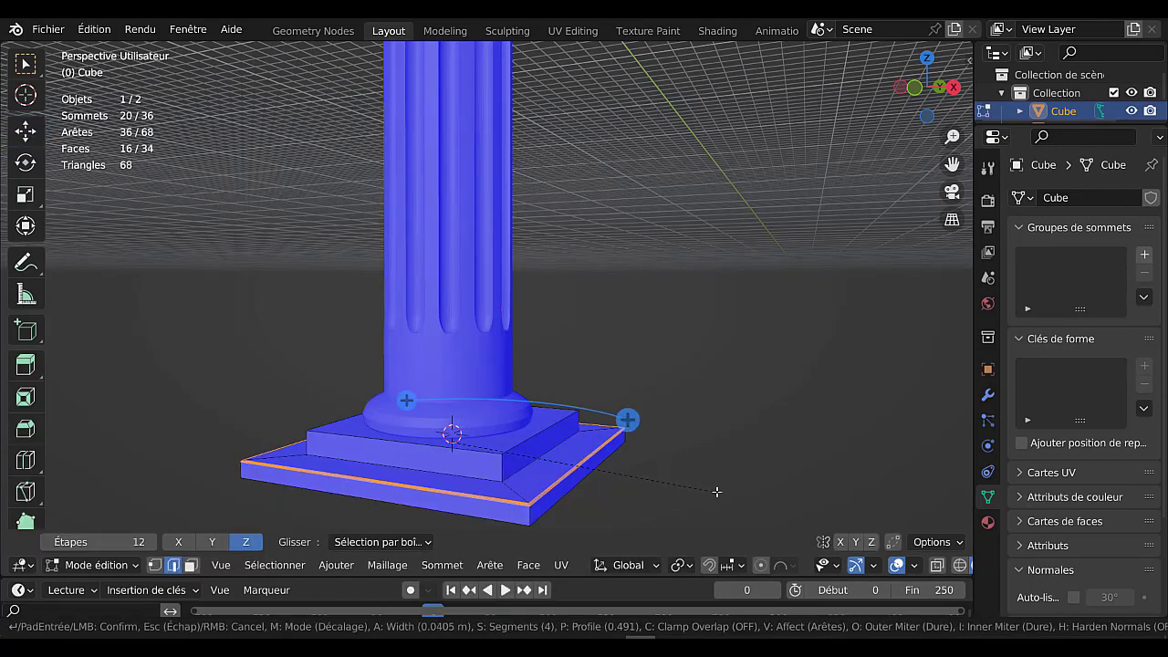
left_click(789, 492)
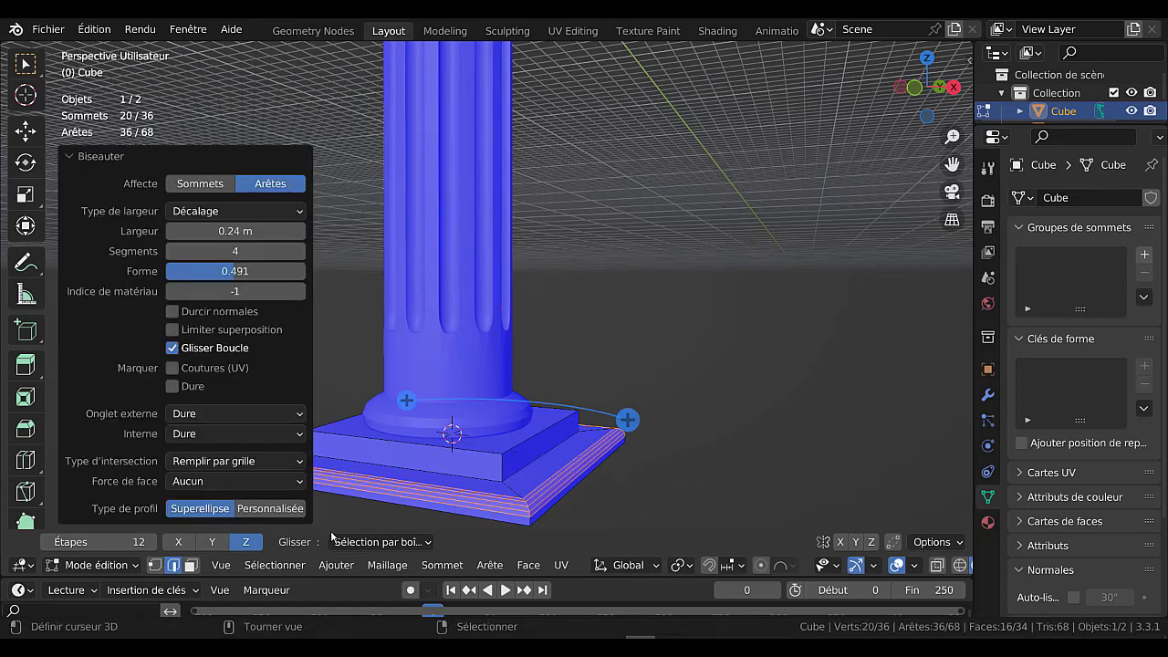
left_click_drag(212, 276, 154, 276)
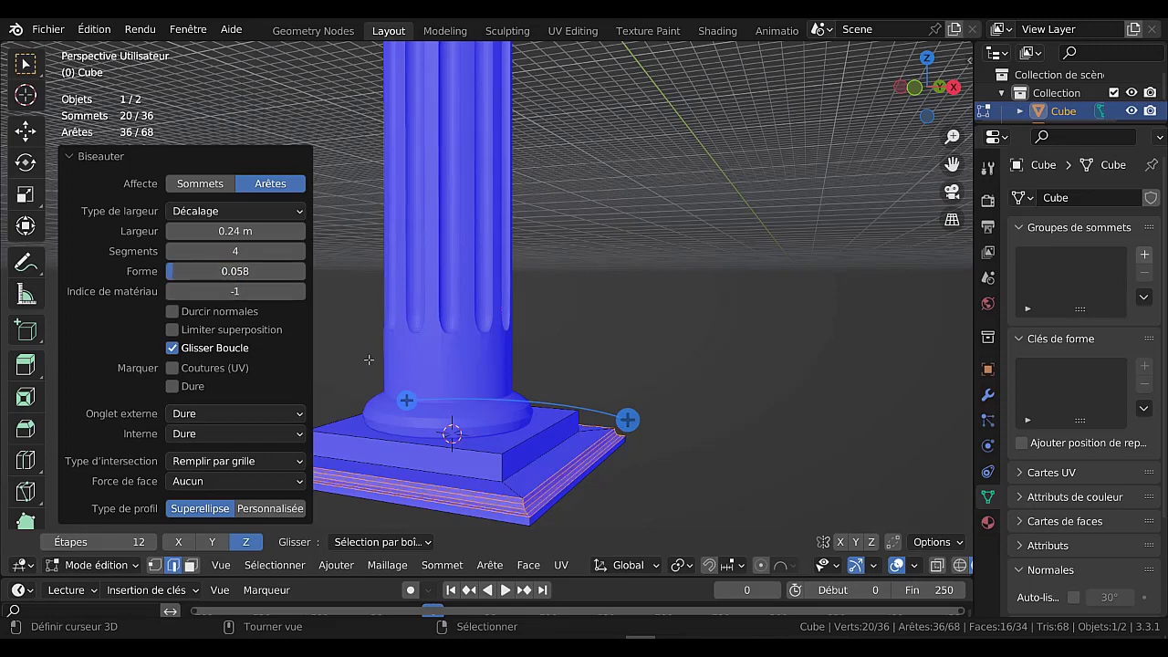
key("Tab")
key("Tab")
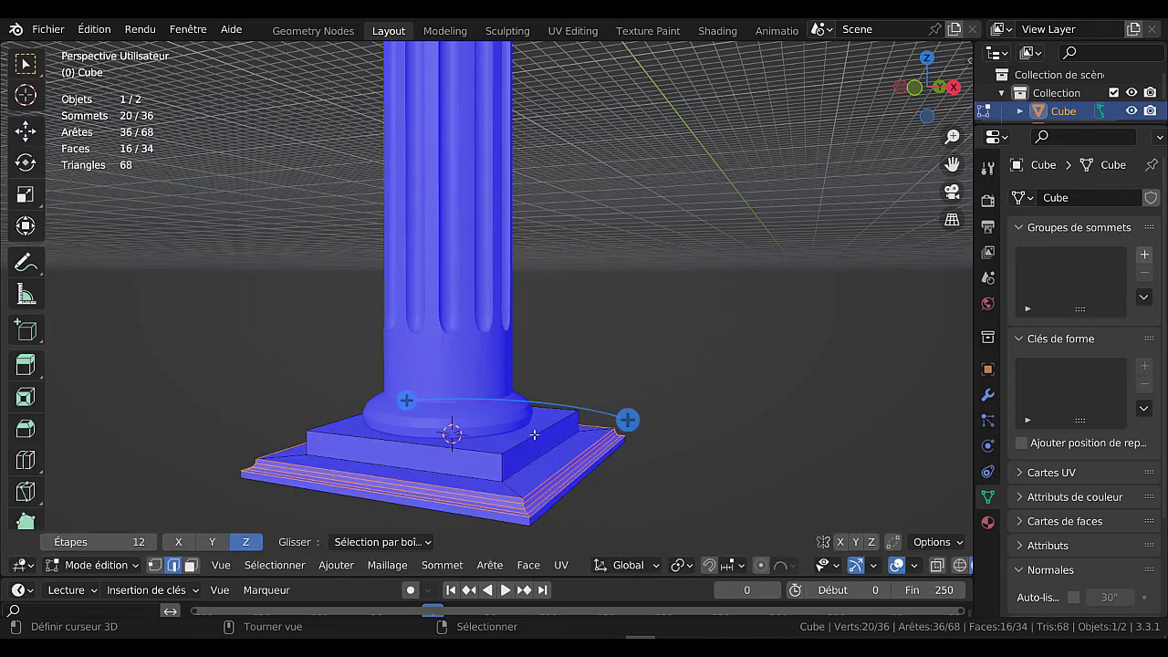
Bevel the edge loop where the upper step meets the lower step about 0.293 m wide with 4 segments.
left_click(532, 441)
left_click(516, 465, "alt")
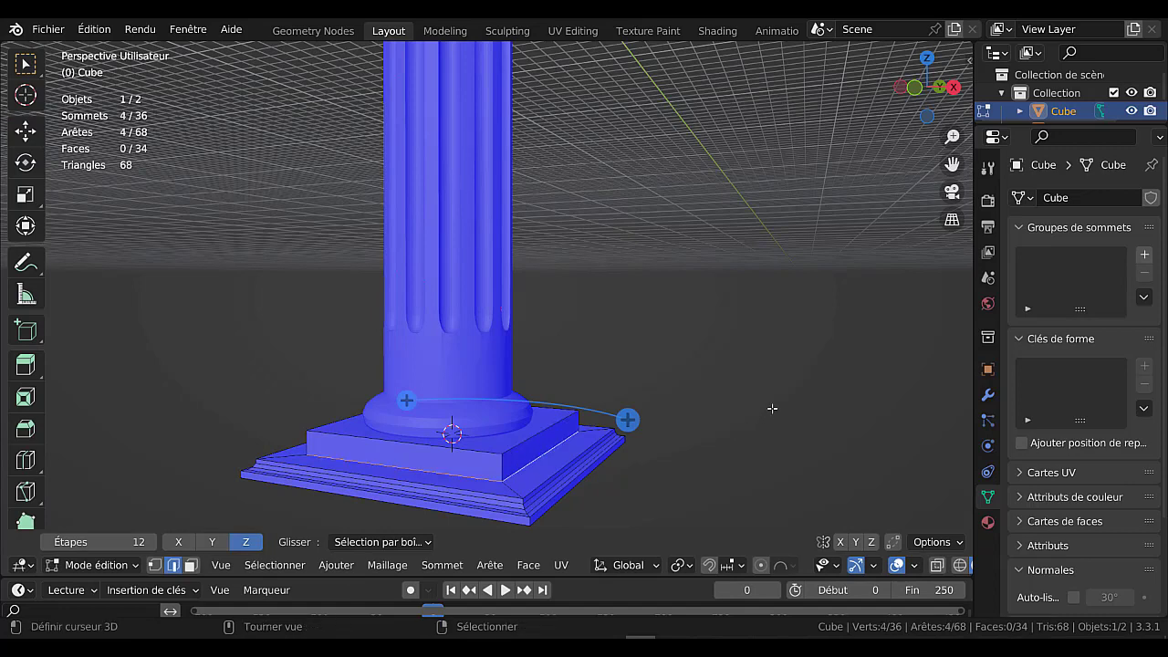
key("ctrl+b")
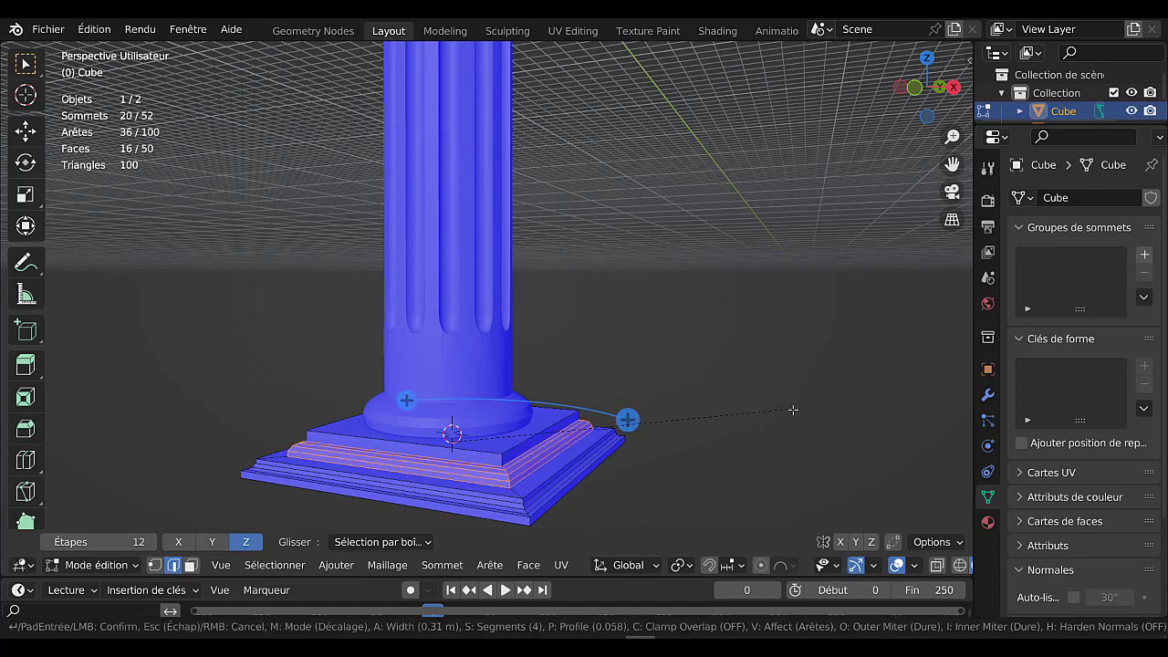
left_click(793, 409)
key("Tab")
key("Tab")
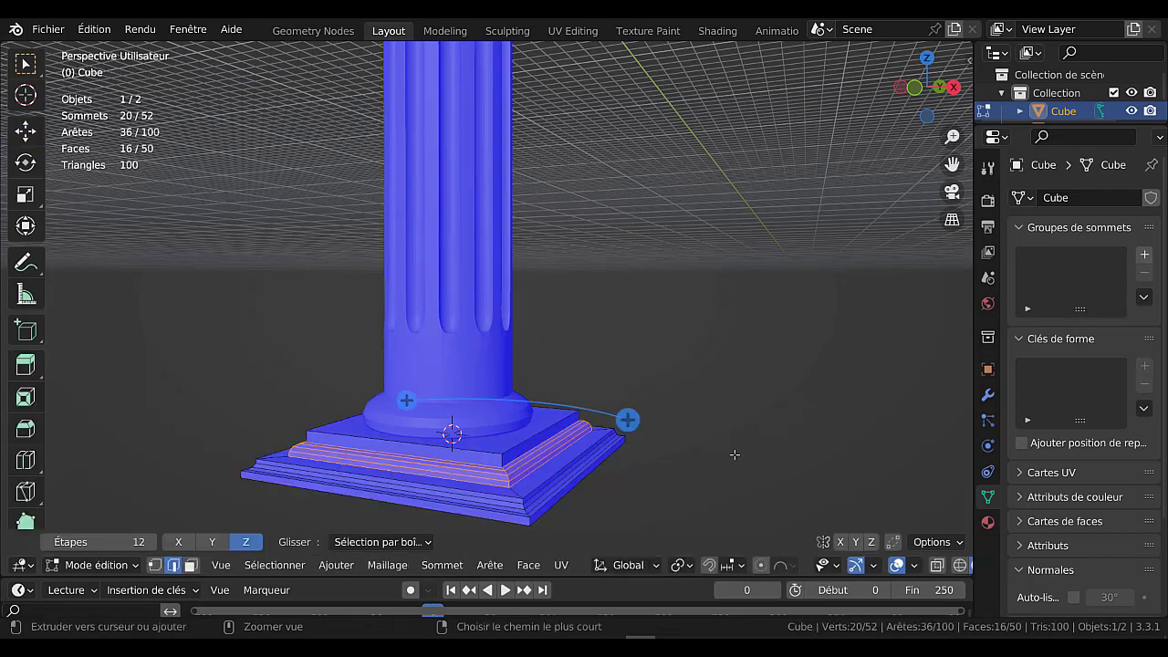
Set the inner-corner bevel's profile shape to 0.405 and inspect the base in Object Mode.
key("ctrl+z")
key("ctrl+shift+z")
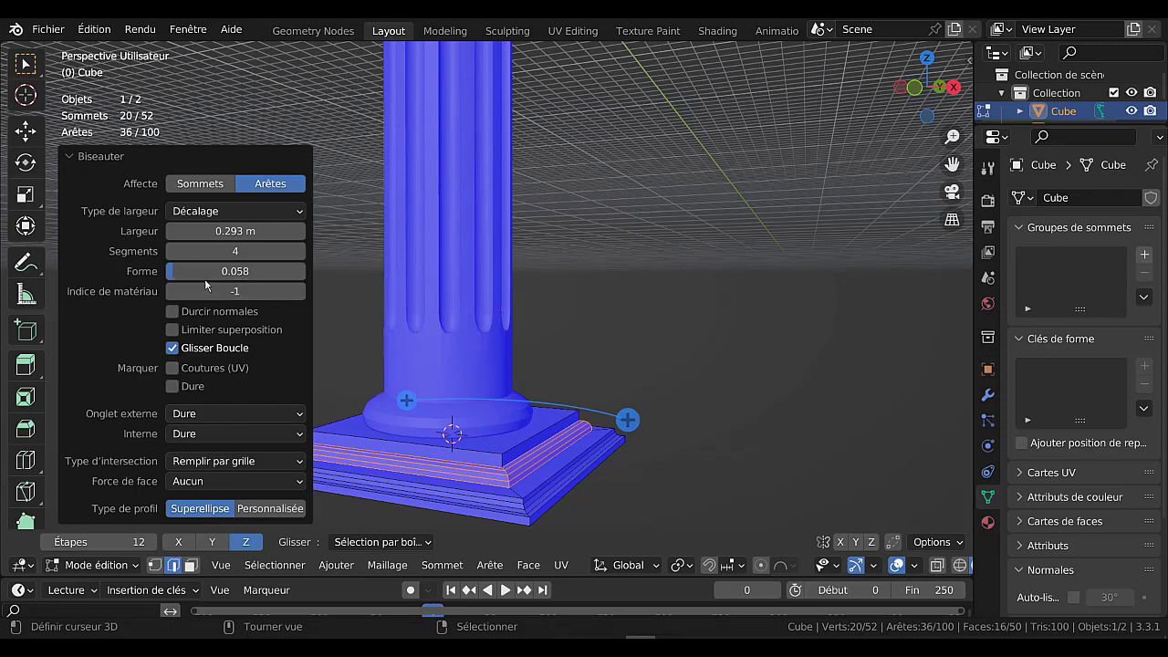
left_click_drag(208, 271, 245, 274)
key("Tab")
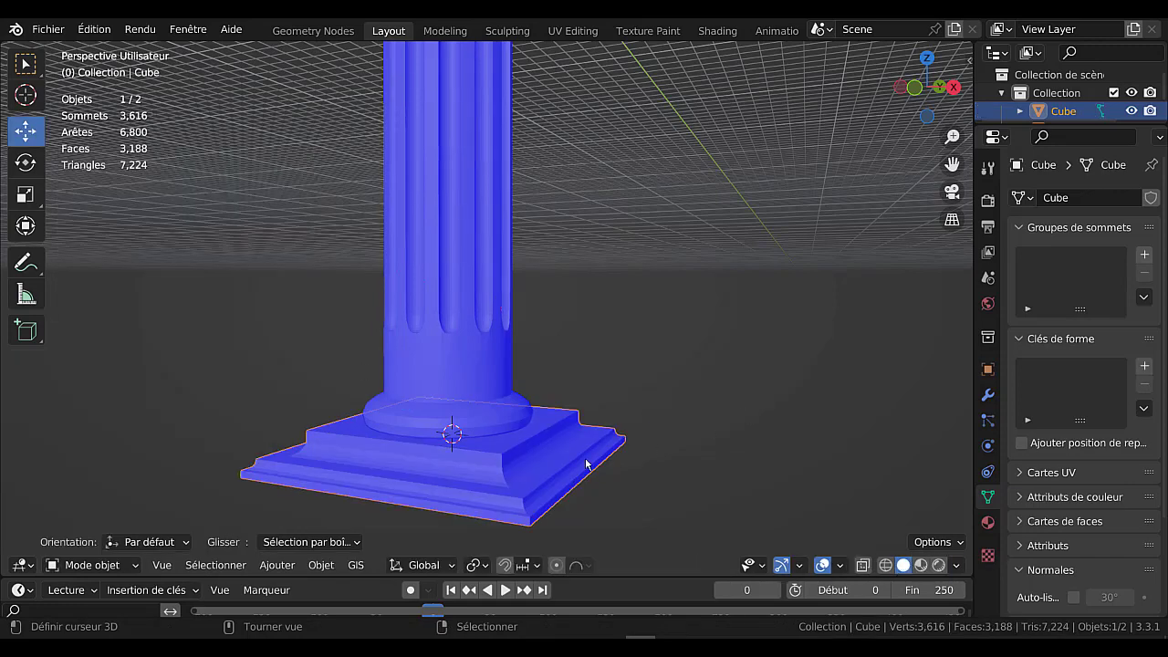
Bevel the upper step's top outer edge loop about 0.167 m wide with 4 segments and a profile shape of 0.405.
key("Tab")
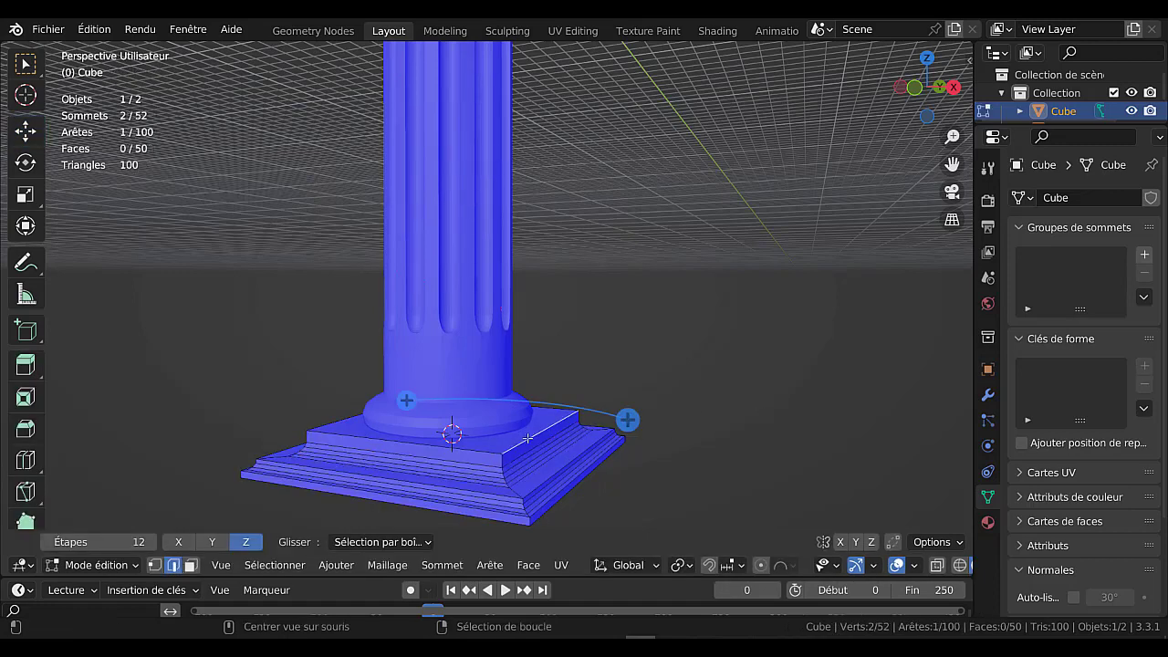
right_click(462, 447, "shift")
right_click(352, 416, "alt+shift")
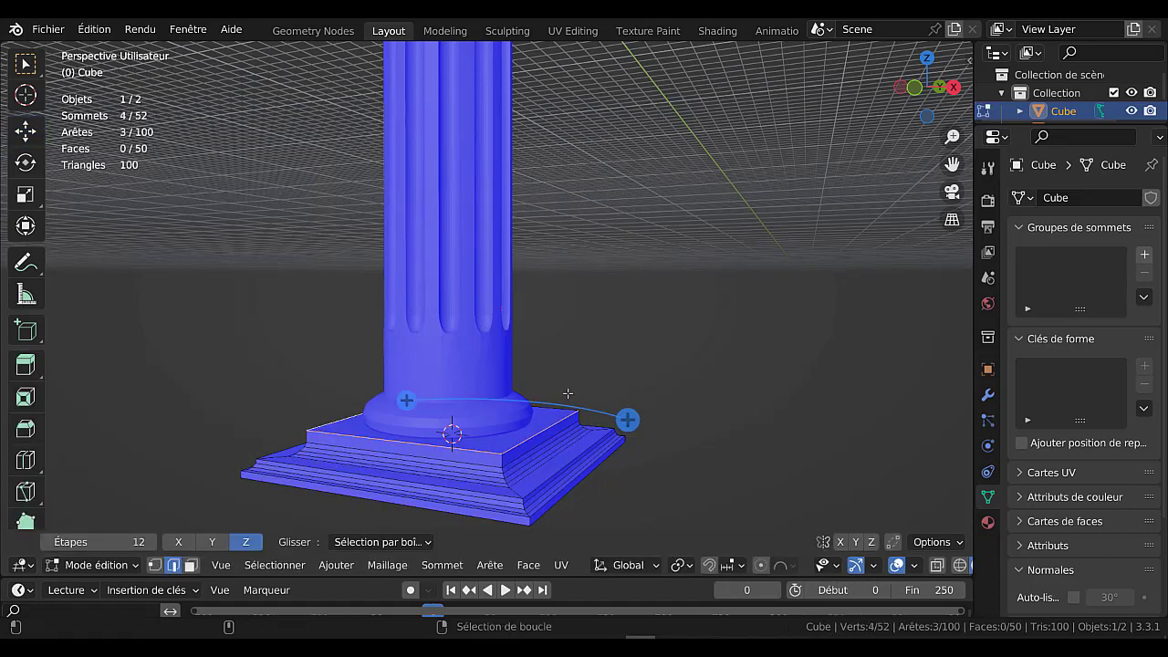
middle_click_drag(671, 324, 719, 359)
right_click(449, 417, "alt+shift")
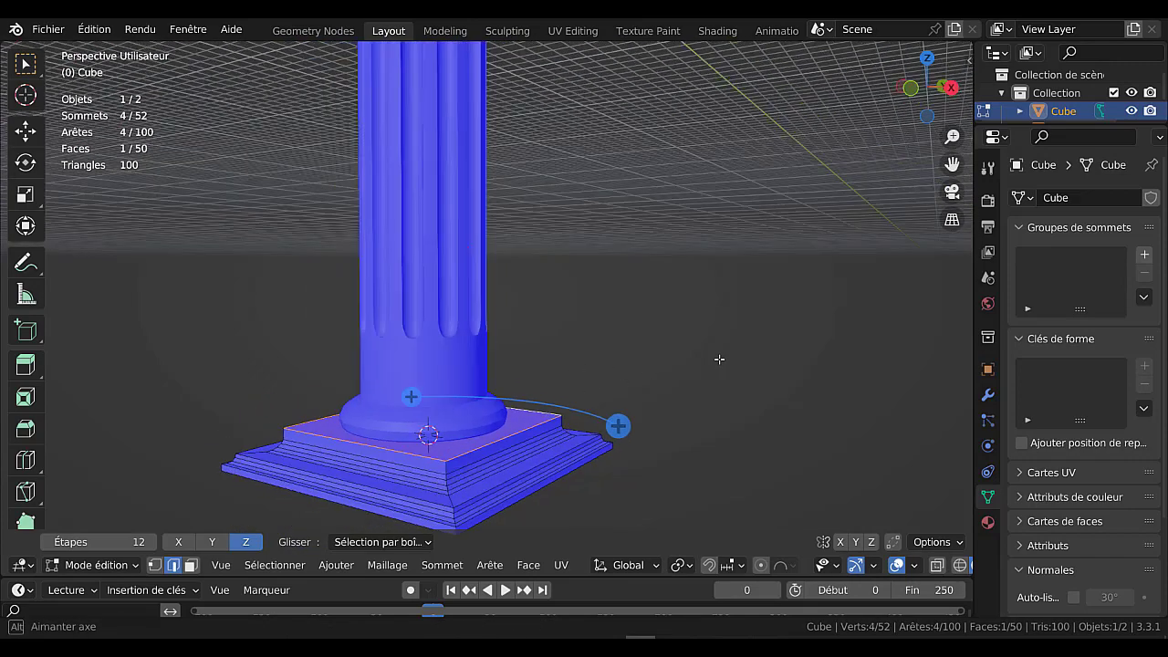
key("ctrl+b")
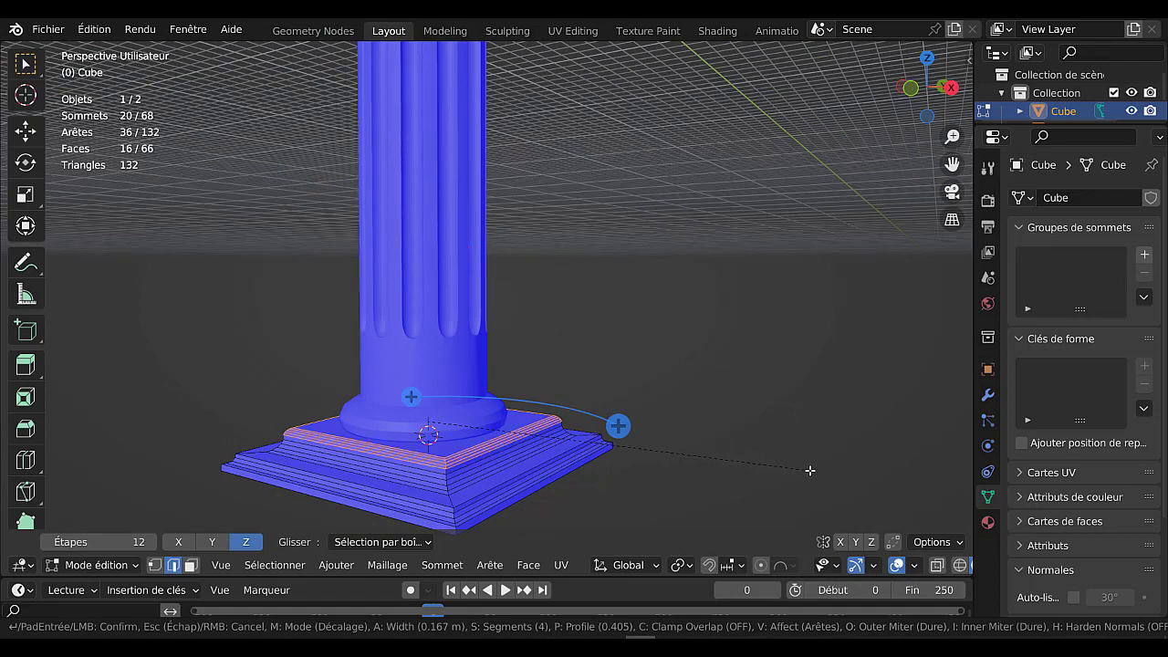
left_click(810, 470)
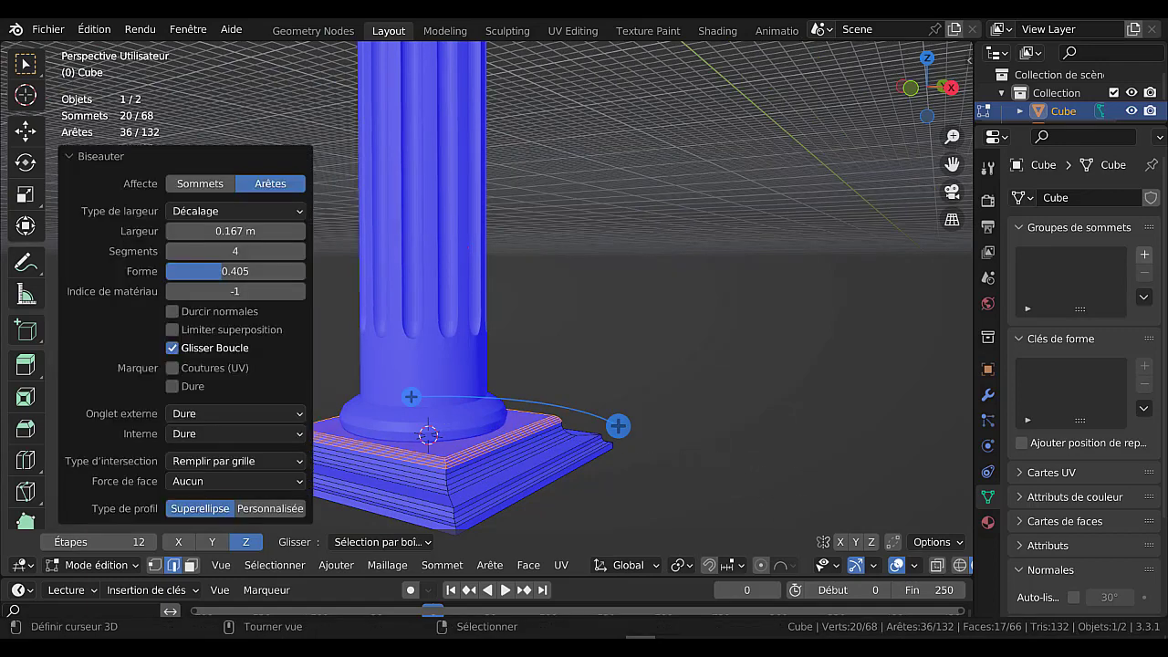
Scale the bevelled top edge of the upper step to 0.922 and inspect the base in Object Mode.
key("s")
left_click(750, 471)
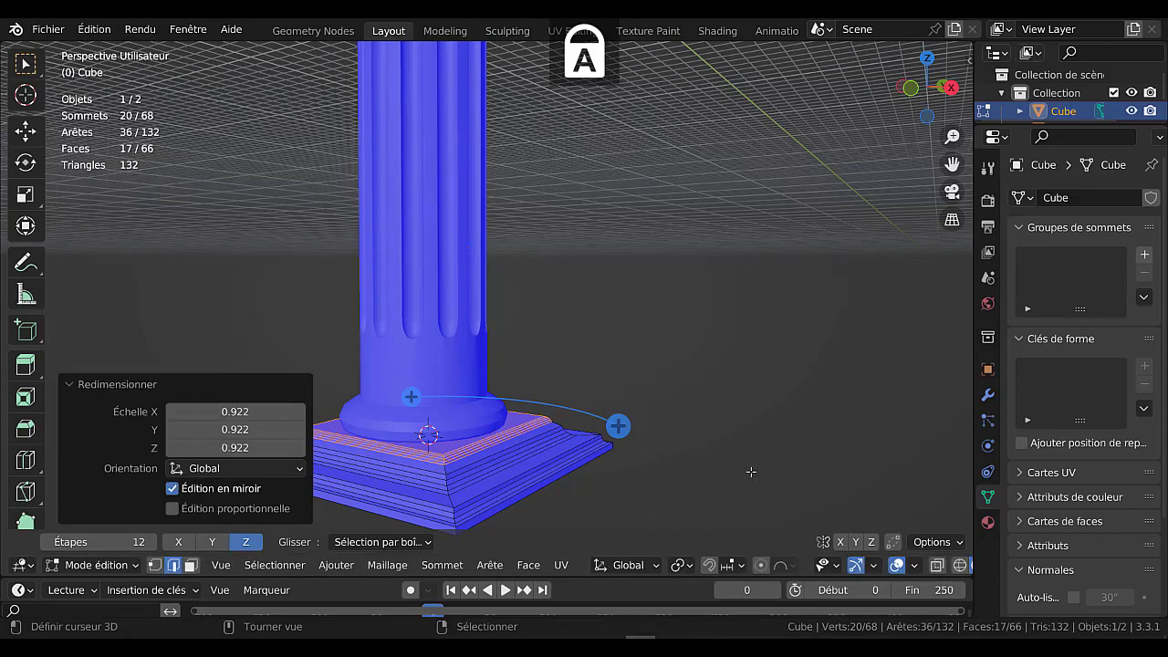
key("Tab")
middle_click_drag(662, 480, 747, 470)
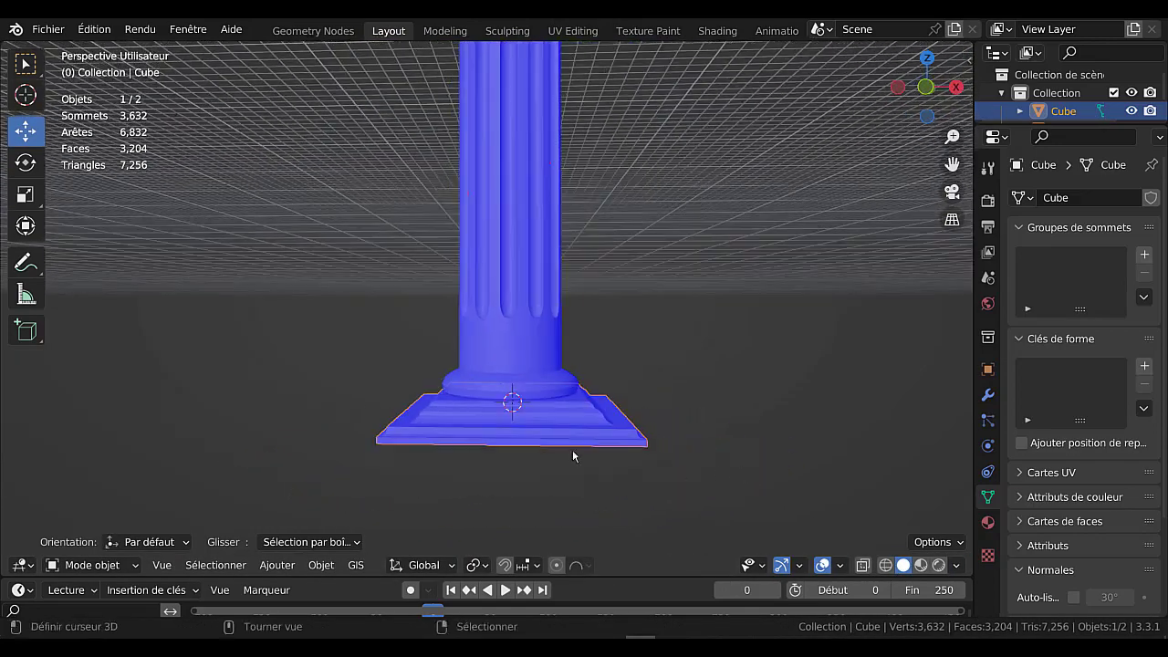
mouse_move(572, 450)
middle_mouse_down()
mouse_move(494, 461)
mouse_move(573, 457)
mouse_move(576, 444)
middle_mouse_up()
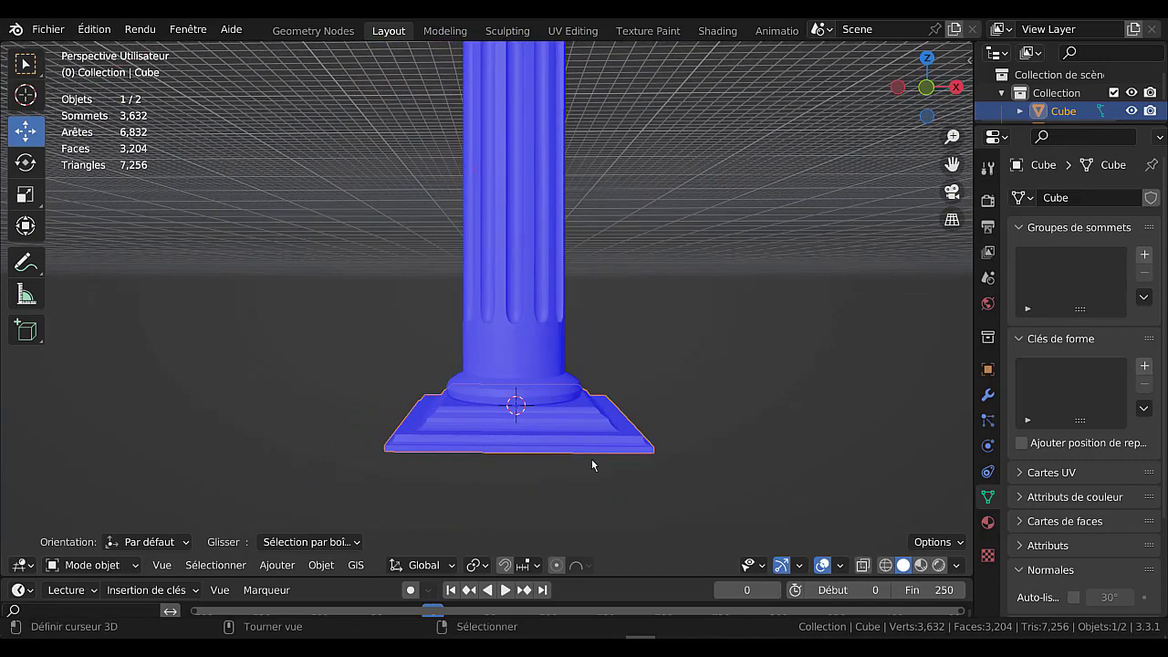
Set the square base's origin to its geometry.
key("s")
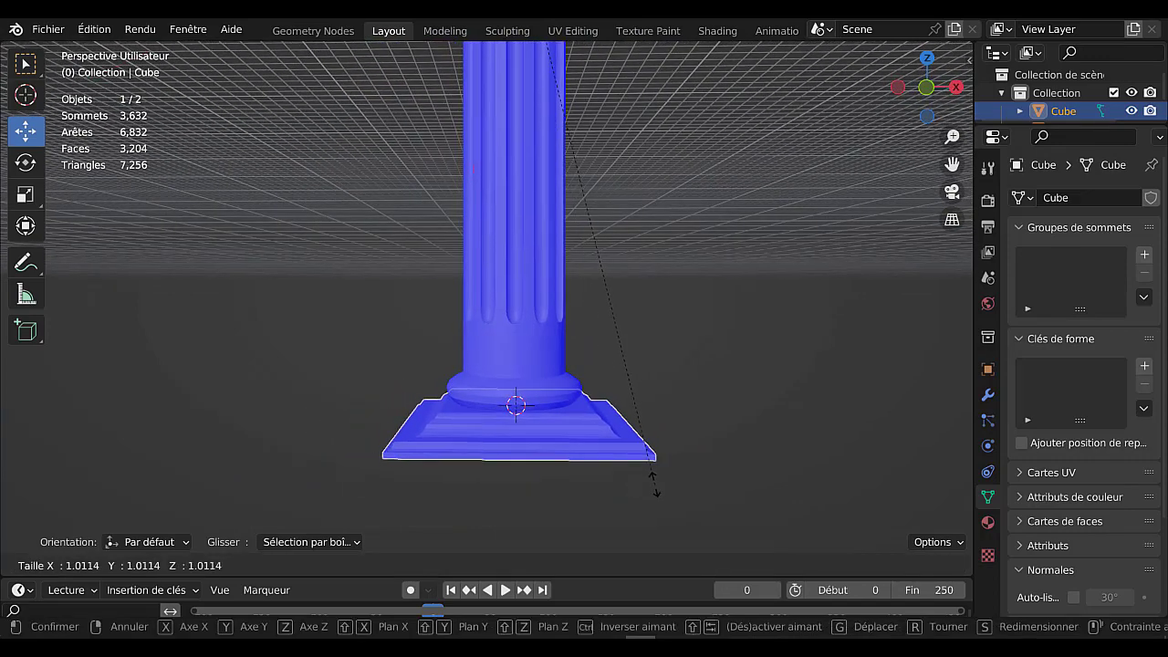
right_click(653, 481)
left_click(281, 565)
mouse_move(332, 568)
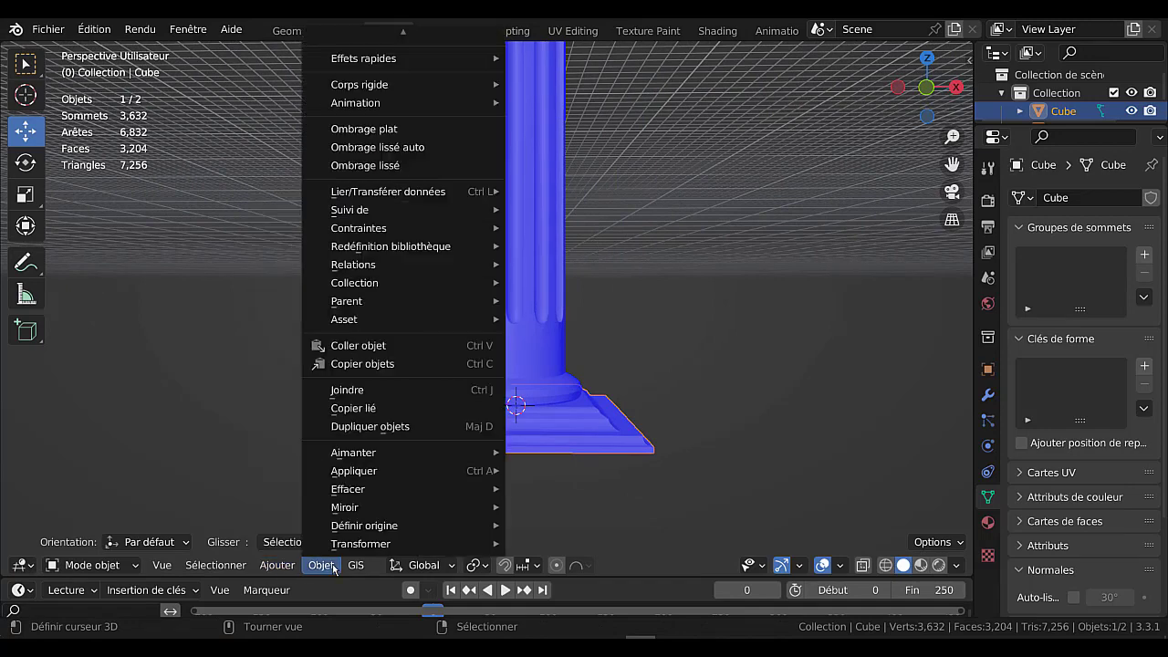
mouse_move(333, 527)
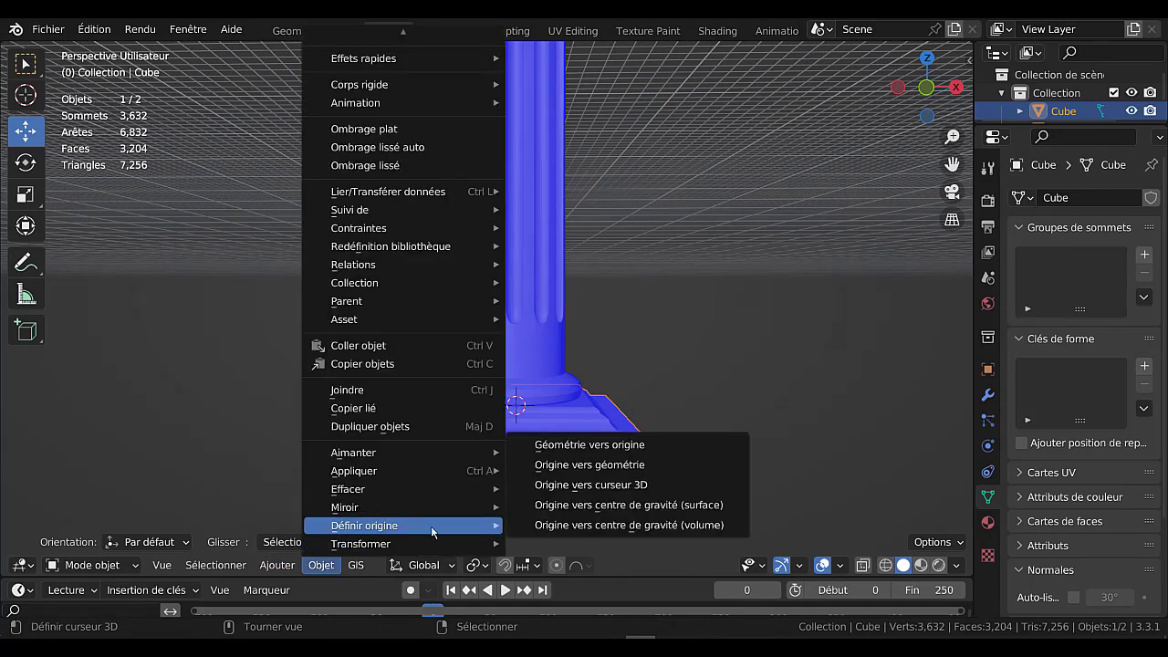
left_click(608, 467)
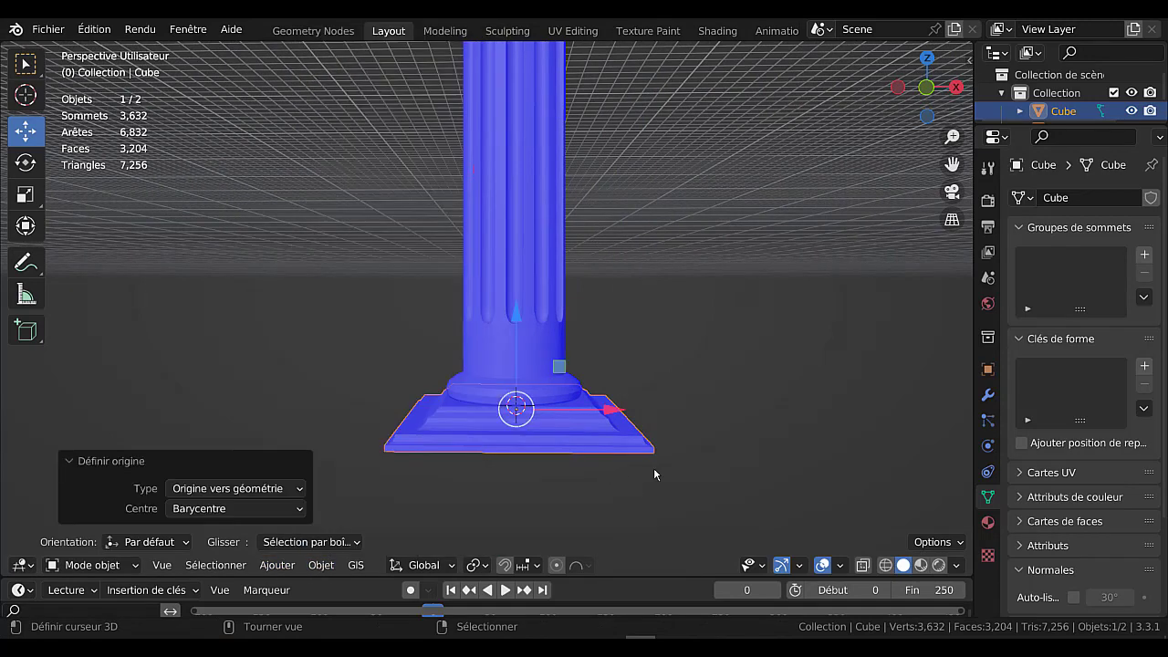
Scale the whole square base uniformly by about 1.14 and return to Edit Mode.
middle_click_drag(651, 489, 570, 489)
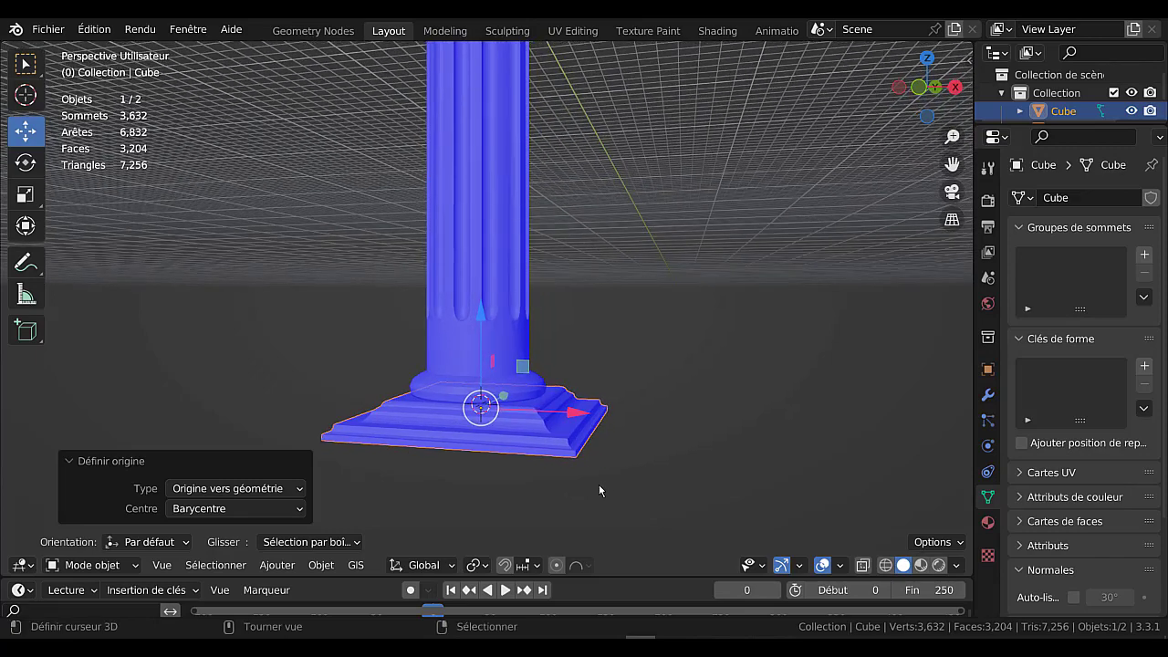
key("s")
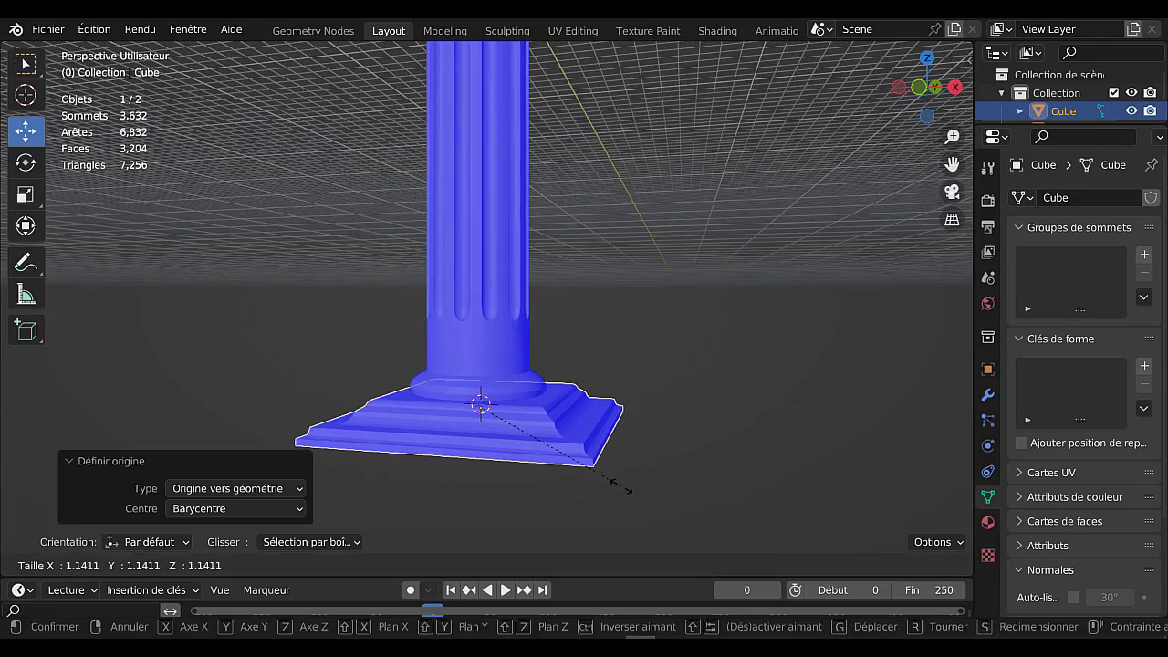
left_click(621, 486)
key("Tab")
mouse_move(622, 487)
middle_mouse_down()
mouse_move(552, 532)
mouse_move(609, 507)
middle_mouse_up()
scroll(592, 502, "down", 3)
key("Tab")
scroll(583, 462, "down", 3)
key("Tab")
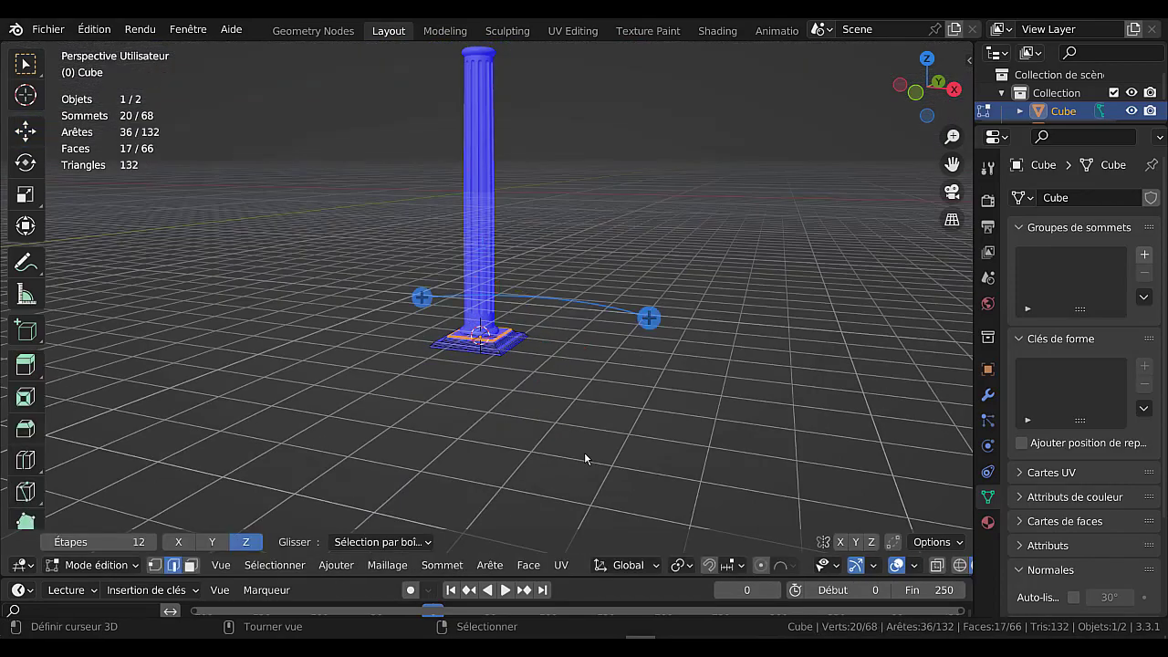
Leave mesh editing, duplicate the column's square base and raise the copy 31.769 m along Z above the shaft.
middle_click_drag(590, 421, 594, 468)
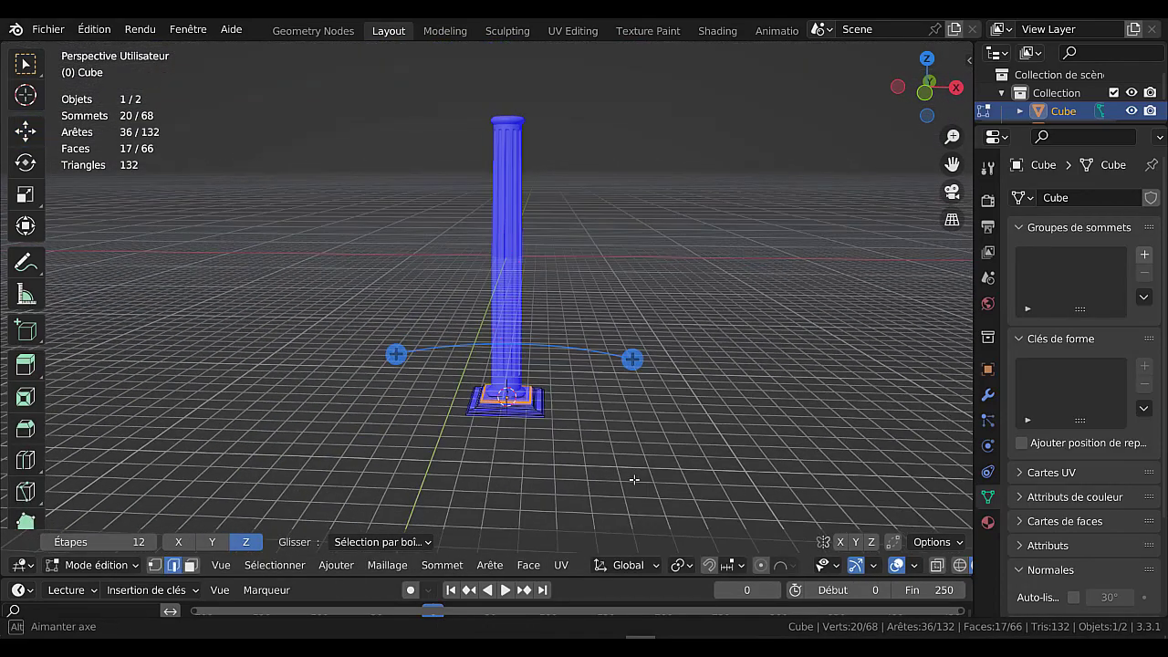
key("Tab")
middle_click_drag(516, 405, 507, 425, "shift")
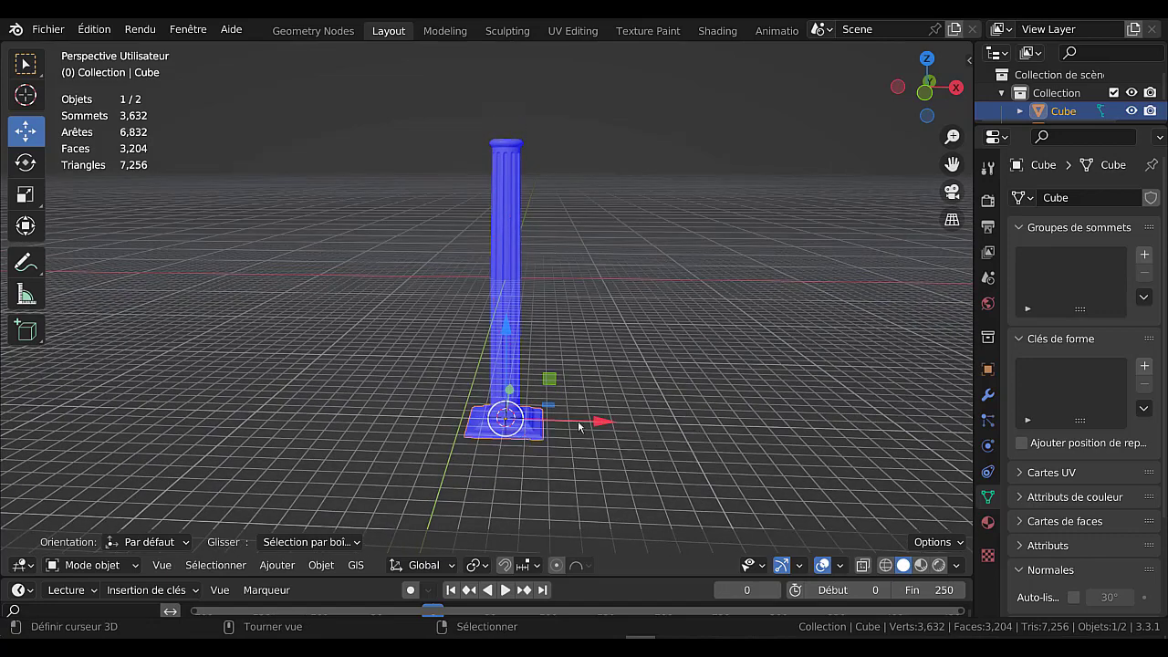
scroll(569, 443, "up", 2)
key("shift+d")
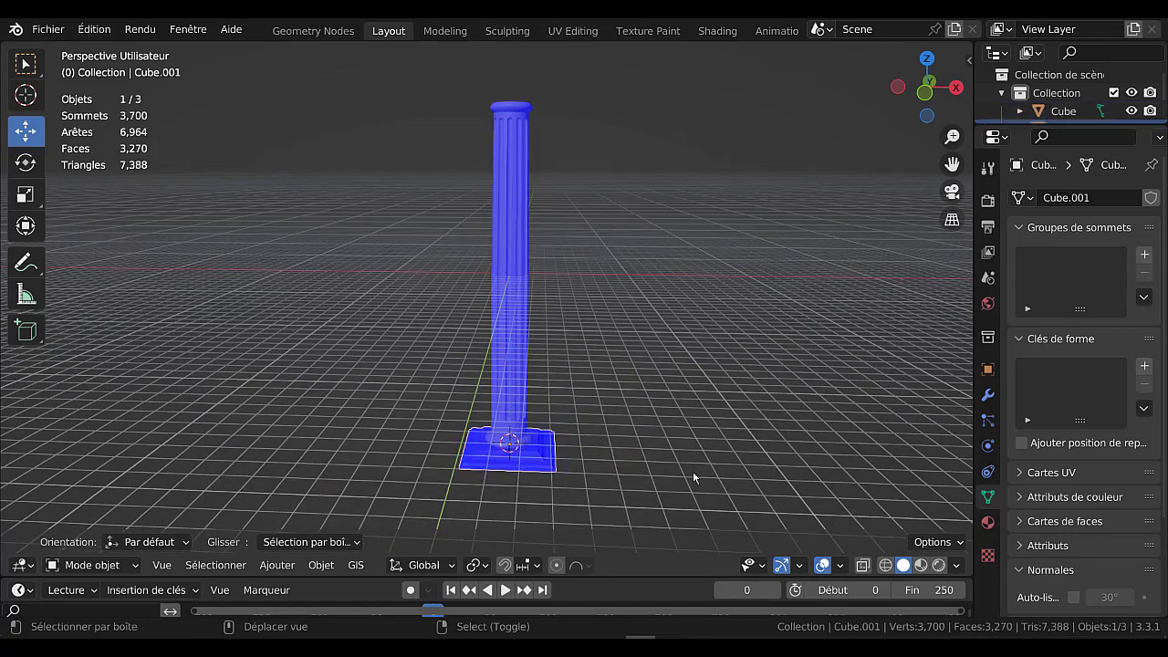
key("Escape")
key("g")
key("z")
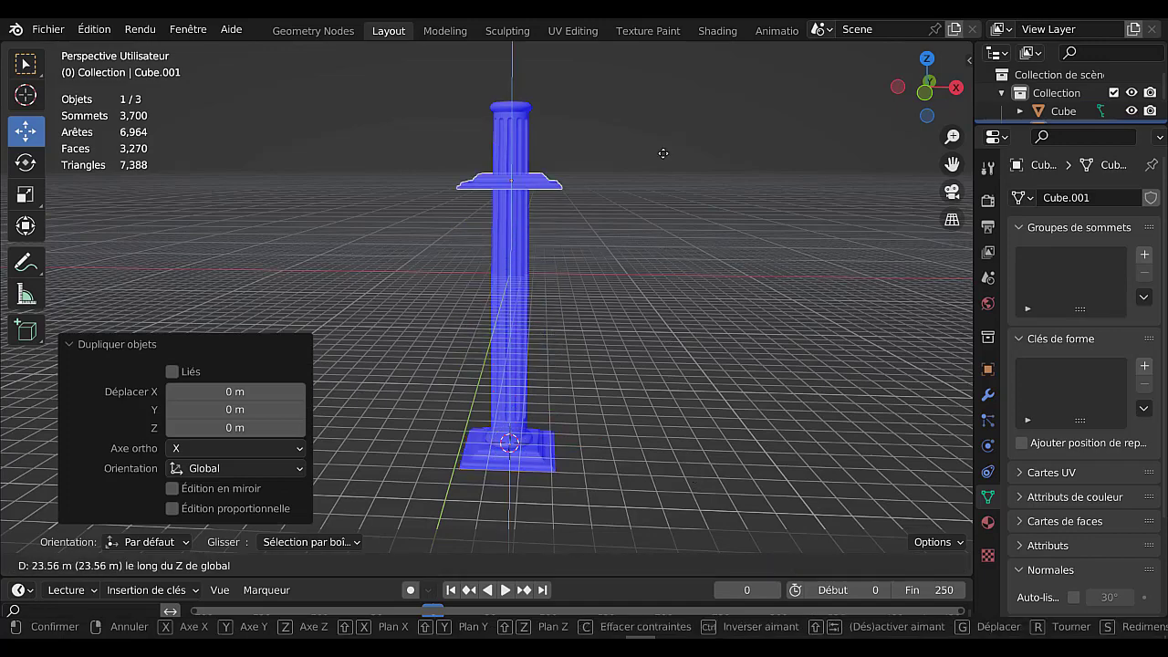
left_click(666, 104)
Rotate the duplicated base 180° around the global Y axis to turn it into an upside-down capital.
middle_click_drag(705, 276, 689, 424, "shift")
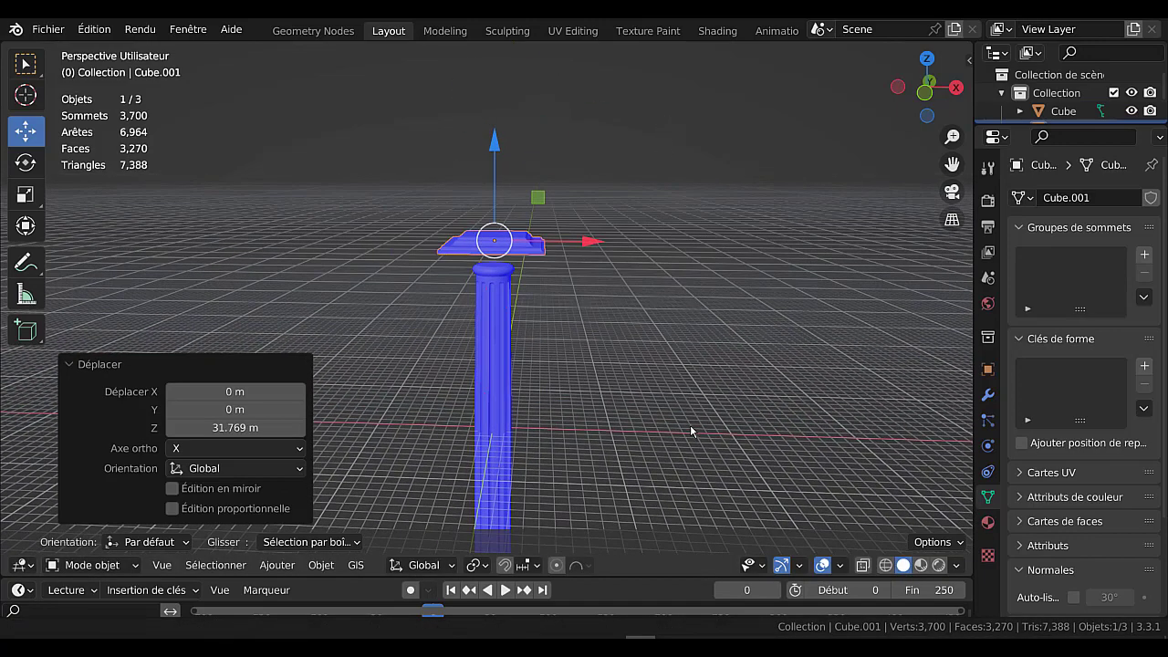
scroll(592, 366, "down", 2)
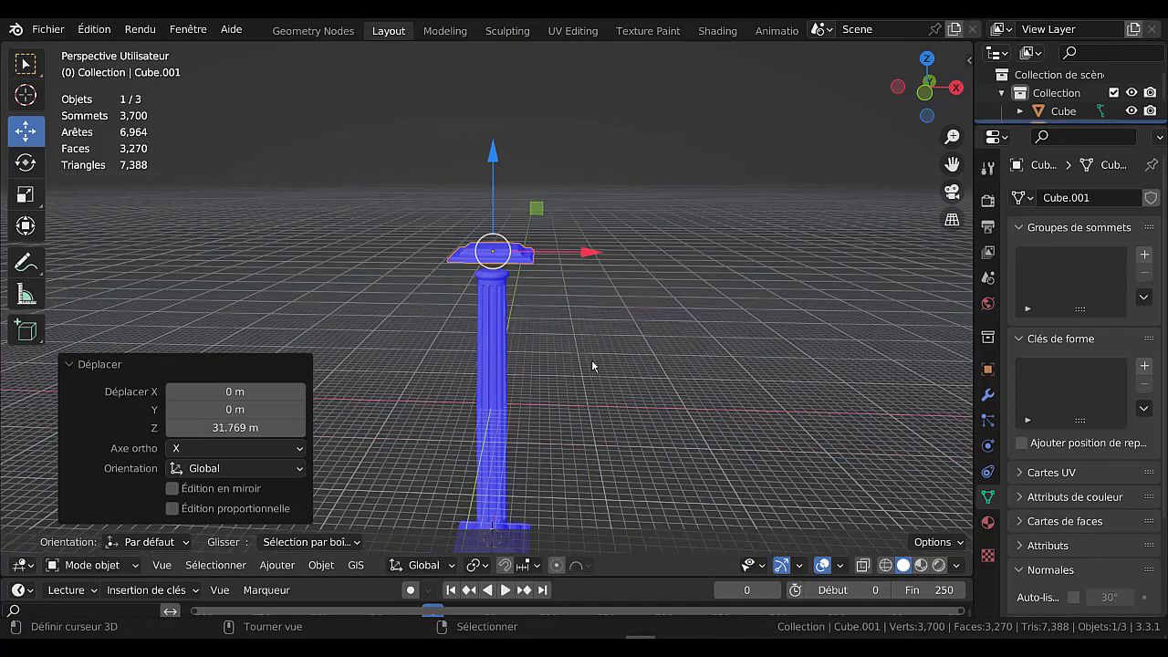
key("r")
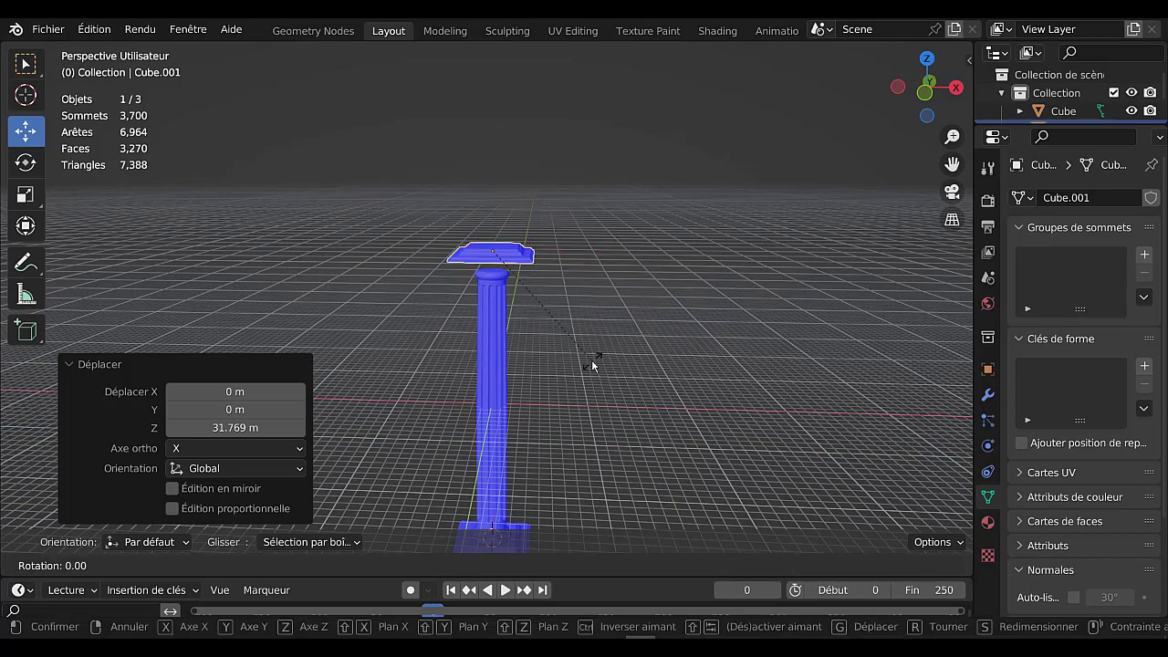
type("y180")
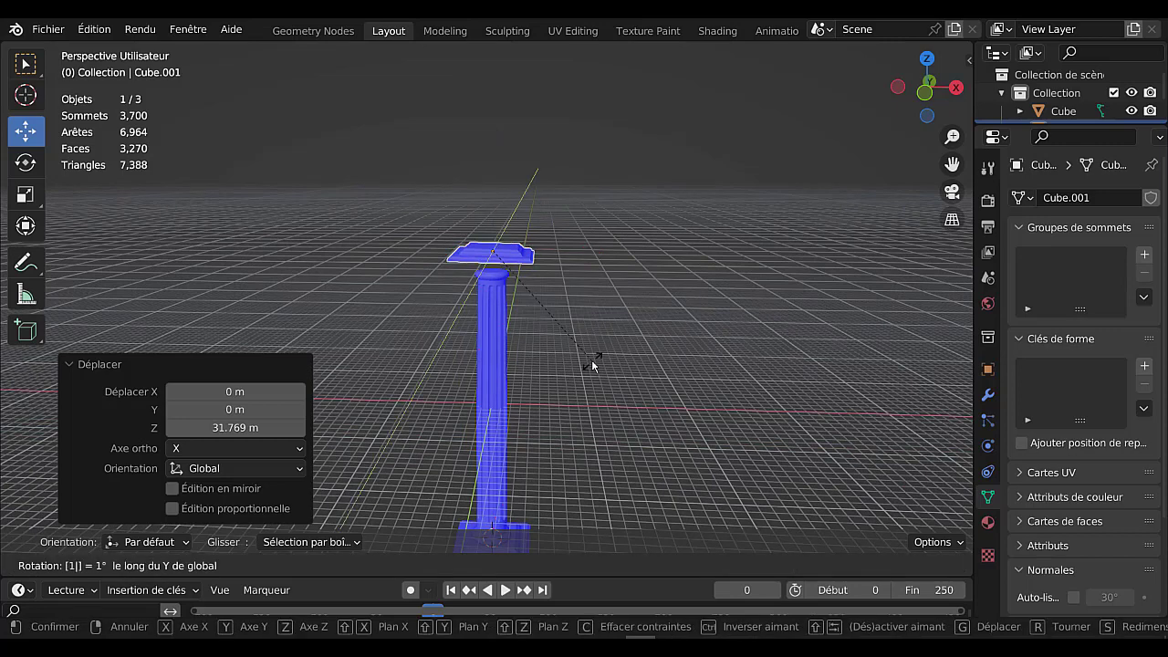
key("Return")
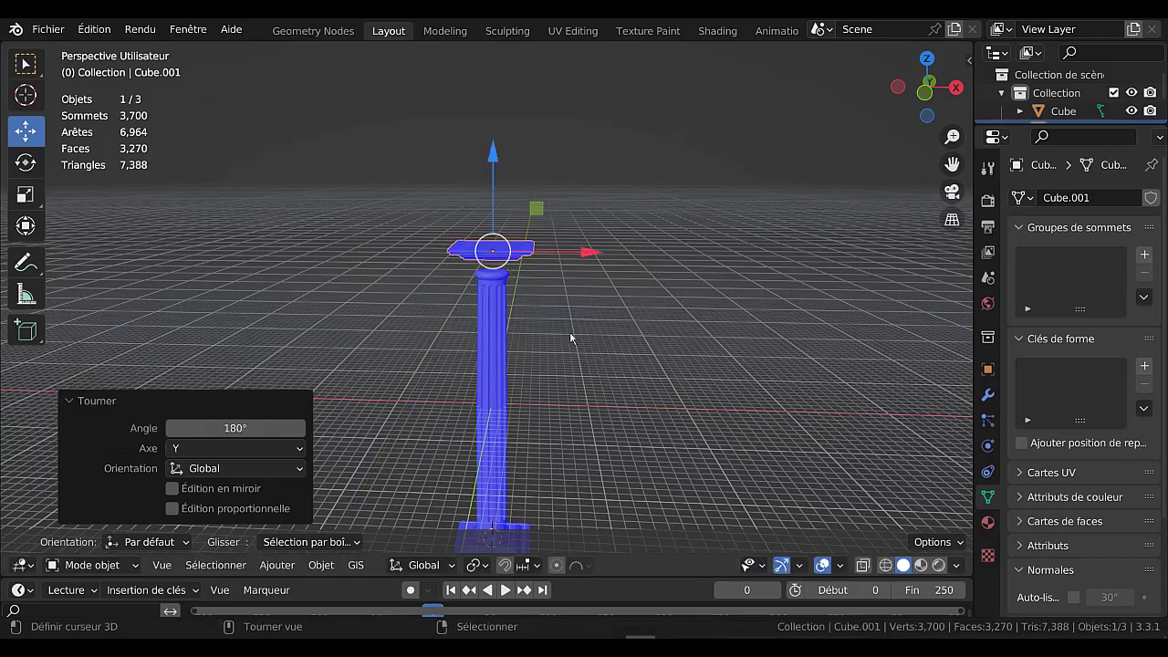
Lower the capital 1.28 m along Z towards the shaft's top.
scroll(521, 285, "up", 1)
key("g")
key("z")
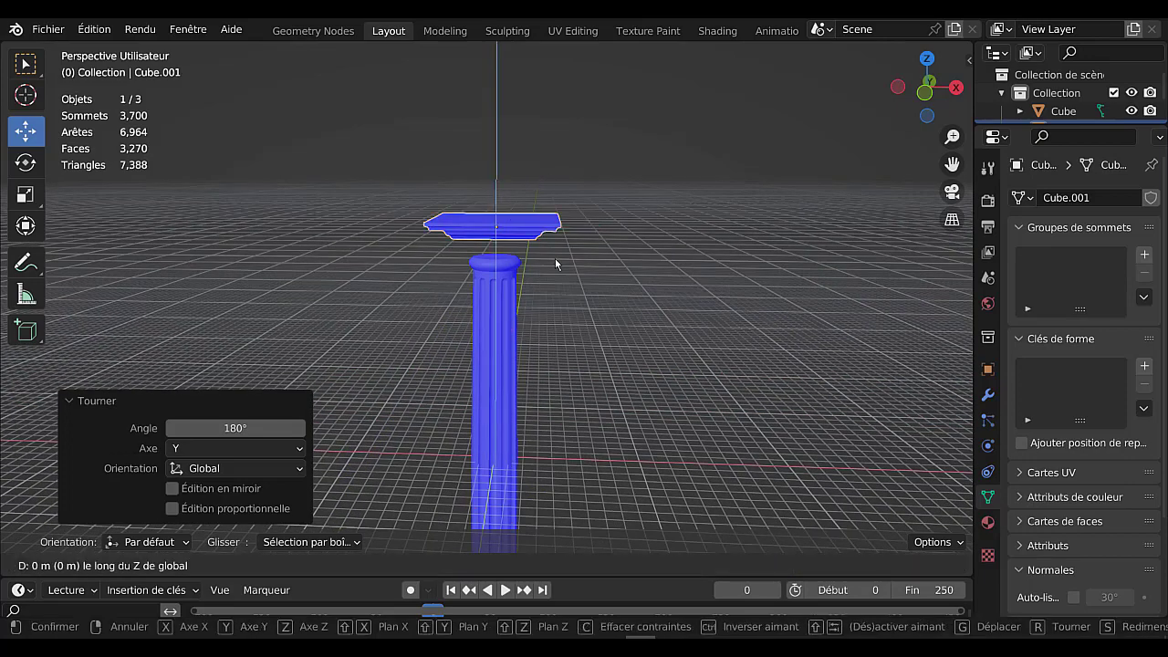
left_click(561, 278)
Scale the capital uniformly by 0.736.
scroll(565, 237, "up", 5)
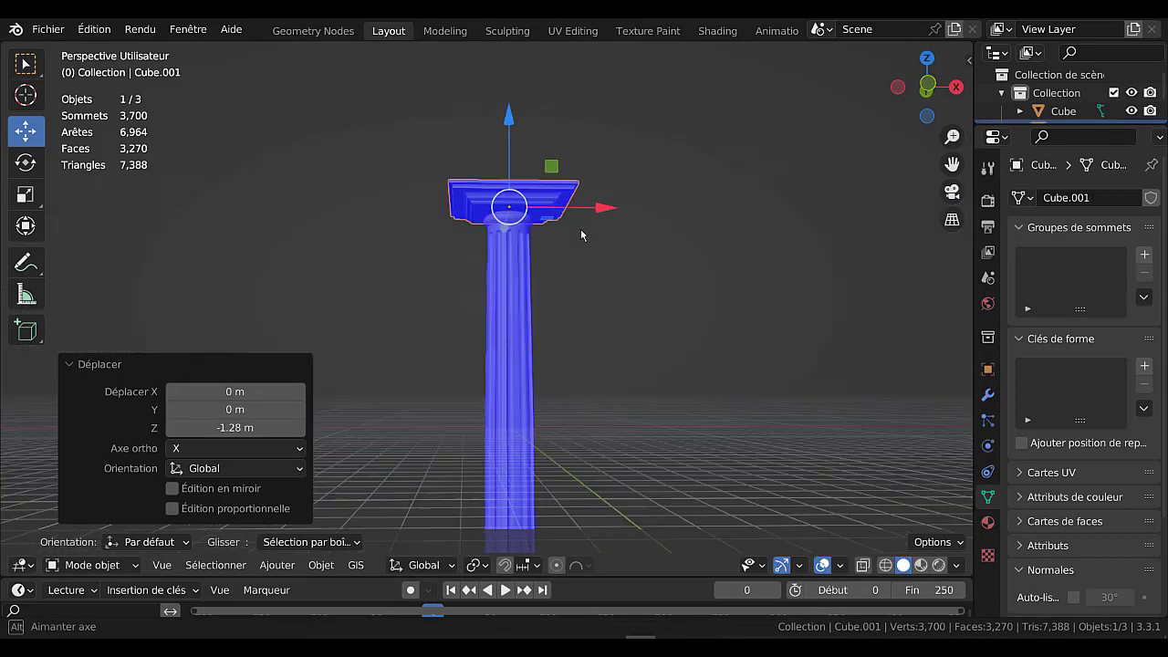
scroll(600, 130, "down", 2)
middle_click_drag(583, 183, 550, 286)
scroll(556, 333, "down", 3)
key("s")
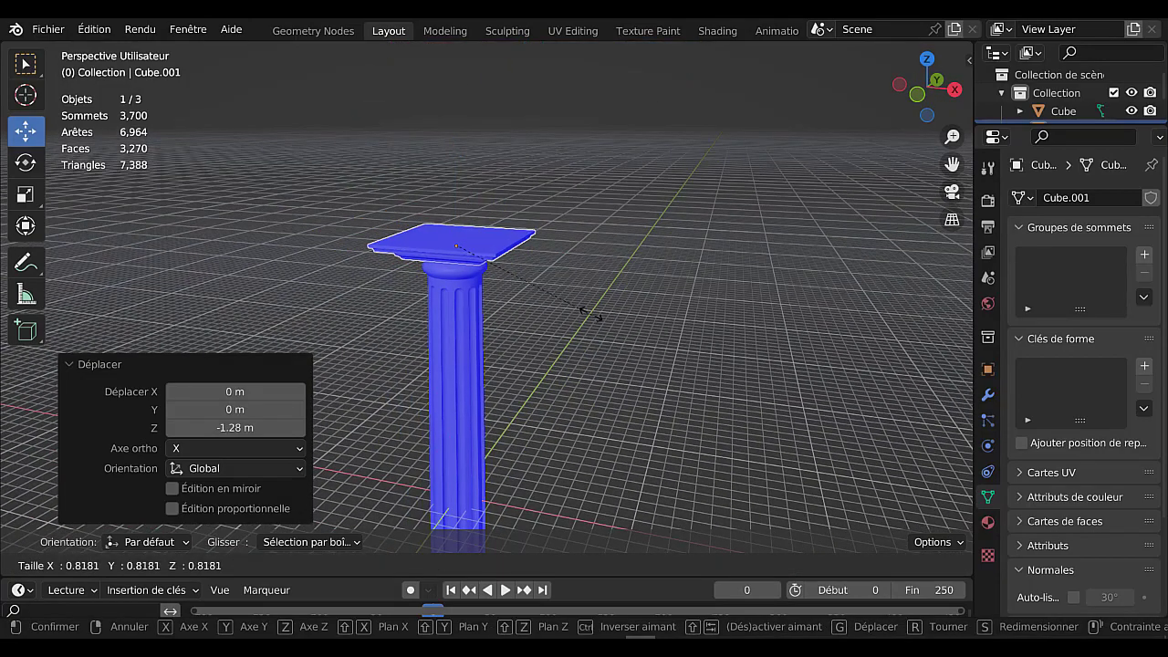
left_click(584, 310)
Lower the scaled capital about 0.386 m along Z onto the shaft's rounded top.
middle_click_drag(584, 310, 639, 268)
key("g")
key("z")
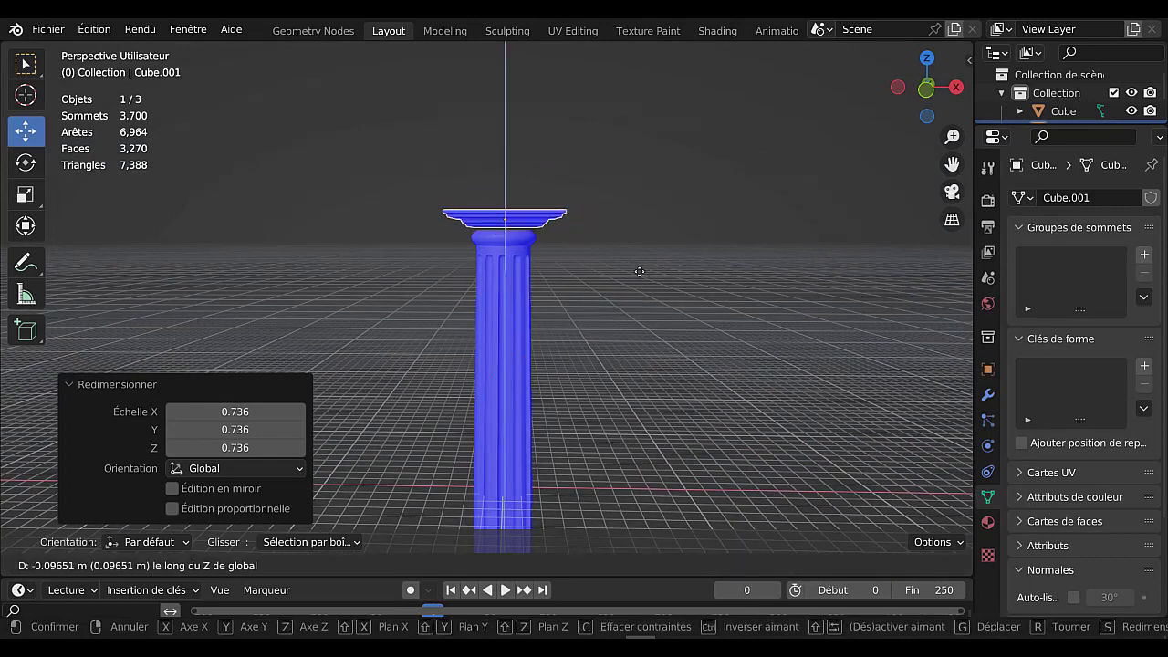
left_click(640, 275)
Stretch the capital along Z by a factor of 2.321 and raise it so its underside meets the shaft's top.
scroll(640, 276, "down", 1)
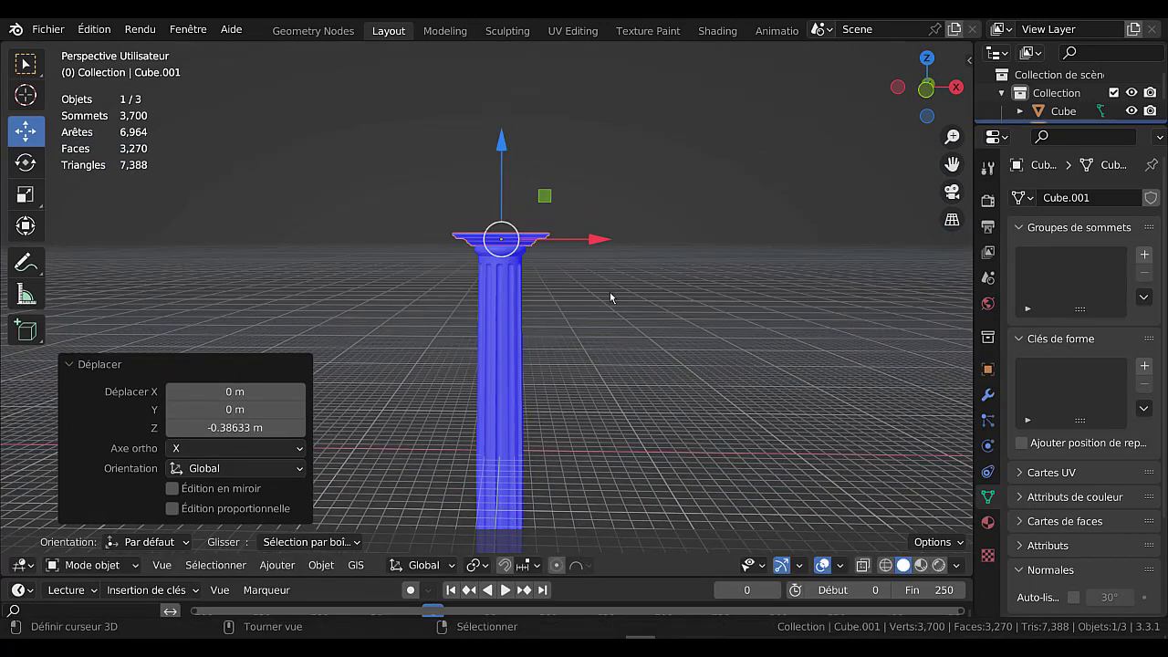
key("s")
key("z")
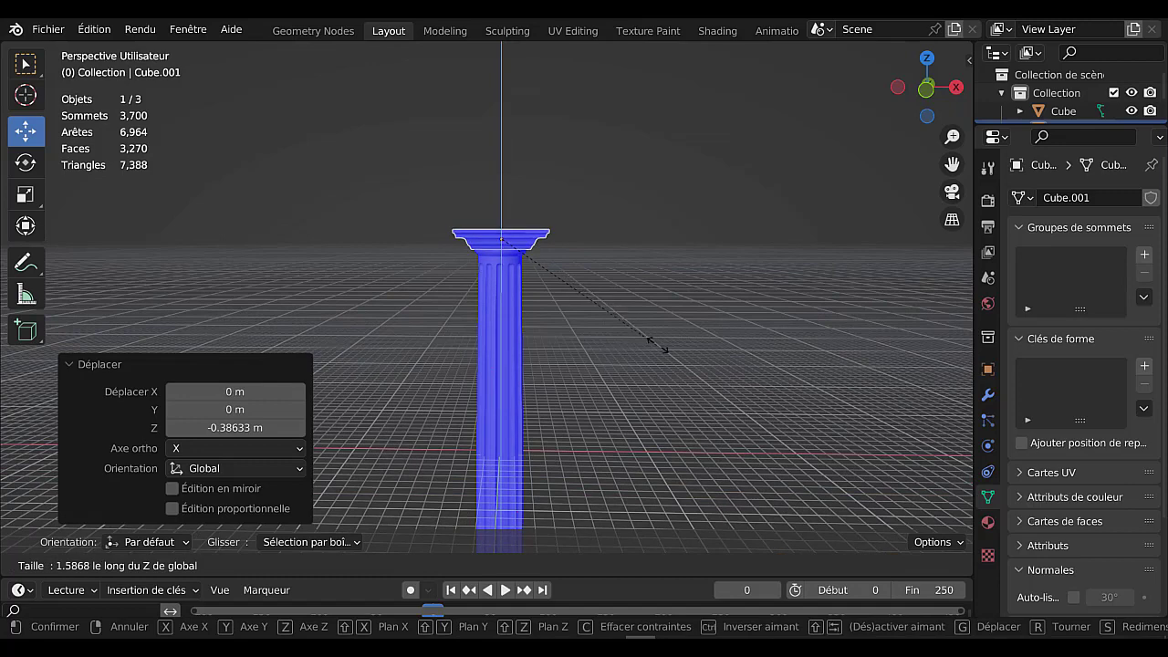
left_click(687, 445)
key("g")
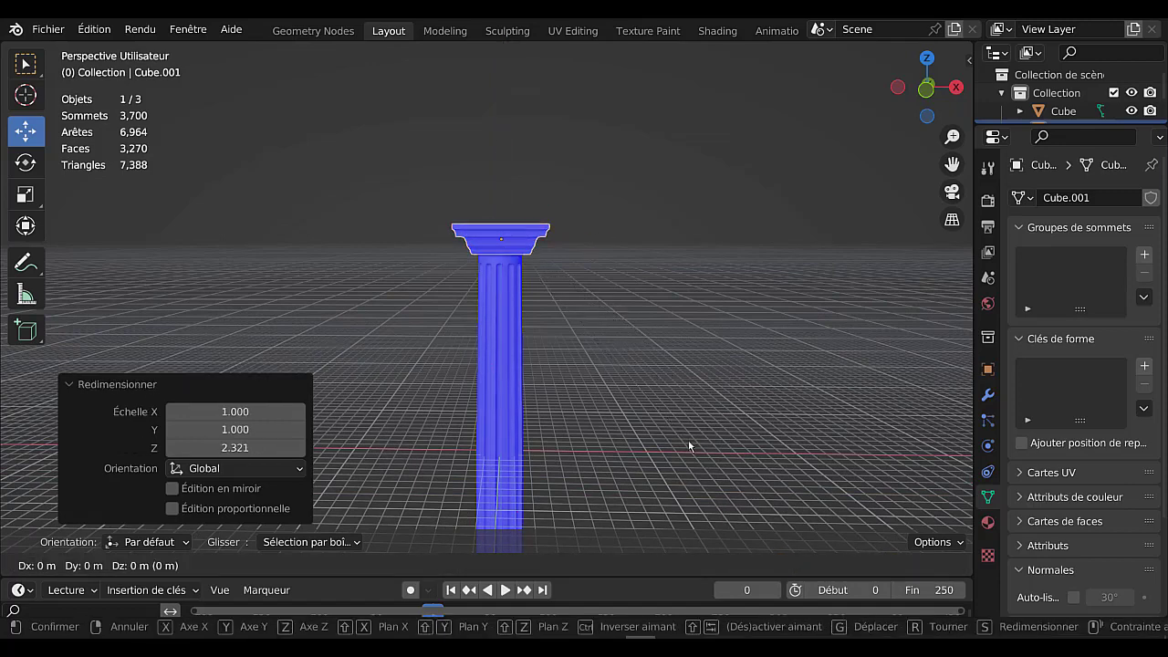
key("z")
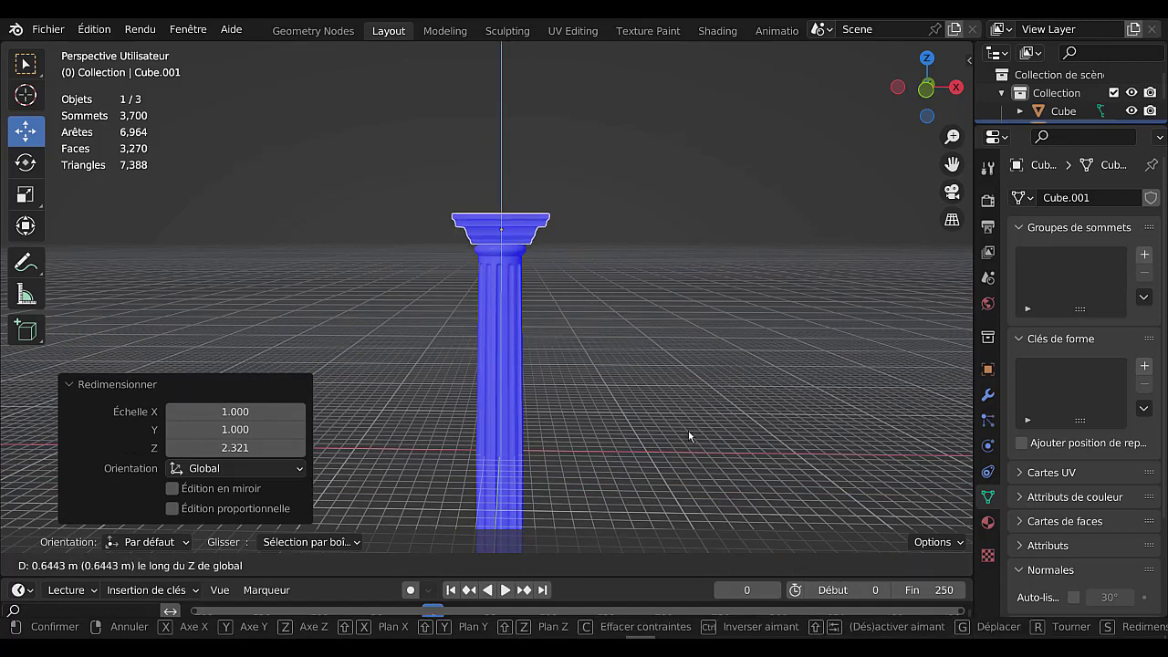
left_click(688, 431)
key("Tab")
scroll(690, 433, "down", 2)
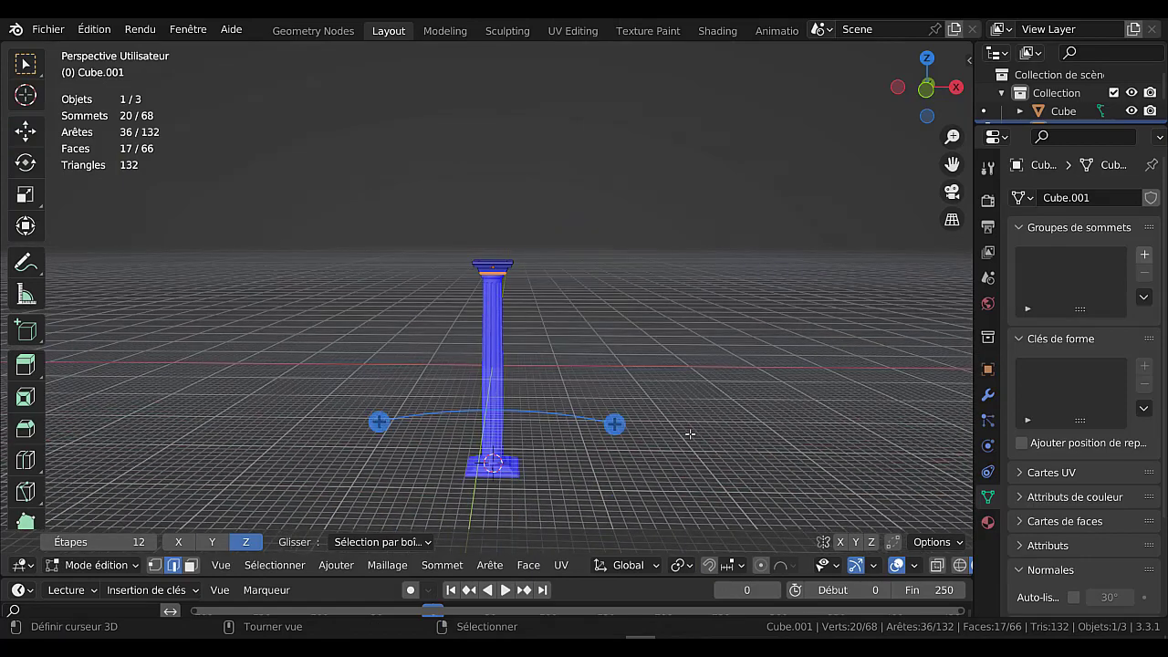
key("alt+a")
middle_click_drag(669, 386, 609, 353)
key("Tab")
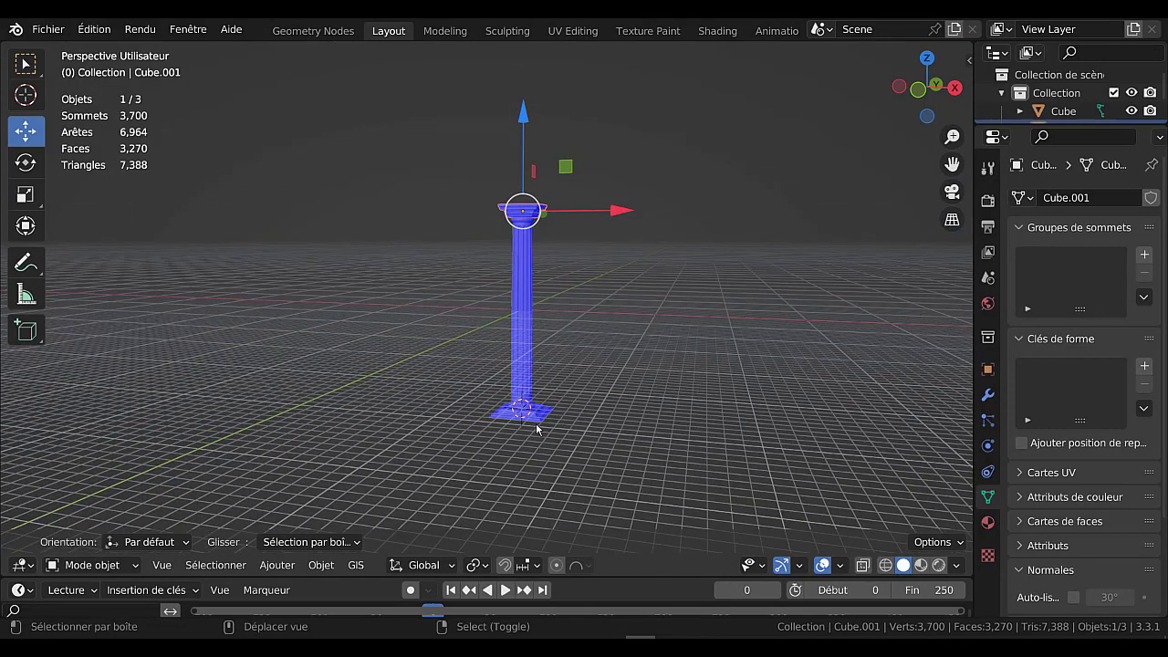
Join the capital, the base and the shaft into one object and enter mesh editing.
left_click(537, 421, "shift")
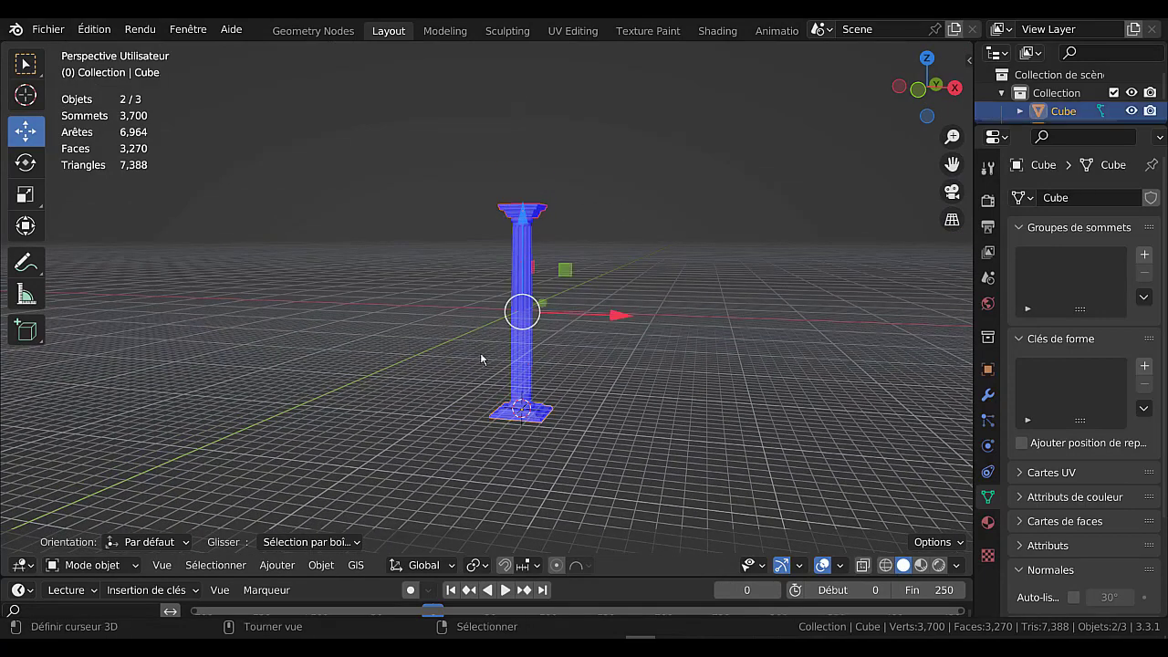
left_click(518, 283, "shift")
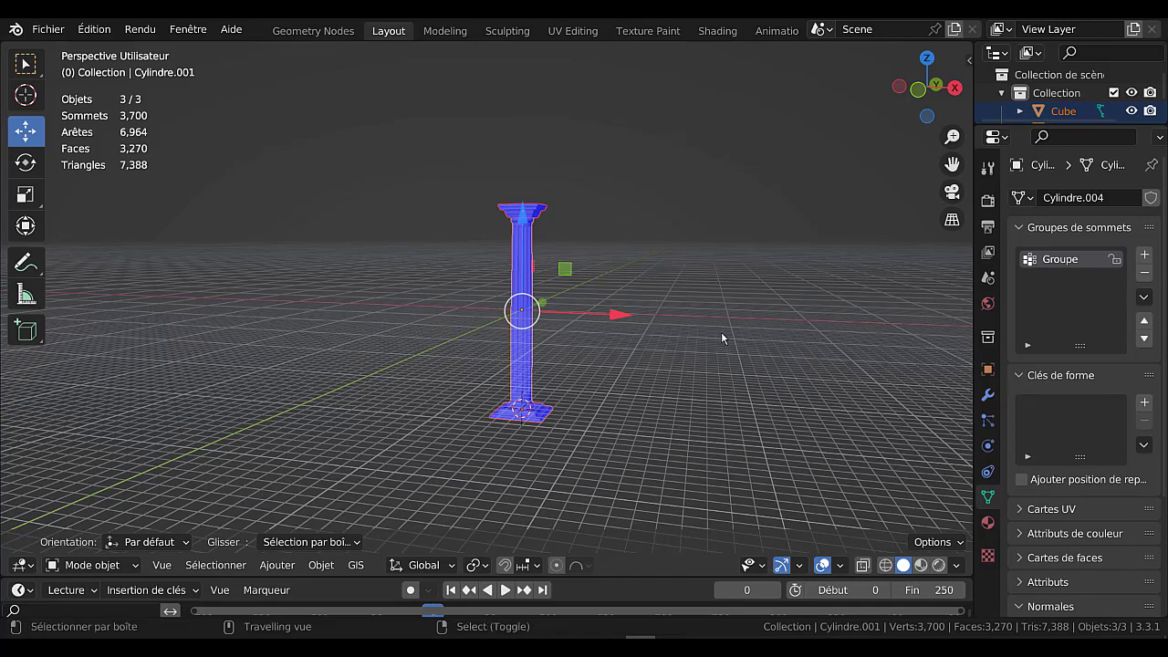
key("ctrl+j")
key("Tab")
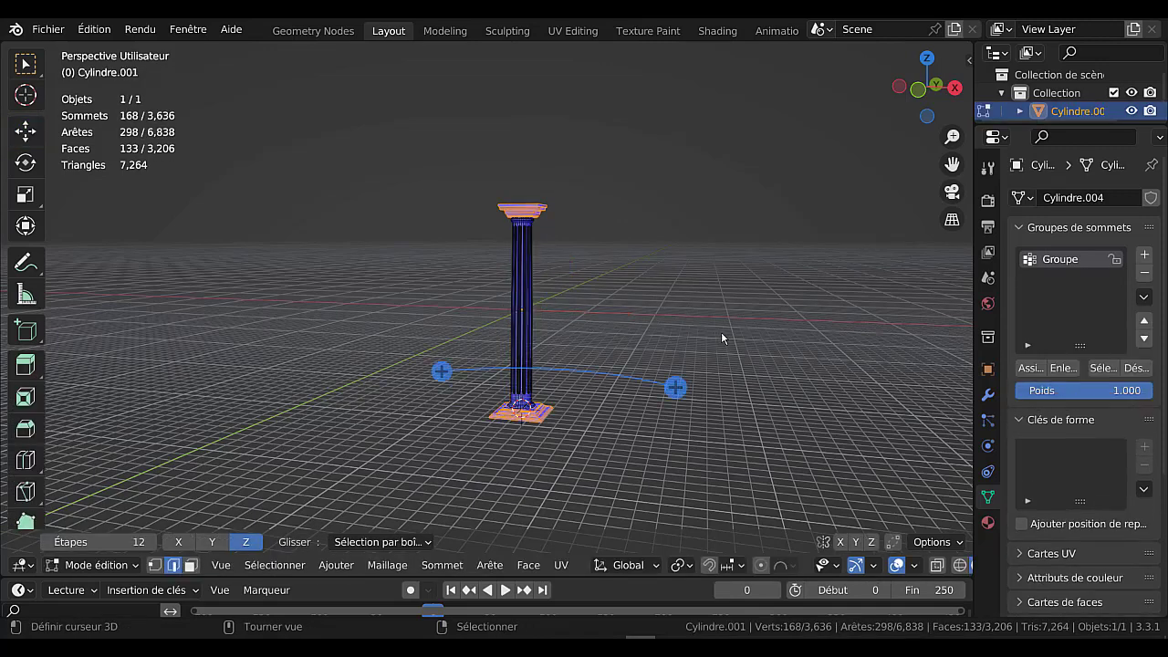
Select all geometry linked to one edge of the capital to check its connection with the shaft.
middle_click_drag(720, 338, 596, 253)
left_click(560, 207)
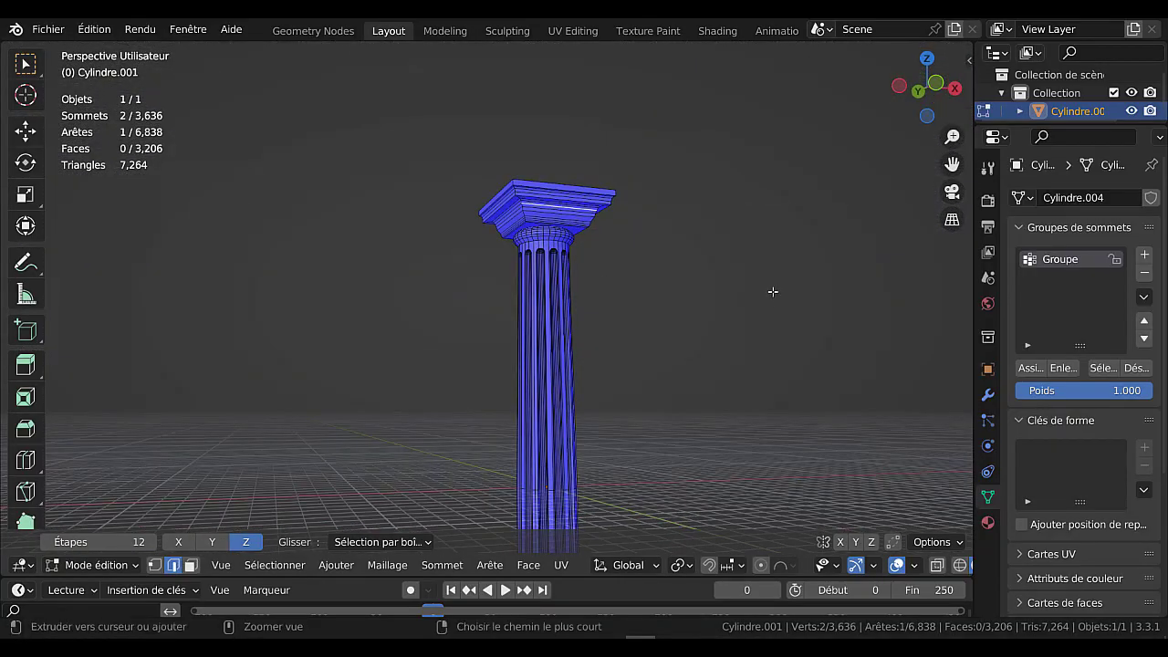
key("ctrl+l")
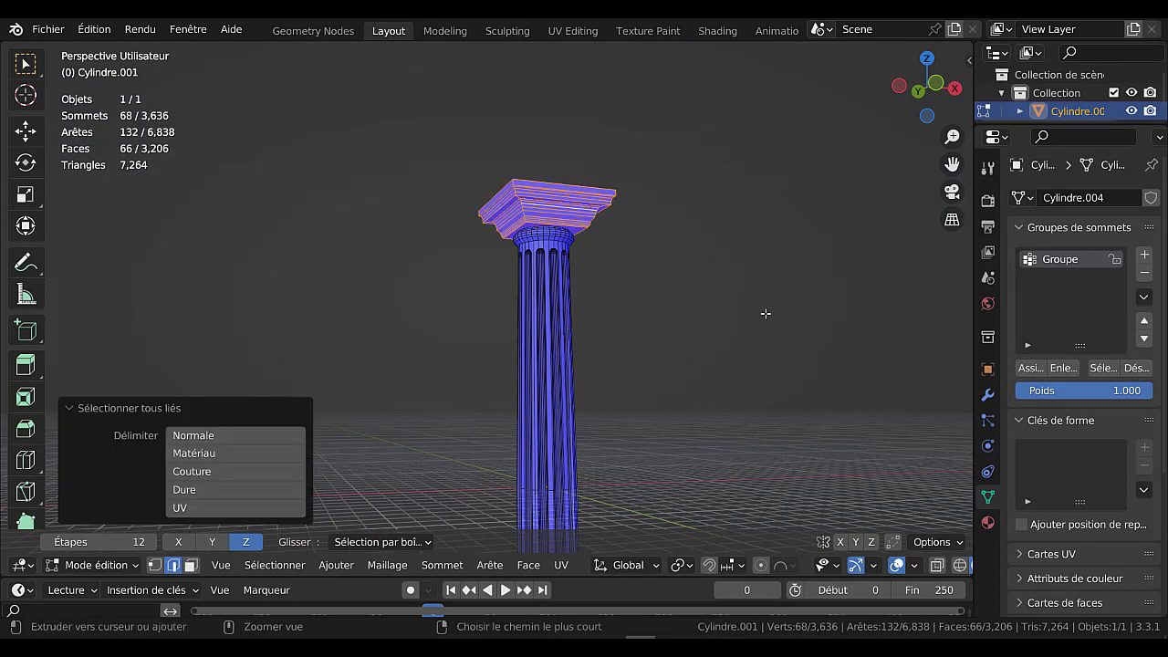
Undo the linked selection, the join and the added object selections, leaving only the capital selected.
key("ctrl+z")
key("ctrl+z")
key("ctrl+z")
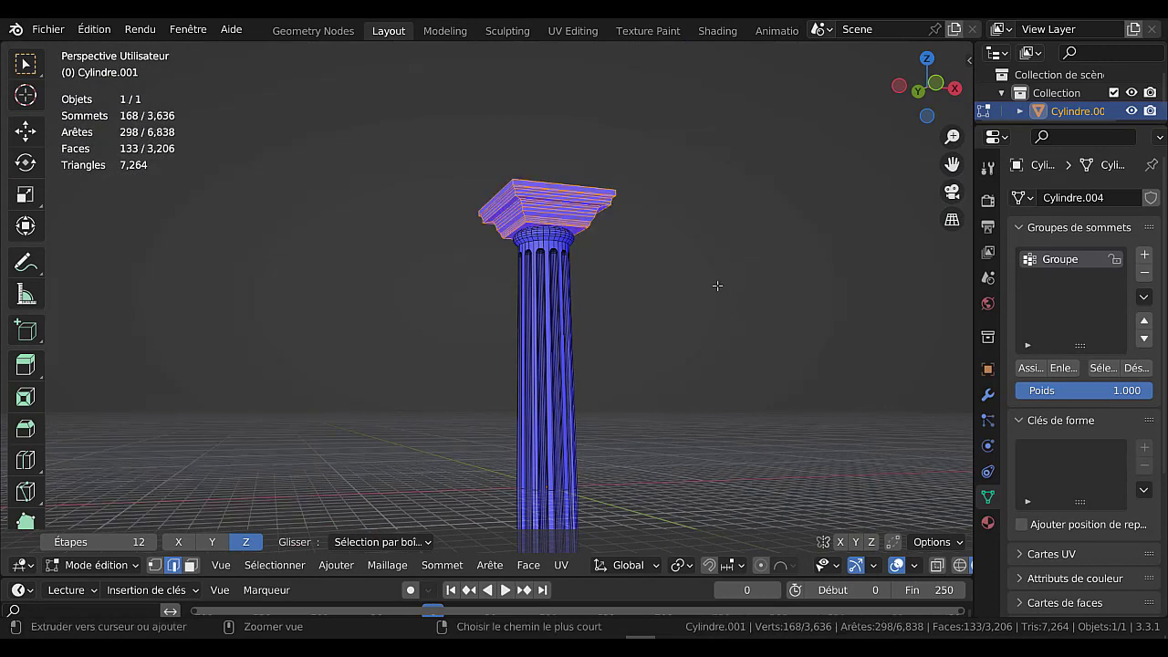
key("ctrl+z")
key("ctrl+z")
key("ctrl+z")
key("ctrl+z")
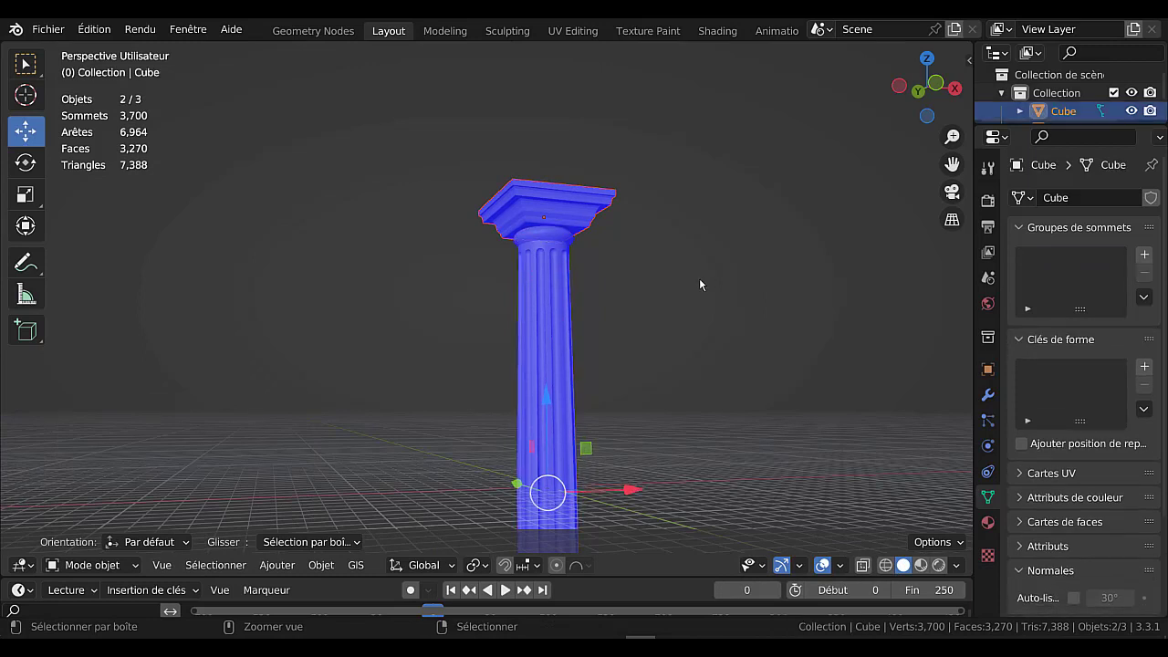
Lower the capital about 0.197 m along Z so that it overlaps the shaft's top.
key("g")
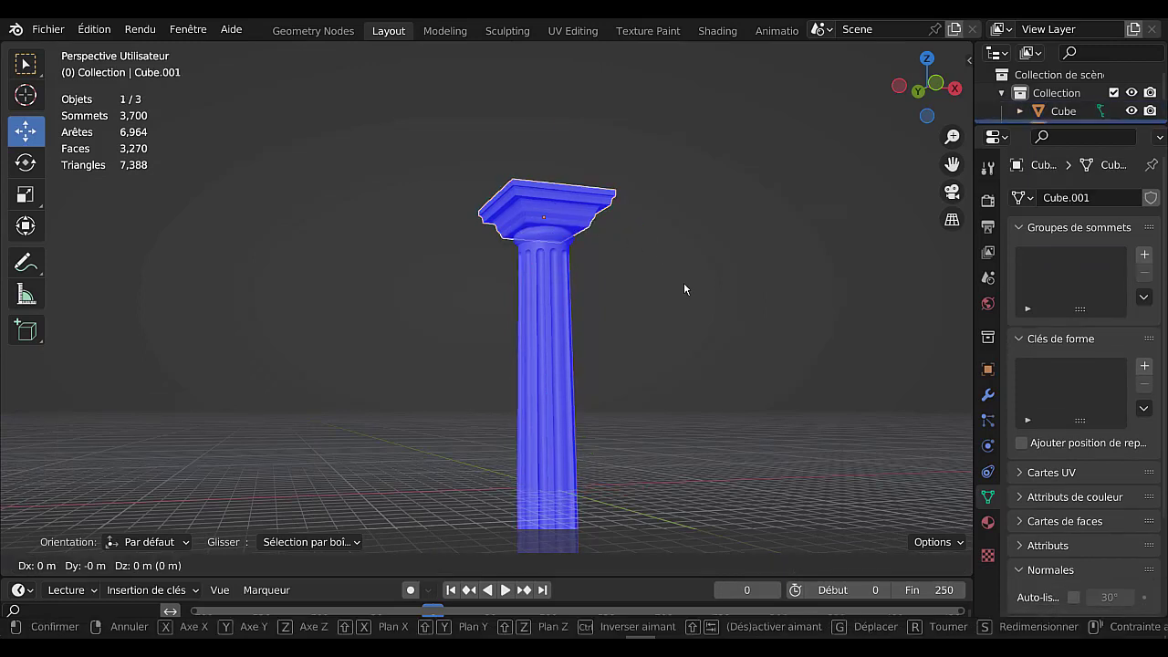
key("z")
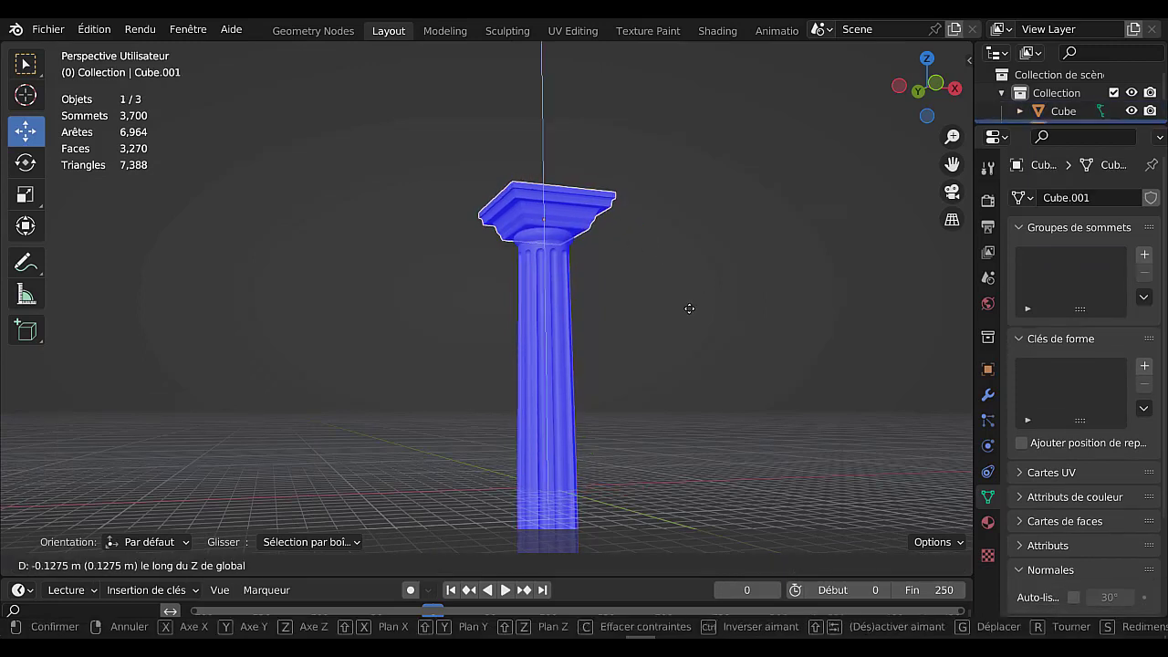
left_click(692, 316)
scroll(694, 342, "down", 2)
Add the base and the shaft to the selected capital and join all three into one object.
middle_click_drag(695, 342, 688, 200)
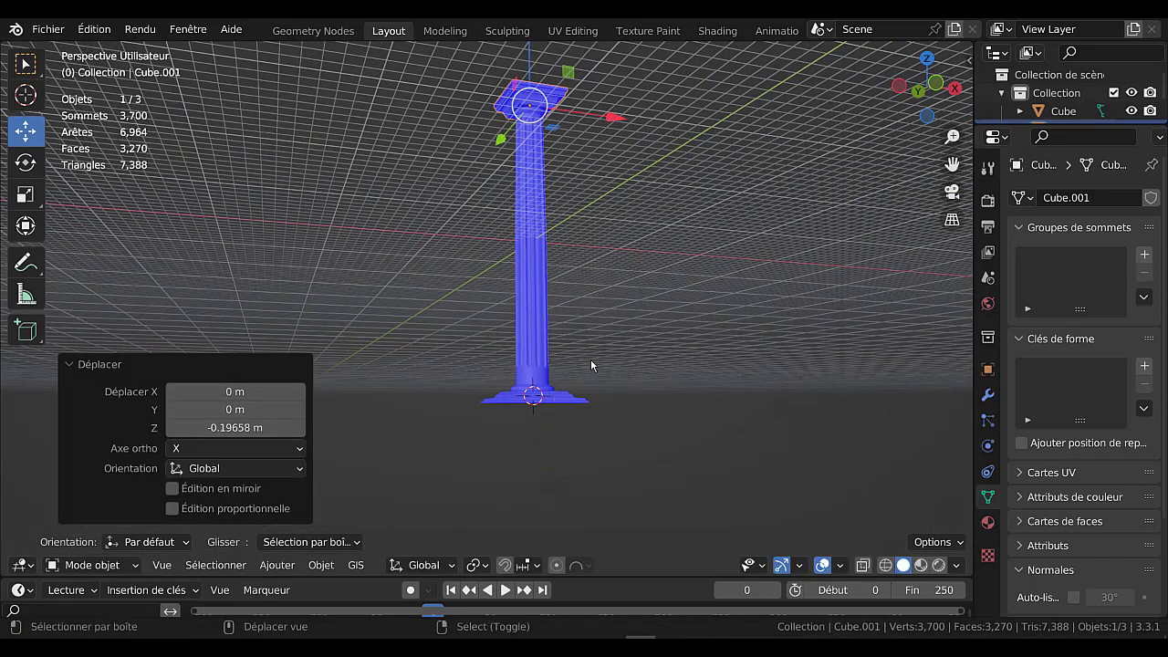
left_click(553, 398, "shift")
left_click(536, 274, "shift")
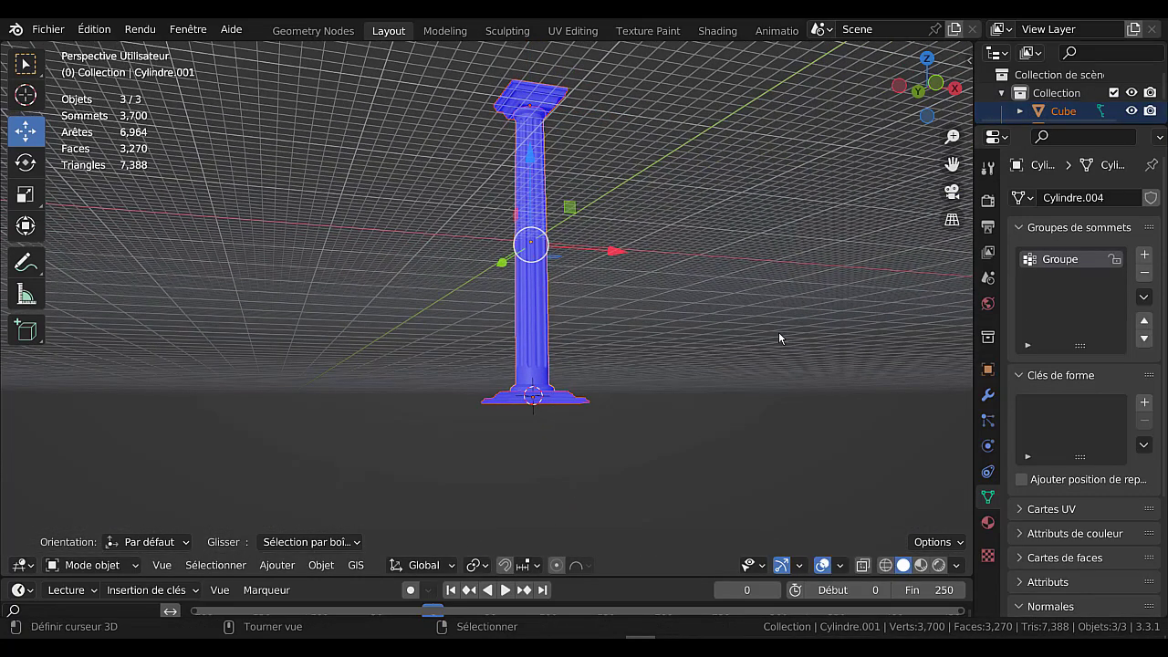
key("ctrl+j")
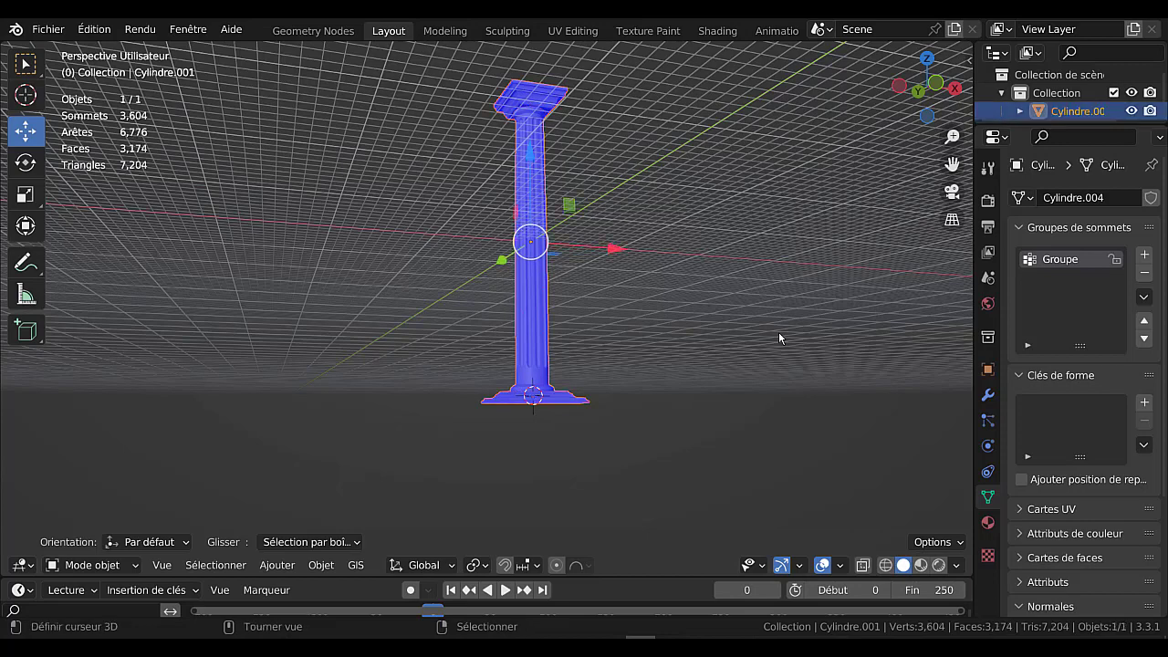
Check the joined column's mesh connectivity by selecting everything linked to a capital edge, and return to object mode.
key("Tab")
left_click(527, 107)
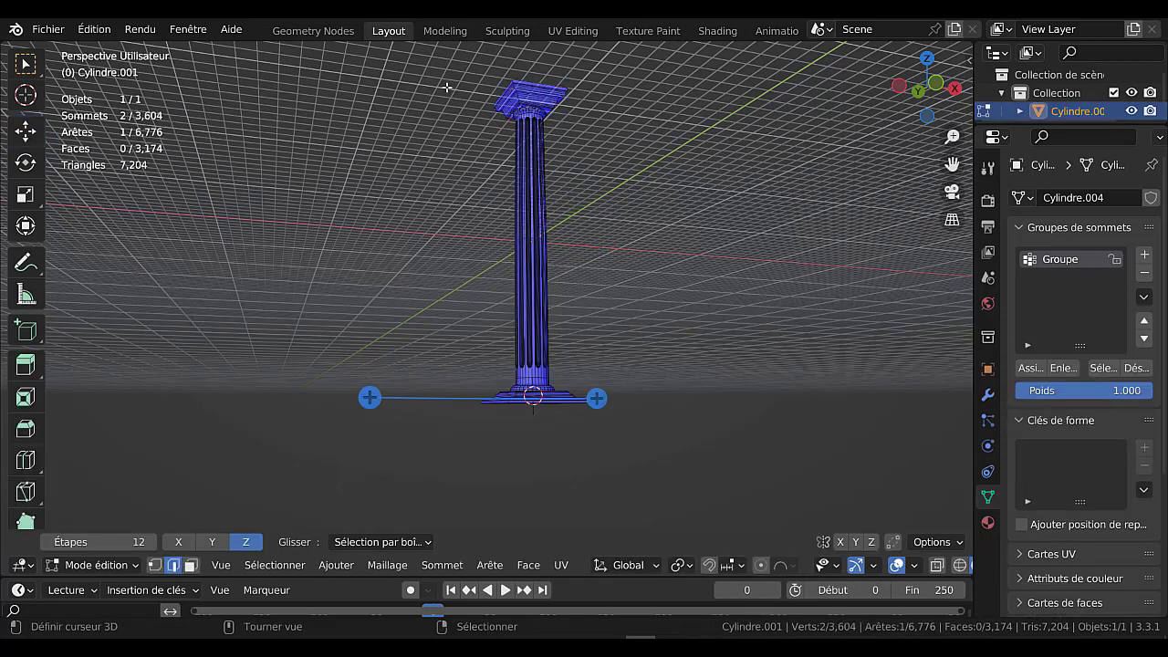
key("ctrl+l")
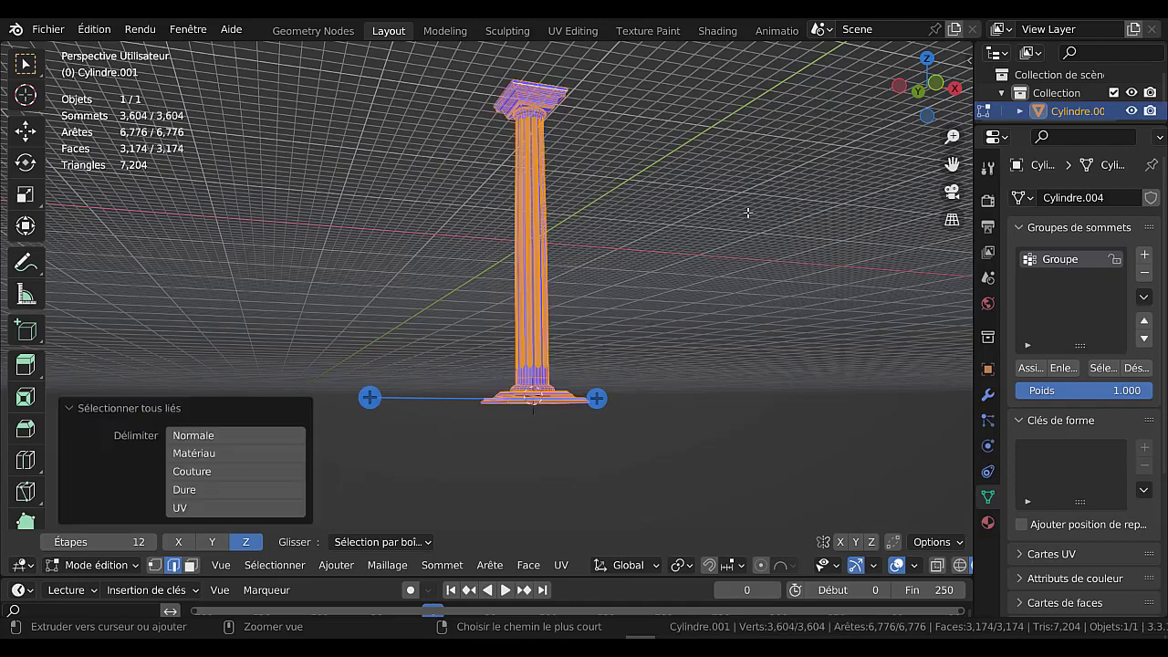
middle_click_drag(755, 212, 639, 306)
key("Tab")
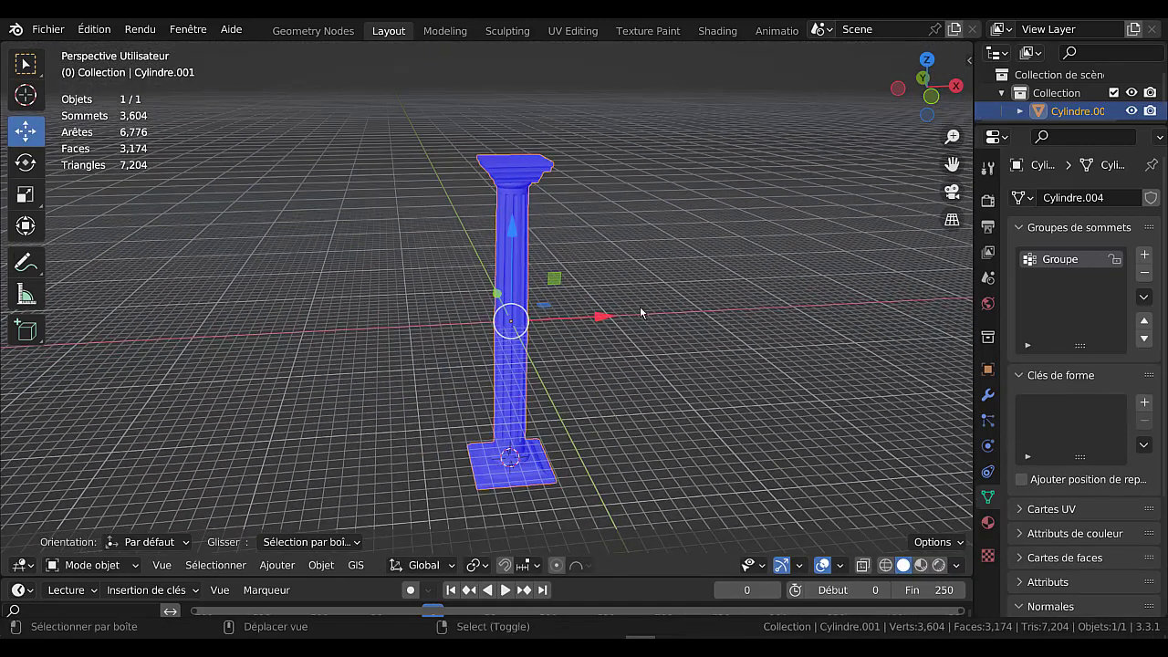
Turn off the face orientation overlay on the joined column.
key("q")
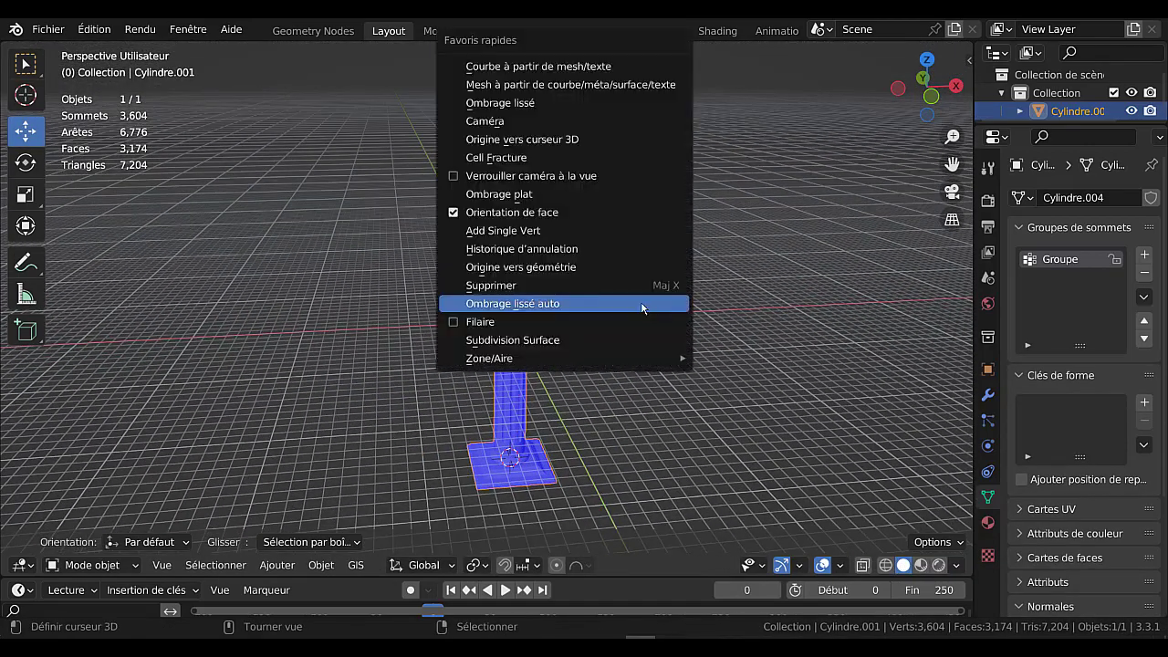
left_click(451, 215)
middle_click_drag(636, 291, 613, 326)
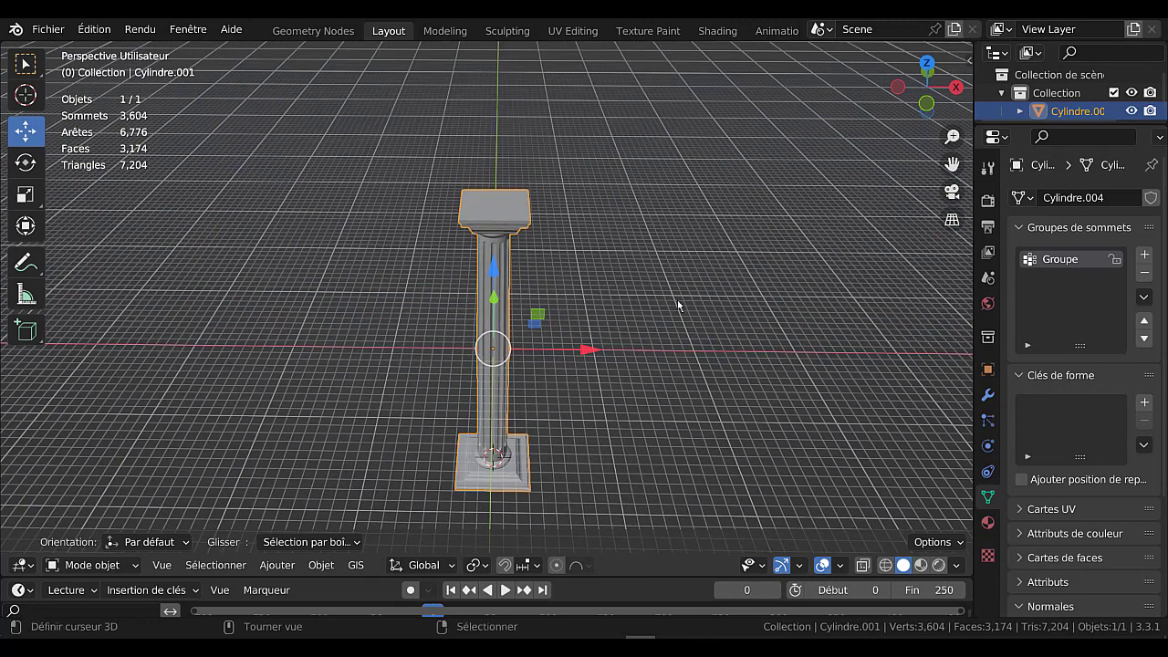
In edit mode from the top view, move the whole column mesh about 20 m along negative X, away from the object's origin.
key("KP_7")
scroll(647, 367, "down", 2)
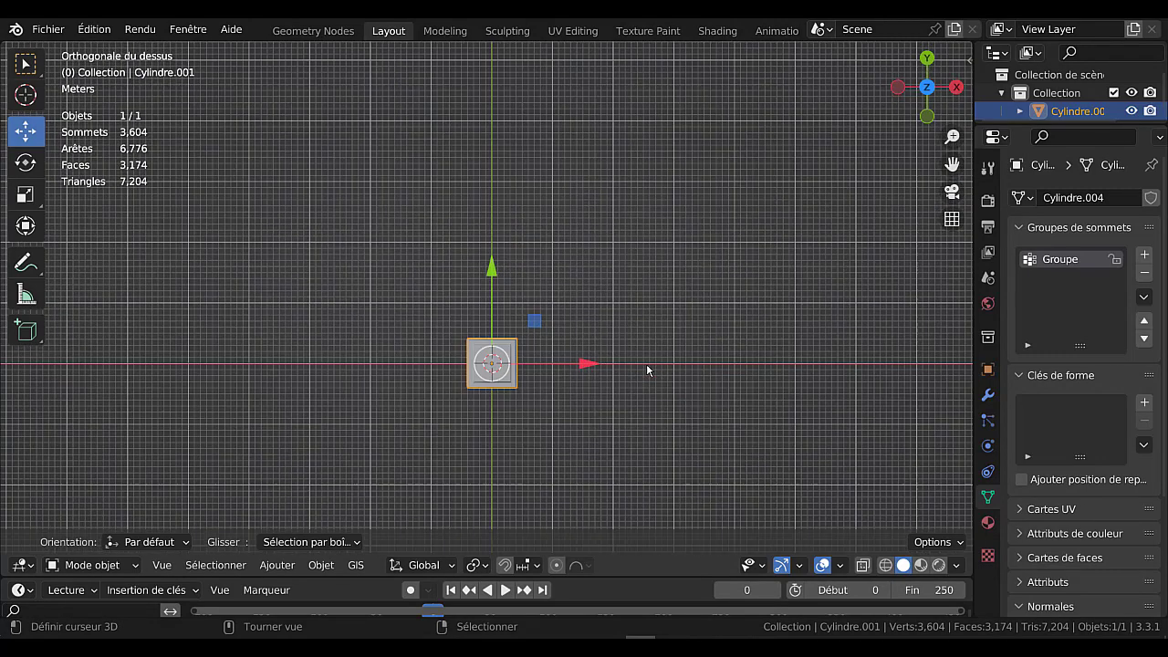
middle_click_drag(712, 412, 759, 401, "shift")
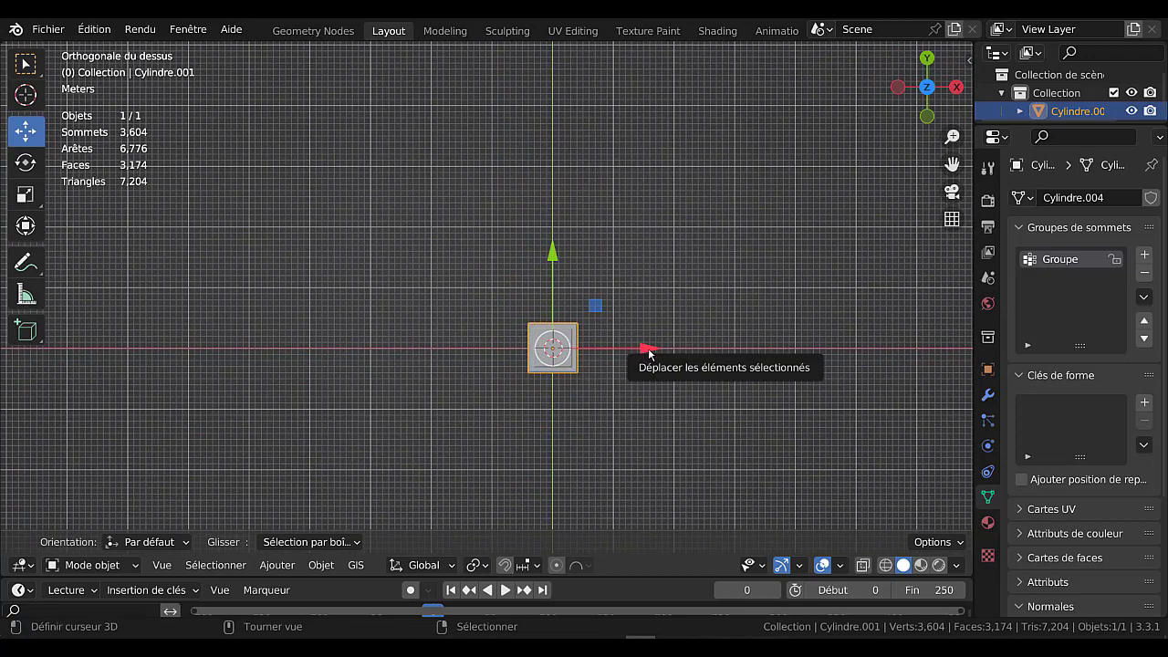
key("Tab")
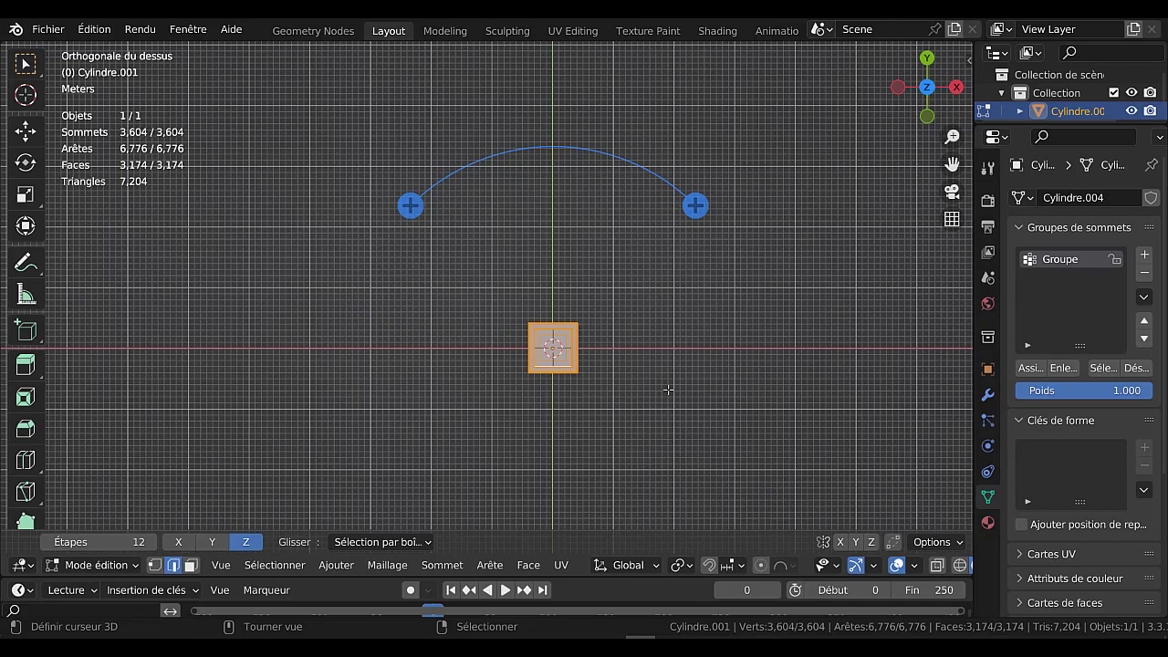
key("g")
key("x")
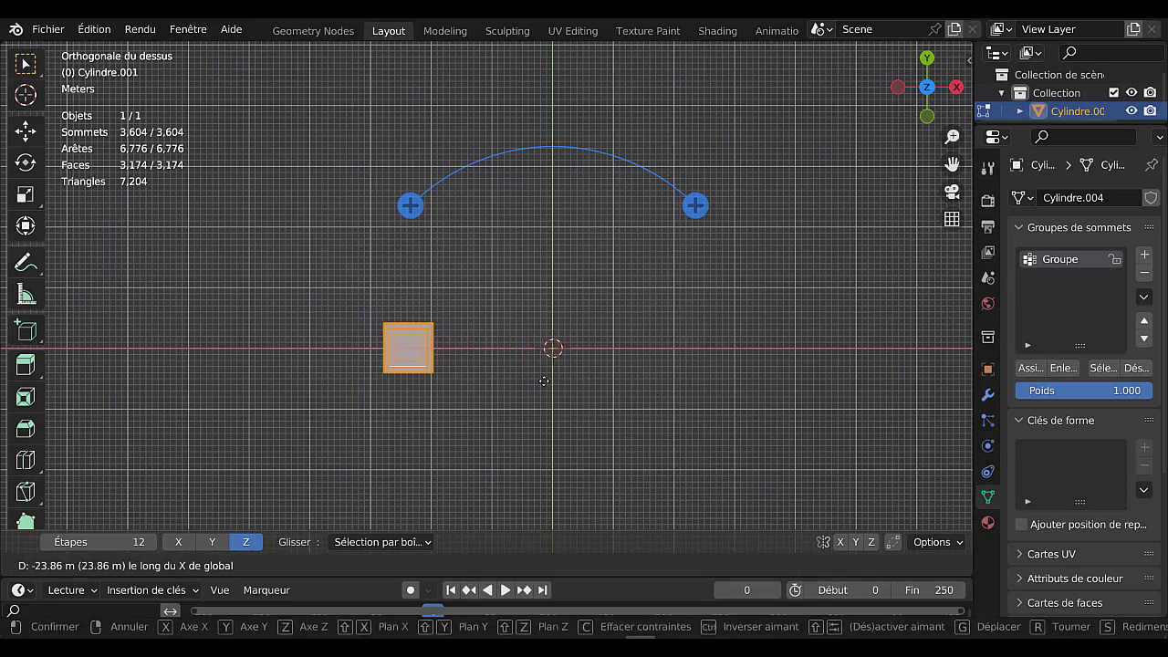
left_click(555, 384)
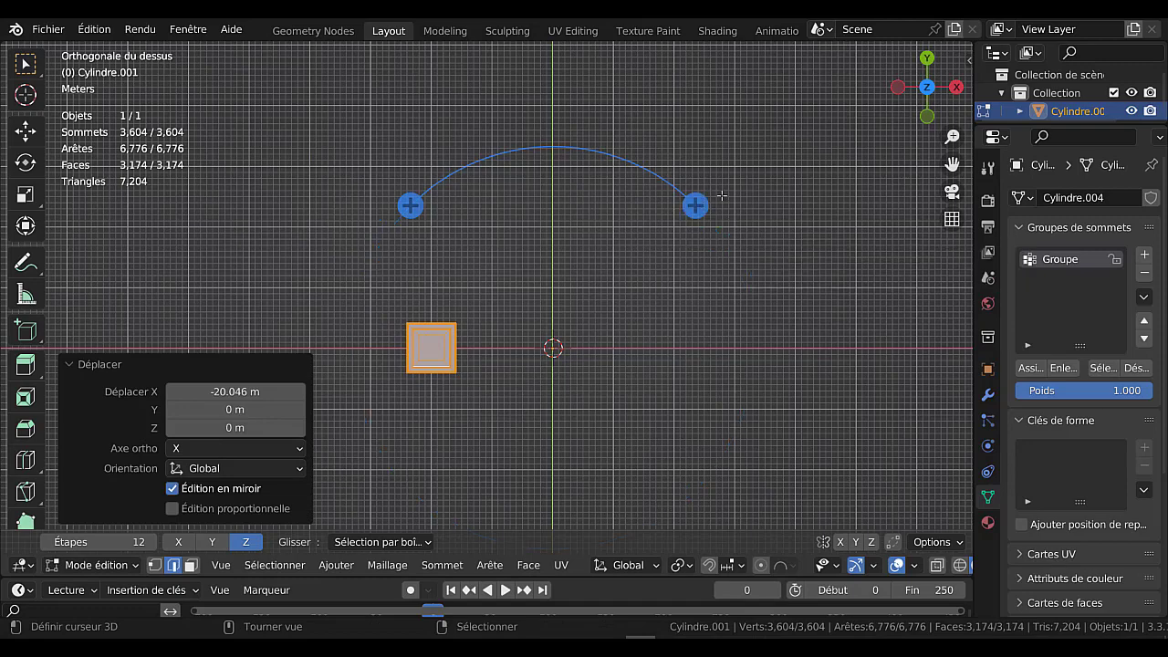
Spin the column mesh about 189° around the 3D cursor on the Z axis, using 5 steps.
left_click_drag(695, 206, 465, 409)
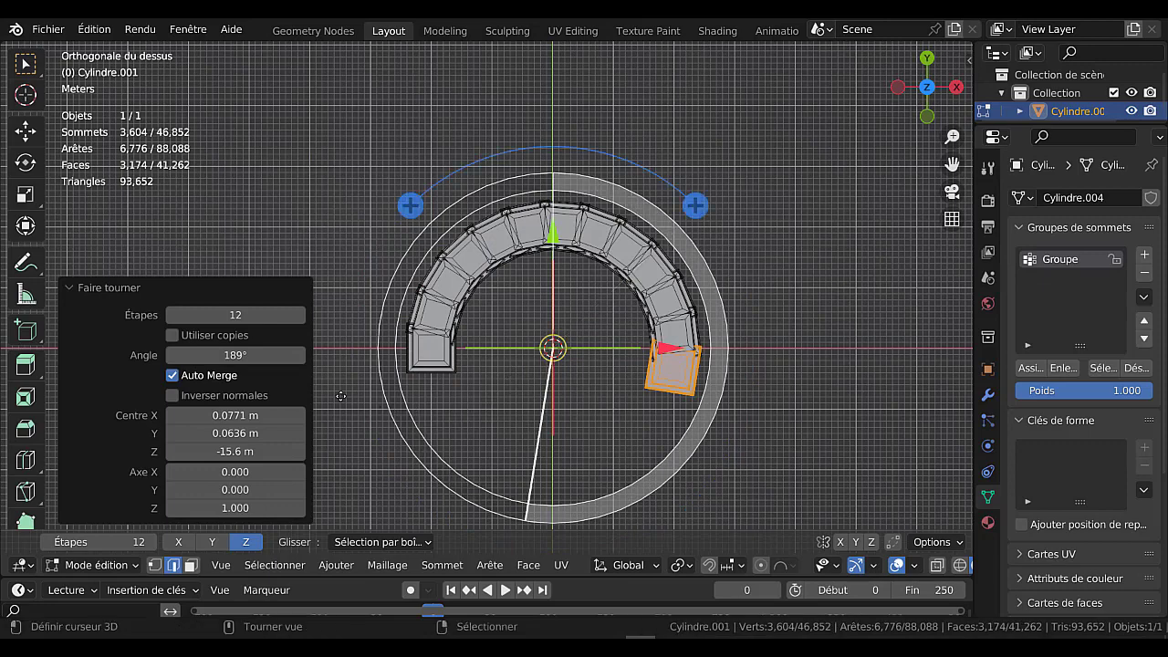
left_click(172, 314)
left_click(172, 315)
left_click(171, 314)
left_click(171, 315)
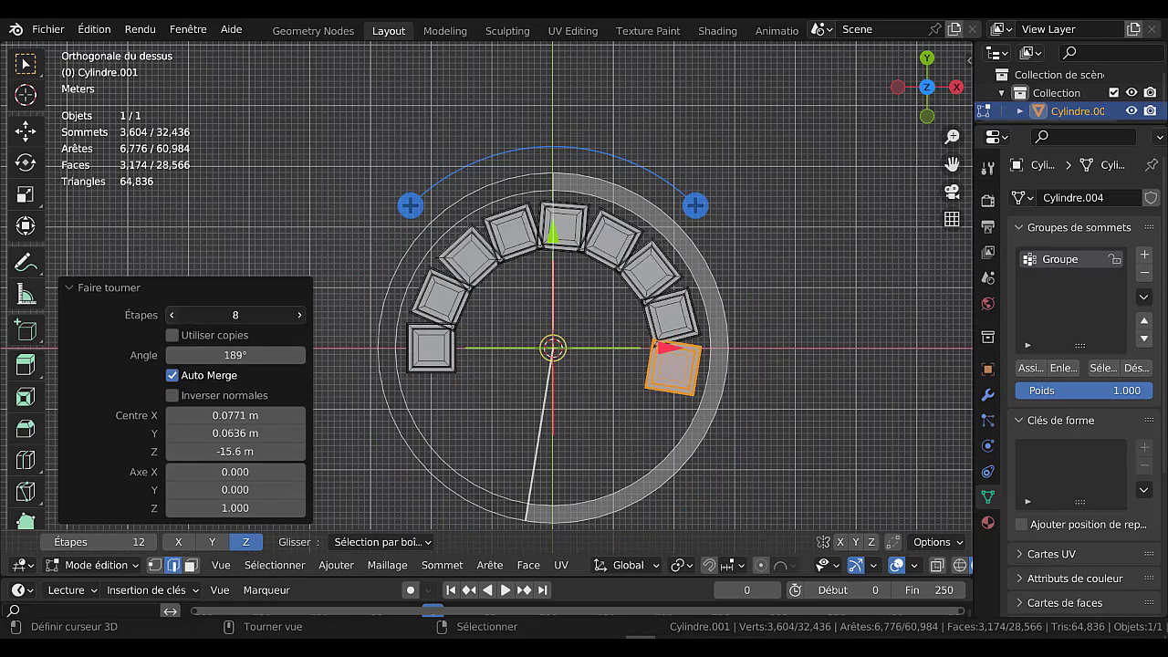
left_click(172, 315)
left_click(172, 315)
left_click(172, 315)
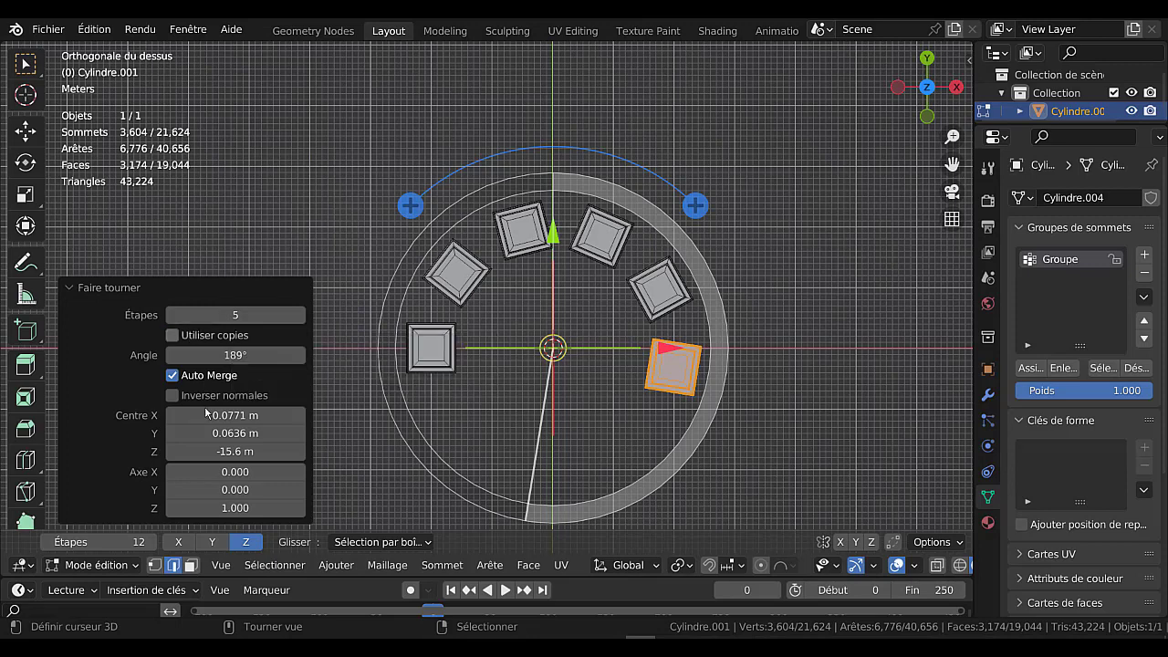
Set the spin angle to 360° to form a full circle of columns, and return to object mode.
left_click(234, 356)
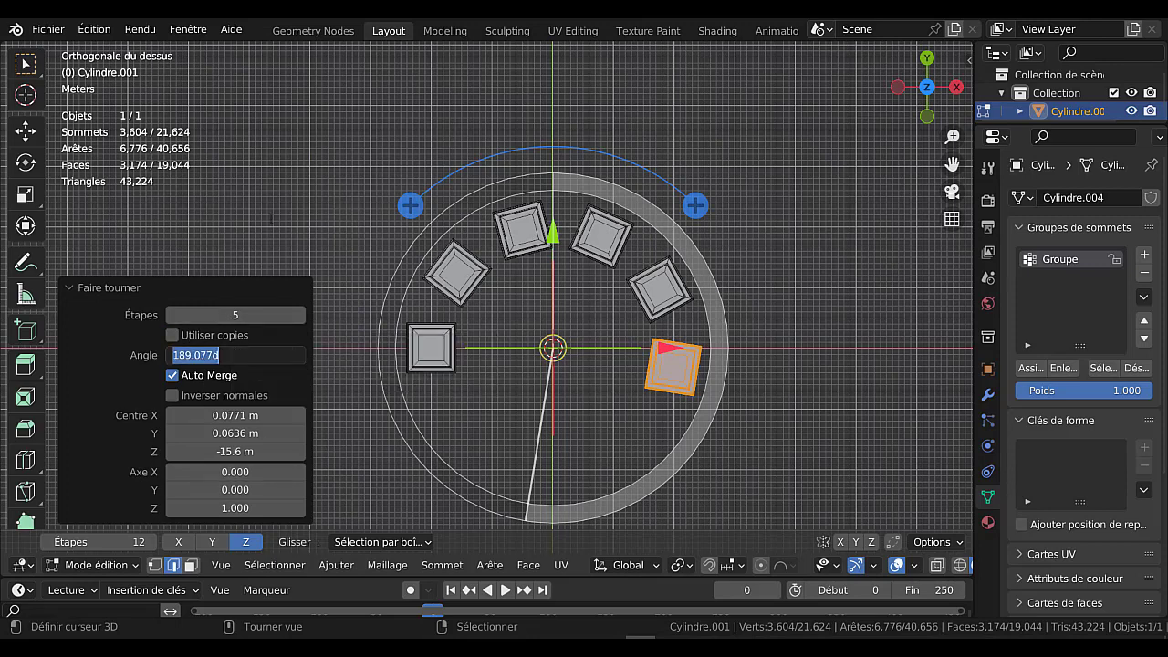
type("360")
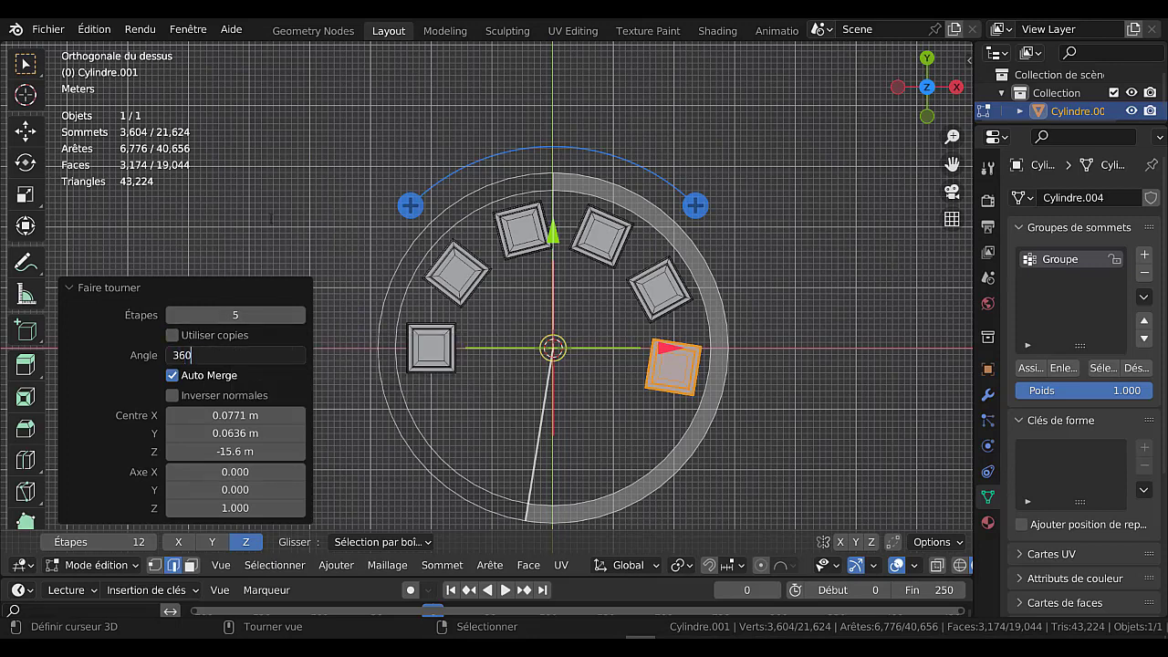
key("Return")
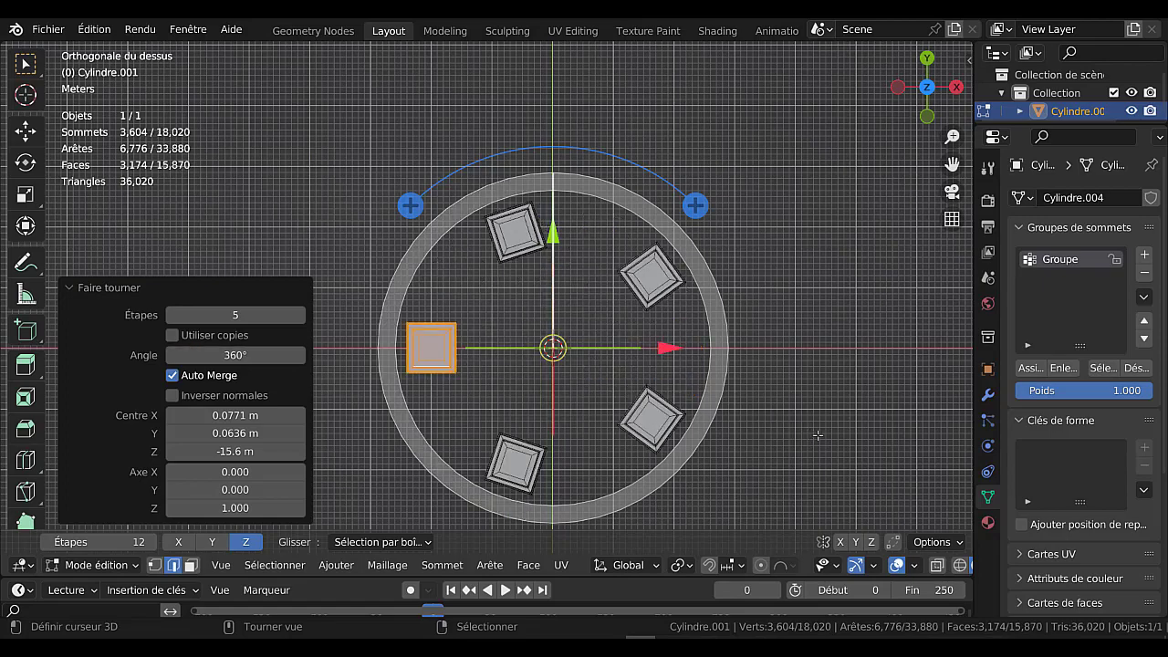
middle_click_drag(817, 435, 807, 274)
key("Tab")
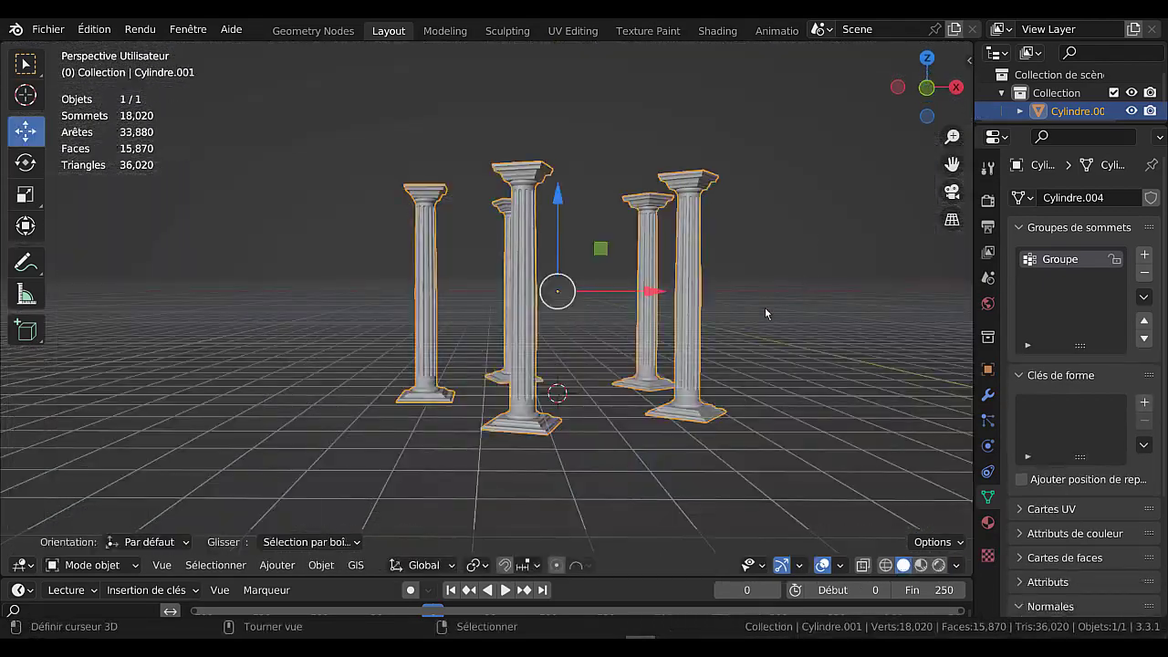
middle_click_drag(595, 434, 546, 445)
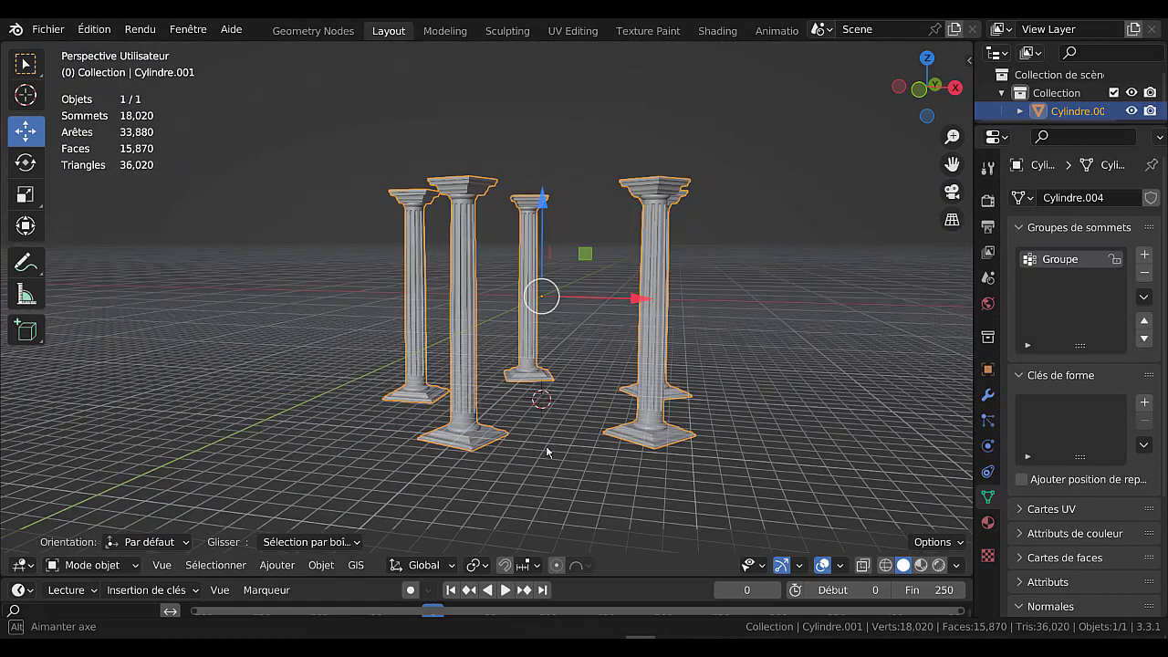
key("KP_1")
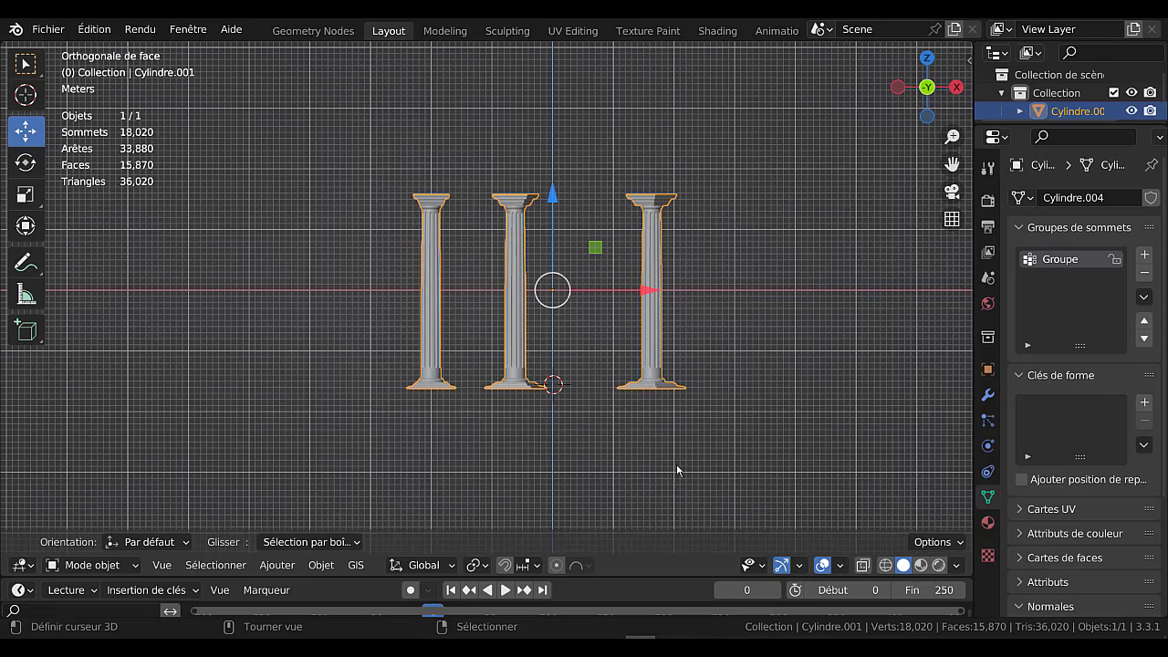
key("g")
key("z")
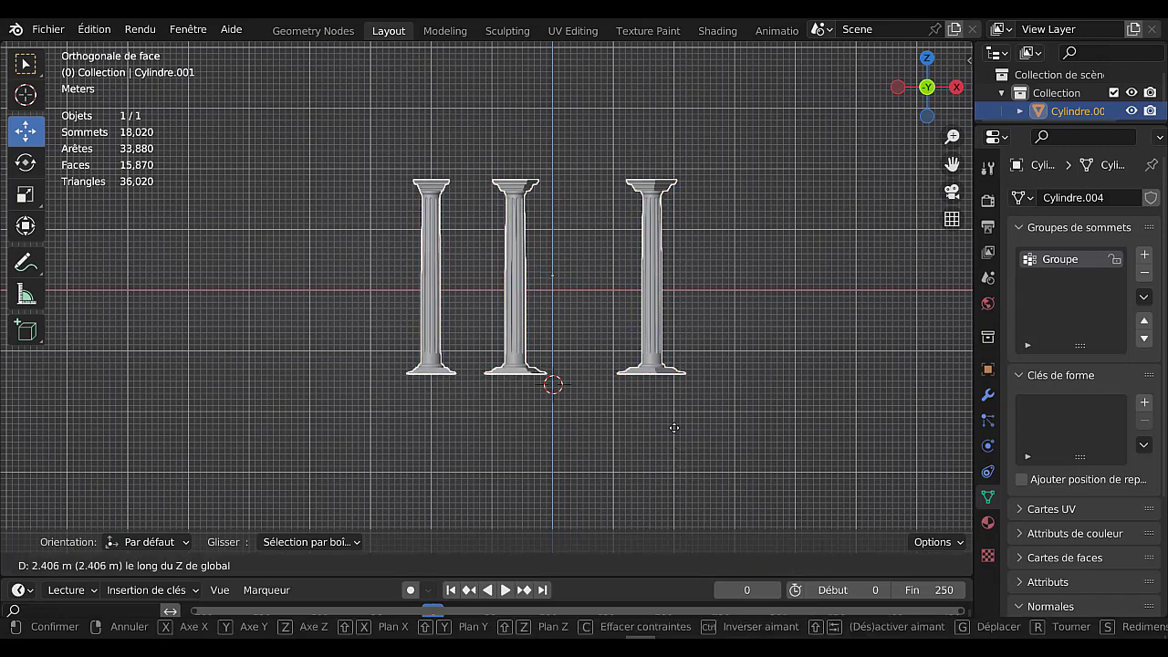
right_click(661, 429)
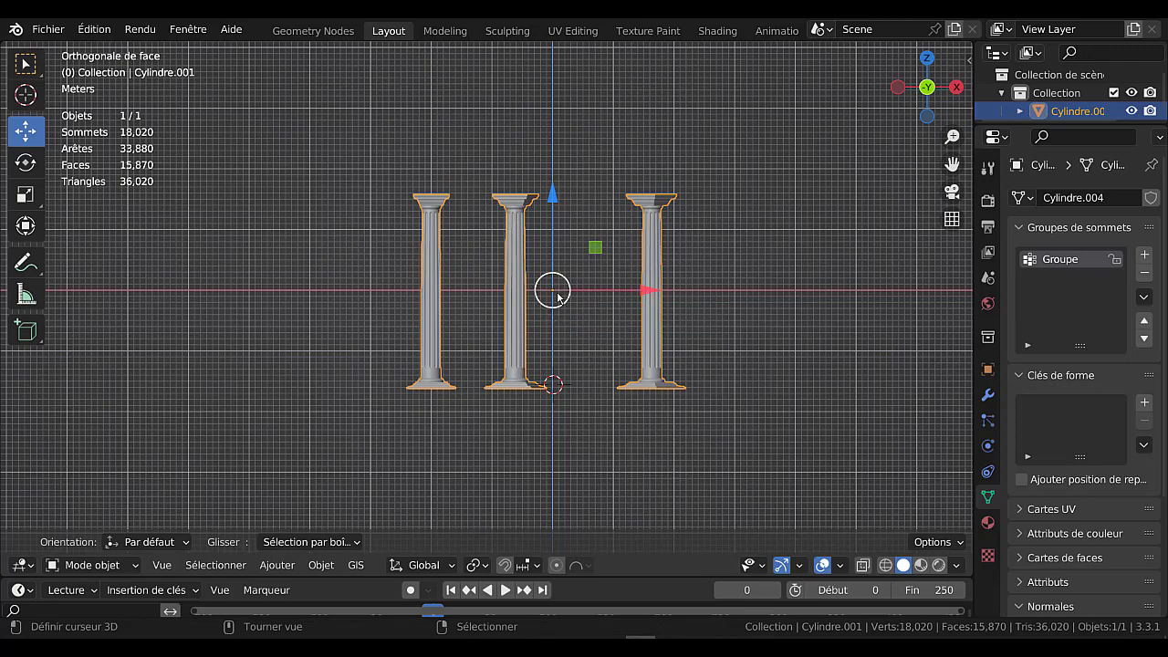
scroll(554, 298, "up", 1)
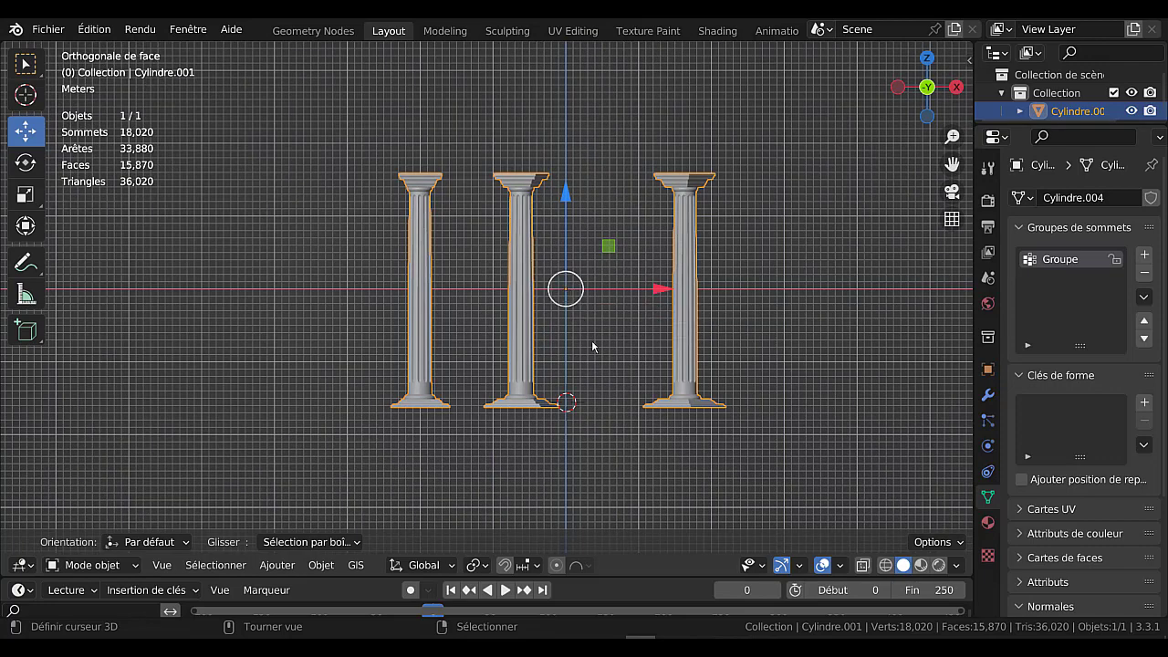
Snap the 3D cursor to the world origin.
key("shift+s")
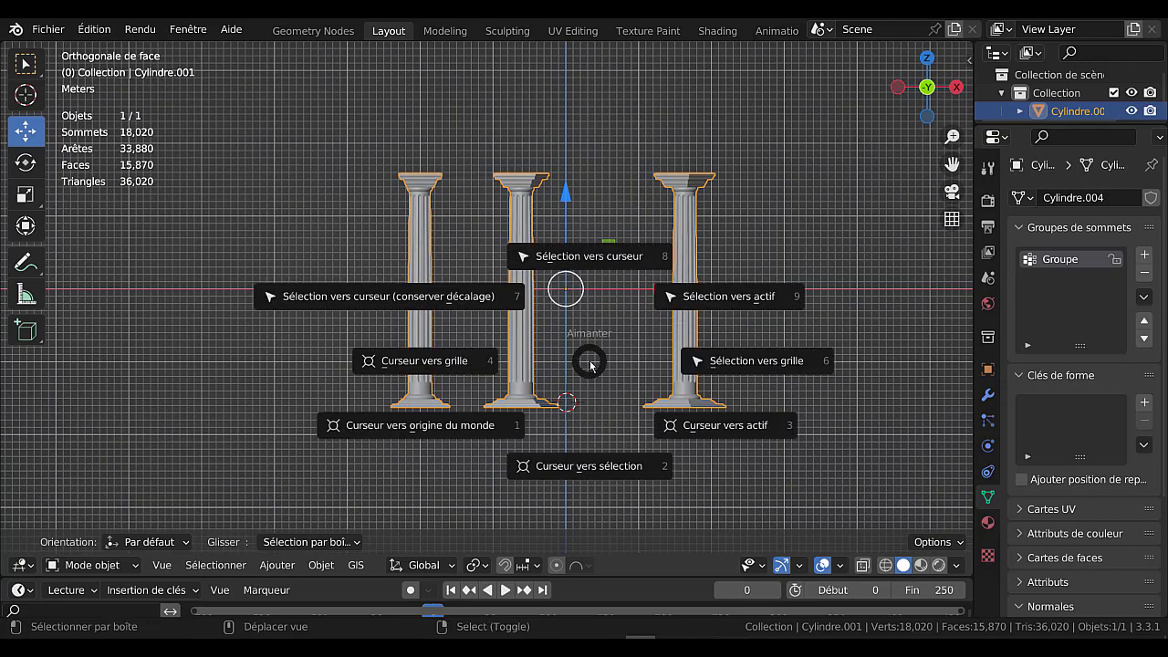
left_click(428, 431)
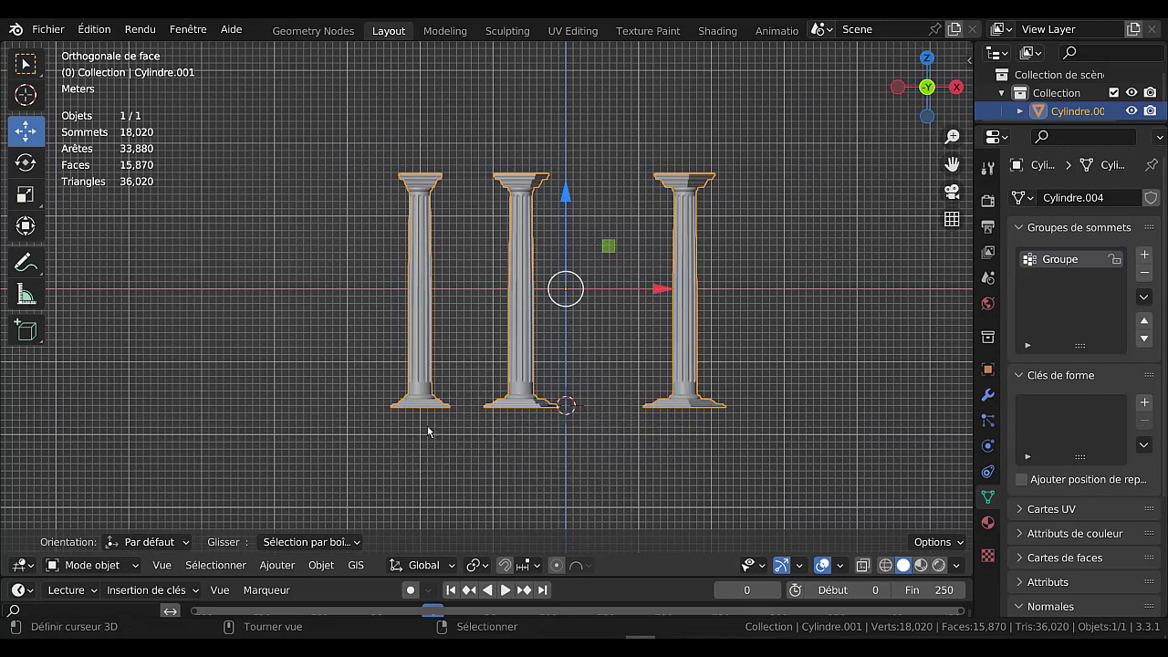
key("shift+s")
left_click(299, 488)
Switch the columns object to edit mode to work on the undersides of the bases.
key("Tab")
middle_click_drag(607, 459, 579, 377)
left_click(416, 351)
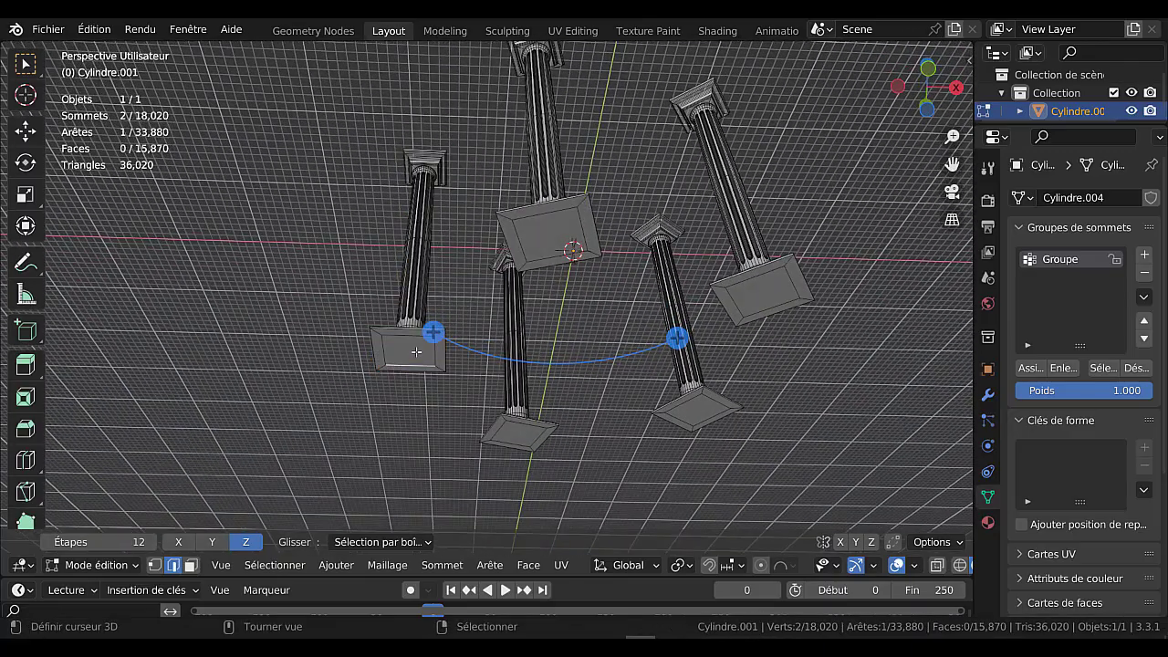
key("z")
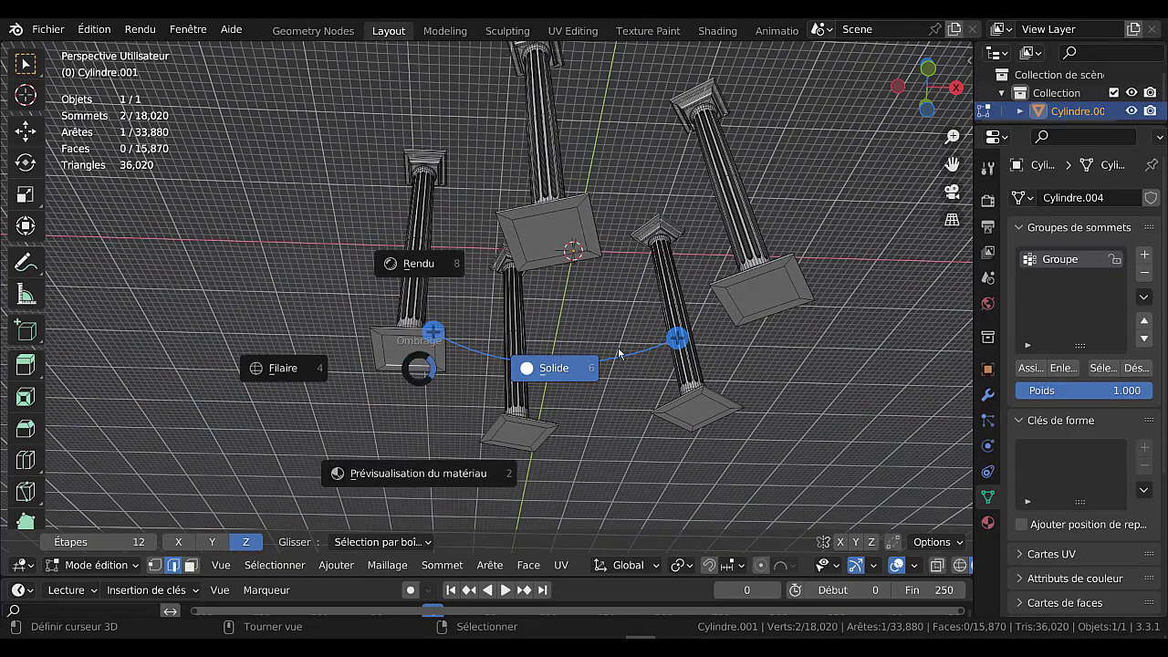
key("Escape")
key("e")
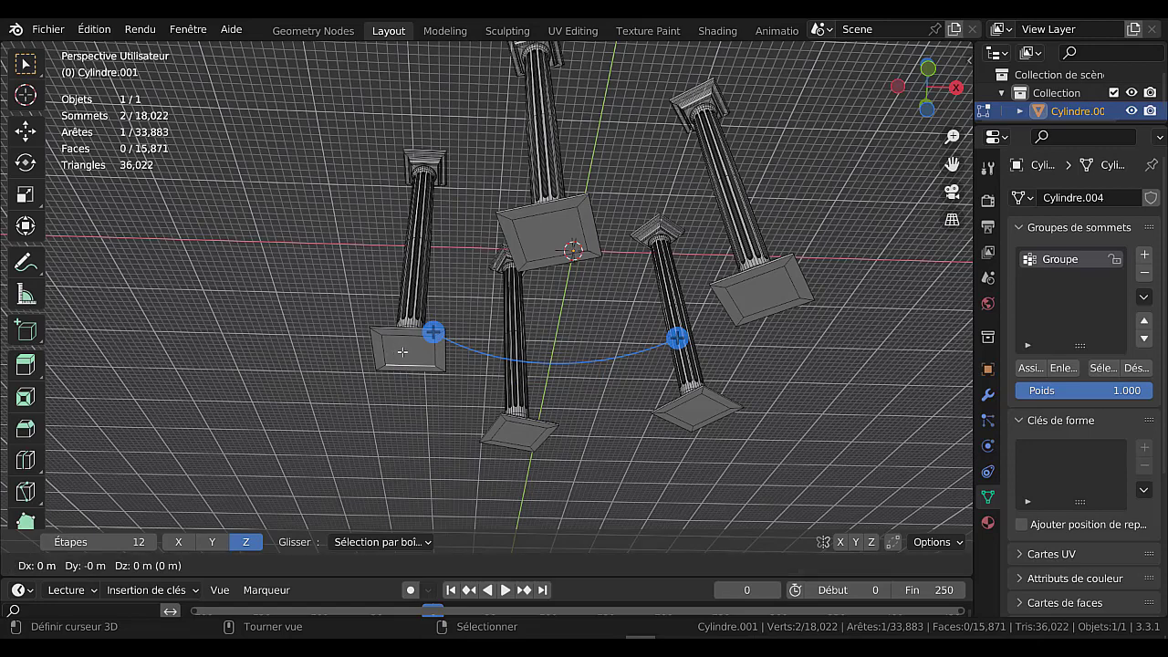
key("r")
key("Escape")
Select the inner underside face of each of the five column bases and snap the 3D cursor to that selection.
key("3")
left_click(402, 352)
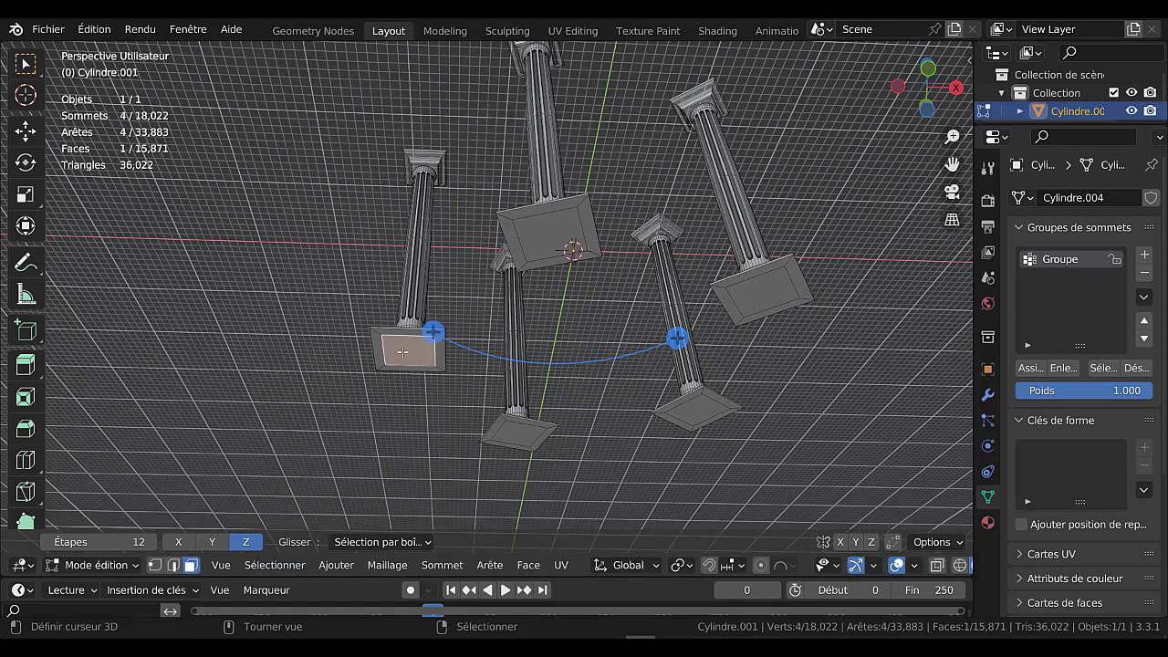
left_click(552, 242, "shift")
left_click(763, 292, "shift")
left_click(703, 395, "shift")
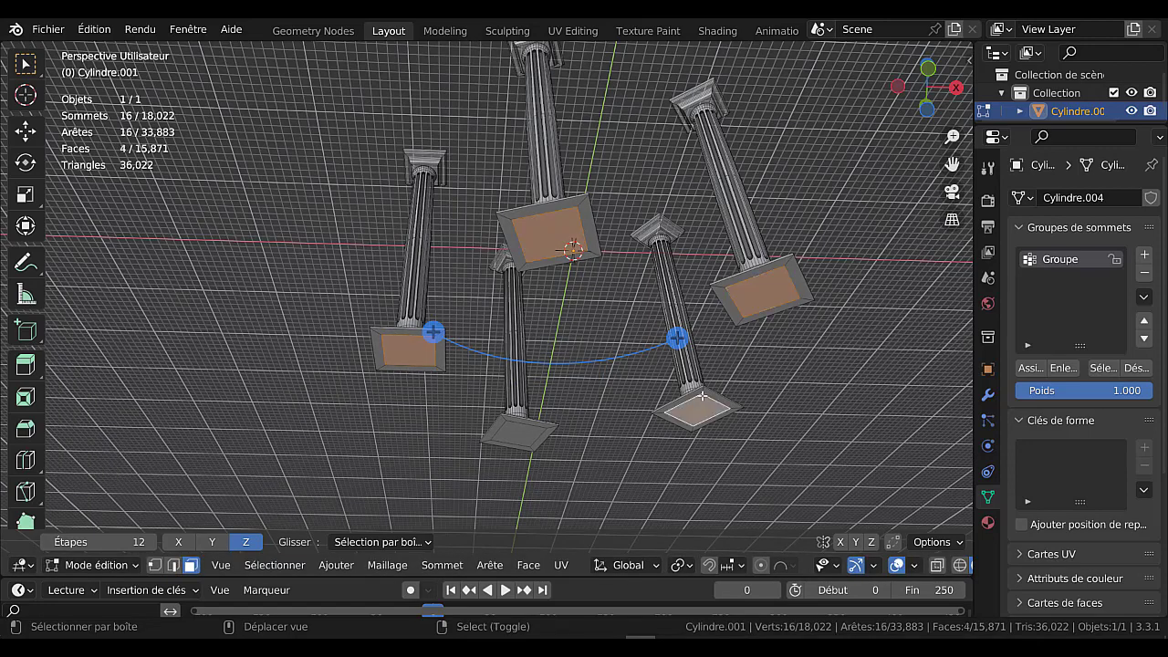
left_click(520, 441, "shift")
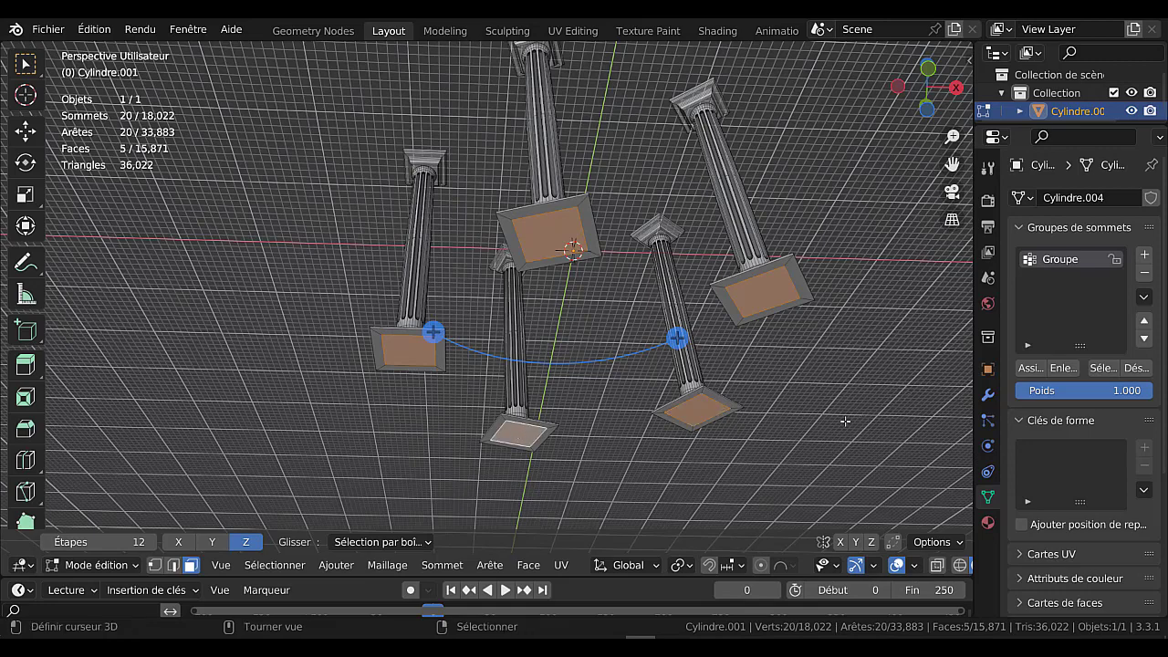
key("shift+s")
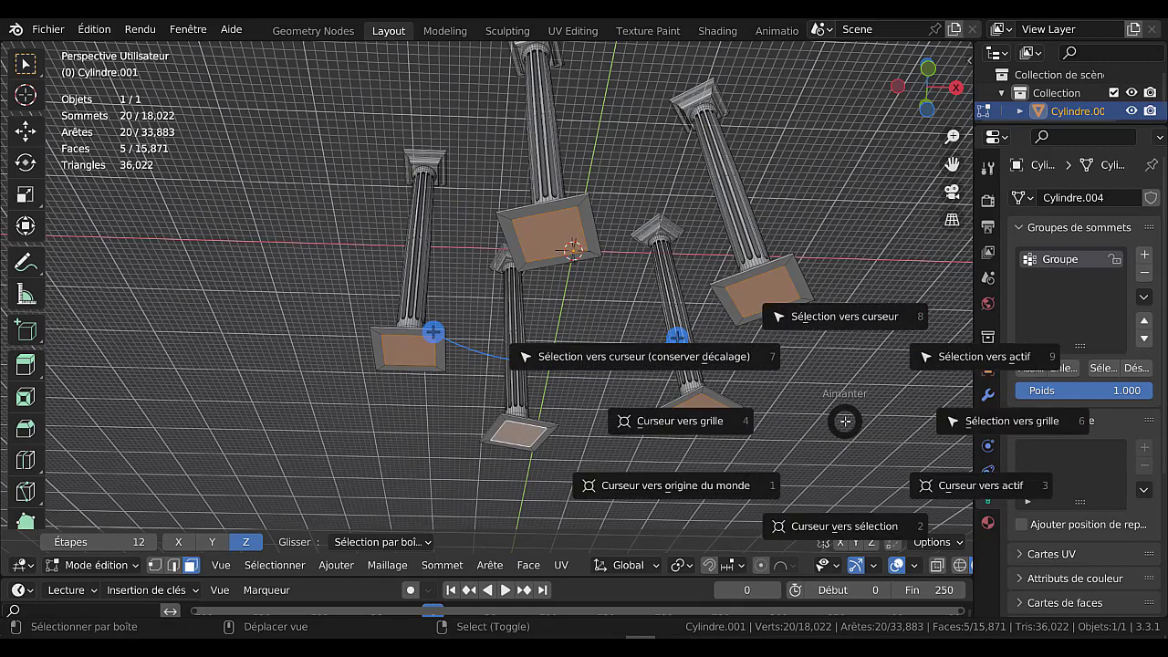
left_click(839, 527)
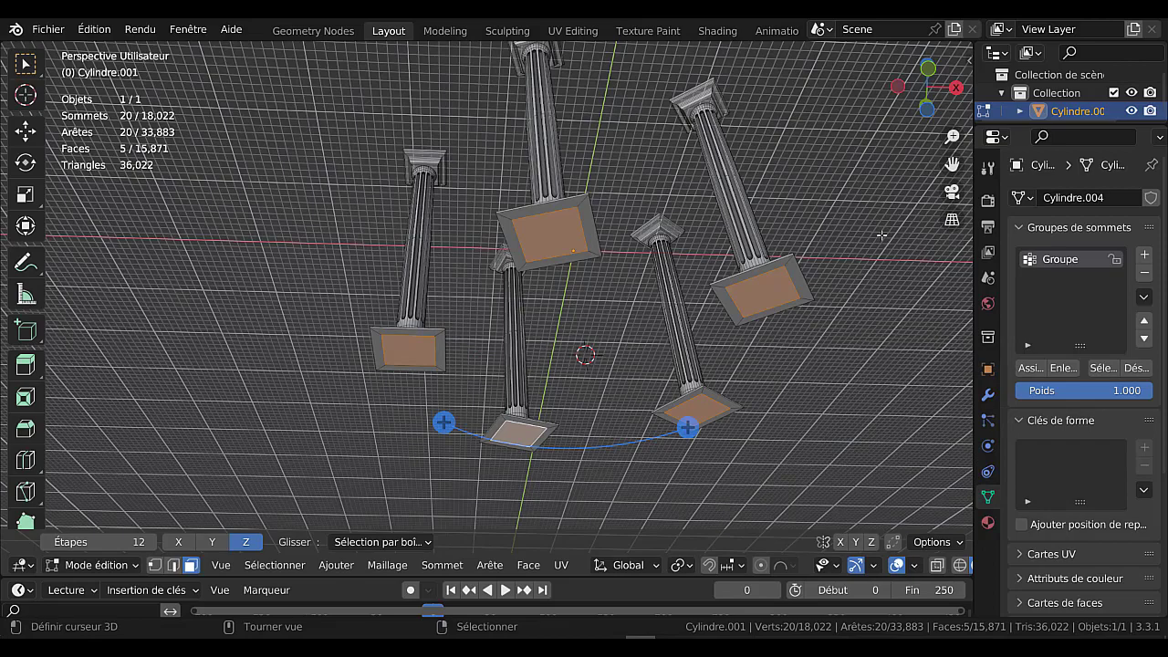
Return to object mode and set the columns object's origin to the 3D cursor at the centre of the bases.
middle_click_drag(881, 235, 874, 328)
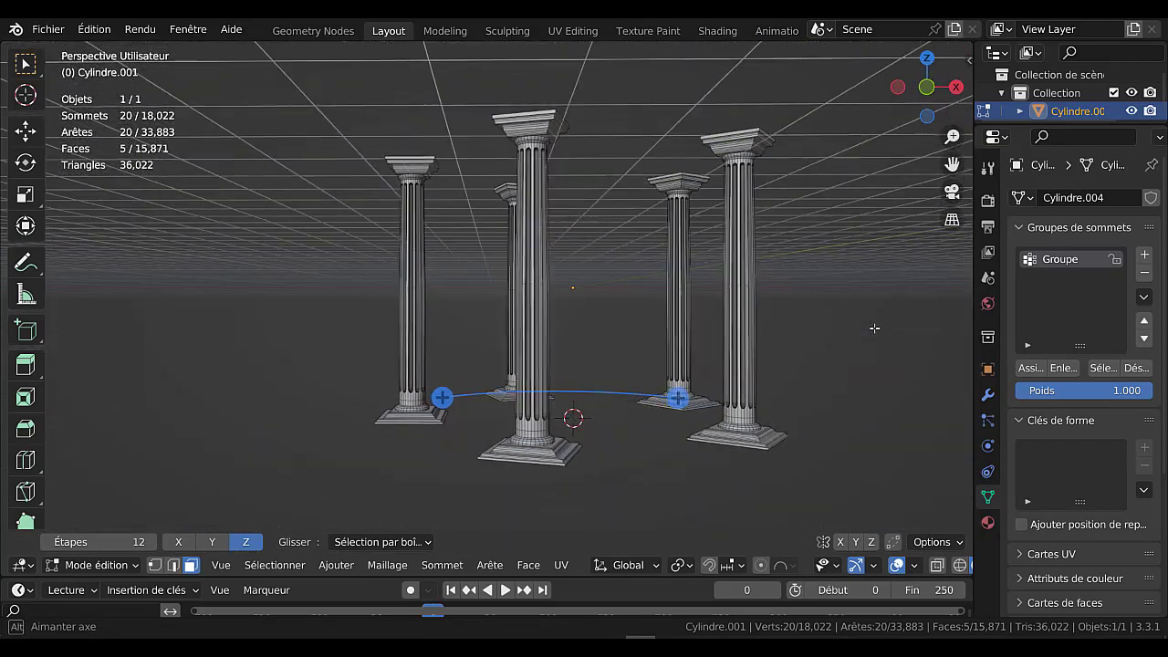
key("Tab")
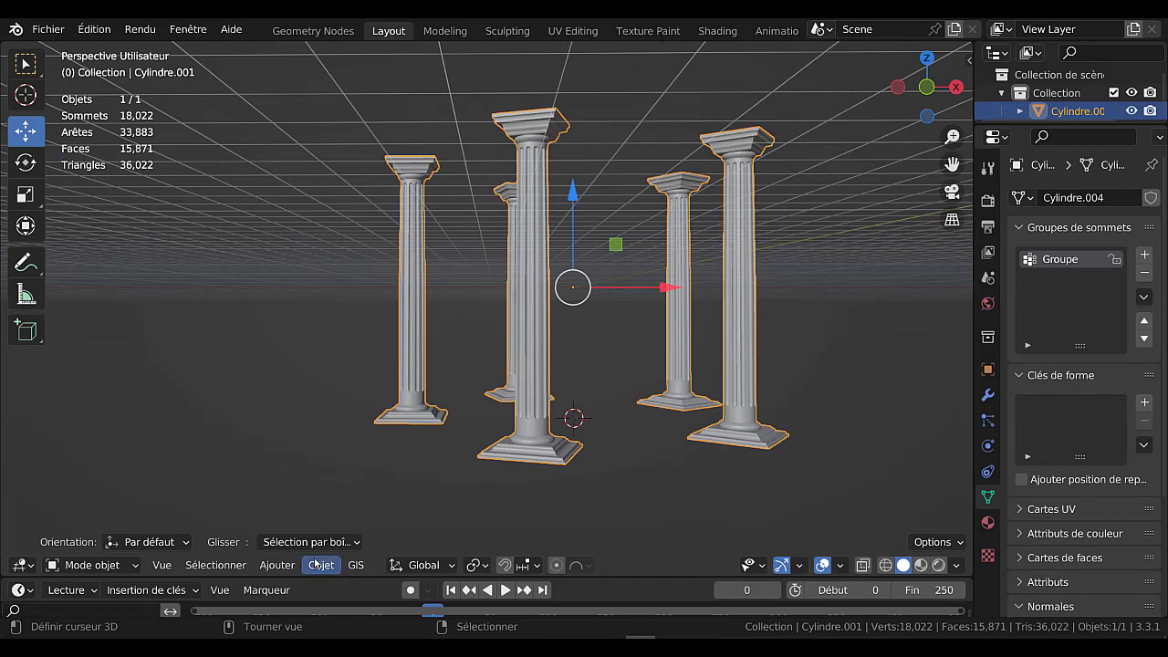
left_click(276, 564)
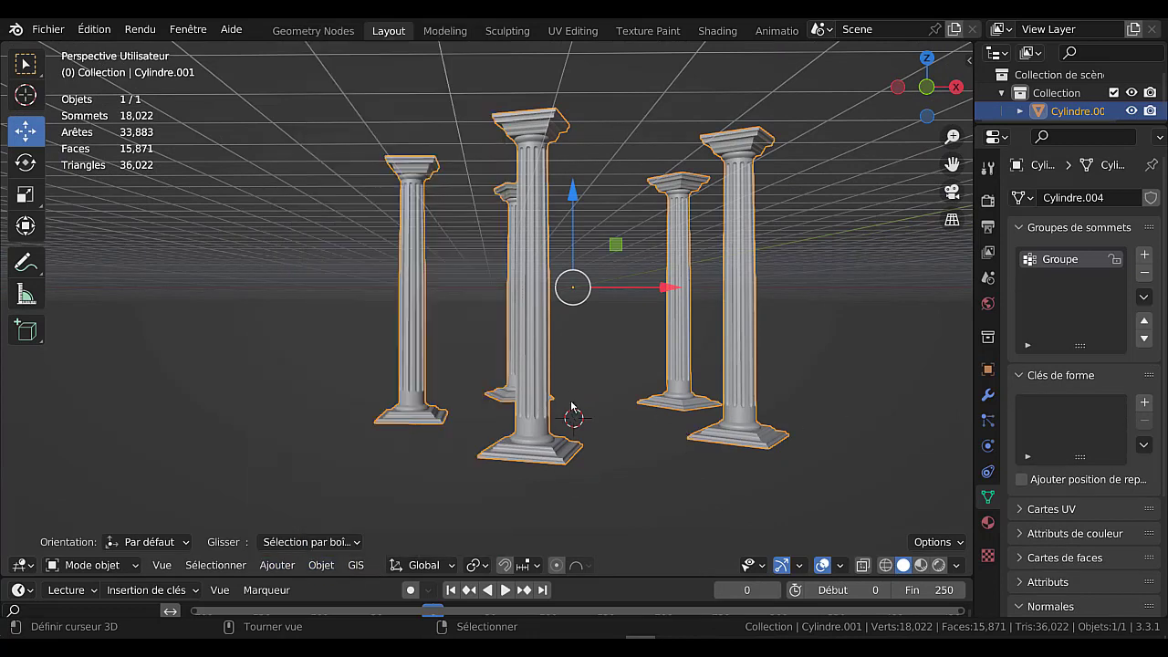
left_click(283, 565)
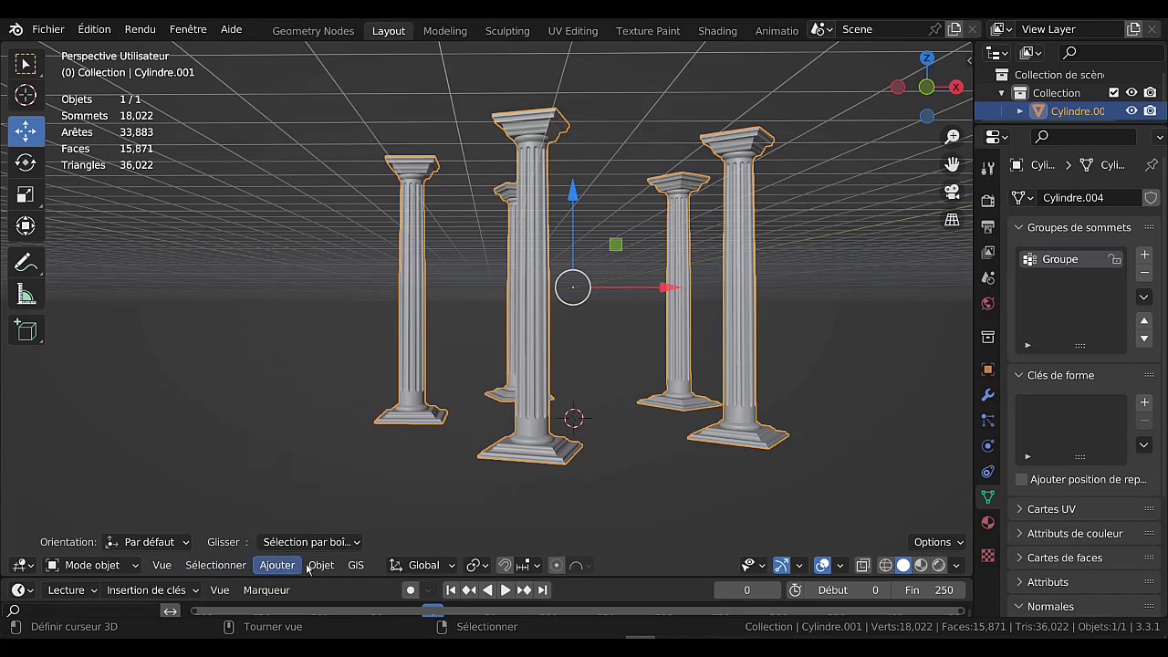
mouse_move(316, 570)
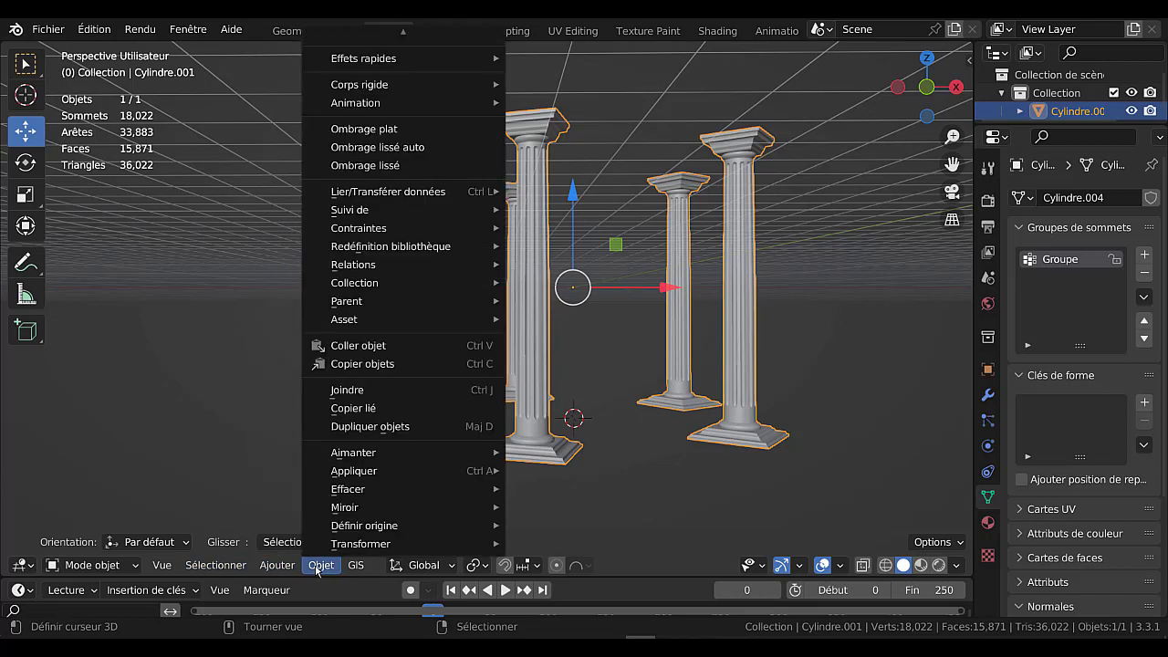
mouse_move(328, 529)
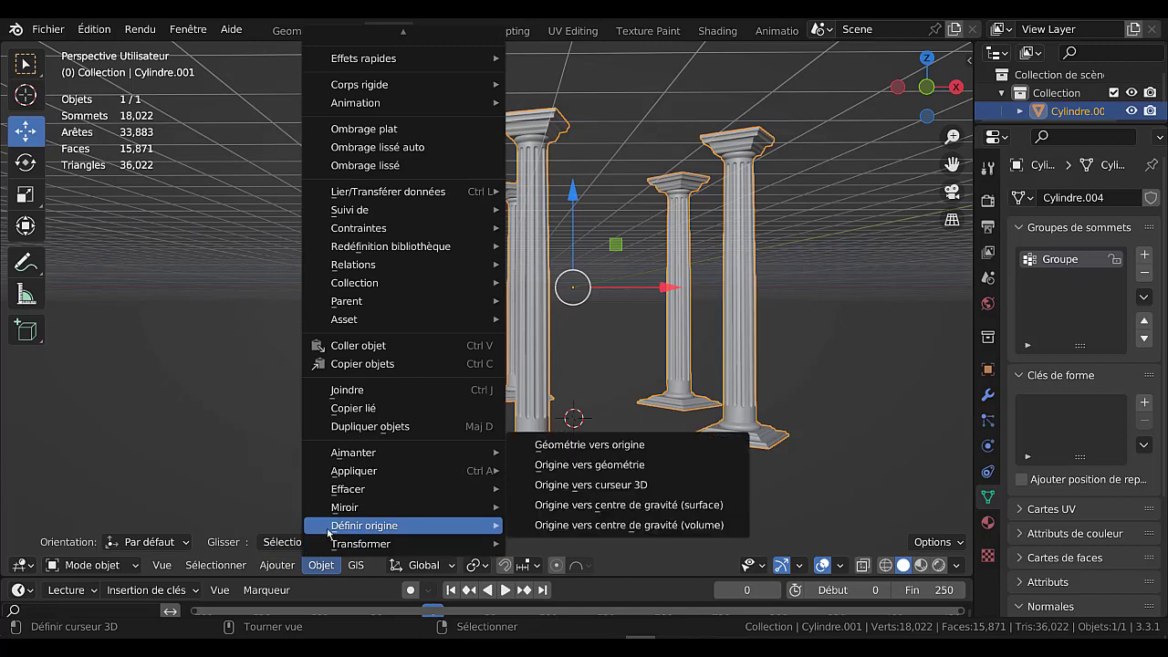
left_click(596, 484)
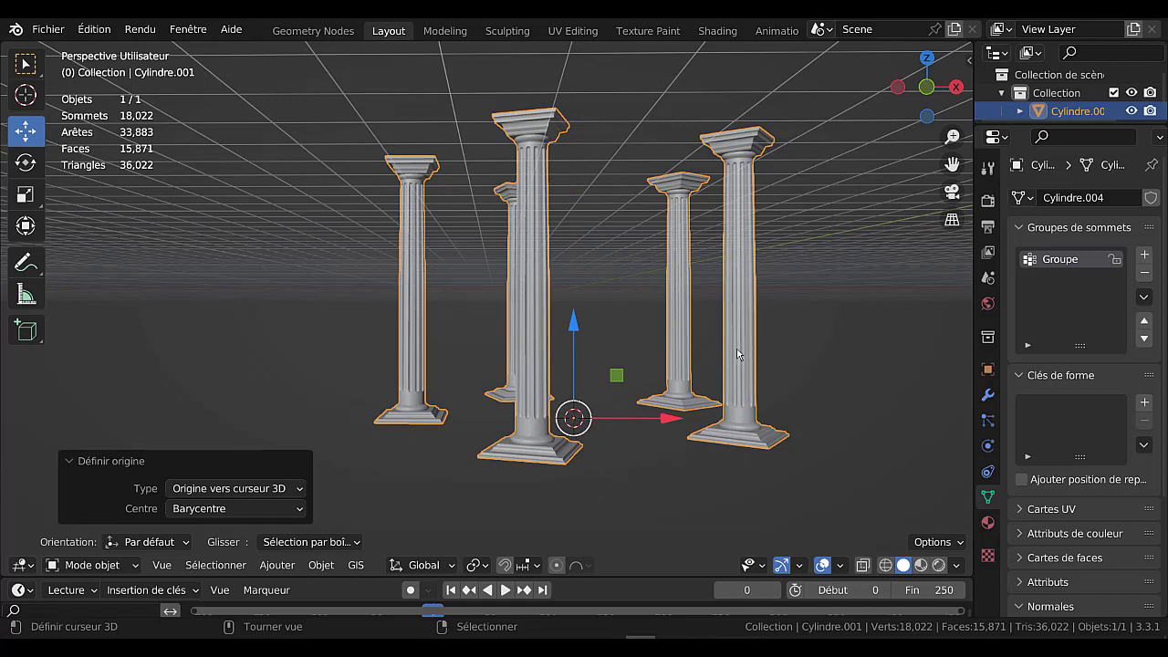
Snap the 3D cursor to the world origin.
middle_click_drag(763, 365, 552, 428)
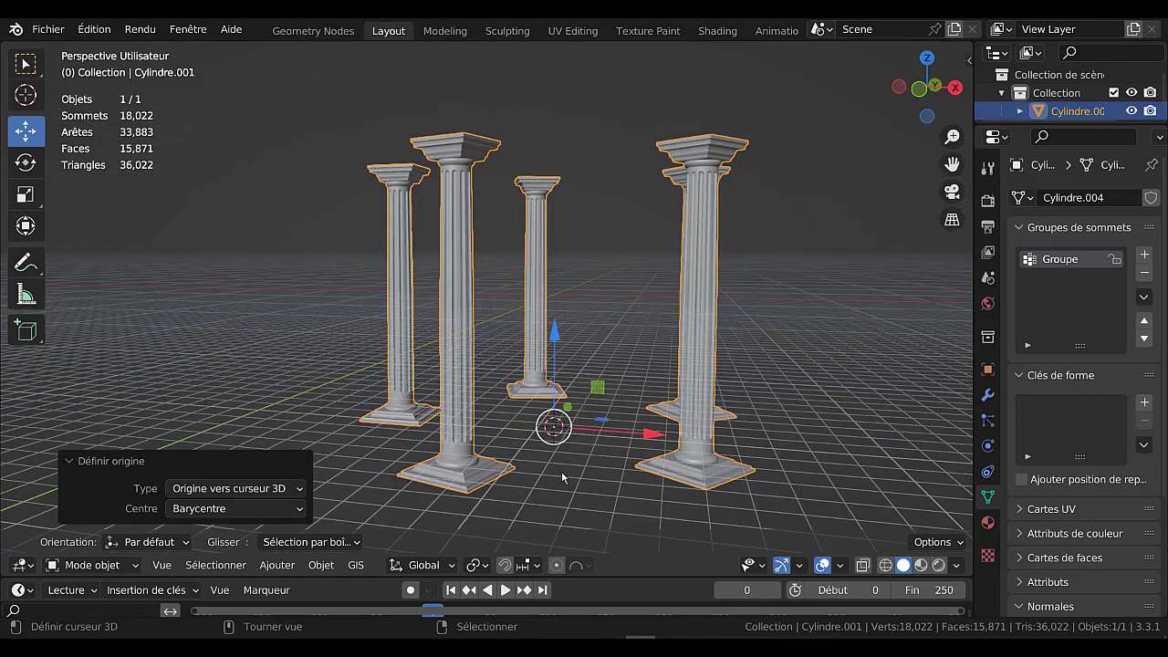
key("shift+s")
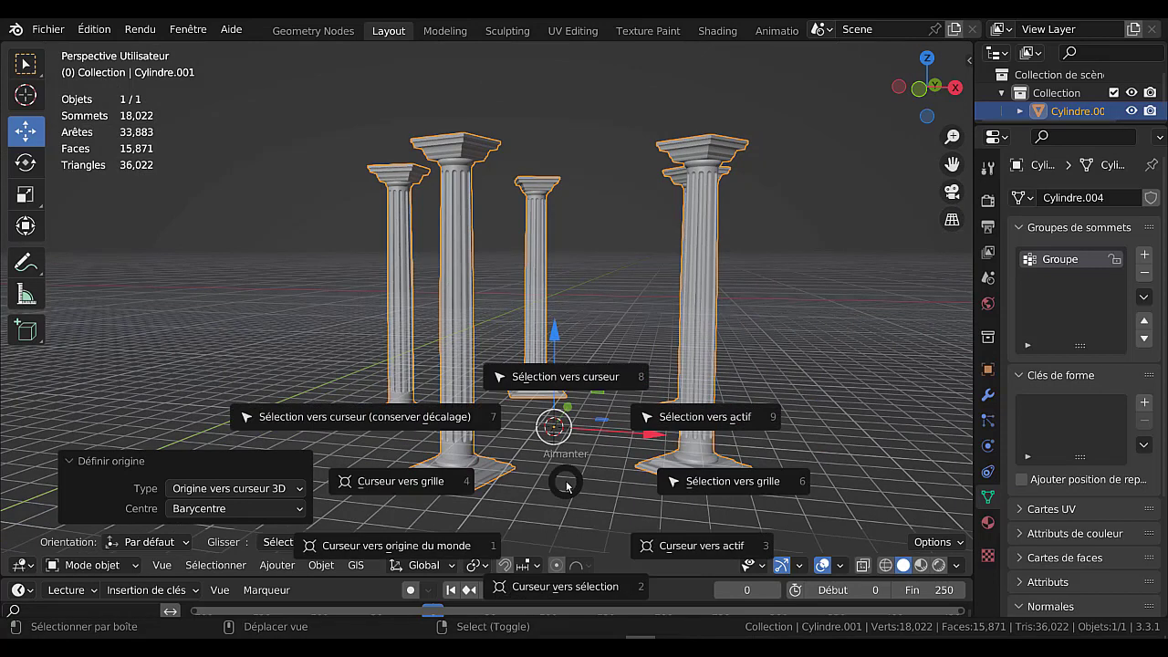
left_click(394, 546)
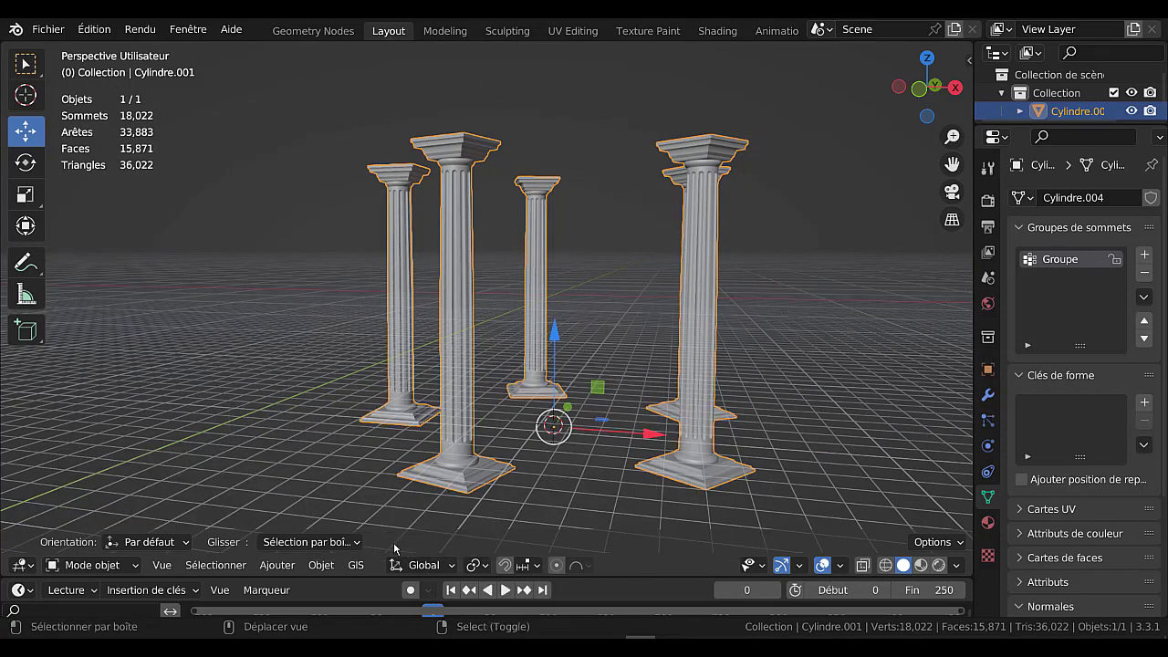
key("shift+s")
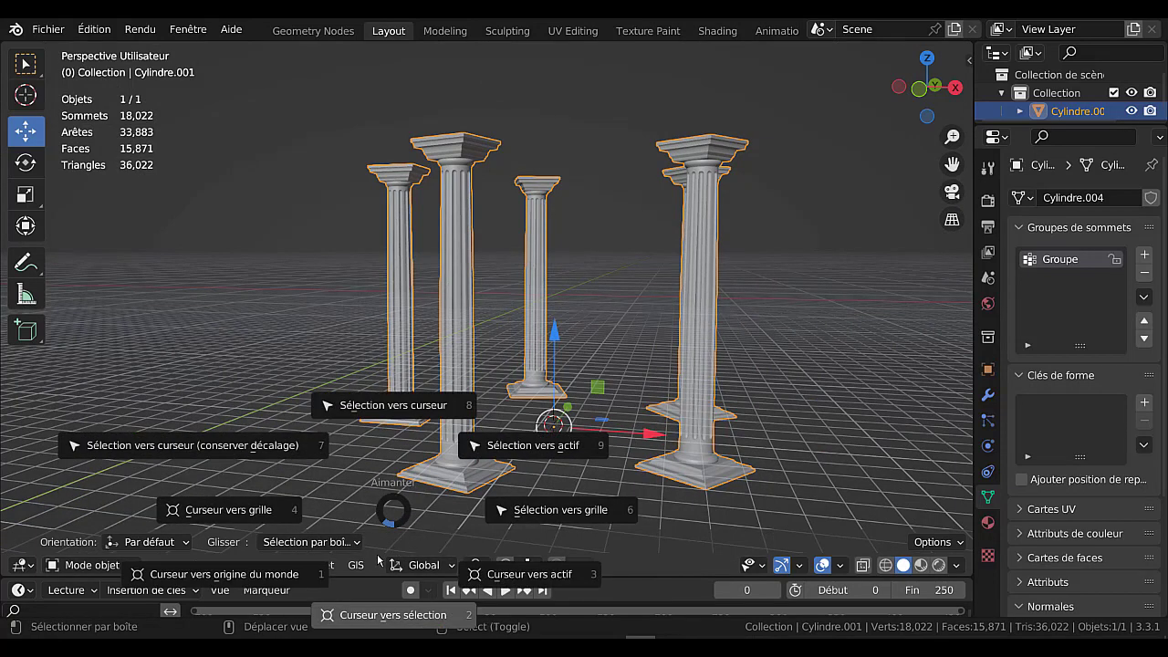
left_click(370, 612)
key("shift+s")
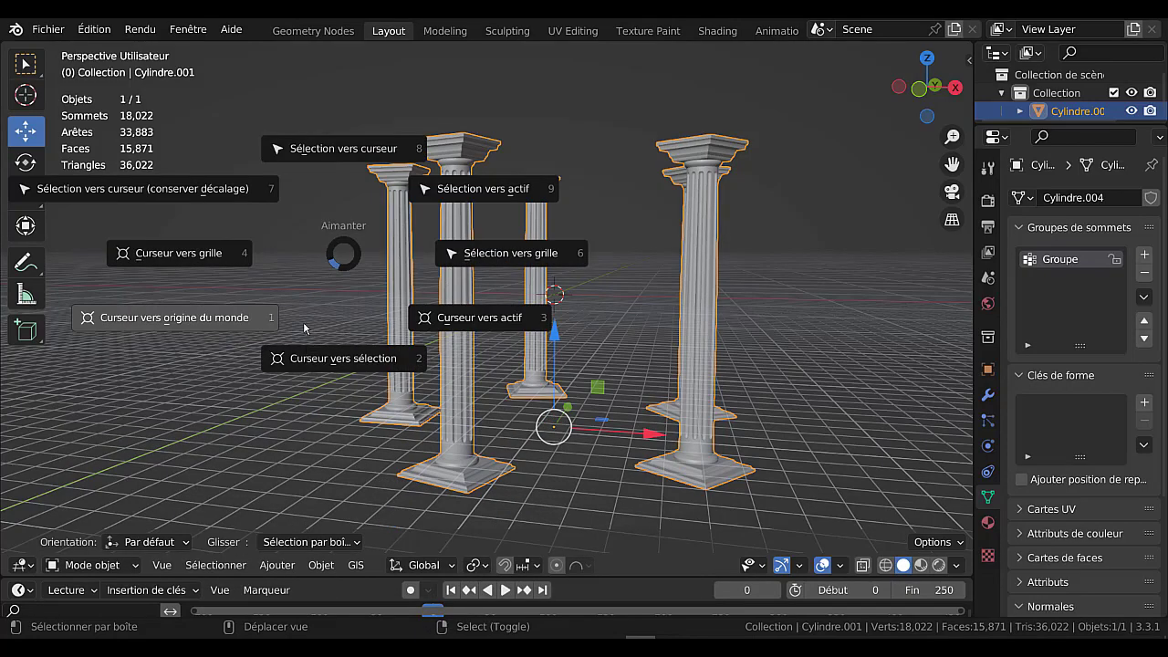
left_click(182, 323)
mouse_move(511, 357)
middle_mouse_down()
mouse_move(464, 375)
mouse_move(462, 360)
mouse_move(511, 358)
middle_mouse_up()
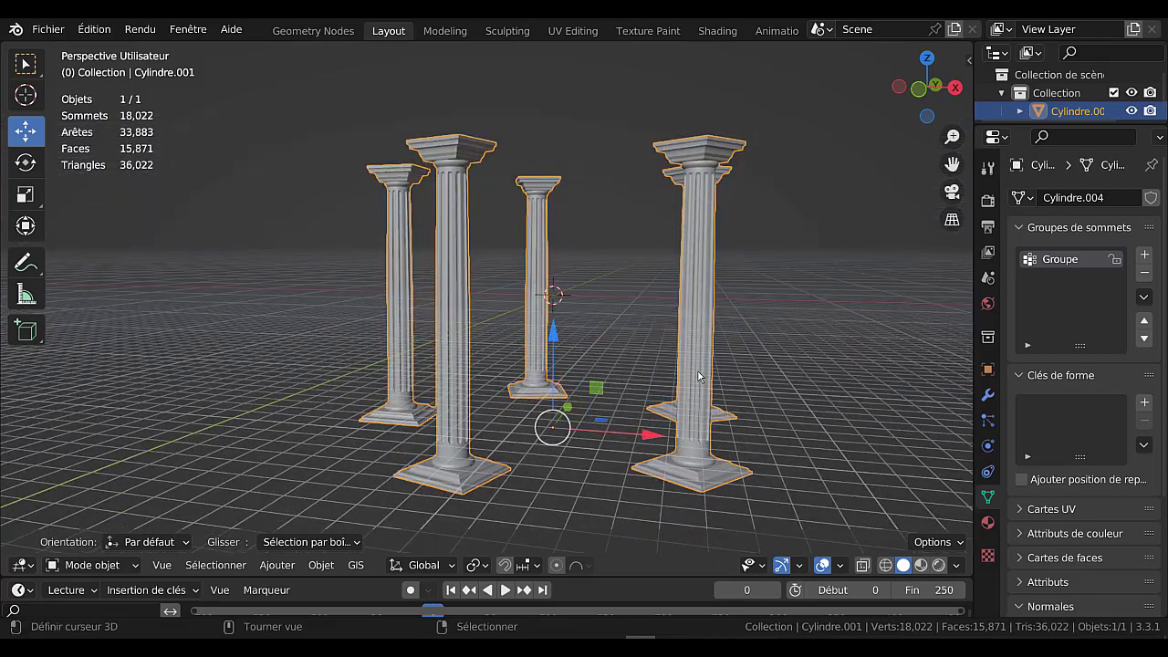
Snap the columns object to the 3D cursor and check in front view how the bases align with the X axis.
key("shift+s")
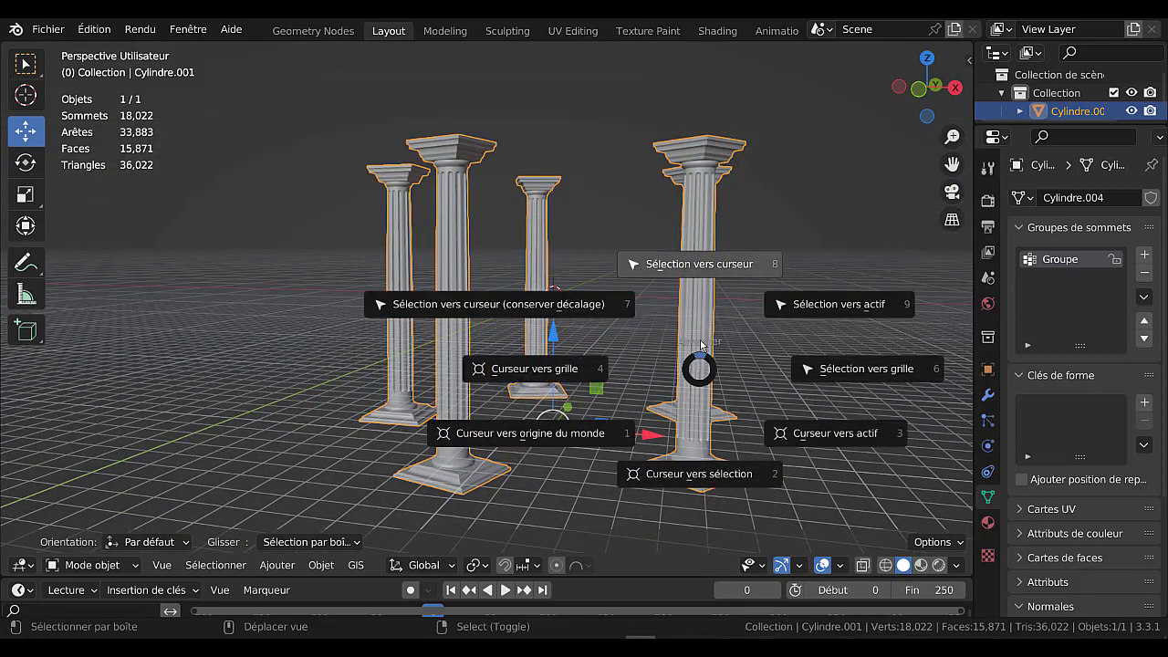
left_click(703, 265)
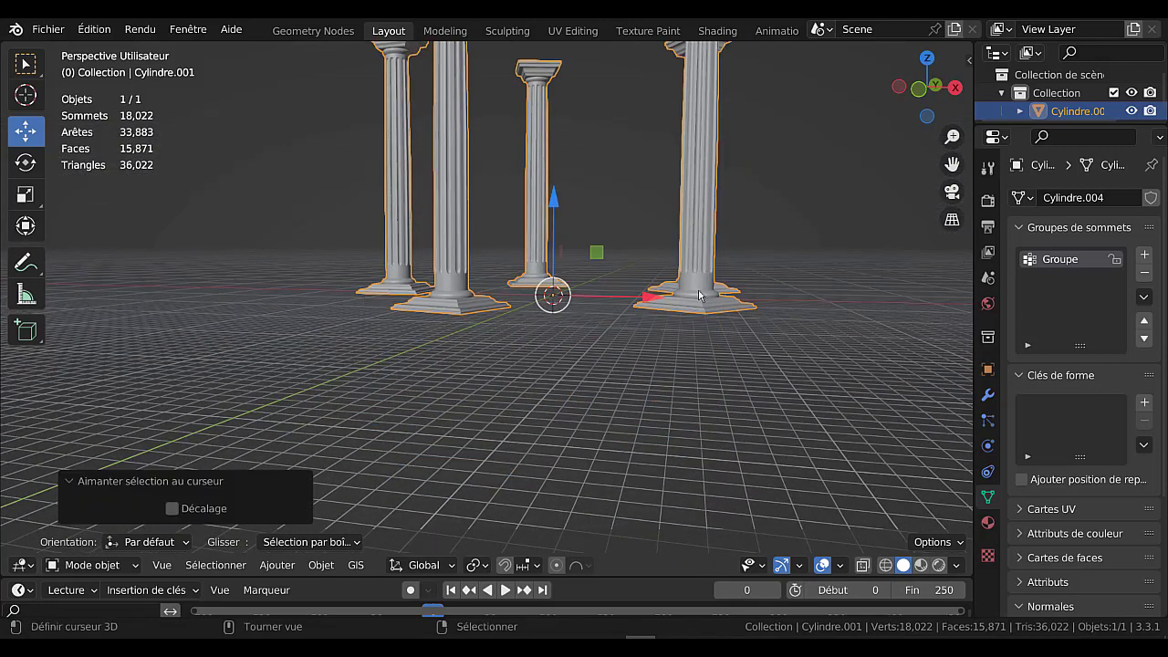
scroll(661, 373, "down", 3)
middle_click_drag(612, 359, 636, 351)
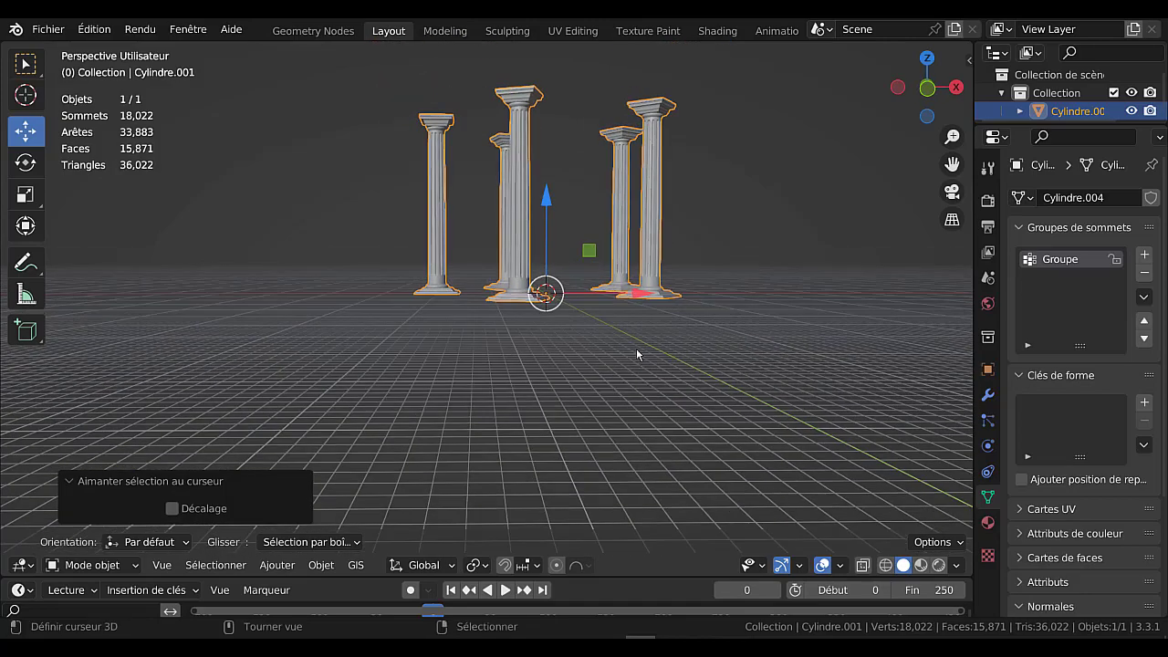
key("KP_1")
scroll(637, 354, "up", 5)
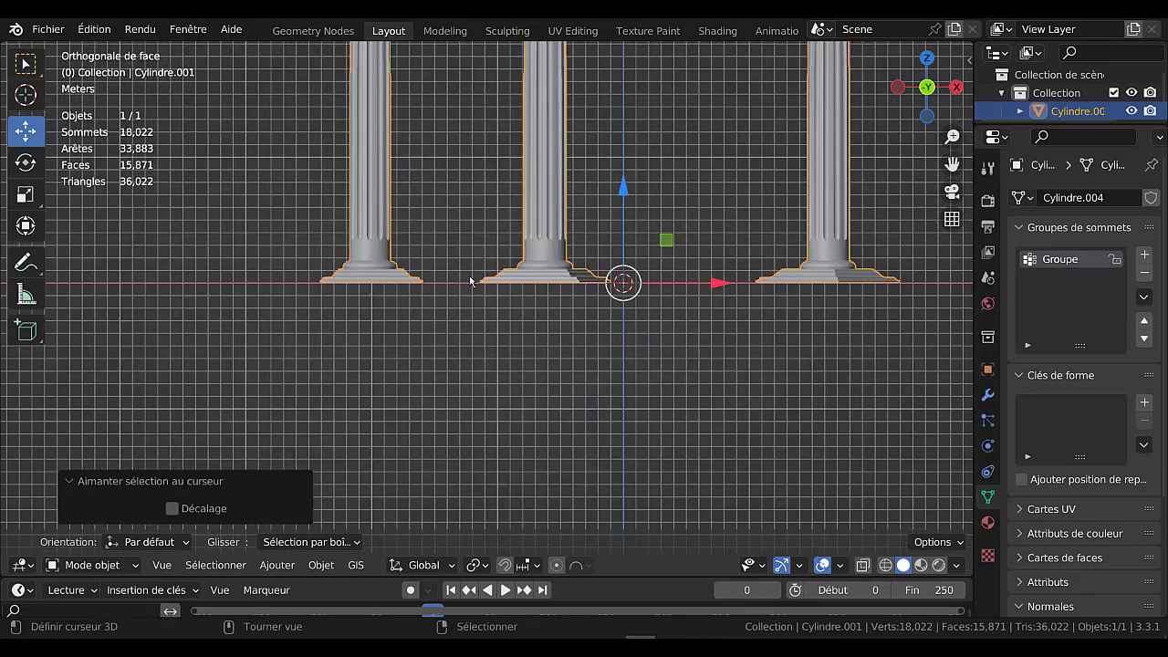
scroll(813, 297, "down", 3)
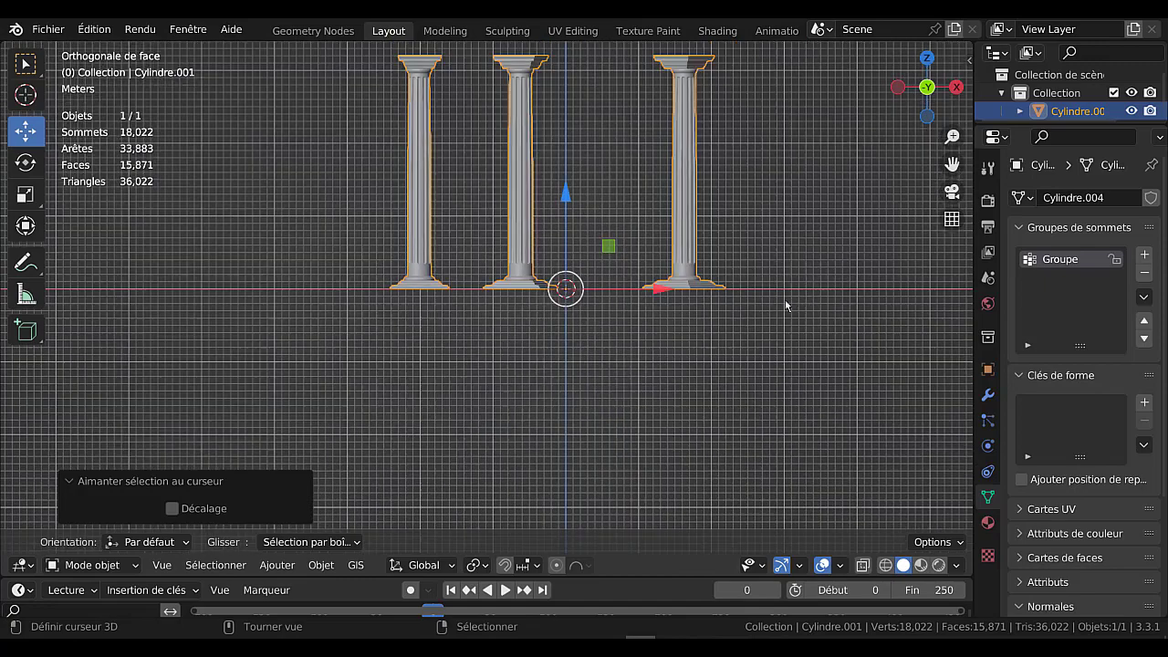
scroll(744, 274, "up", 2)
scroll(744, 273, "down", 1)
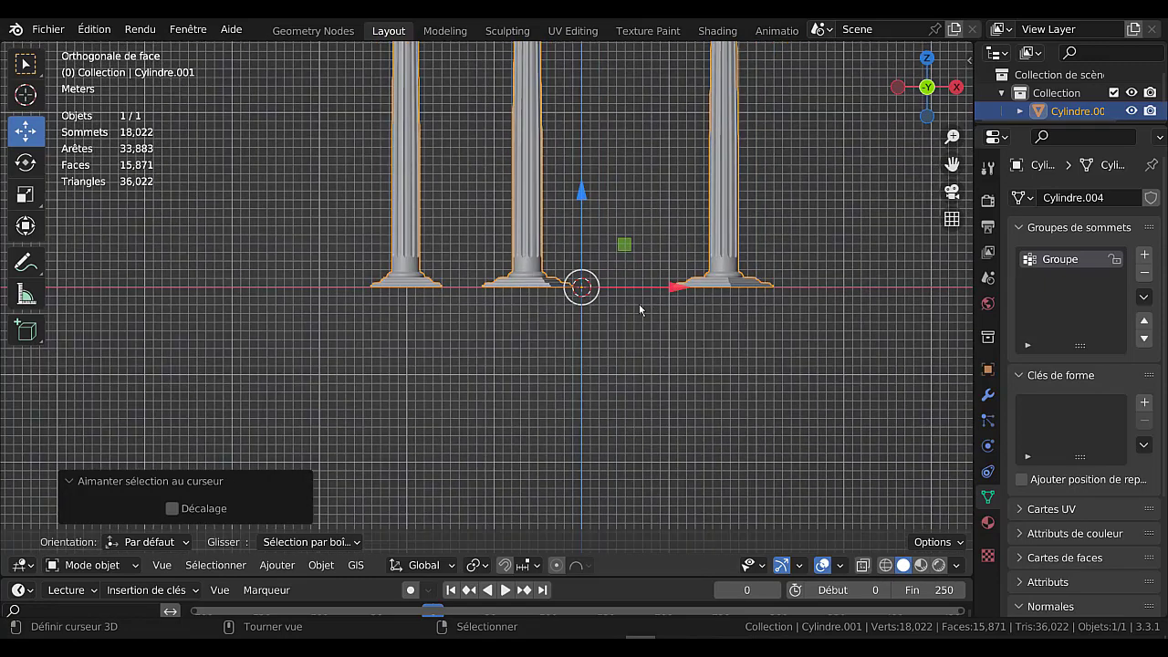
Add a 2 m plane mesh at the world origin, in the centre of the column circle.
middle_click_drag(638, 308, 595, 354)
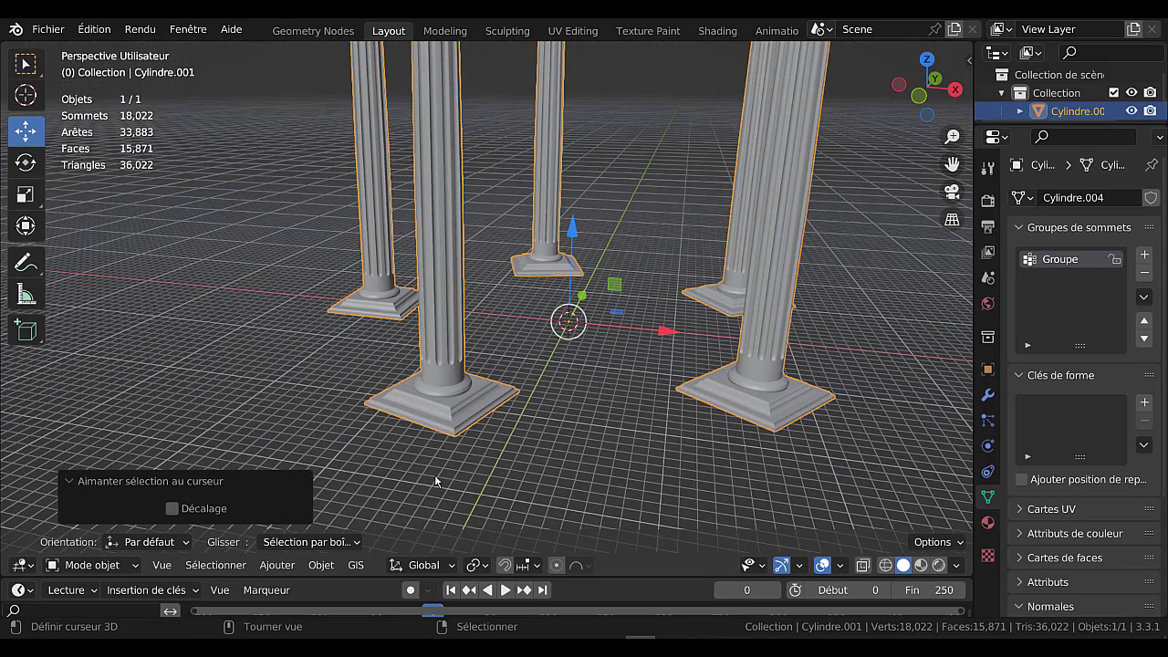
key("shift+a")
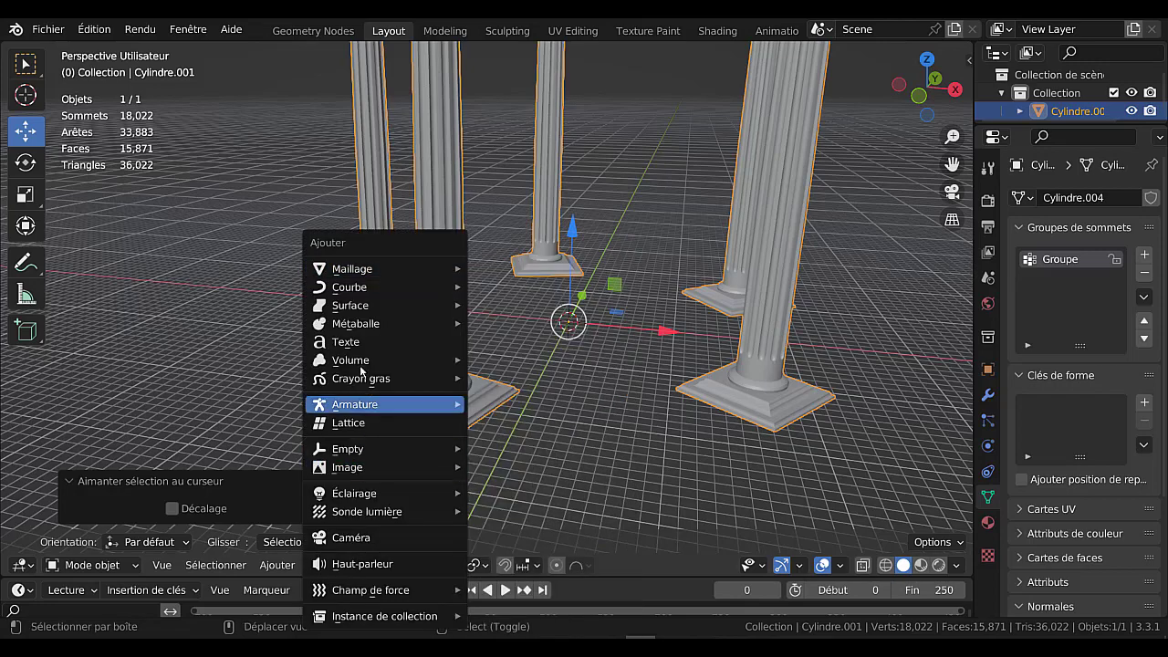
mouse_move(352, 272)
left_click(511, 263)
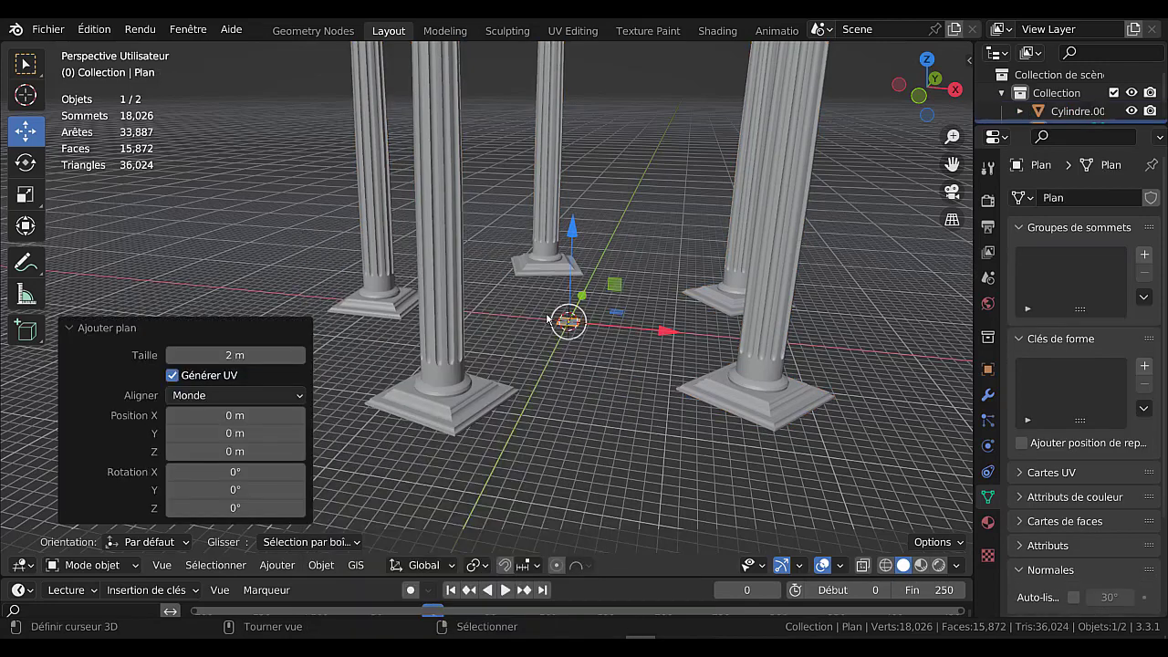
scroll(595, 354, "down", 4)
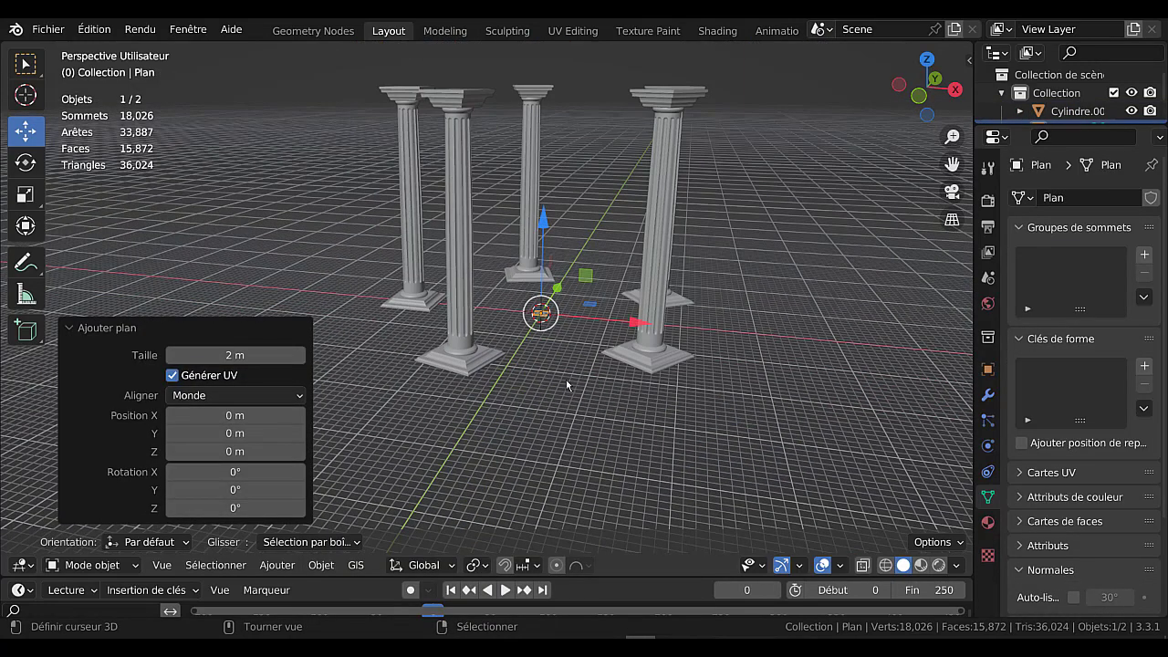
scroll(563, 357, "up", 2)
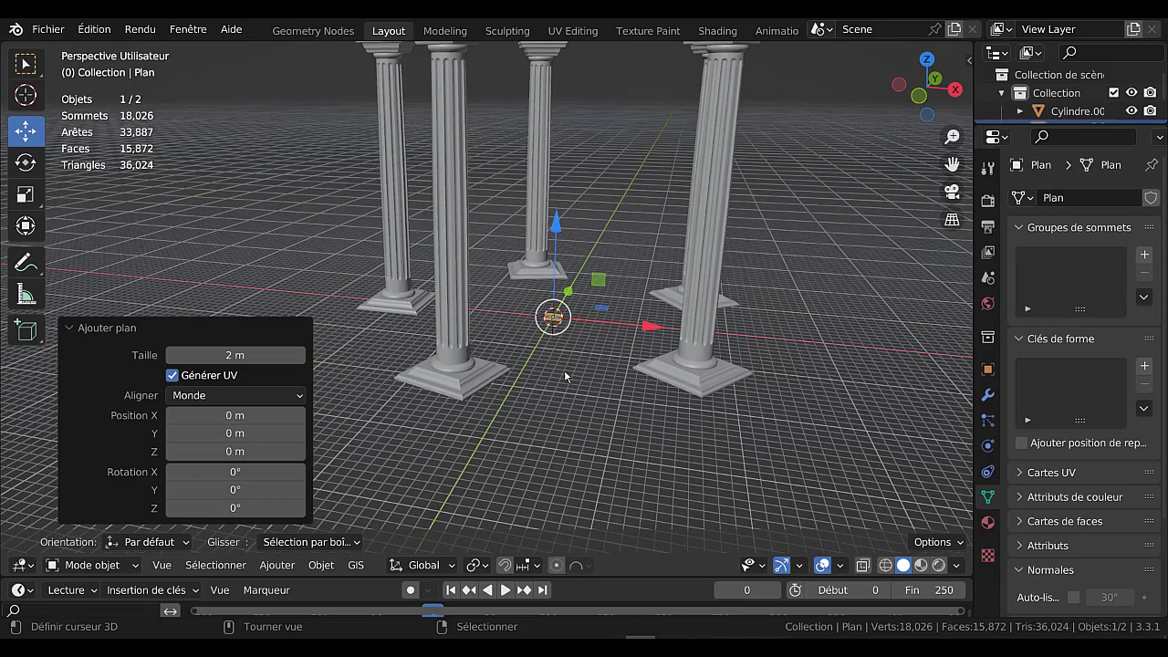
Scale the plane by 50, and shrink it freehand to a floor somewhat larger than the circle of columns.
key("s")
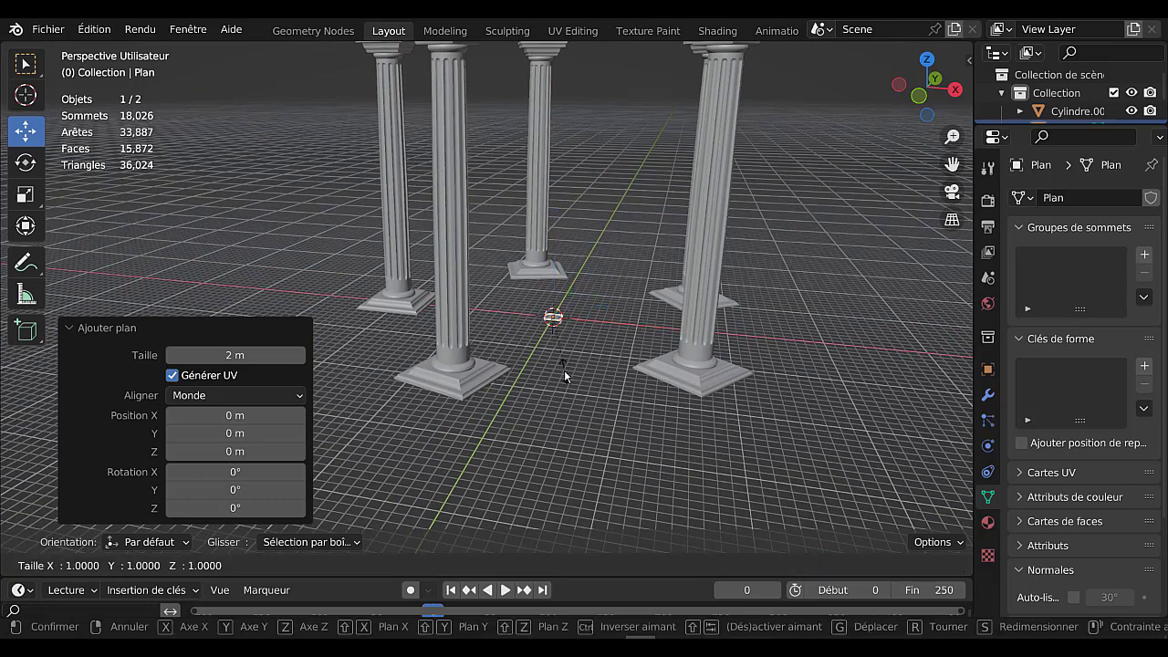
key("equal")
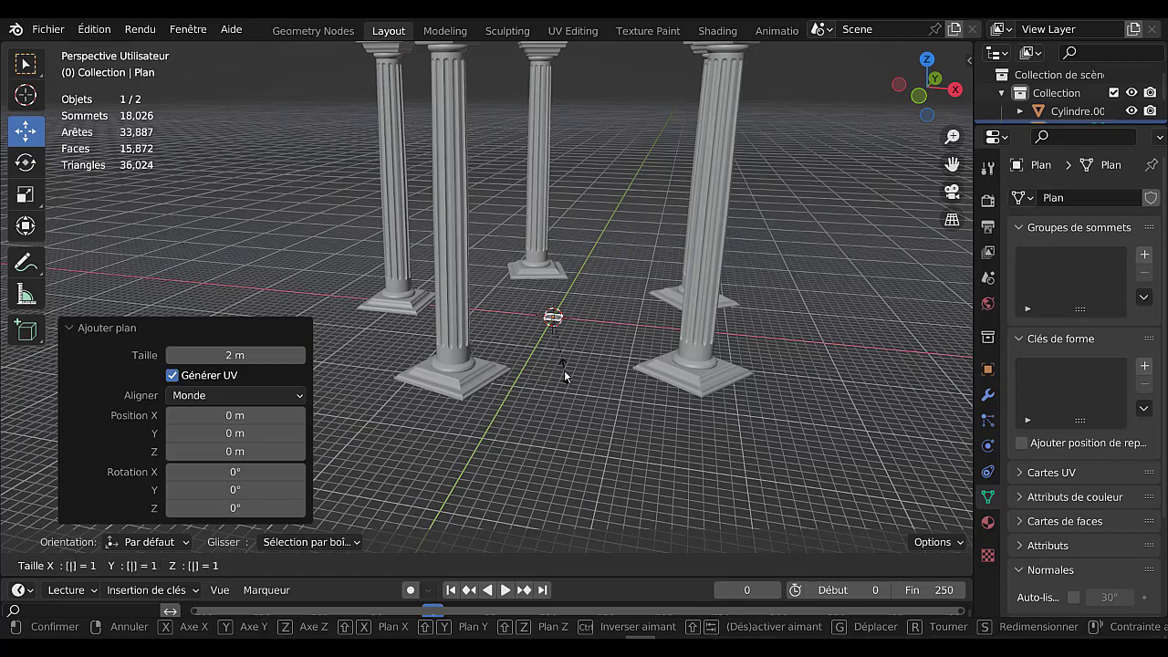
type("50")
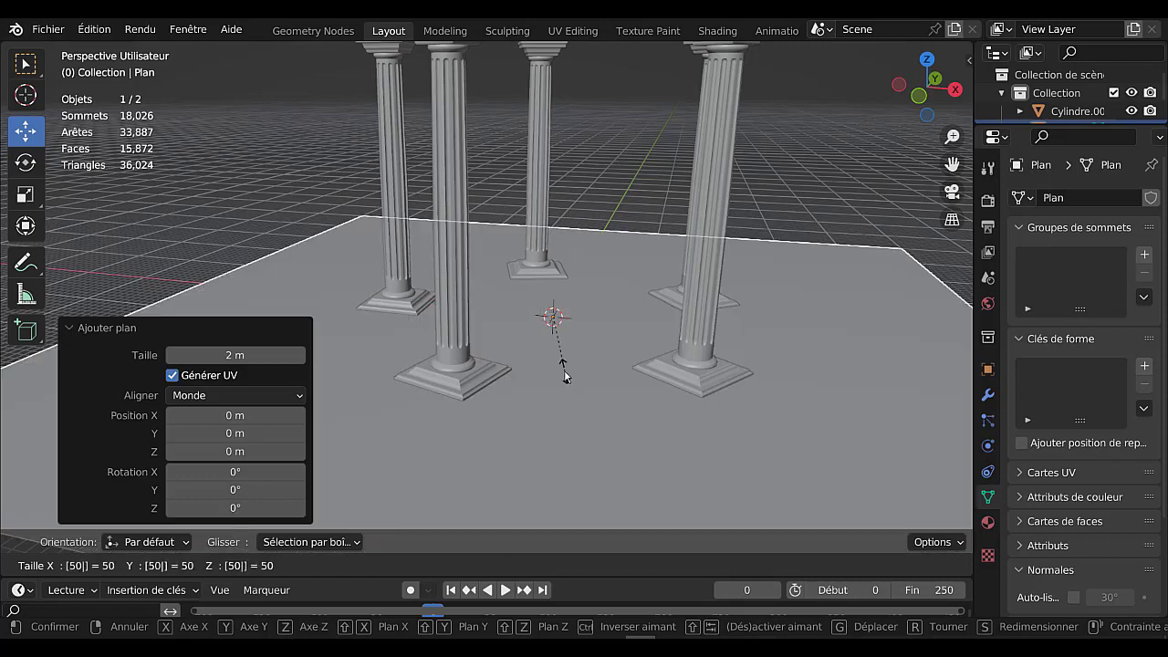
key("Return")
scroll(582, 374, "down", 4)
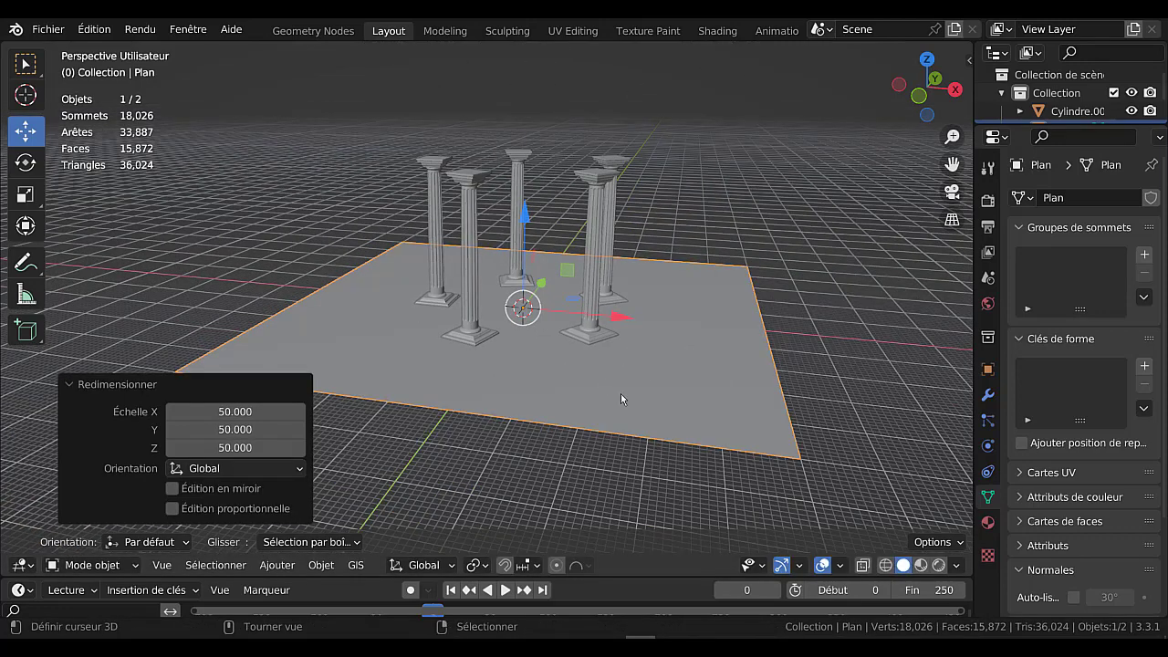
key("s")
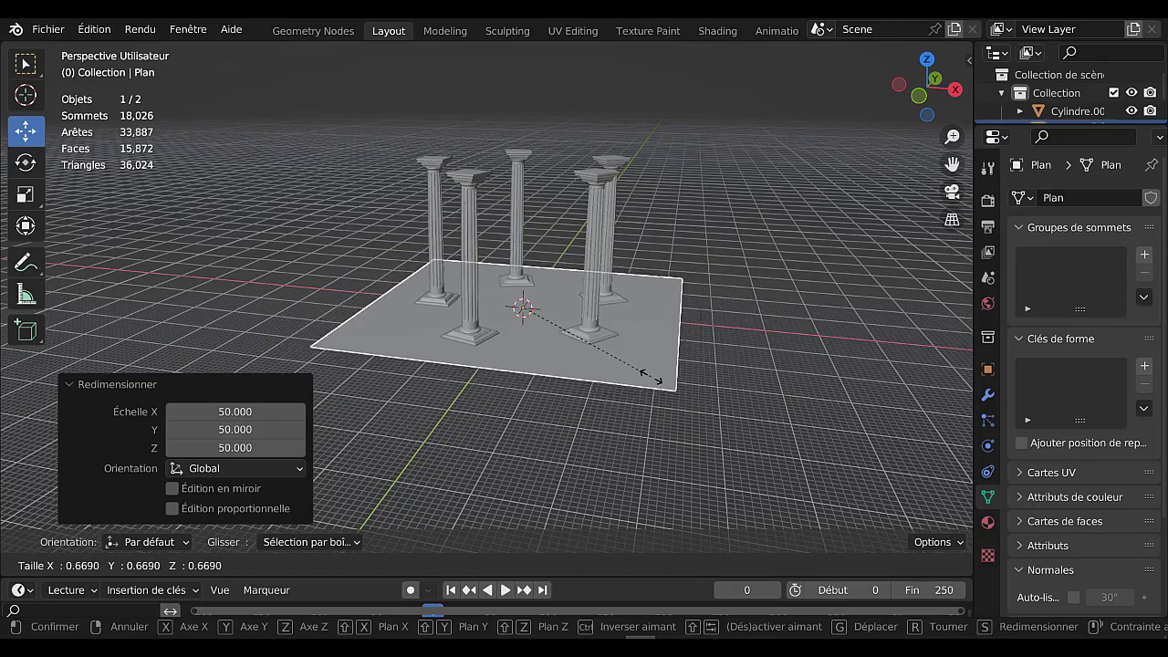
left_click(619, 356)
Switch the floor plane to edit mode and set the viewport shading to material preview.
key("Tab")
scroll(620, 356, "up", 3)
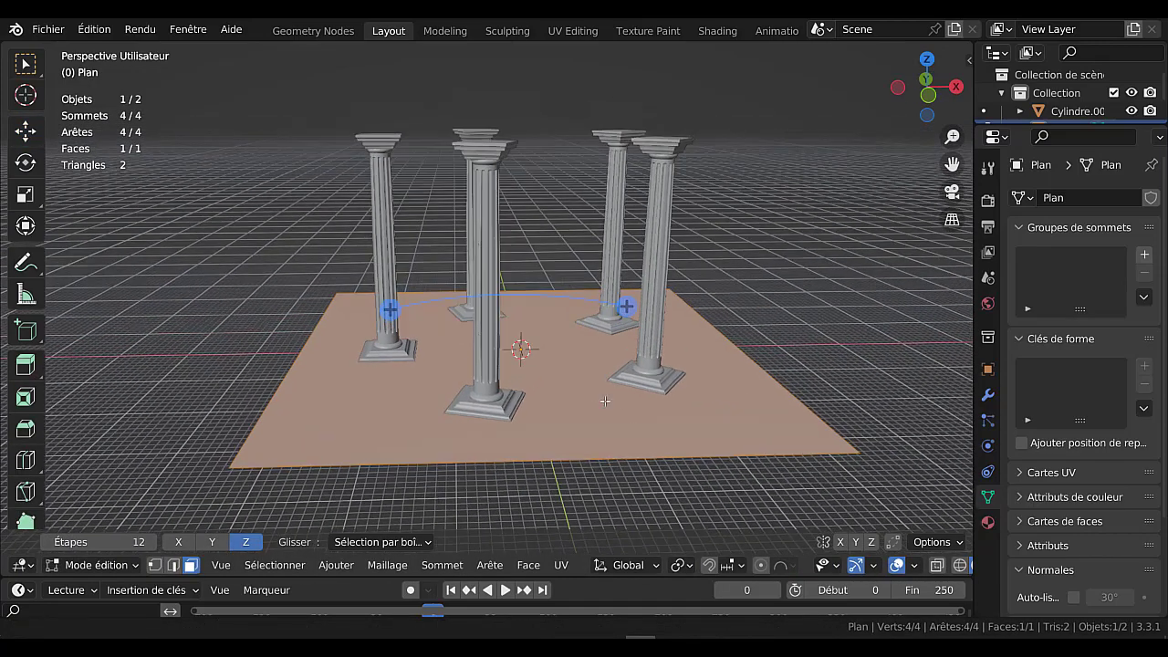
mouse_move(604, 401)
middle_mouse_down()
mouse_move(588, 368)
mouse_move(535, 387)
middle_mouse_up()
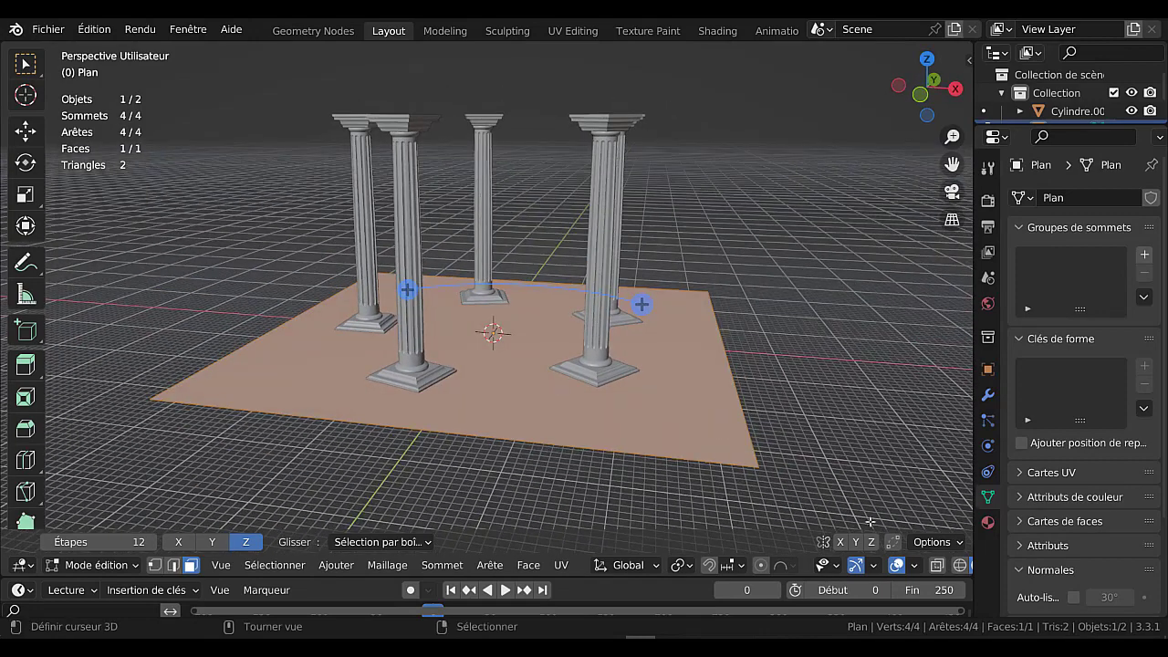
scroll(916, 565, "down", 2)
left_click(923, 565)
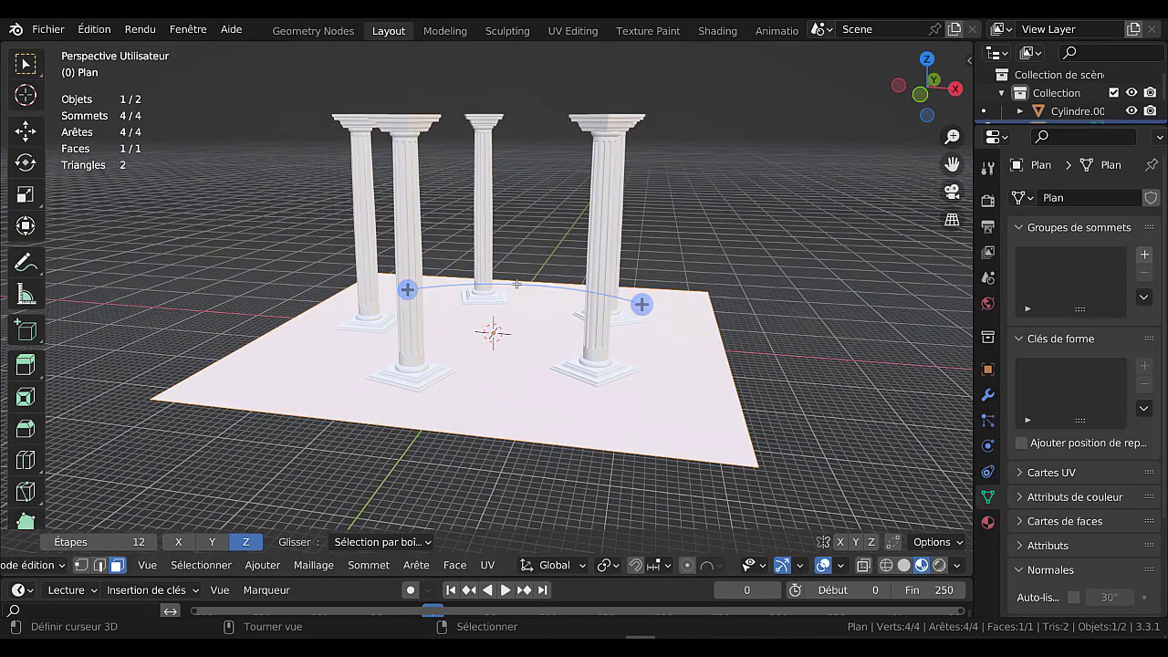
Toggle the floor plane out of and back into edit mode, clear the selection, and select its single face.
key("Tab")
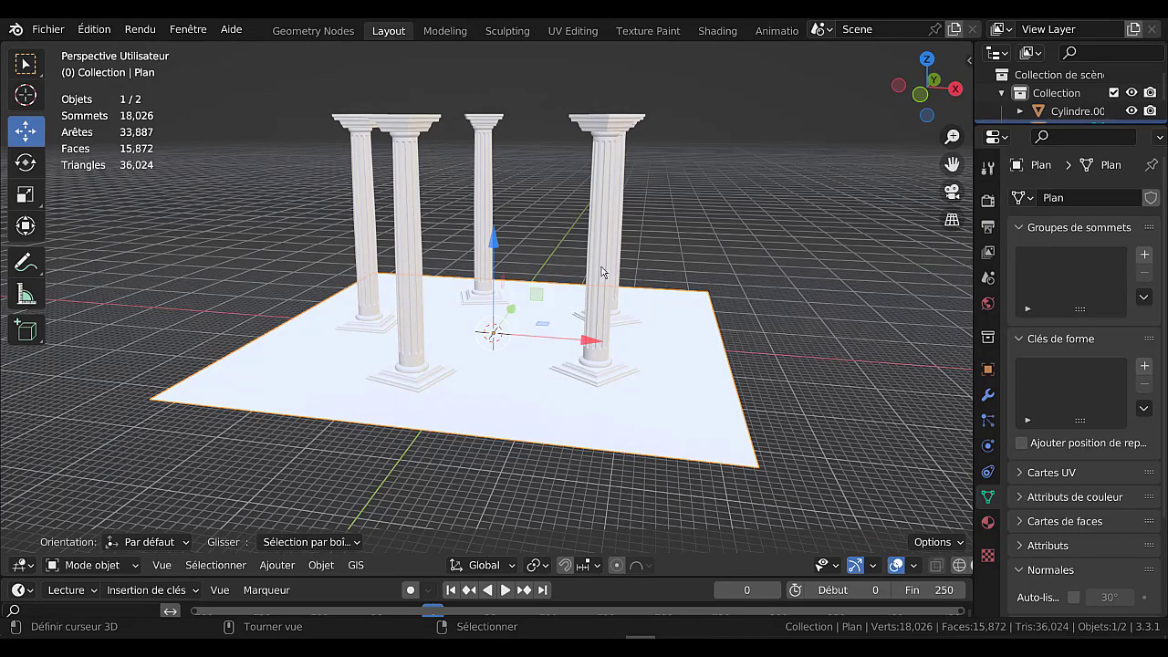
middle_click_drag(567, 276, 600, 278)
key("Tab")
key("alt+a")
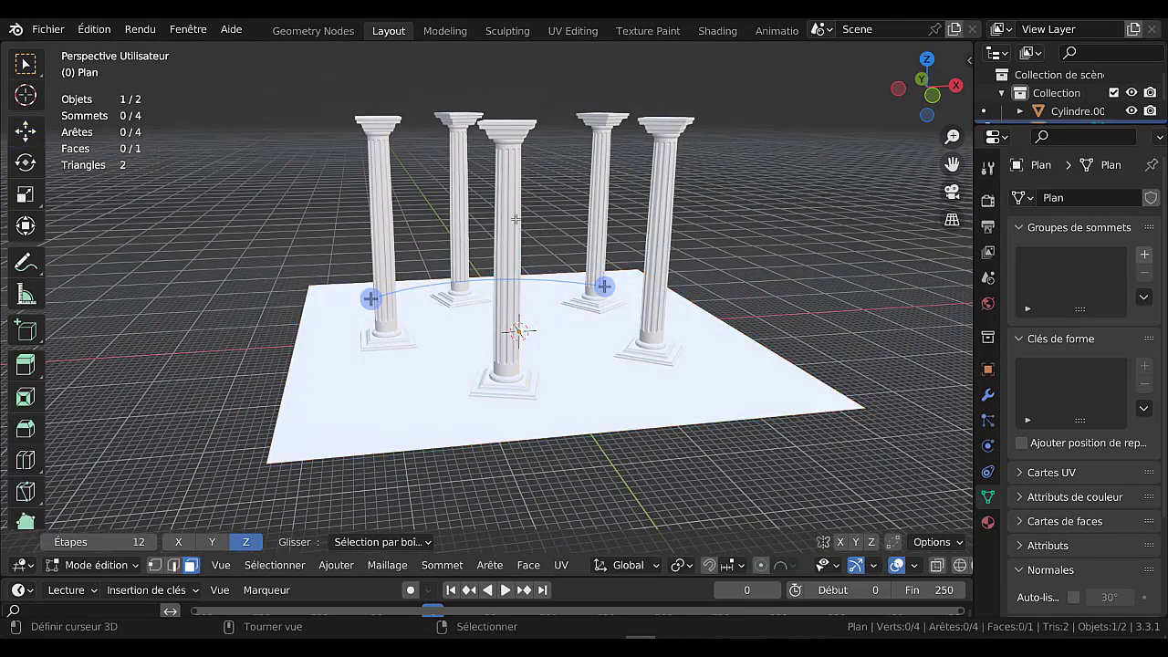
left_click(735, 359)
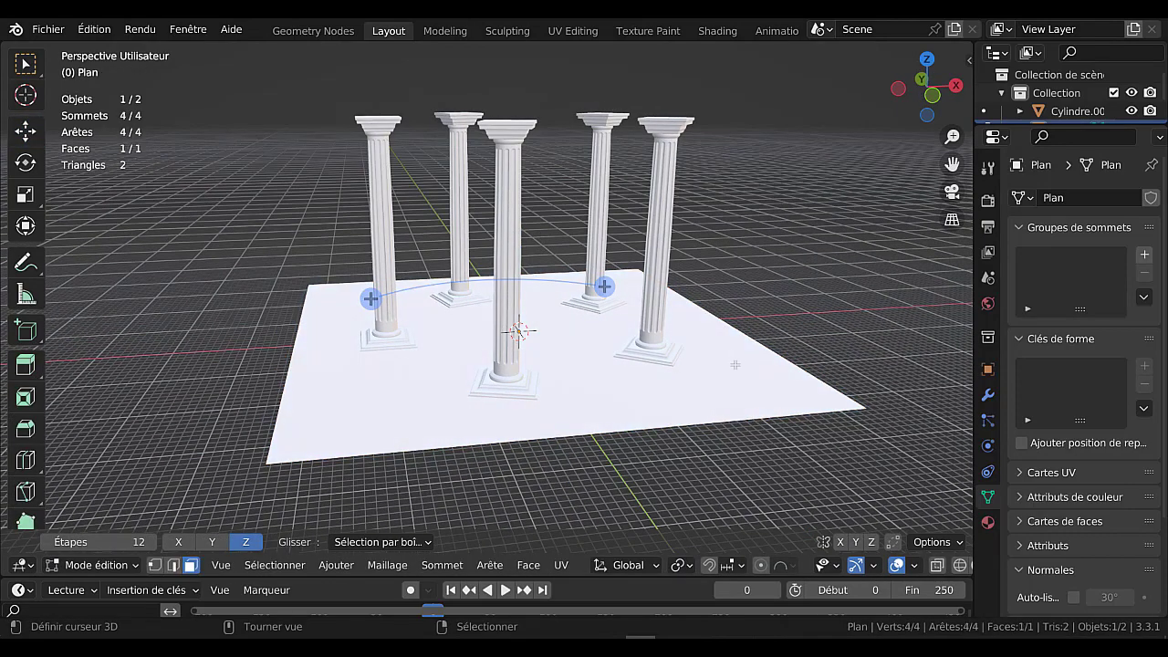
Extrude the floor plane's face about 2.3 m downward to turn it into a slab.
key("Tab")
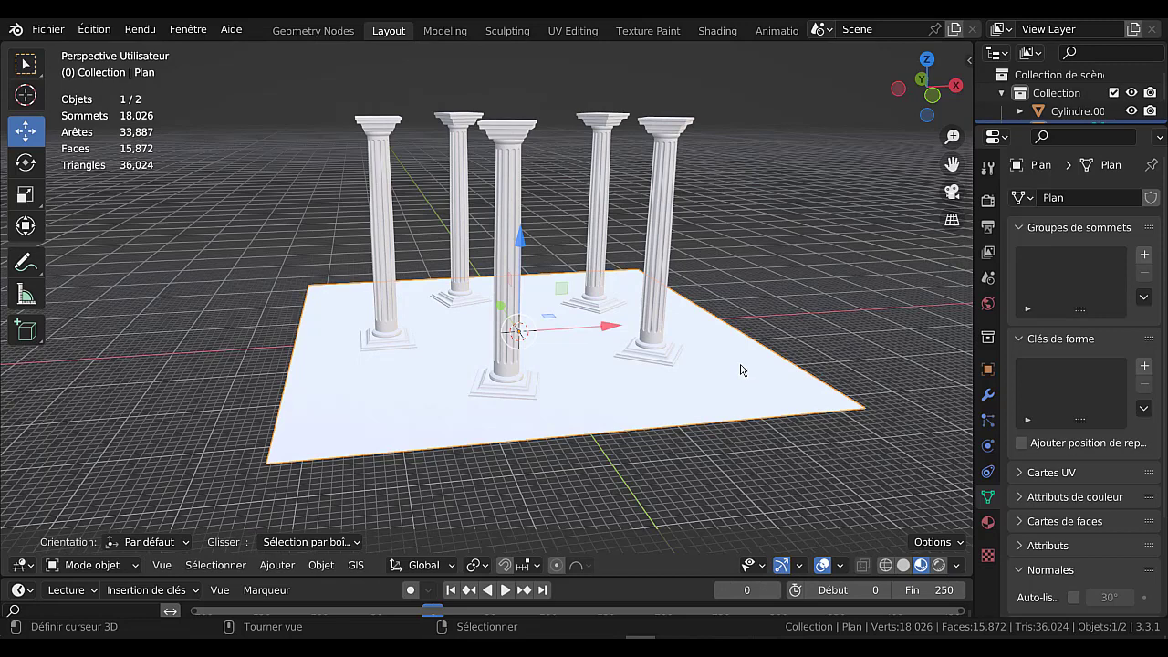
key("Tab")
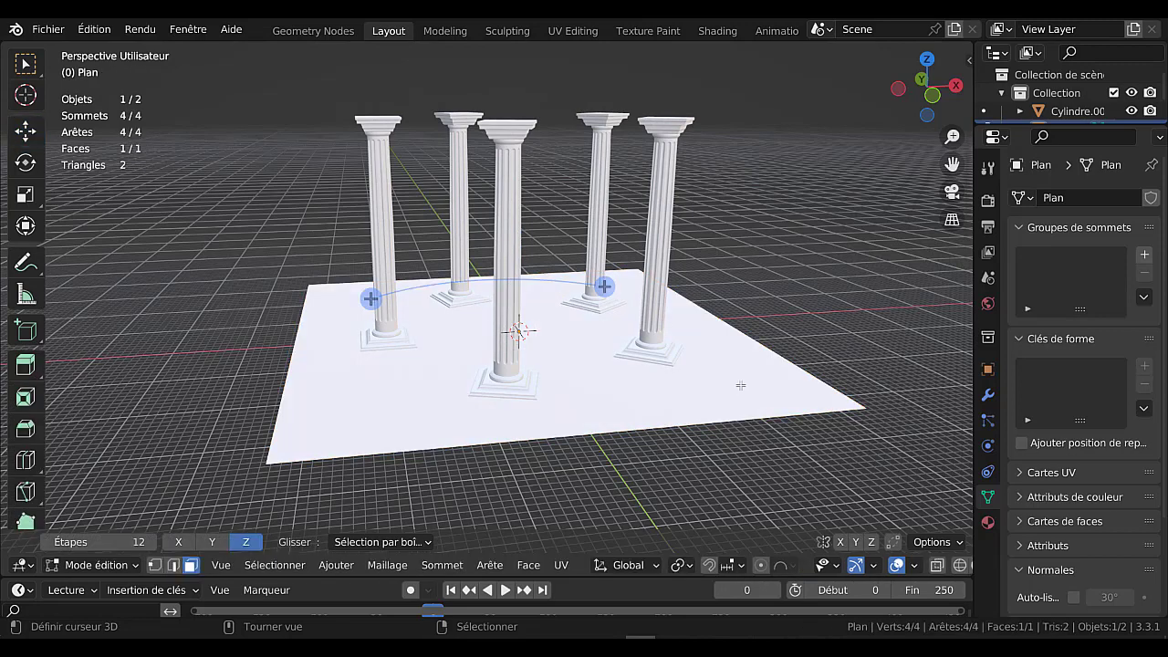
key("e")
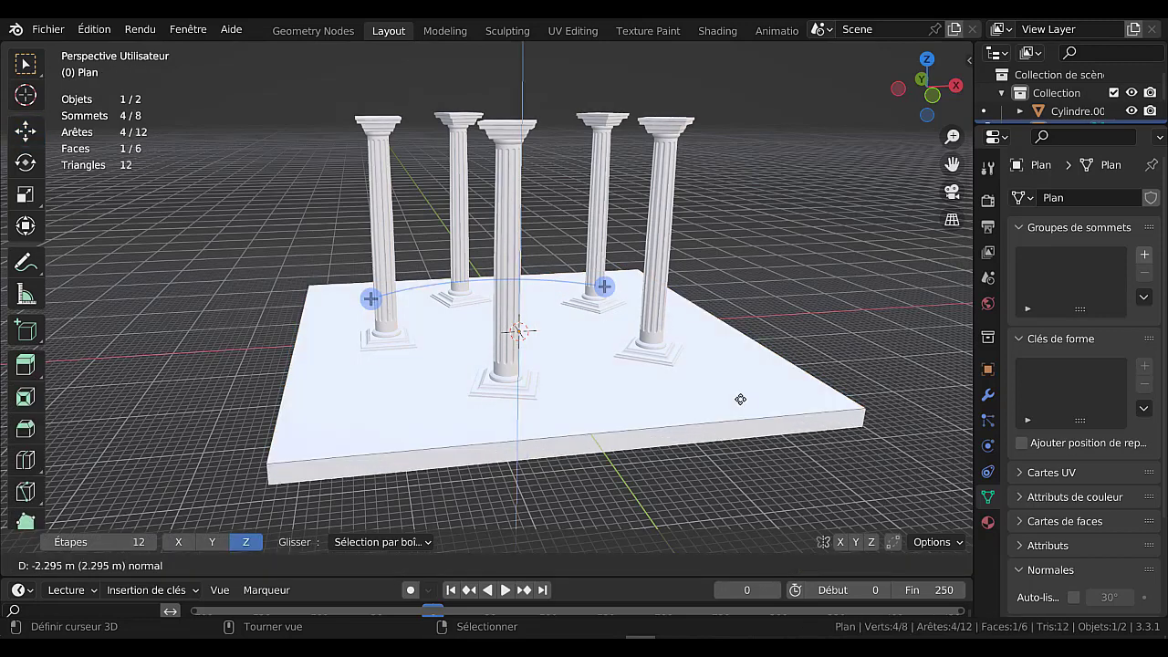
left_click(739, 398)
Create a new material for the floor slab with roughness 0 and metallic 1.
left_click(987, 522)
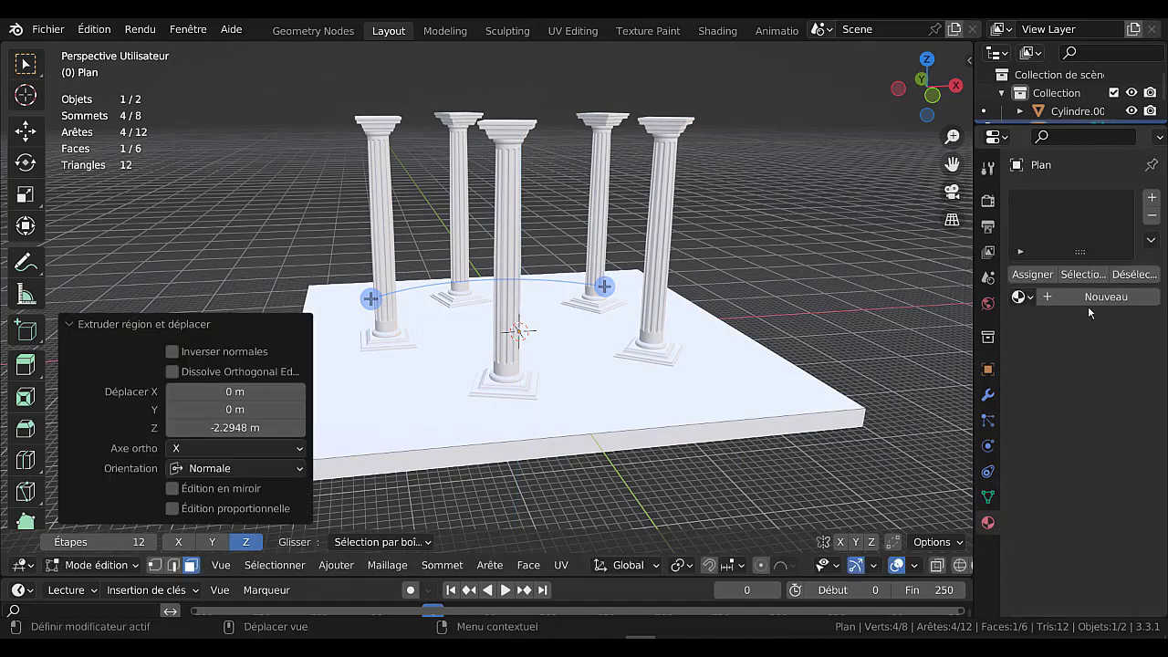
left_click(1093, 299)
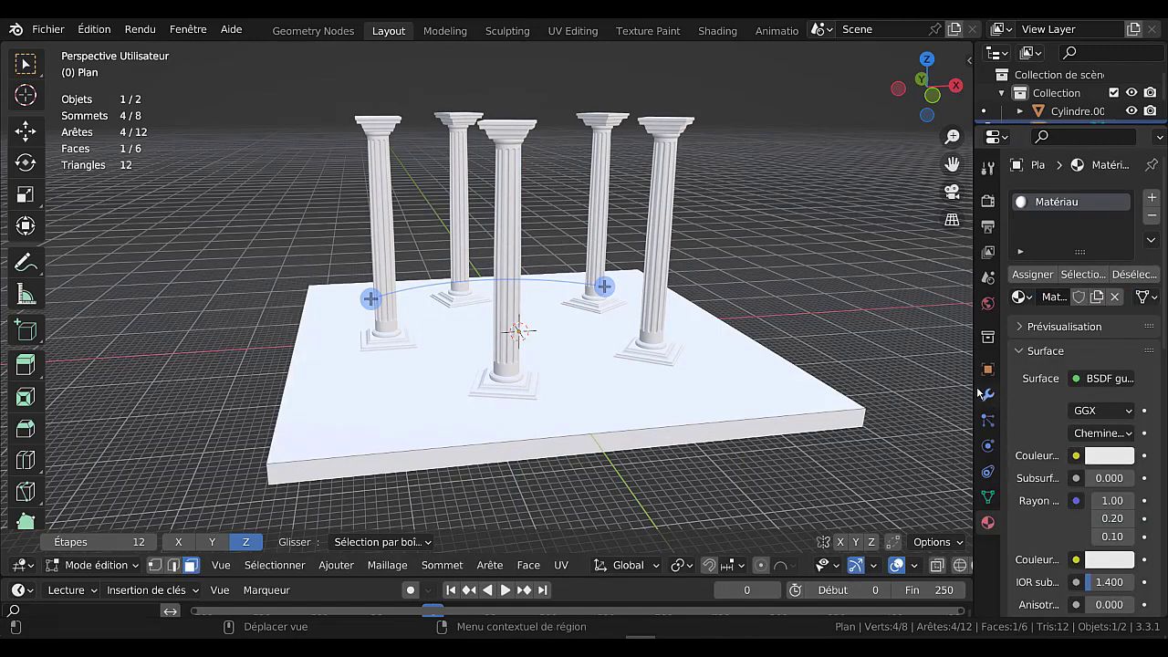
left_click_drag(974, 377, 931, 387)
scroll(1032, 415, "down", 5)
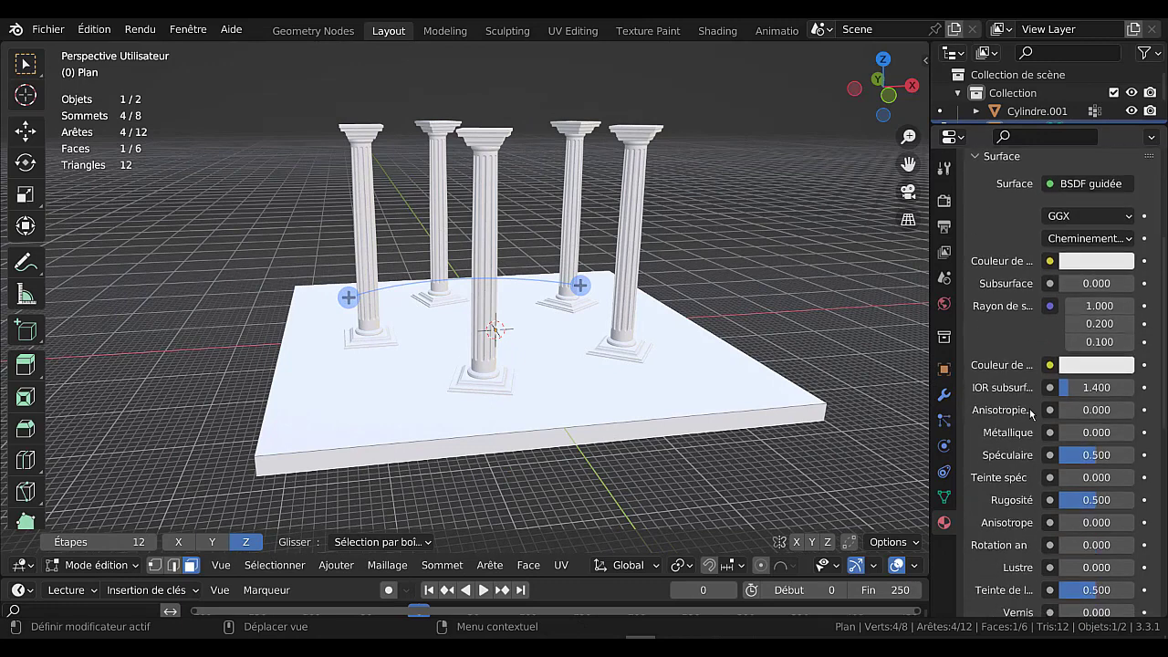
left_click_drag(1100, 501, 1063, 501)
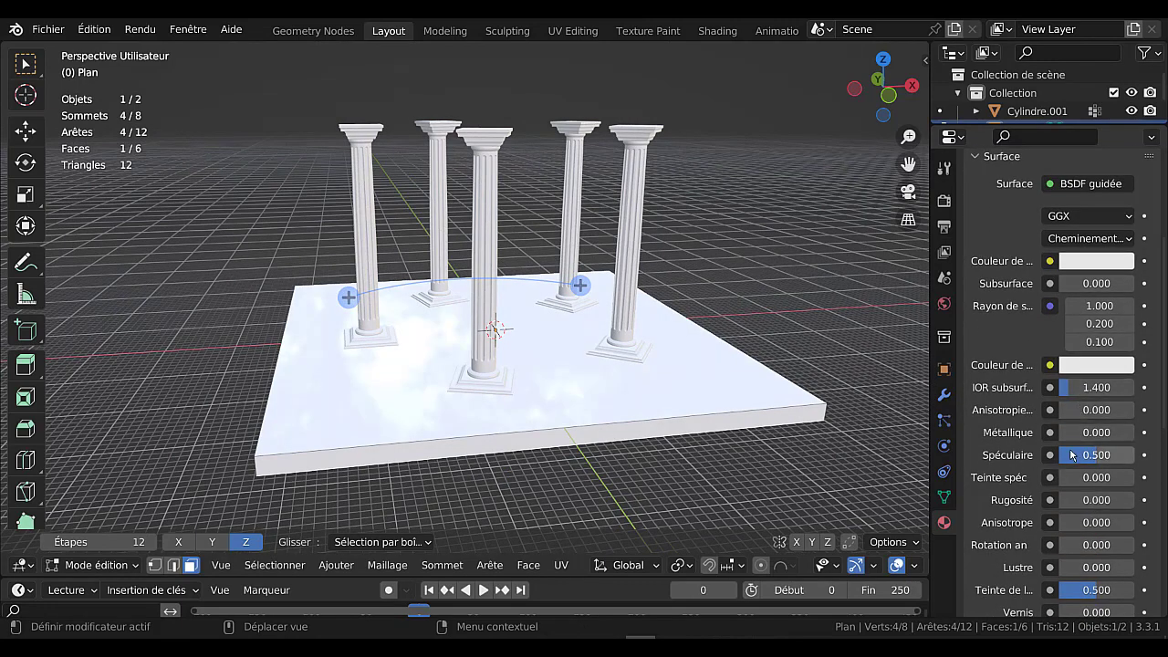
left_click_drag(1070, 434, 1131, 434)
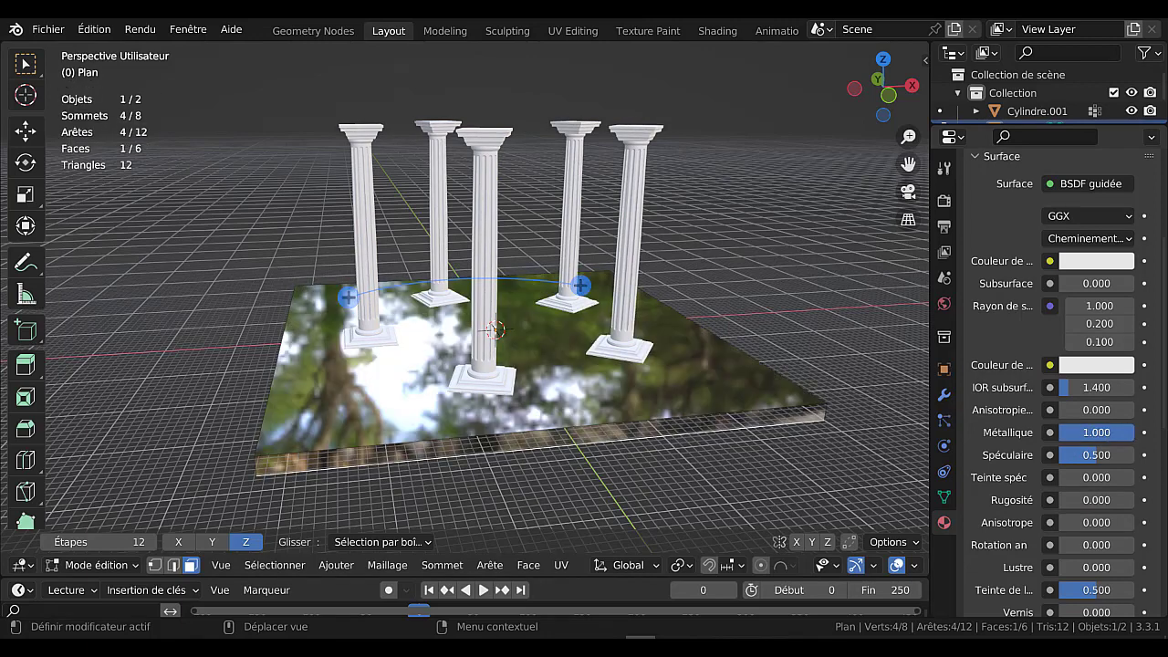
Darken the floor material's base colour to near black and raise its specular to 0.948.
left_click(1086, 261)
left_click(1104, 264)
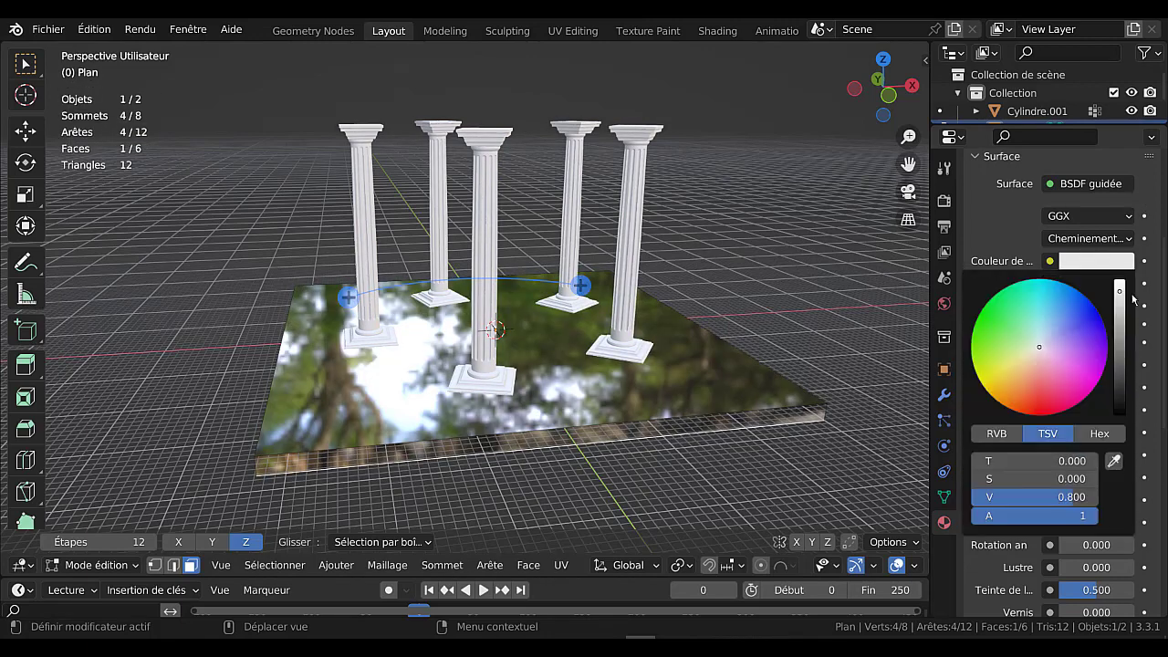
left_click_drag(1077, 496, 1003, 496)
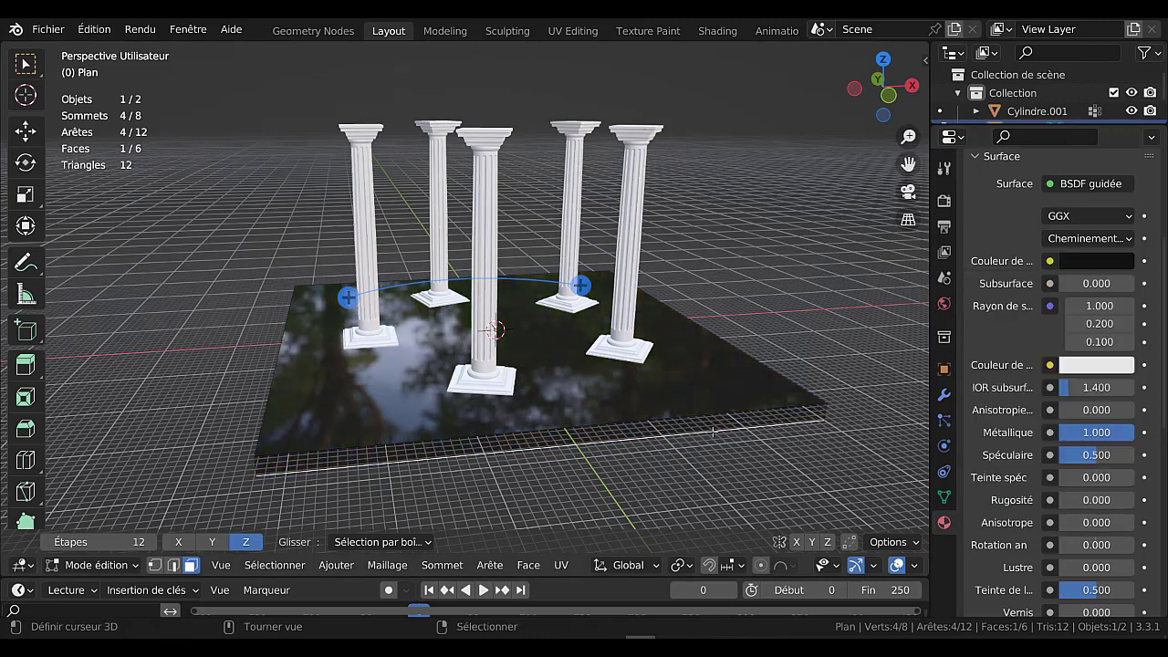
left_click_drag(1095, 460, 1122, 460)
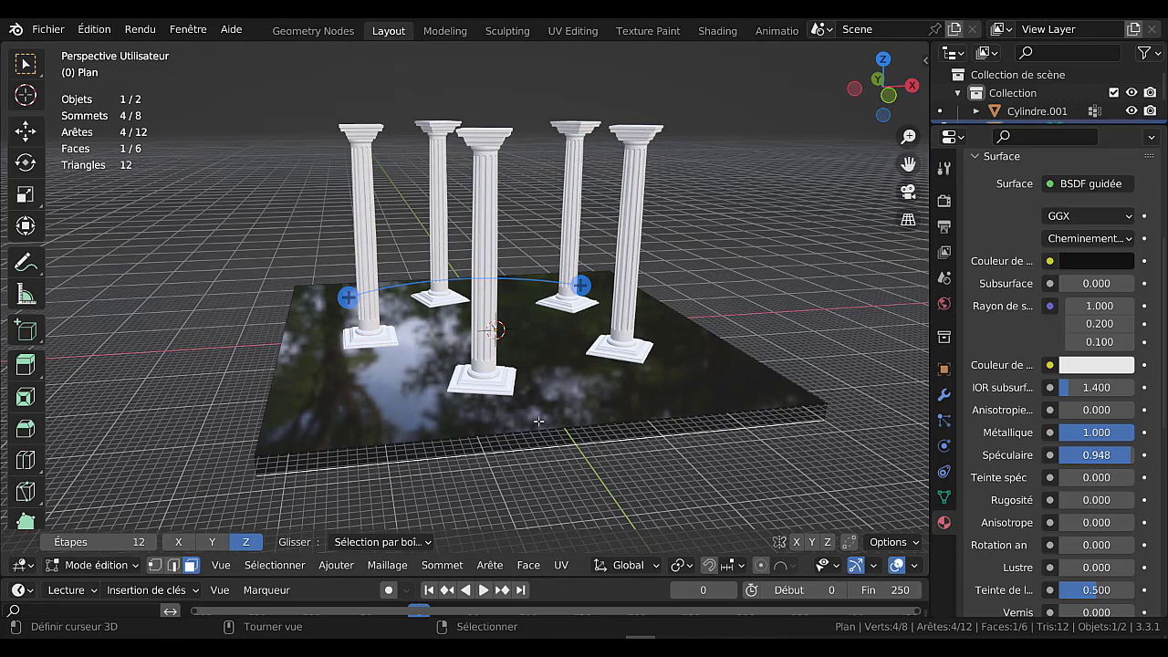
Check the world background's environment image and examine the reflections on the floor from another angle.
left_click(945, 305)
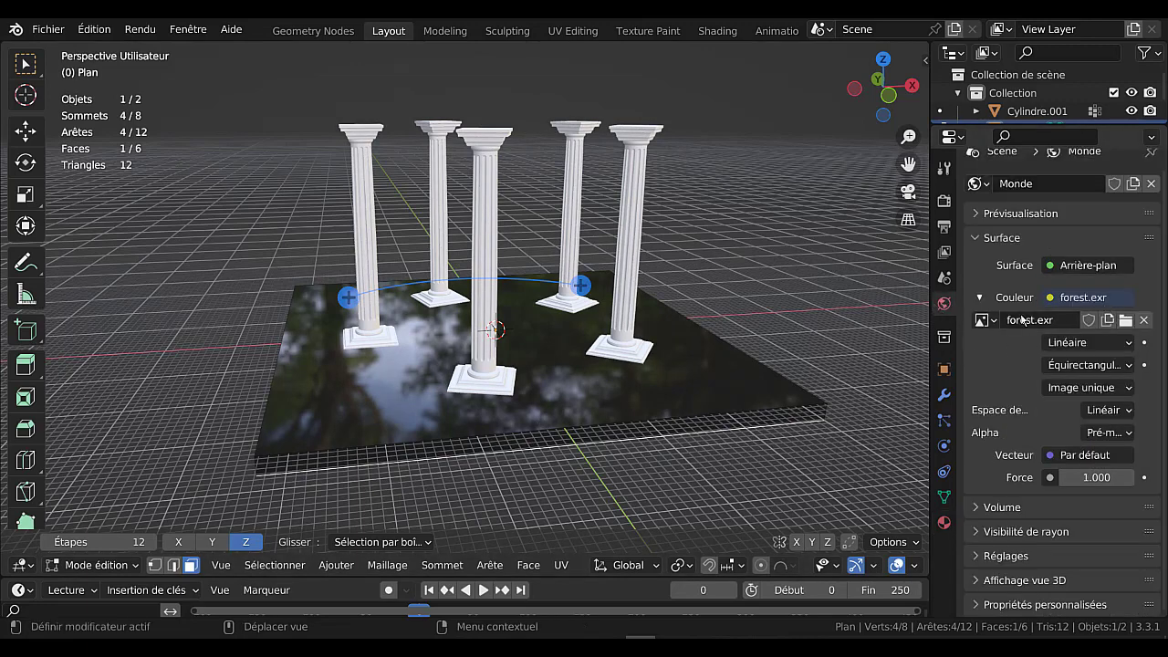
left_click(982, 321)
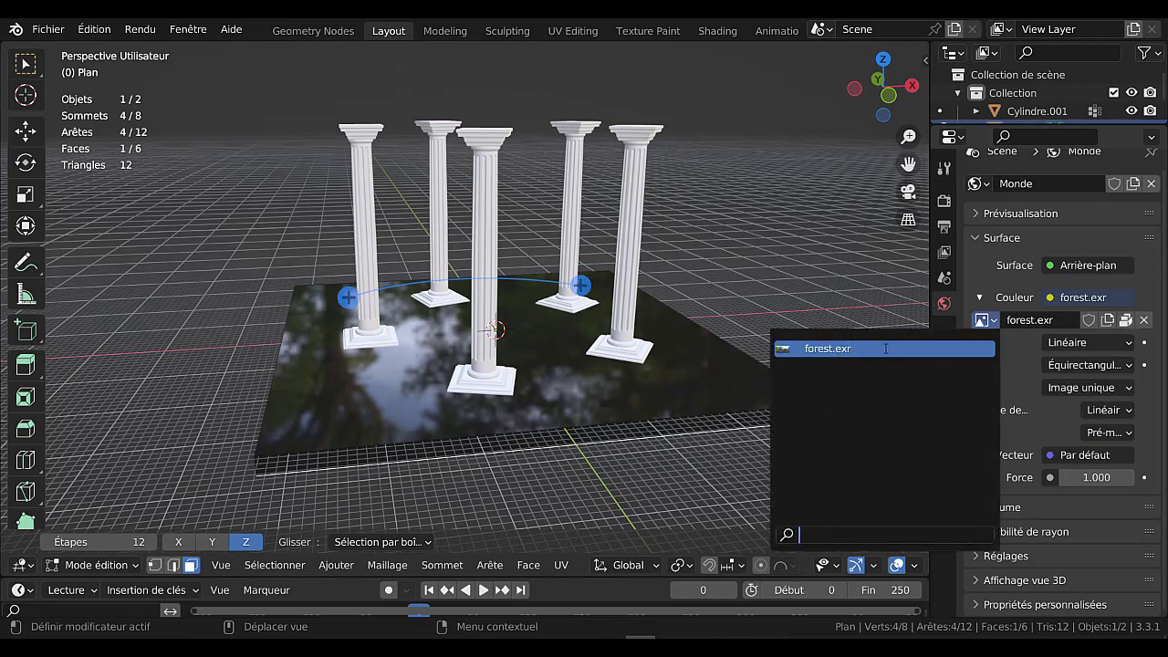
key("Tab")
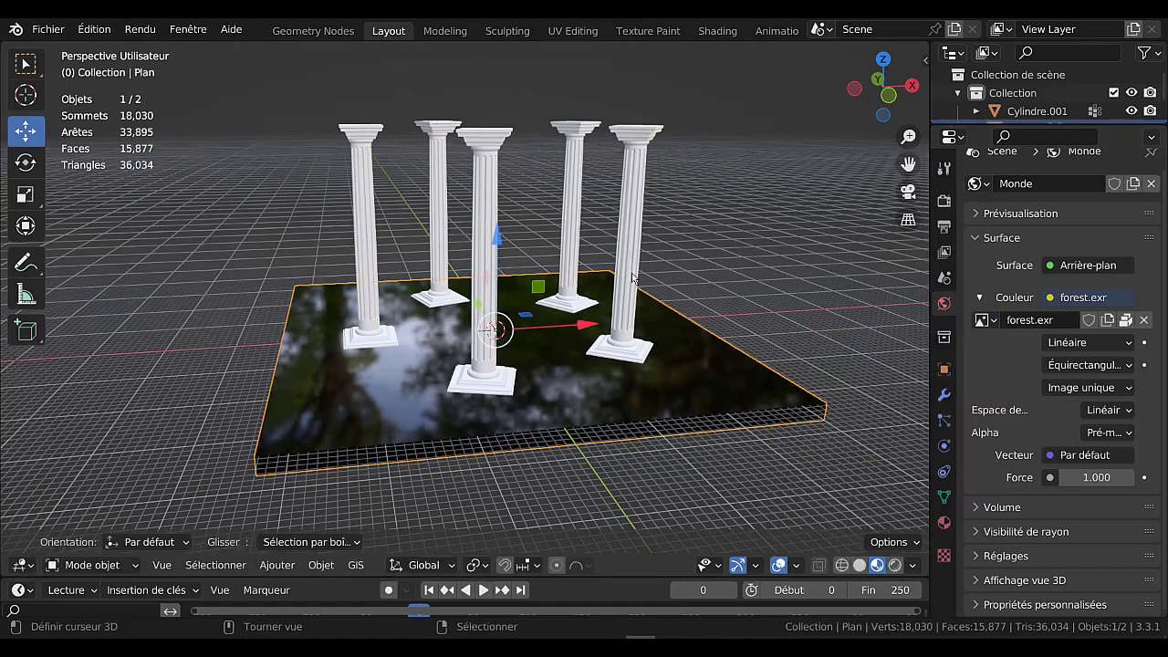
key("Tab")
middle_click_drag(653, 284, 150, 285)
left_click(25, 94)
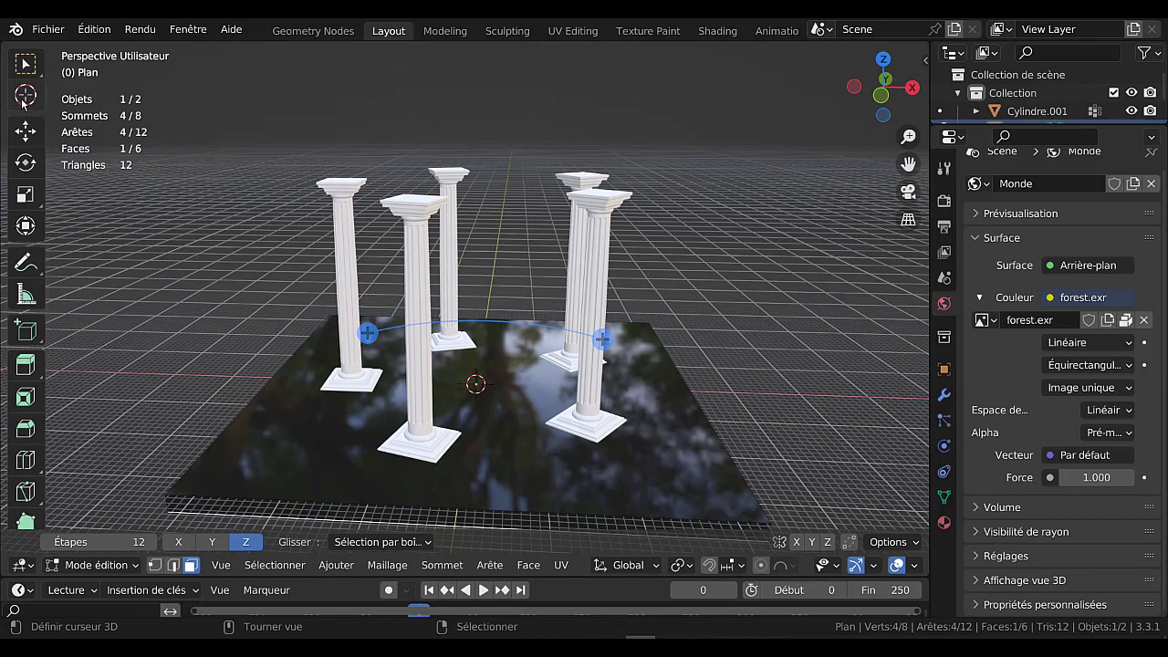
middle_click_drag(507, 233, 507, 274)
Select all geometry linked to the front column in the columns mesh and separate it into its own object.
key("Tab")
left_click(539, 246)
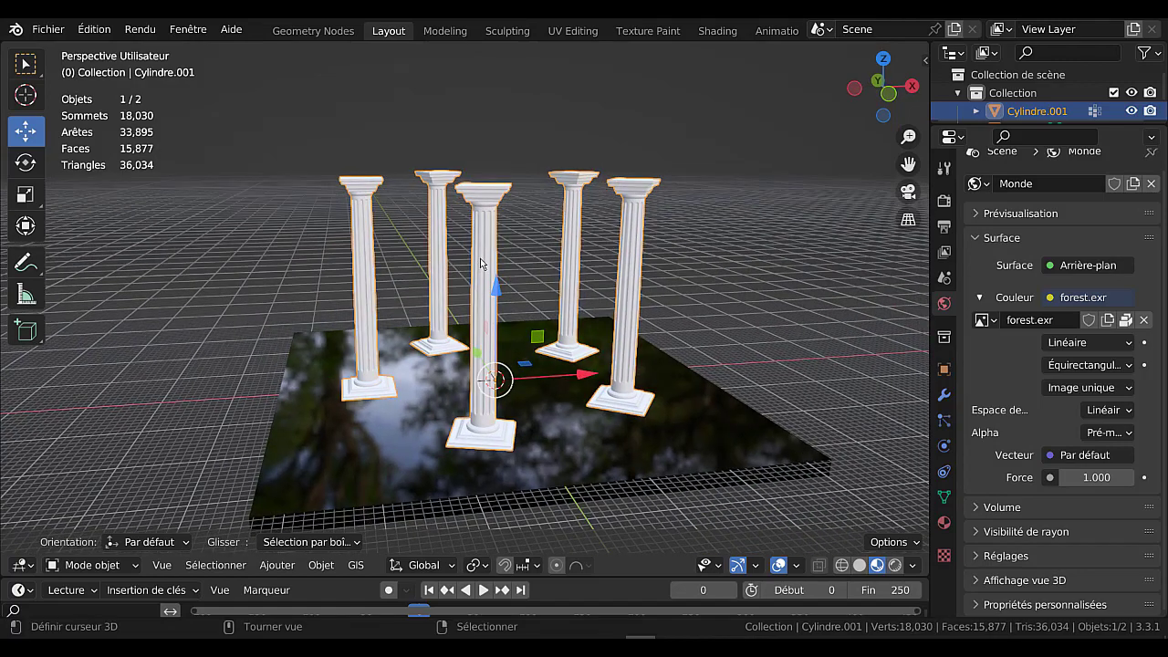
key("Tab")
left_click(486, 261)
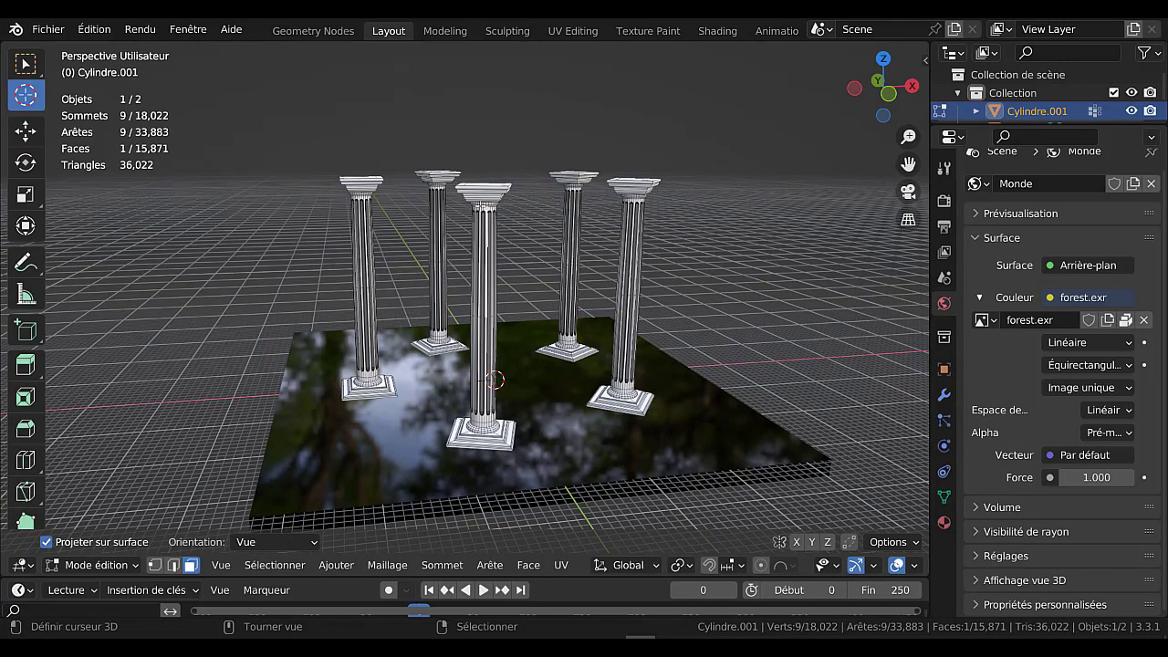
left_click(489, 202)
scroll(507, 274, "up", 2)
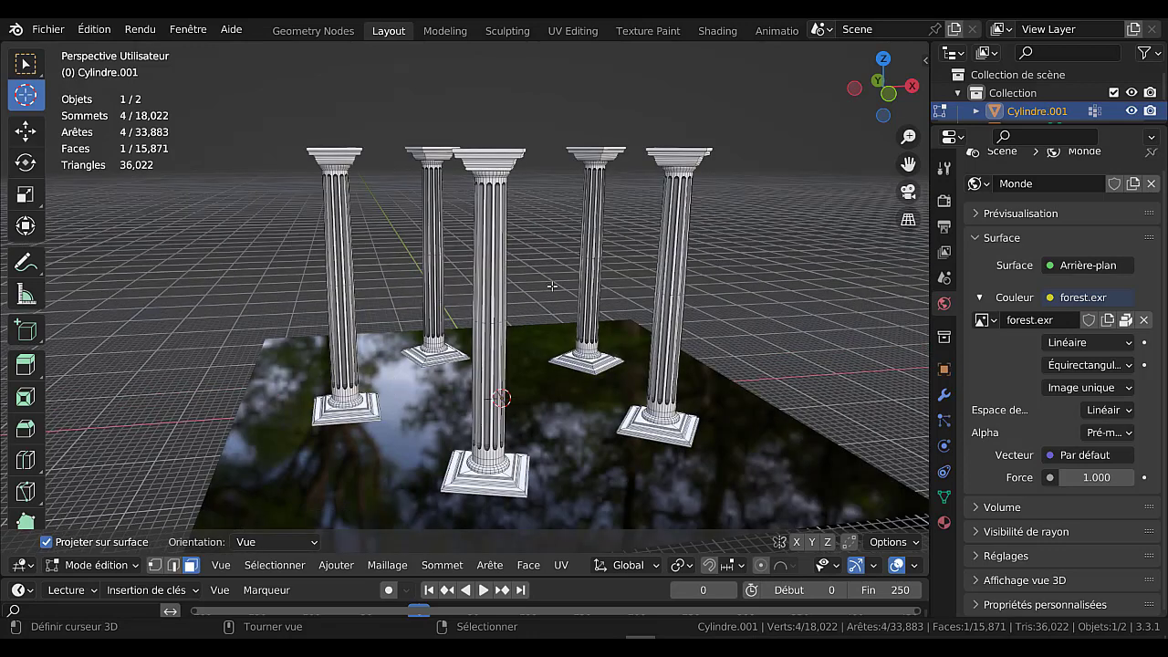
key("ctrl+l")
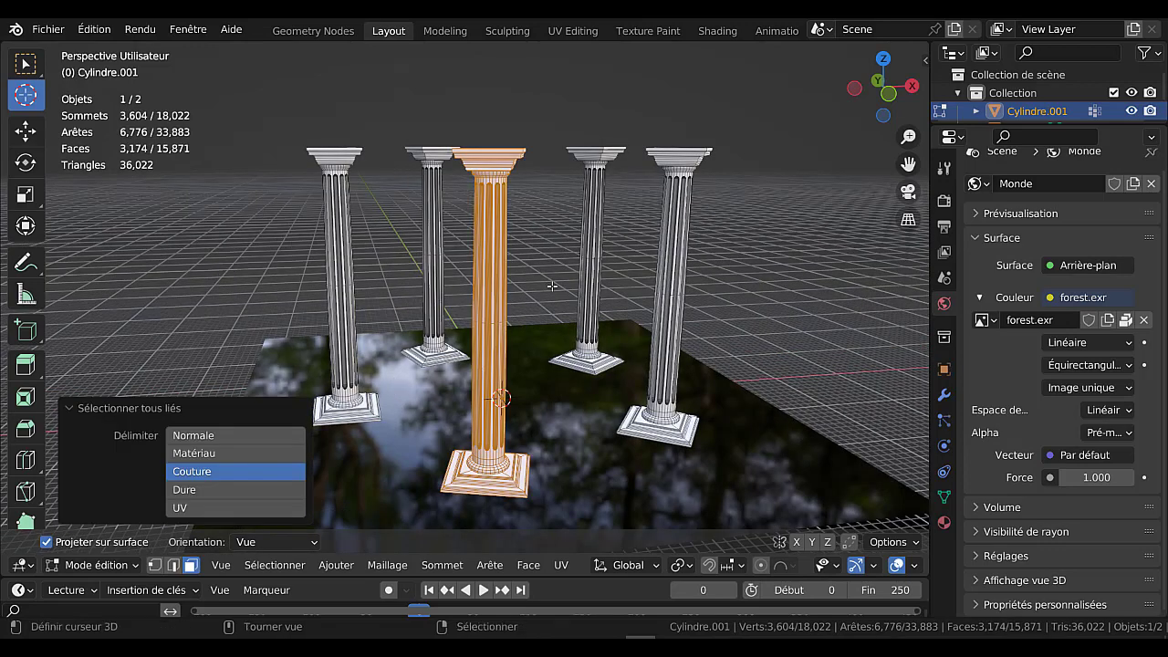
key("p")
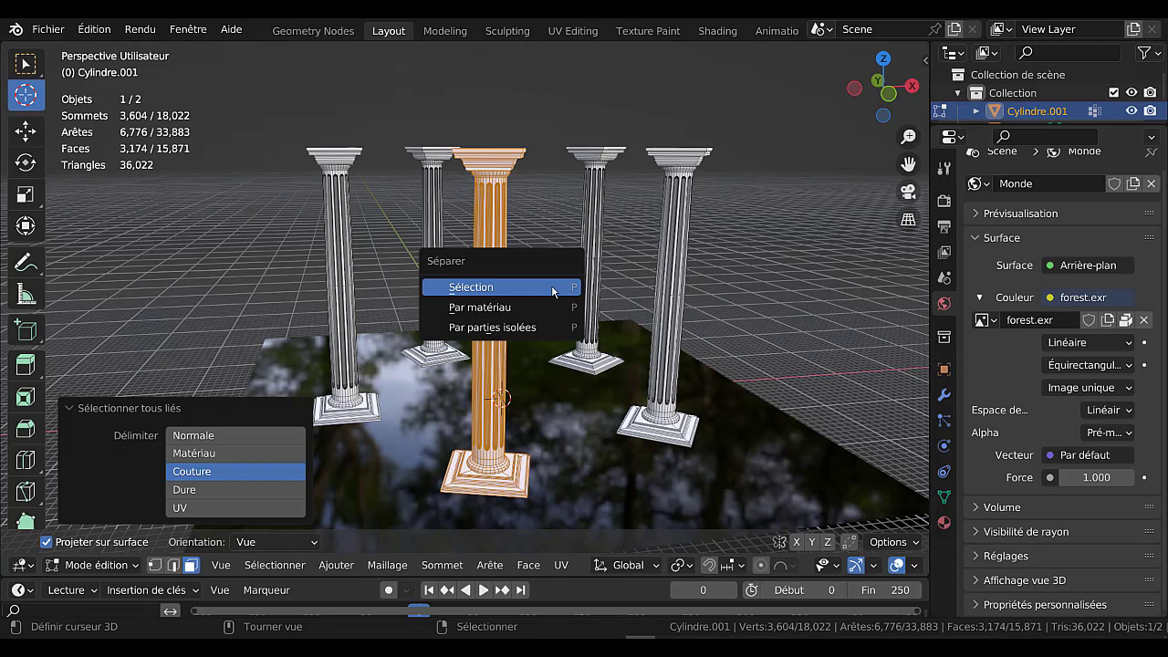
left_click(553, 289)
key("Tab")
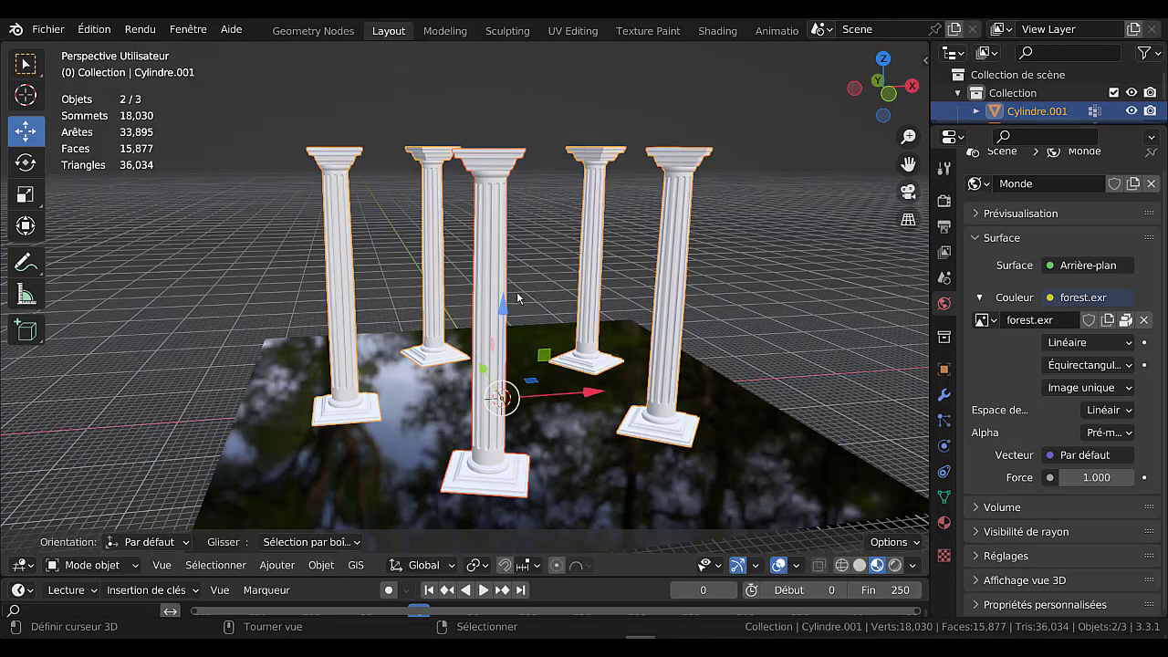
Select only the separated front column and try moving it, leaving it in its original place.
left_click(484, 265)
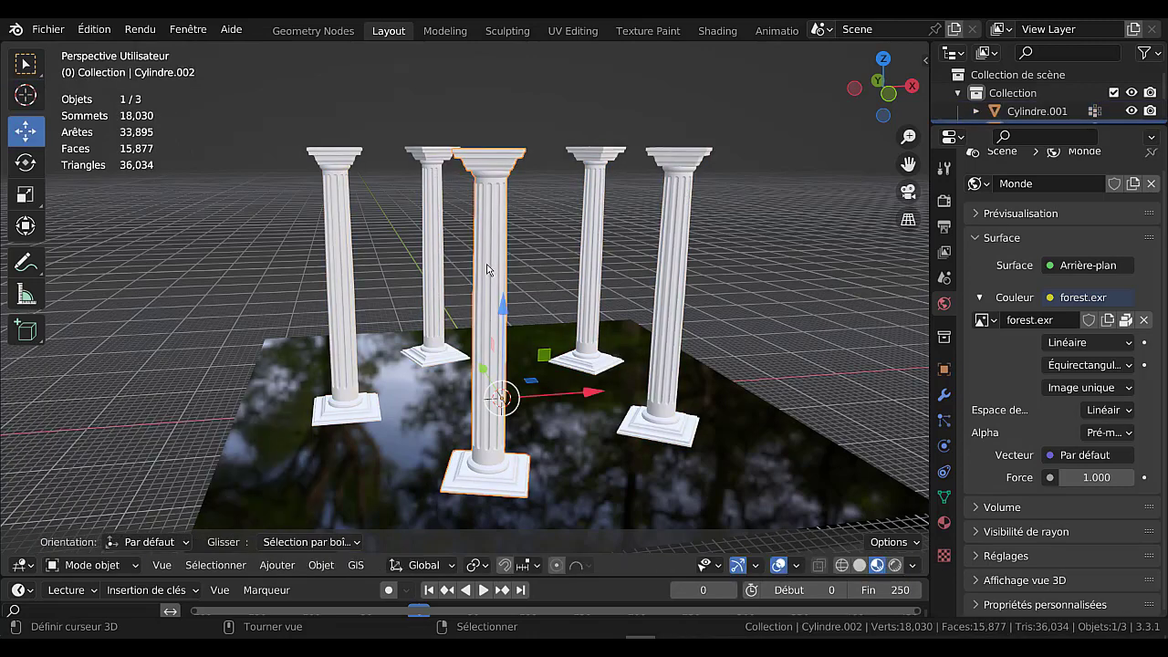
key("g")
key("Escape")
scroll(734, 270, "down", 4)
middle_click_drag(734, 270, 743, 322)
scroll(730, 301, "up", 1)
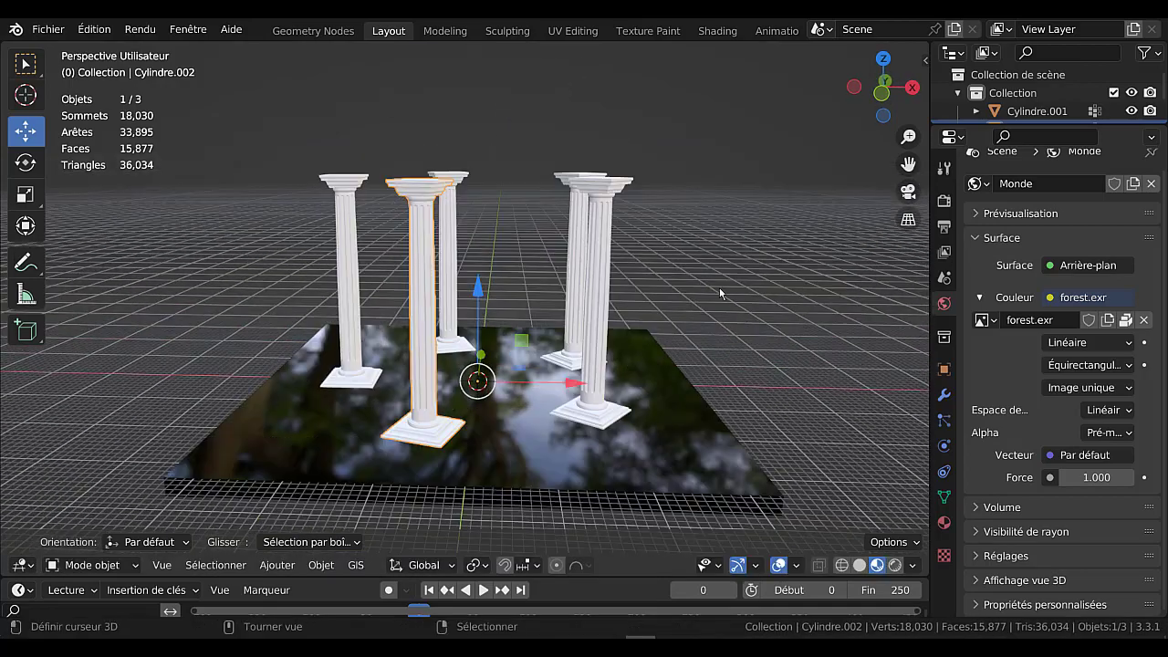
scroll(717, 331, "up", 2)
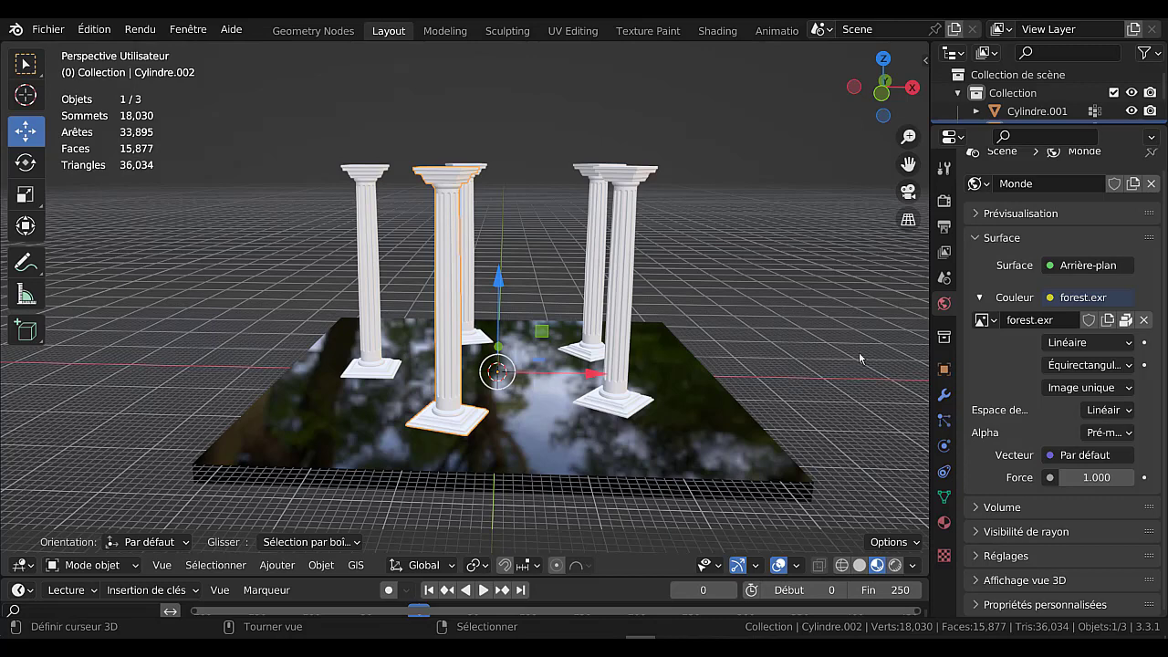
Create a new material for the front column and use an image texture as its base colour.
left_click(943, 523)
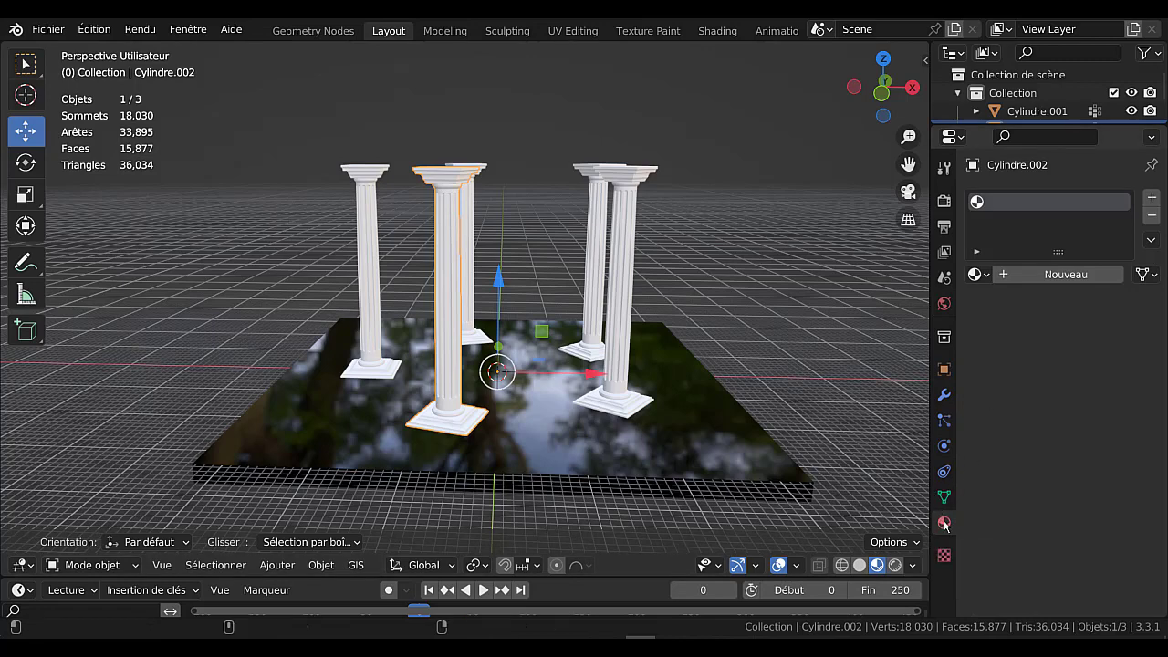
left_click(1067, 274)
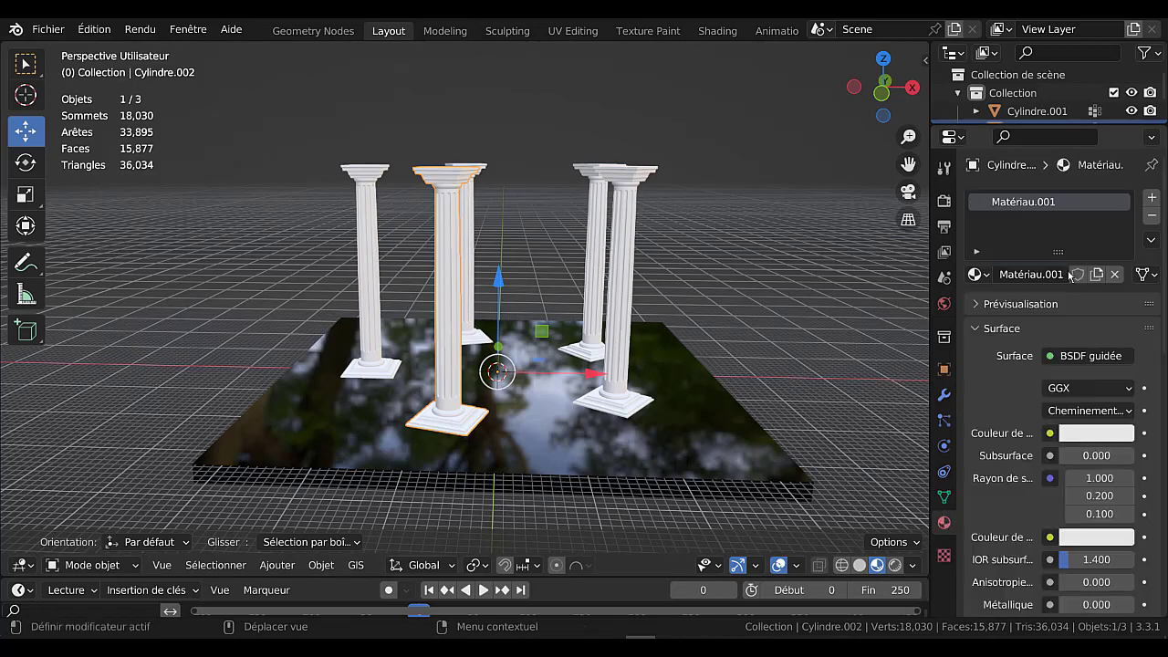
scroll(1079, 469, "down", 5)
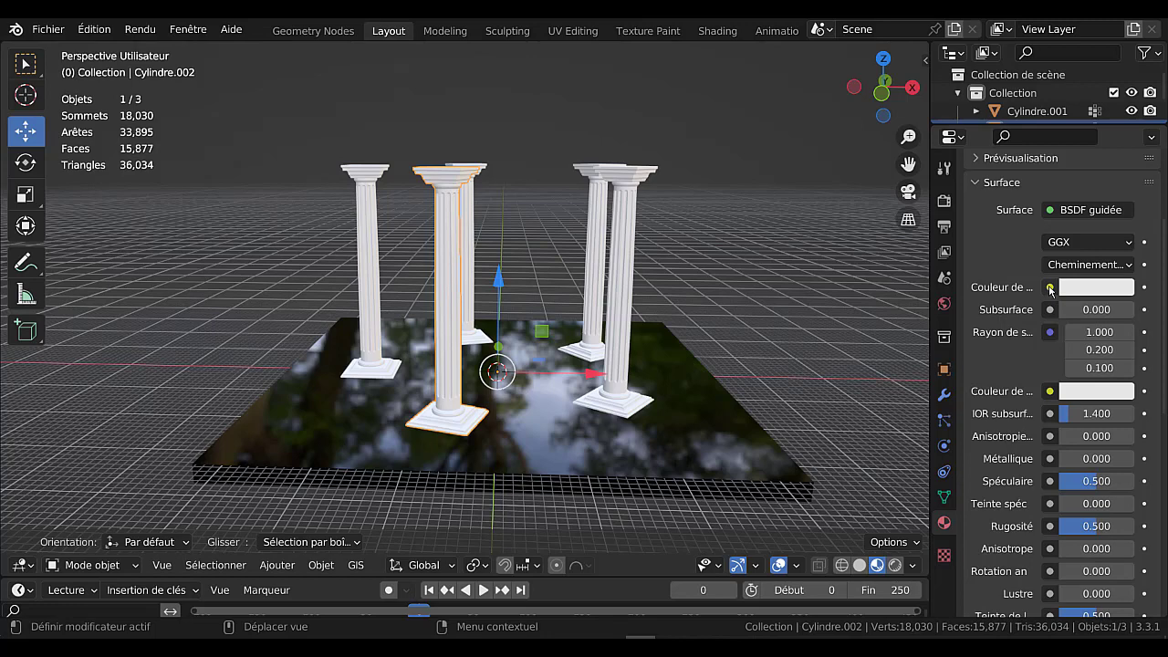
left_click(1050, 289)
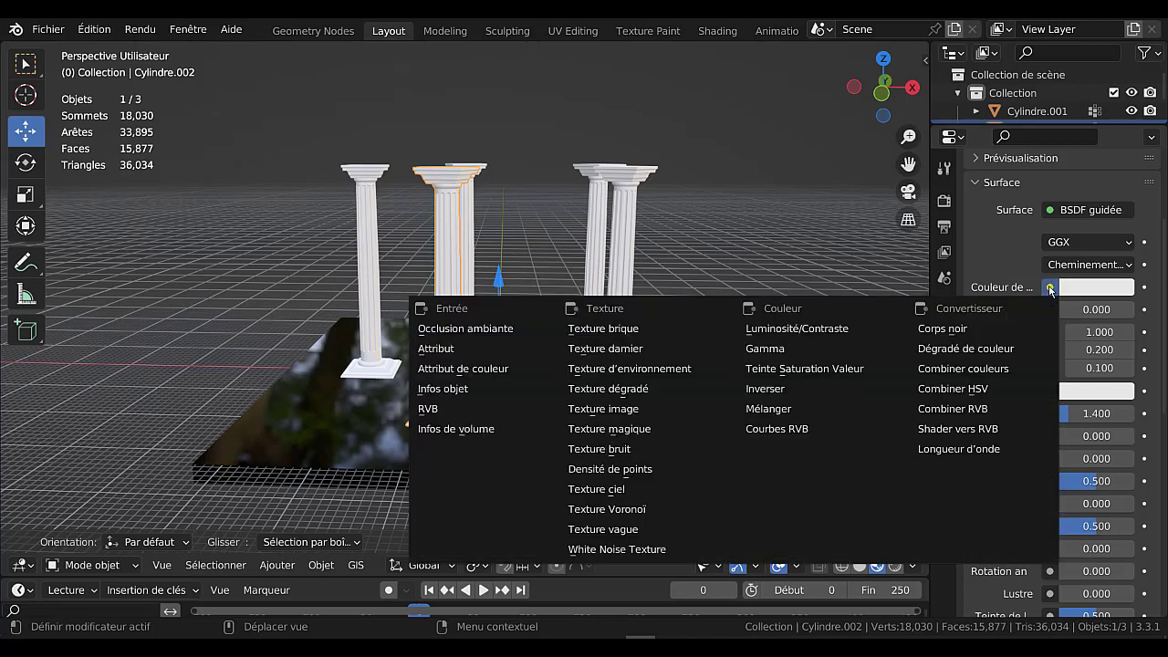
left_click(615, 409)
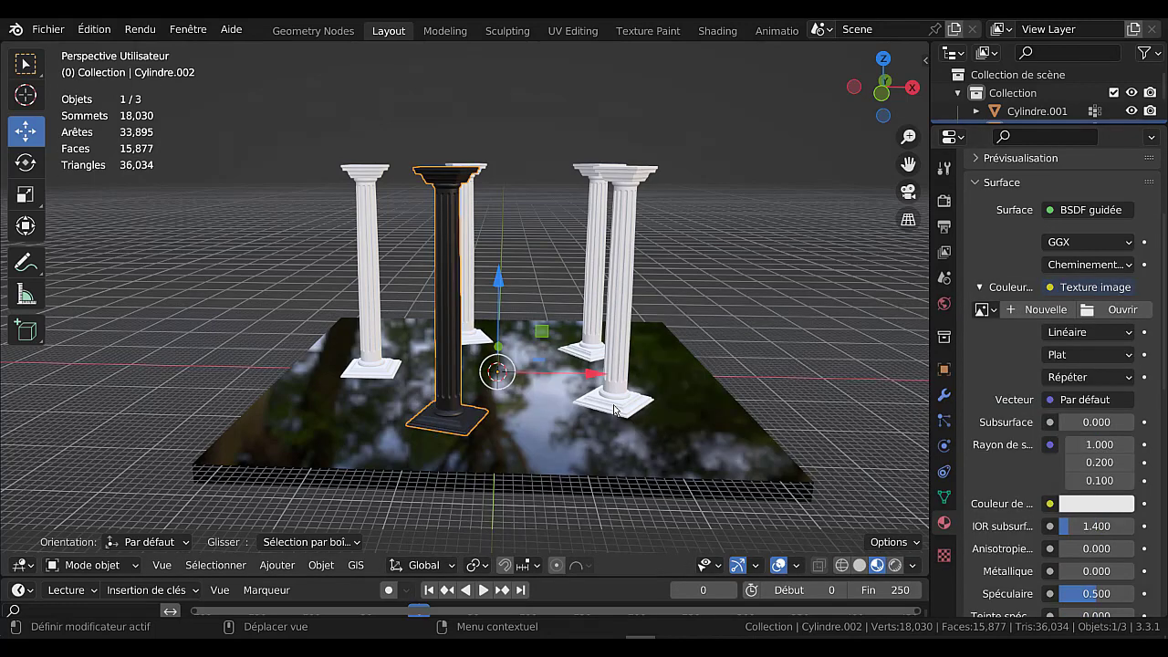
scroll(510, 383, "up", 3)
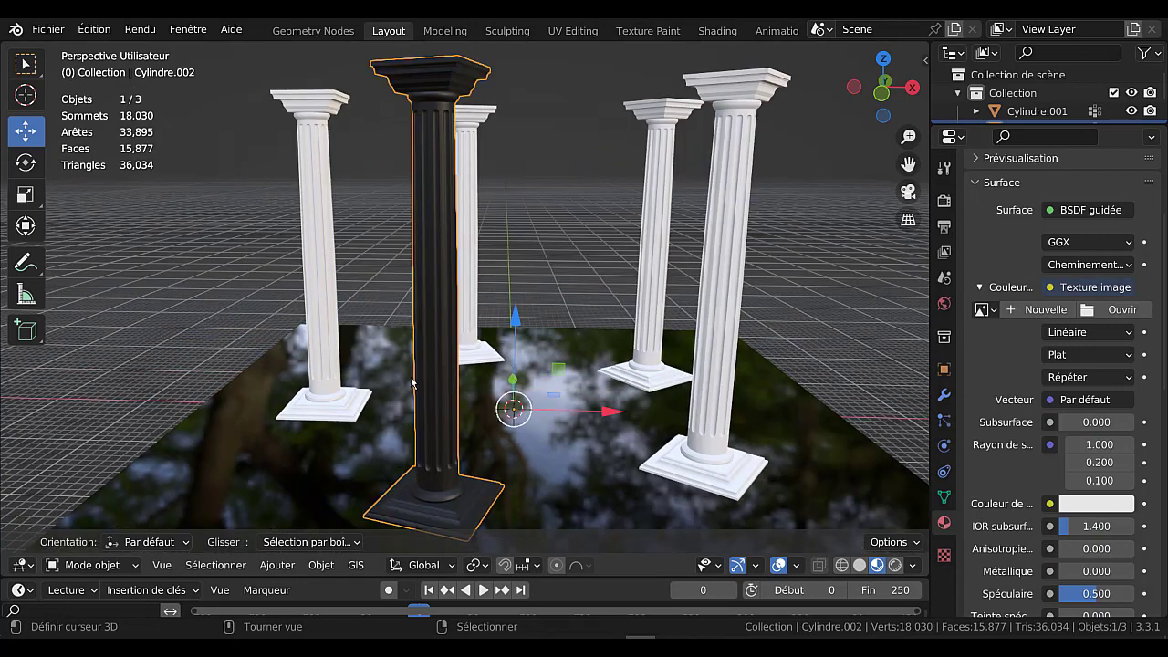
Open the file browser to load an image for the front column's texture and look through the Texture Blender folder.
left_click(1114, 310)
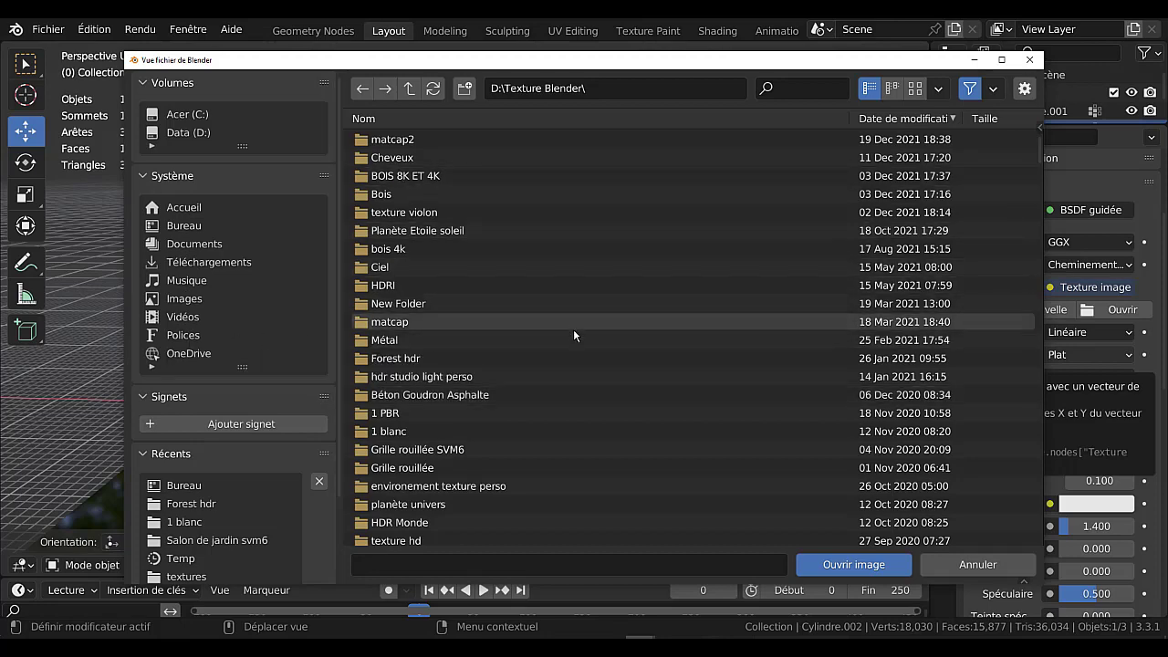
scroll(575, 331, "down", 3)
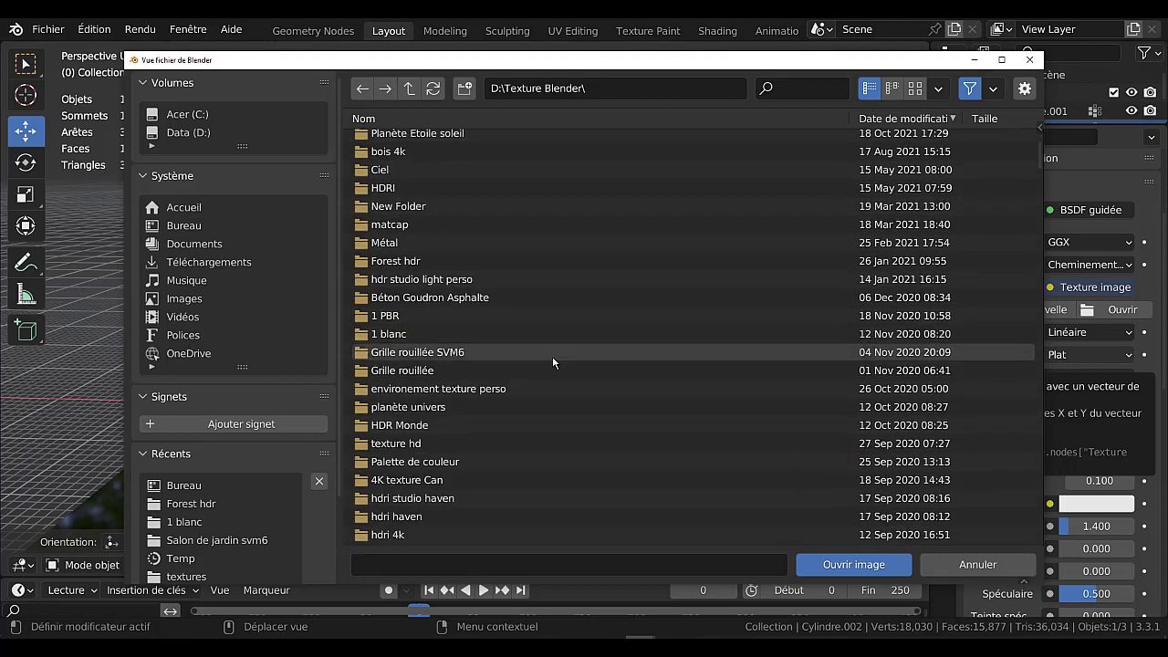
scroll(244, 529, "down", 2)
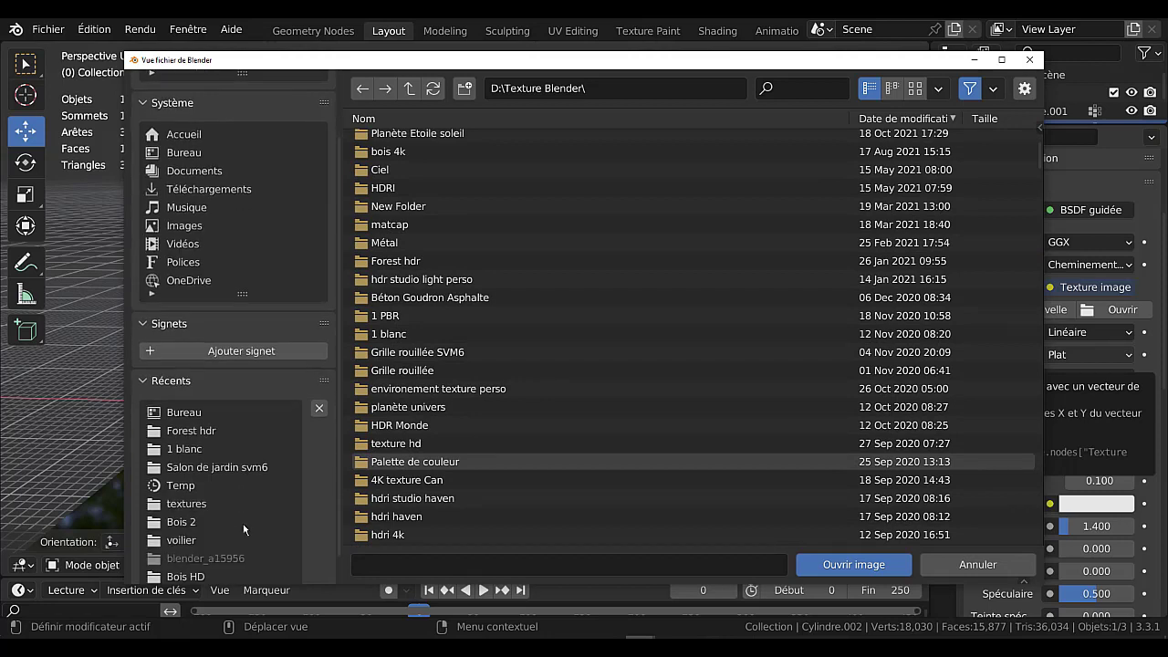
Check the recent textures folder, go up to the Desktop folder and return to the Texture Blender folder through its shortcut.
left_click(186, 504)
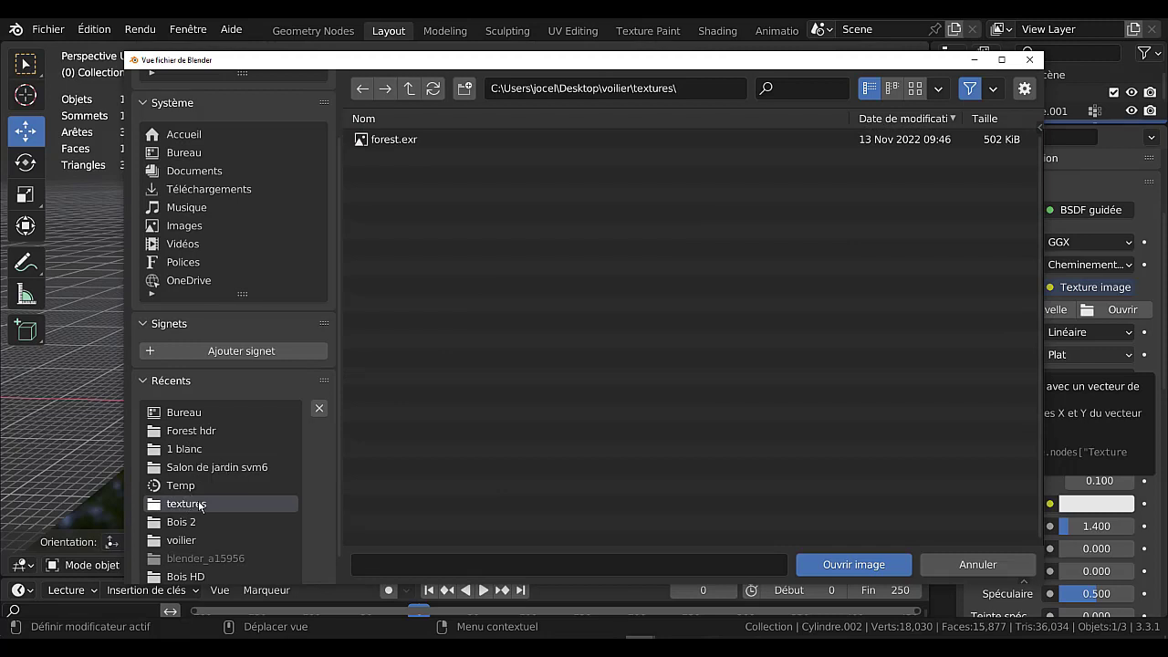
scroll(200, 519, "down", 1)
scroll(201, 519, "up", 2)
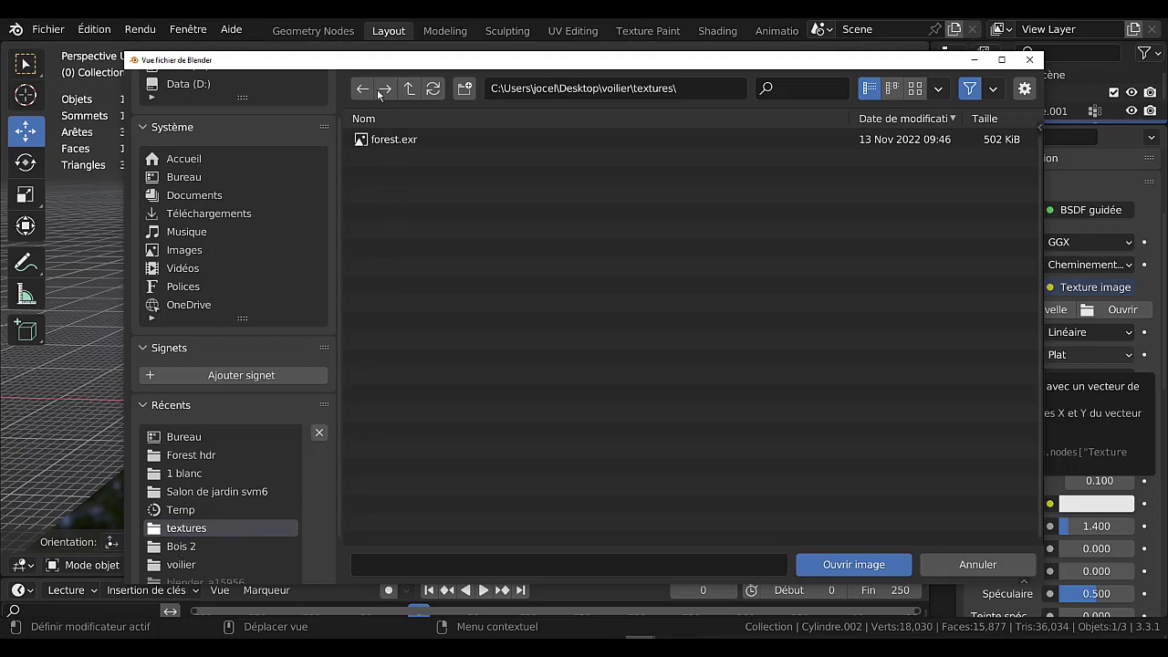
left_click(409, 89)
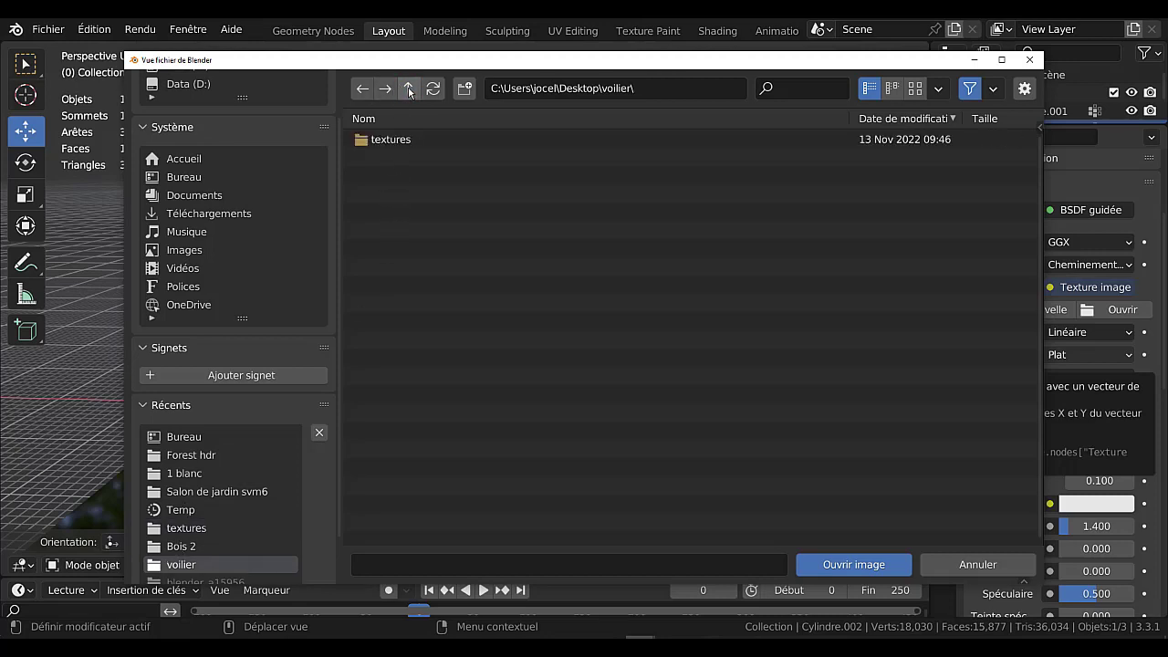
left_click(409, 89)
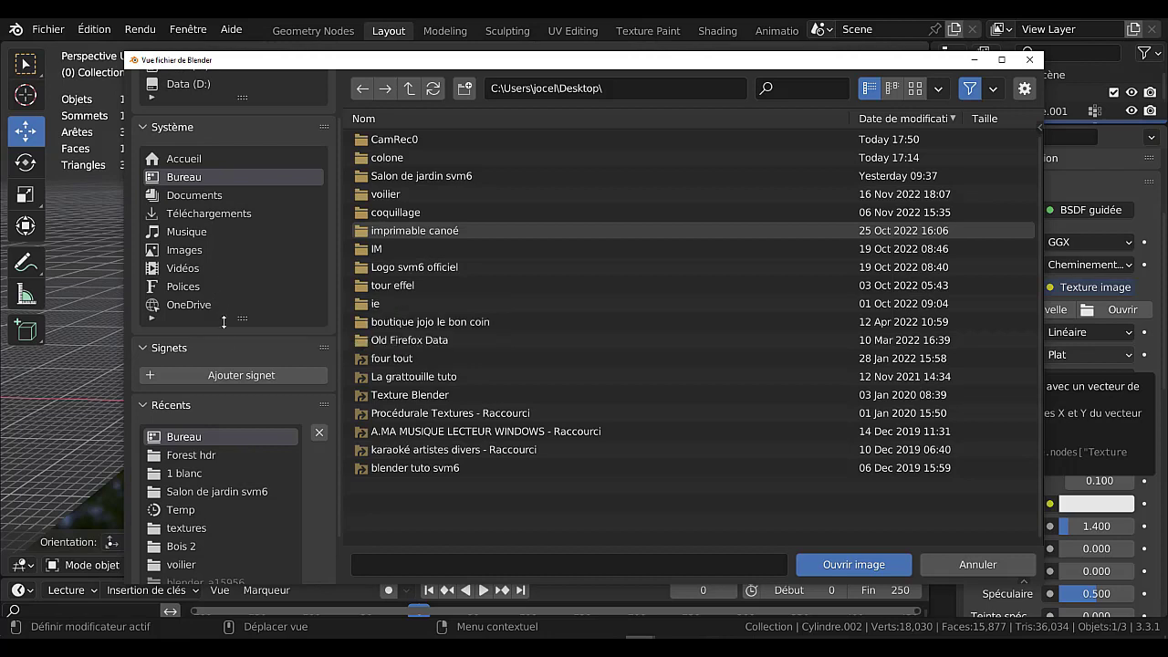
scroll(209, 450, "down", 1)
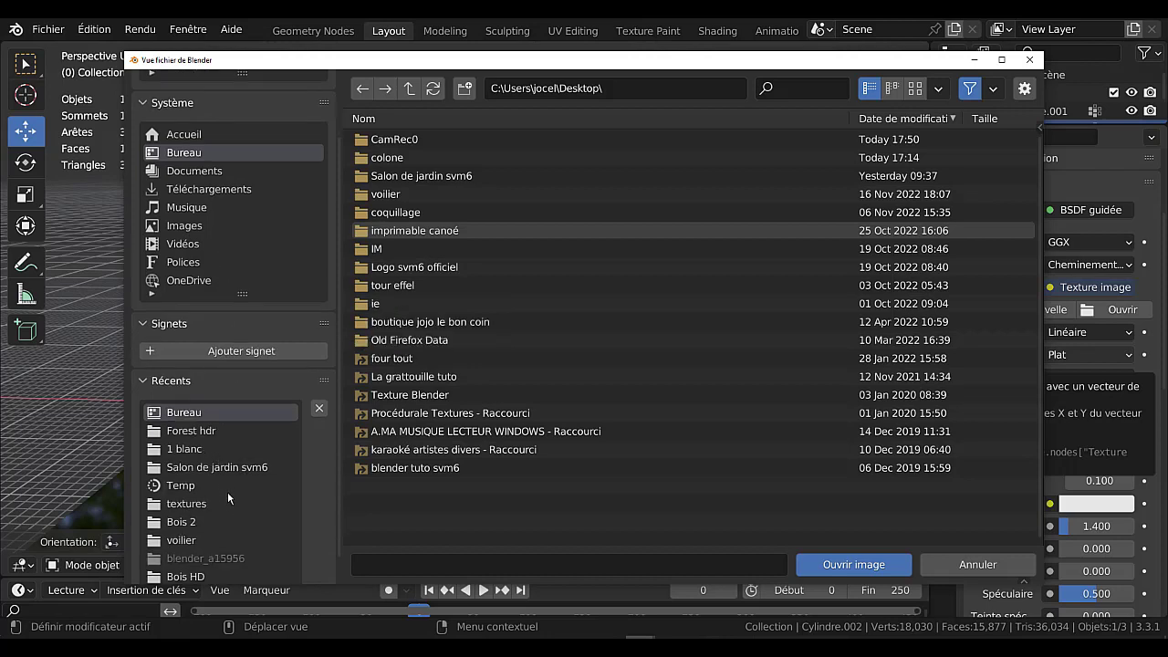
scroll(234, 518, "down", 1)
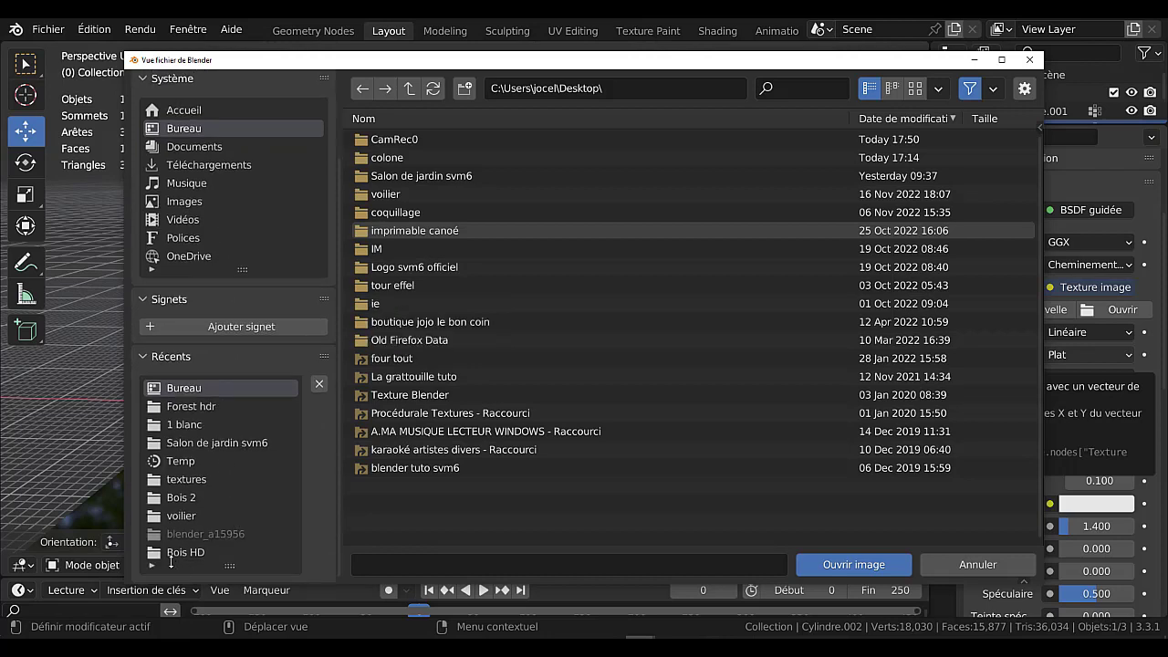
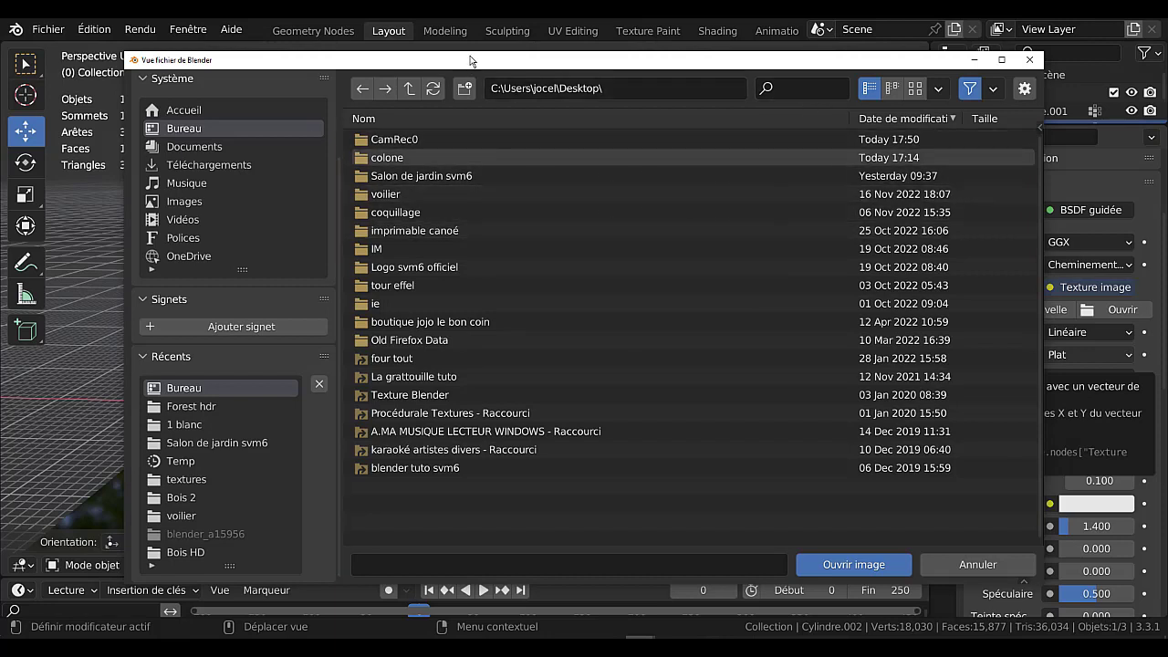
left_click(410, 394)
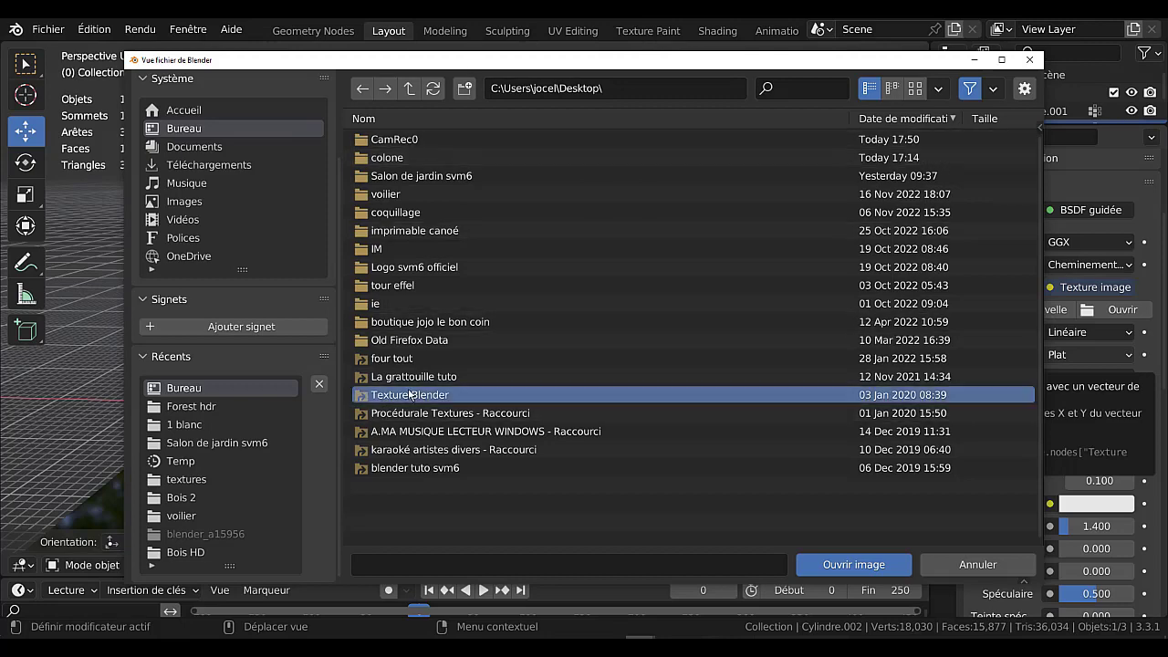
left_click(839, 563)
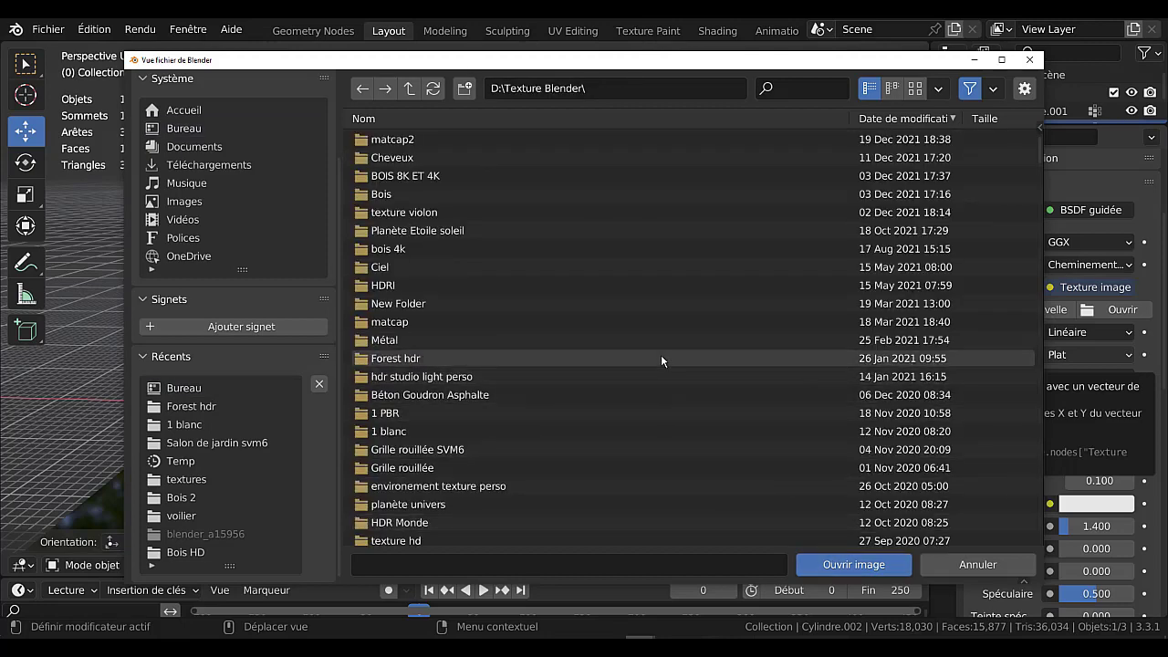
Look through the list of texture folders and switch the file browser's display to thumbnails.
scroll(662, 363, "down", 3)
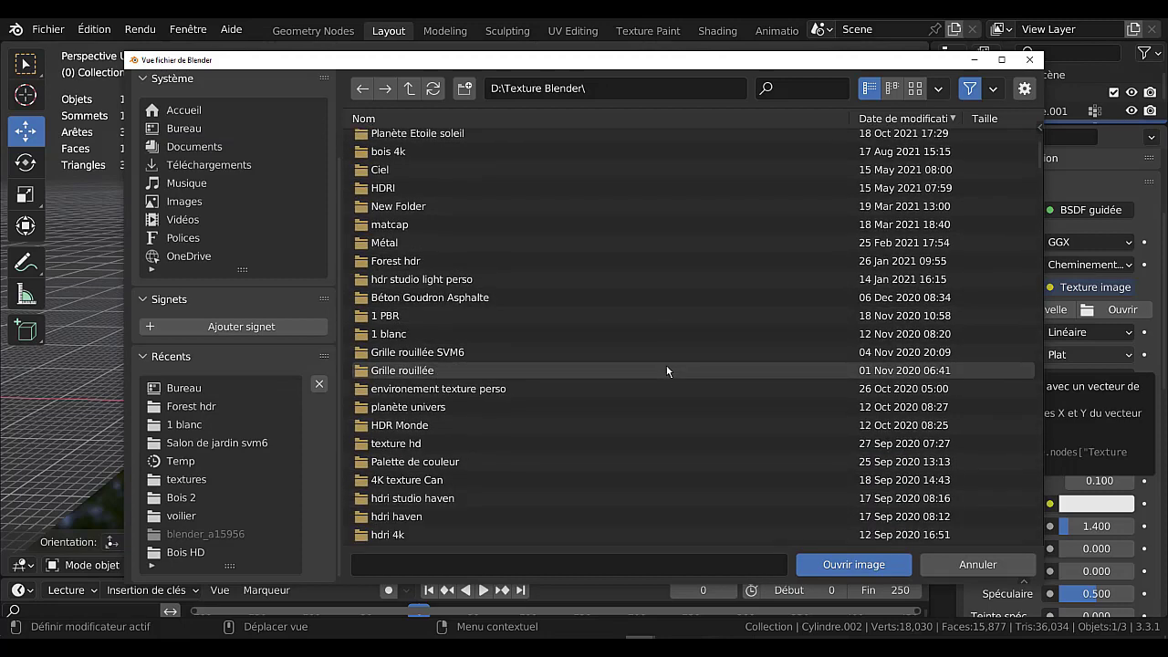
scroll(665, 370, "down", 2)
scroll(666, 370, "down", 1)
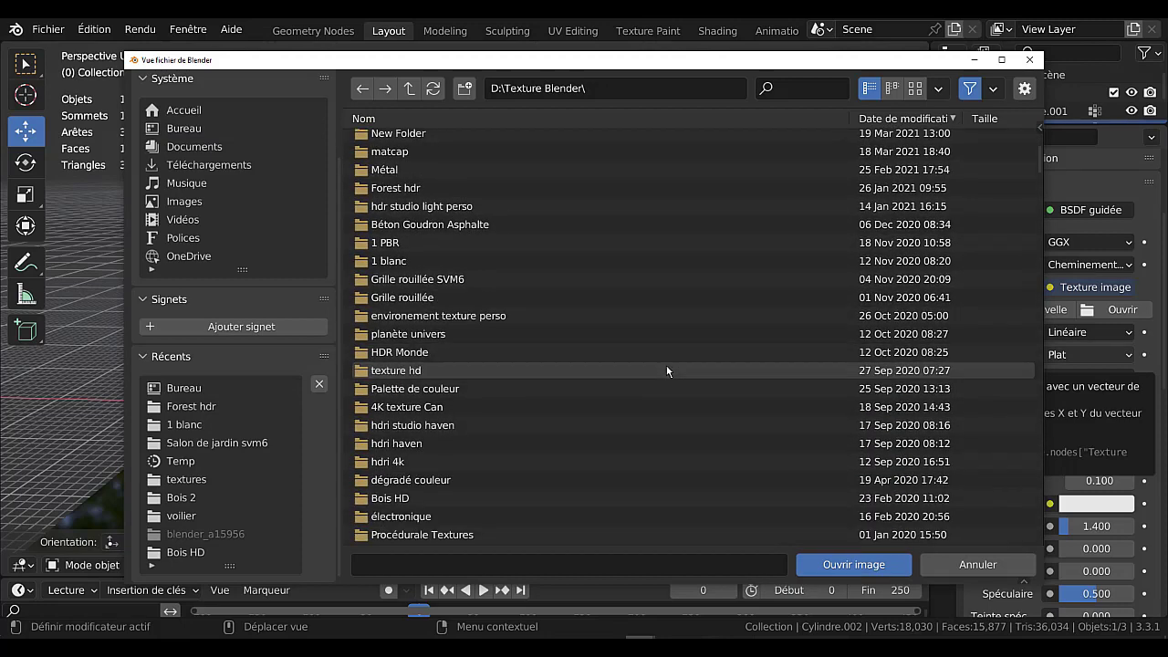
scroll(665, 371, "down", 3)
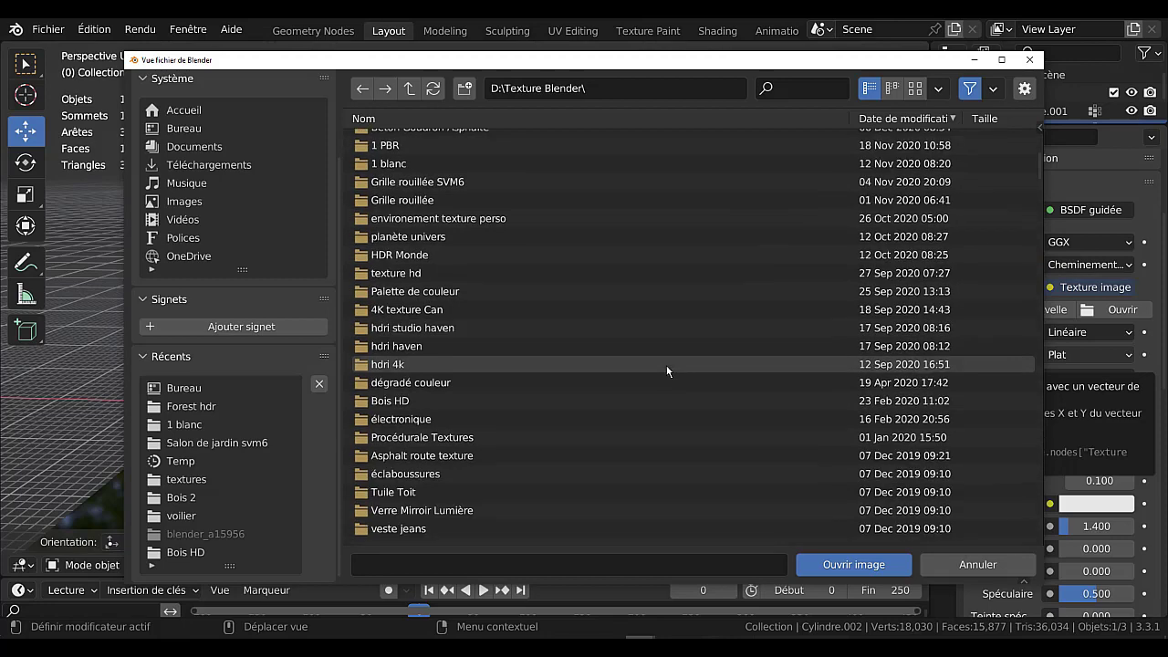
scroll(653, 377, "down", 3)
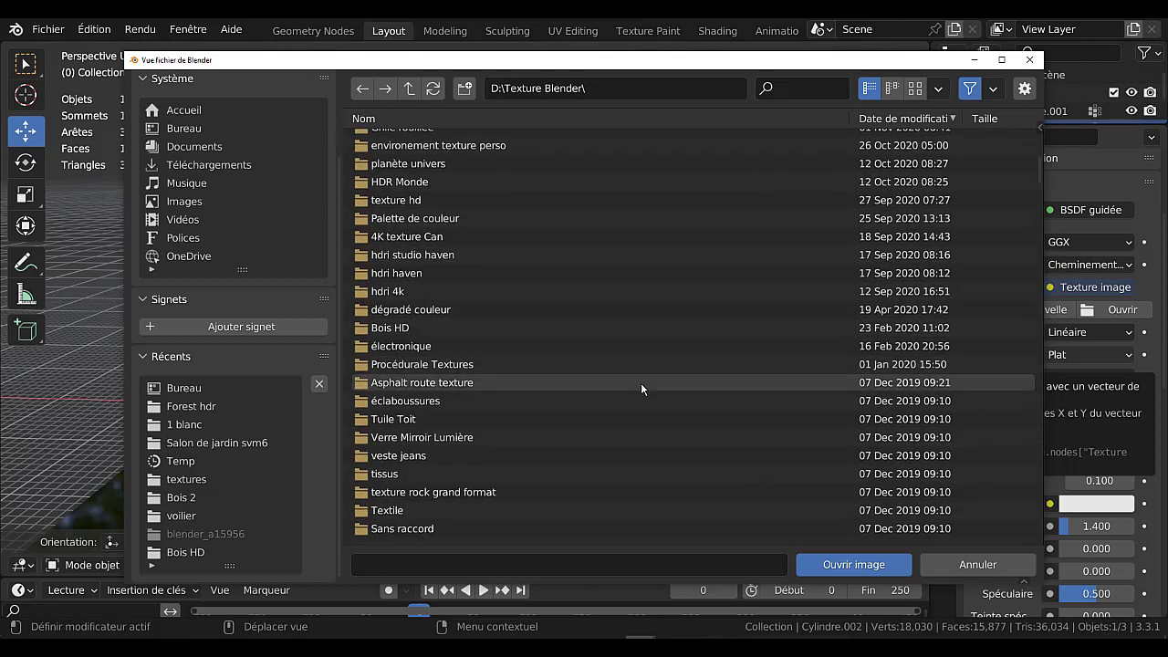
scroll(424, 364, "down", 3)
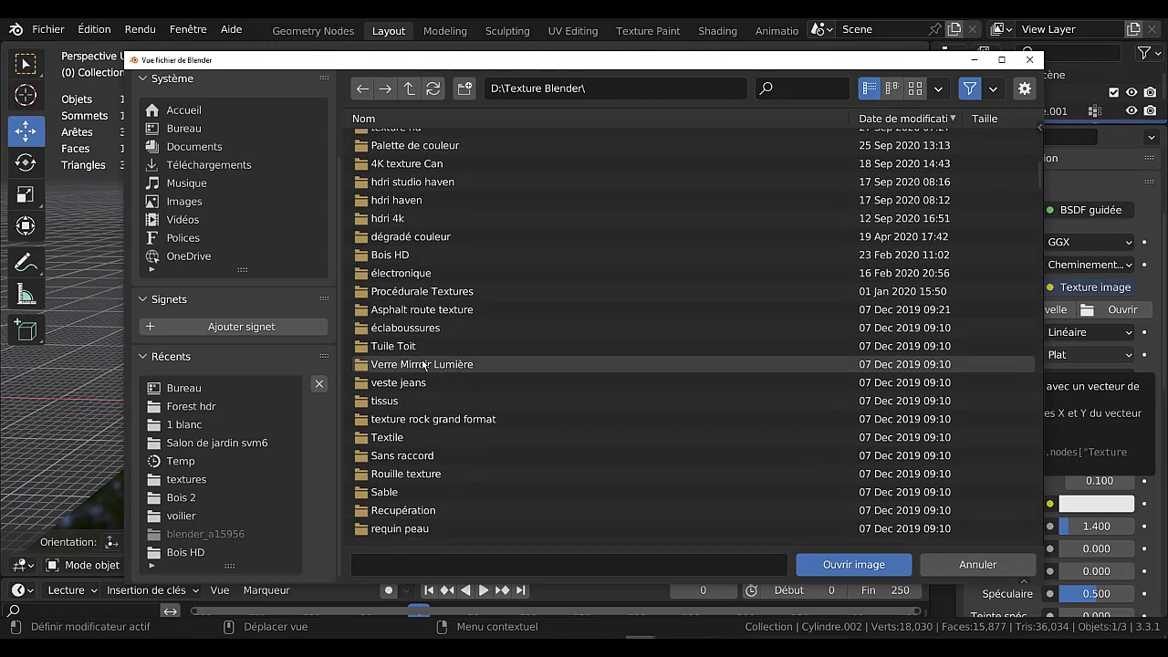
scroll(424, 364, "up", 15)
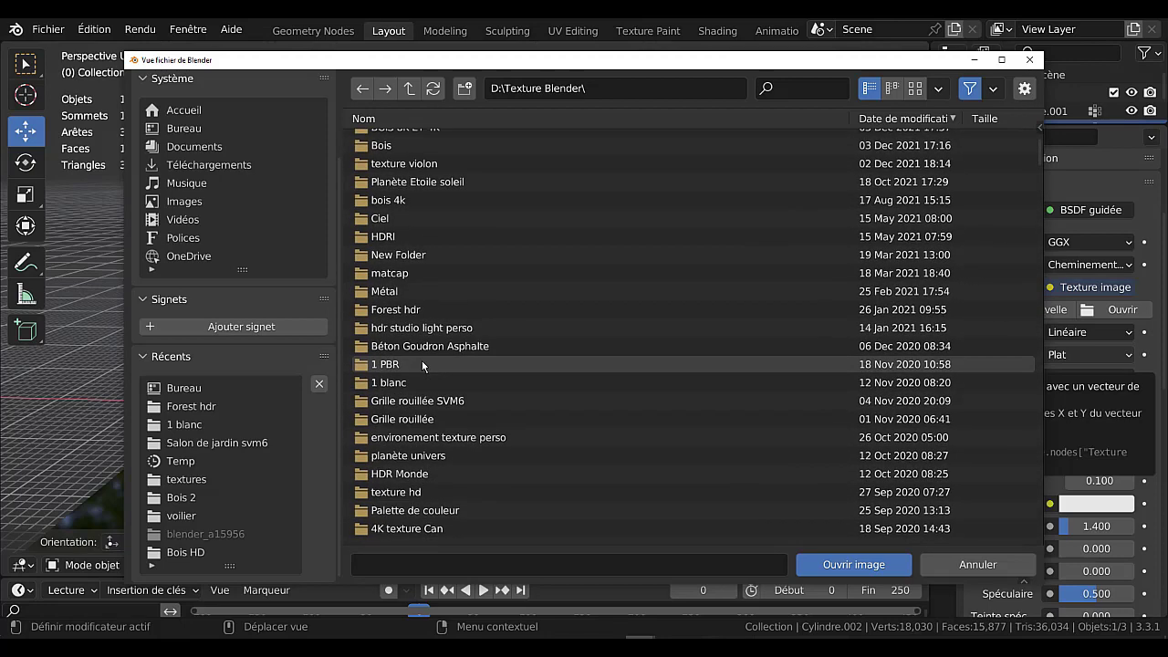
scroll(421, 363, "up", 1)
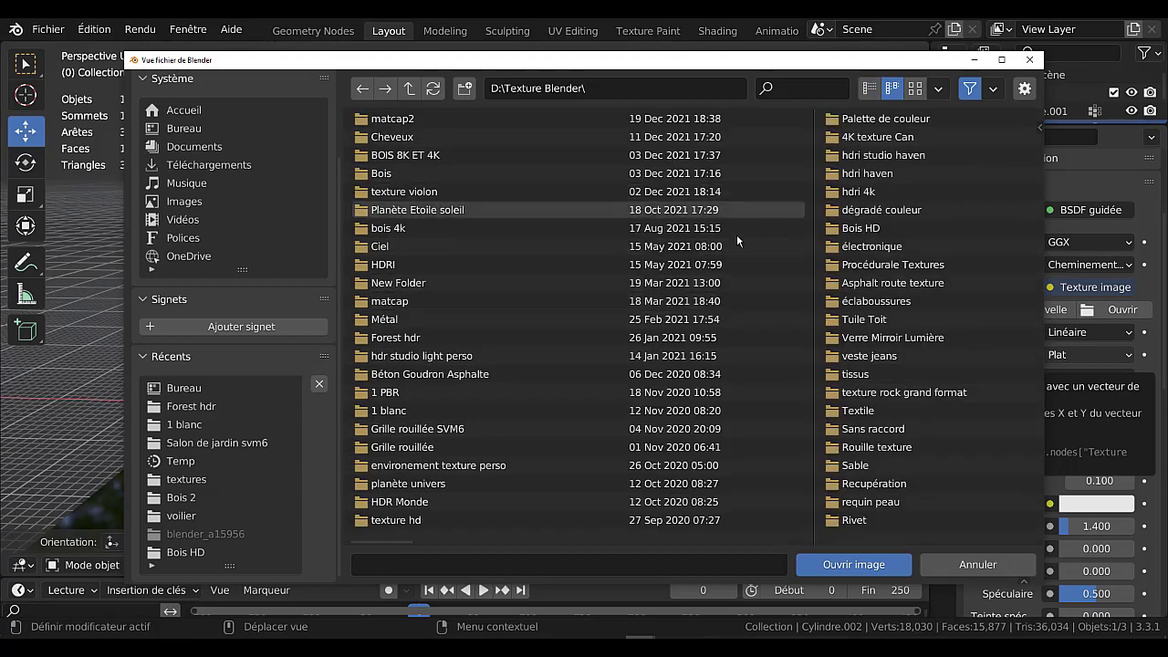
left_click(914, 88)
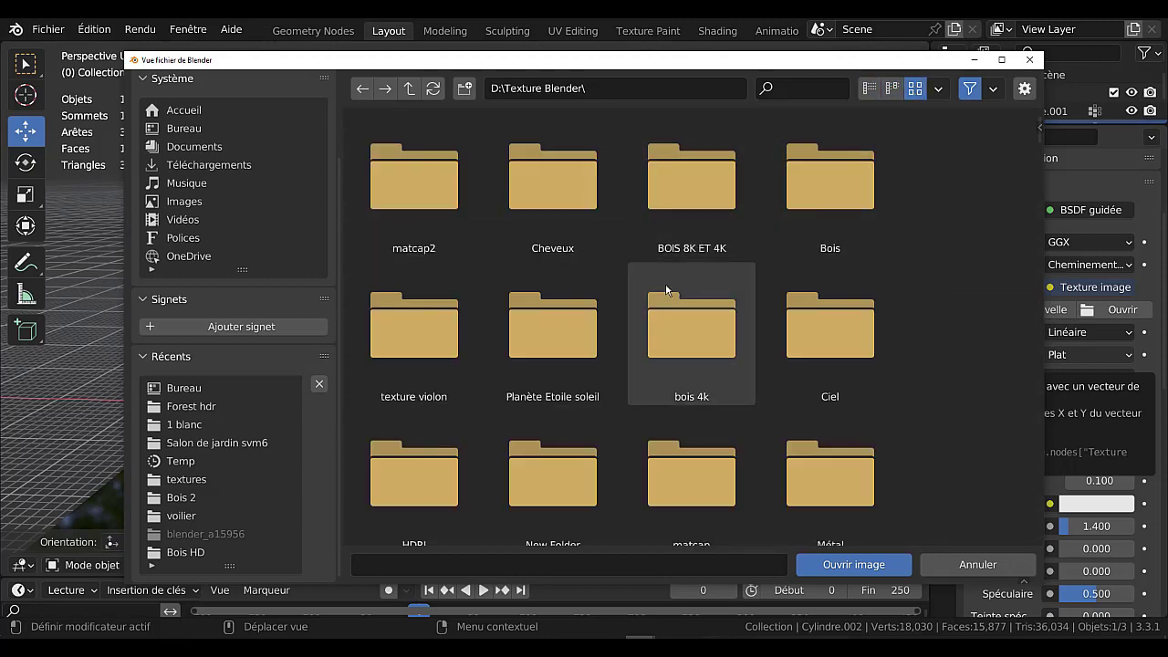
Look through the thumbnails of the Texture Blender folder from start to end for a suitable stone texture folder.
scroll(666, 285, "down", 2)
scroll(668, 295, "down", 9)
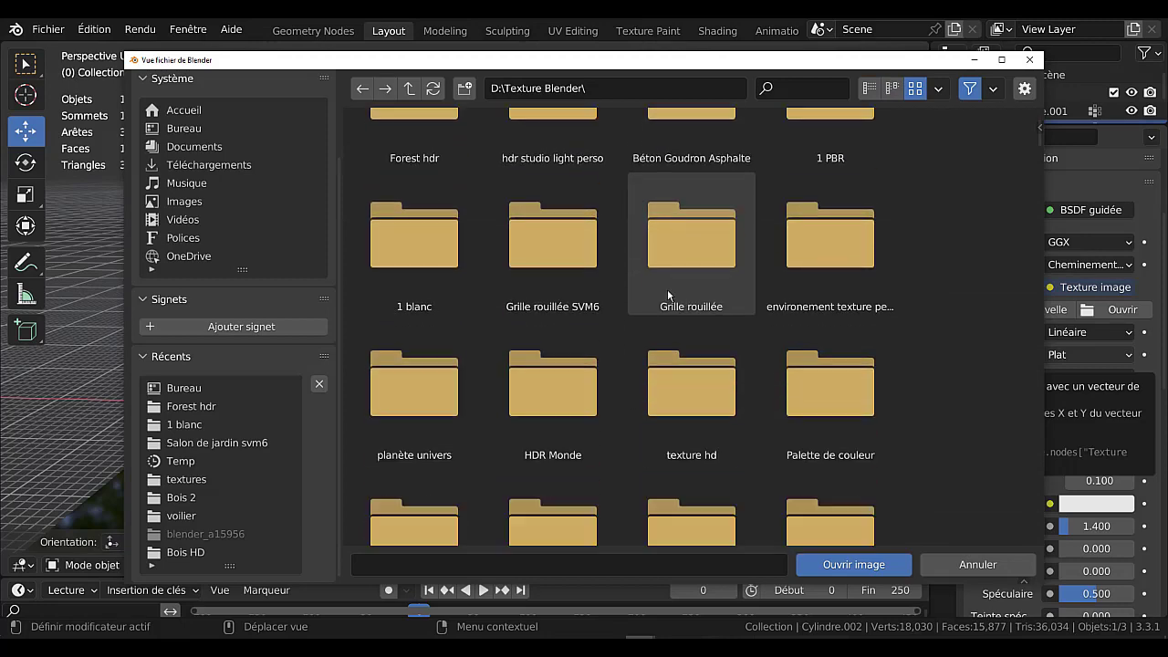
scroll(667, 288, "down", 3)
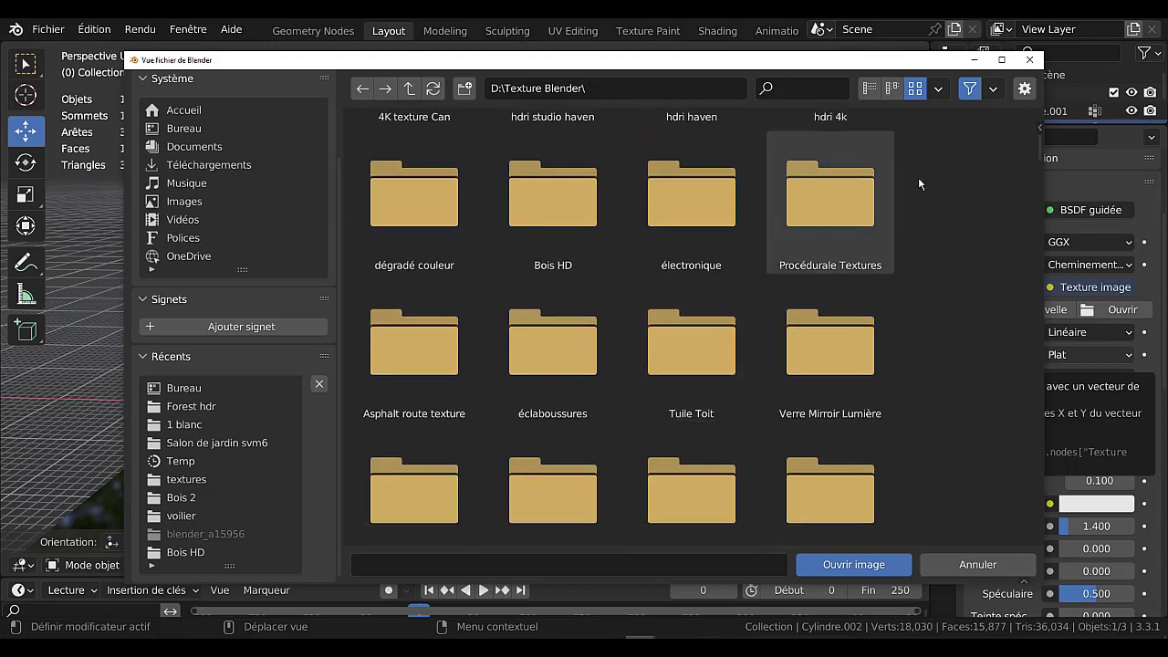
scroll(920, 266, "down", 3)
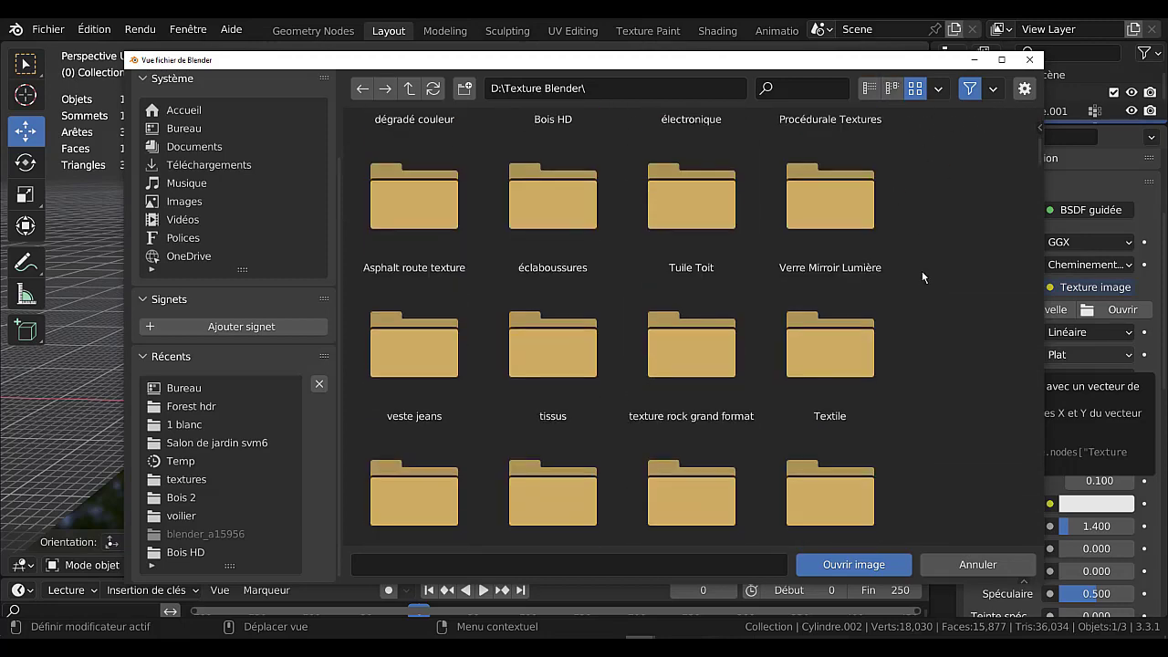
scroll(935, 281, "down", 7)
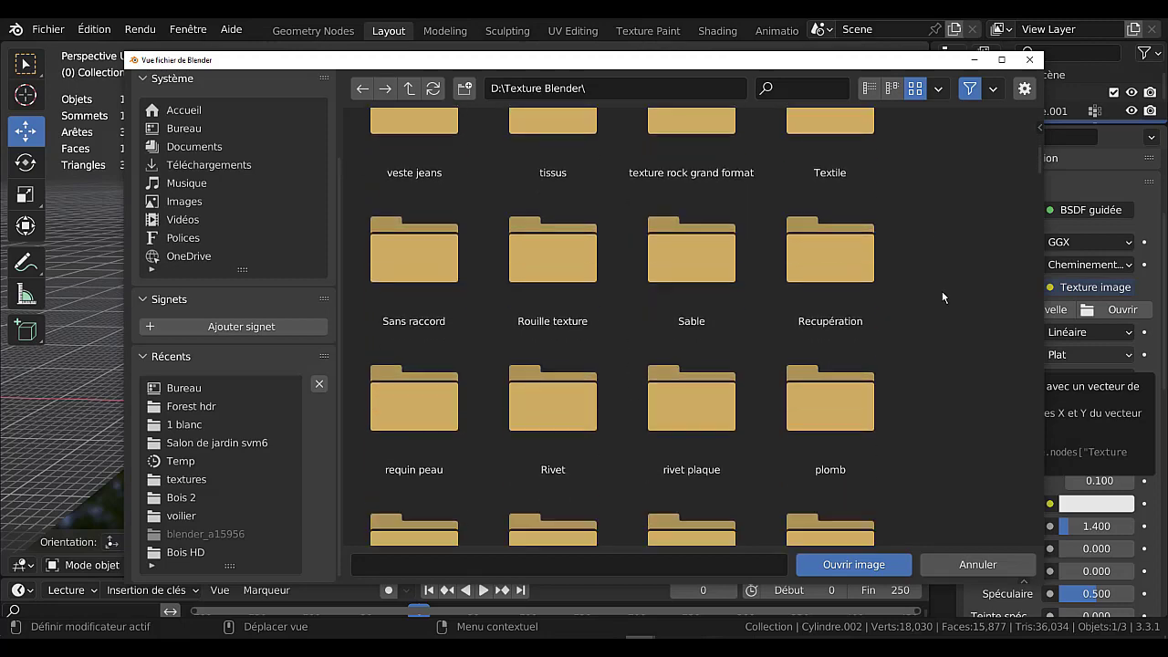
scroll(940, 292, "up", 4)
scroll(940, 296, "up", 5)
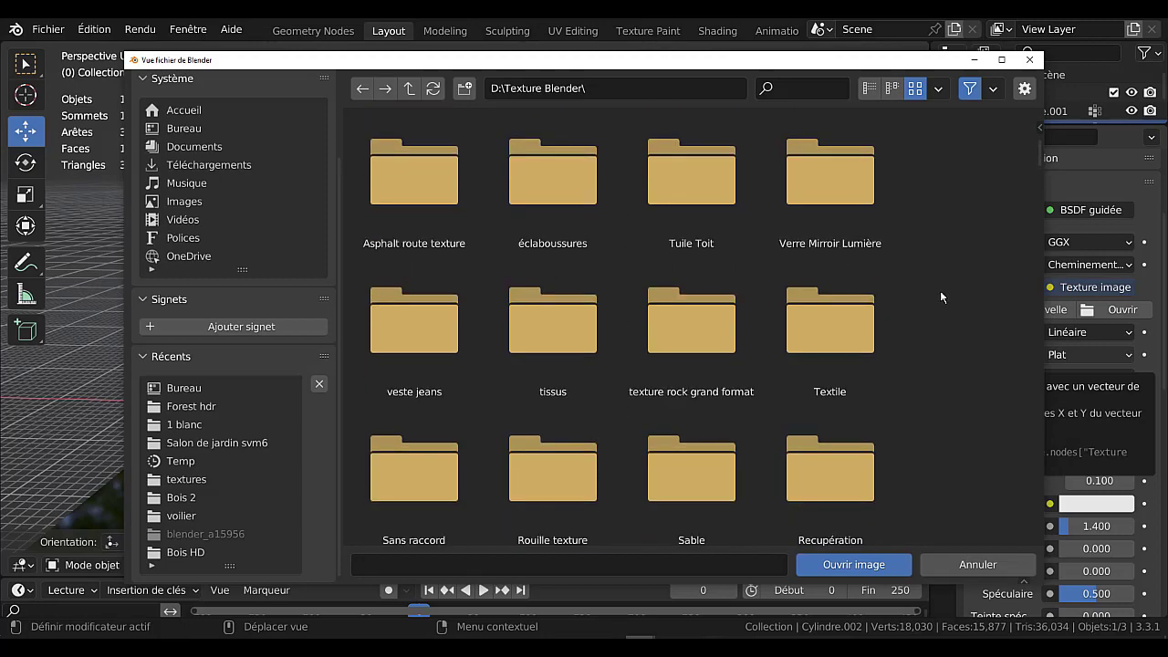
scroll(941, 297, "up", 4)
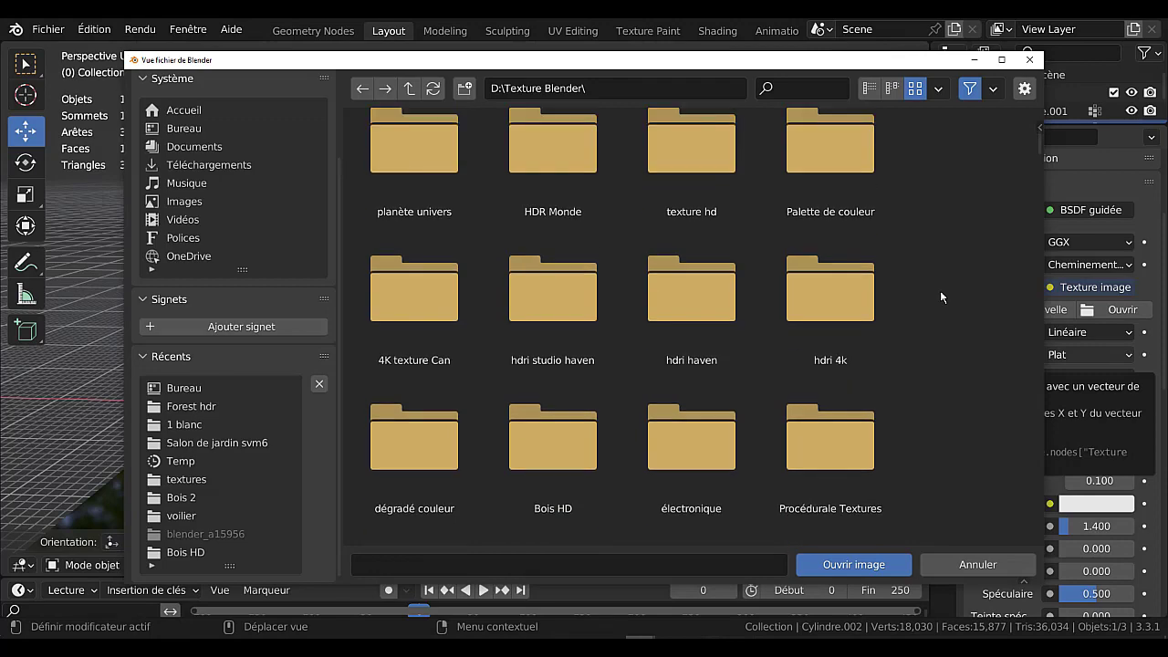
scroll(941, 294, "up", 2)
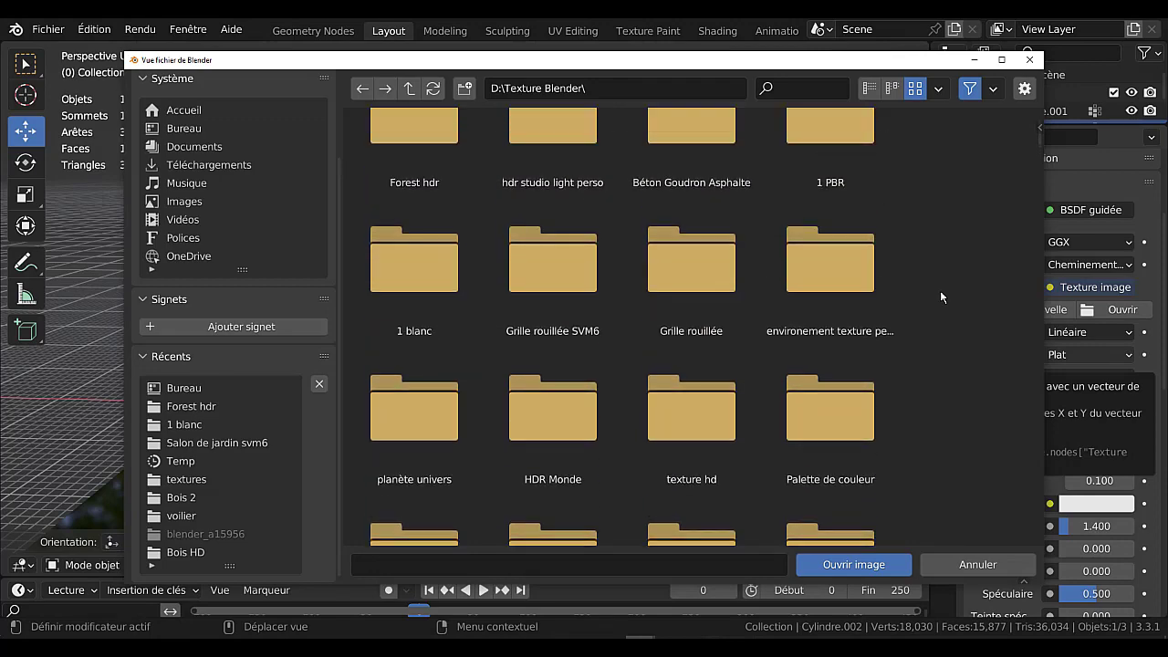
scroll(941, 296, "down", 2)
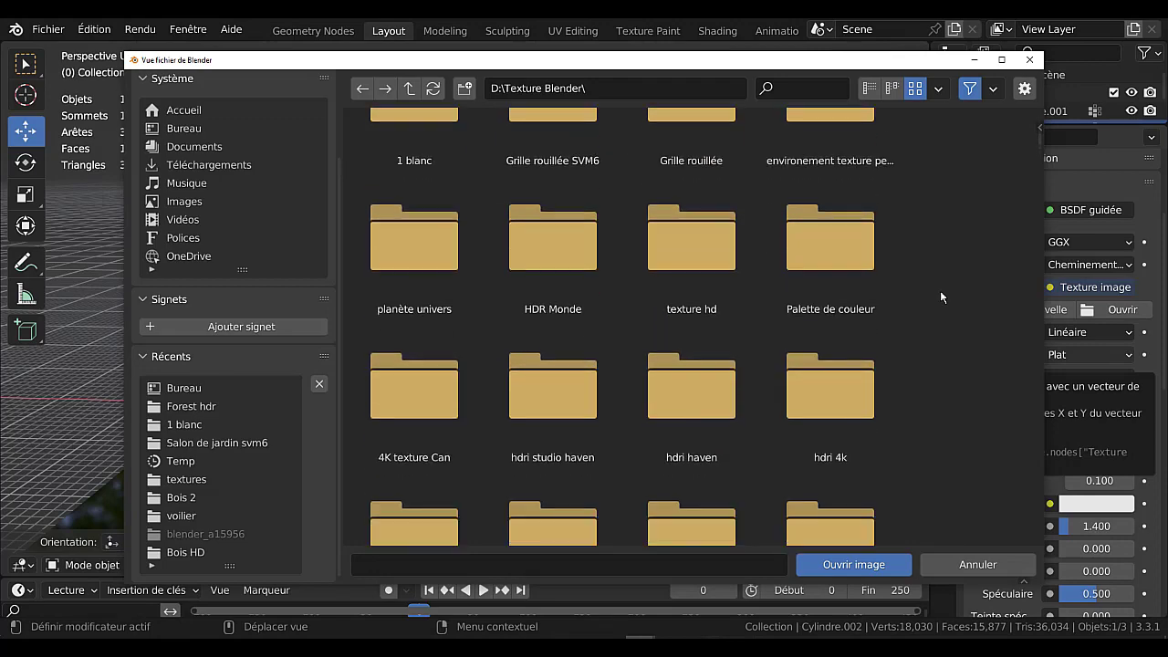
scroll(941, 296, "down", 2)
scroll(940, 297, "up", 3)
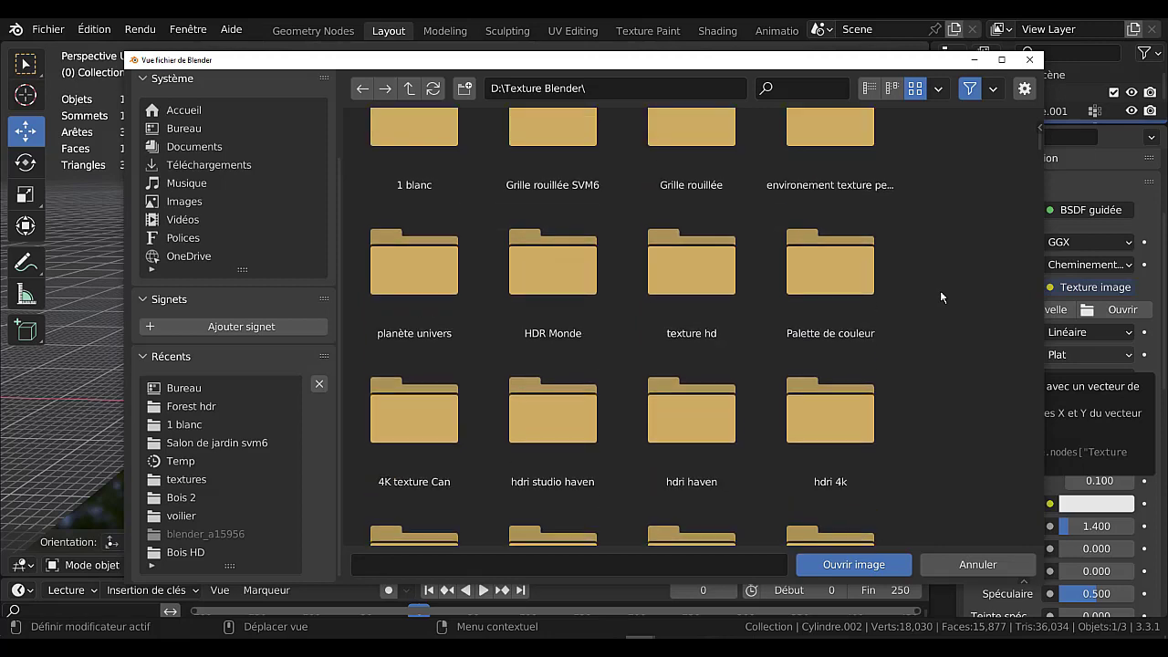
scroll(941, 297, "up", 1)
scroll(941, 296, "down", 4)
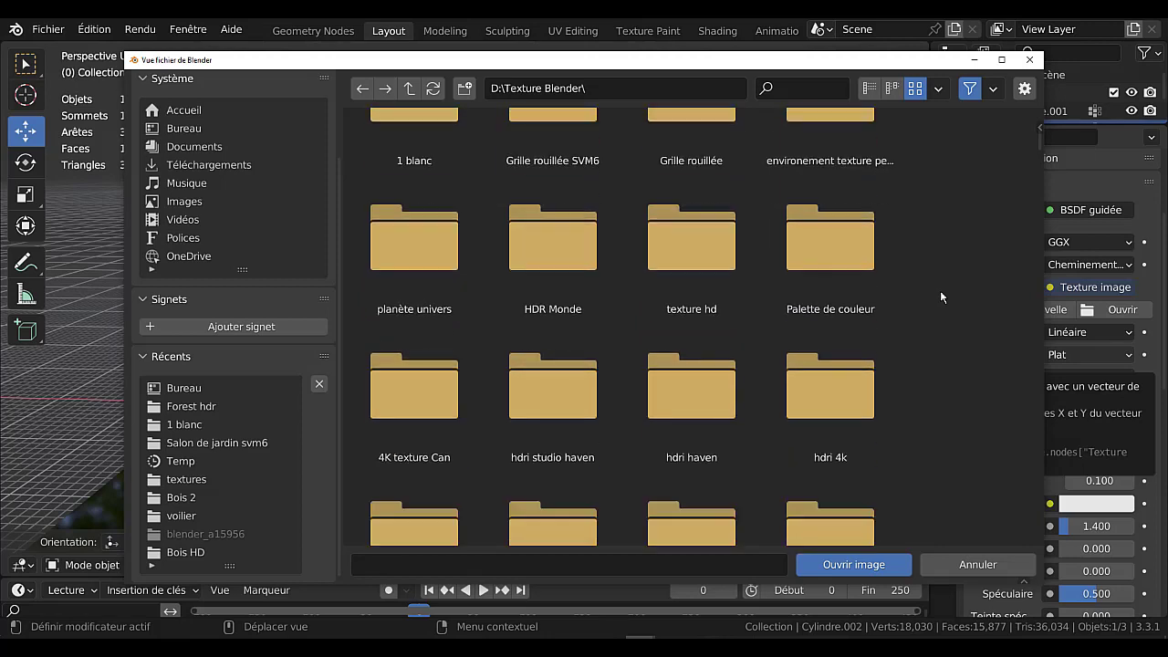
scroll(940, 290, "down", 12)
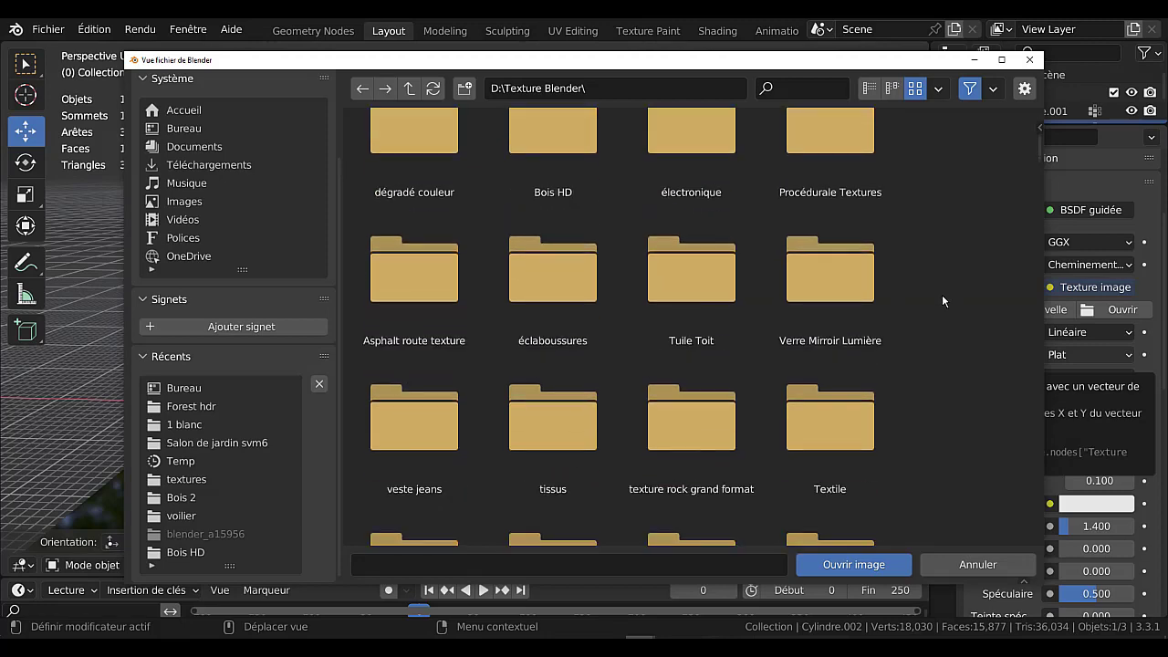
scroll(942, 300, "down", 3)
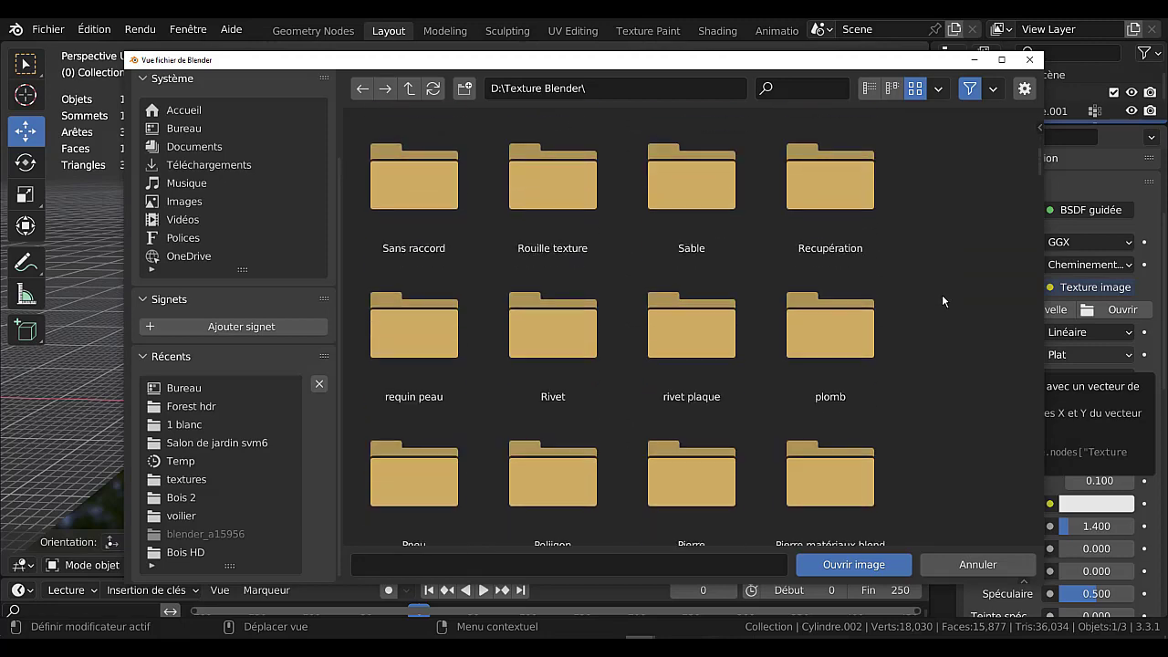
scroll(943, 301, "up", 2)
scroll(942, 301, "up", 3)
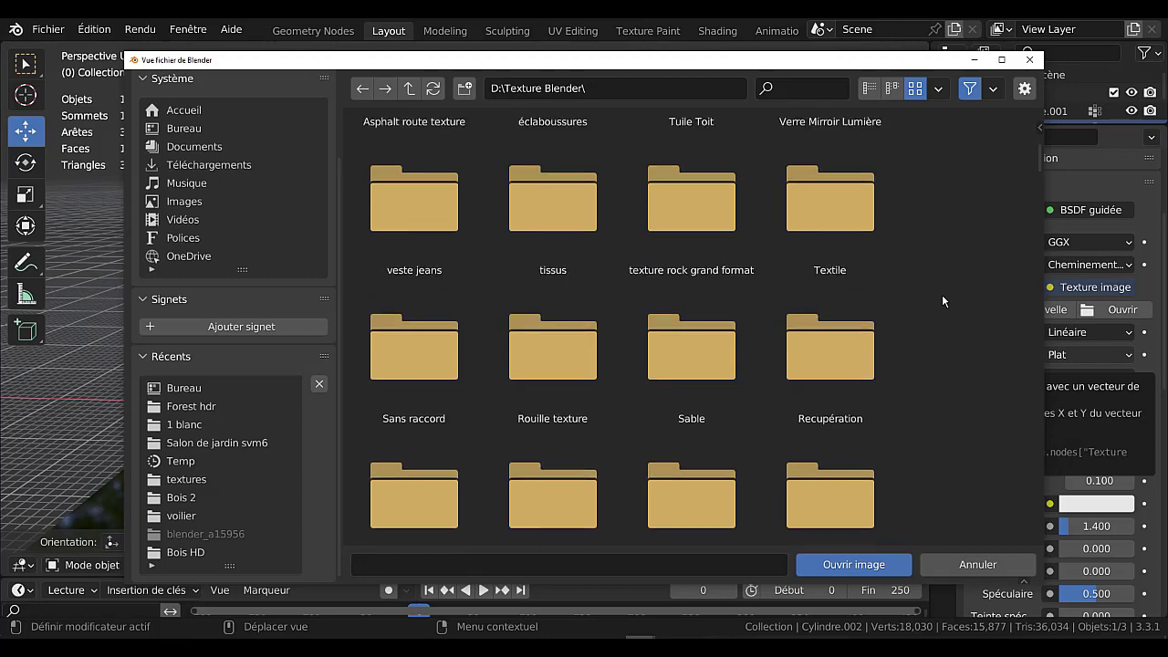
scroll(943, 300, "up", 1)
scroll(942, 300, "down", 4)
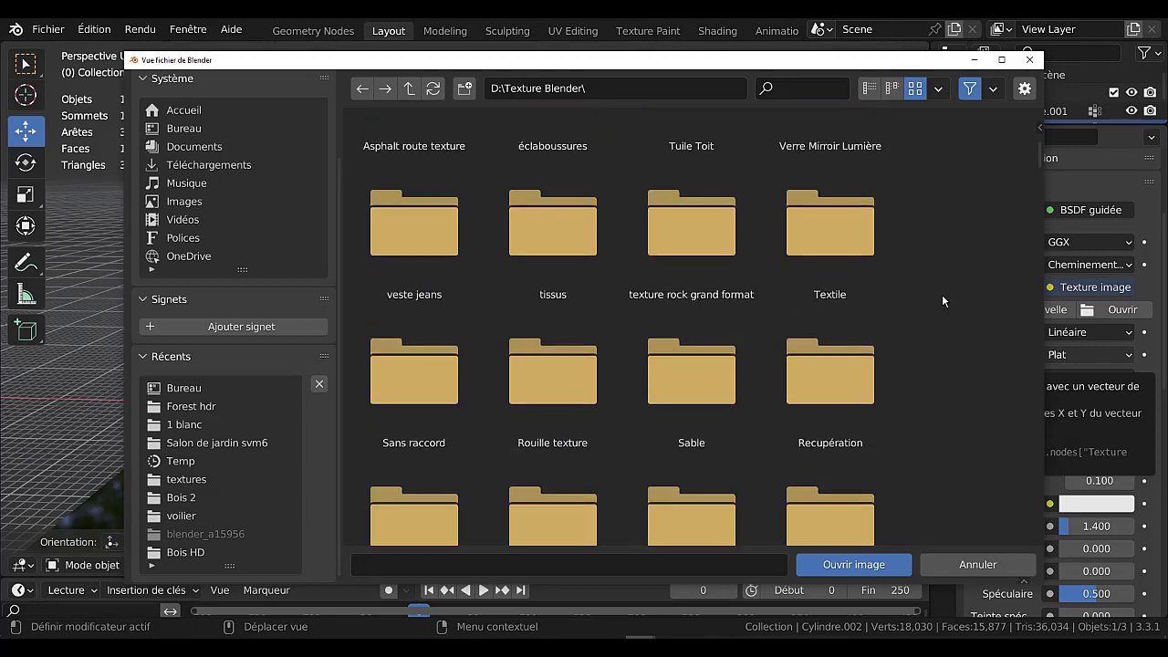
scroll(944, 301, "down", 5)
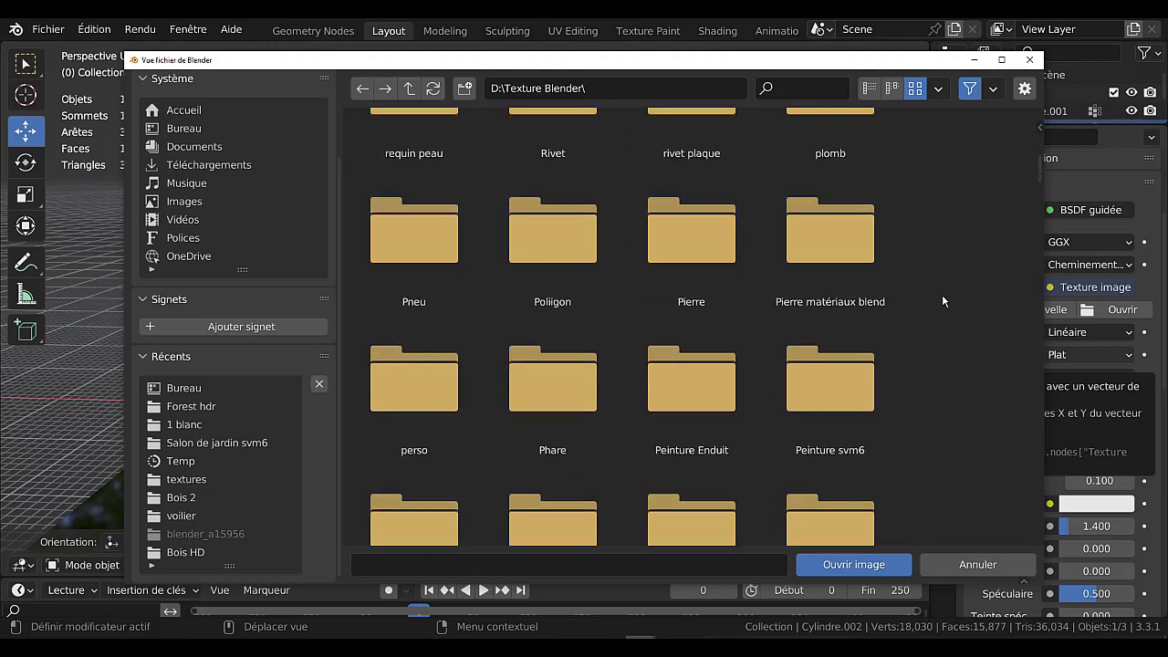
scroll(943, 301, "down", 2)
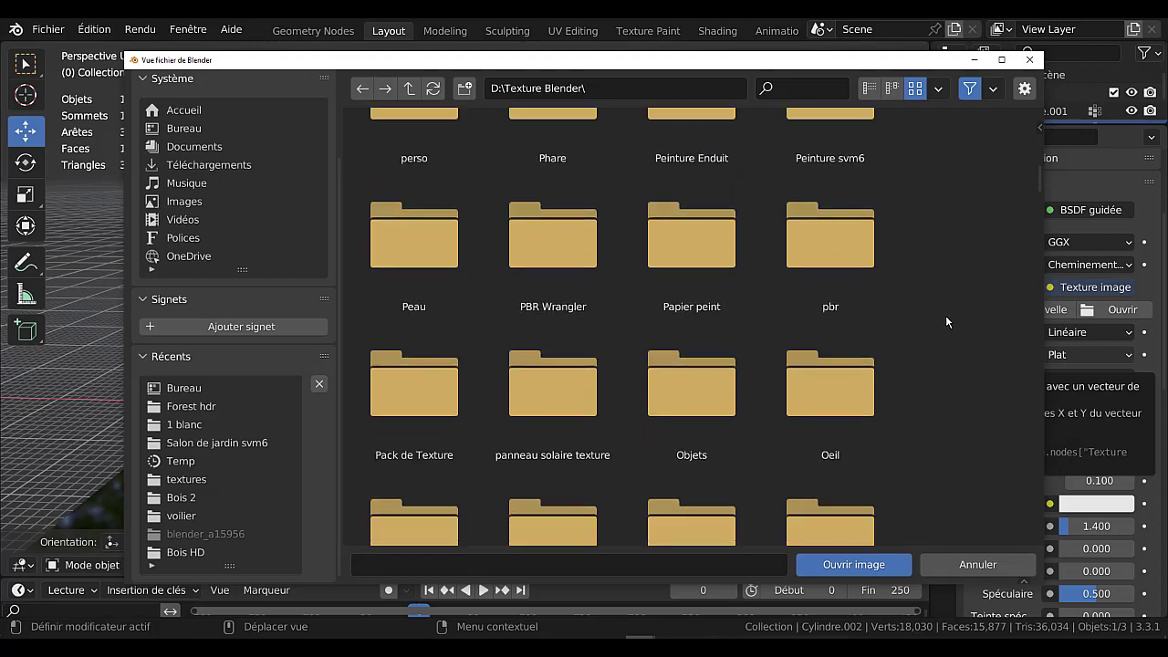
scroll(949, 322, "down", 2)
scroll(958, 327, "down", 2)
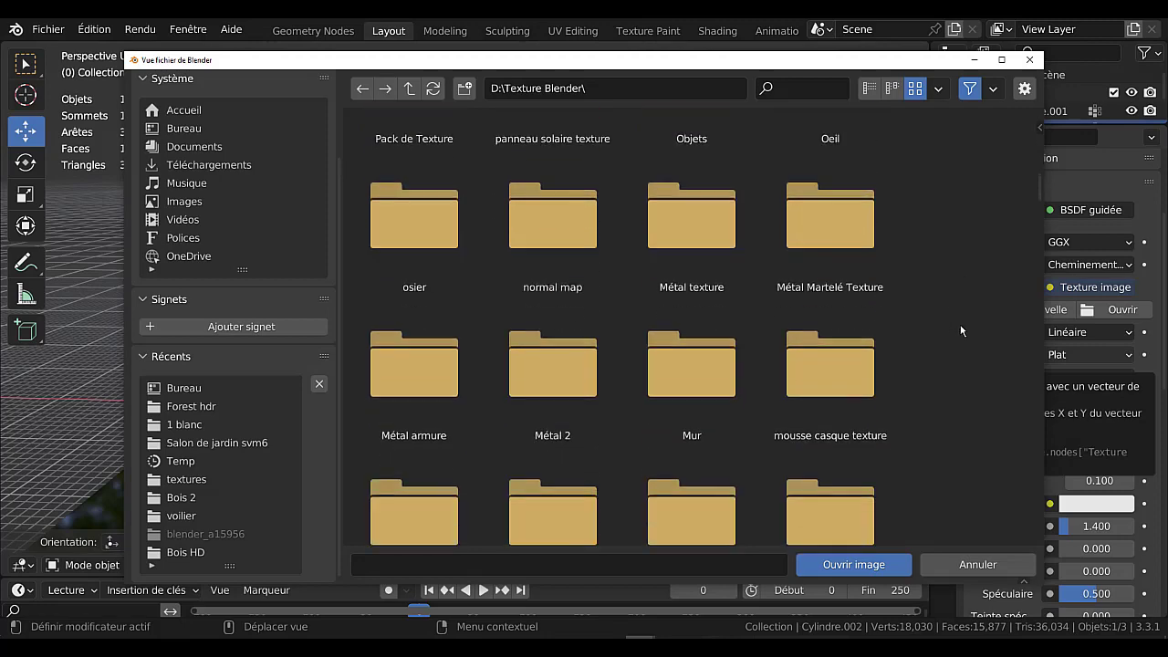
scroll(960, 330, "down", 2)
scroll(959, 330, "down", 5)
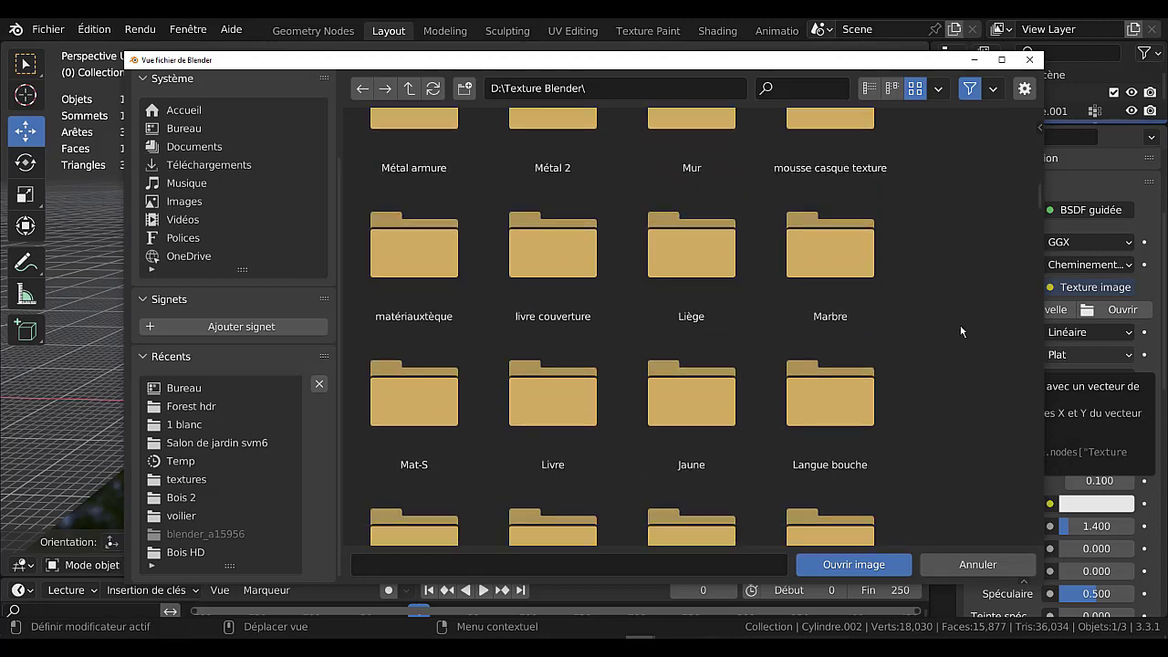
scroll(960, 337, "down", 6)
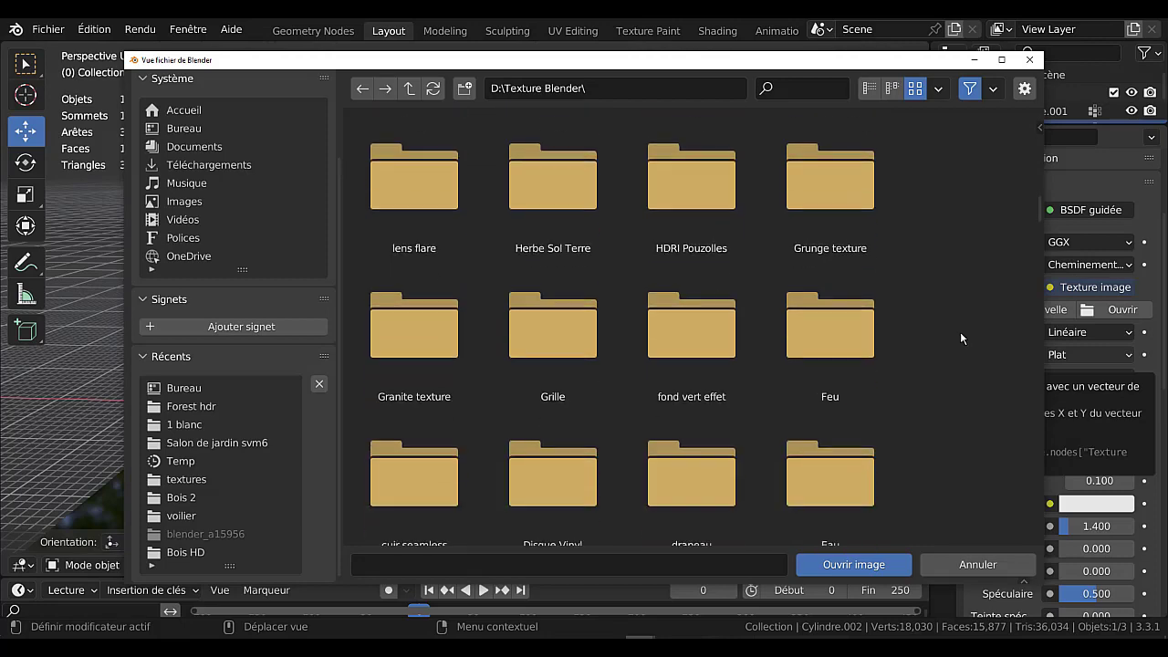
scroll(965, 343, "down", 6)
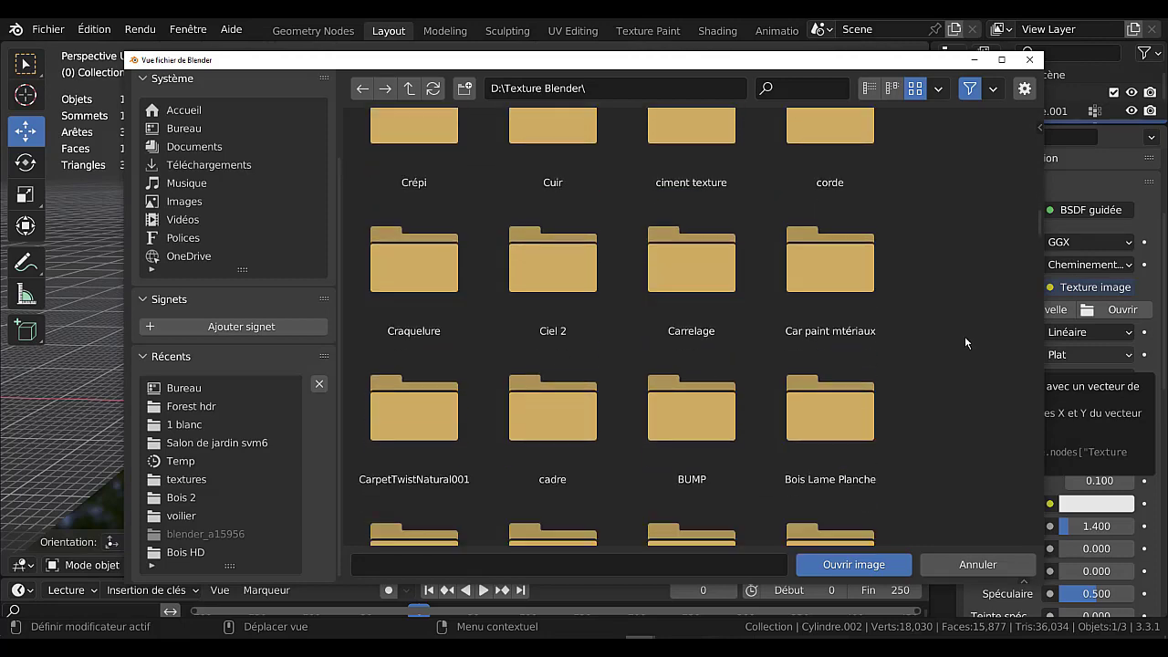
scroll(965, 342, "down", 4)
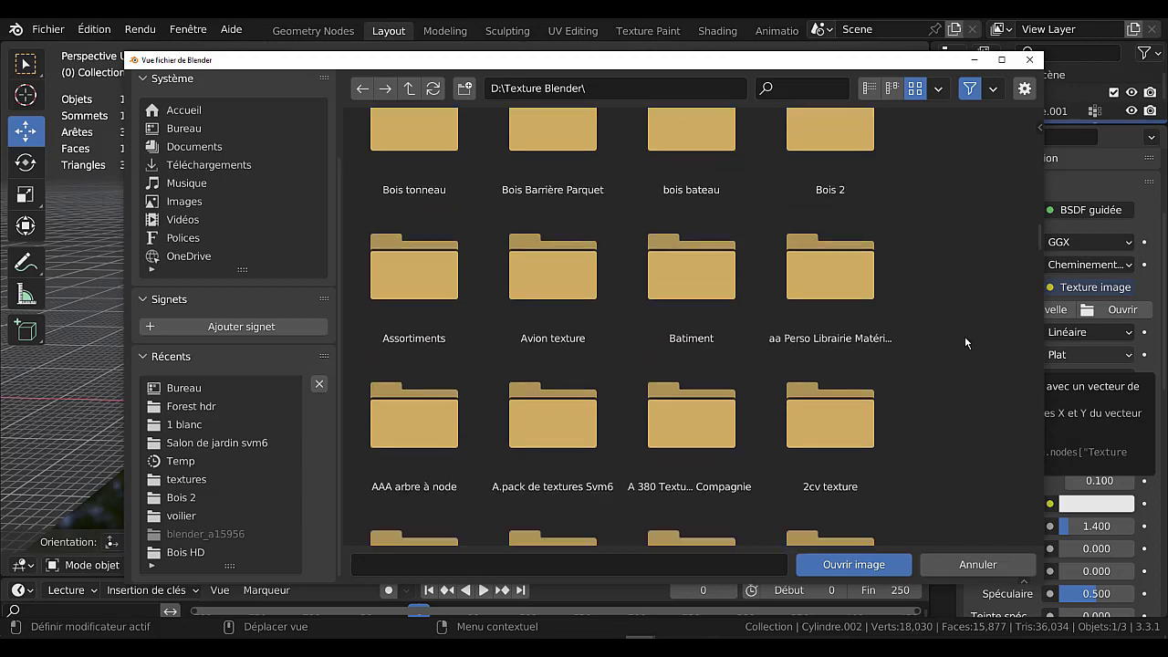
scroll(965, 342, "down", 1)
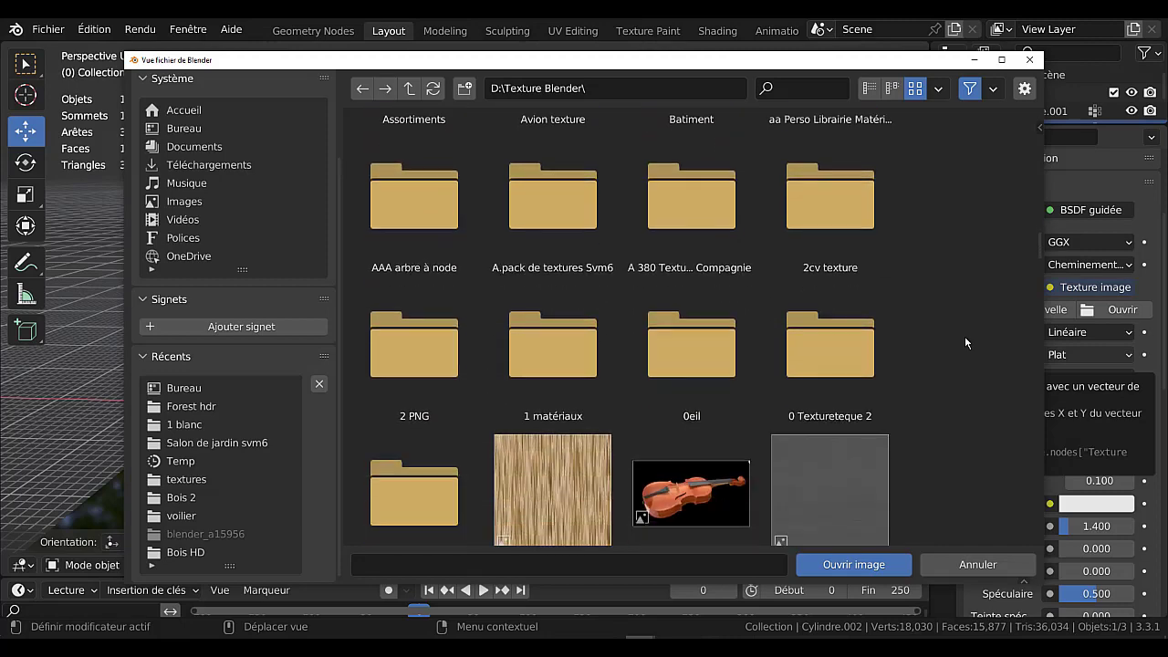
Go back to the Pierre folder and load Pierre428.jpg as the front column's base colour texture.
scroll(965, 342, "up", 2)
scroll(965, 342, "up", 1)
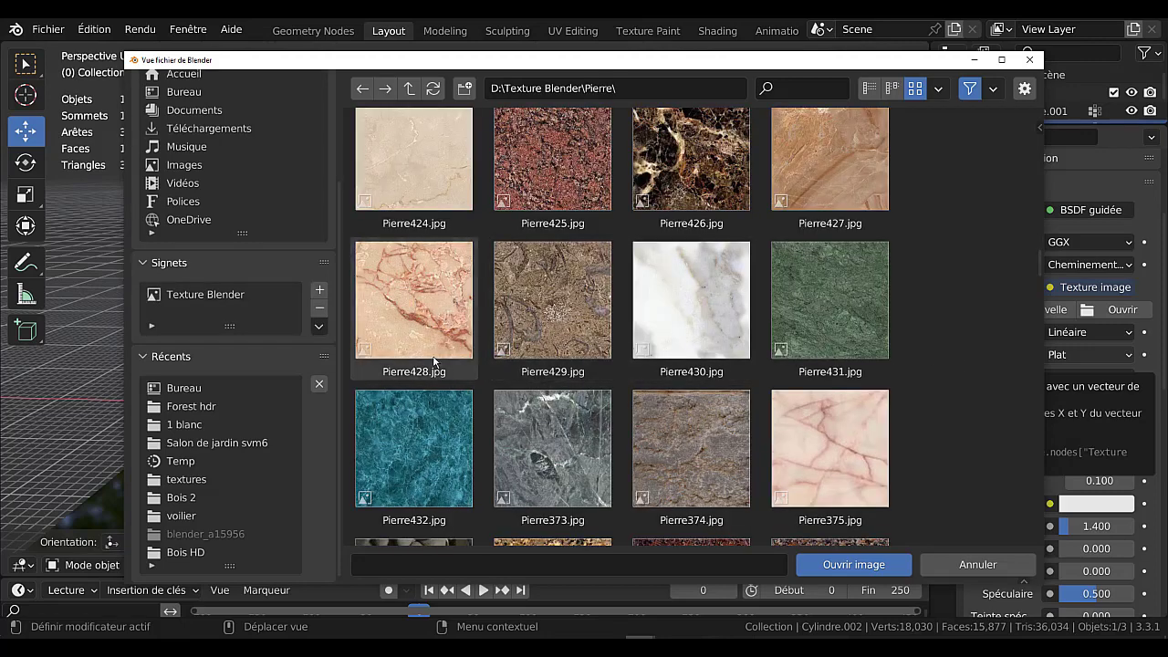
left_click(410, 308)
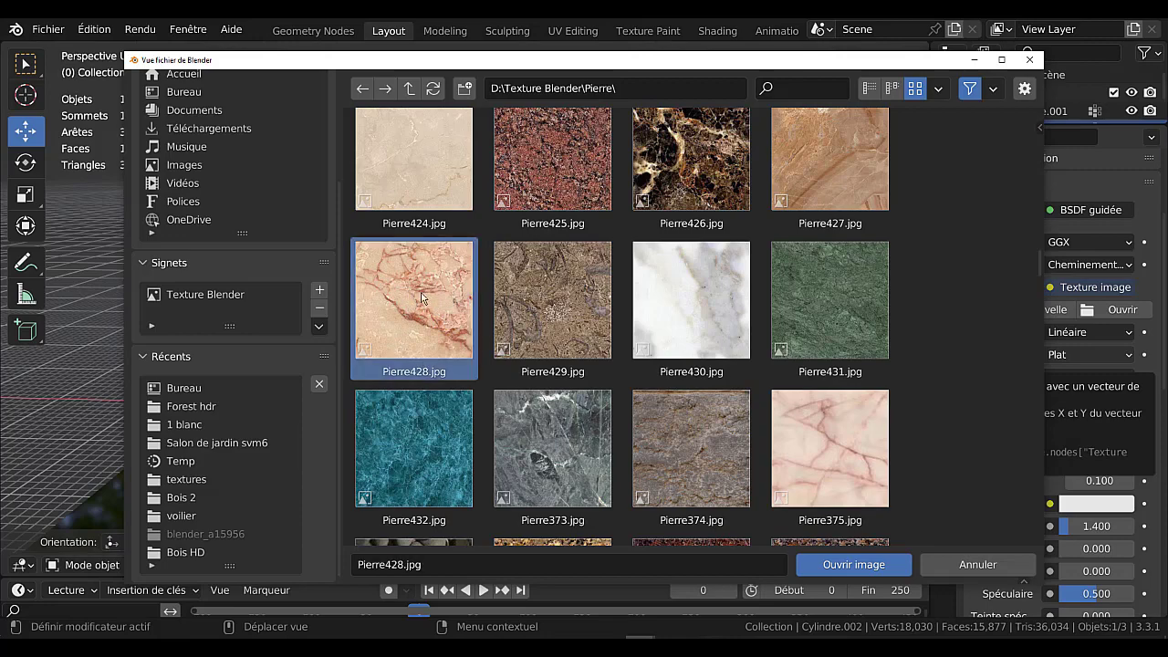
left_click(853, 564)
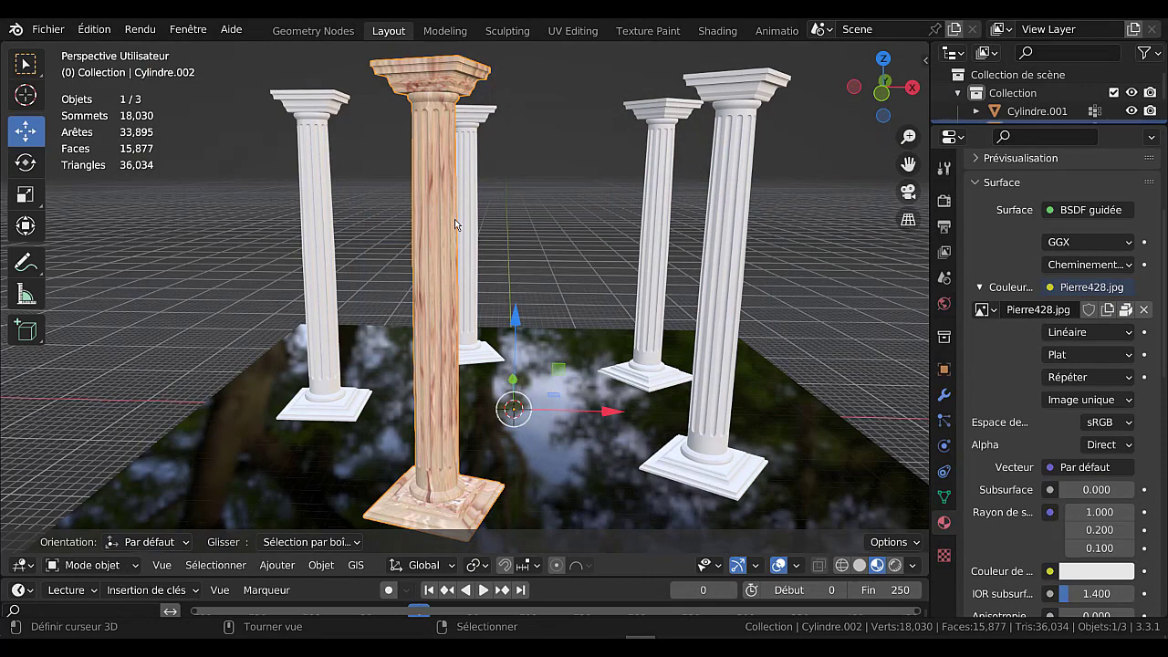
Examine how the stone texture lies on the front column's shaft, capital and base from near and far.
scroll(454, 218, "up", 4)
scroll(394, 254, "down", 4)
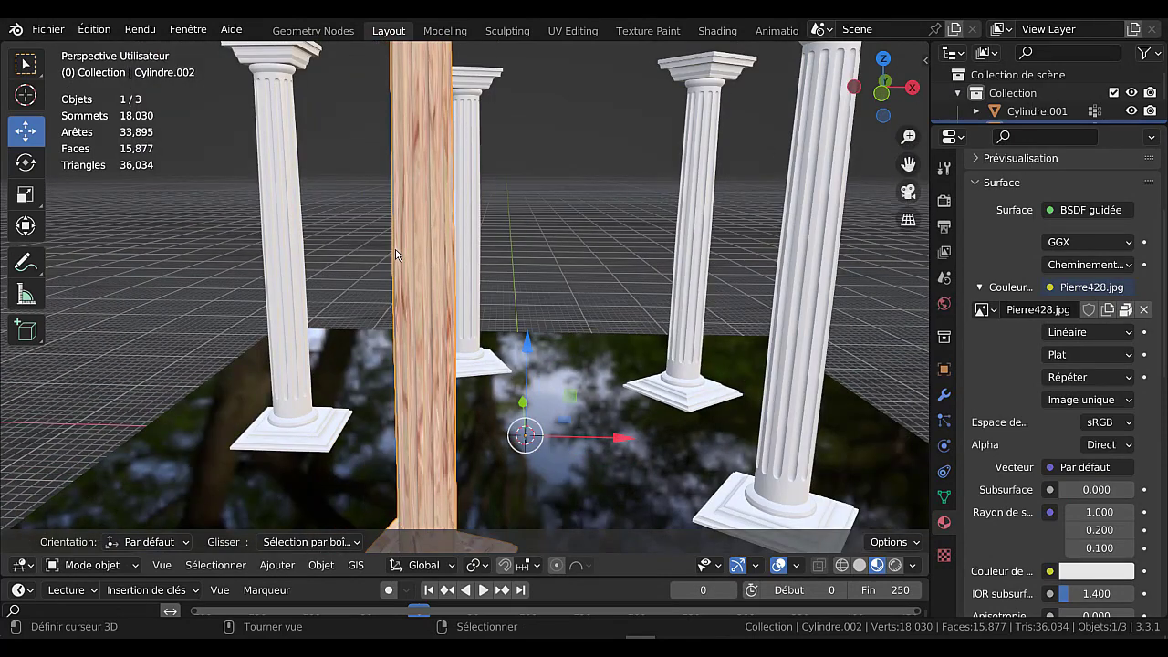
scroll(437, 262, "up", 1)
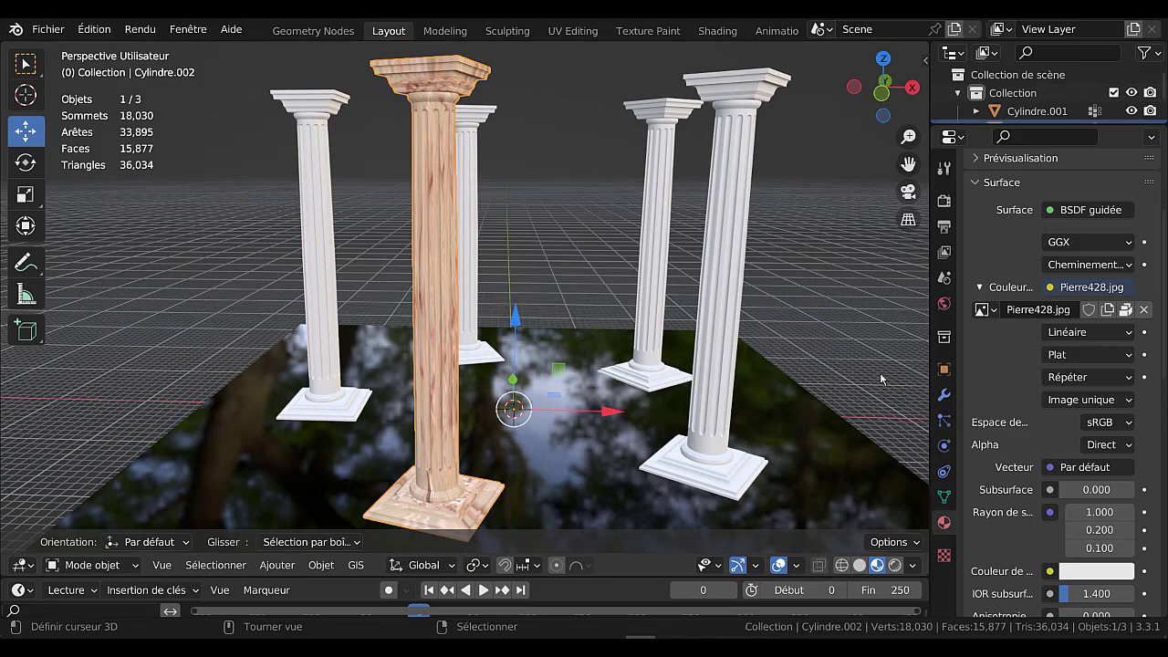
scroll(864, 402, "down", 3)
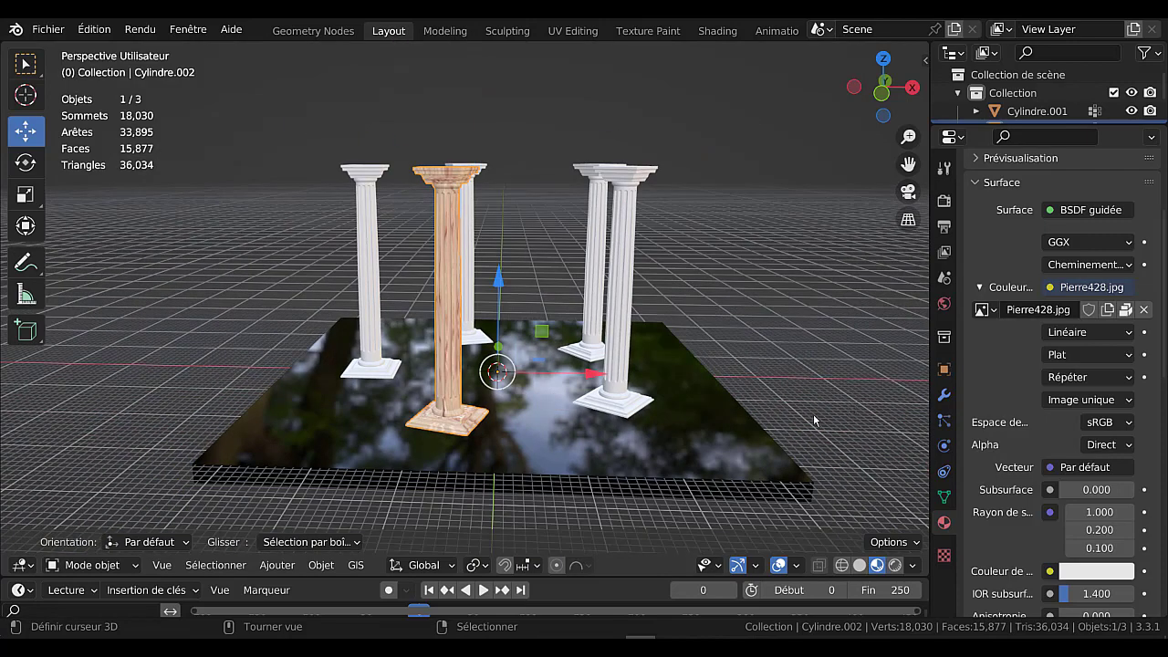
scroll(814, 419, "up", 3)
middle_click_drag(521, 392, 429, 425)
scroll(429, 425, "up", 1)
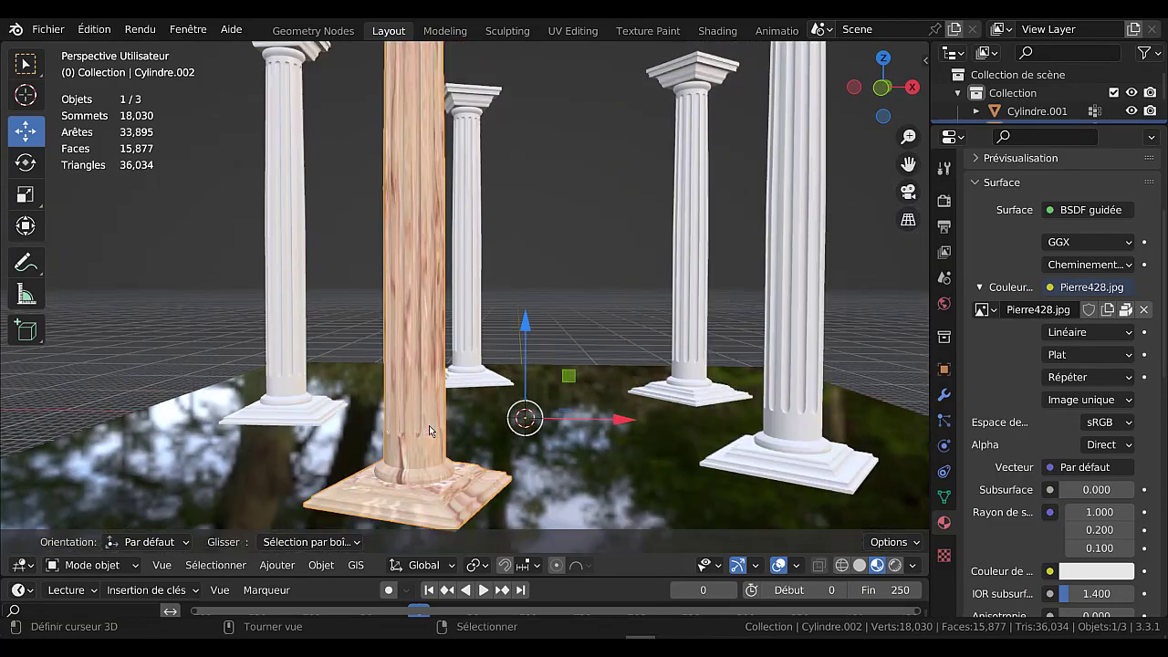
scroll(453, 430, "down", 2)
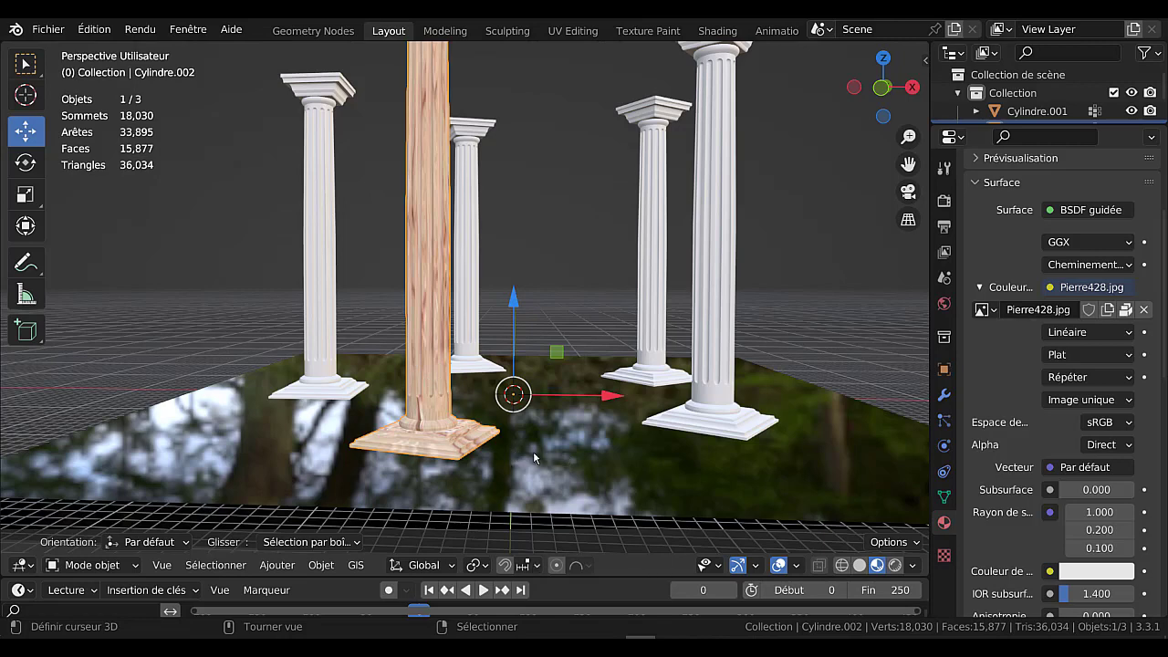
Put the front column in Edit Mode and show its UV layout and whole mesh in the UV Editing workspace.
key("Tab")
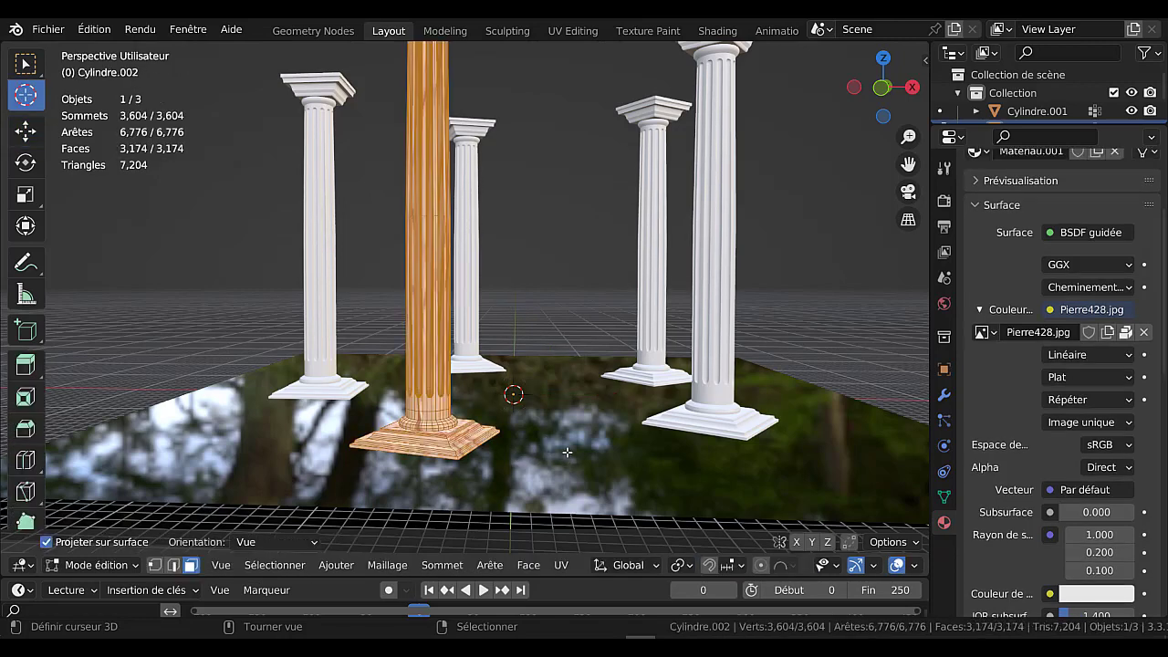
left_click(570, 573)
left_click(572, 31)
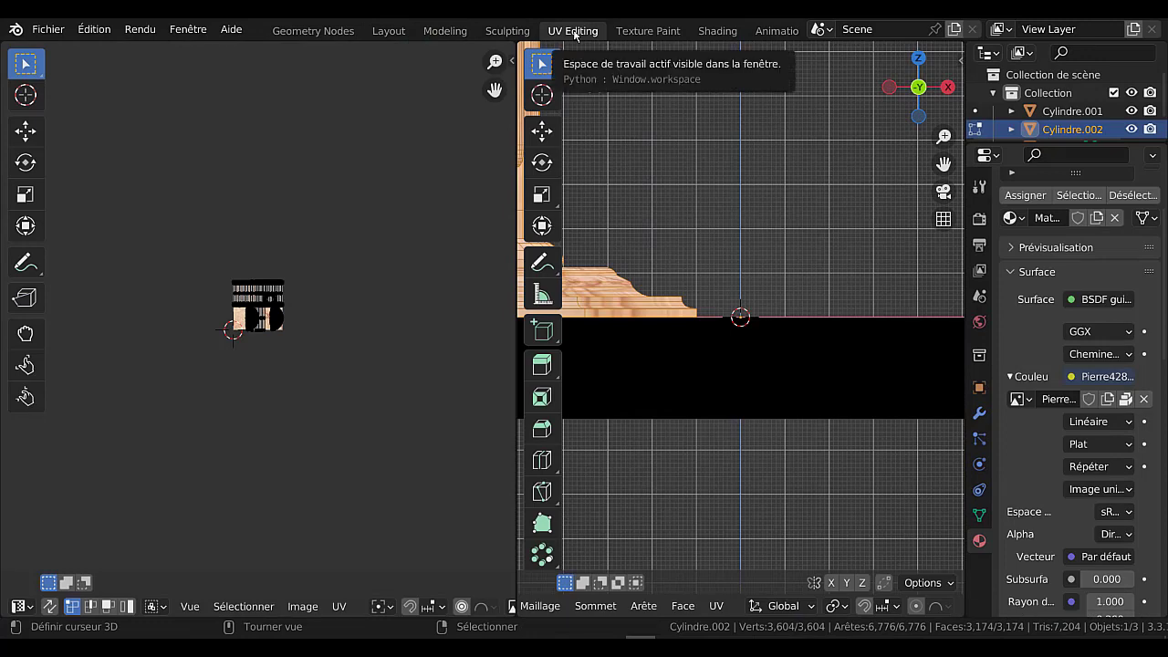
key("Home")
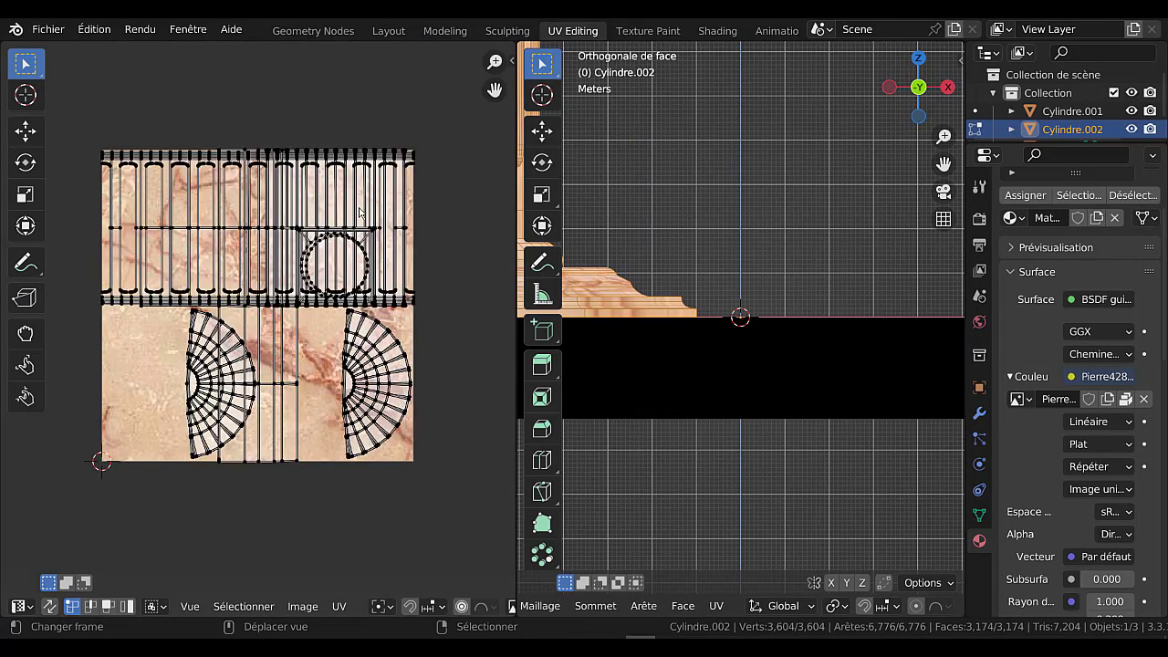
key("Home")
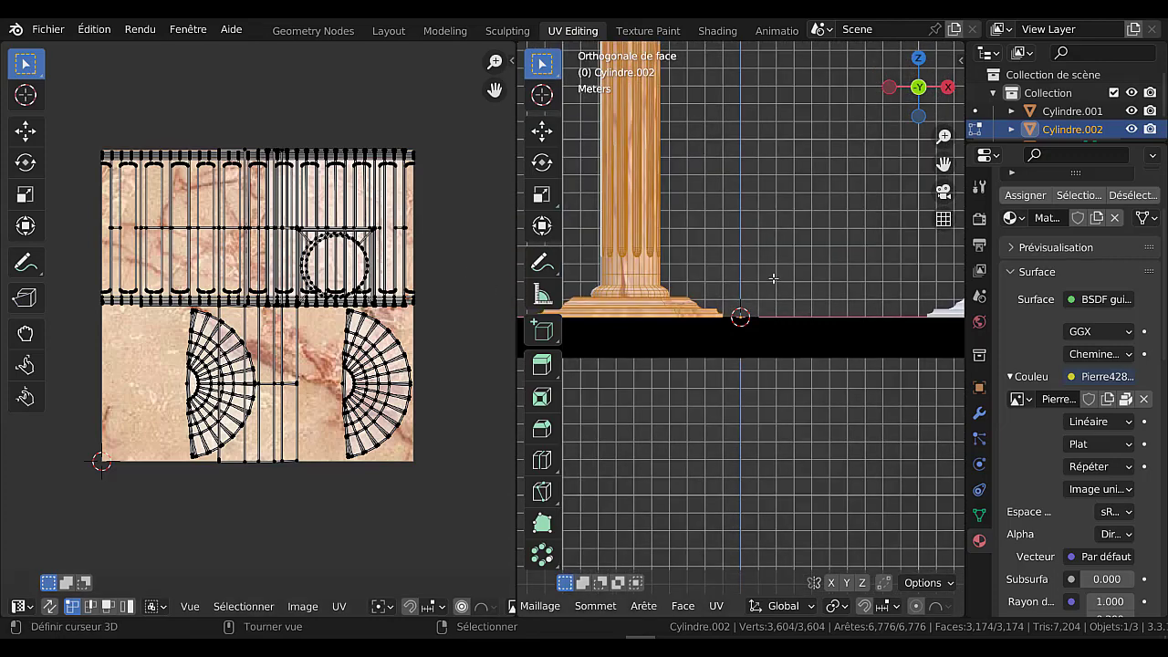
middle_click_drag(773, 322, 779, 430, "shift")
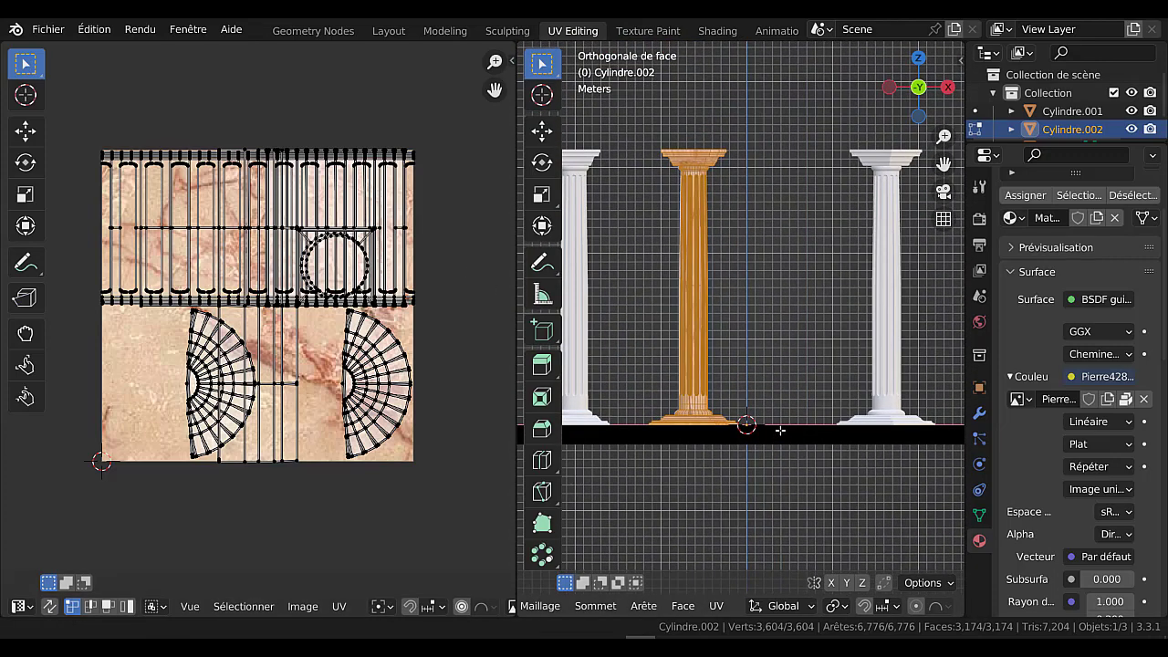
Unwrap the whole front column with a cube projection and check how the stone texture lies on it in Object Mode.
scroll(375, 332, "up", 2)
key("Home")
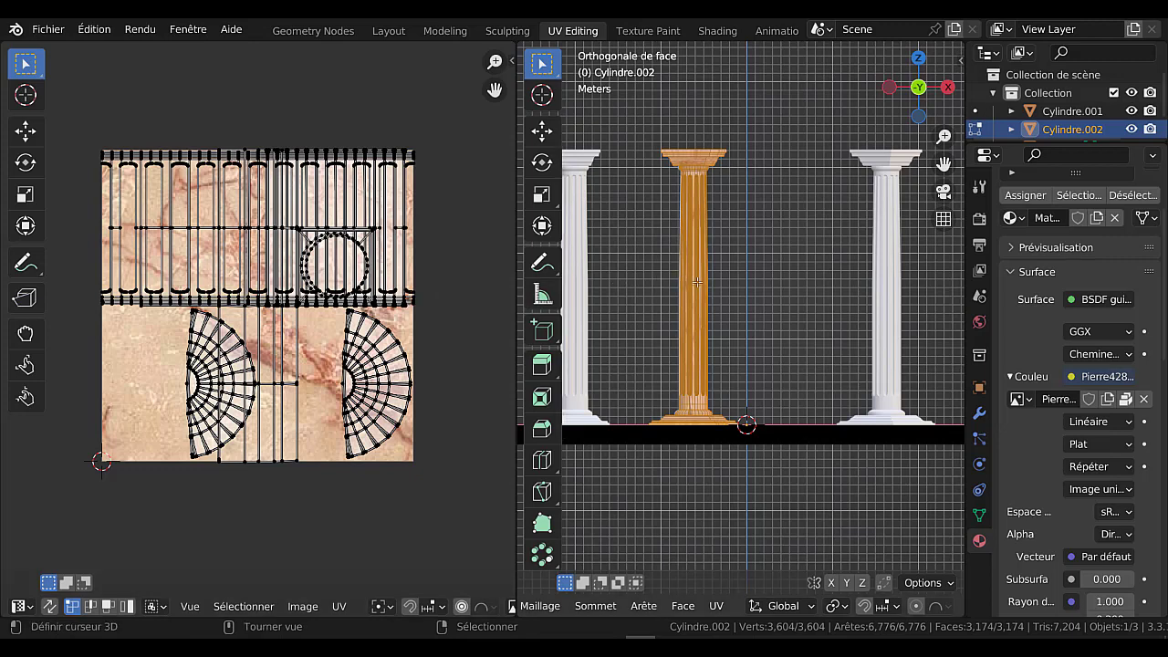
left_click(716, 605)
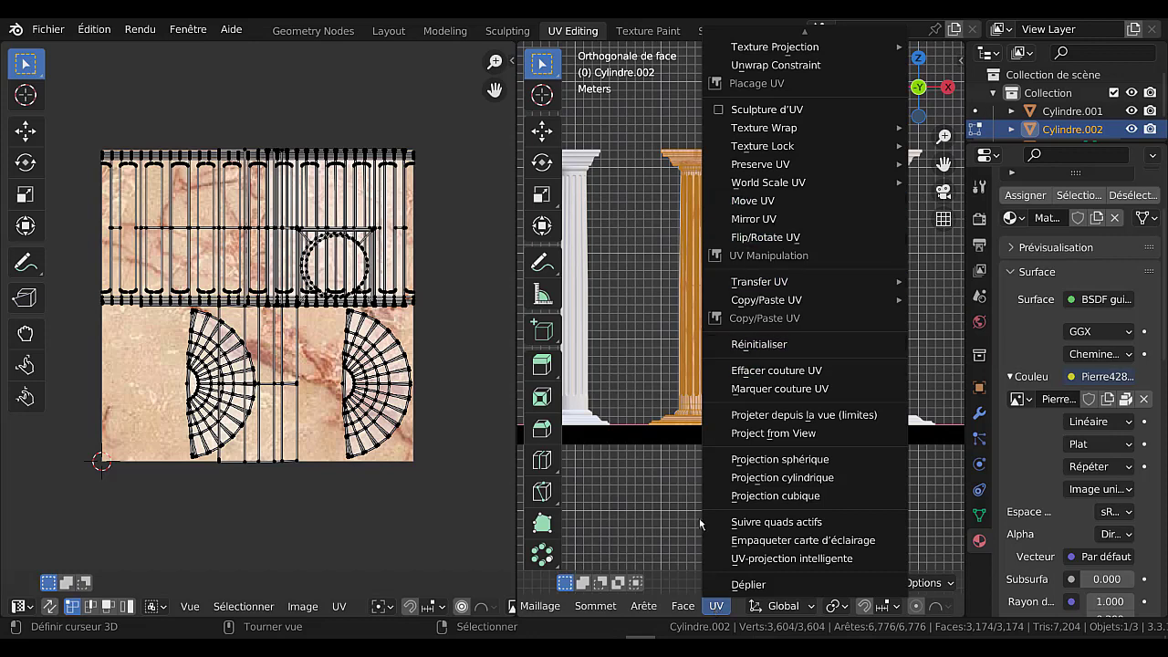
left_click(790, 497)
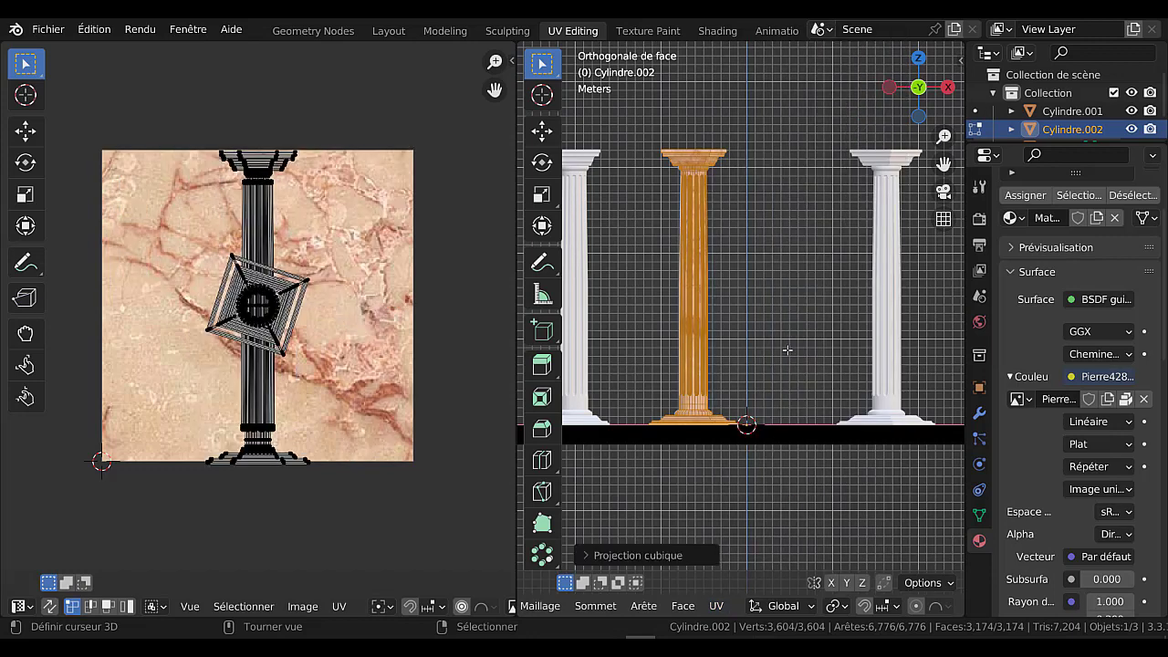
key("Tab")
scroll(773, 335, "up", 2)
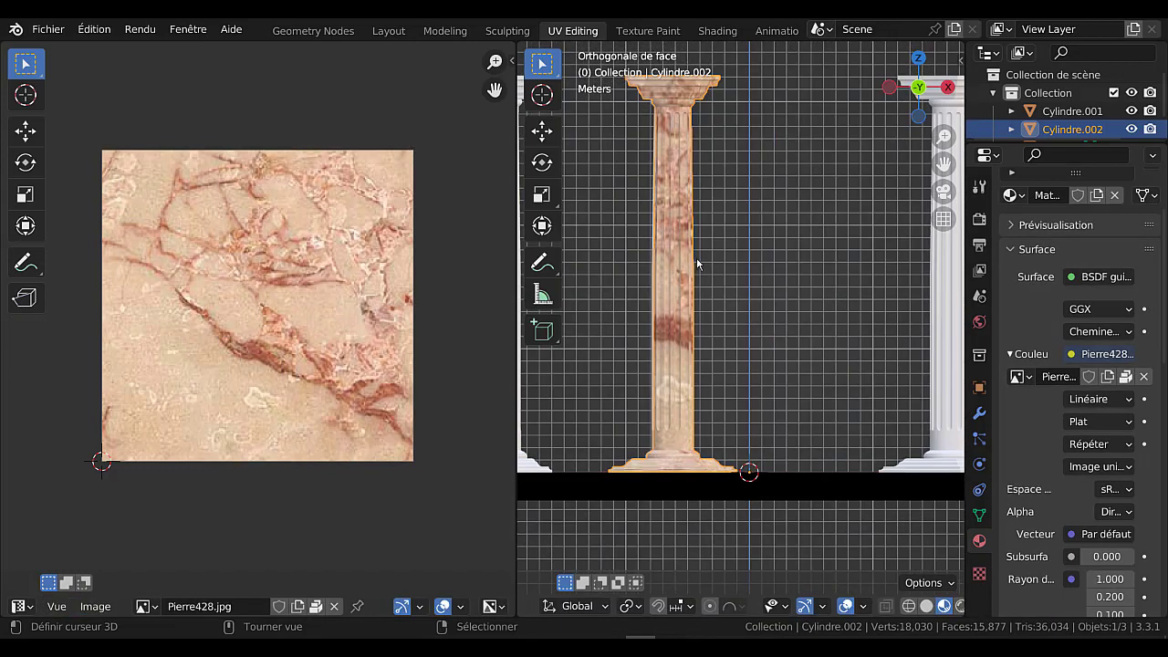
scroll(696, 263, "up", 2)
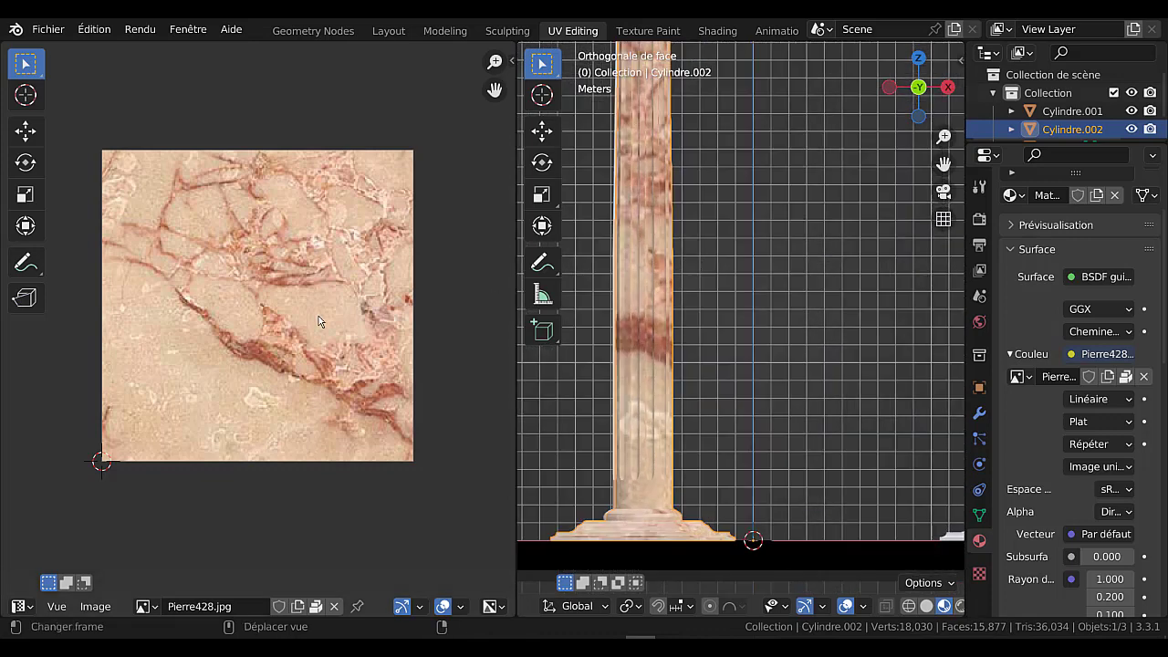
scroll(700, 290, "down", 2)
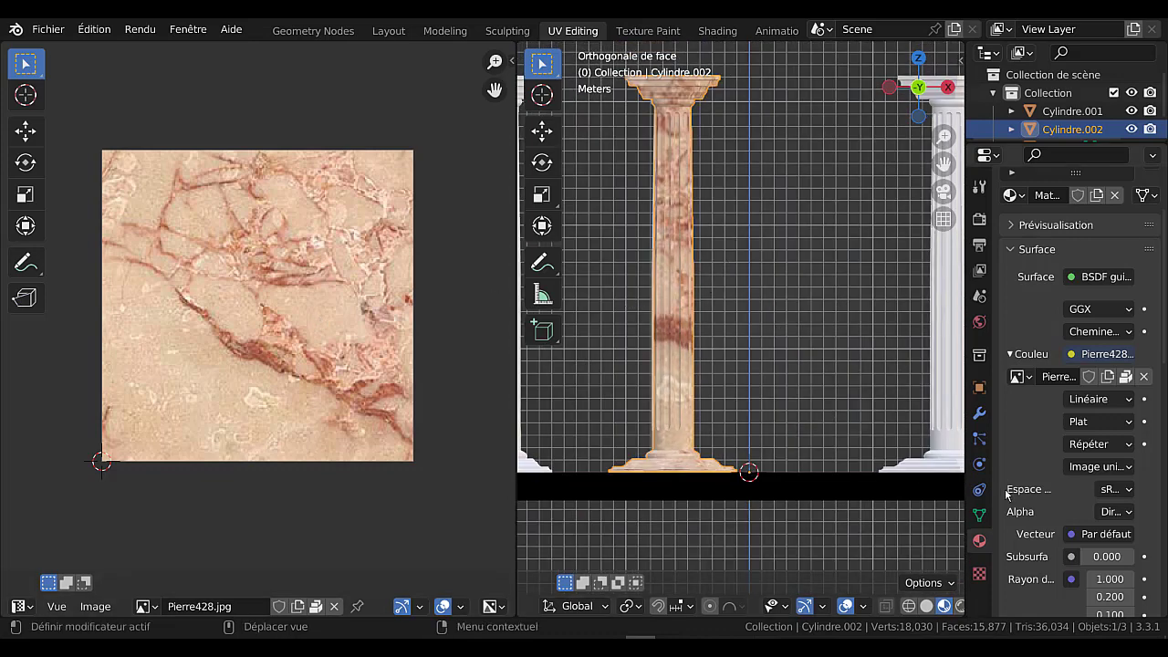
Back in Edit Mode, select the linked square UV islands of the base and capital at the centre of the layout.
key("Tab")
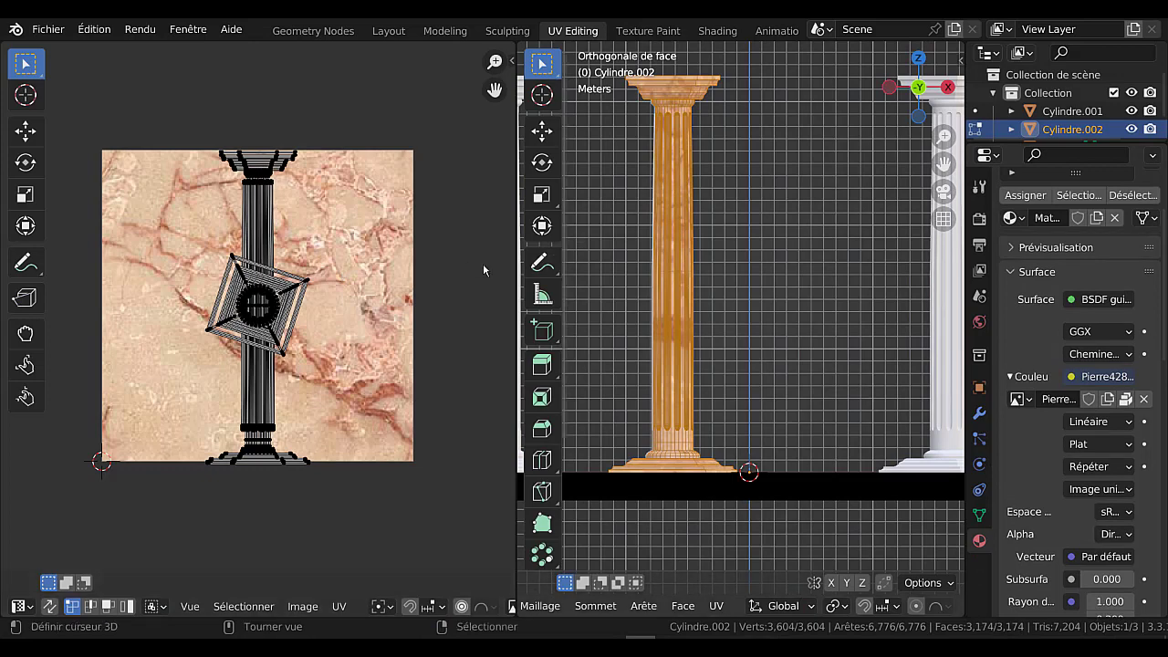
scroll(295, 286, "up", 1)
left_click(300, 284)
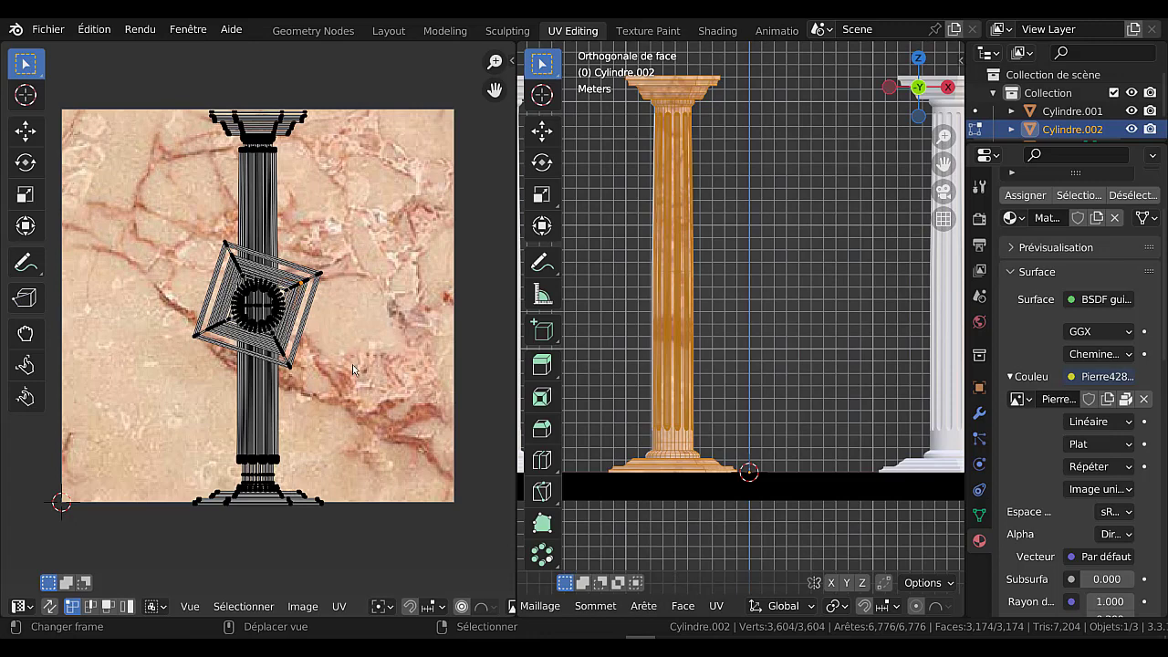
key("ctrl+l")
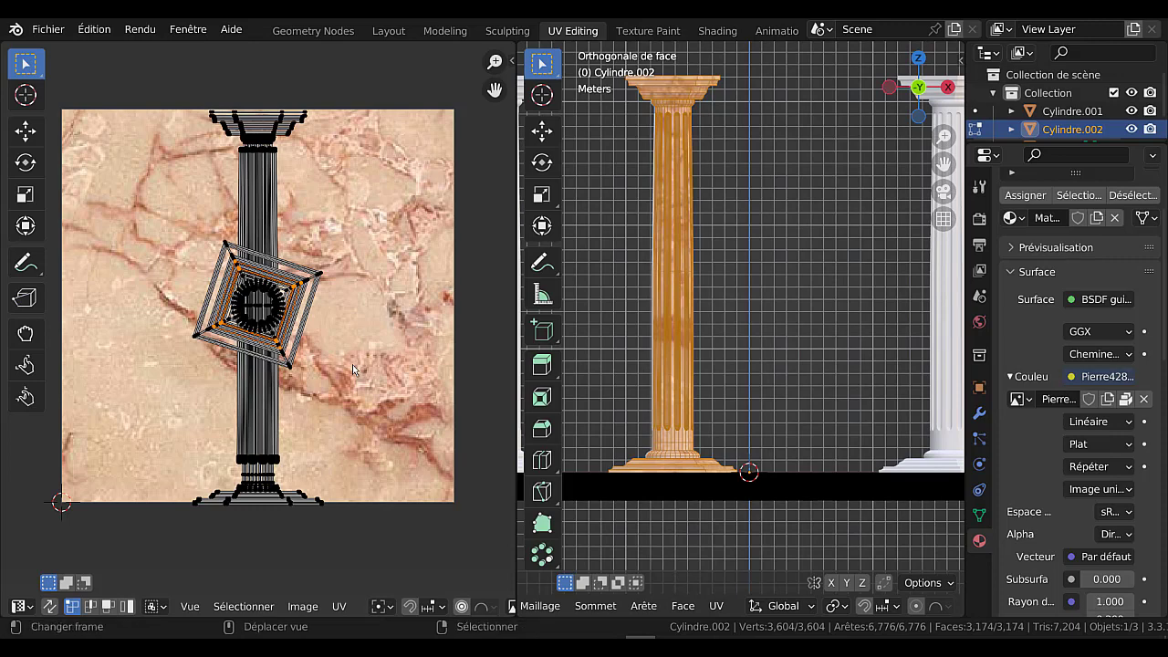
key("c")
left_click(308, 279)
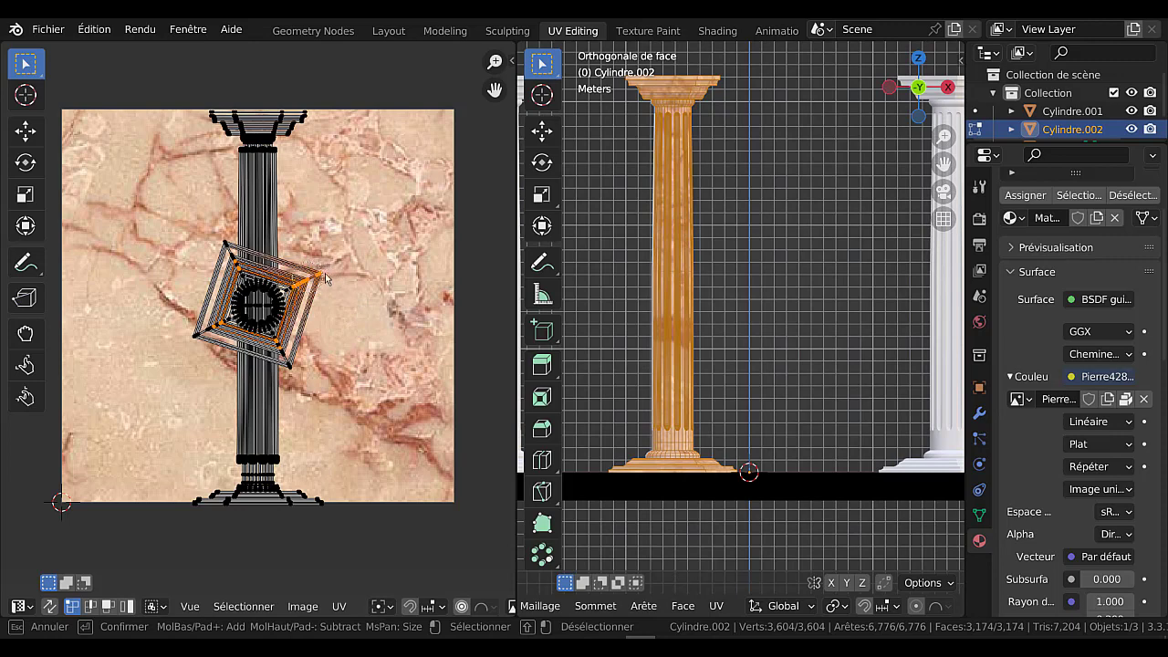
right_click(347, 276)
key("ctrl+l")
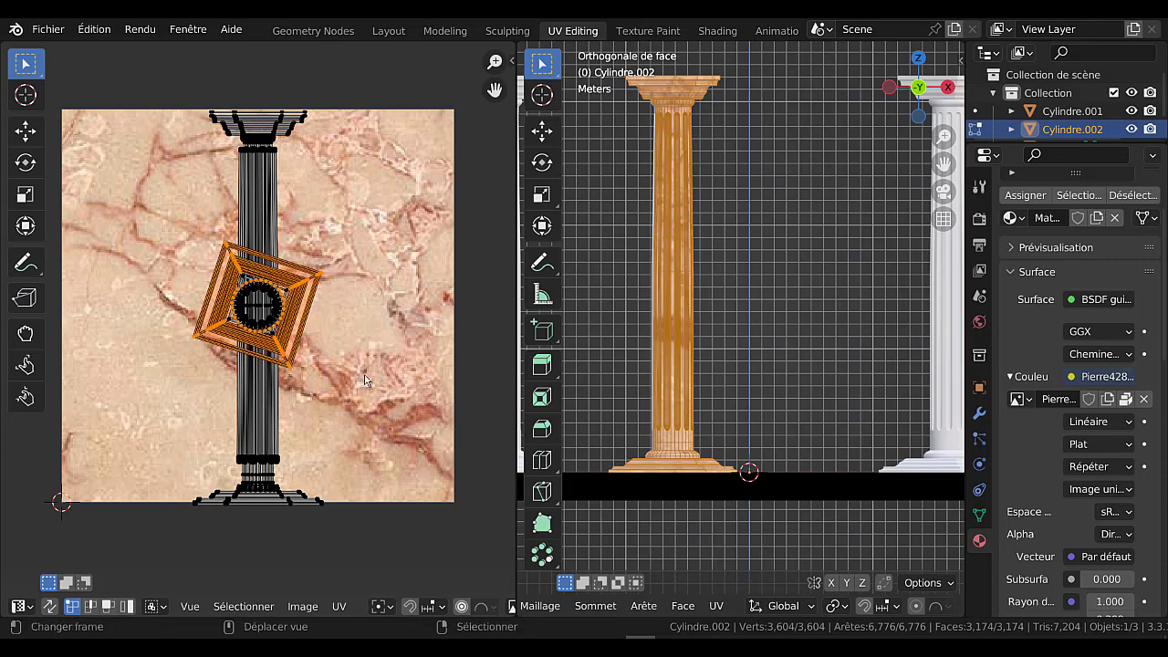
Move the selected square UV islands off the shaft's UVs onto the reddish veined area in the texture's lower right.
key("g")
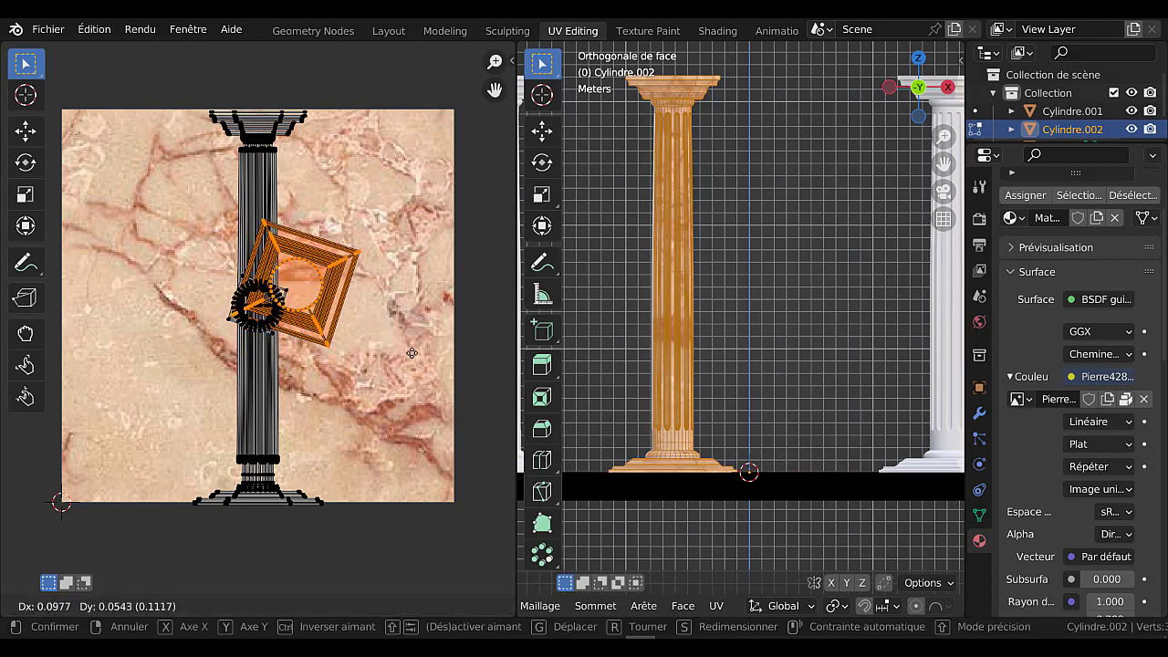
left_click(459, 313)
scroll(741, 349, "down", 1)
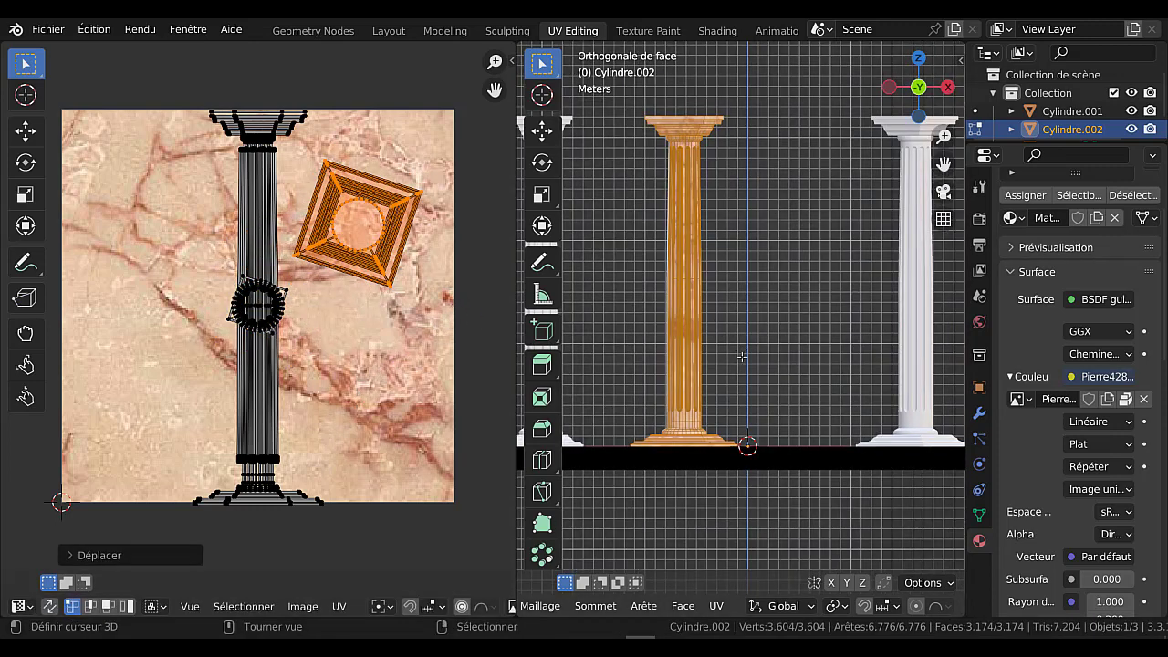
middle_click_drag(742, 357, 796, 325)
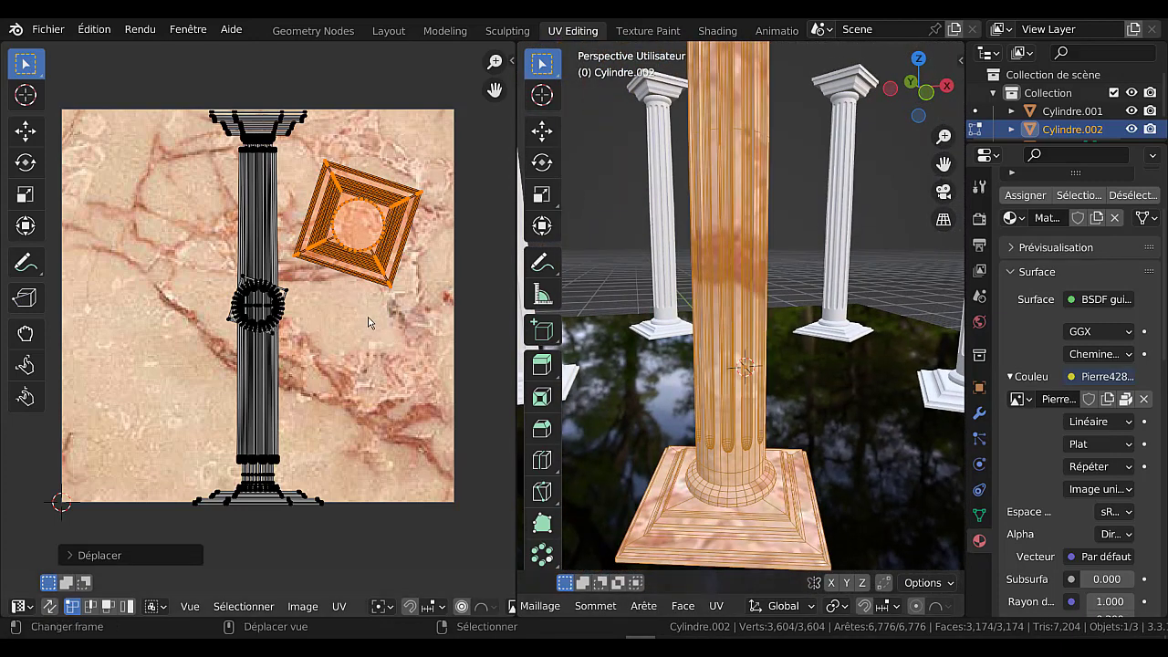
key("g")
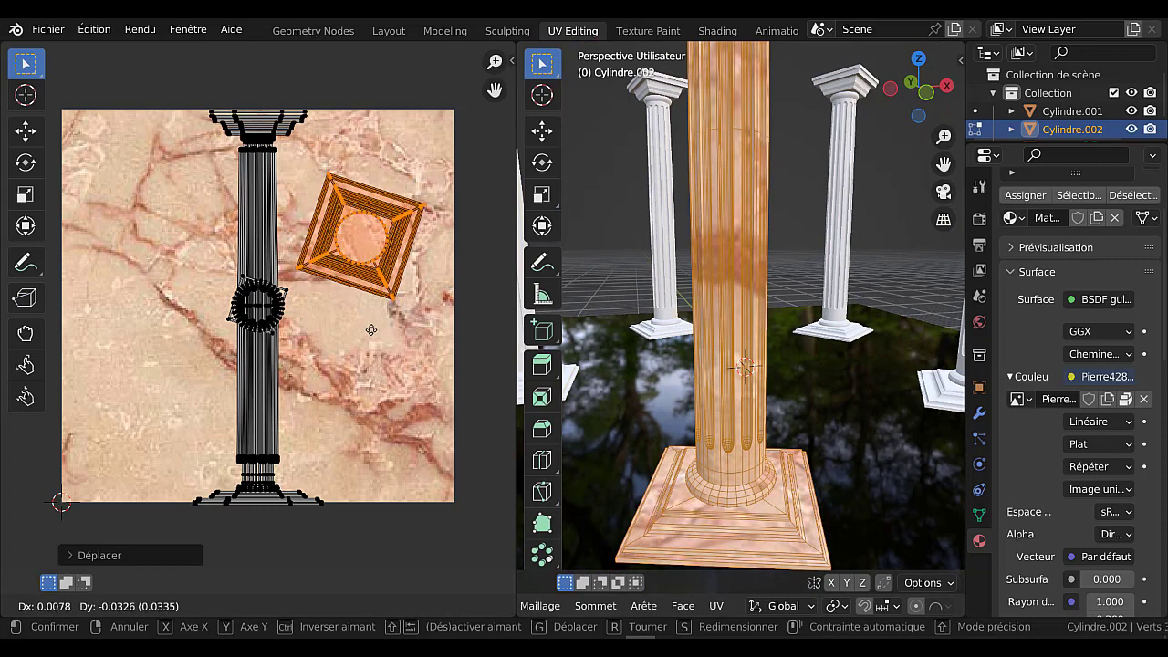
left_click(396, 478)
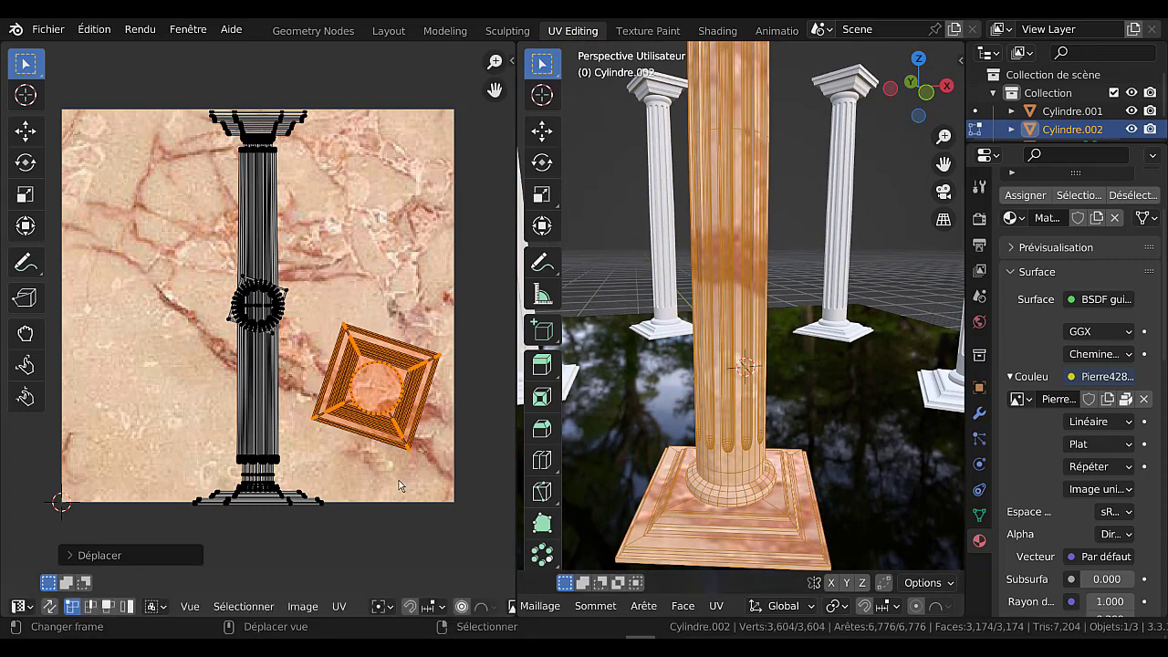
Scale the square UV islands up to about 1.81 times and check the stone pattern on the column in Object Mode.
key("s")
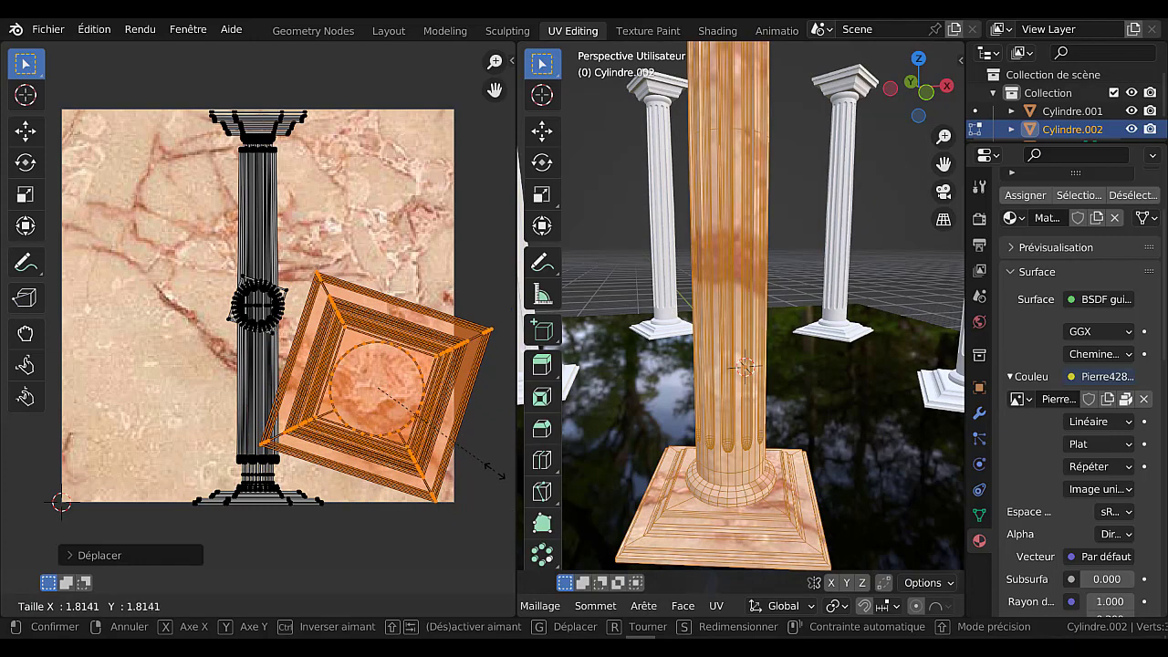
left_click(481, 481)
key("Tab")
scroll(777, 438, "down", 4)
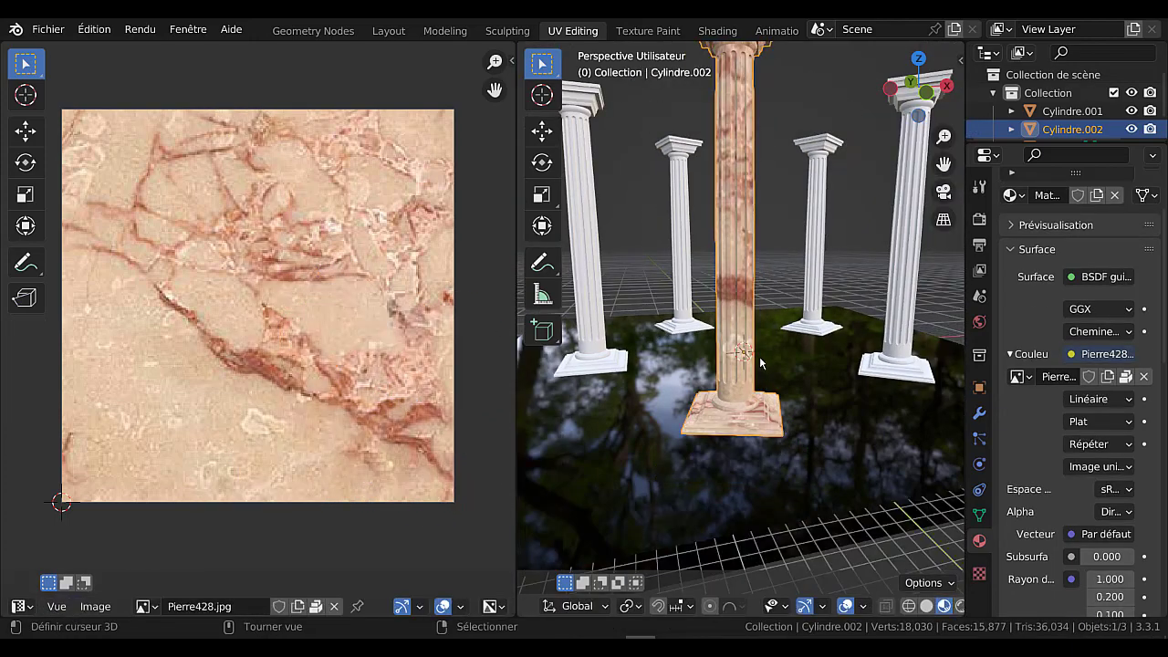
middle_click_drag(746, 348, 721, 444, "shift")
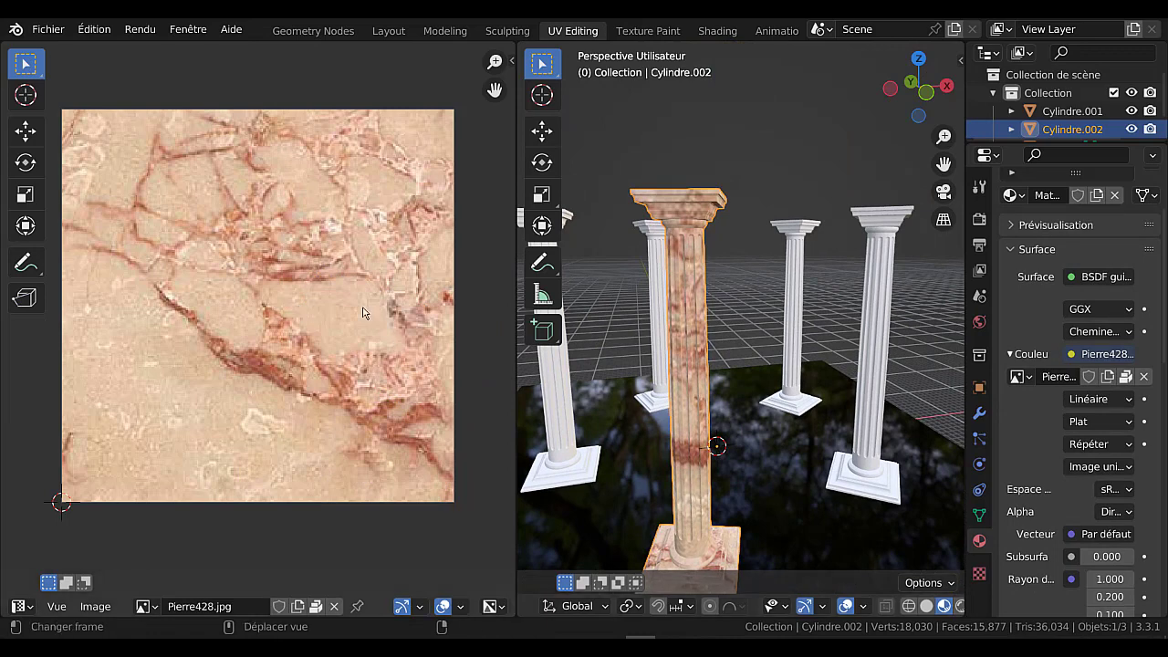
Try to select only the capital's side UVs with Circle Select and move them to another part of the texture.
key("Tab")
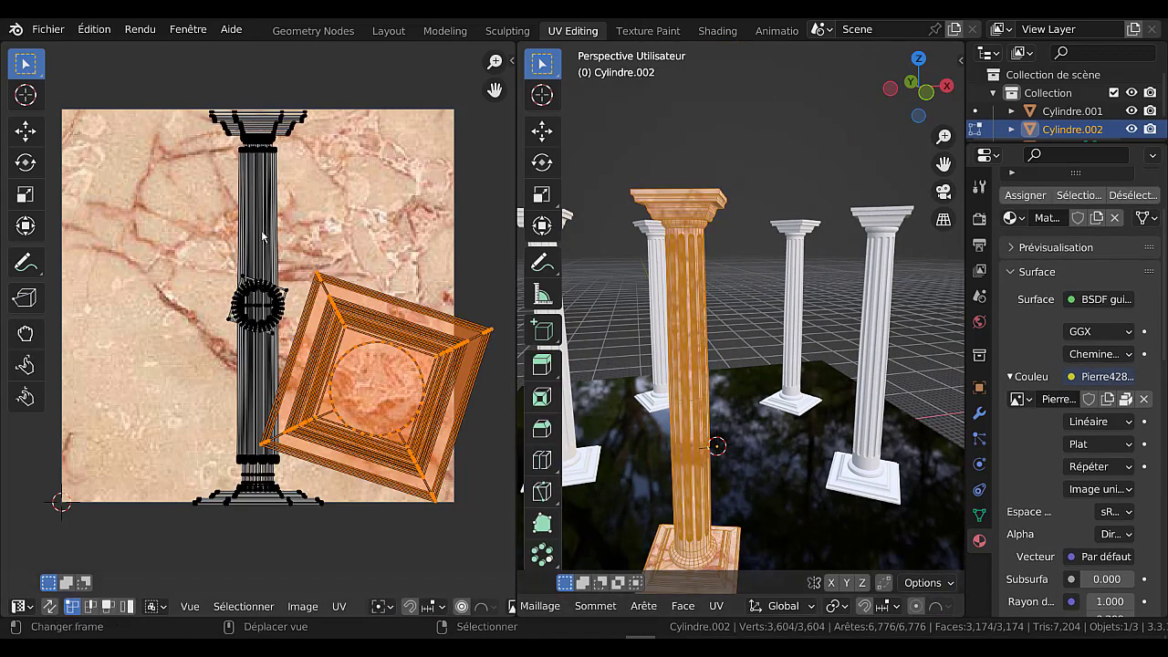
key("alt+a")
key("c")
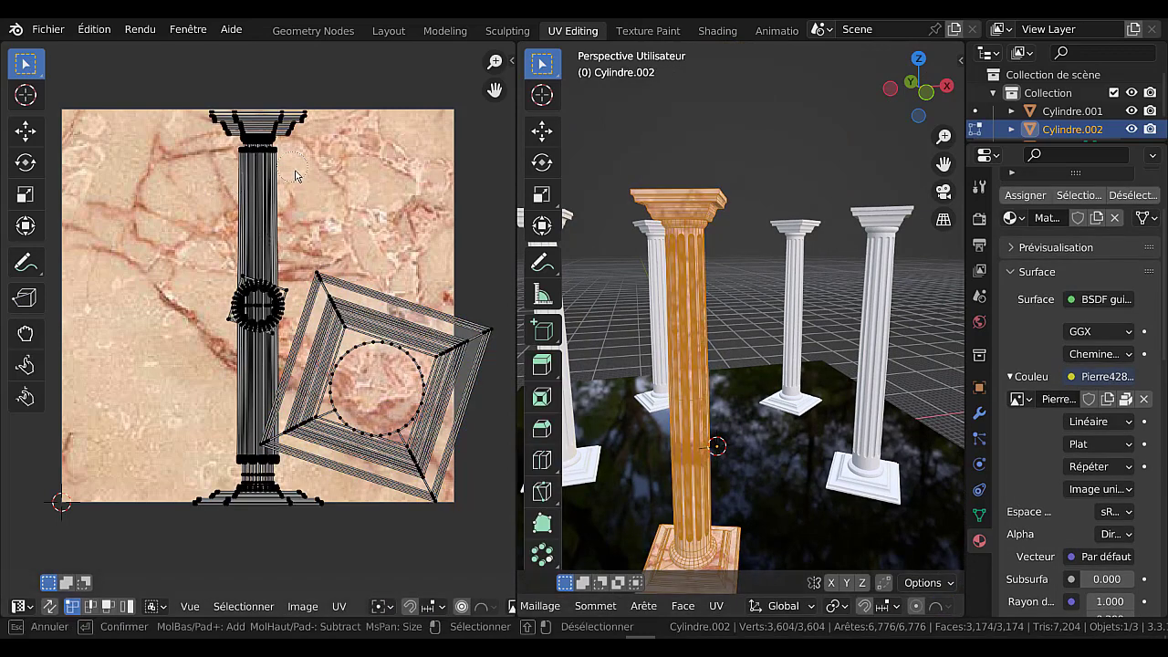
key("Escape")
scroll(345, 195, "down", 2)
key("c")
left_click_drag(234, 184, 258, 197)
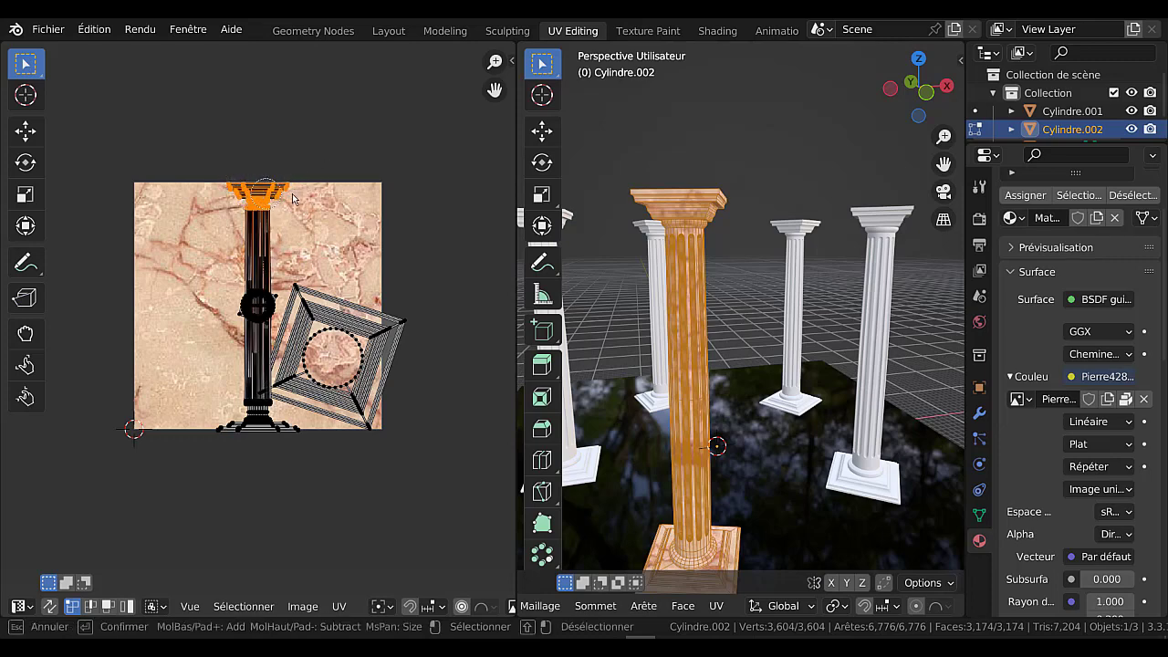
key("Escape")
scroll(739, 214, "up", 2)
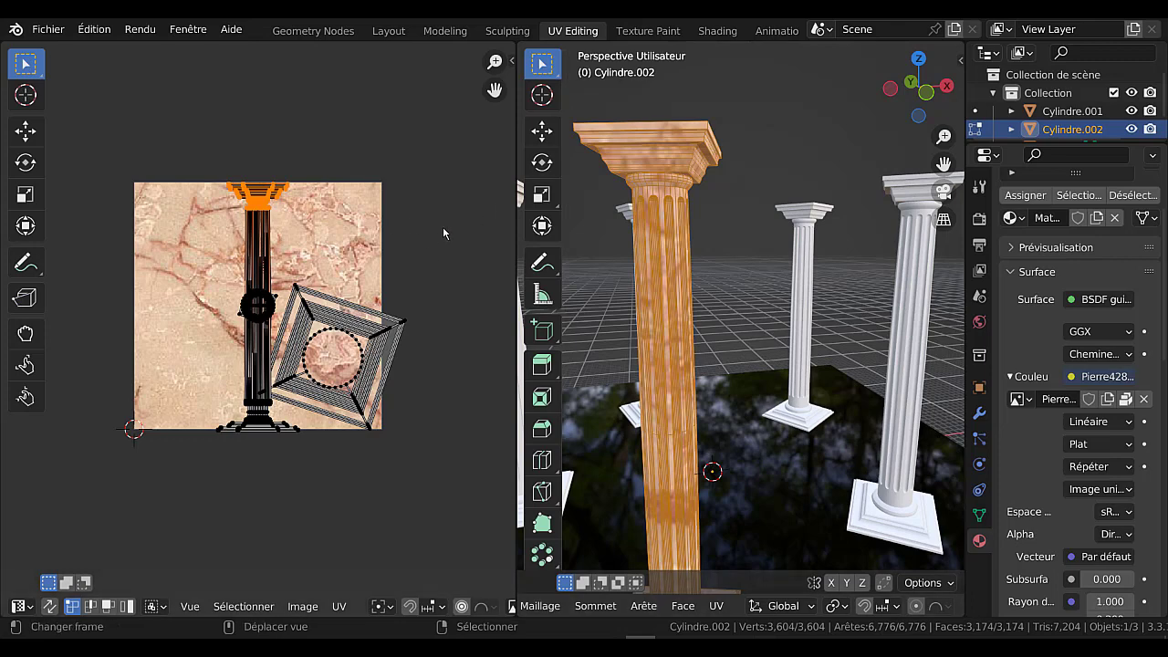
key("g")
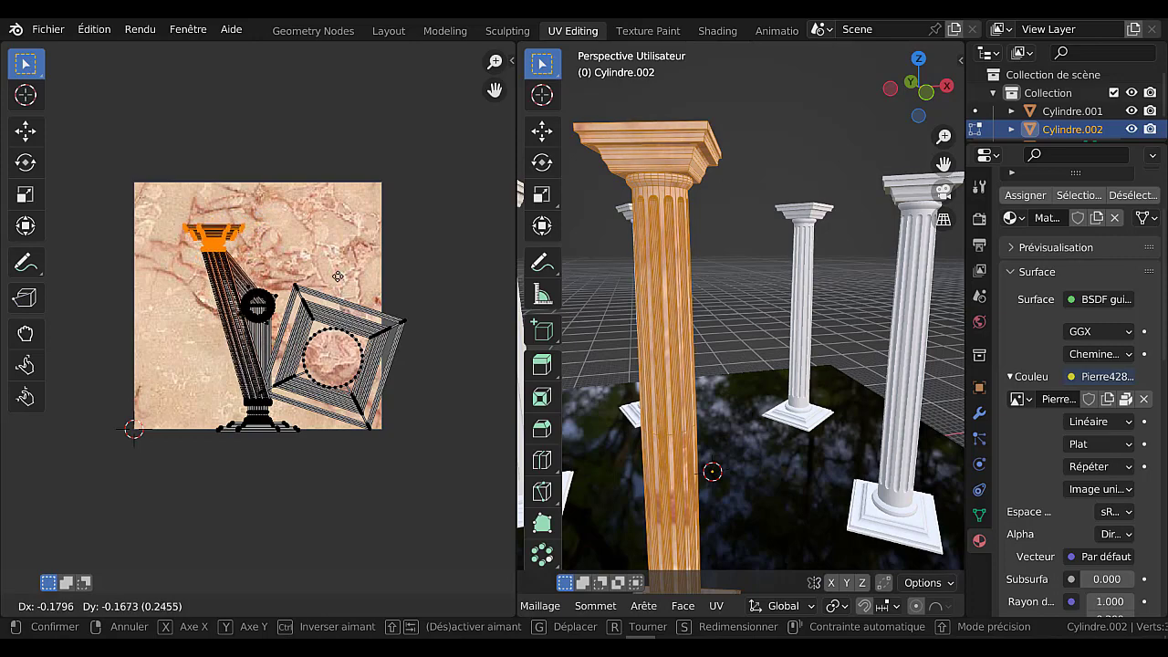
left_click(383, 267)
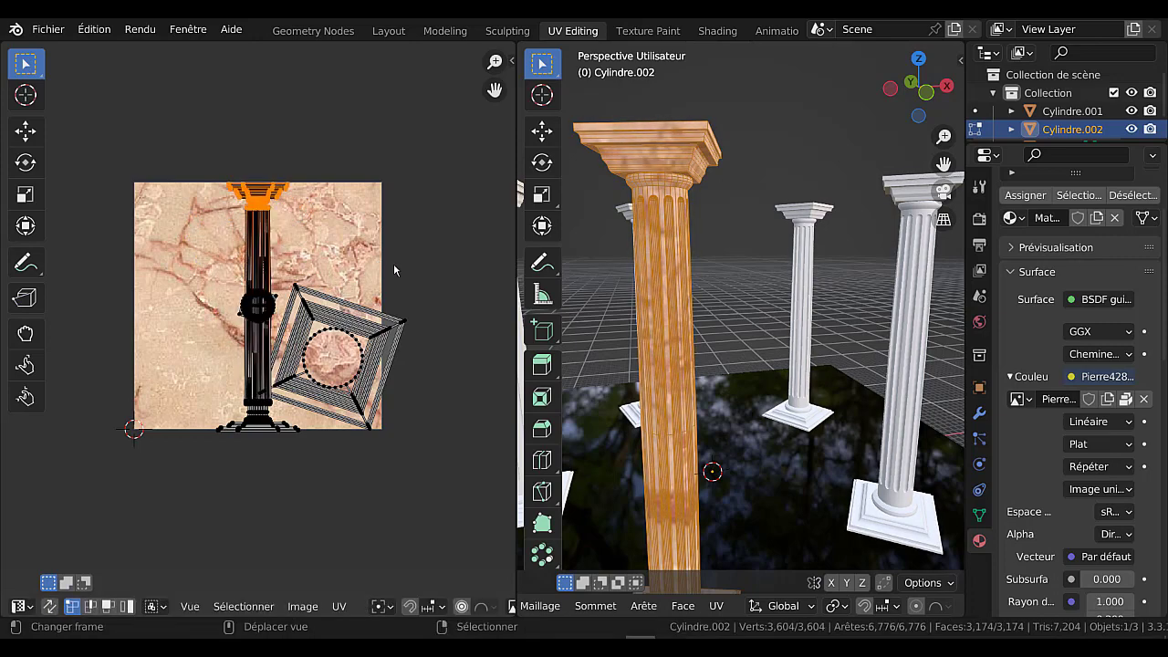
key("Tab")
Set the column material's specular to 1.000 and roughness to 0.000, and check the polished stone from near and far.
scroll(684, 256, "down", 5)
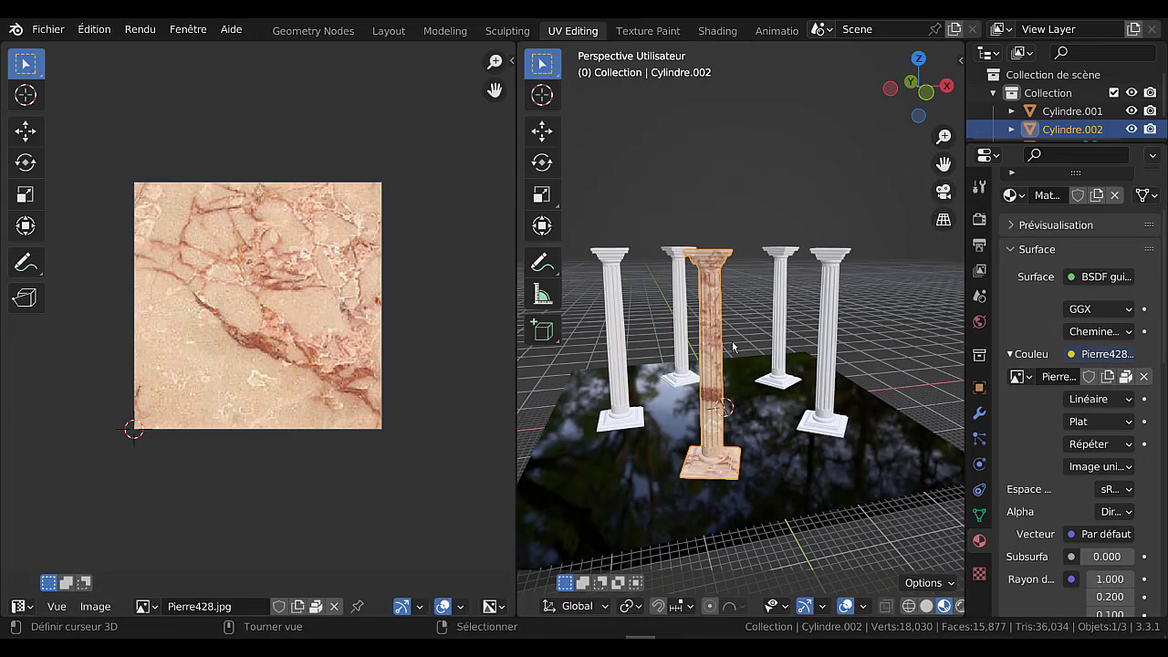
mouse_move(732, 342)
middle_mouse_down()
mouse_move(697, 321)
mouse_move(739, 333)
middle_mouse_up()
scroll(697, 321, "up", 4)
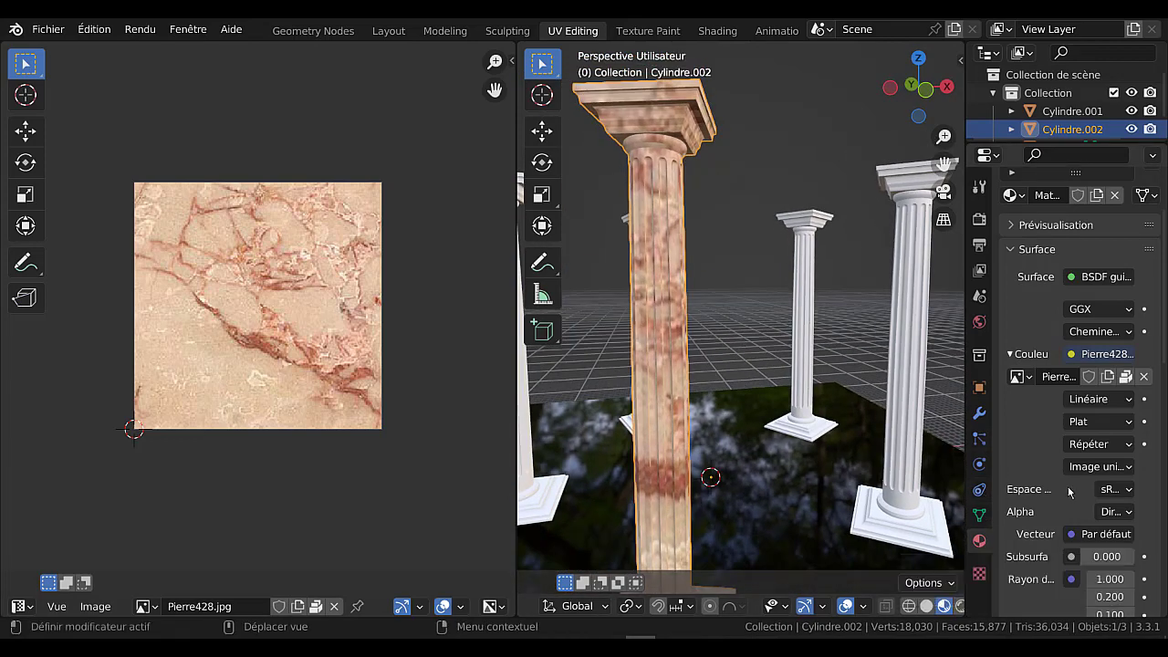
scroll(1060, 448, "down", 8)
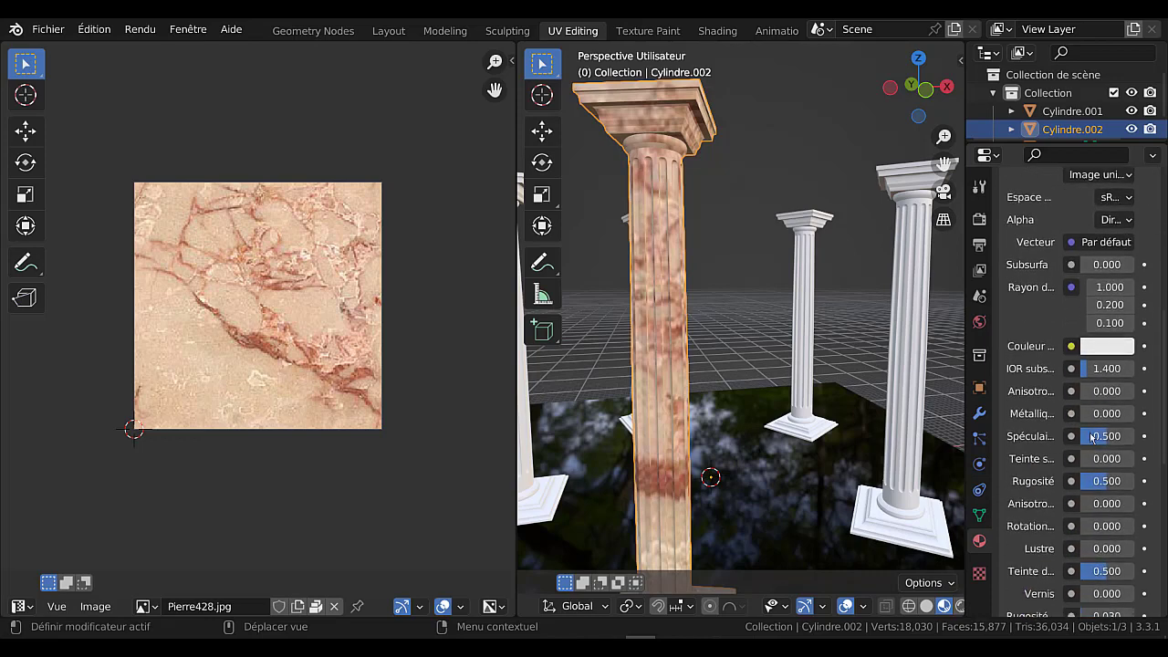
left_click_drag(1102, 436, 1134, 436)
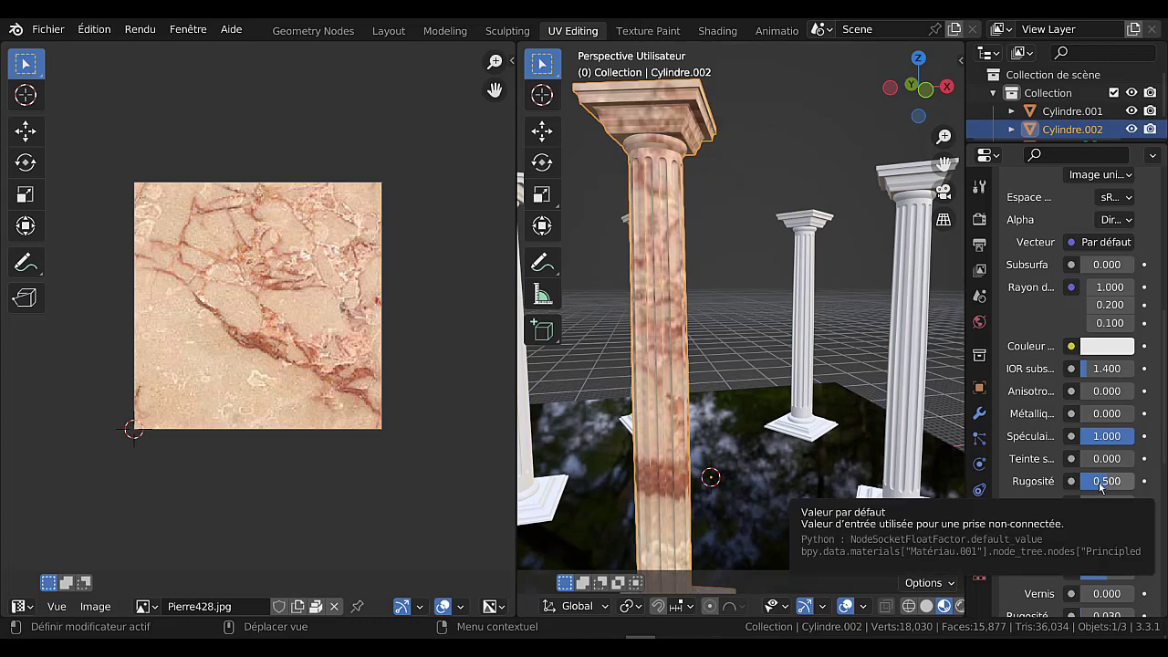
left_click_drag(1102, 484, 1073, 484)
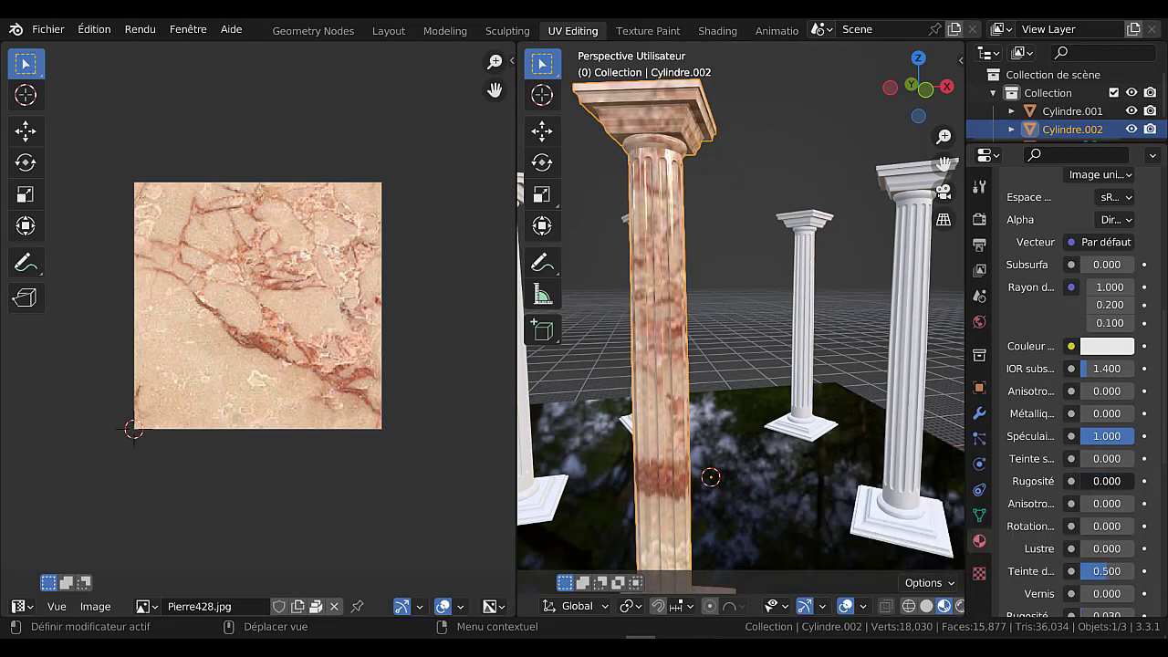
middle_click_drag(699, 292, 702, 303)
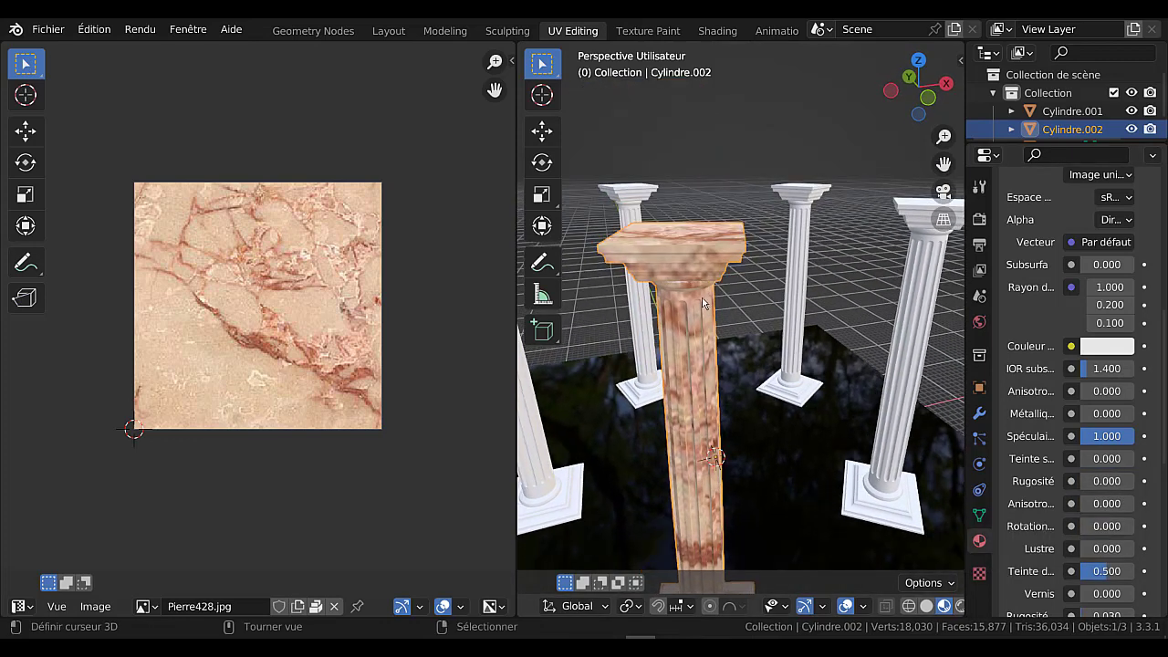
scroll(702, 301, "up", 2)
middle_click_drag(678, 263, 692, 245)
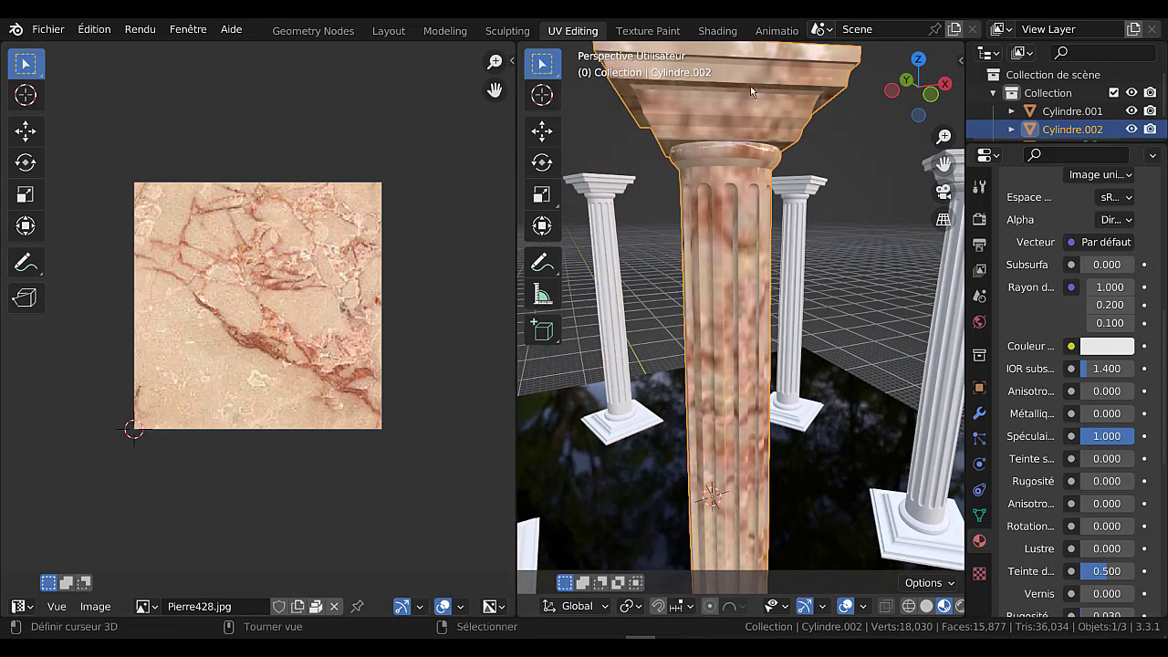
scroll(743, 183, "down", 4)
scroll(748, 272, "down", 1)
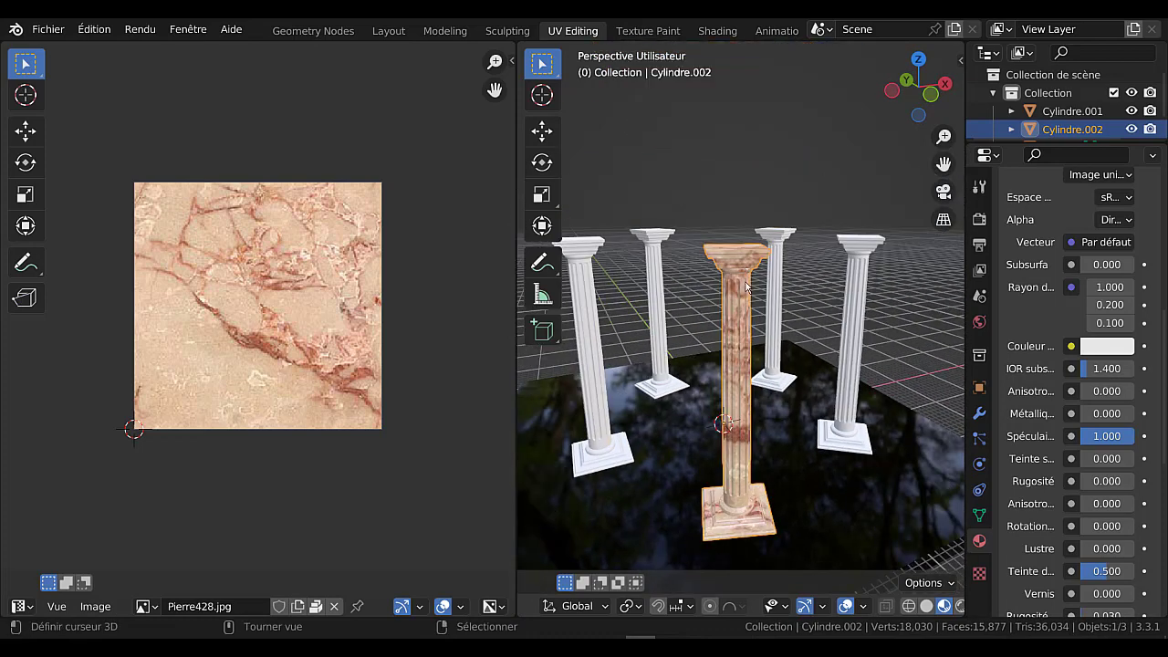
Return to the Layout workspace and view the textured column together with the whole circle of columns.
scroll(745, 285, "up", 2)
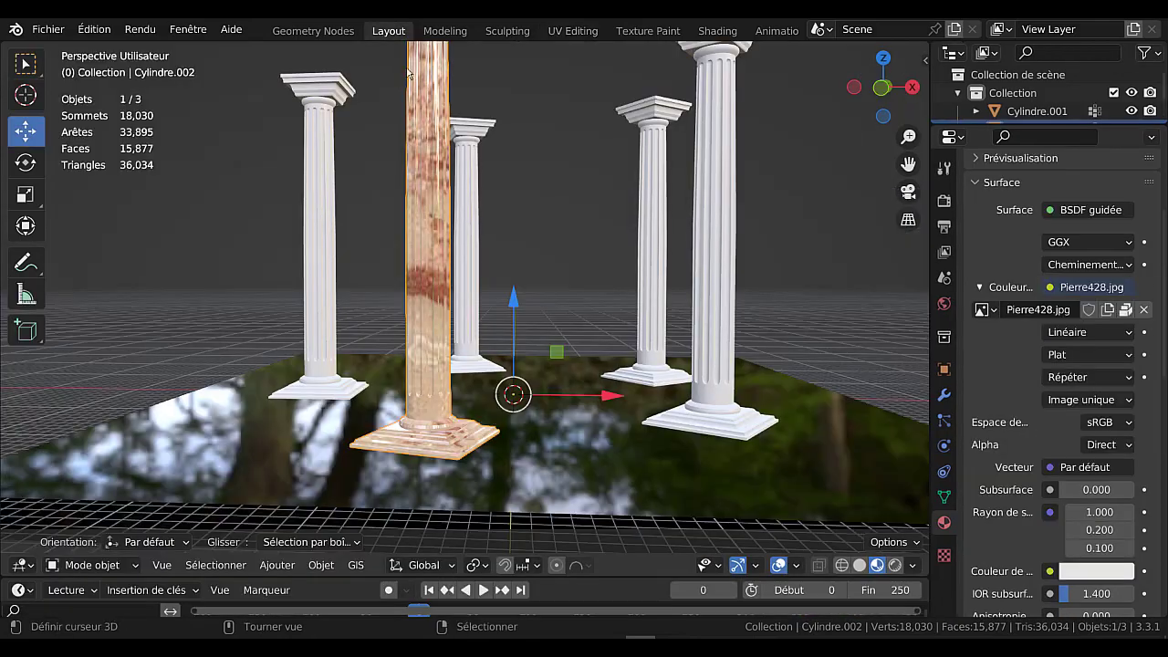
left_click(394, 33)
middle_click_drag(456, 239, 572, 259)
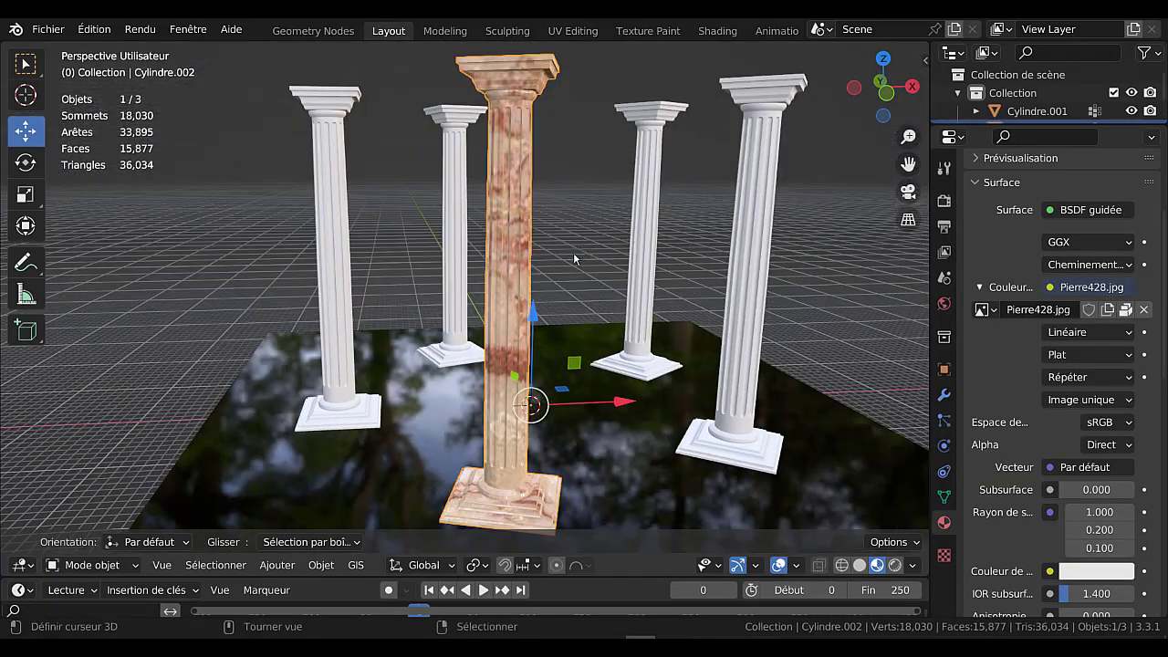
Apply auto smooth shading with a 30° angle to the stone-textured column and check its fluting.
key("q")
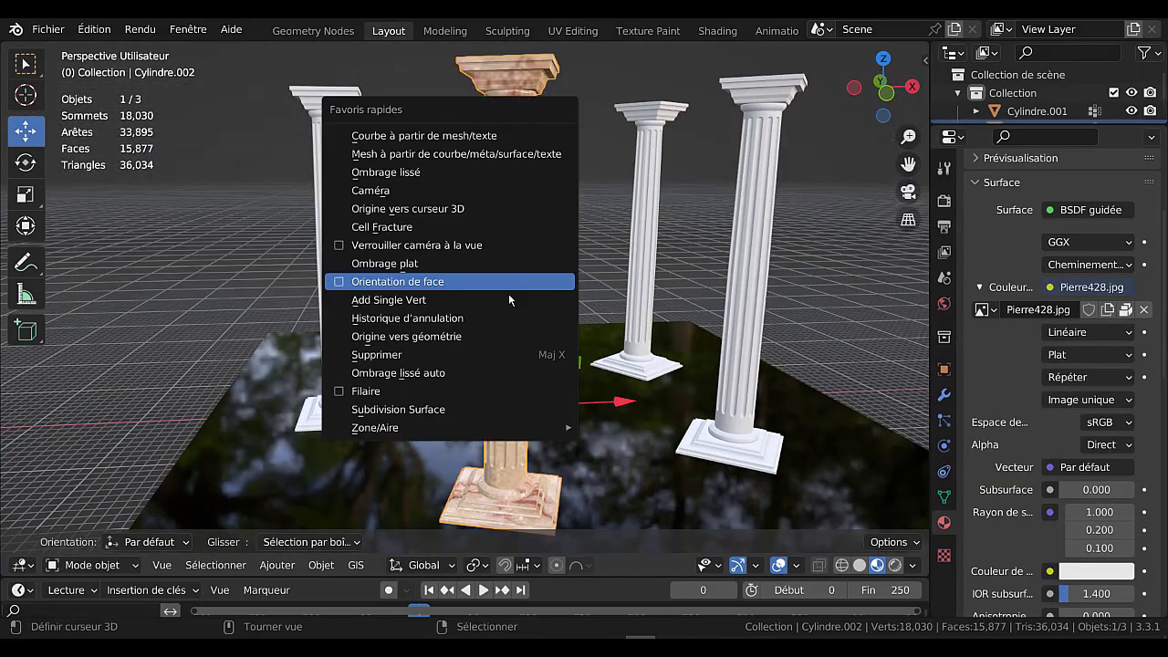
left_click(385, 373)
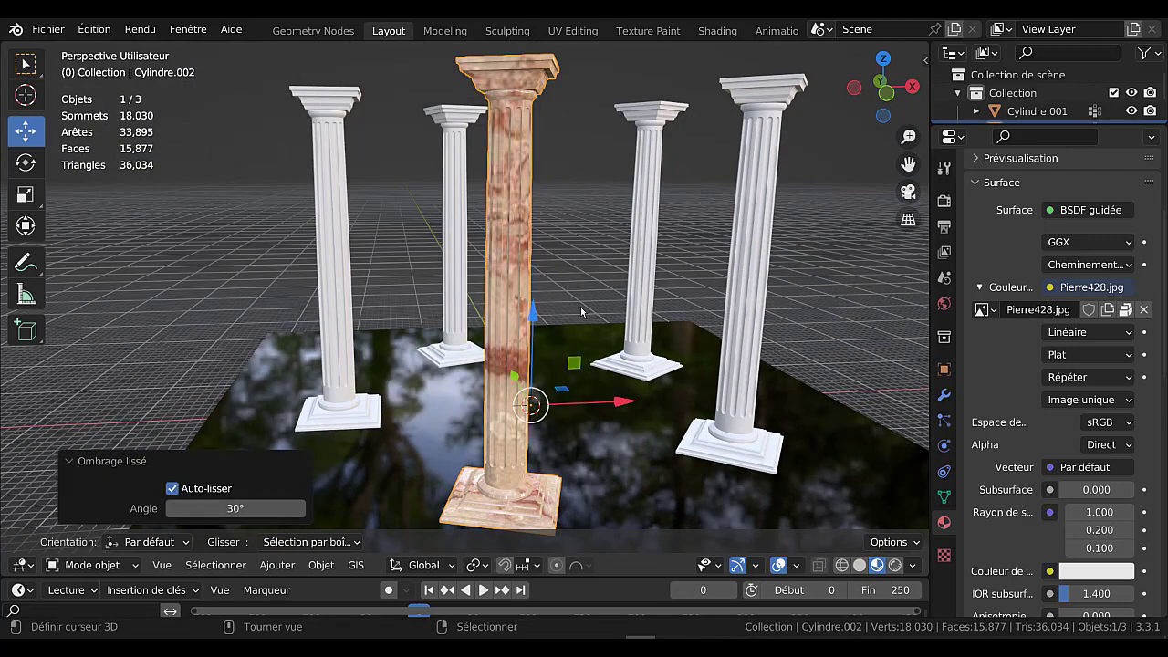
middle_click_drag(562, 306, 545, 308)
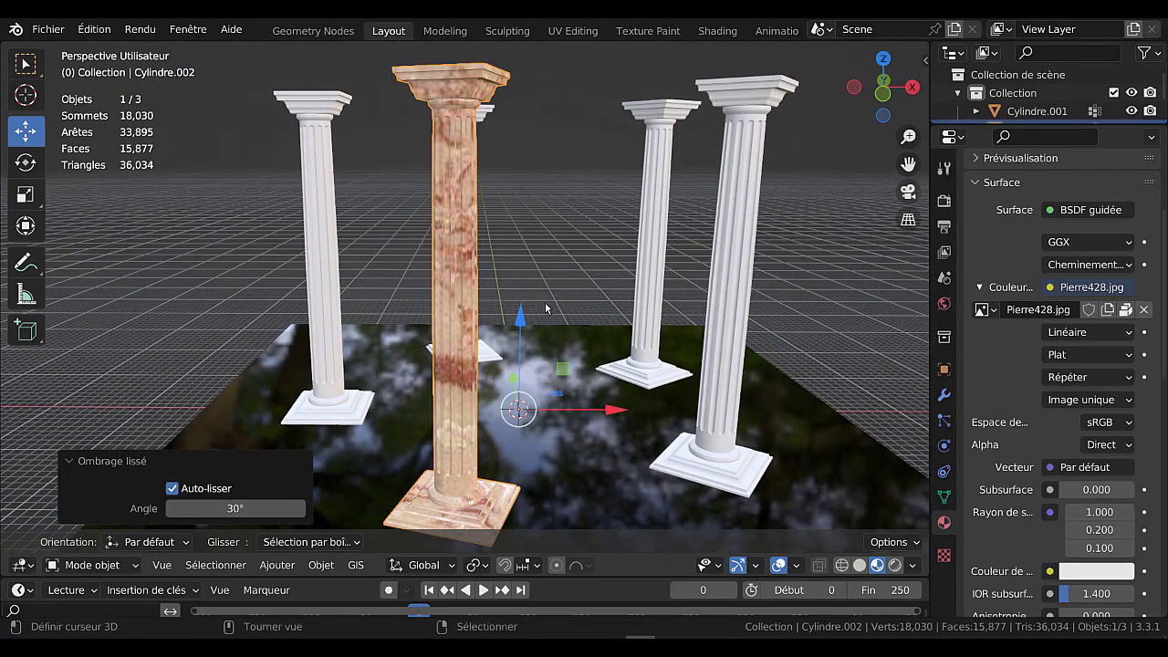
Add a camera and align it to a view showing all five columns and the whole floor slab.
middle_click_drag(478, 214, 479, 264)
scroll(479, 263, "down", 2)
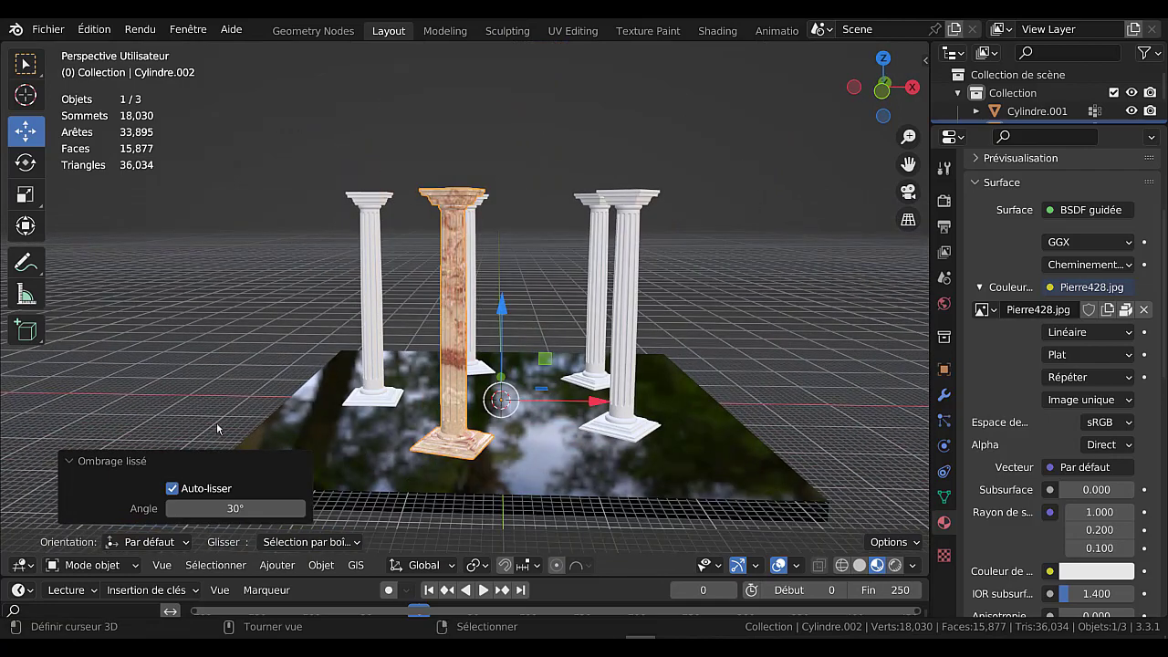
left_click(277, 565)
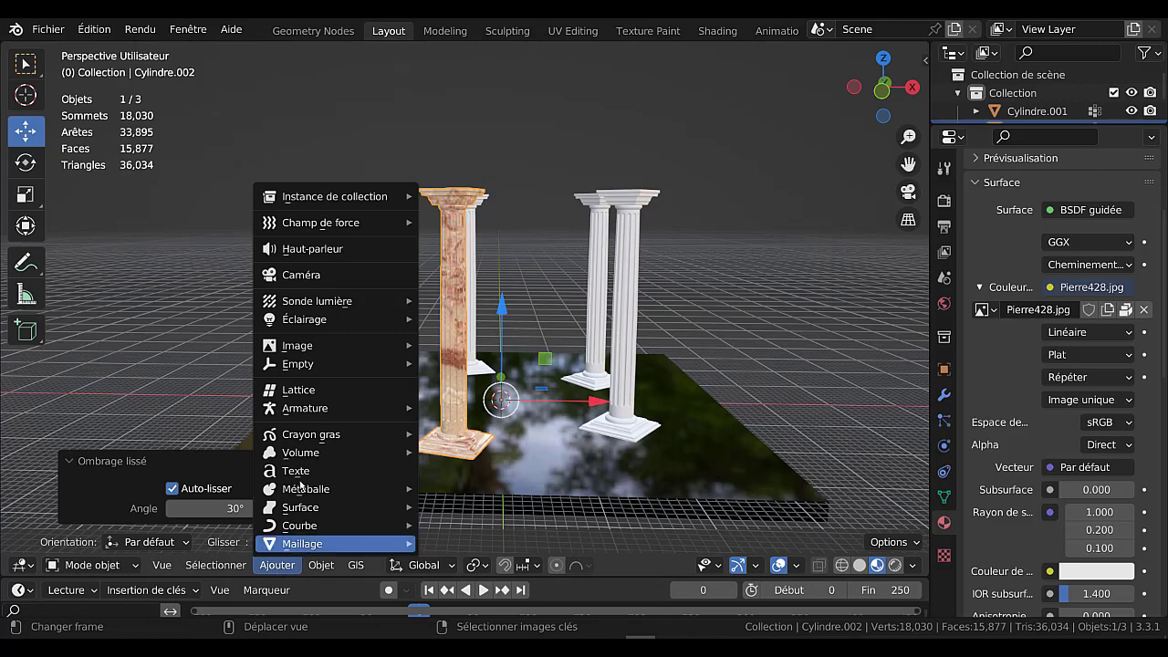
left_click(305, 274)
scroll(745, 343, "down", 2)
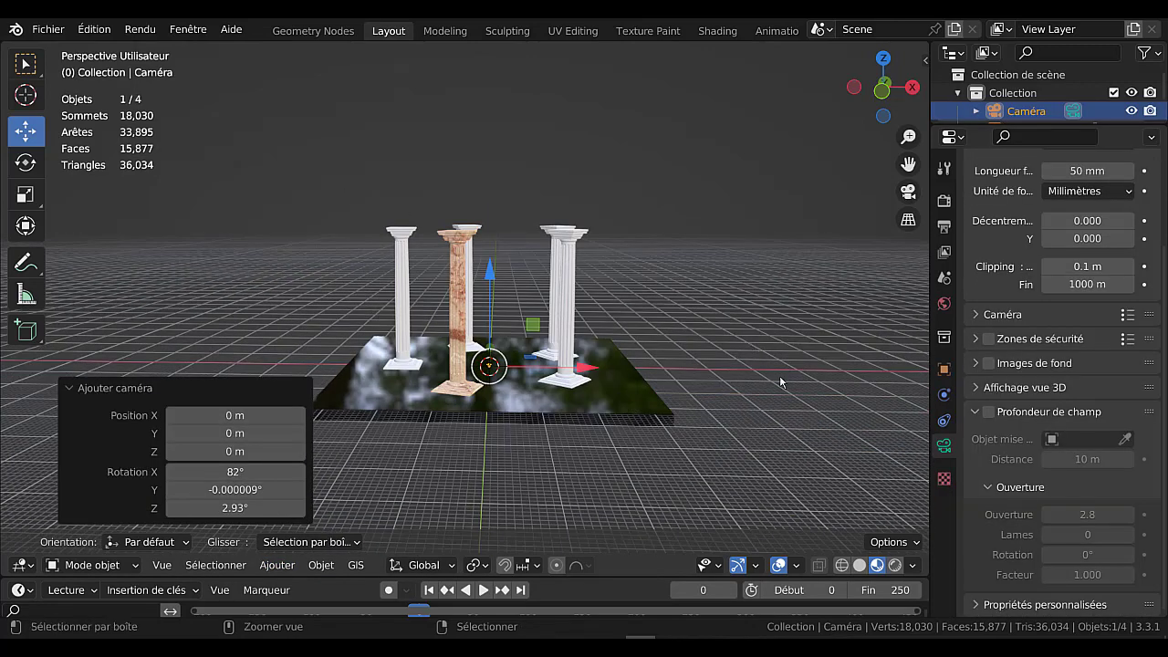
key("ctrl+alt+KP_0")
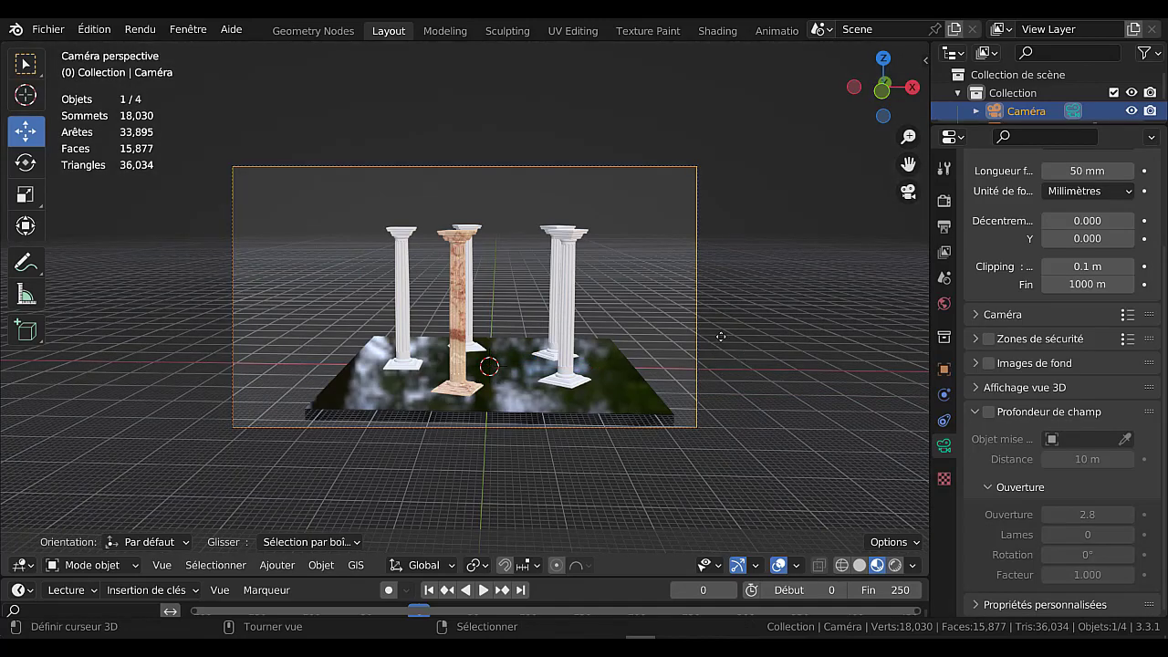
Reframe the columns by shifting the camera and setting its focal length to 70 mm, and run a test render.
key("g")
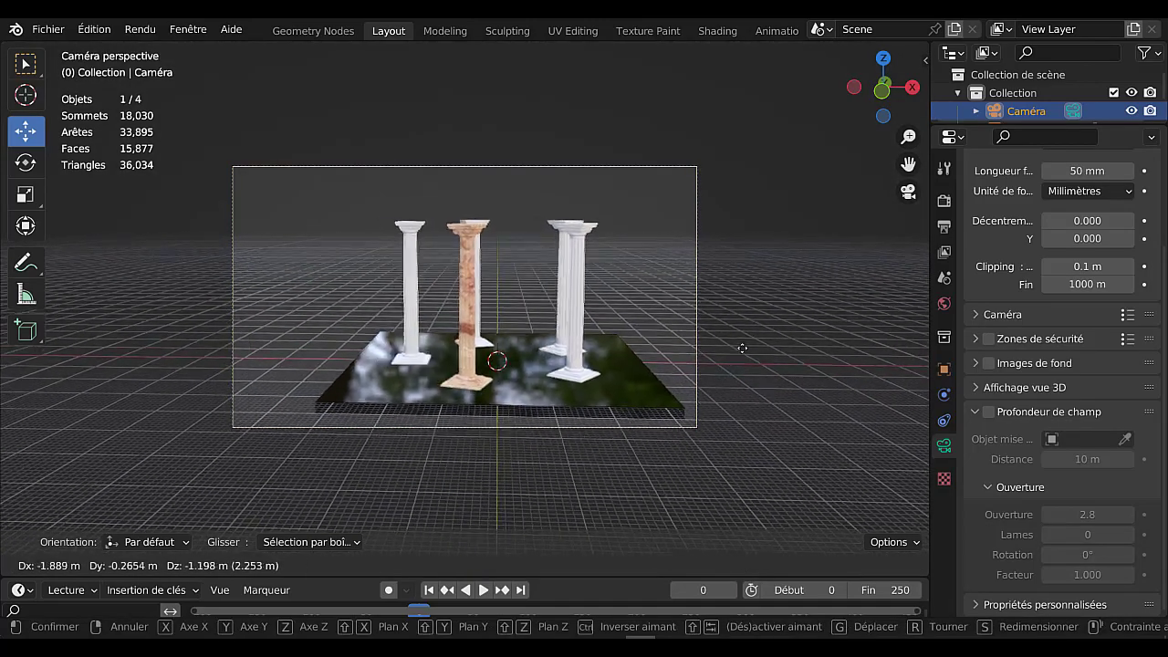
left_click(786, 459)
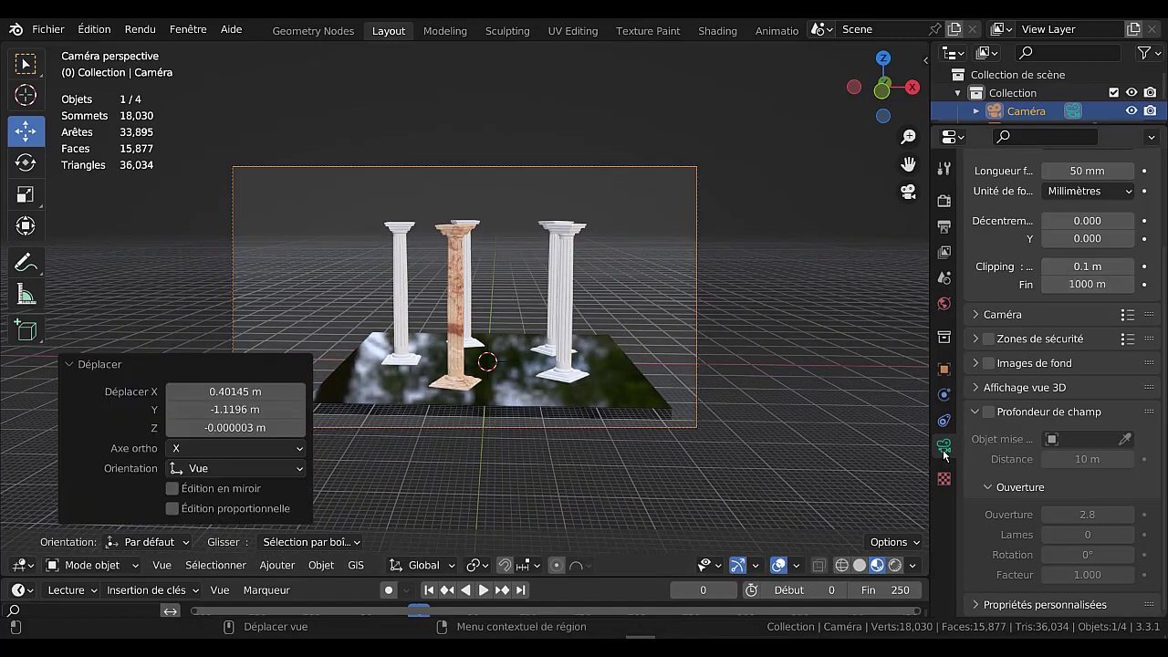
left_click_drag(1074, 171, 1114, 171)
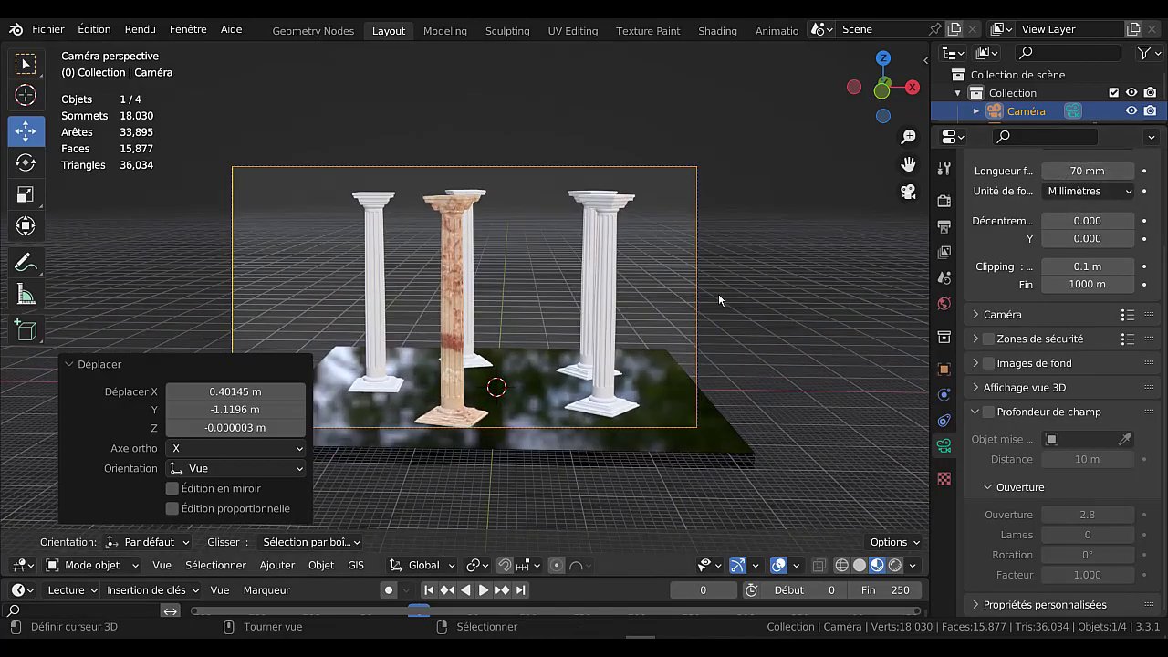
key("g")
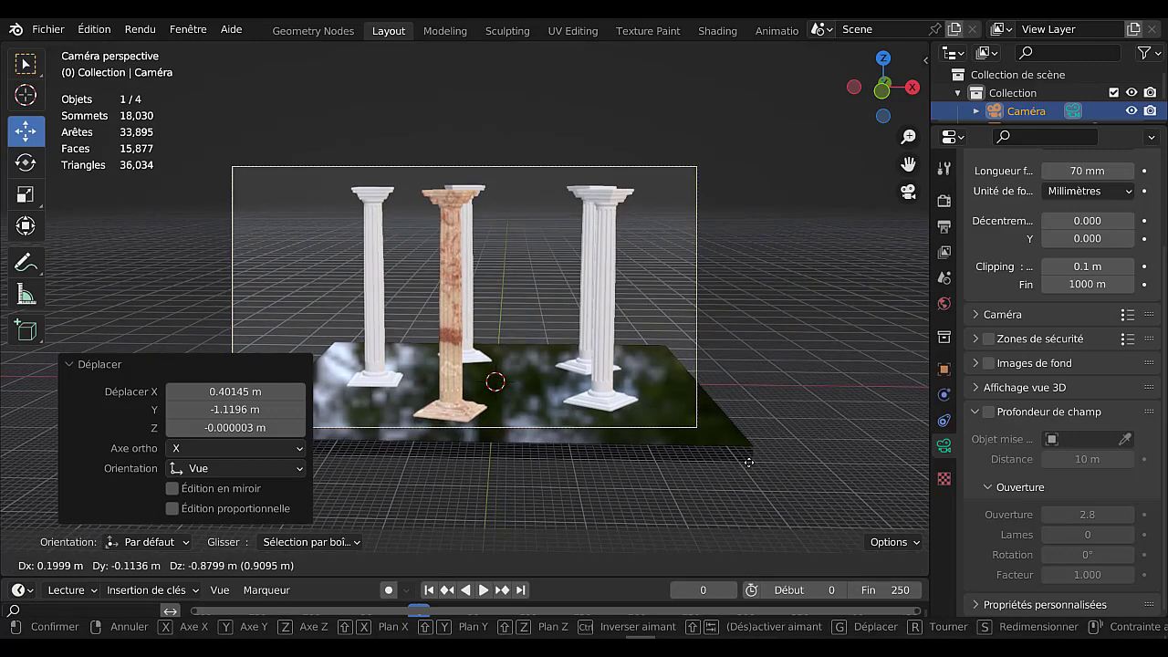
left_click(786, 280)
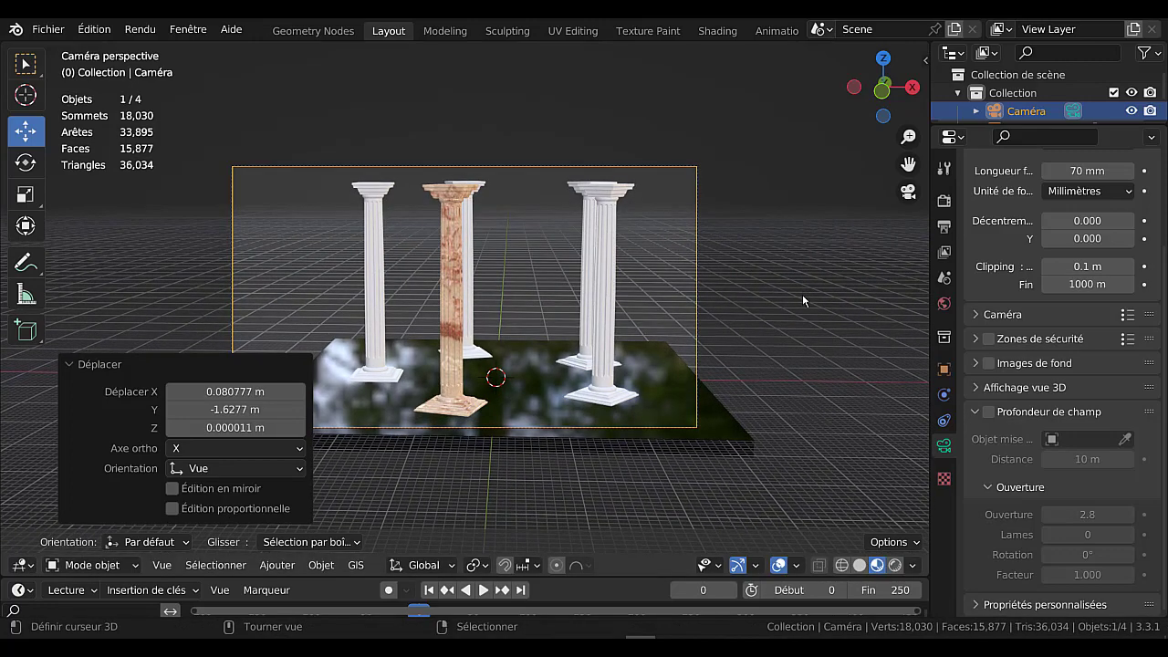
key("F12")
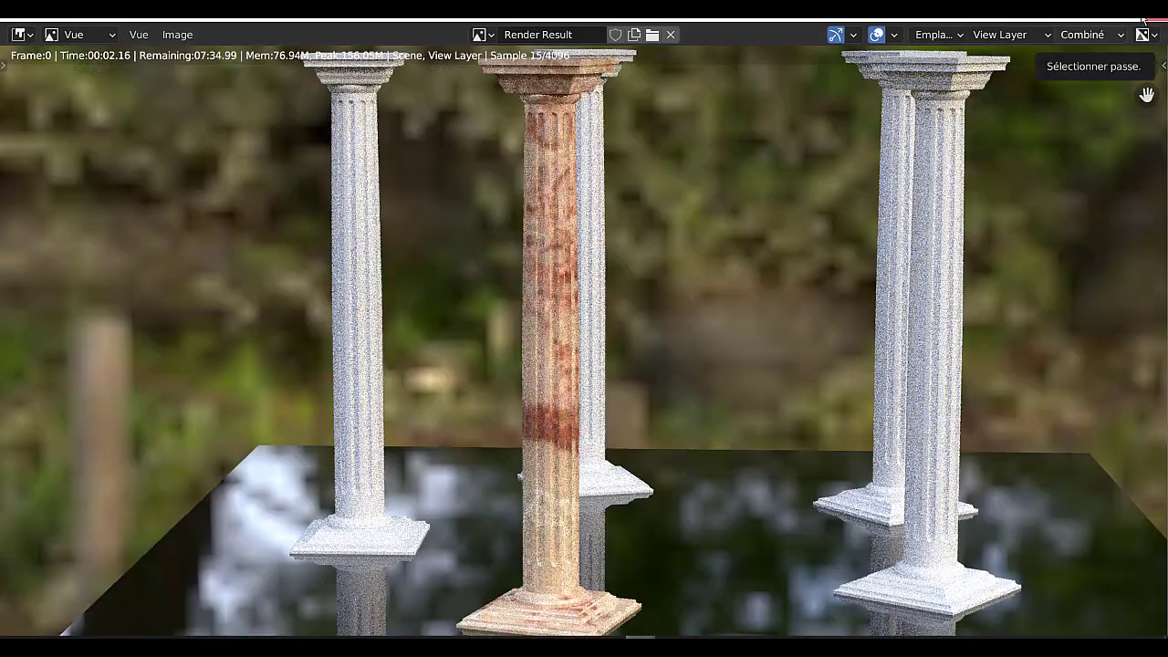
key("Escape")
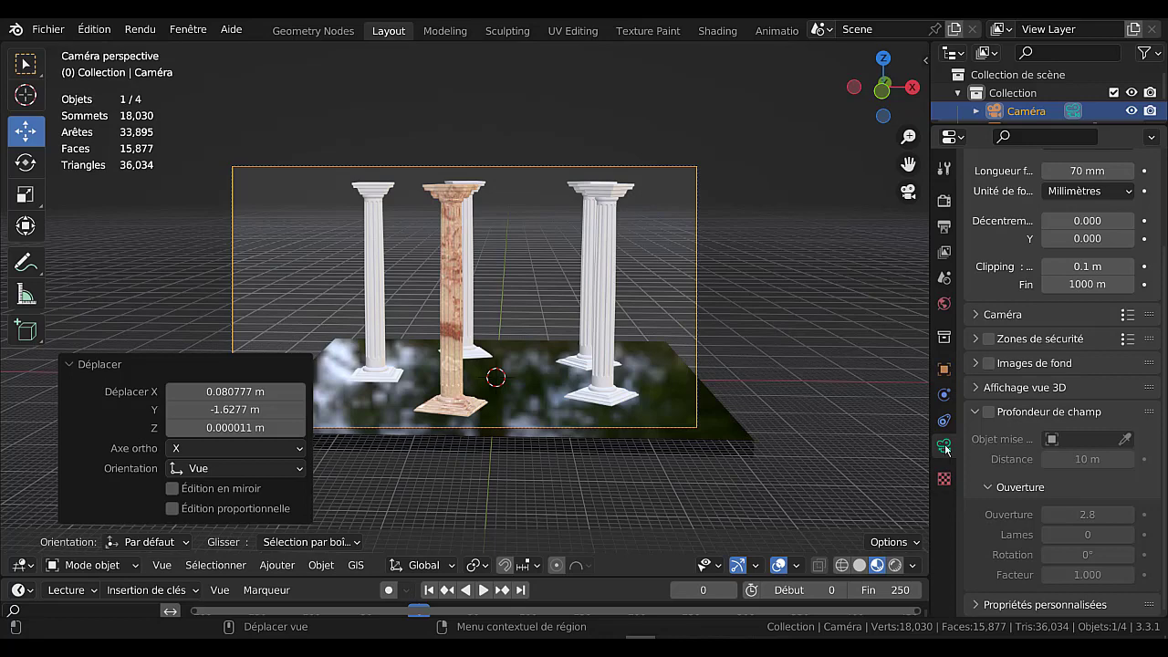
Turn off camera ray visibility for the world's forest.exr background, keeping the other ray types enabled.
left_click(944, 307)
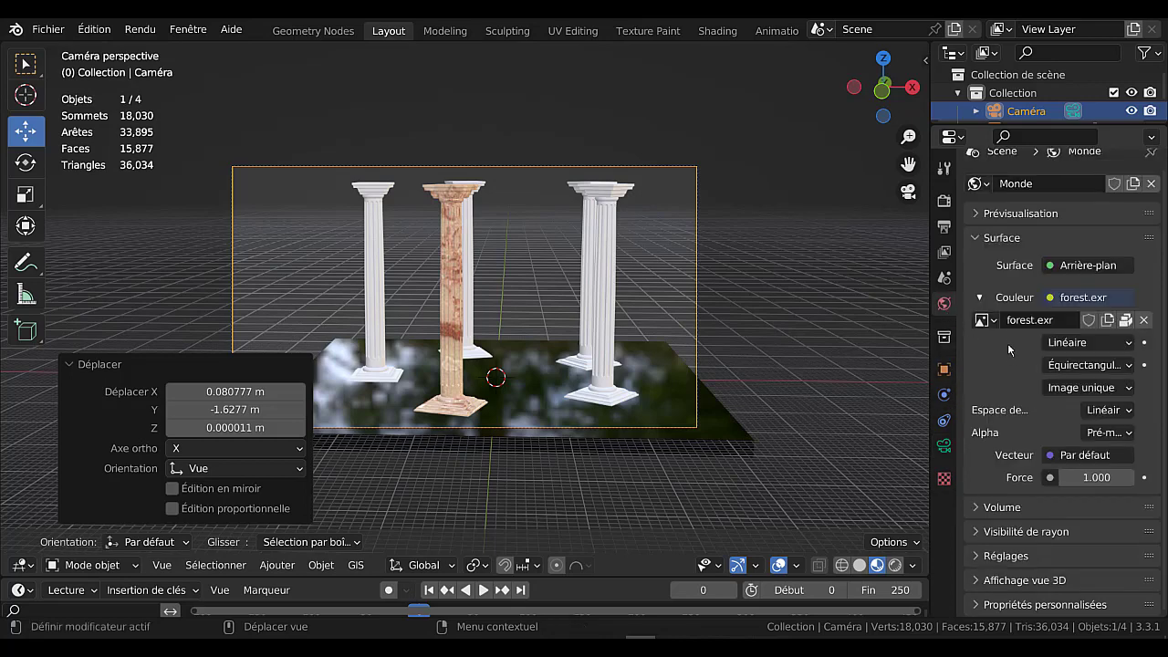
left_click(1001, 509)
scroll(1041, 580, "down", 1)
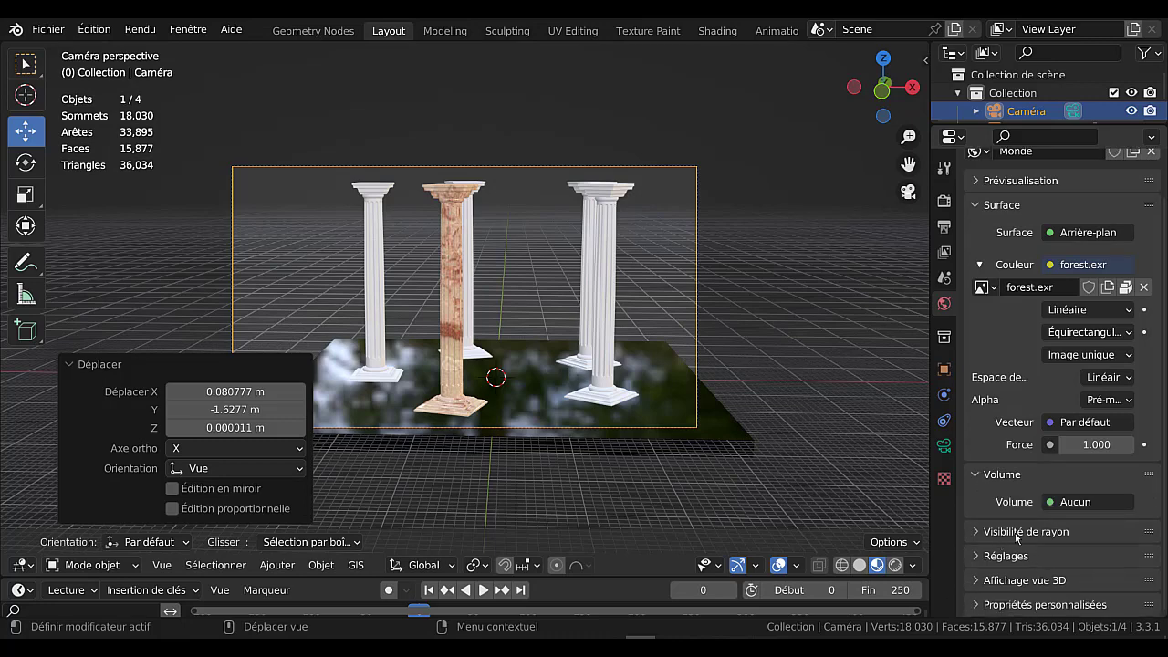
left_click(983, 535)
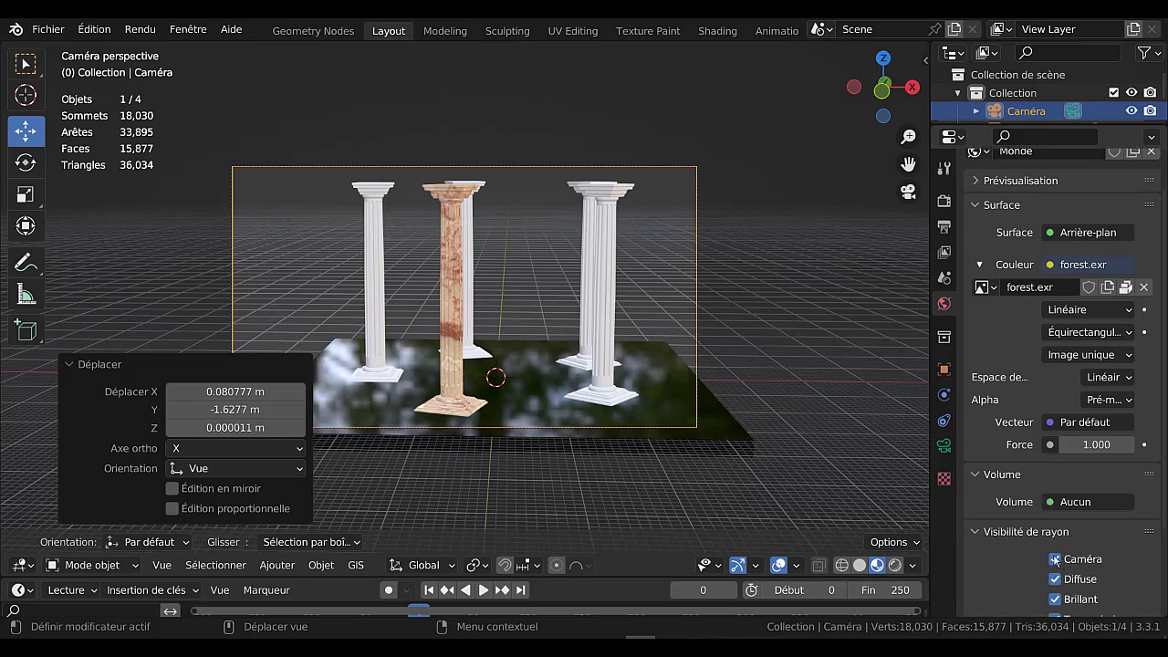
scroll(1095, 560, "down", 4)
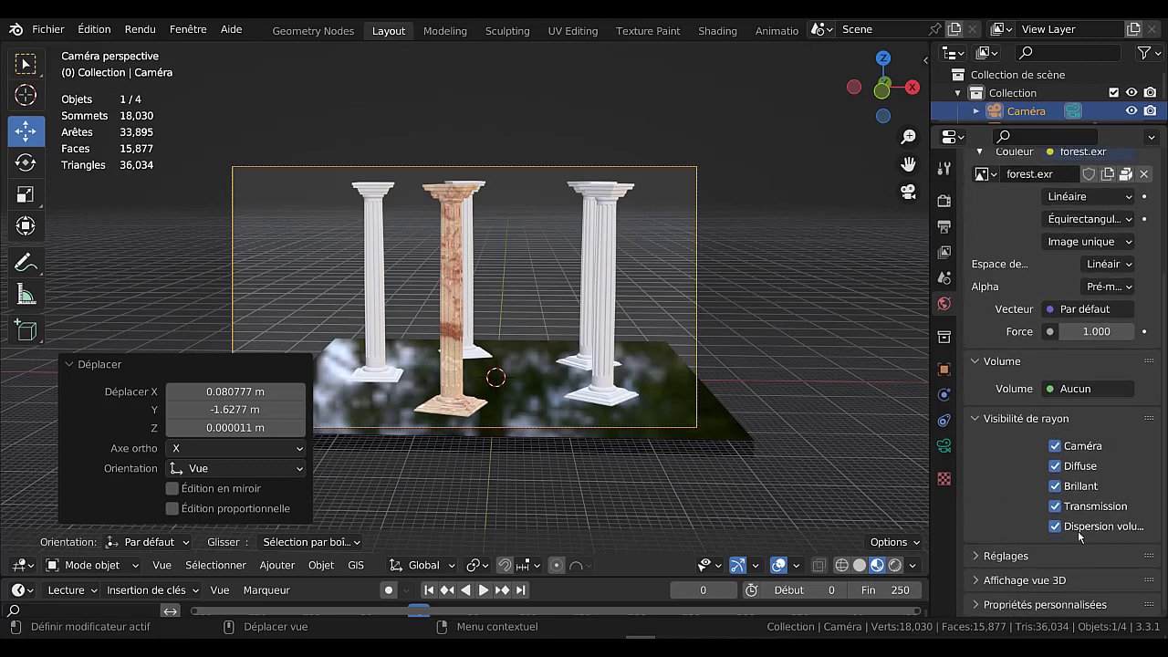
left_click(1055, 446)
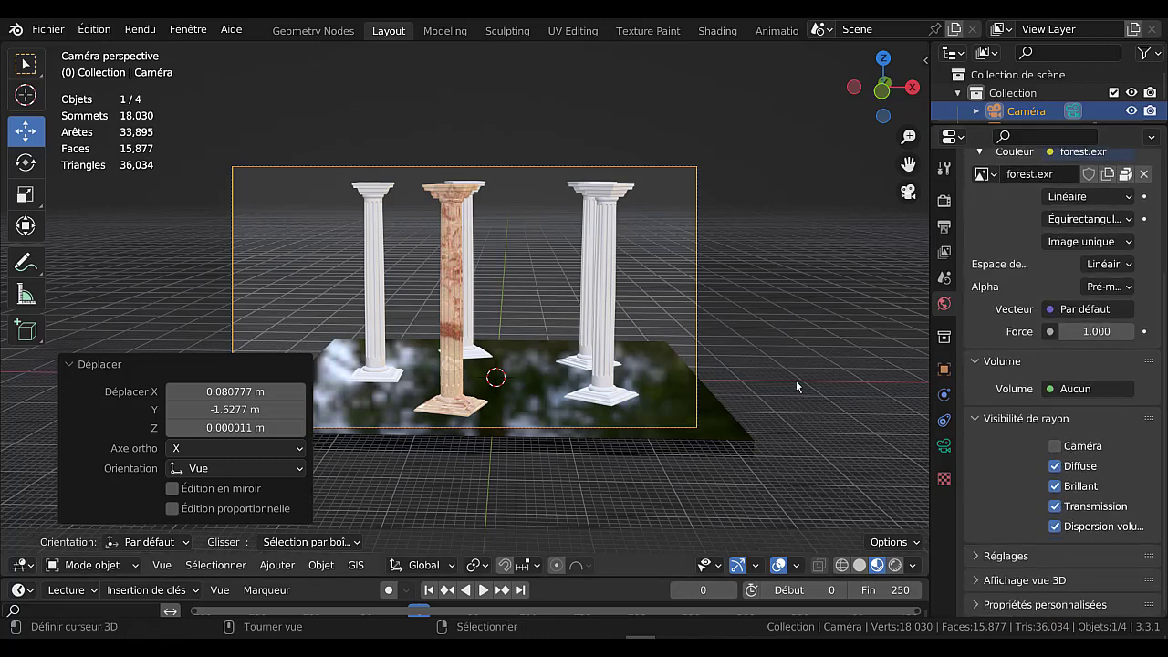
Render the scene again, check the whole image with the hidden background, and return to the viewport.
key("F12")
scroll(859, 425, "down", 2)
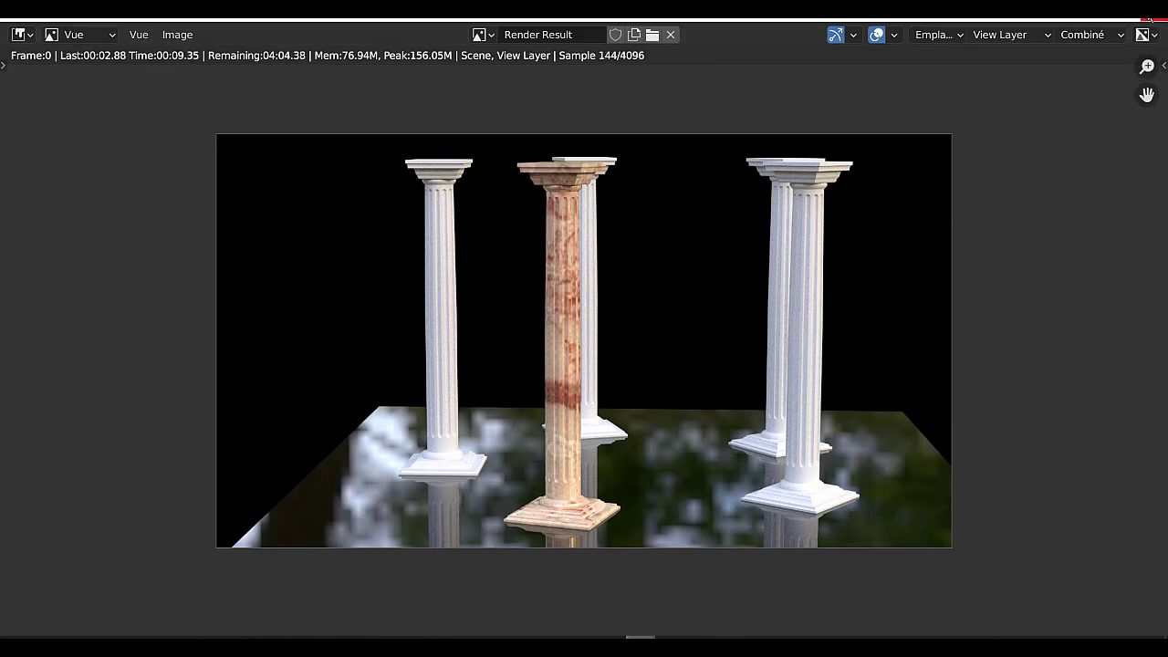
key("Escape")
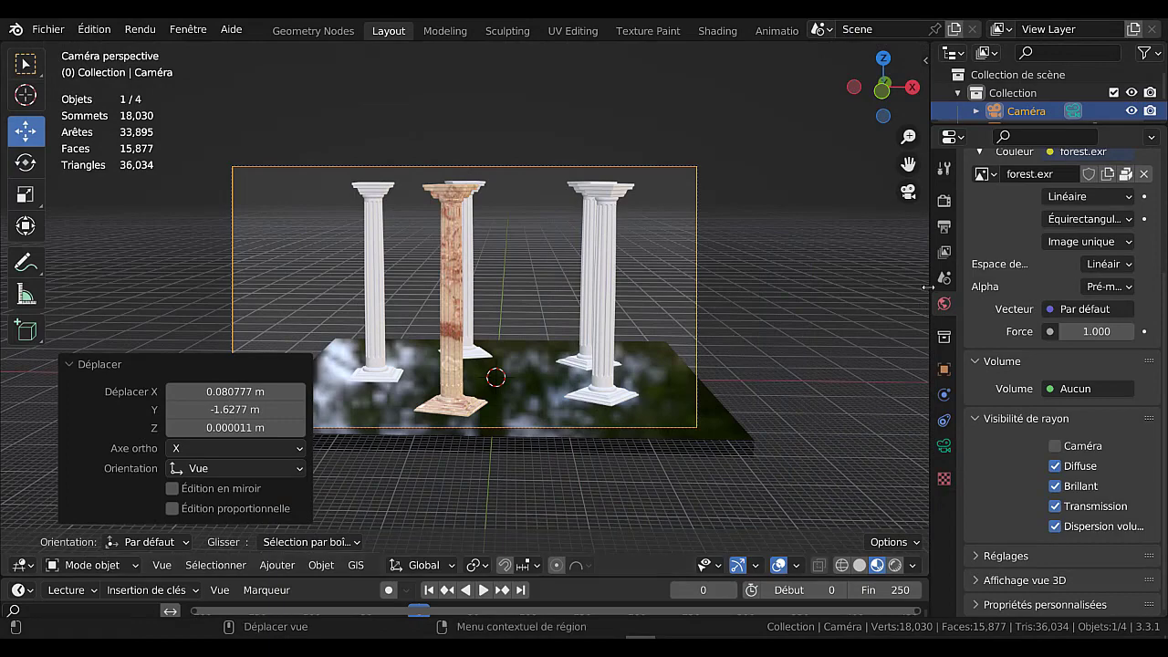
Widen the 3D viewport and collapse the last move operation's settings to see the camera framing unobstructed.
left_click_drag(931, 289, 1054, 292)
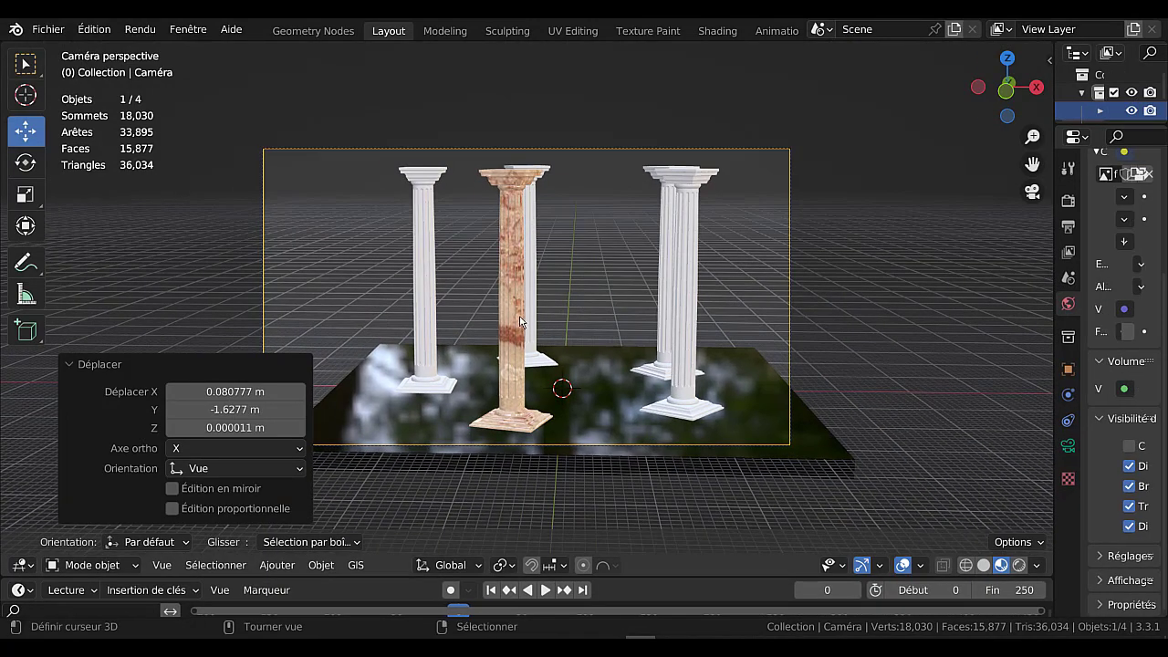
scroll(521, 324, "up", 2)
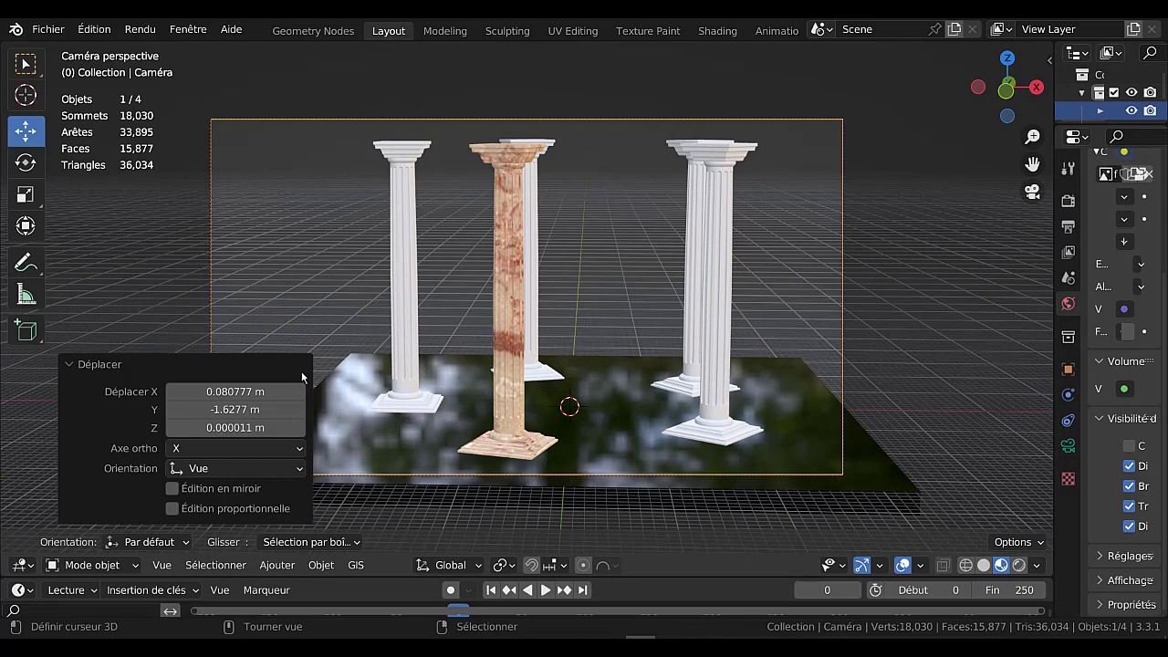
left_click(244, 367)
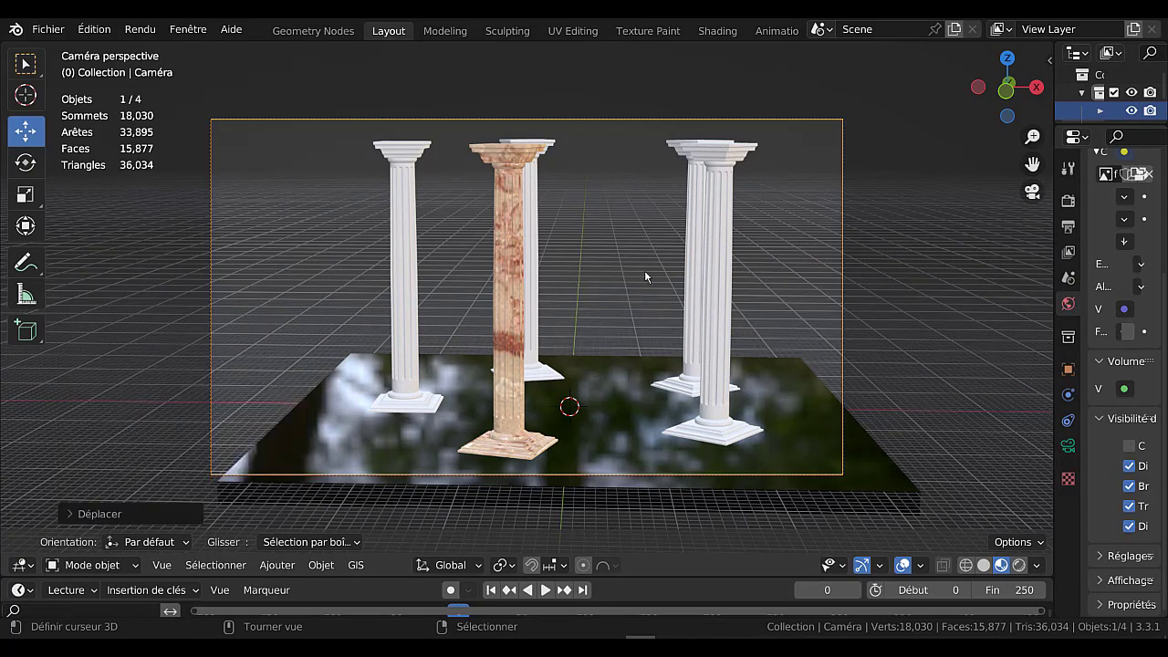
scroll(583, 310, "up", 1)
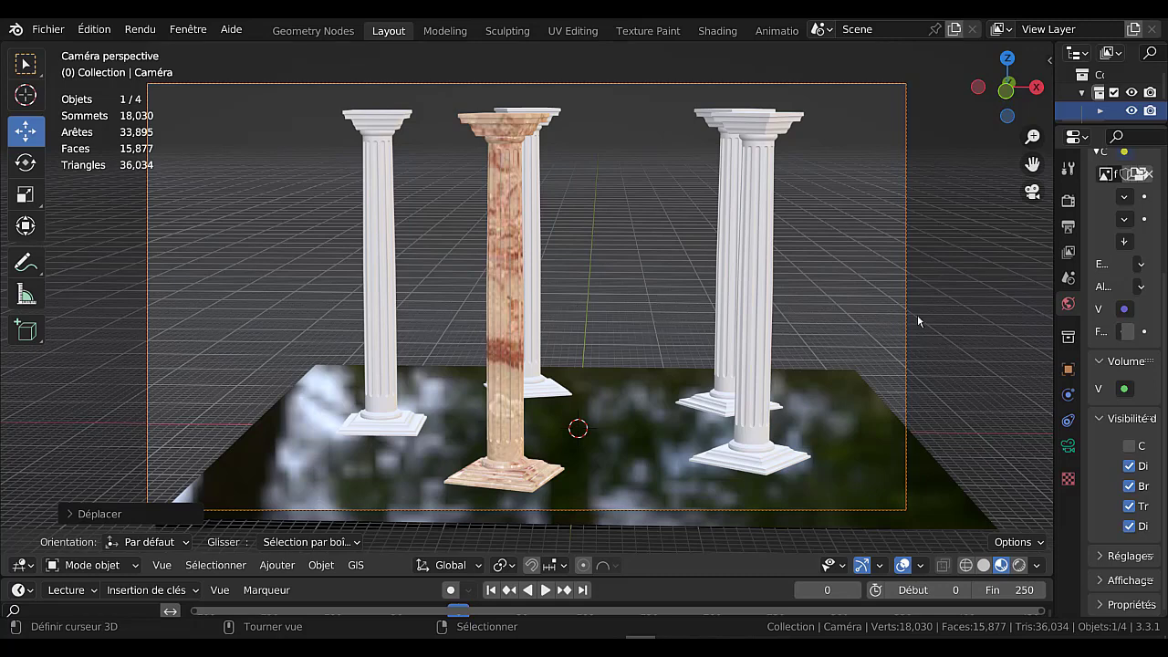
scroll(956, 316, "down", 1)
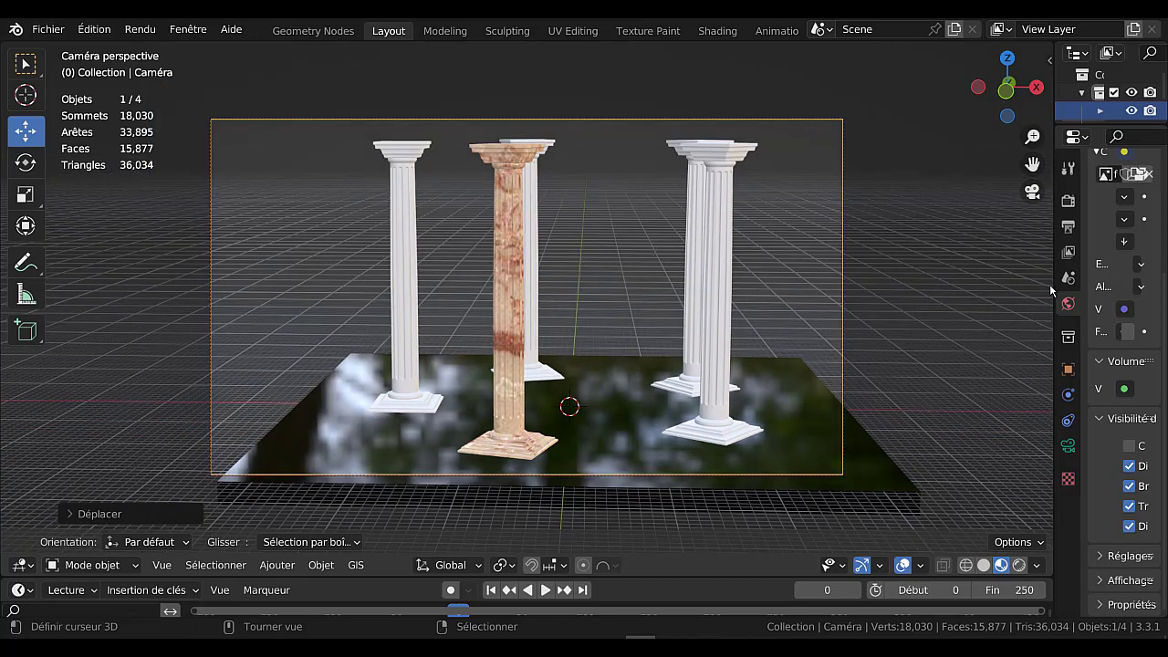
Examine the stone texture on the column shaft up close and from farther away.
left_click_drag(1052, 286, 1000, 294)
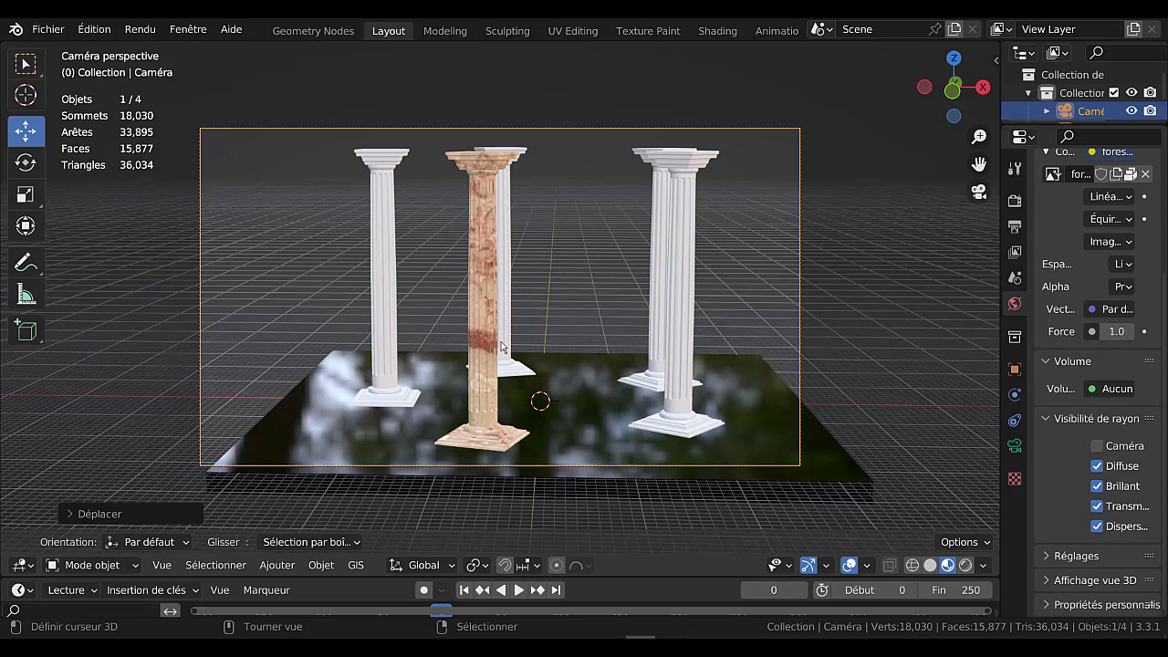
scroll(488, 338, "up", 5)
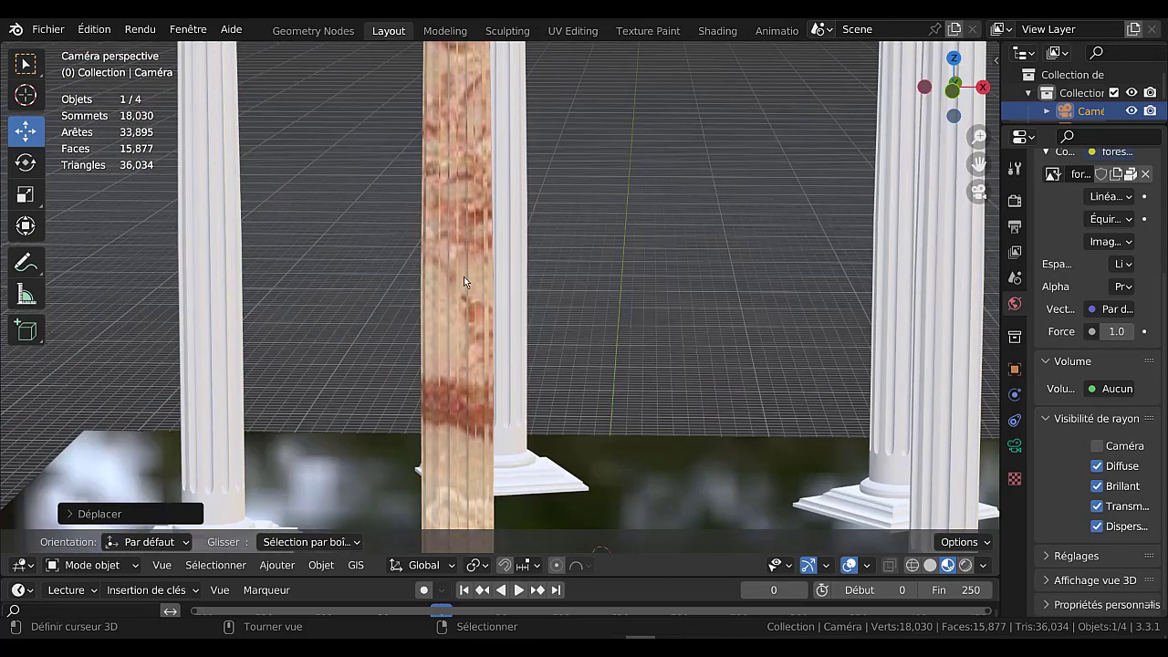
scroll(463, 277, "down", 4)
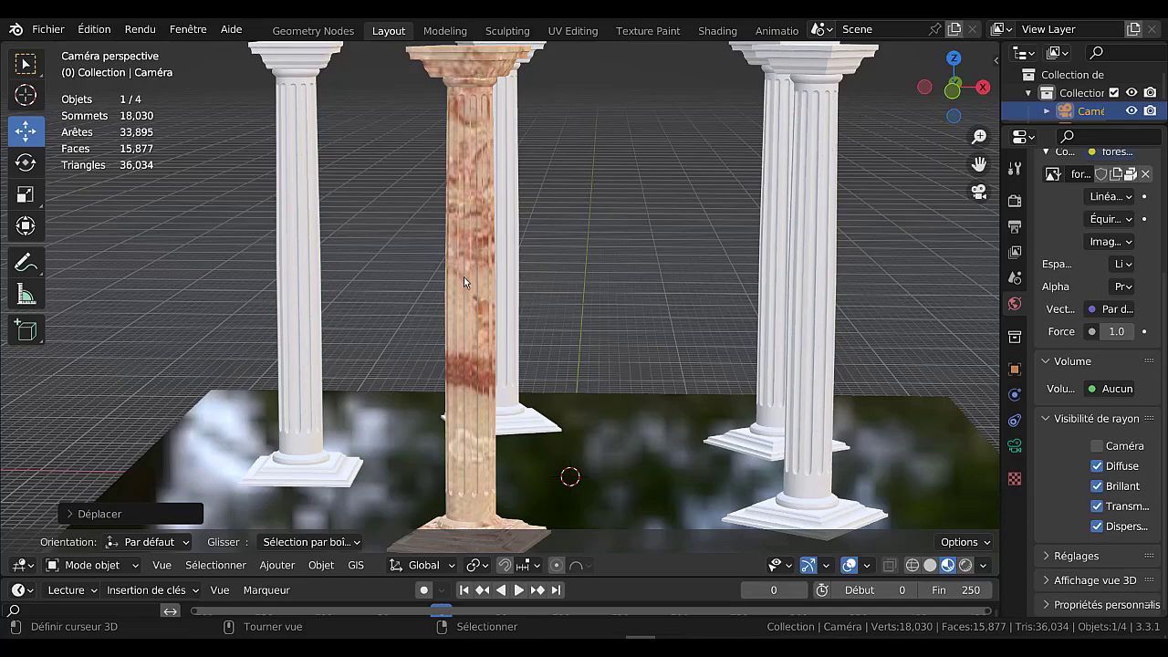
scroll(466, 333, "up", 5)
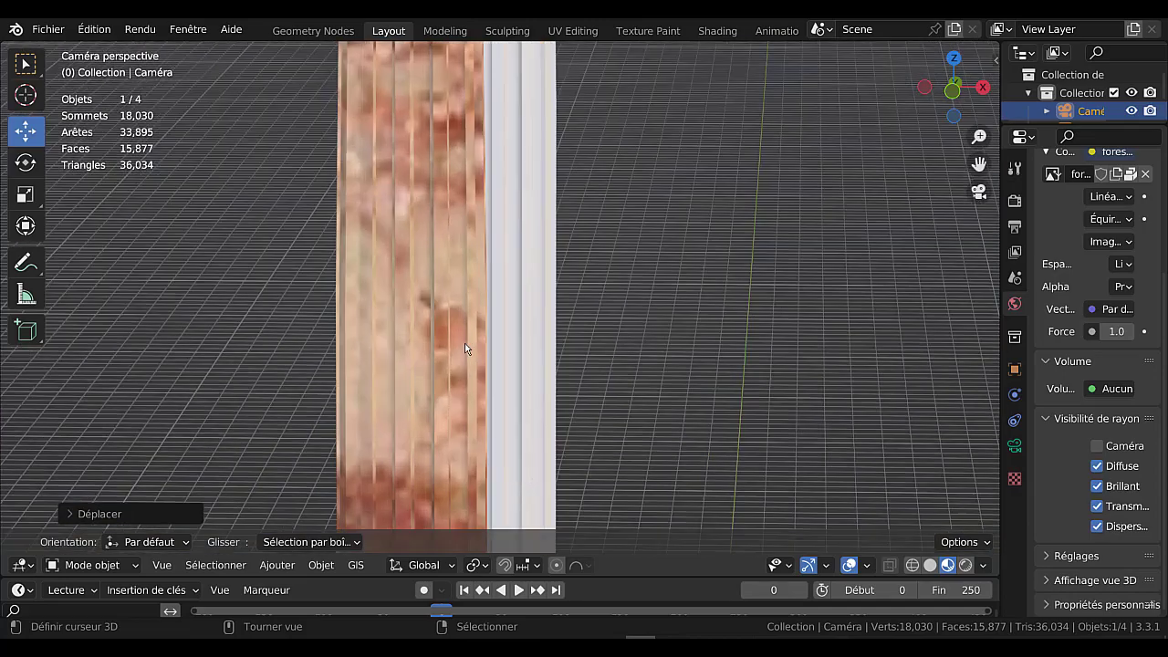
scroll(439, 315, "down", 5)
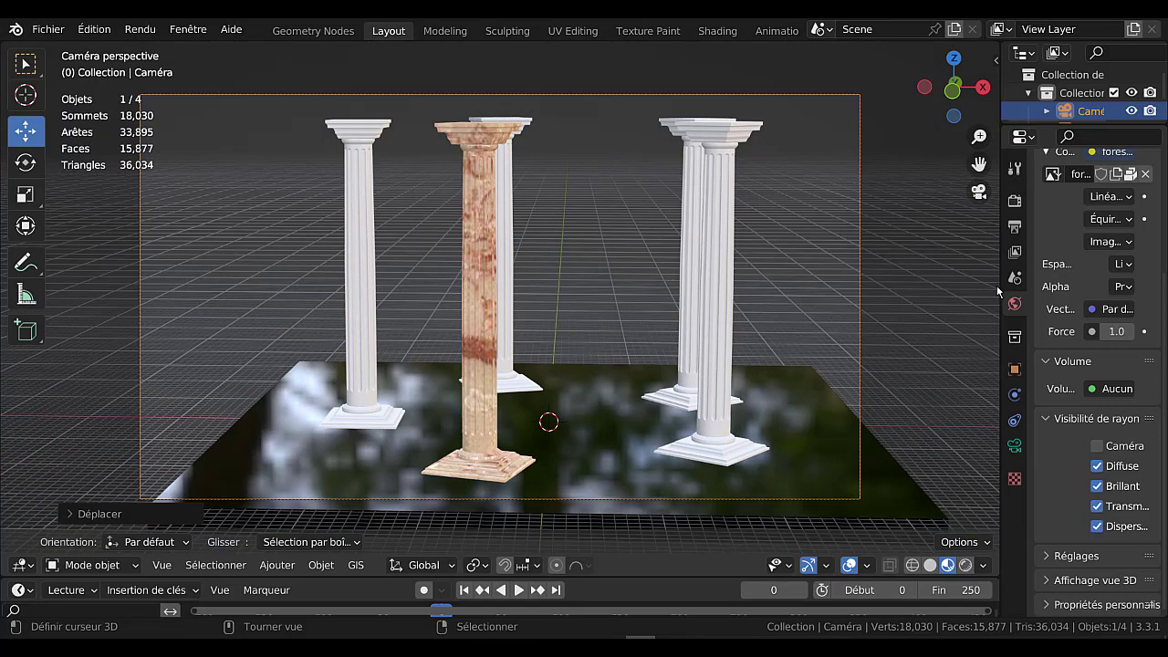
left_click_drag(998, 290, 1058, 294)
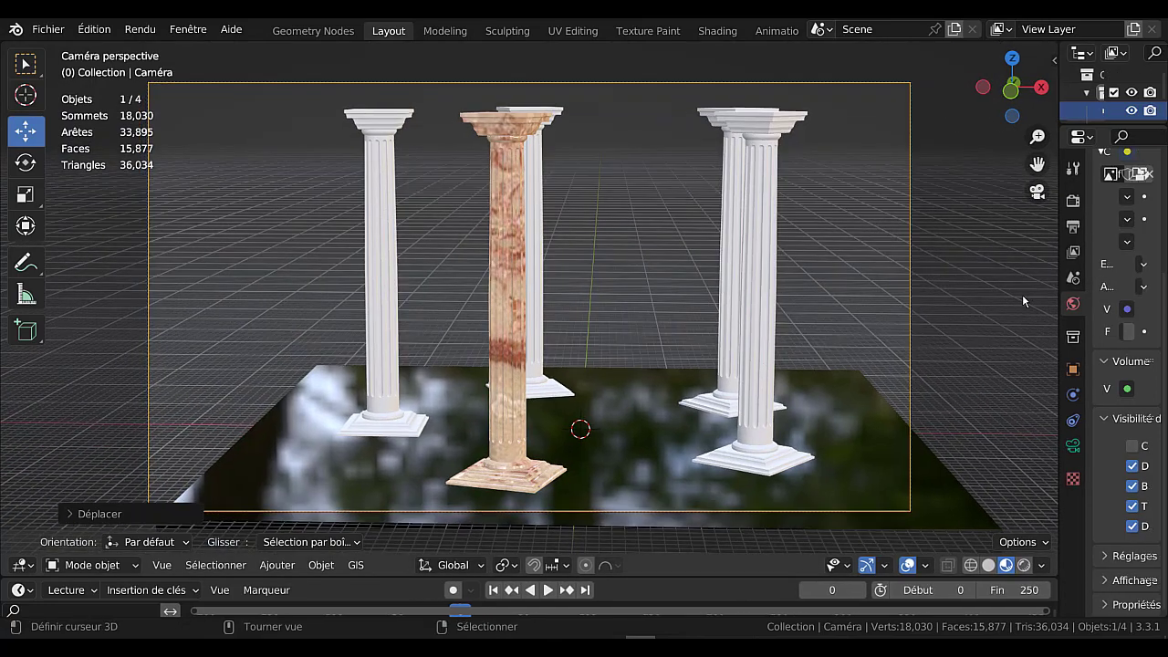
scroll(1007, 297, "down", 1)
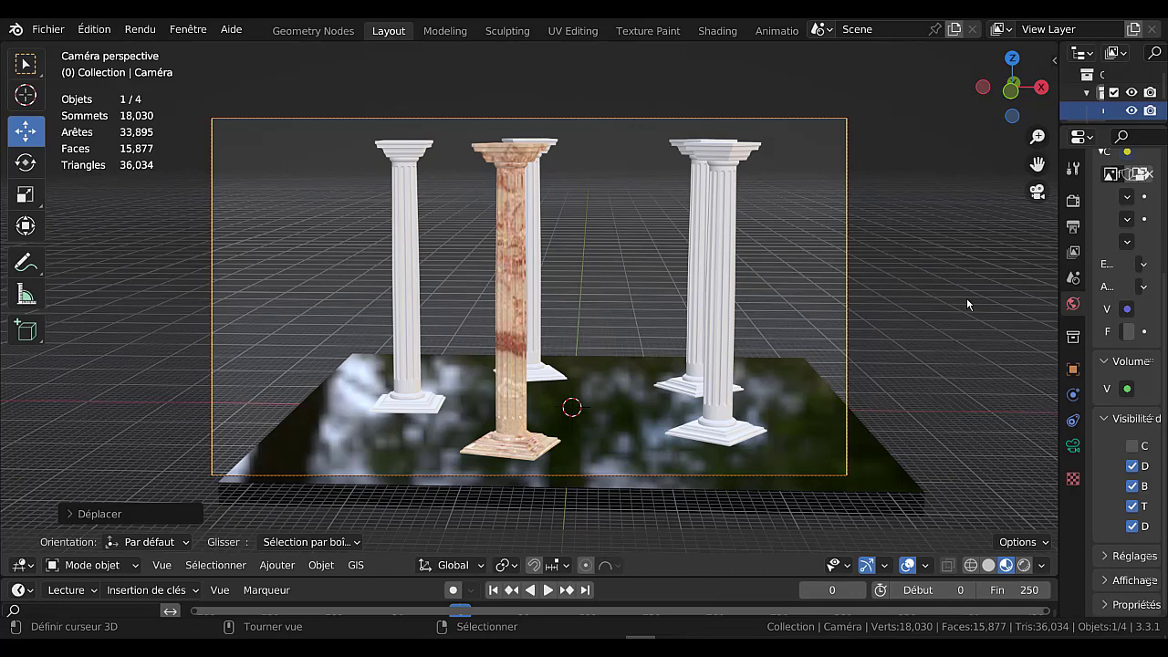
left_click_drag(1058, 236, 957, 264)
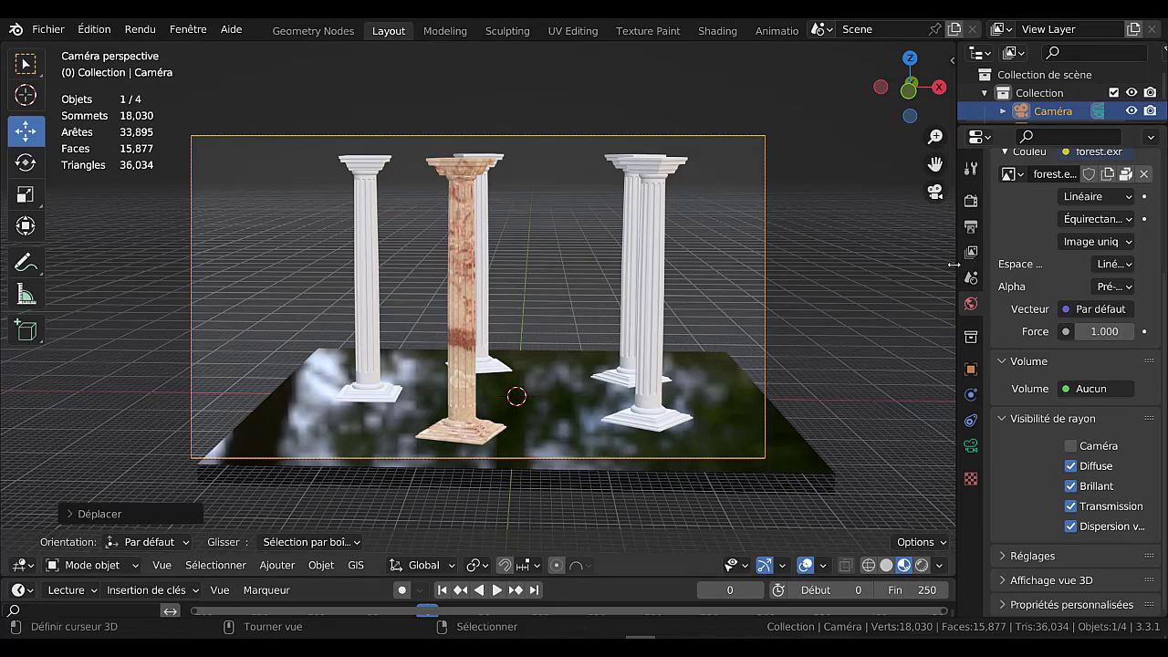
left_click_drag(956, 265, 906, 286)
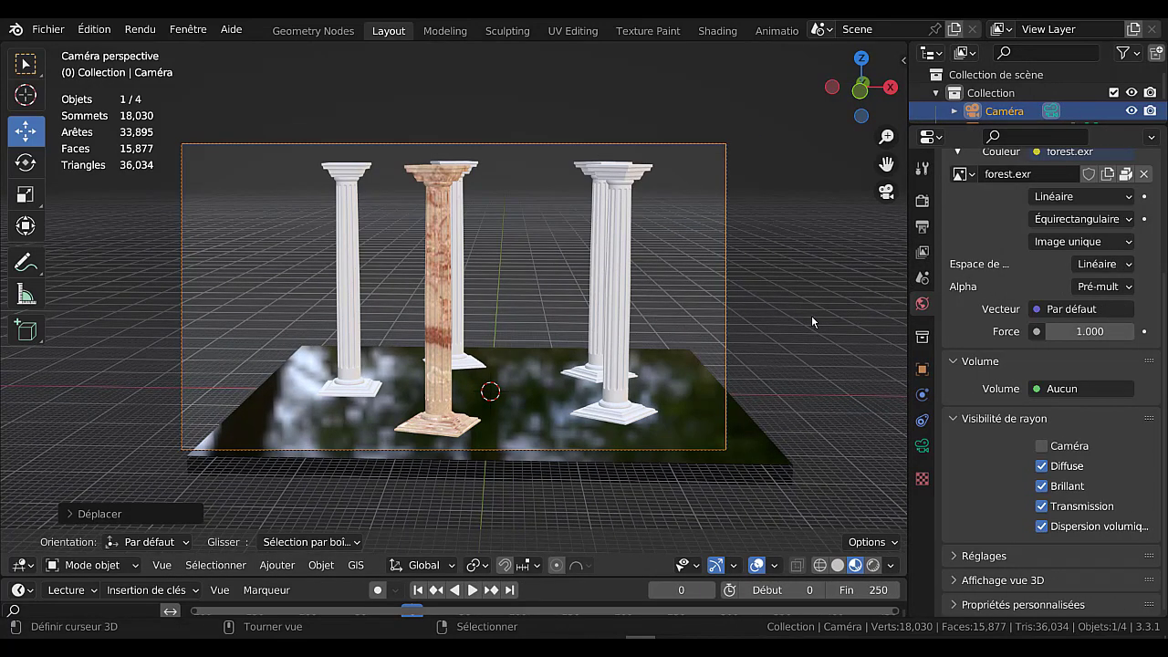
Open the textured column's mesh for editing and select all base vertices below the flutes, using front view, vertex selection and see-through display.
left_click_drag(907, 325, 886, 329)
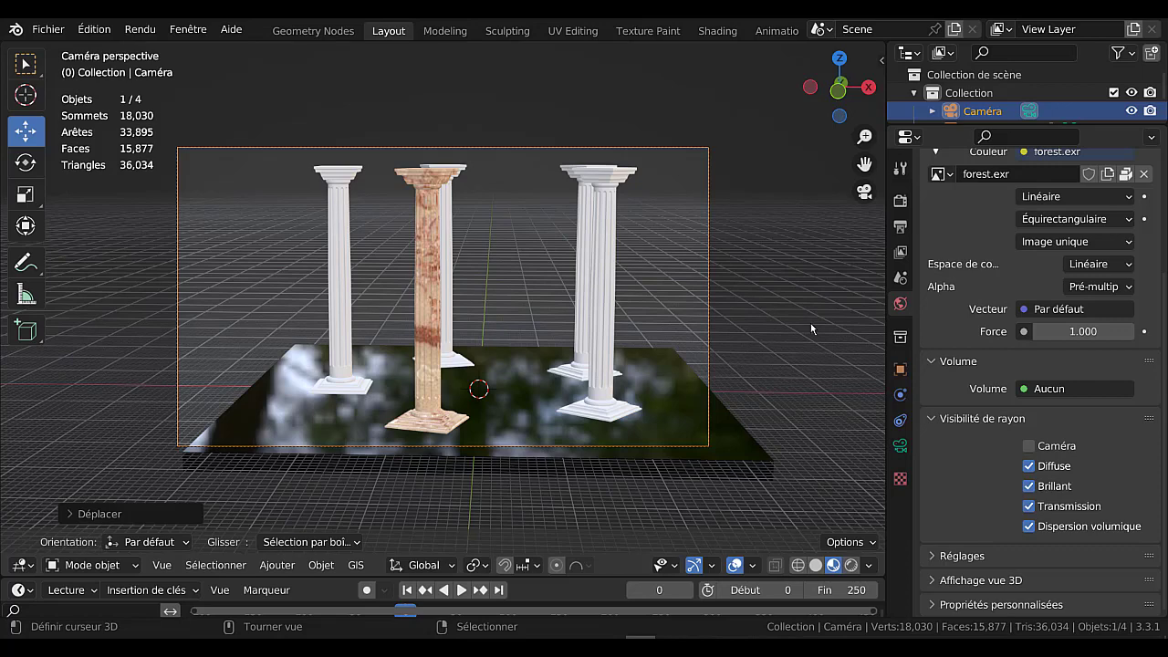
left_click(438, 425)
key("Tab")
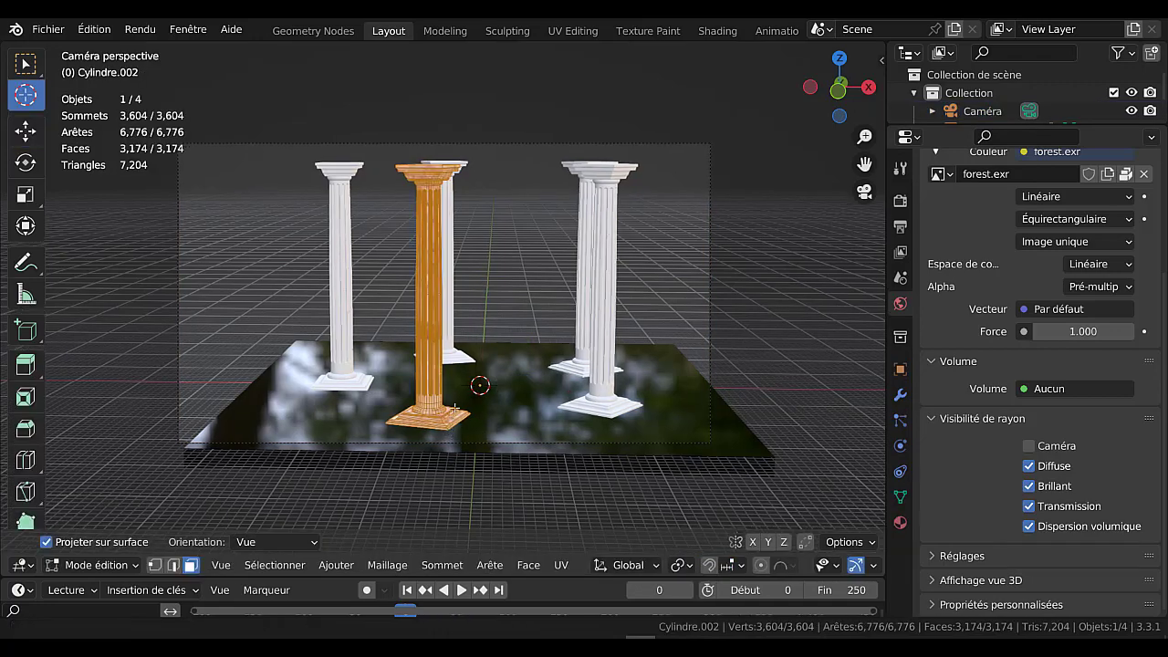
middle_click_drag(454, 407, 473, 326, "shift")
scroll(479, 430, "up", 2)
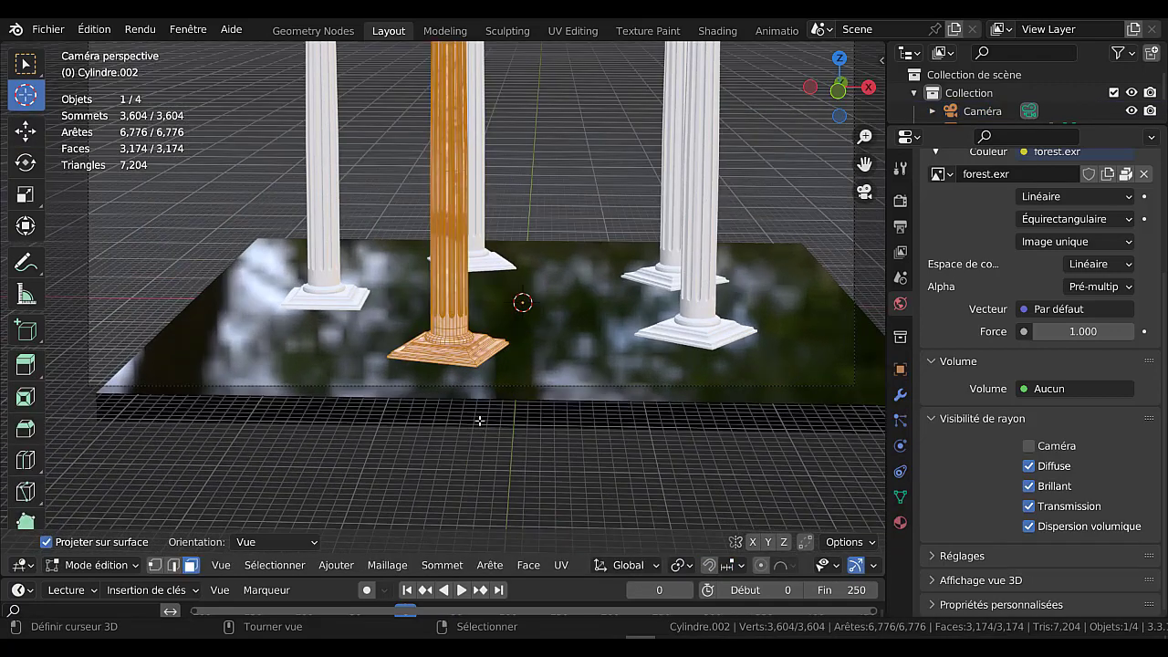
key("KP_1")
scroll(479, 419, "up", 3)
scroll(487, 312, "up", 5)
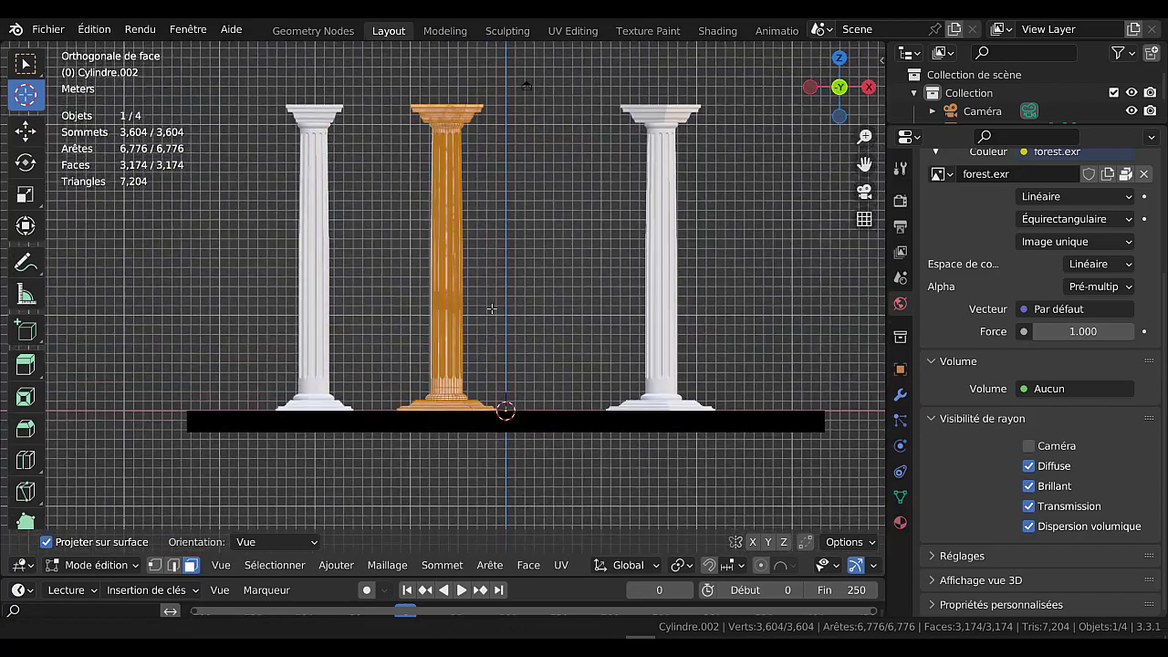
key("2")
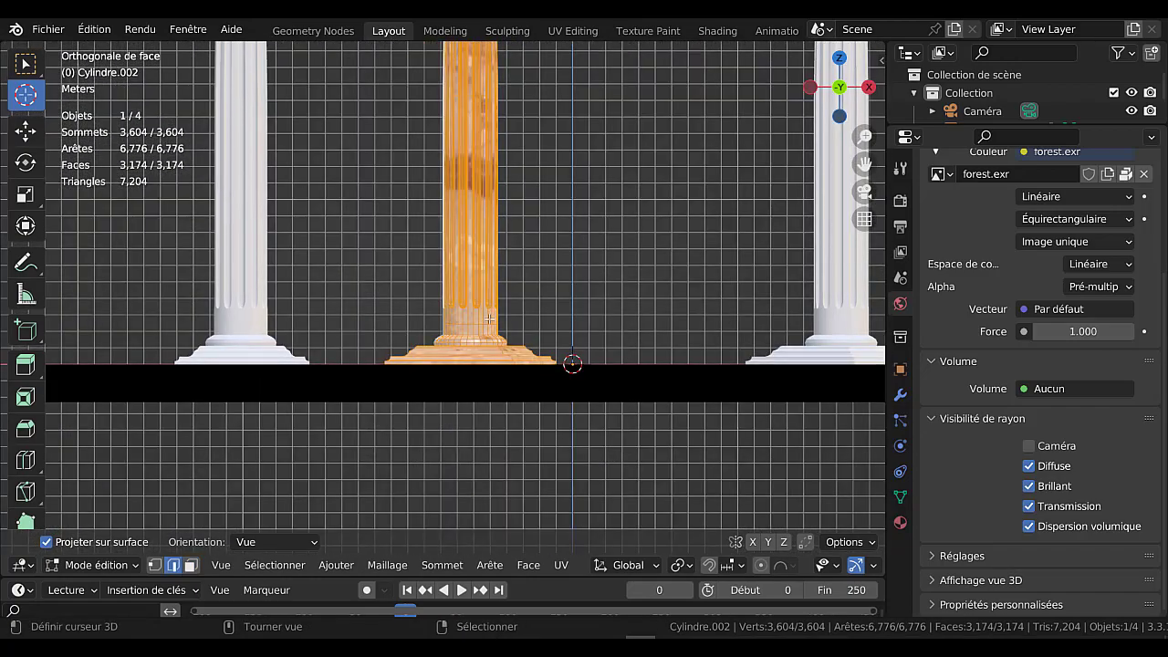
key("1")
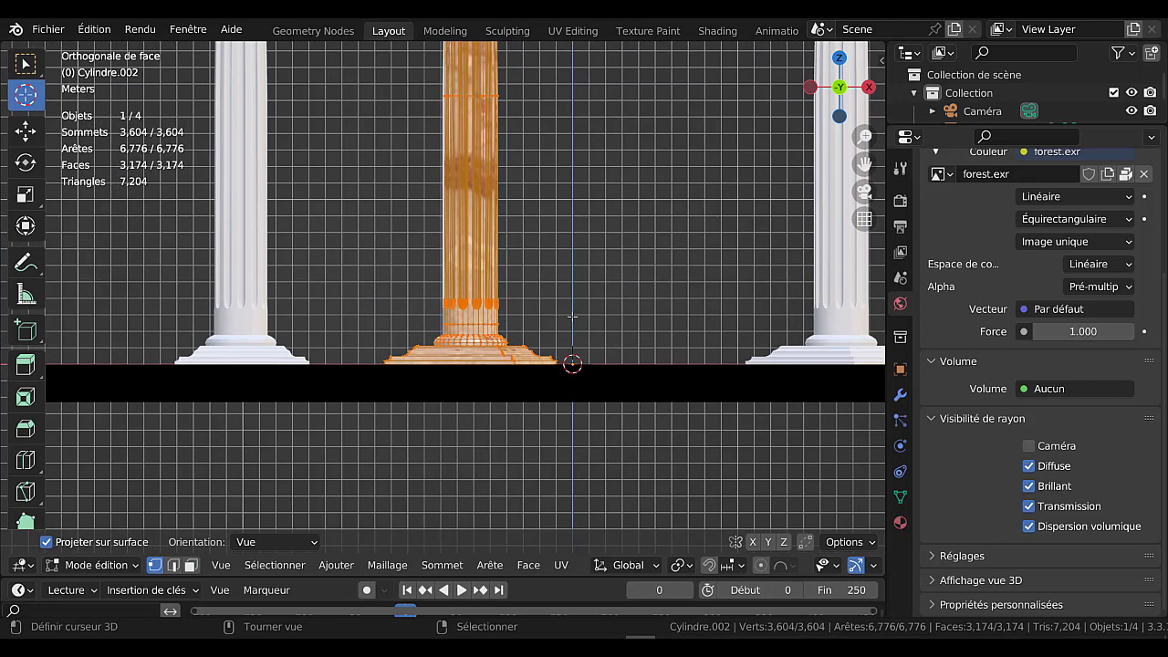
key("alt+a")
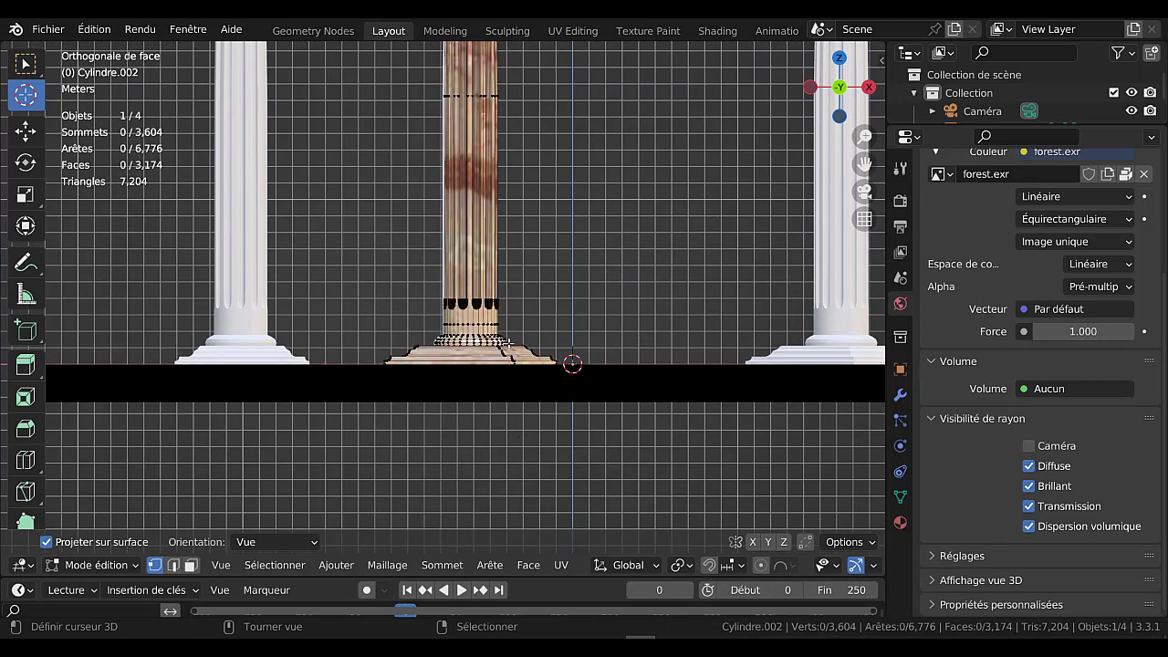
key("alt+z")
key("b")
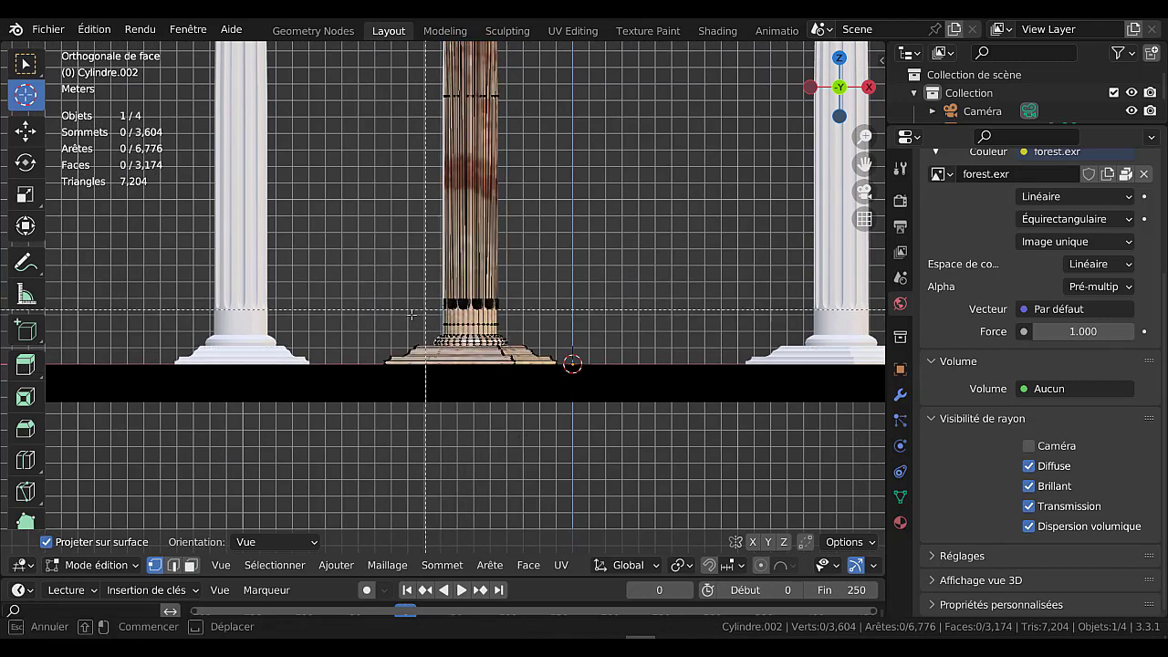
left_click_drag(378, 315, 560, 448)
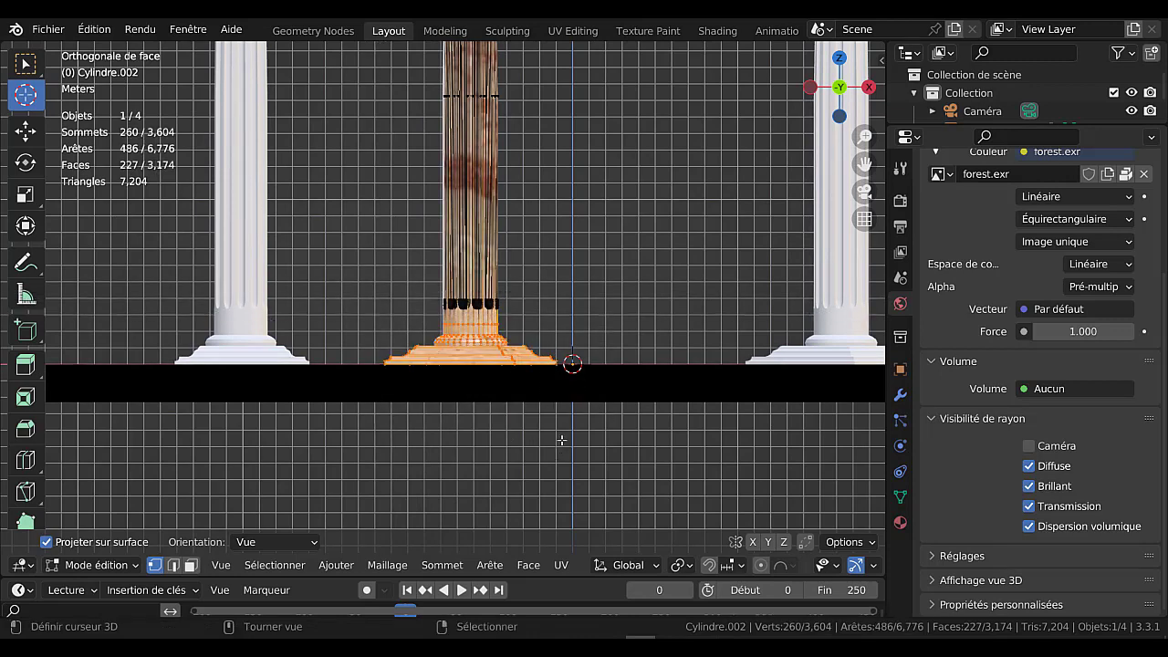
Try to stretch the selected column base along the Z axis by a factor of about 2.5.
key("s")
key("z")
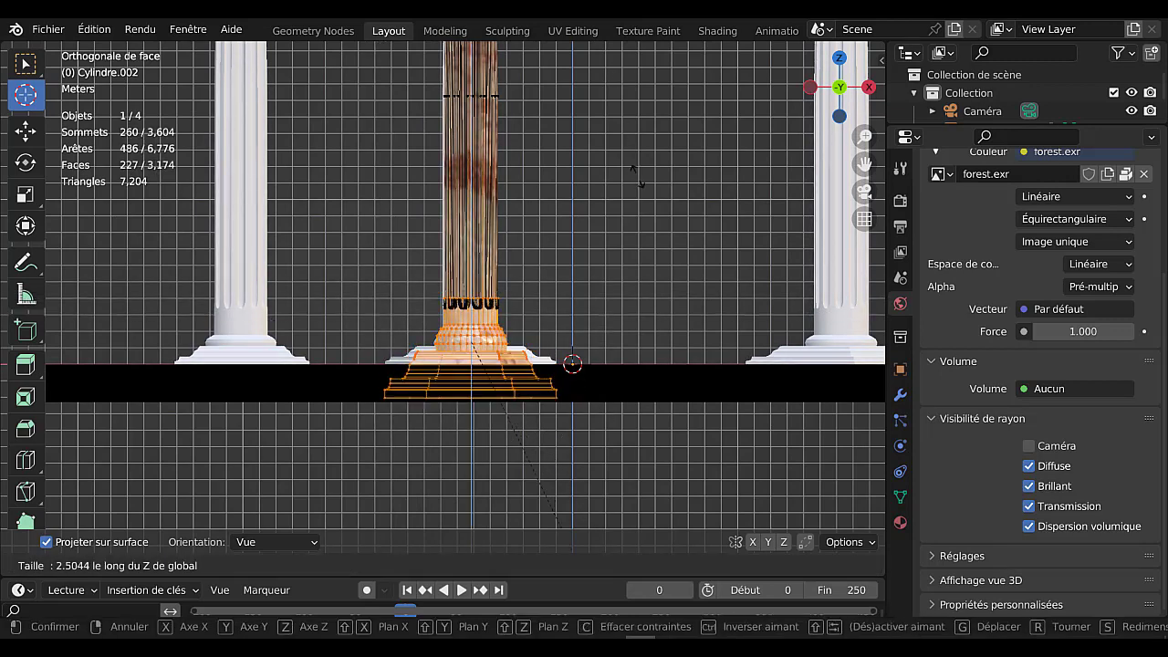
left_click(639, 193)
middle_click_drag(638, 196, 612, 261)
key("ctrl+z")
scroll(612, 271, "down", 5)
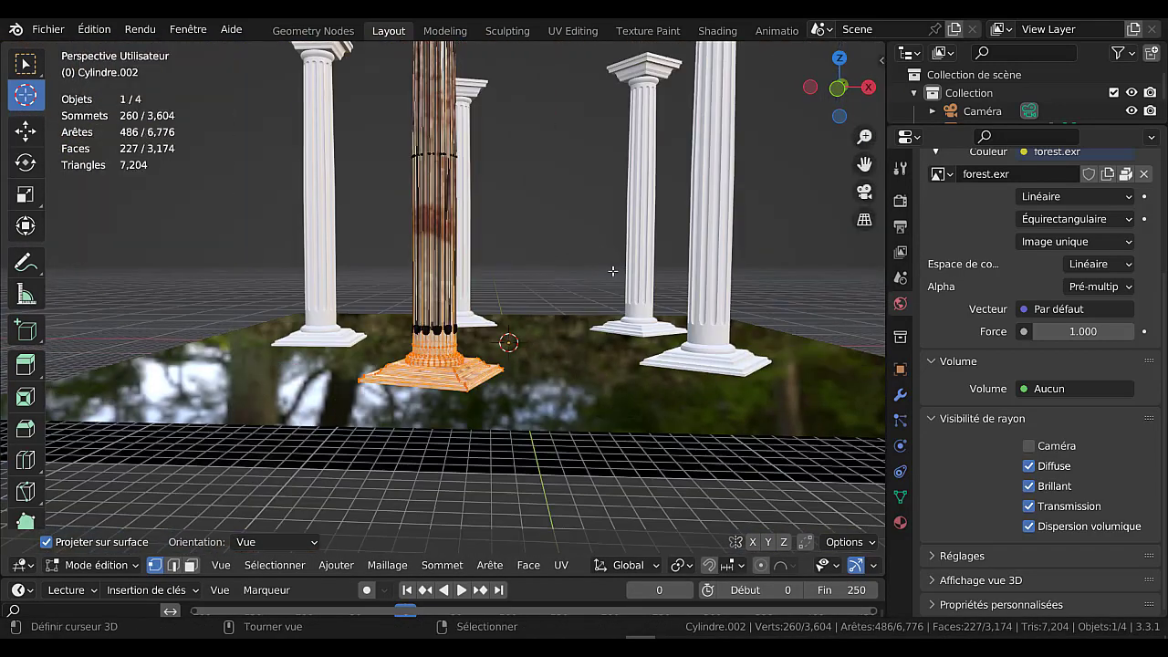
Turn off see-through display and scale the textured column's base vertices along the Z axis by a factor of about 1.63.
key("KP_1")
scroll(615, 264, "up", 2)
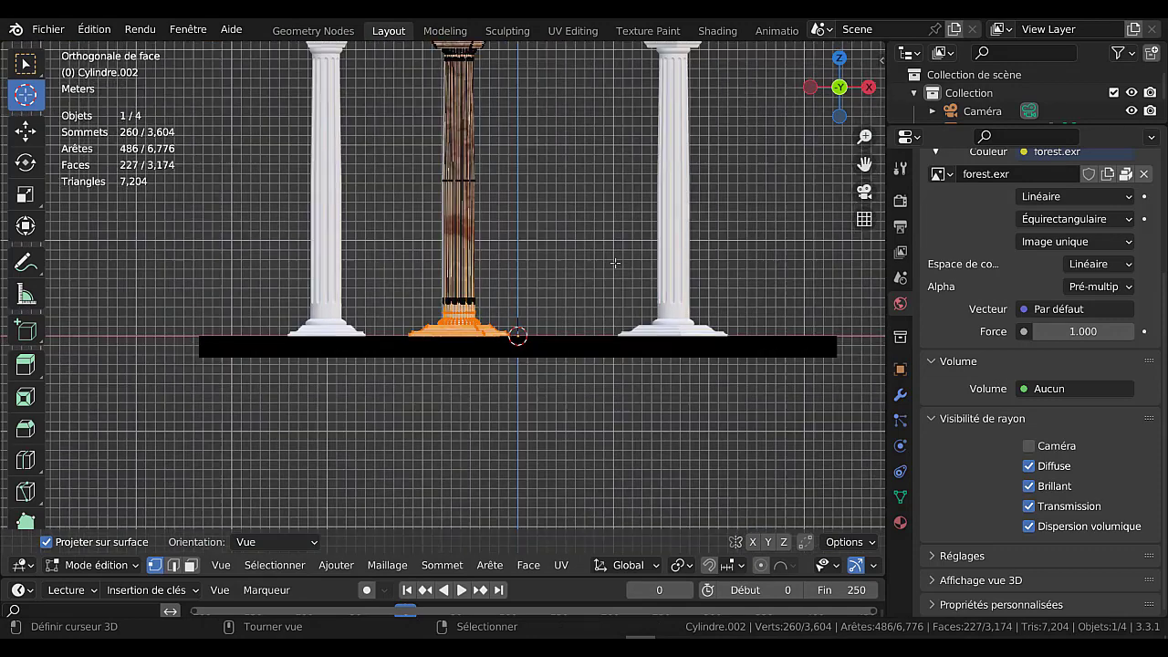
scroll(639, 265, "up", 2)
key("alt+z")
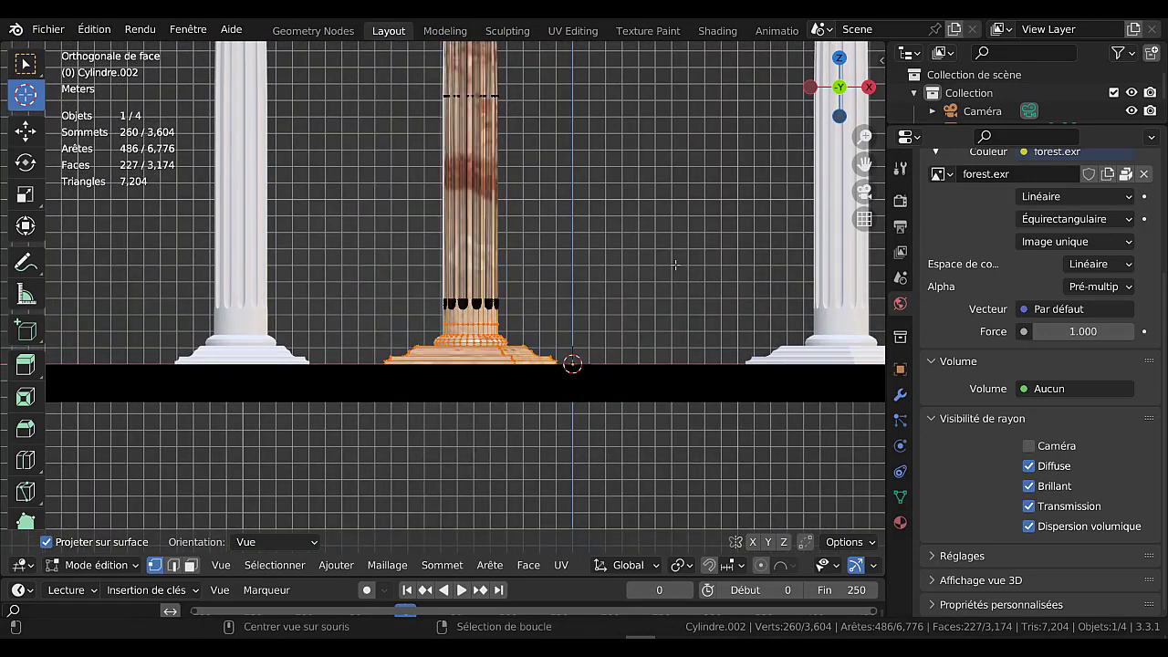
key("b")
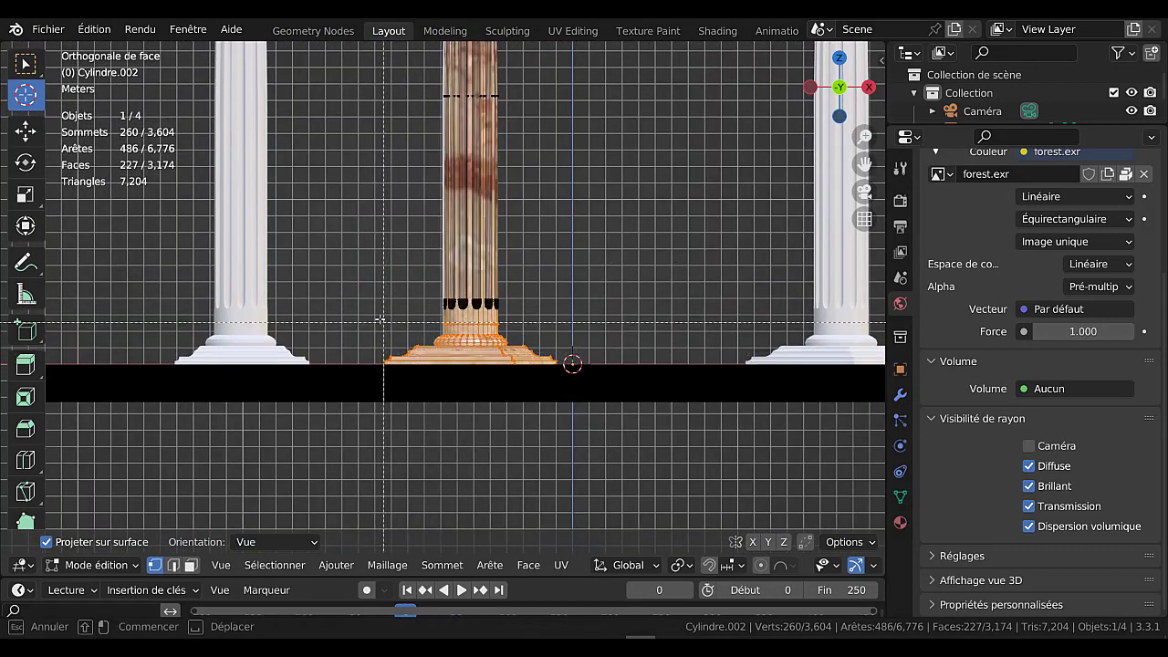
left_click_drag(378, 318, 619, 394)
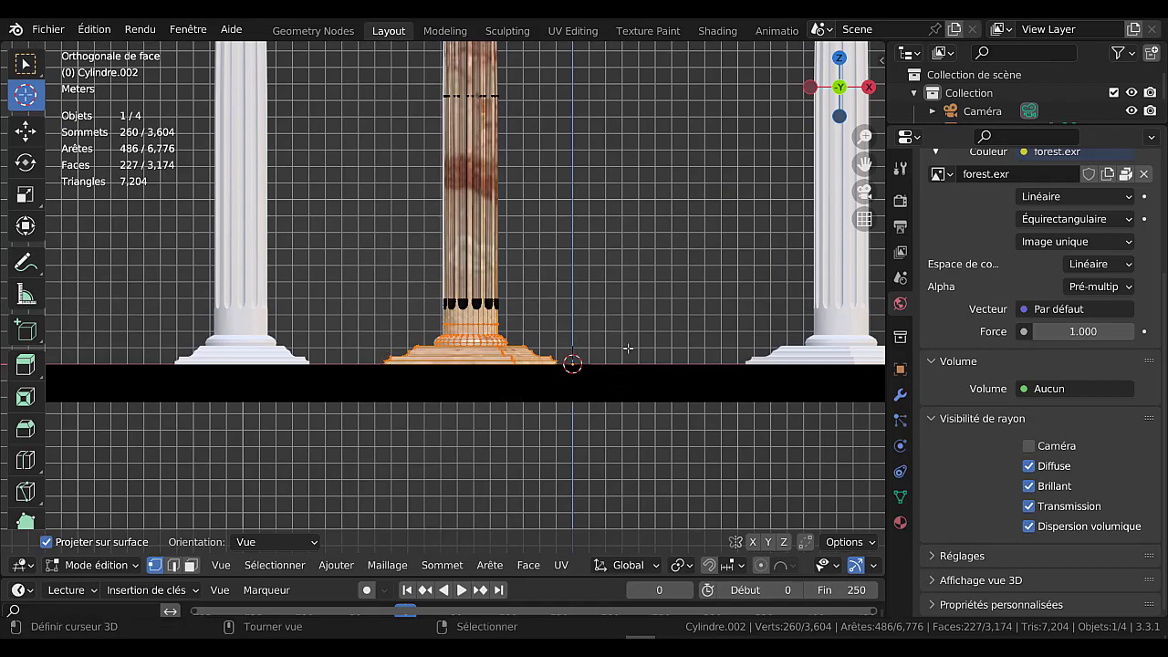
middle_click_drag(627, 348, 639, 326)
key("s")
key("z")
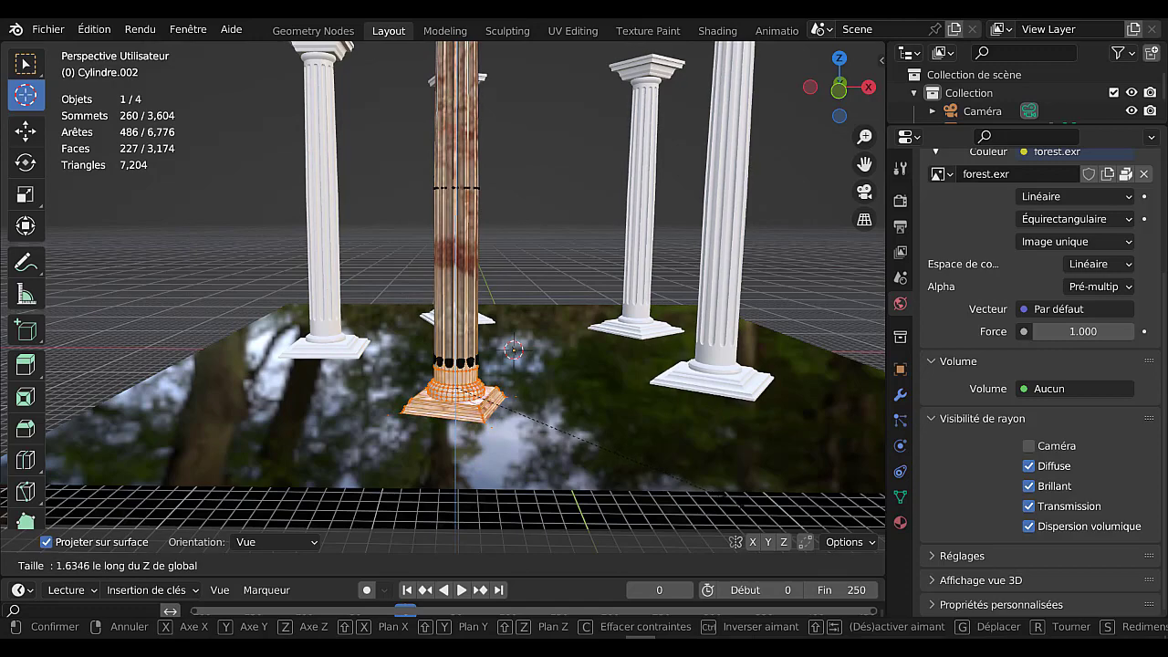
left_click(602, 436)
scroll(602, 425, "down", 4)
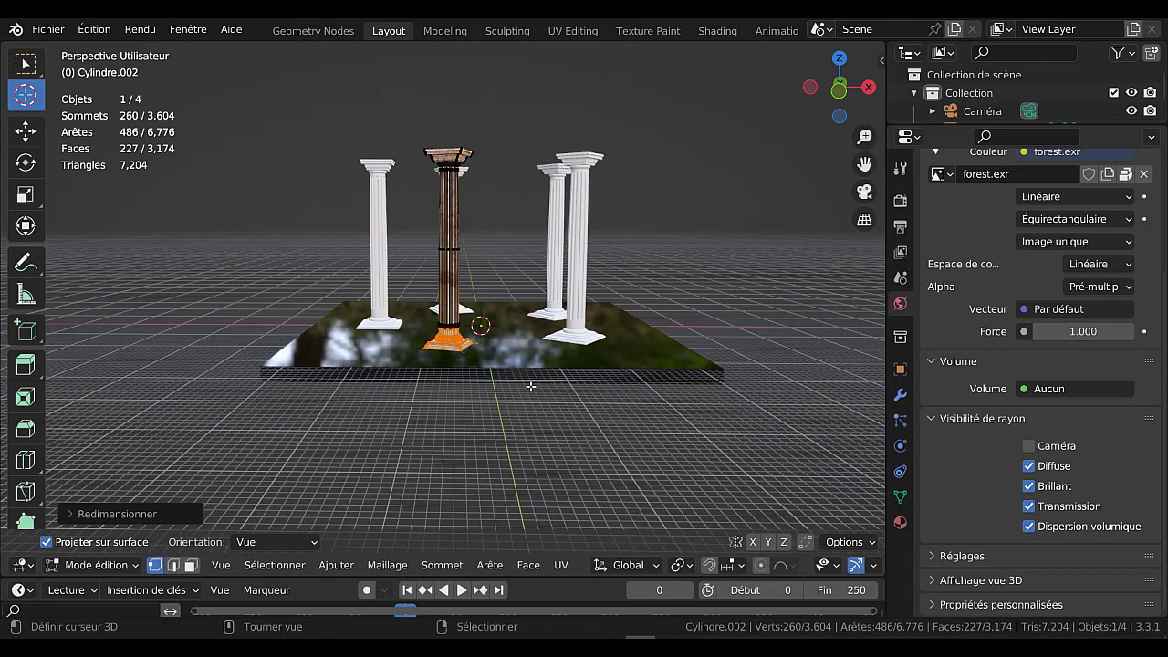
Select the textured column's whole mesh, raise it slightly along the Z axis and return to object mode.
key("a")
key("g")
key("z")
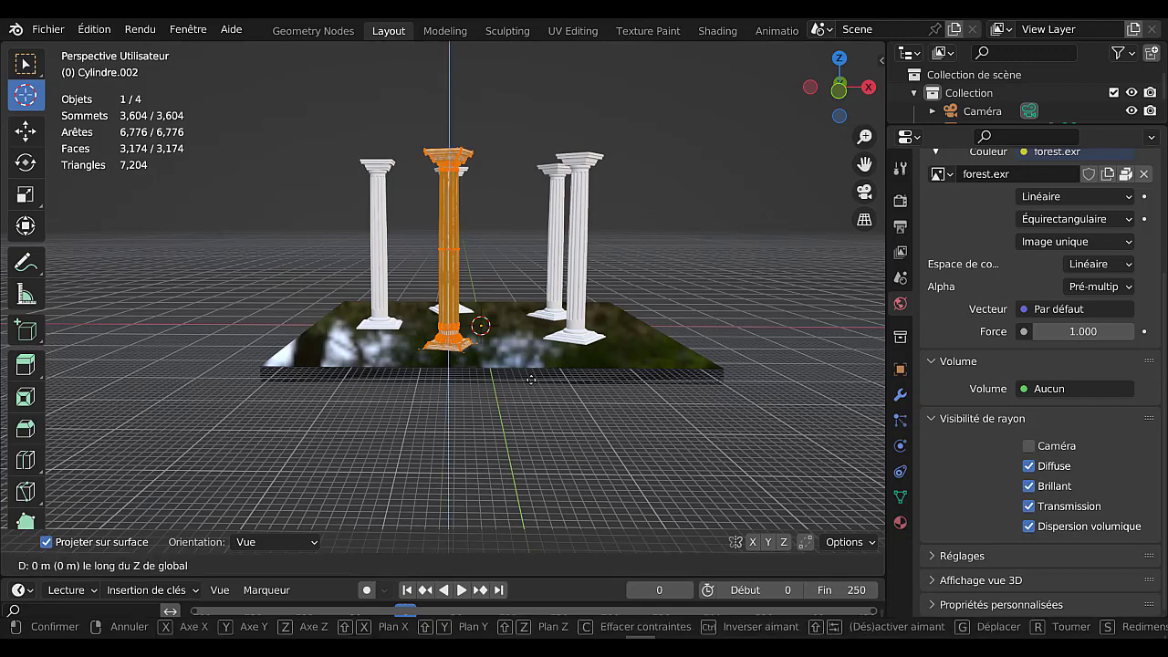
left_click(533, 374)
key("Tab")
Lower the textured column along the Z axis in front view until its base rests on the slab, and check it in perspective.
scroll(533, 374, "up", 6)
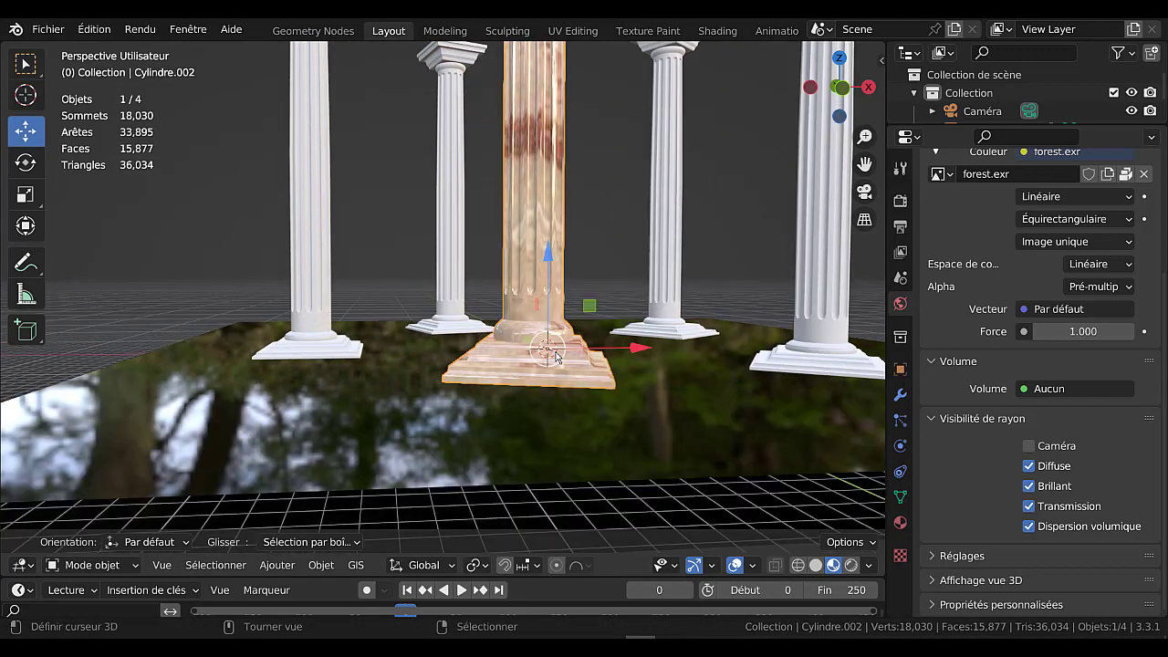
middle_click_drag(552, 363, 509, 357)
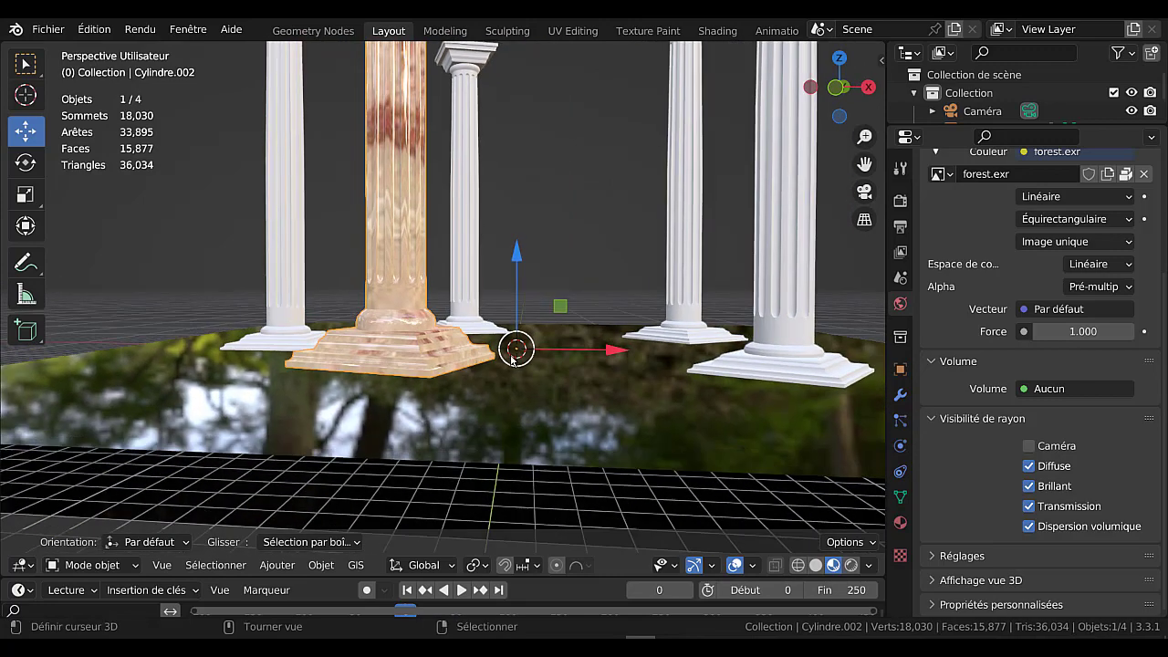
key("KP_1")
scroll(511, 359, "up", 3)
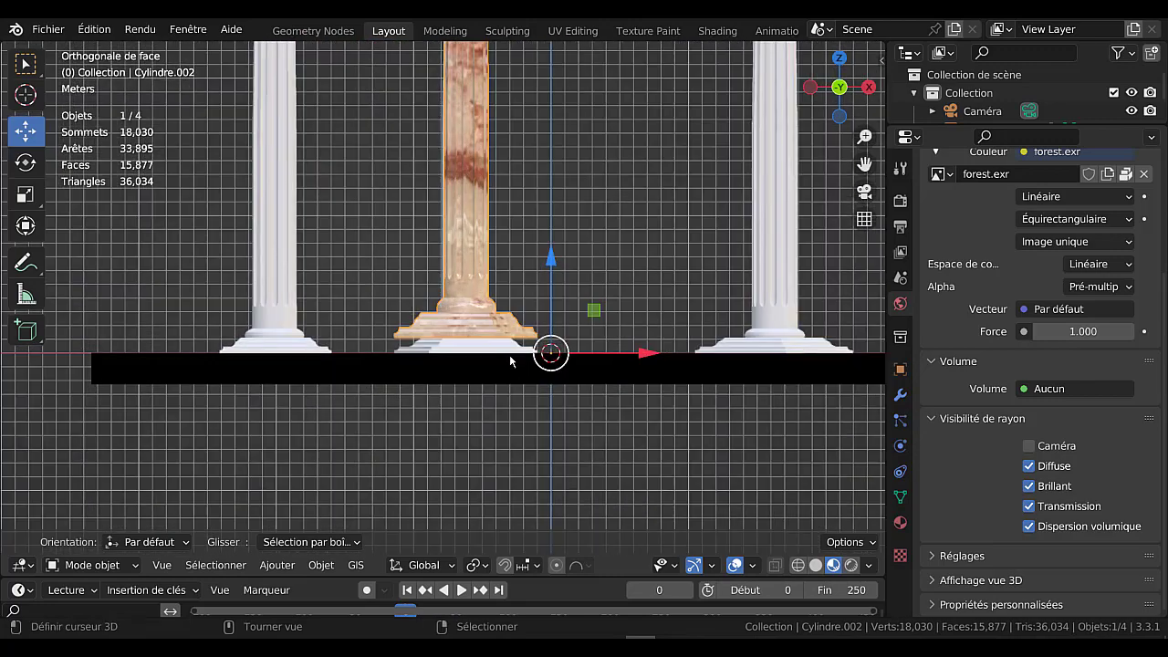
key("g")
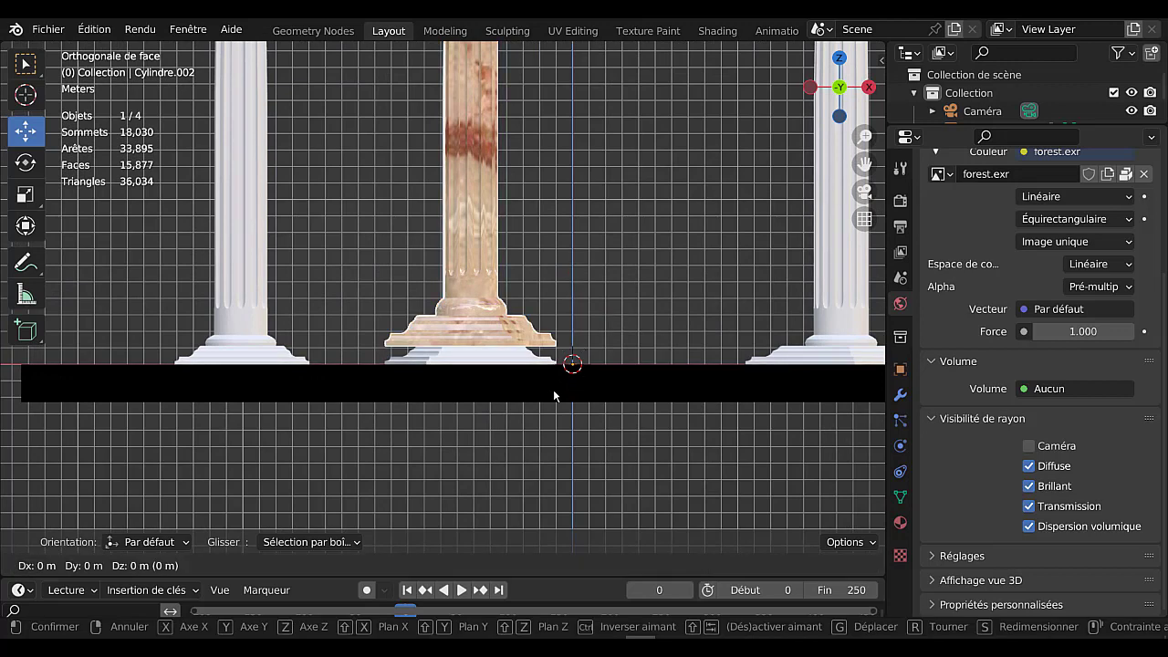
key("z")
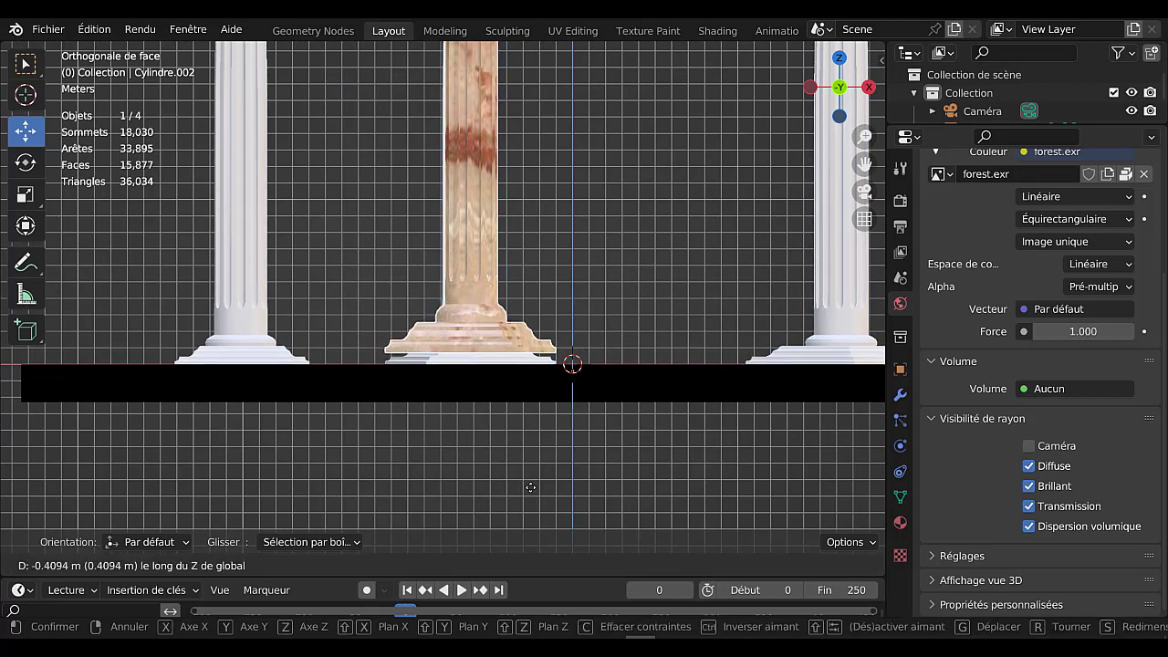
left_click(504, 55)
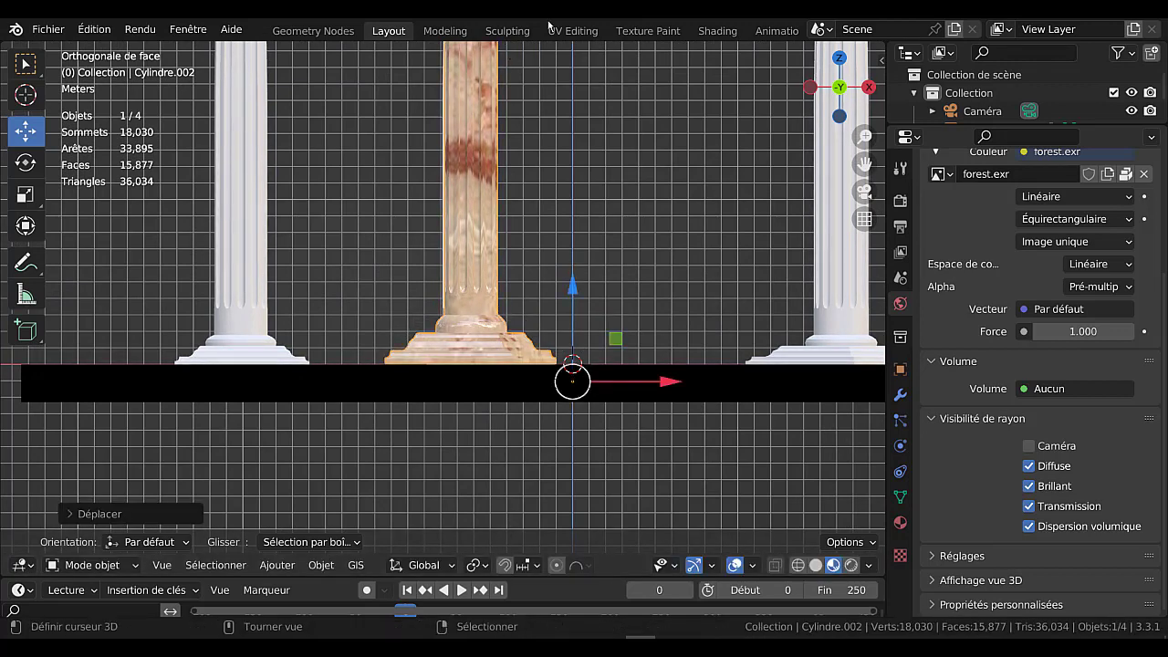
key("Tab")
scroll(541, 161, "down", 4)
key("Tab")
middle_click_drag(541, 160, 517, 190)
scroll(486, 271, "up", 3)
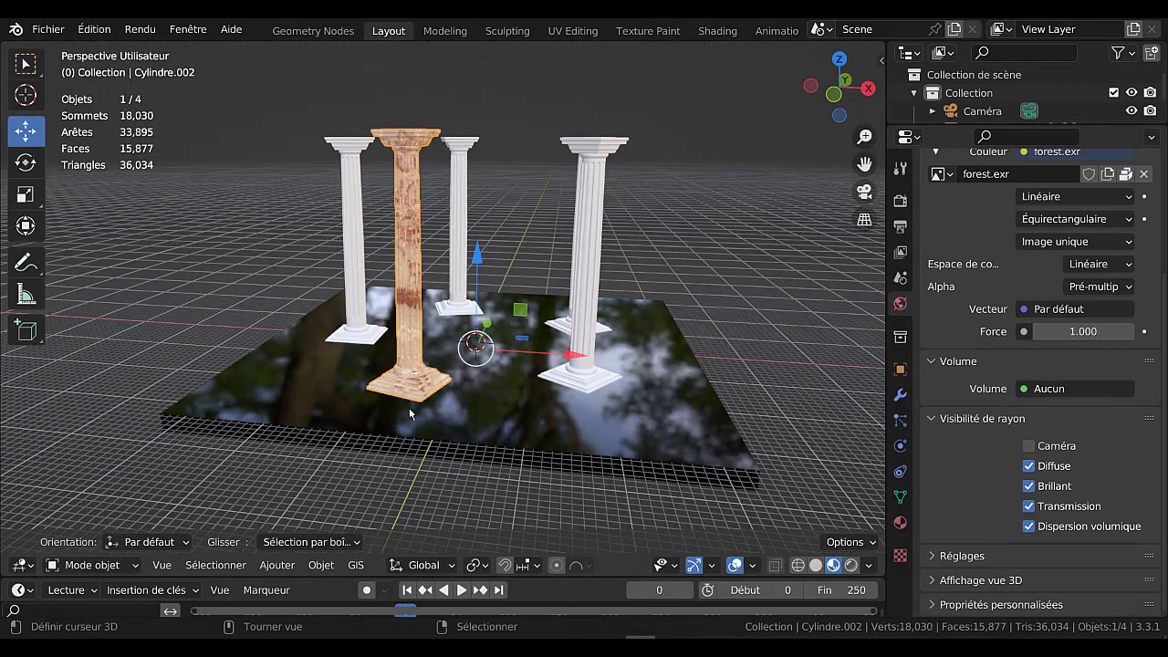
Open the textured column's mesh for editing, clear its selection and bring the whole column into front view.
key("Tab")
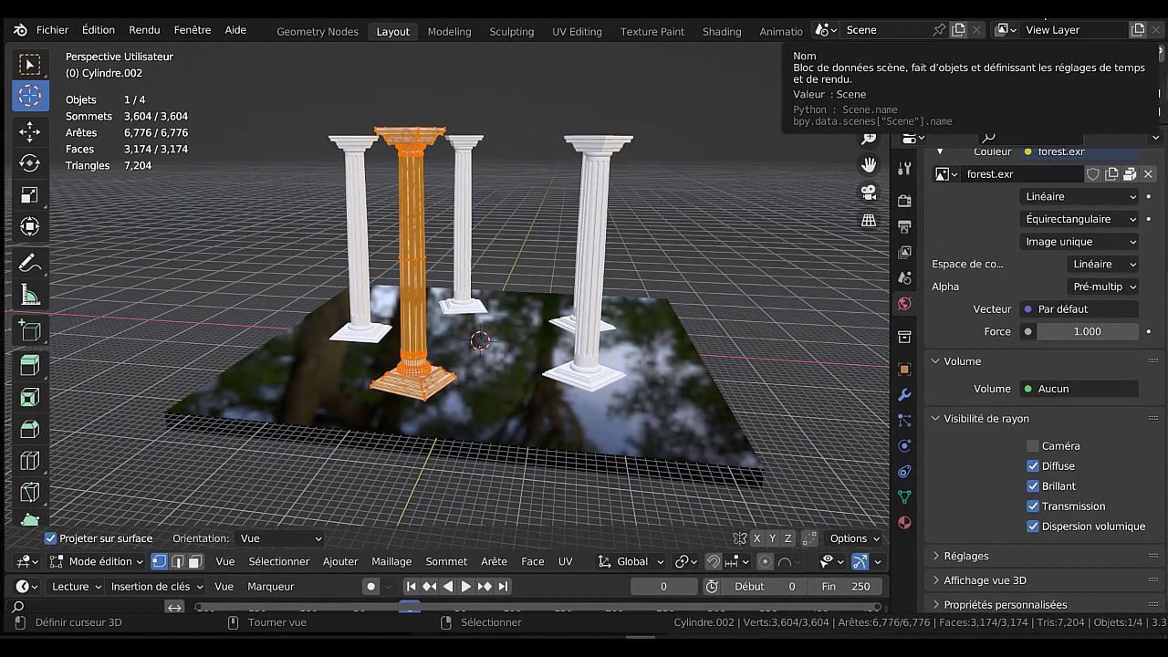
mouse_move(1038, 10)
left_mouse_down()
mouse_move(1006, 29)
mouse_move(1017, 18)
left_mouse_up()
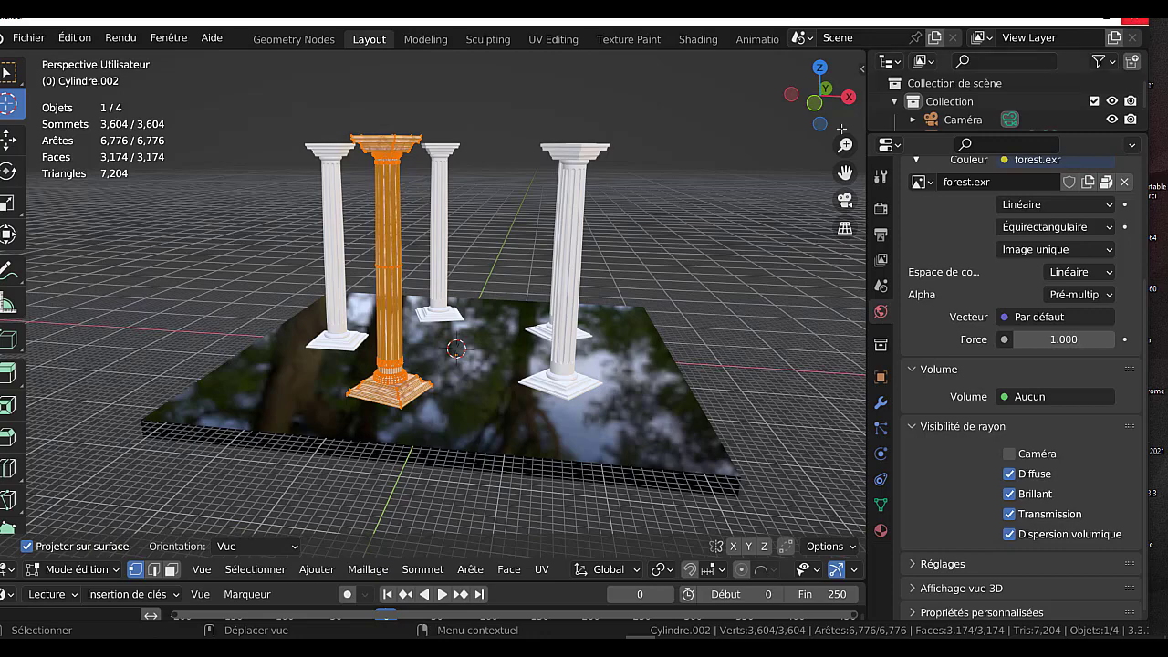
middle_click_drag(713, 217, 757, 220)
scroll(758, 219, "up", 2)
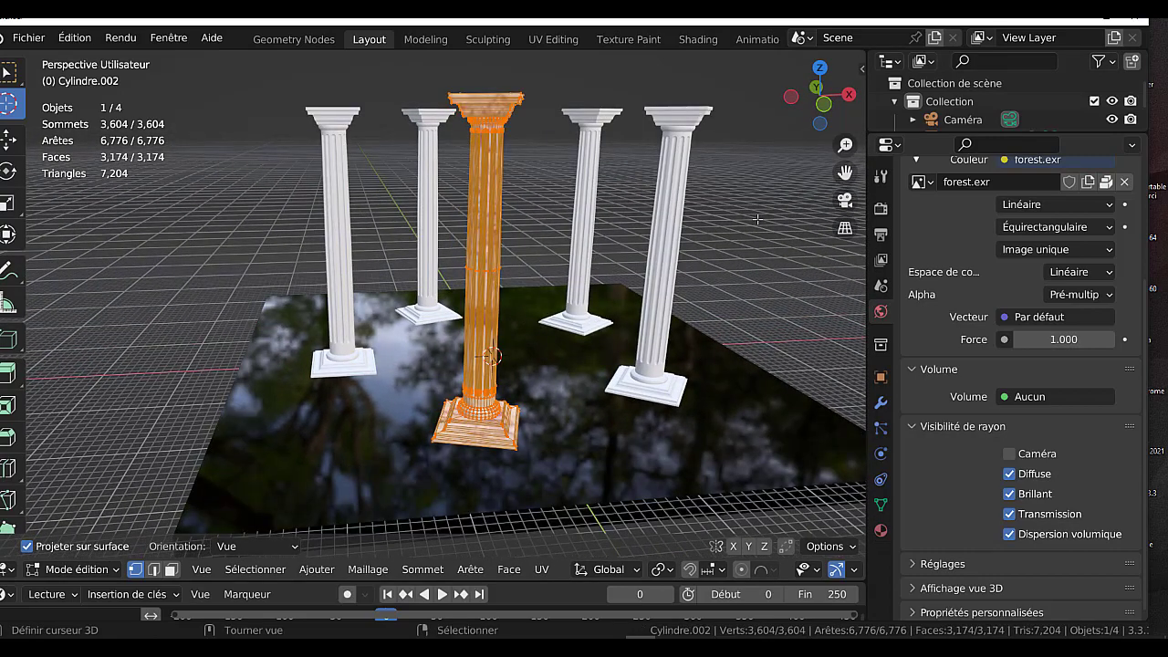
key("alt+a")
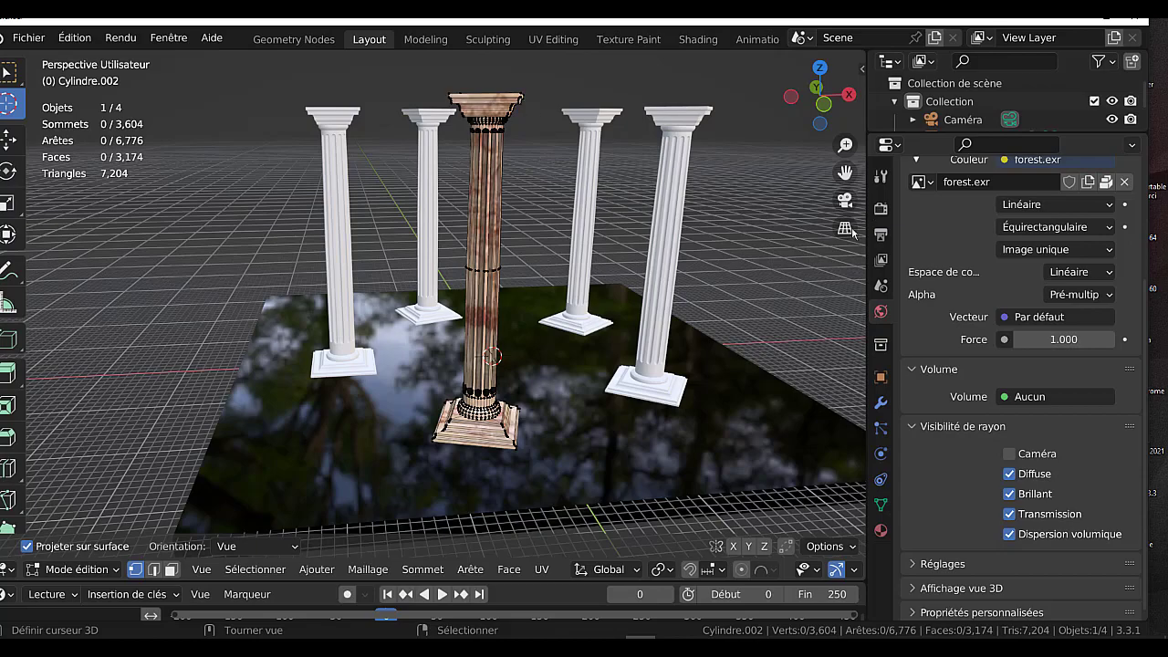
scroll(779, 261, "down", 3)
middle_click_drag(770, 263, 744, 245)
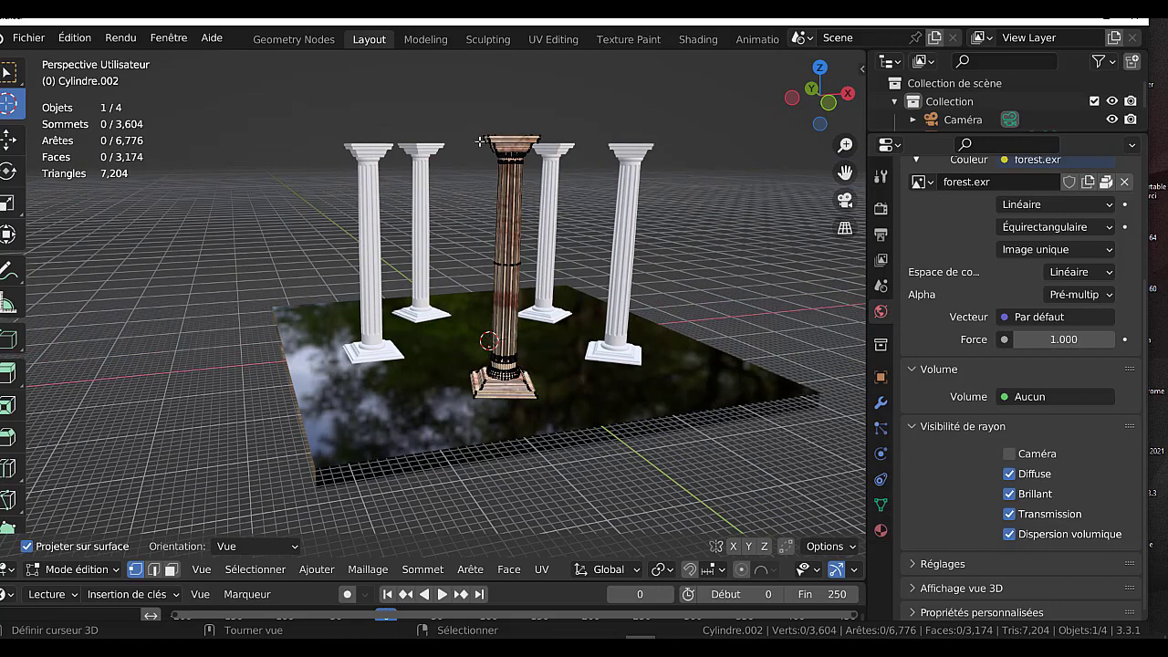
middle_click_drag(712, 207, 701, 199)
key("KP_1")
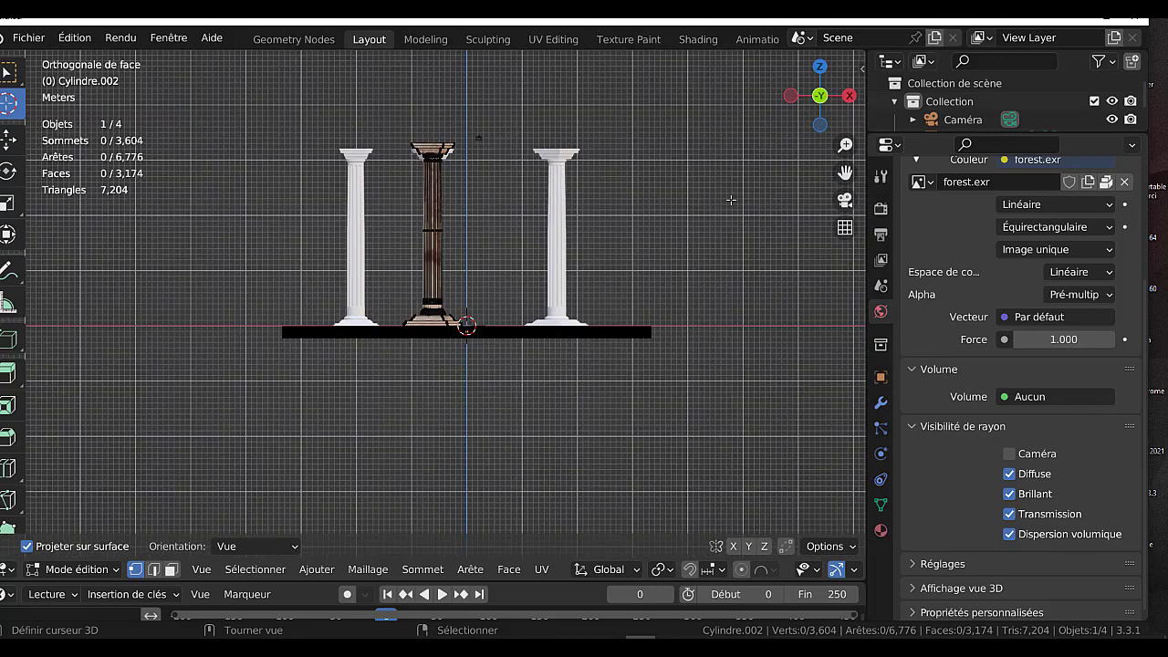
scroll(702, 236, "up", 1)
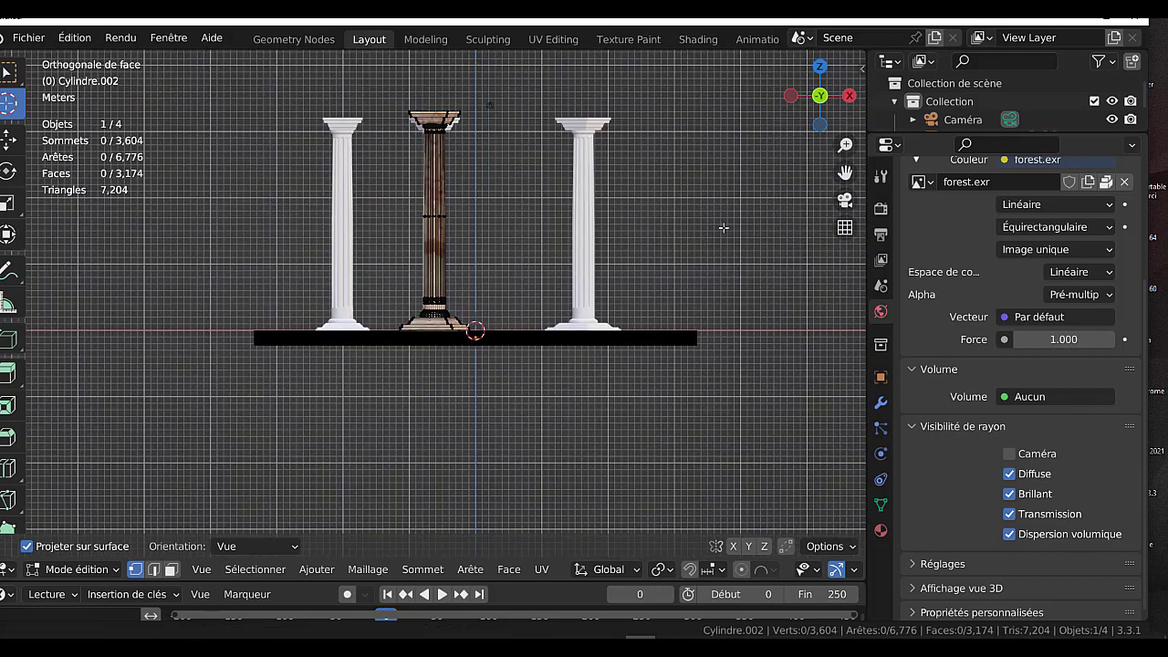
middle_click_drag(727, 195, 723, 289, "shift")
scroll(723, 289, "up", 2)
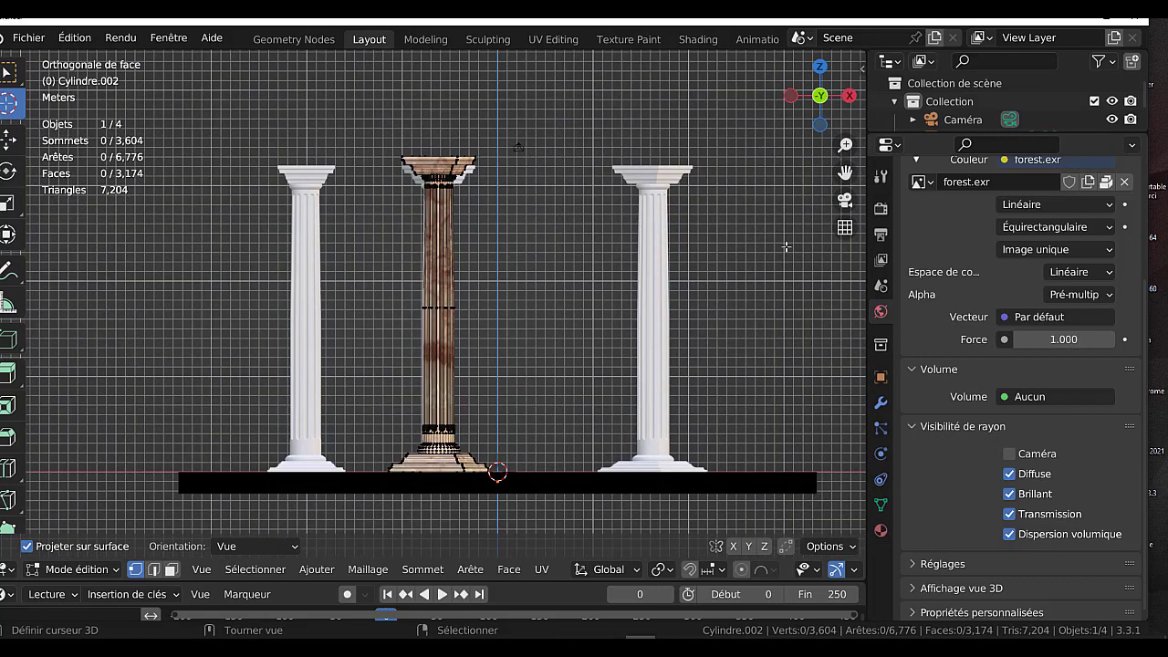